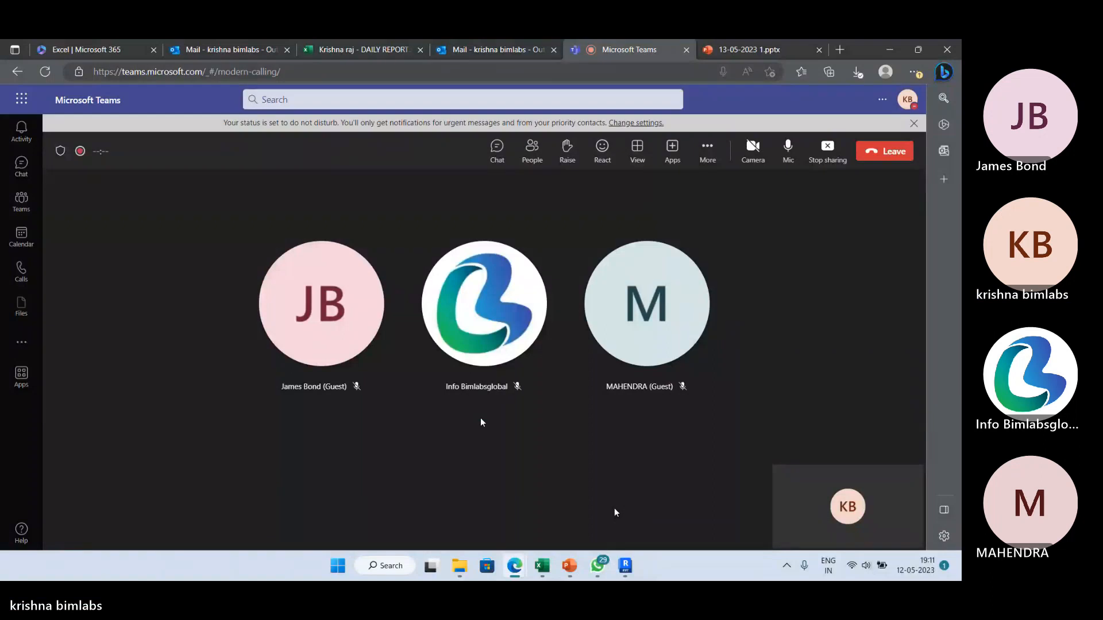
# Step: Switch to Autodesk Revit and open the recent model FDP
pyautogui.moveTo(625, 568)
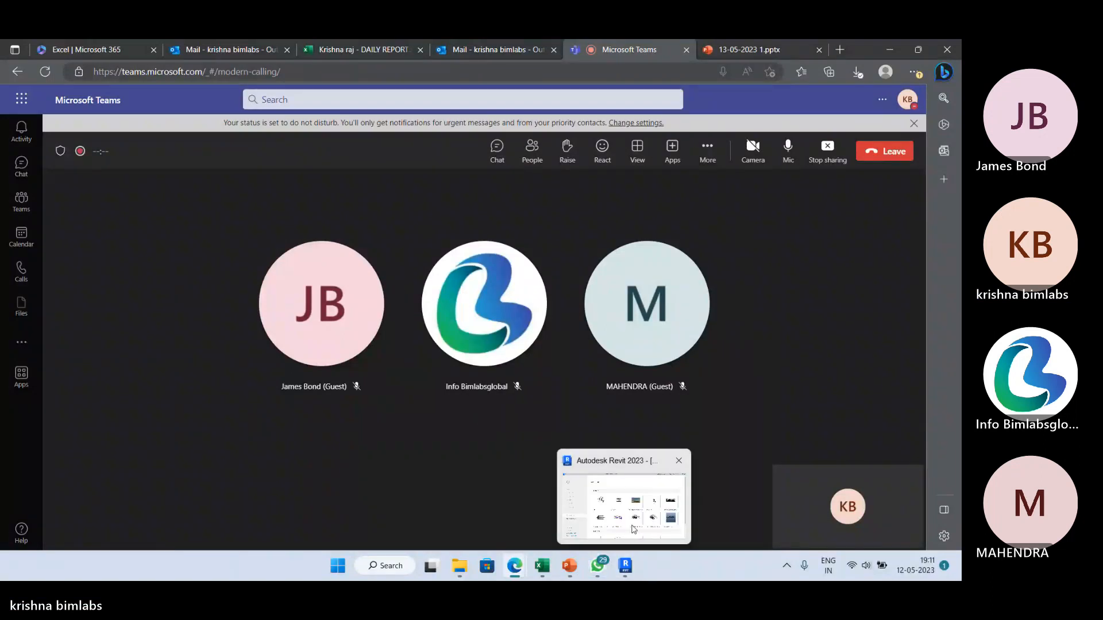
pyautogui.click(631, 543)
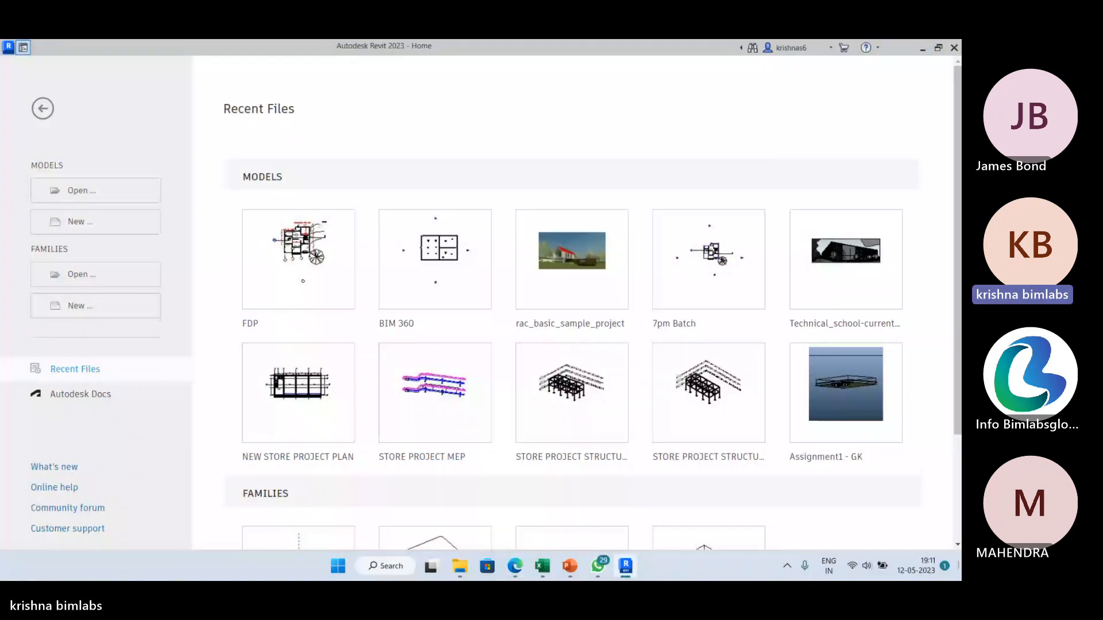
pyautogui.click(249, 330)
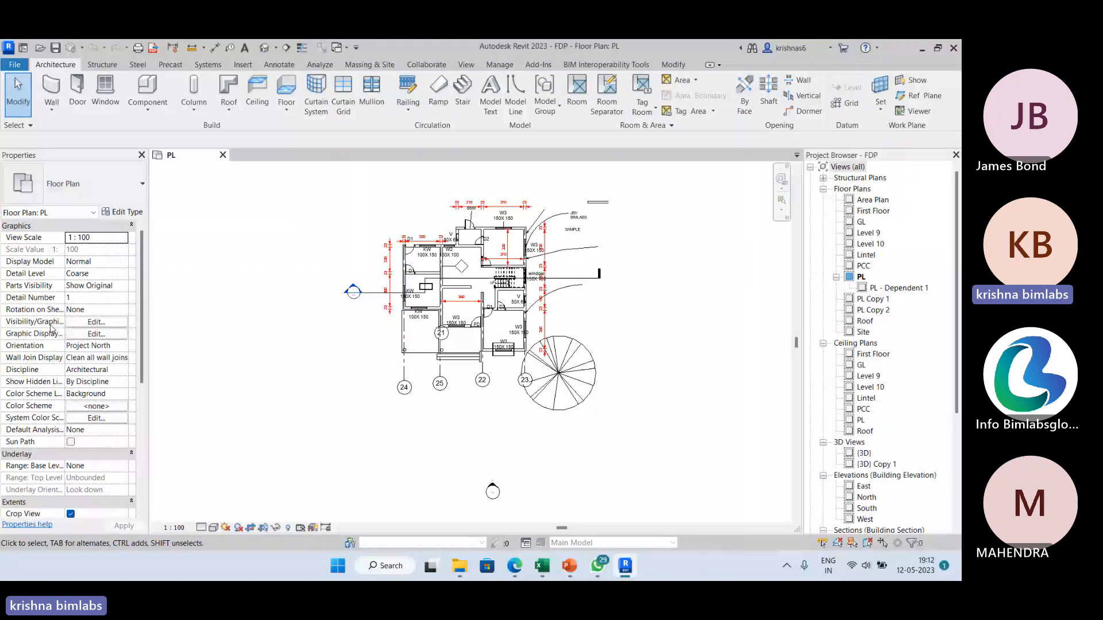
# Step: Examine the annotation, analysis, insertion, massing and site, collaboration, view, management, add-in, interoperability and modification tools available for the FDP model
pyautogui.click(280, 66)
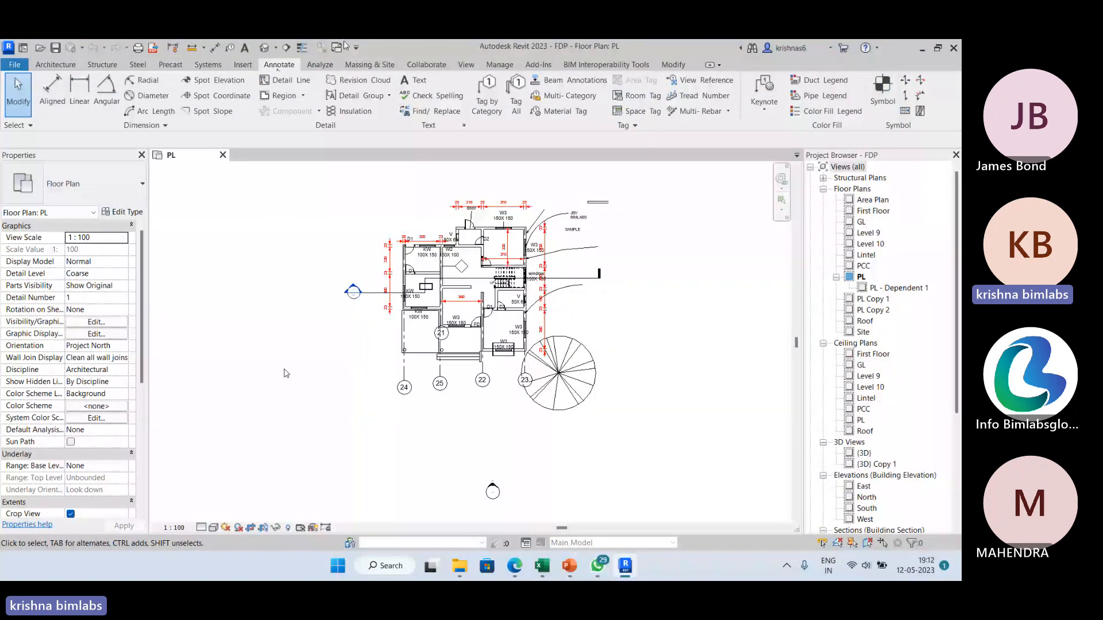
pyautogui.click(322, 66)
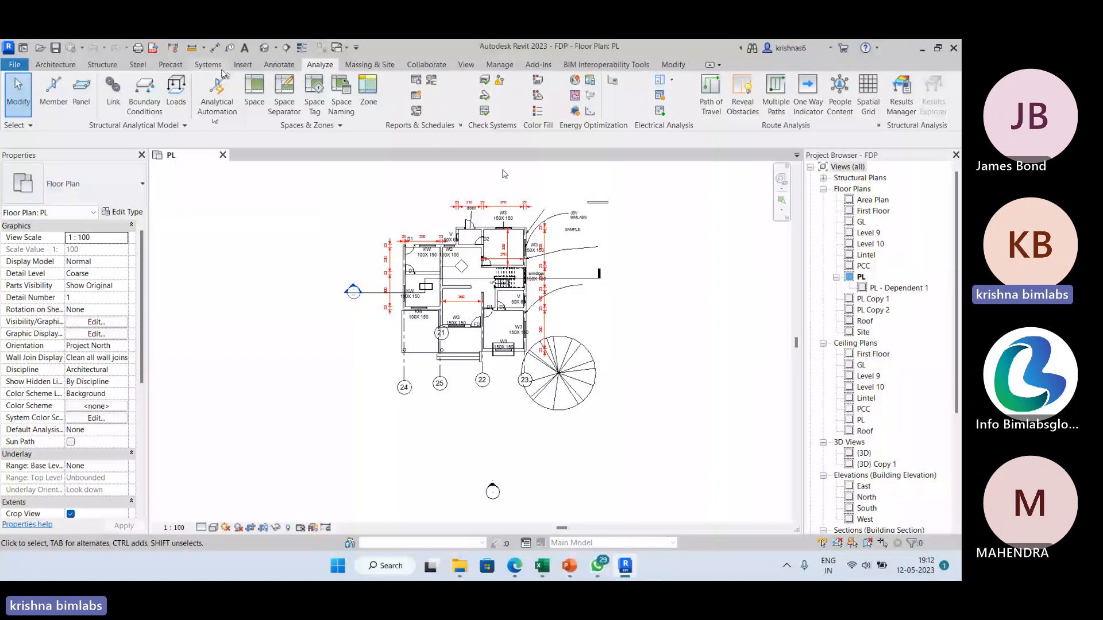
pyautogui.click(242, 64)
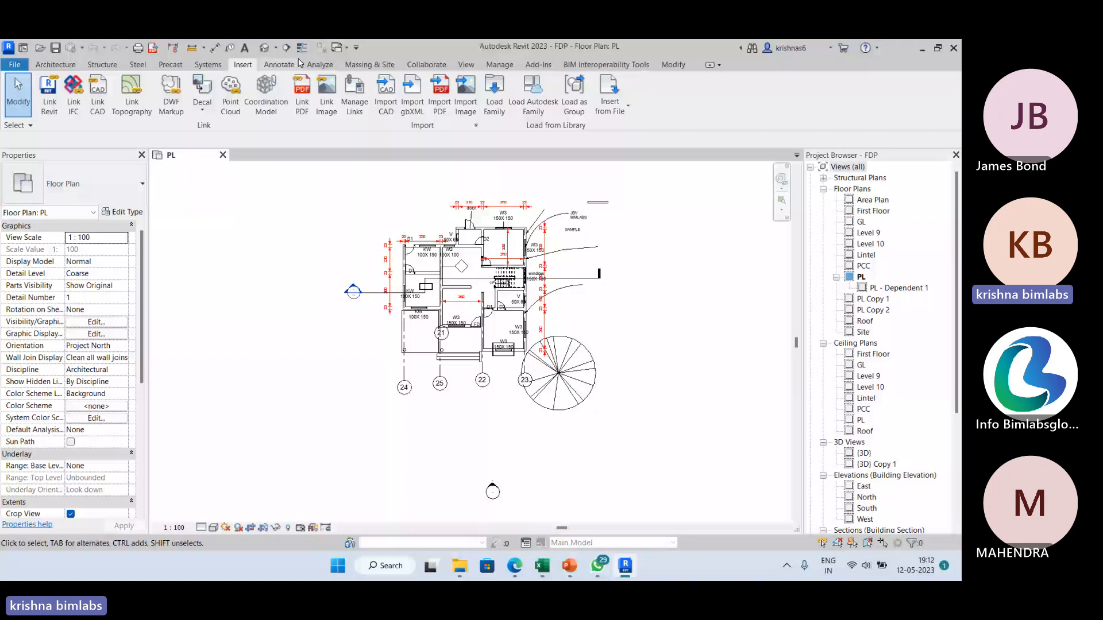
pyautogui.click(321, 65)
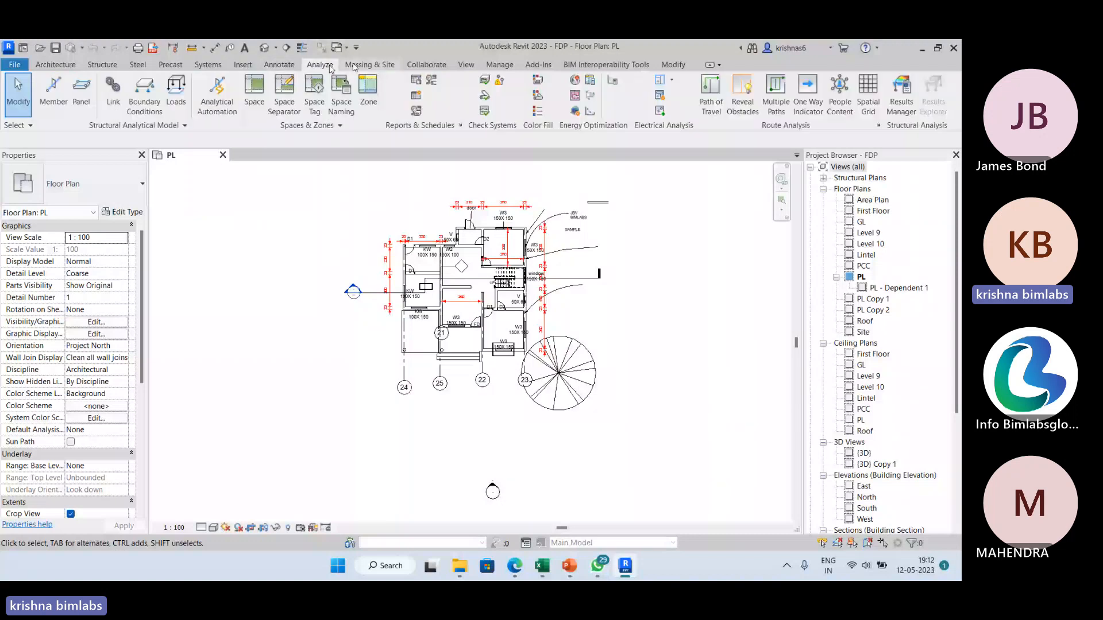
pyautogui.click(355, 65)
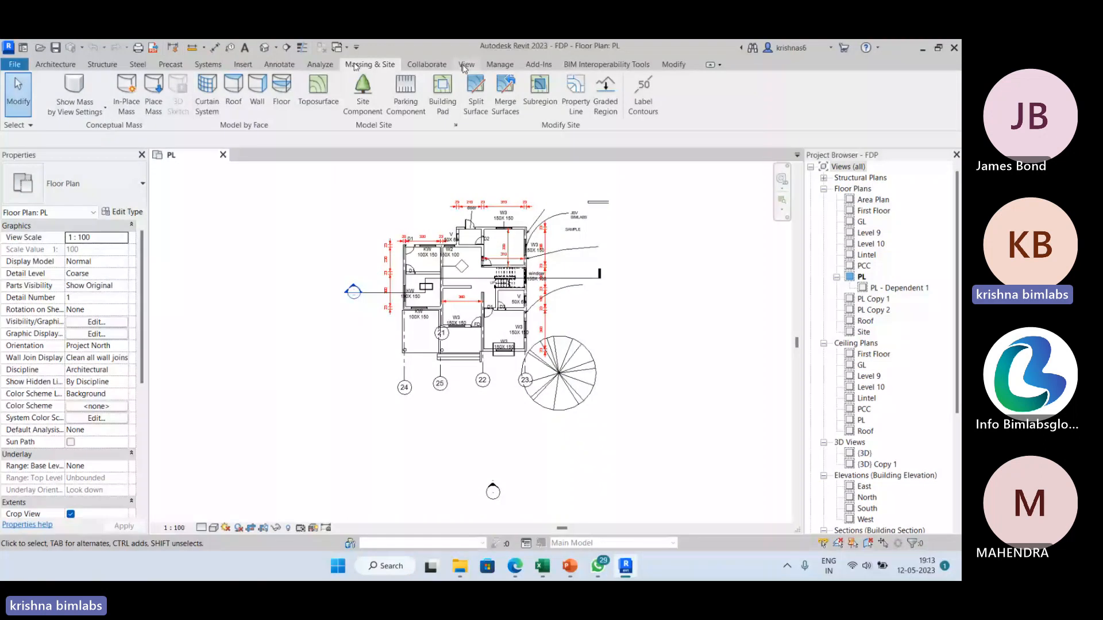
pyautogui.click(432, 65)
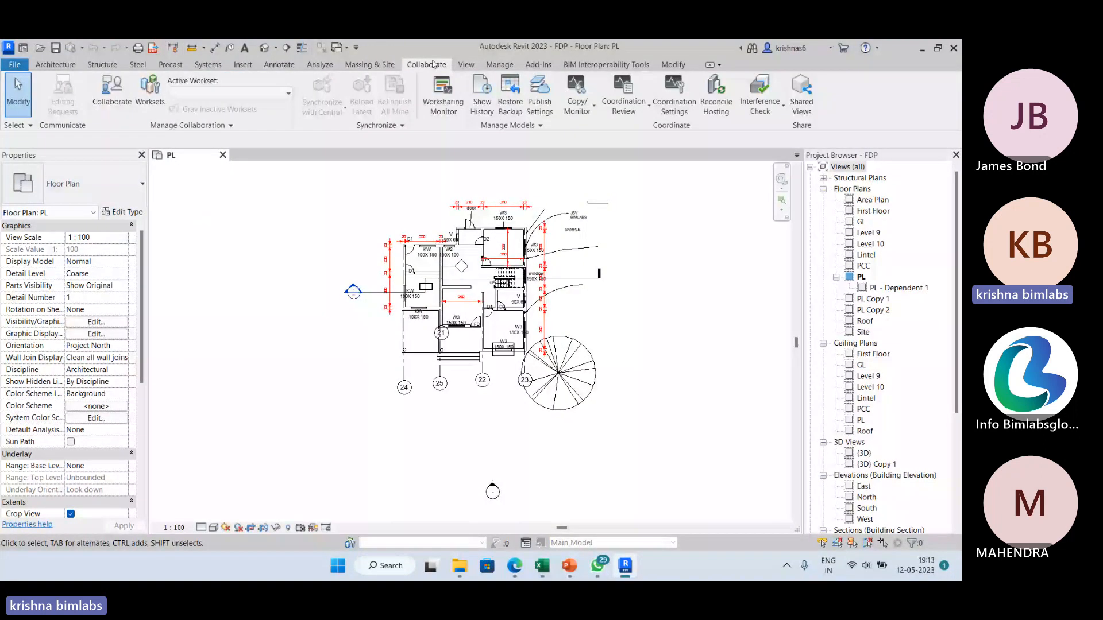
pyautogui.click(467, 67)
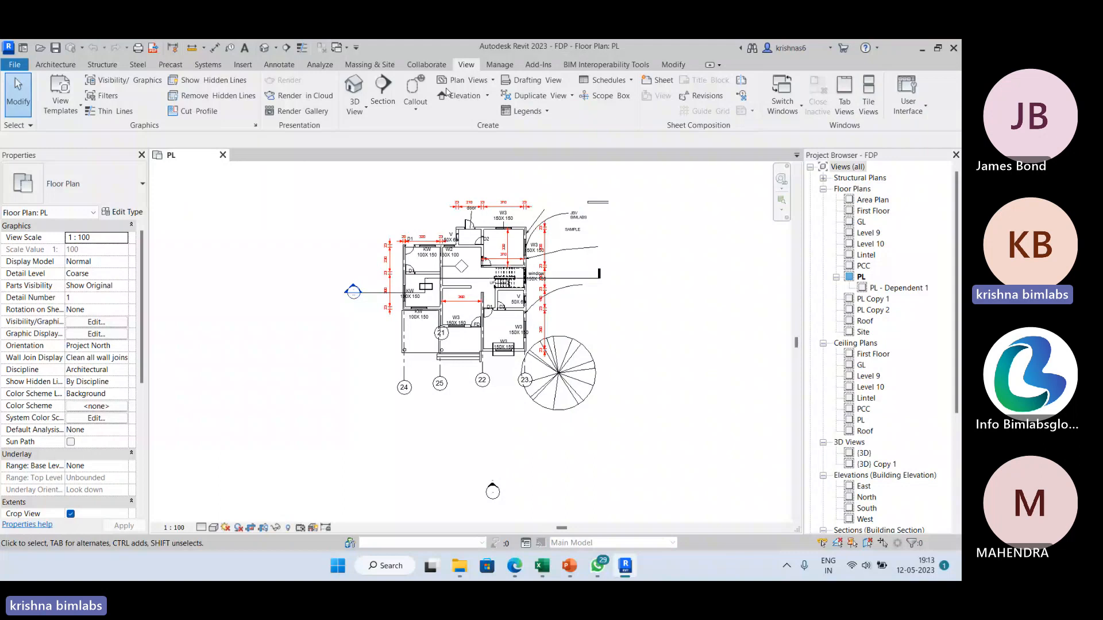
pyautogui.click(498, 65)
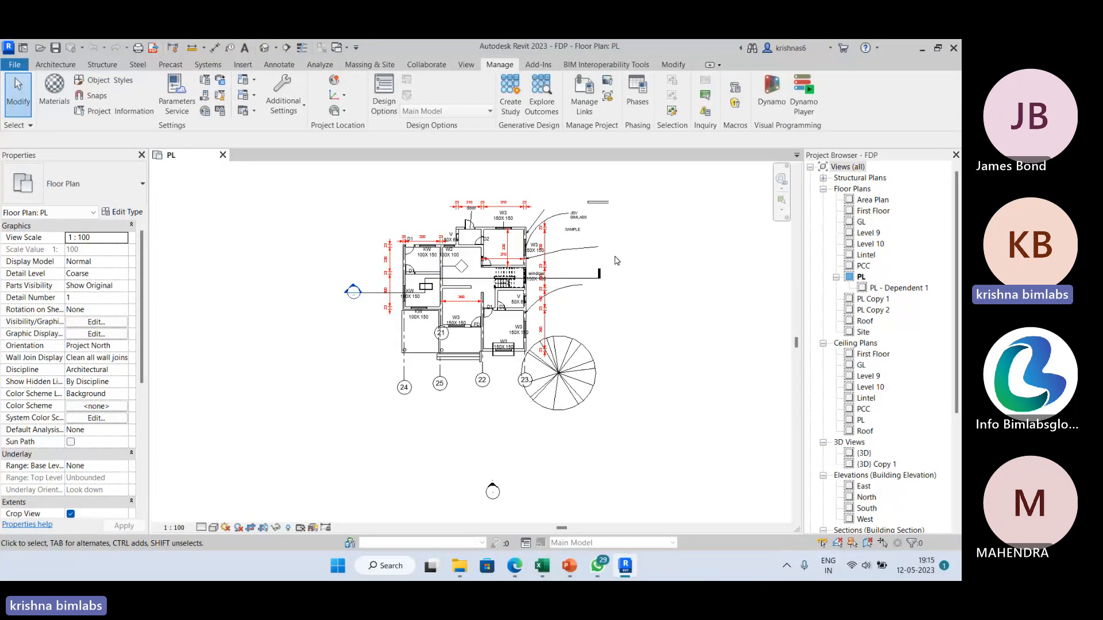
pyautogui.click(143, 108)
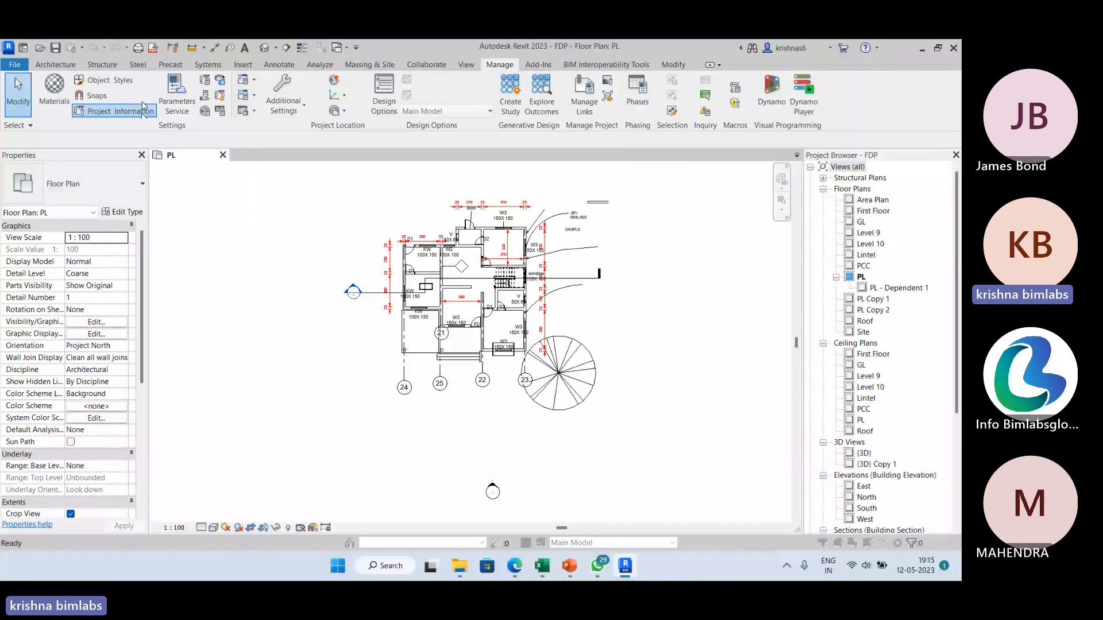
pyautogui.click(537, 65)
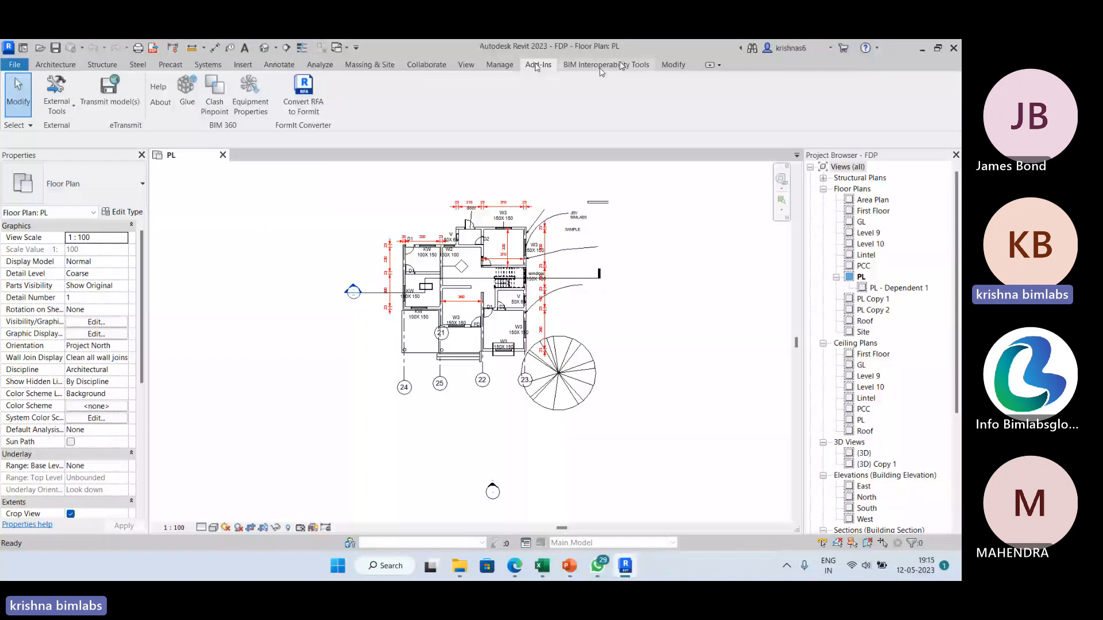
pyautogui.click(635, 66)
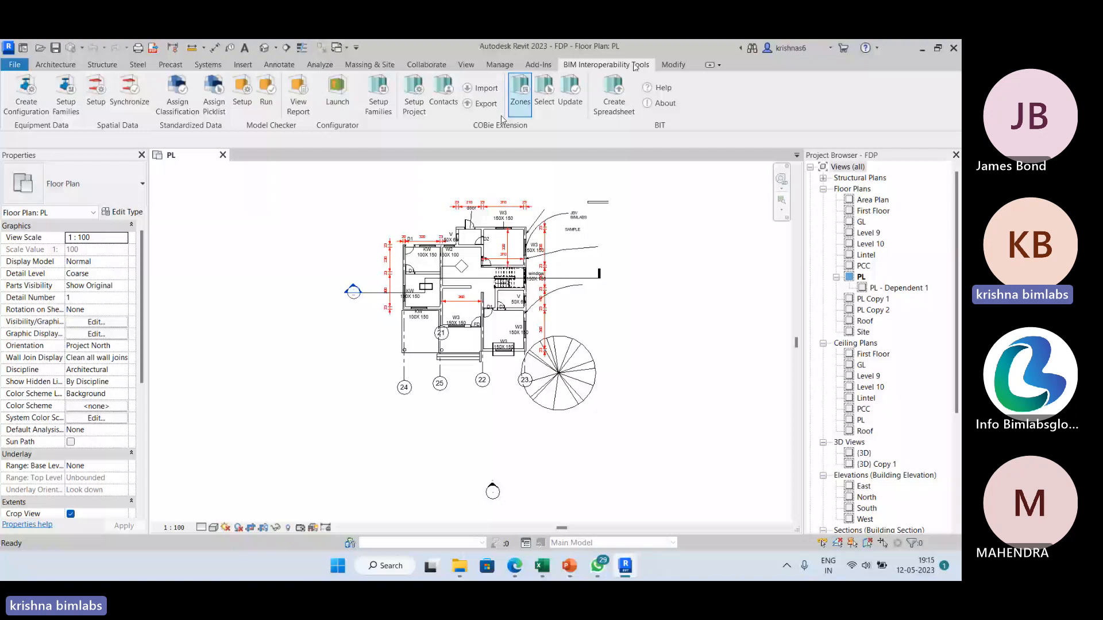
pyautogui.click(666, 66)
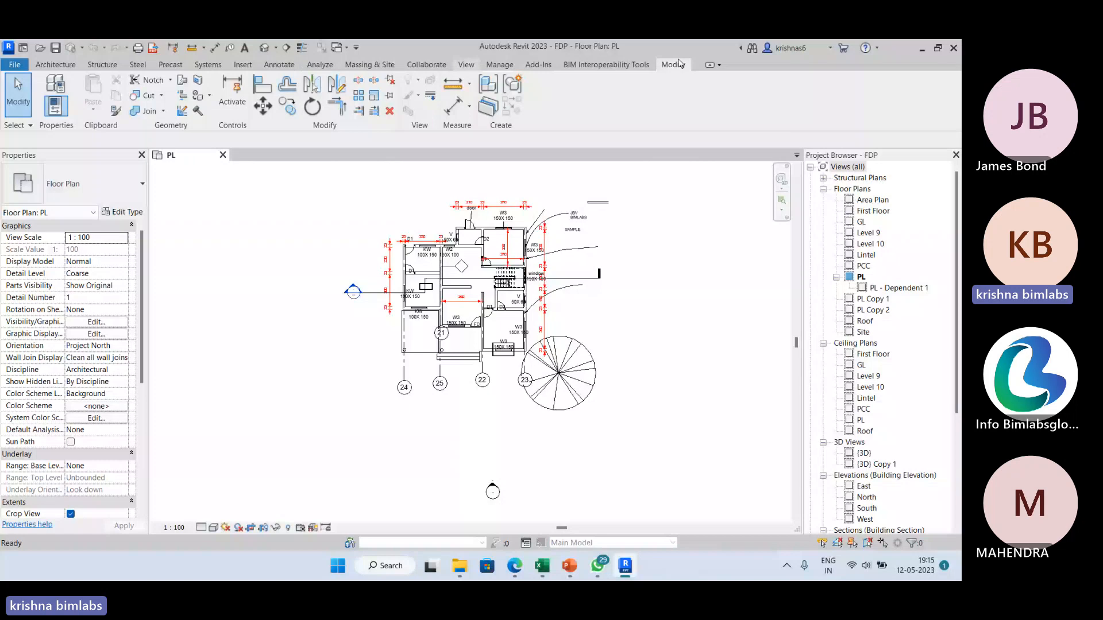
pyautogui.click(465, 64)
# Step: Open the Planting Schedule of rac_basic_sample_project to examine it as an example schedule
pyautogui.scroll(1, 632, 258)
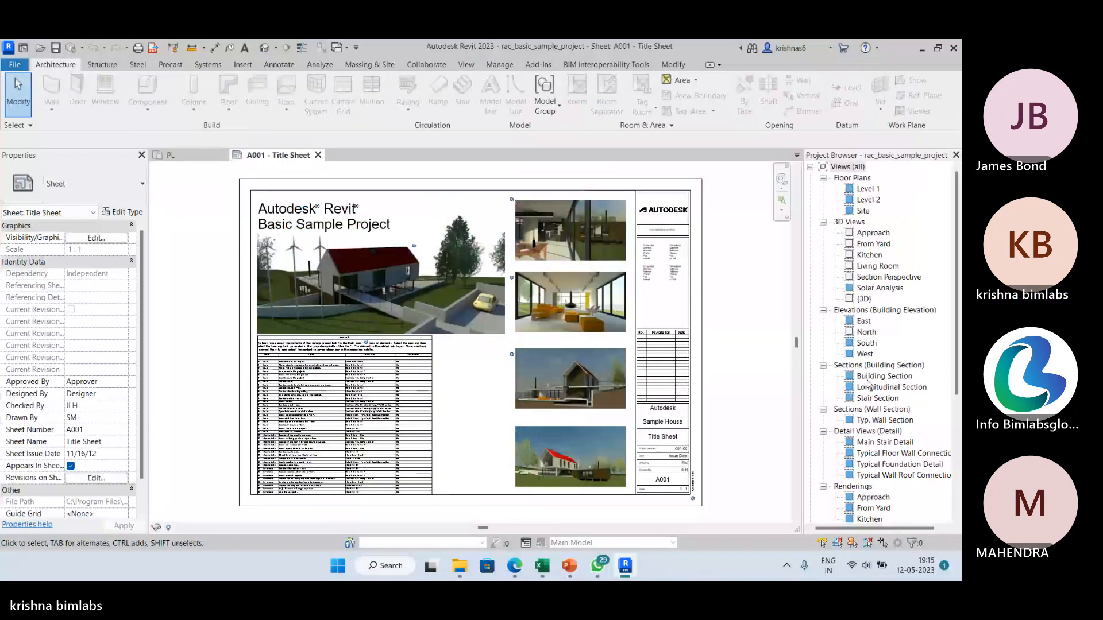
pyautogui.scroll(-3, 872, 384)
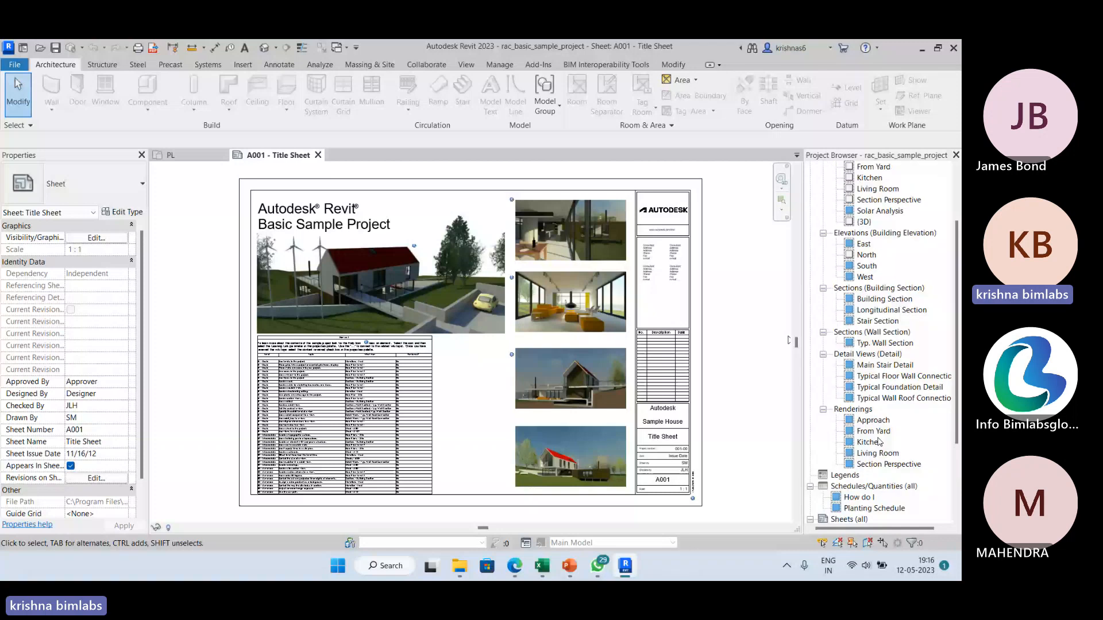
pyautogui.scroll(-2, 879, 441)
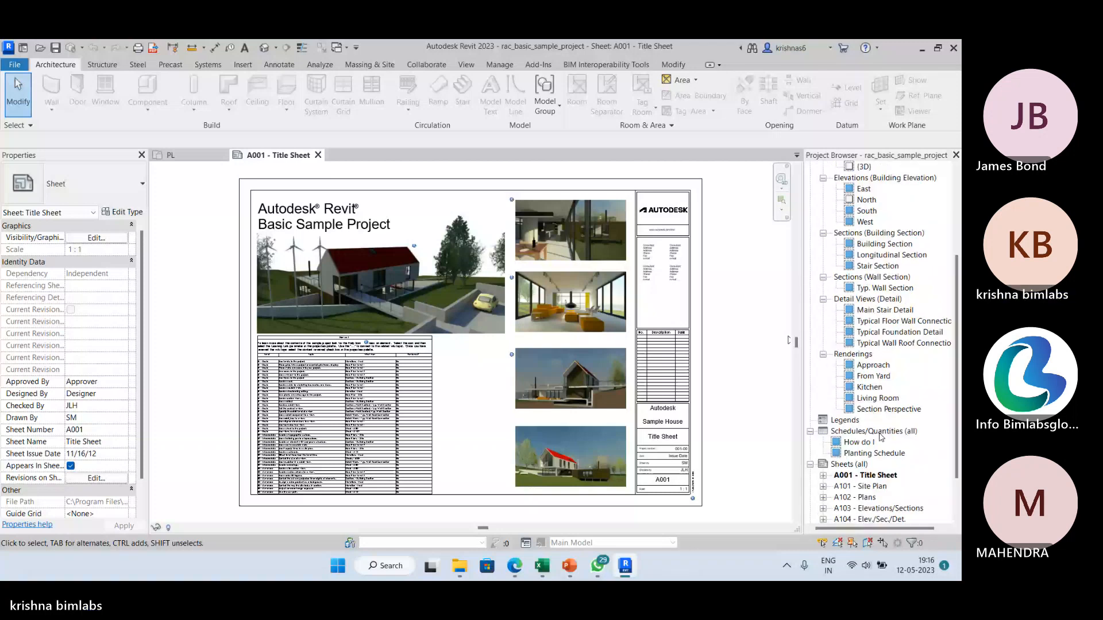
pyautogui.scroll(-1, 893, 448)
pyautogui.scroll(-2, 902, 379)
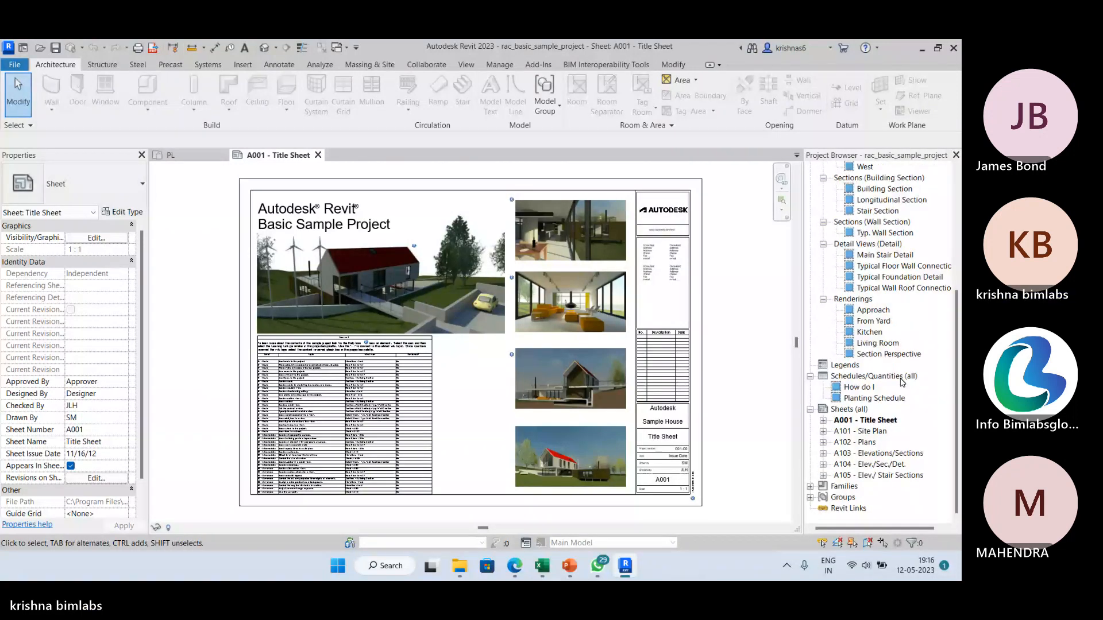
pyautogui.doubleClick(869, 396)
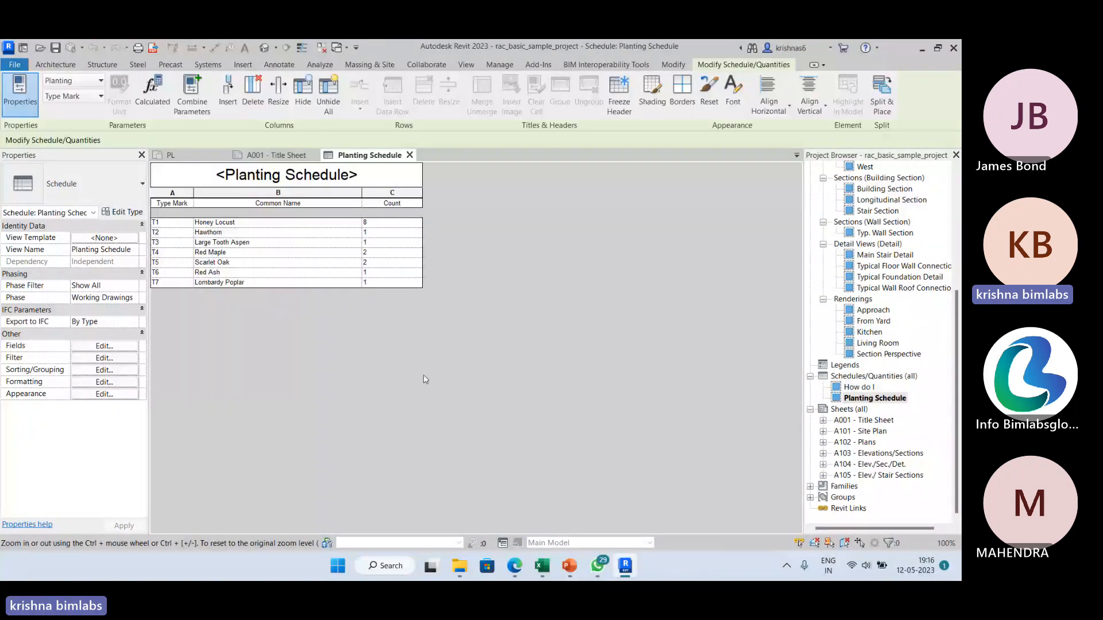
# Step: Open the How do I schedule and inspect its field settings without changing them
pyautogui.doubleClick(868, 387)
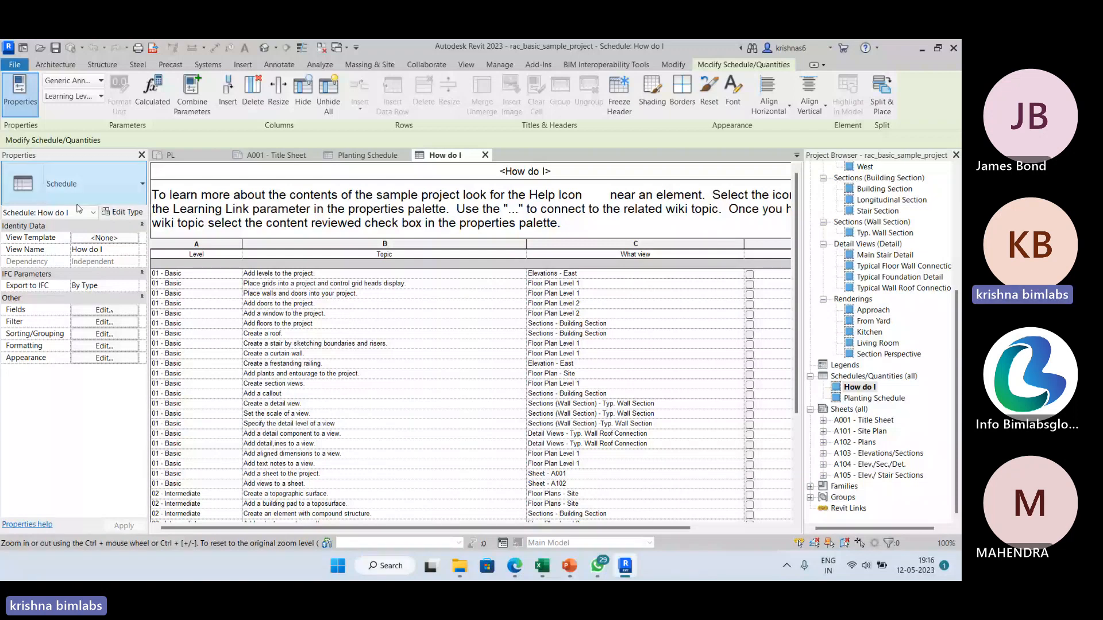
pyautogui.click(104, 310)
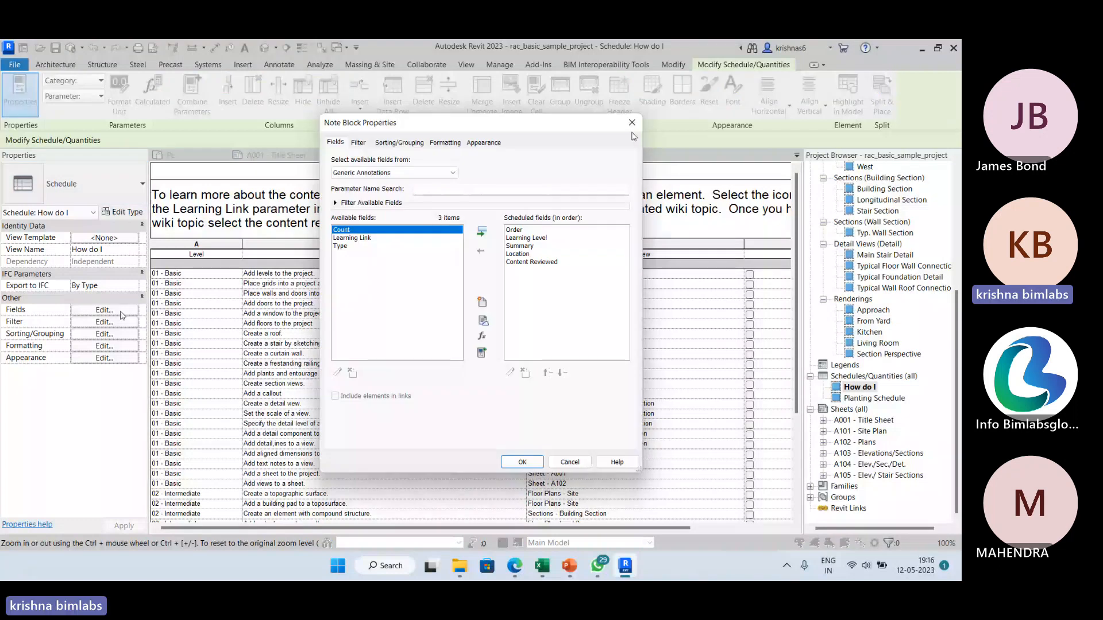
pyautogui.click(632, 122)
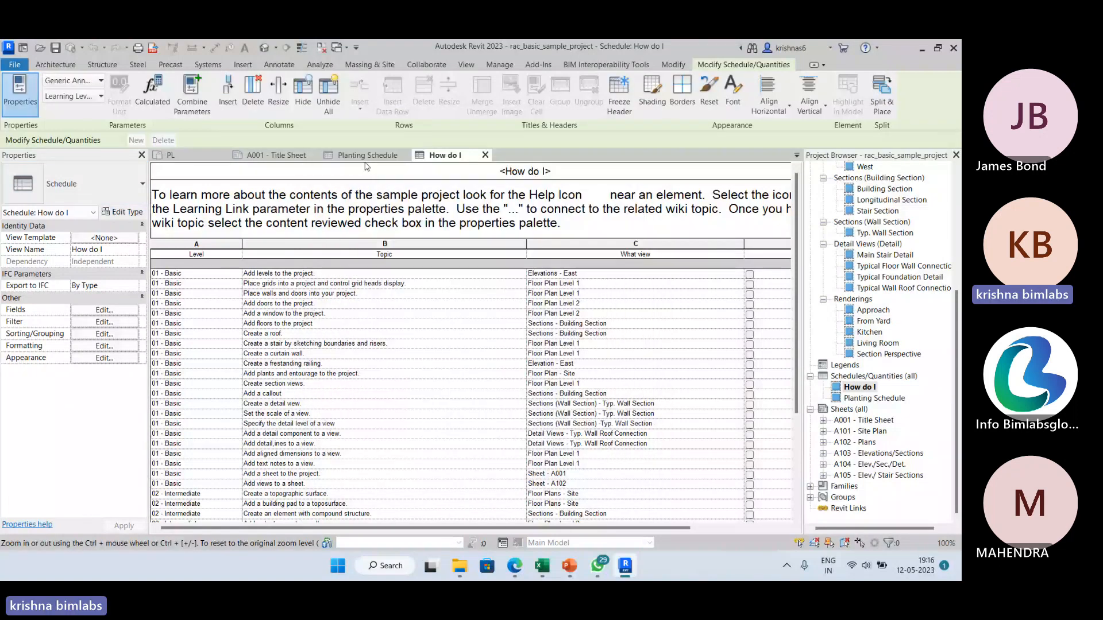
# Step: Return to the Planting Schedule and close the sample project
pyautogui.click(362, 157)
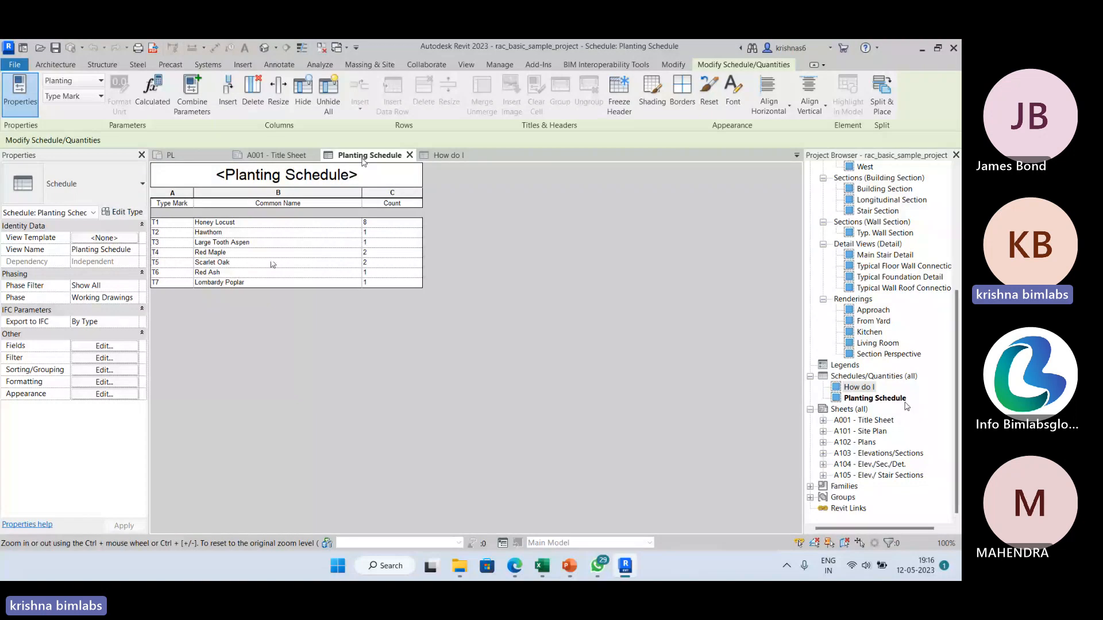
pyautogui.click(15, 65)
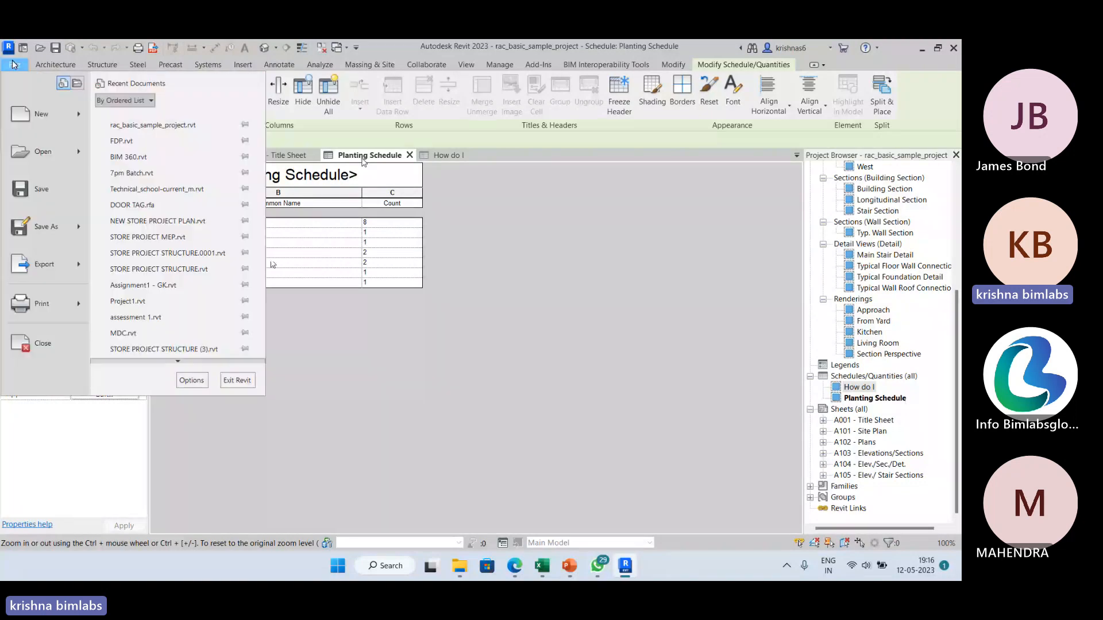
pyautogui.click(44, 343)
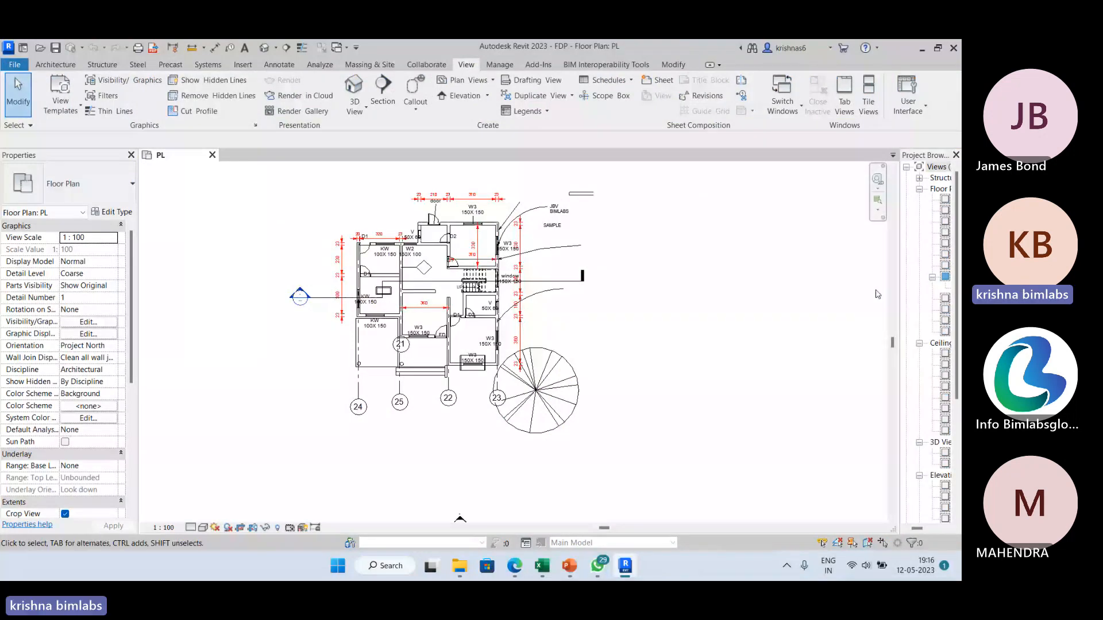
# Step: Widen the Project Browser and start a new Schedule/Quantities schedule for the FDP model
pyautogui.moveTo(897, 310); pyautogui.dragTo(827, 313)
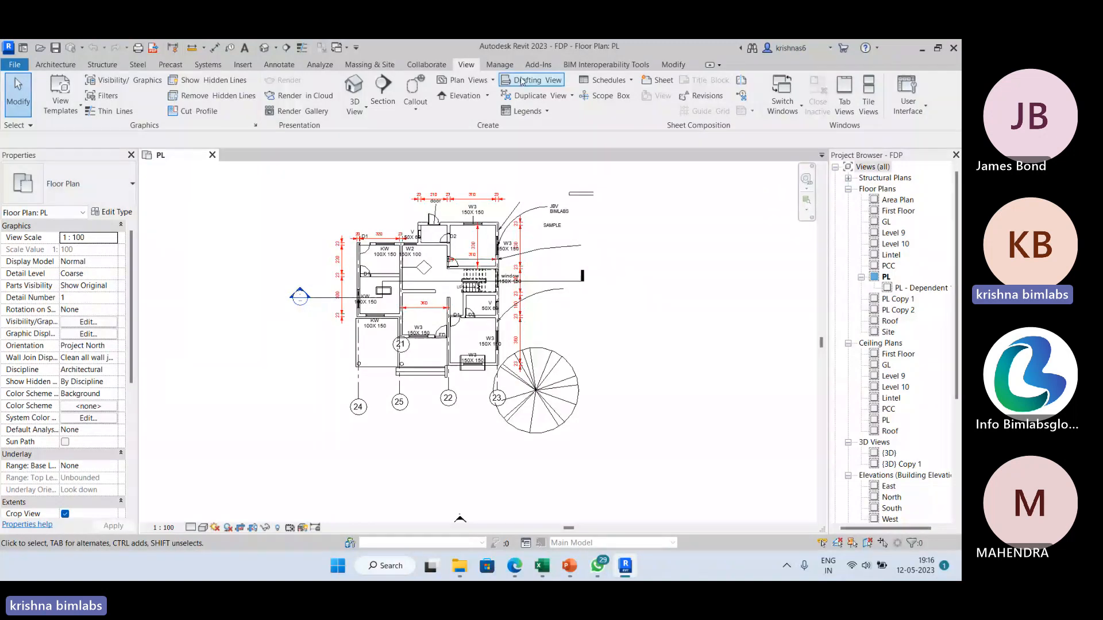
pyautogui.click(618, 79)
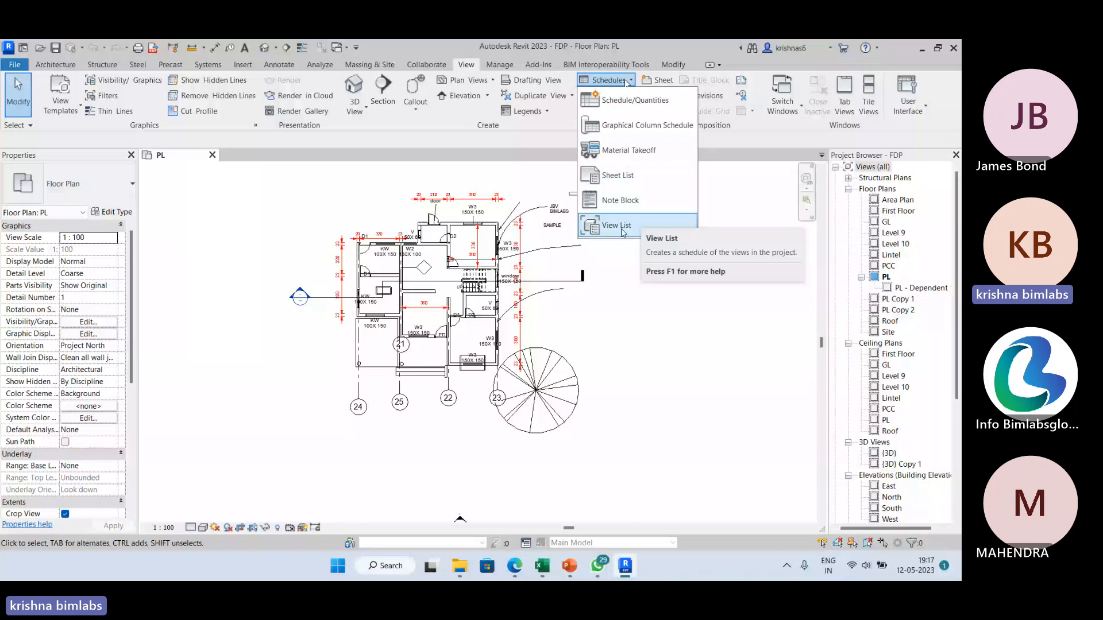
pyautogui.click(651, 103)
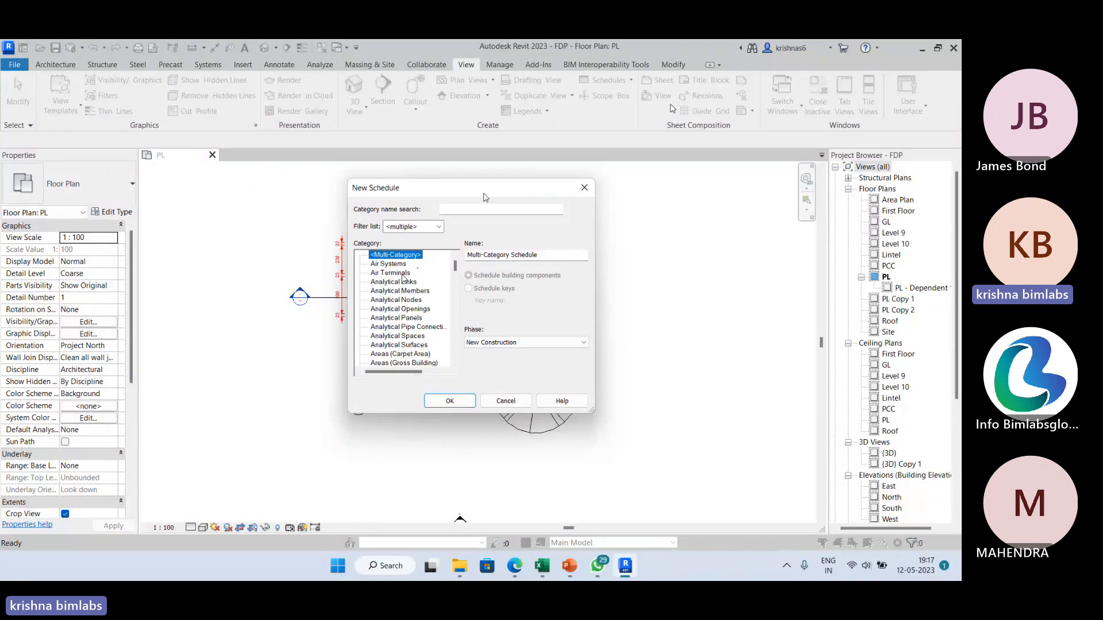
# Step: Create a building component schedule for the Doors category, named Door Schedule, with the phase New Construction
pyautogui.scroll(-1, 409, 267)
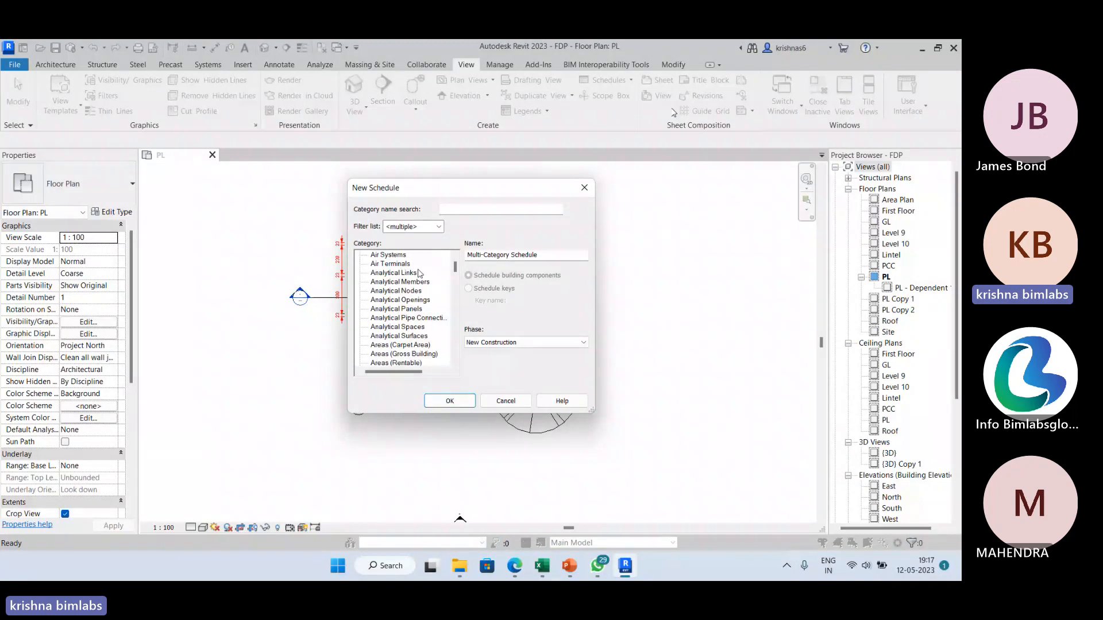
pyautogui.scroll(-4, 419, 274)
pyautogui.scroll(2, 427, 278)
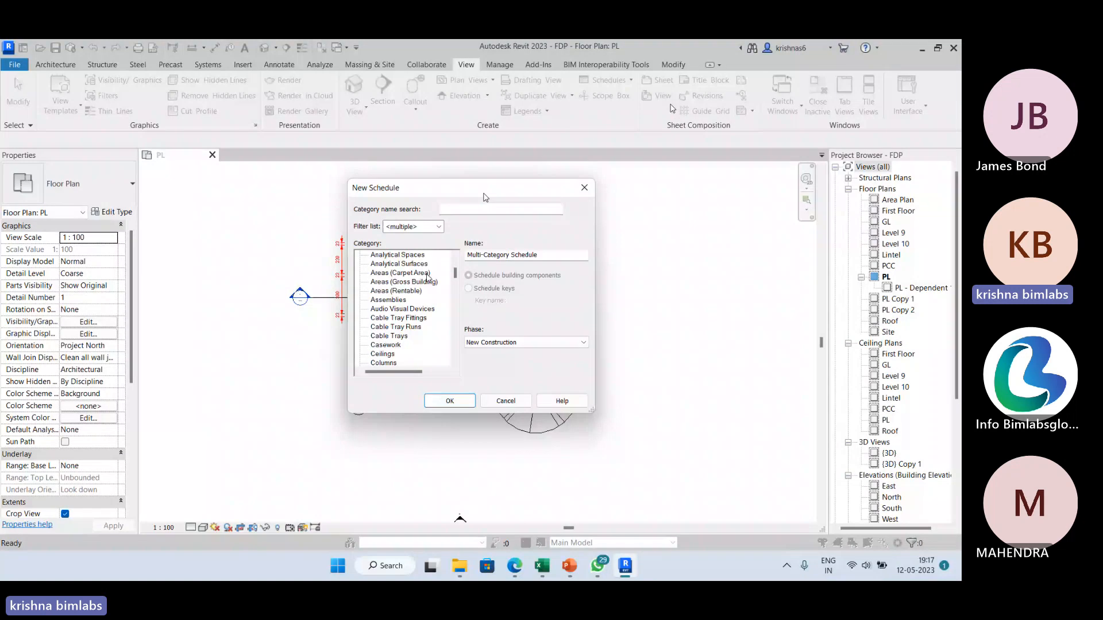
pyautogui.scroll(-1, 429, 290)
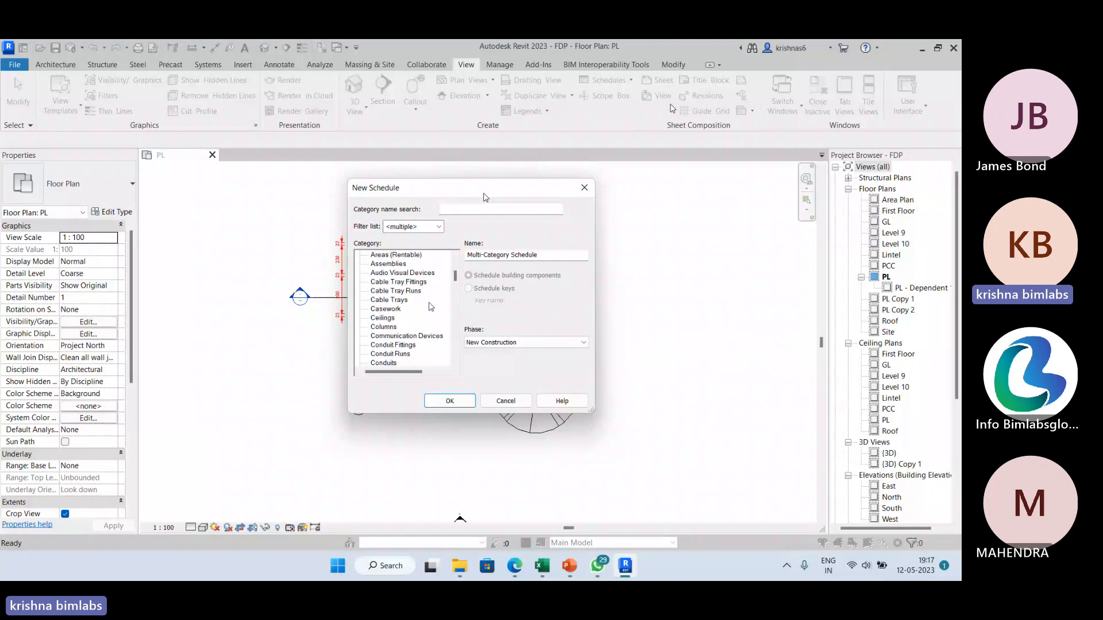
pyautogui.scroll(-1, 431, 306)
pyautogui.scroll(-1, 401, 318)
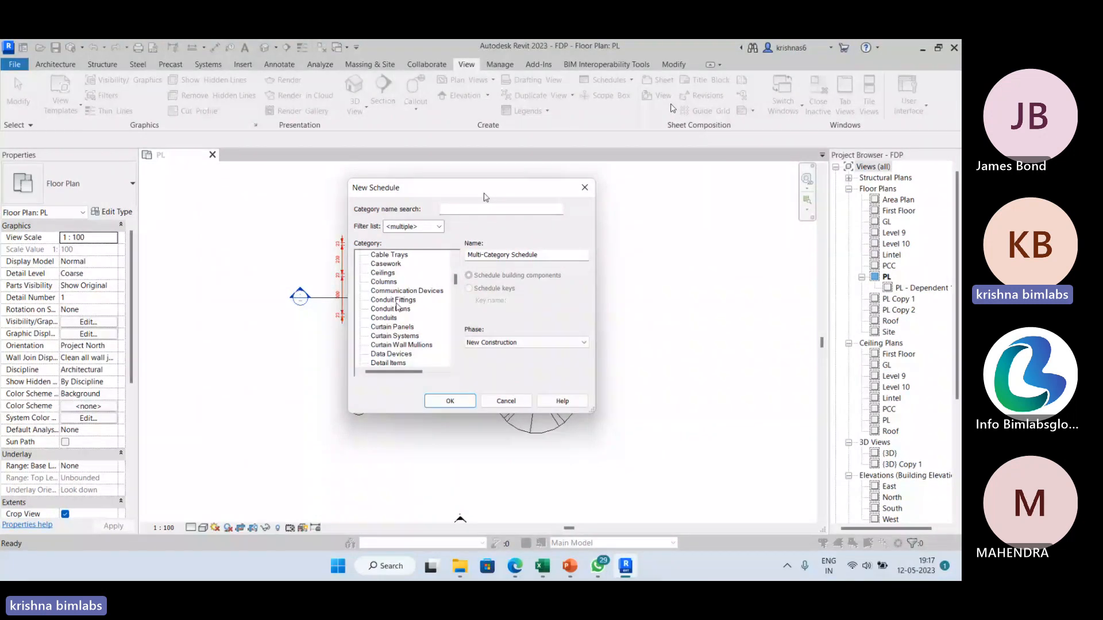
pyautogui.scroll(-3, 394, 316)
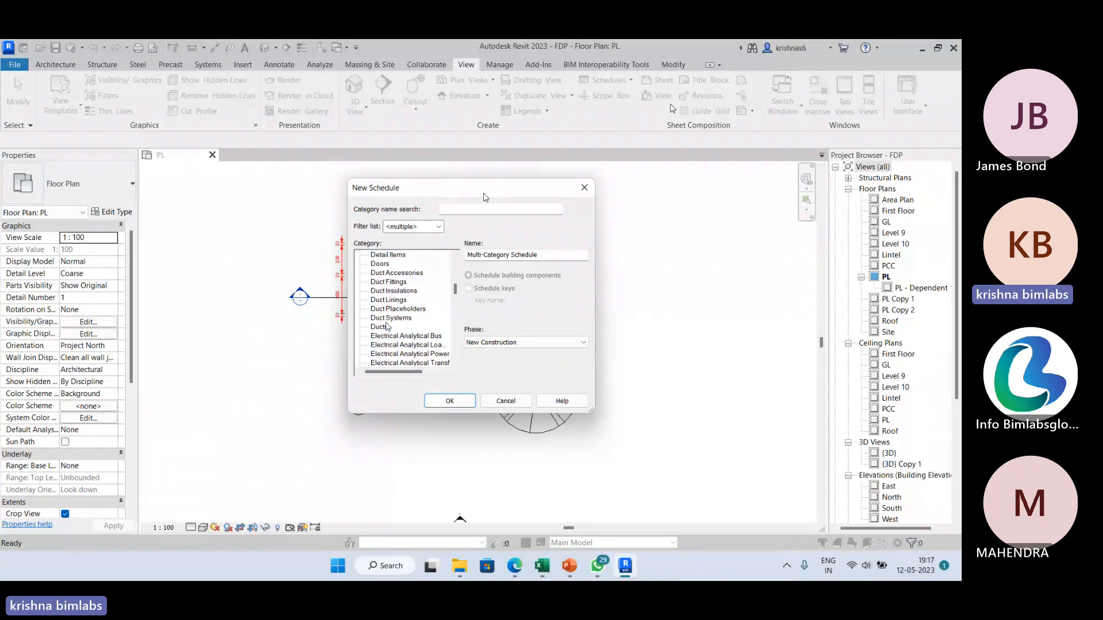
pyautogui.click(383, 264)
pyautogui.click(509, 255)
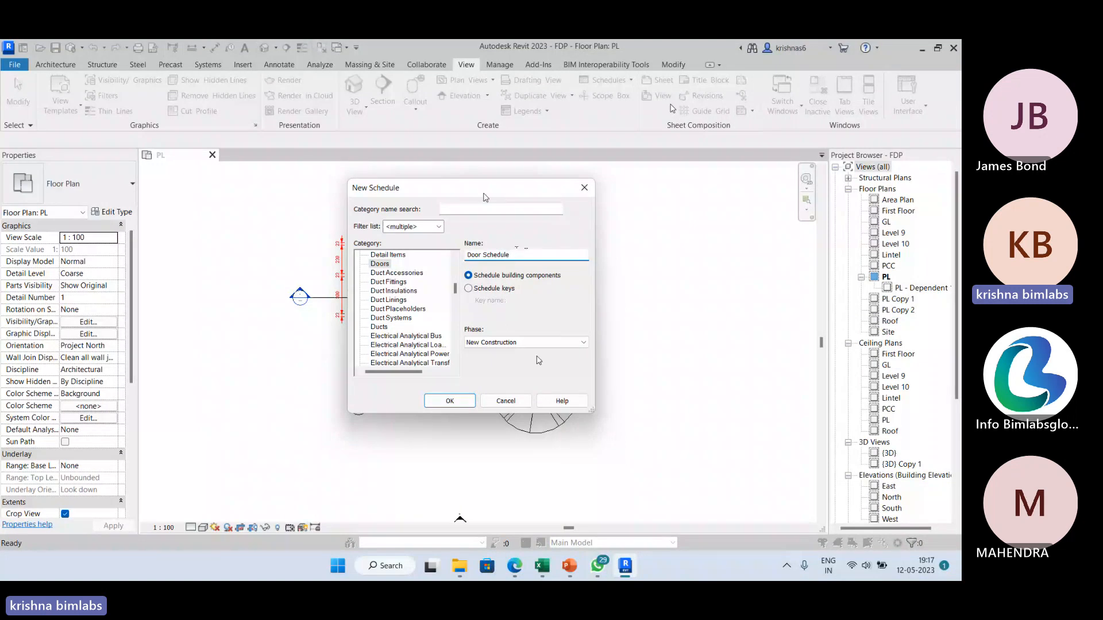
pyautogui.click(582, 343)
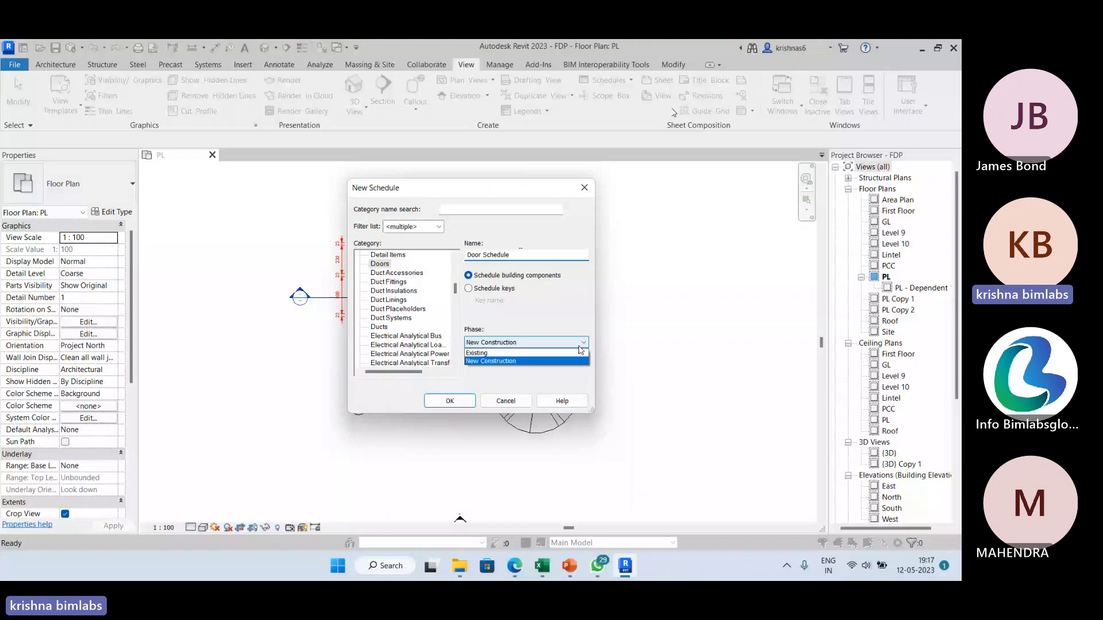
pyautogui.click(573, 361)
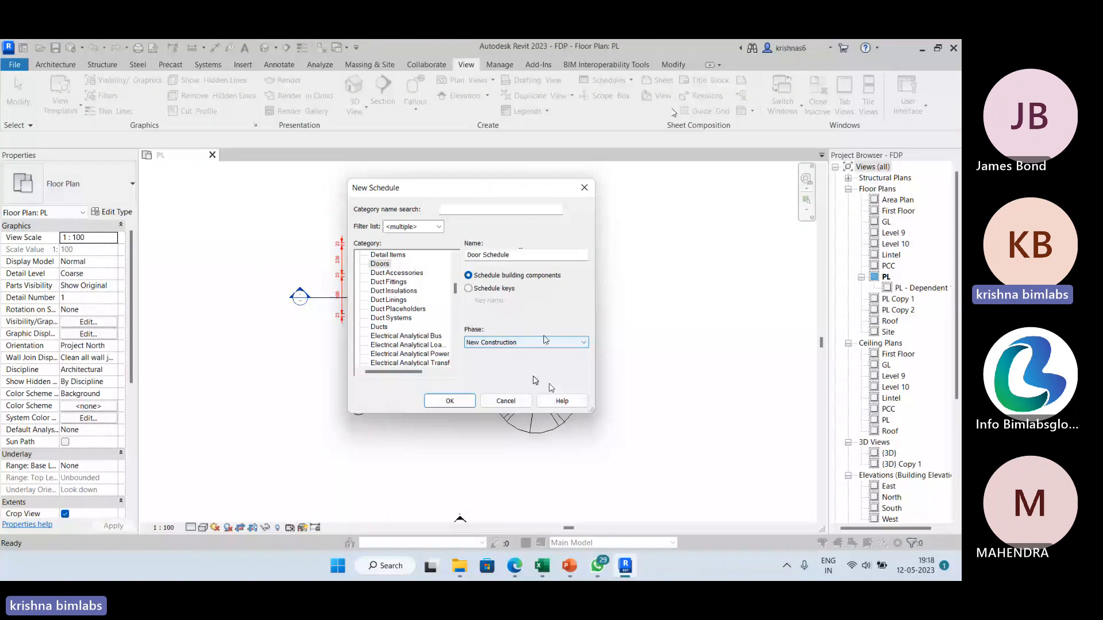
pyautogui.click(459, 401)
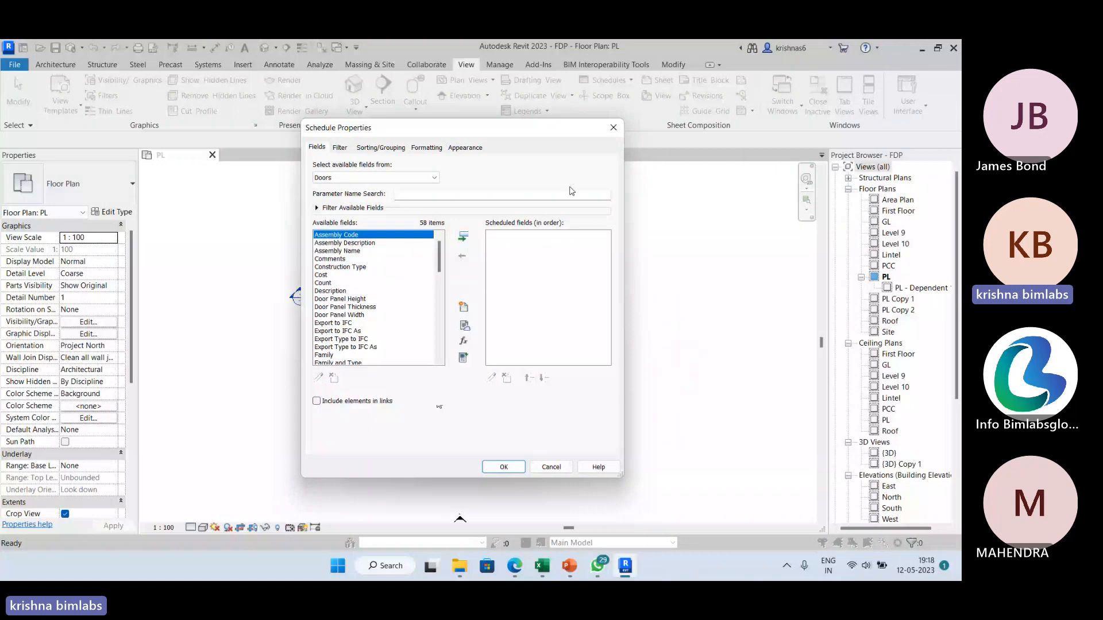
# Step: Look through the available Doors fields and add Count to the scheduled fields
pyautogui.click(338, 178)
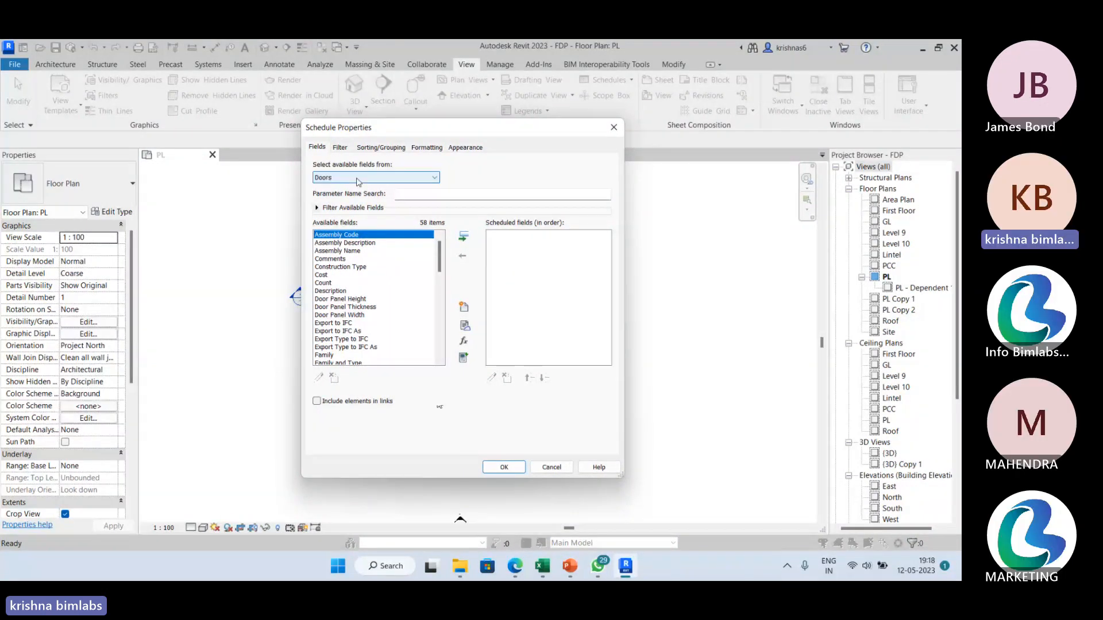
pyautogui.click(483, 195)
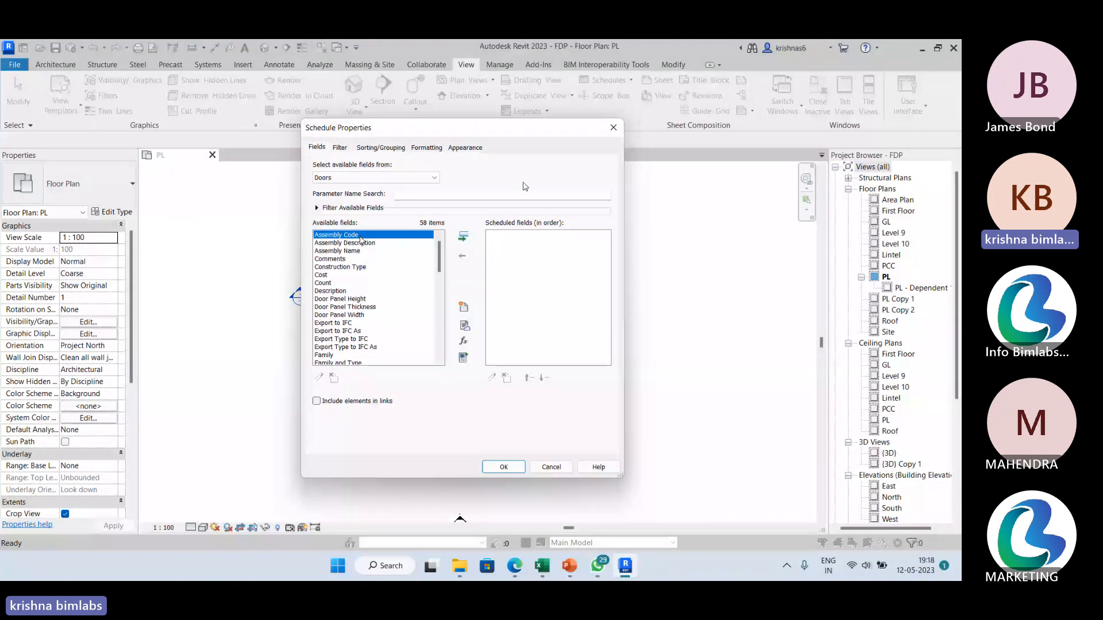
pyautogui.scroll(-5, 368, 250)
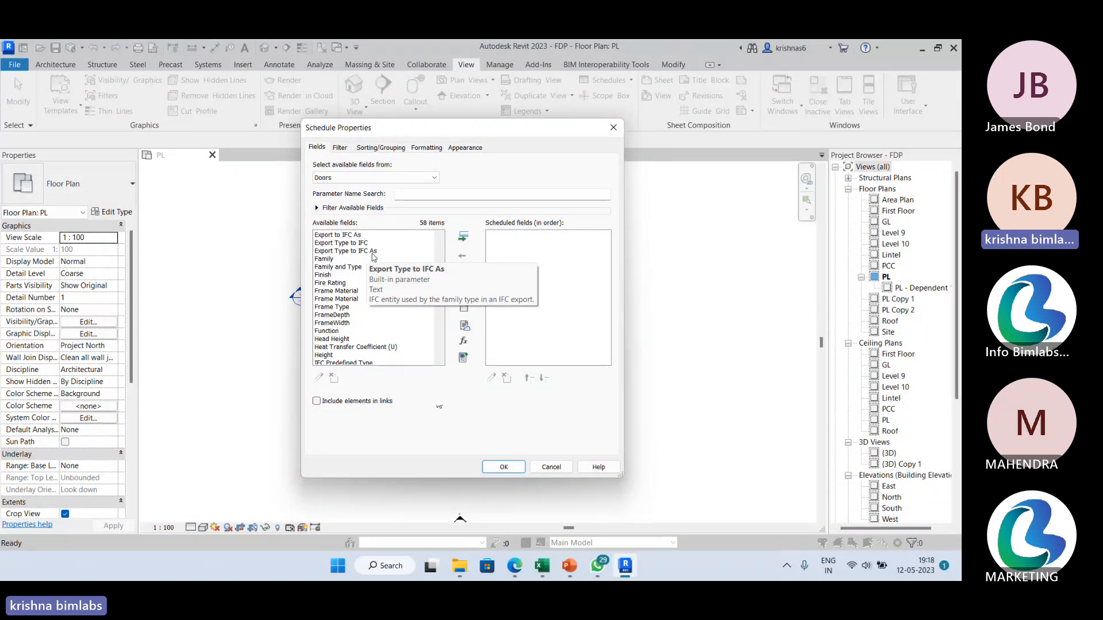
pyautogui.click(524, 187)
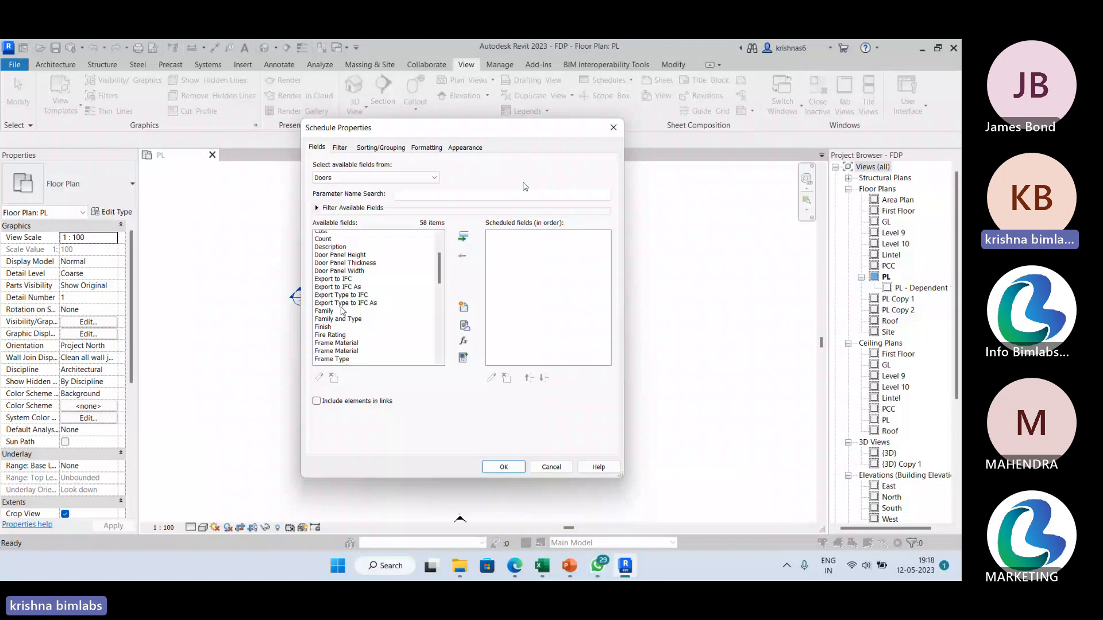
pyautogui.scroll(-1, 339, 308)
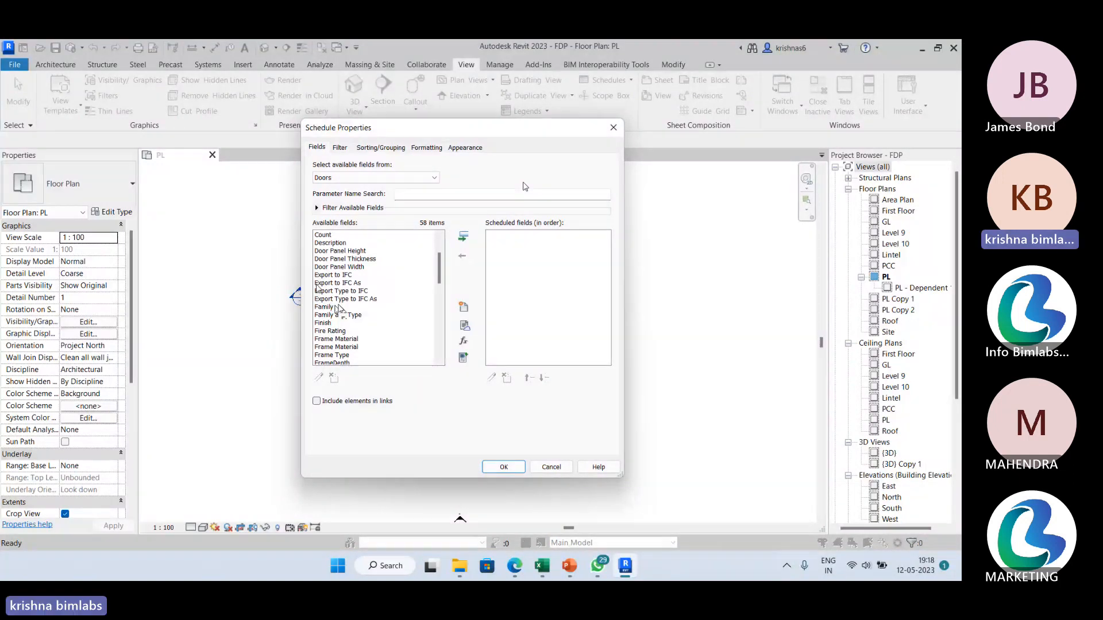
pyautogui.scroll(2, 324, 287)
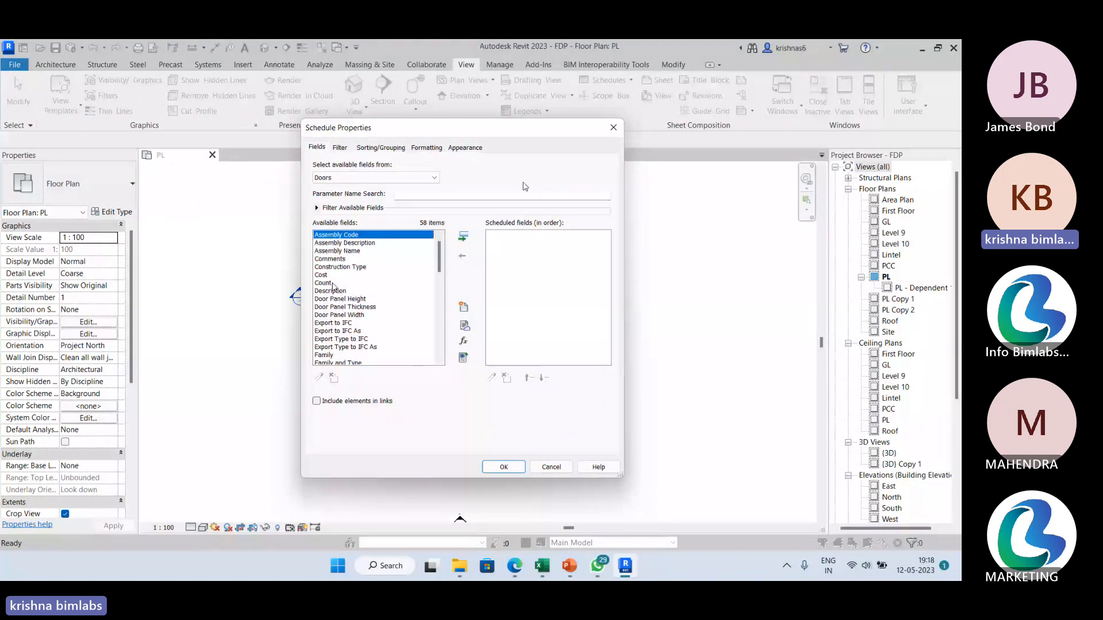
pyautogui.click(333, 283)
pyautogui.click(463, 237)
# Step: Add the Family and Type fields to the door schedule
pyautogui.scroll(-5, 357, 293)
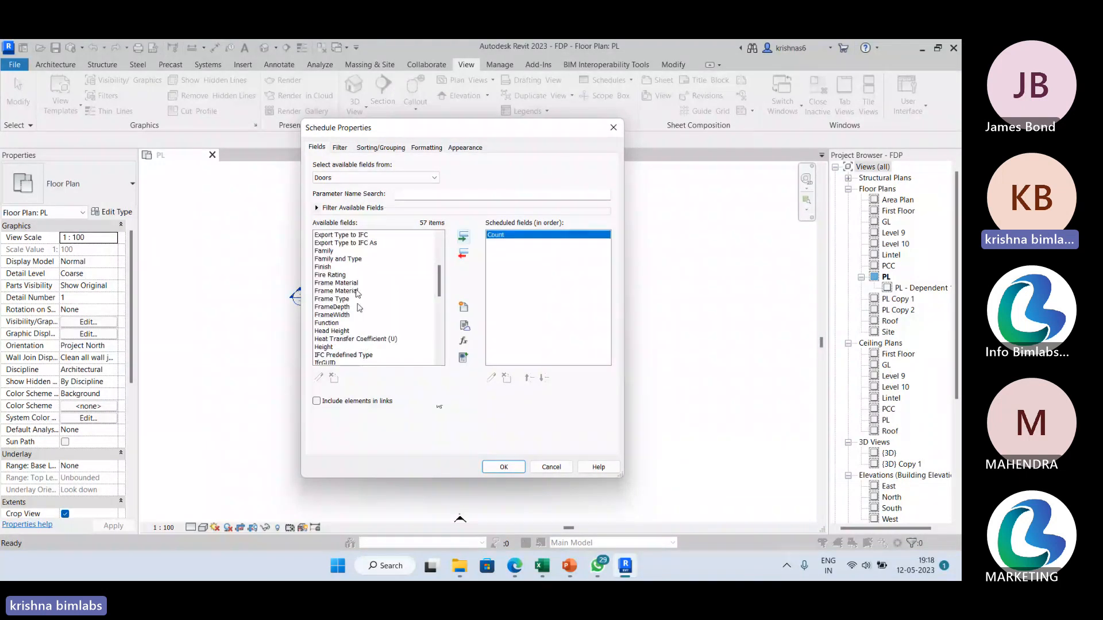
pyautogui.click(330, 250)
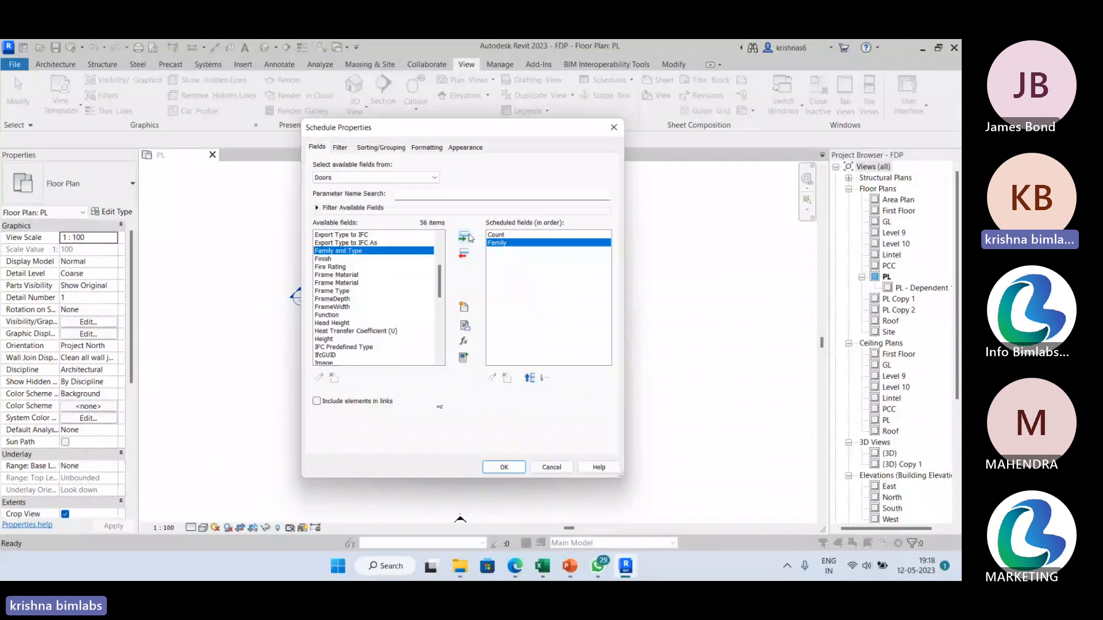
pyautogui.click(462, 237)
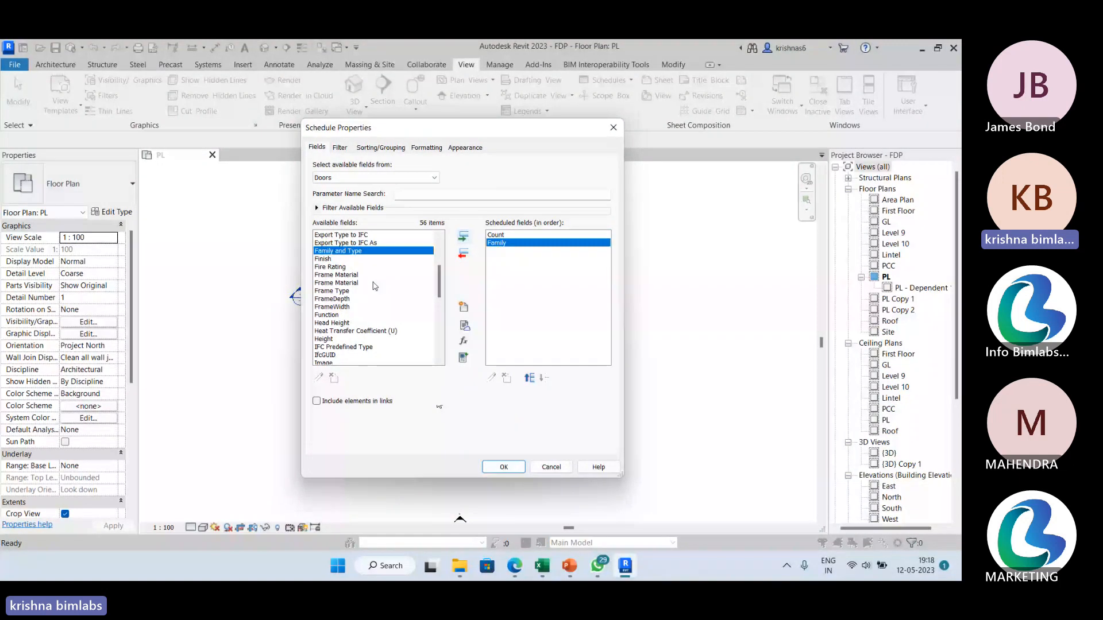
pyautogui.scroll(-3, 374, 286)
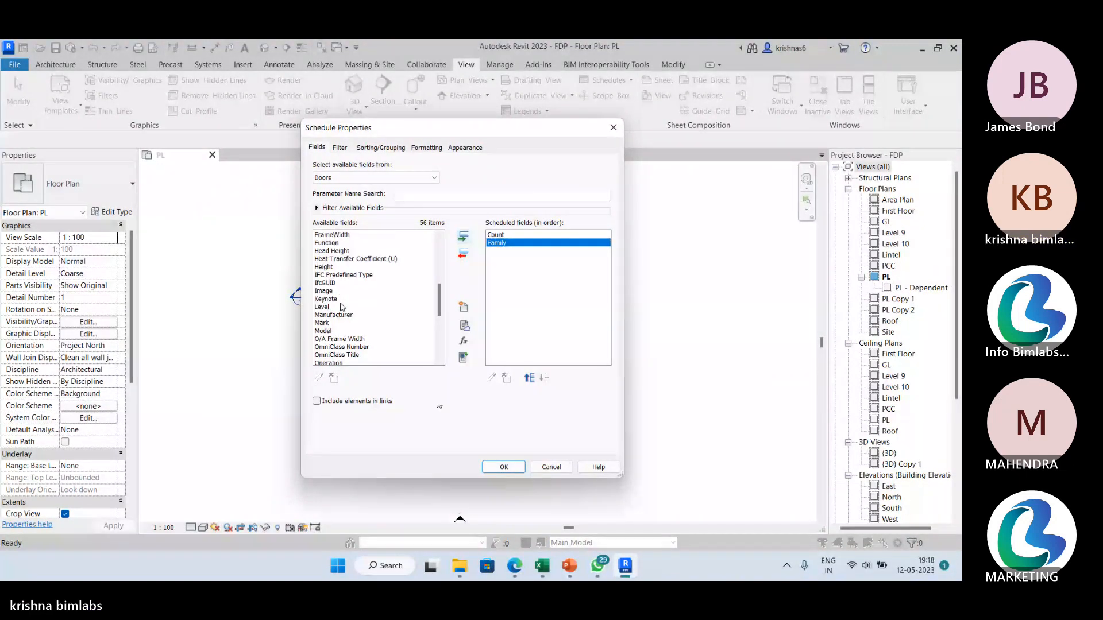
pyautogui.scroll(-6, 344, 302)
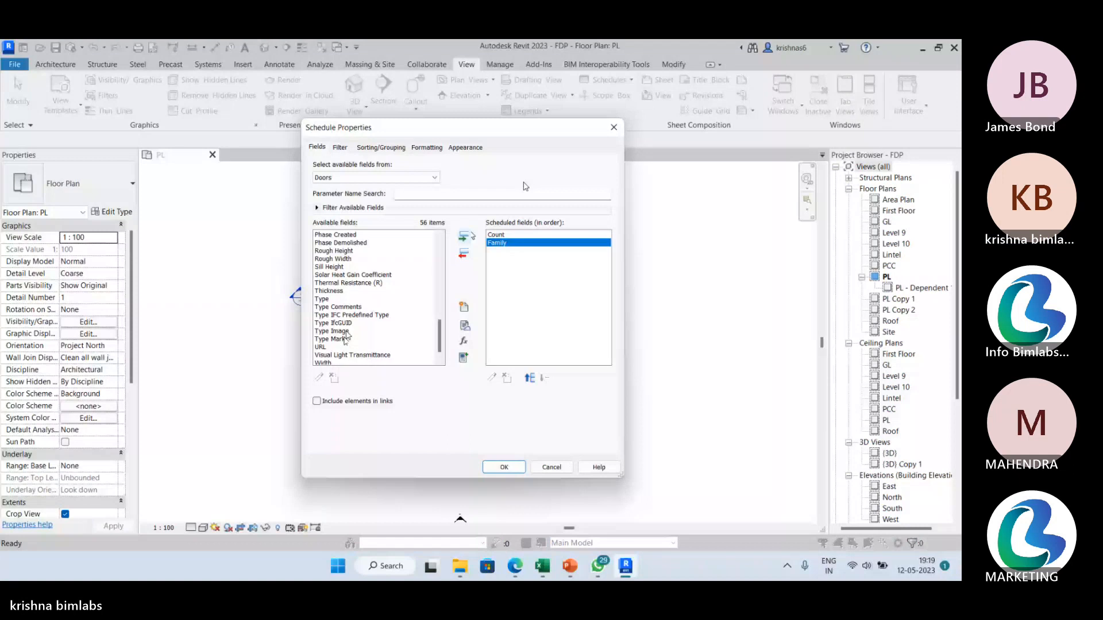
pyautogui.doubleClick(345, 299)
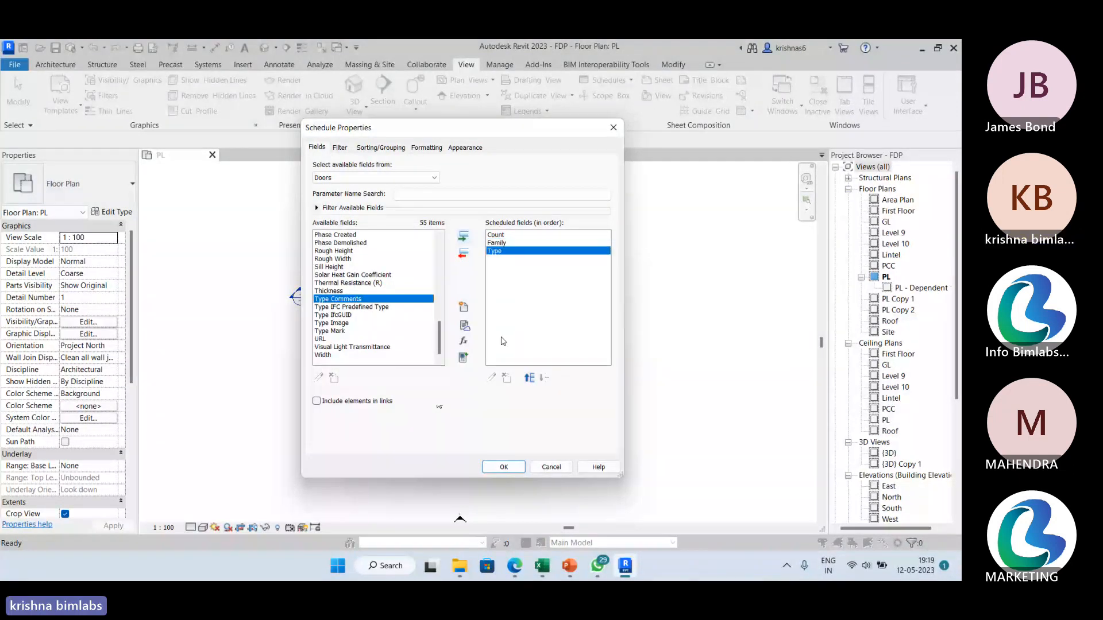
pyautogui.click(529, 377)
pyautogui.click(528, 377)
pyautogui.click(544, 377)
pyautogui.click(544, 377)
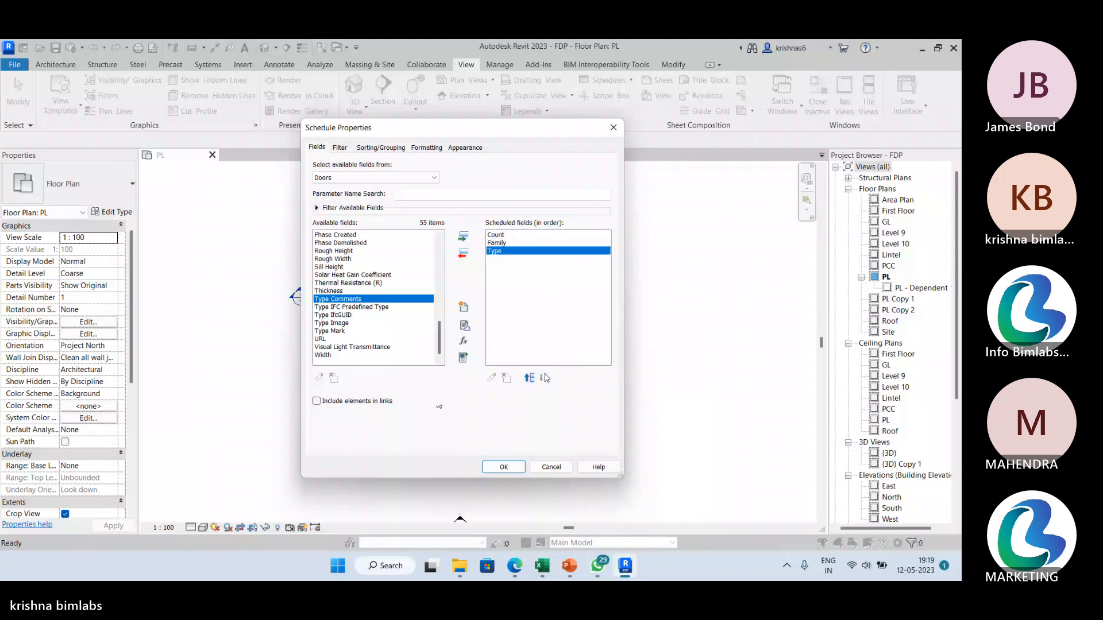
# Step: Reorder the scheduled fields so they run Type, Family, Count
pyautogui.click(529, 378)
pyautogui.click(529, 378)
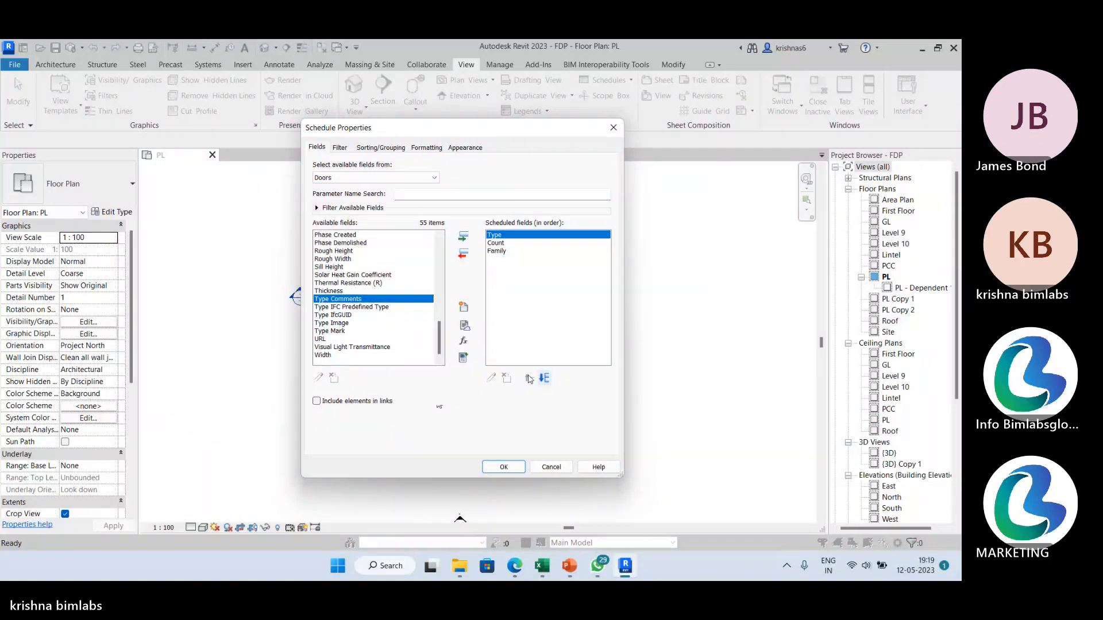
pyautogui.click(497, 251)
pyautogui.click(529, 378)
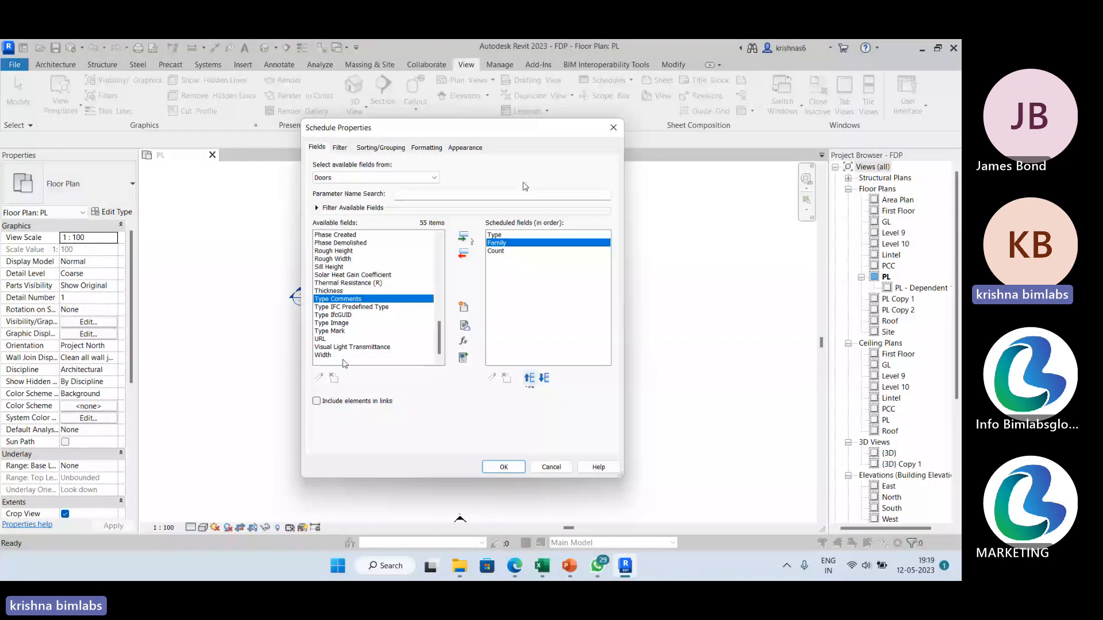
# Step: Add the Width and Height fields between Family and Count in the door schedule
pyautogui.click(468, 239)
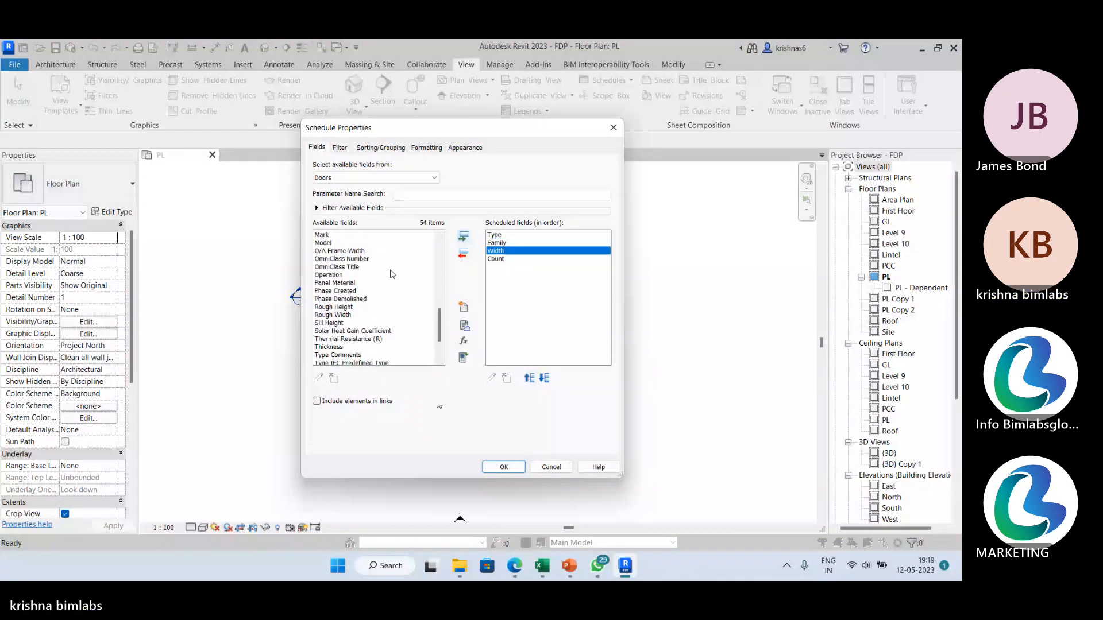
pyautogui.scroll(1, 392, 274)
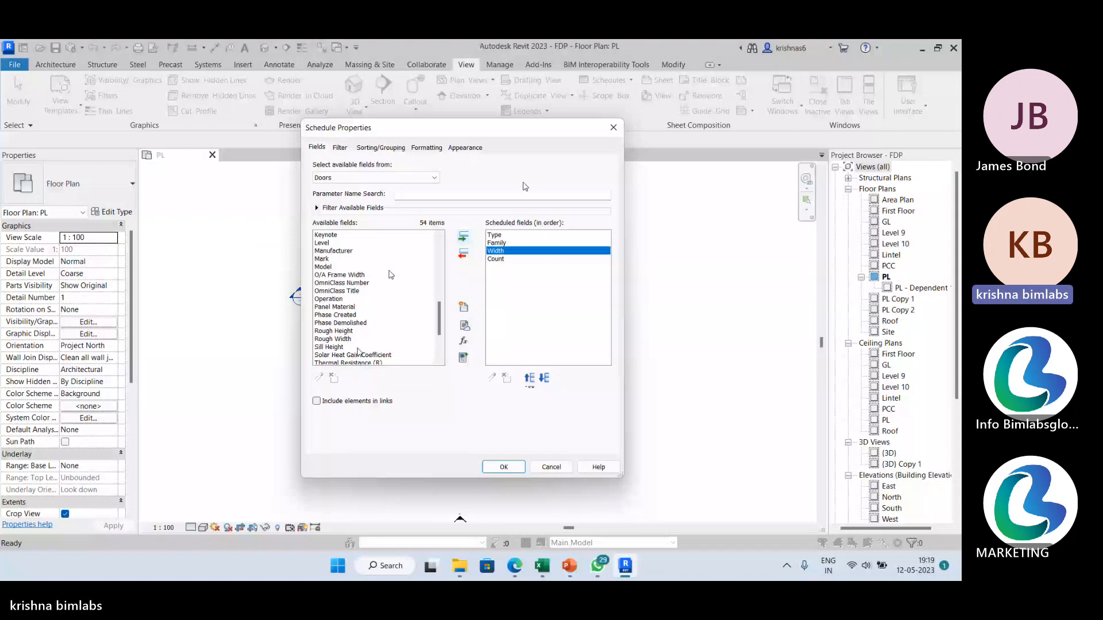
pyautogui.scroll(1, 346, 299)
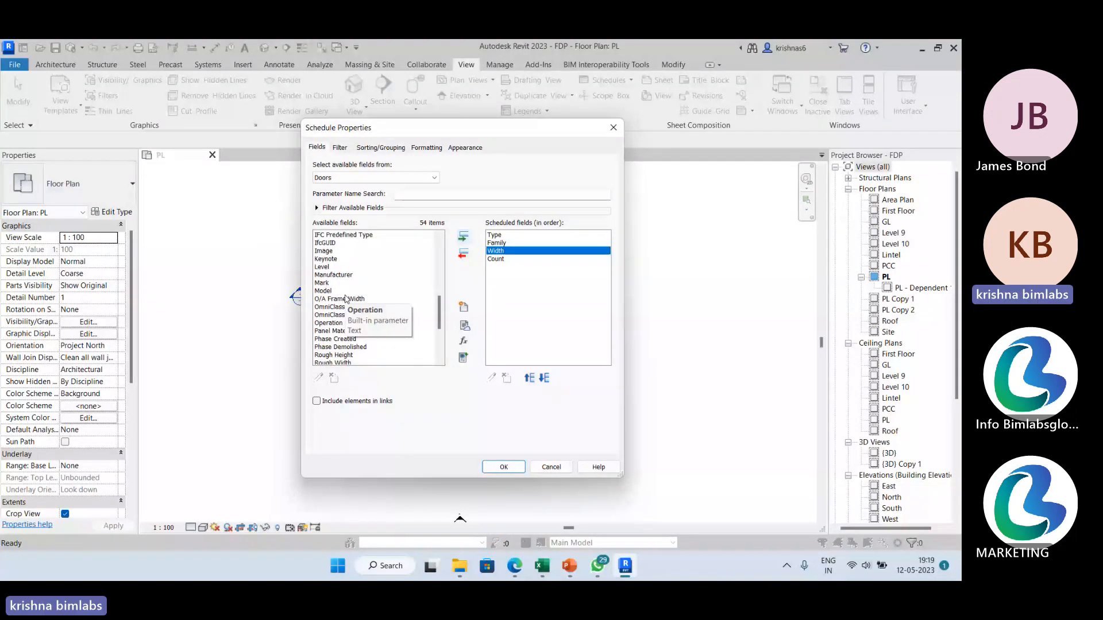
pyautogui.scroll(1, 345, 297)
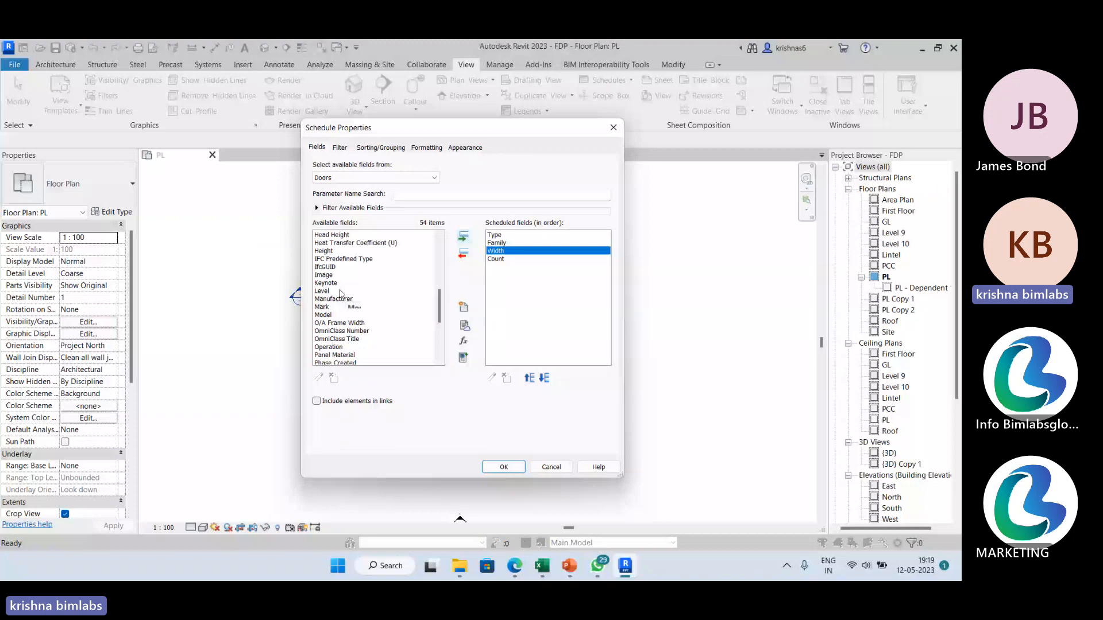
pyautogui.doubleClick(324, 251)
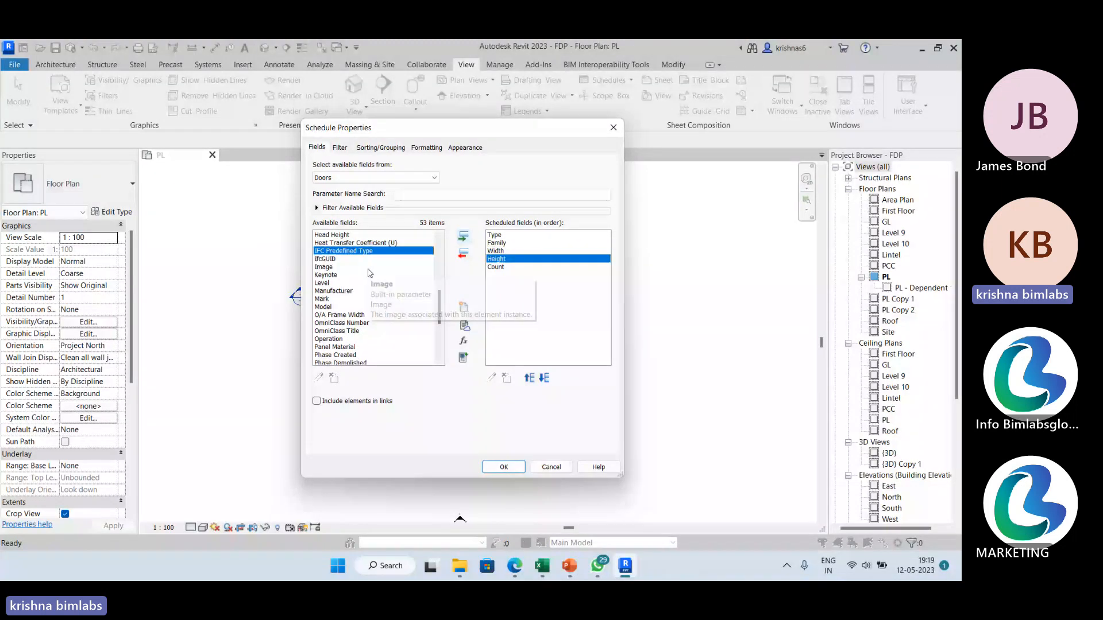
pyautogui.scroll(-3, 370, 273)
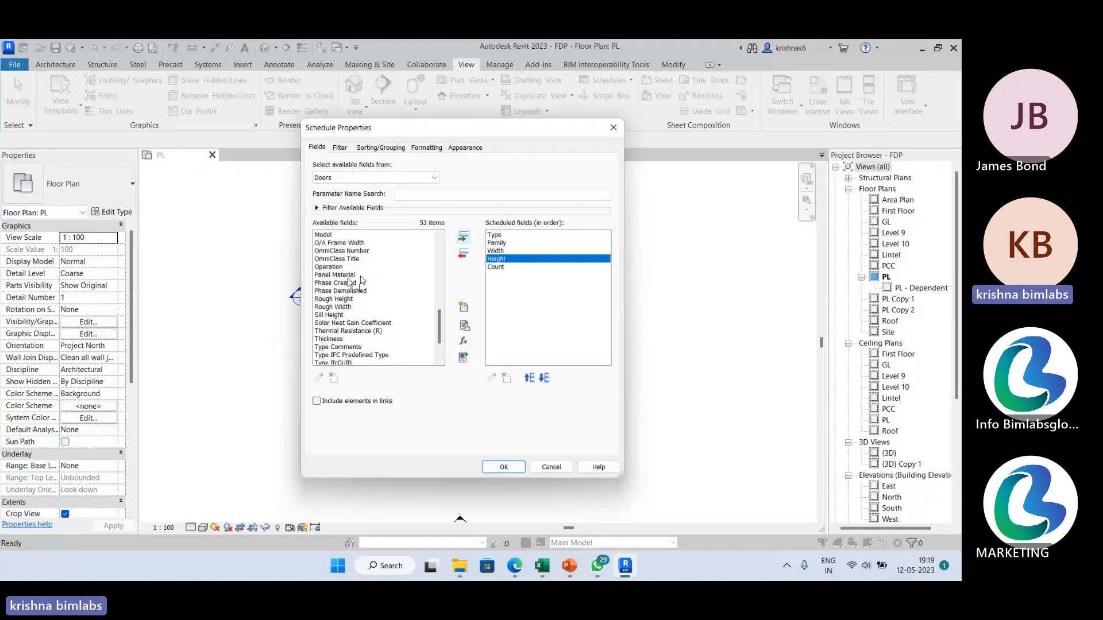
pyautogui.scroll(-1, 359, 282)
pyautogui.scroll(-1, 355, 287)
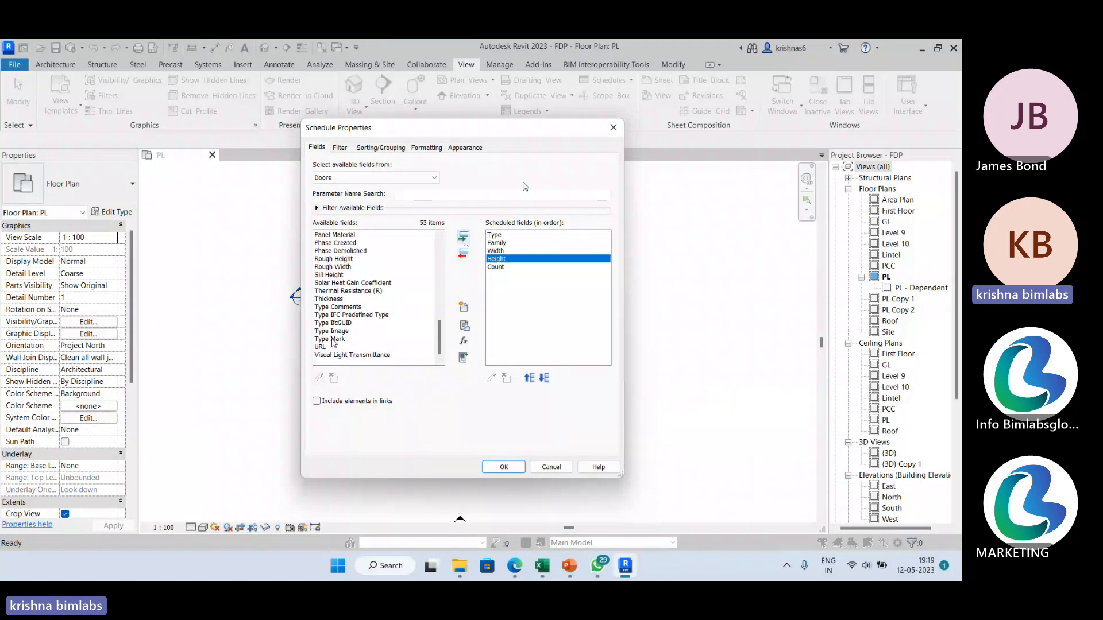
pyautogui.scroll(10, 332, 342)
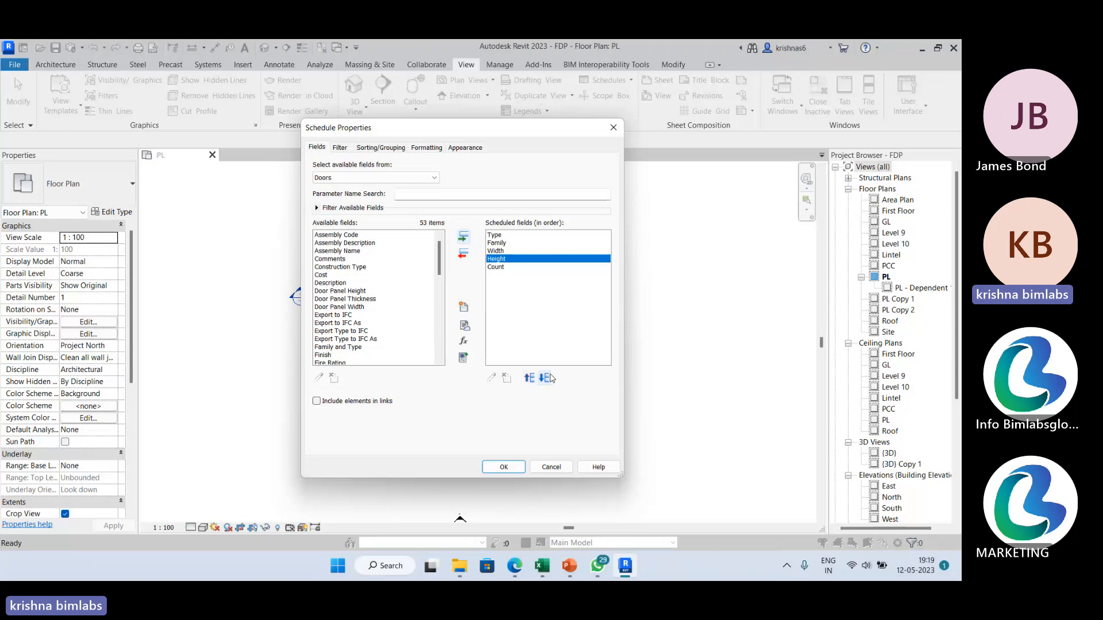
# Step: Create the door schedule from the chosen fields and locate it under Schedules/Quantities in the project's view list
pyautogui.click(507, 471)
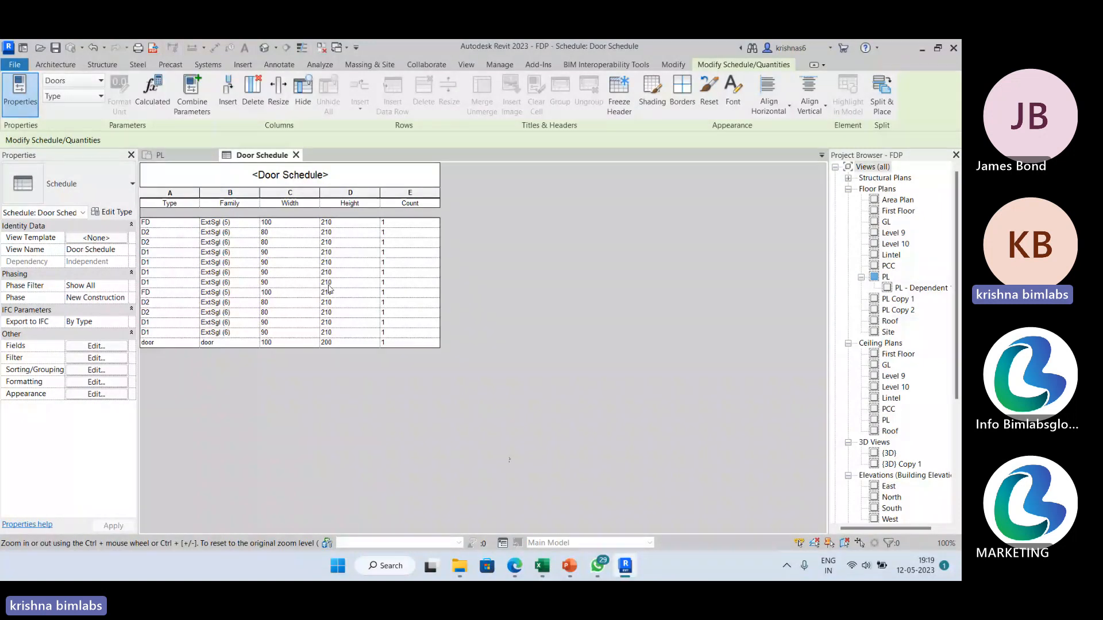
pyautogui.click(315, 177)
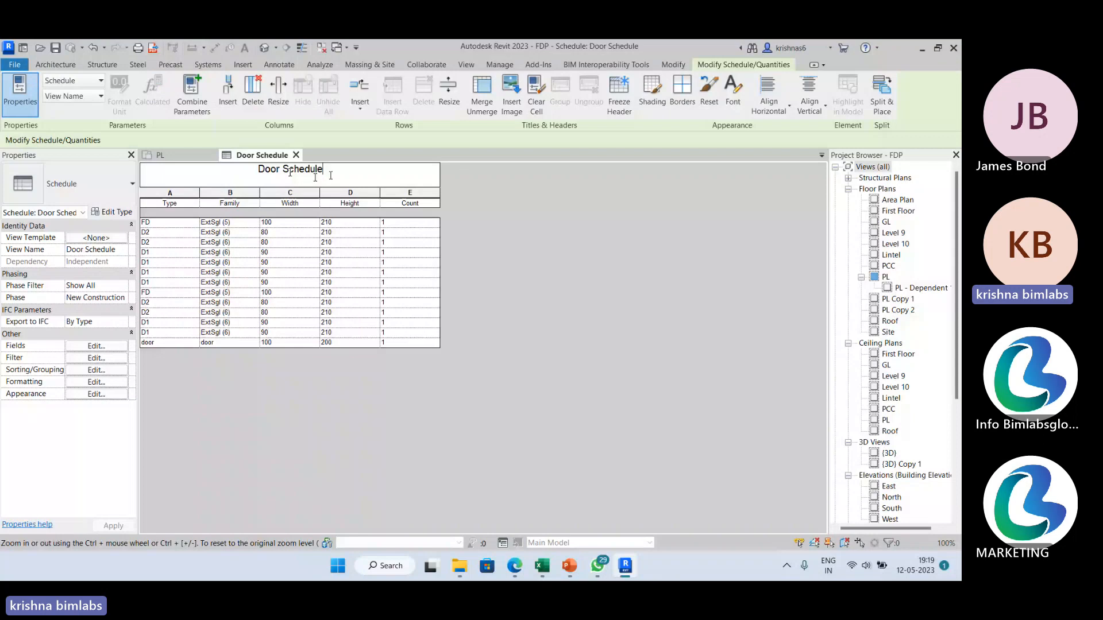
pyautogui.click(562, 197)
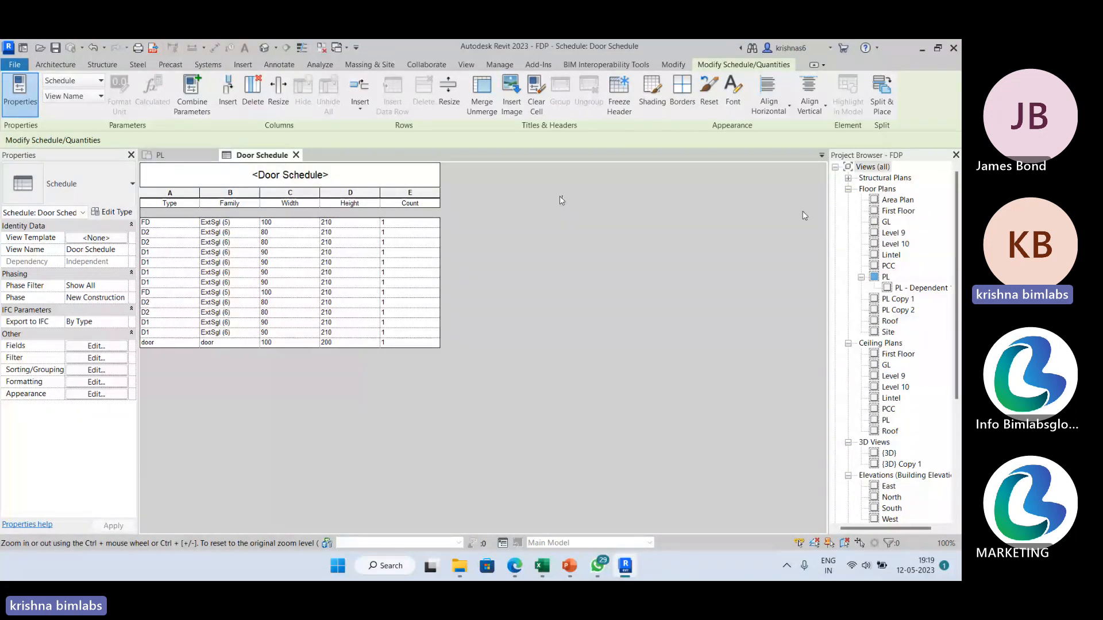
pyautogui.scroll(-5, 900, 421)
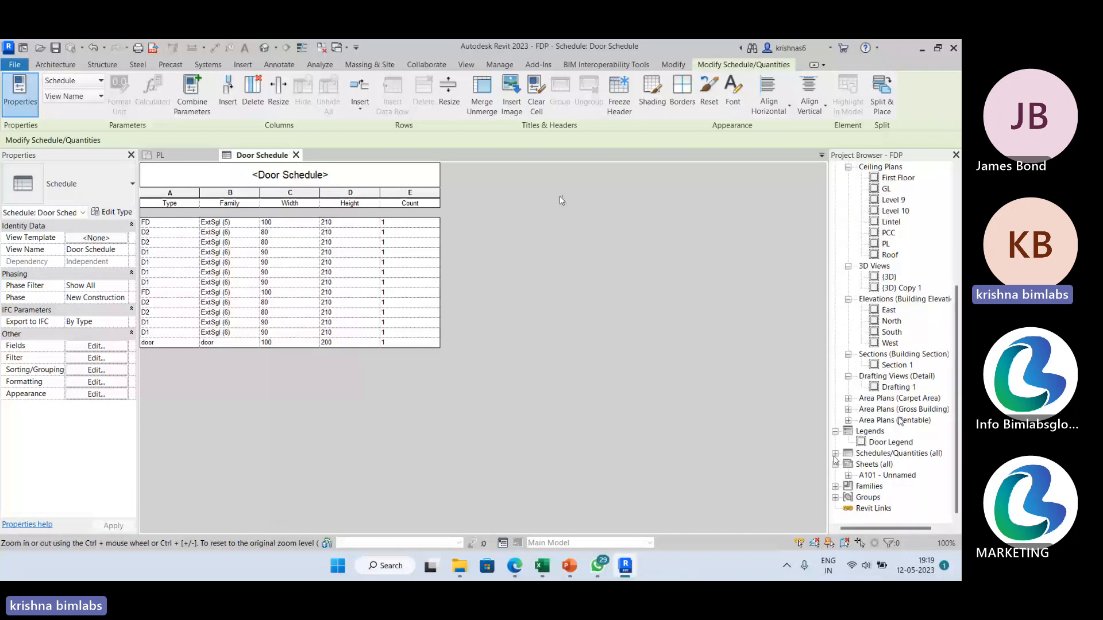
pyautogui.click(835, 453)
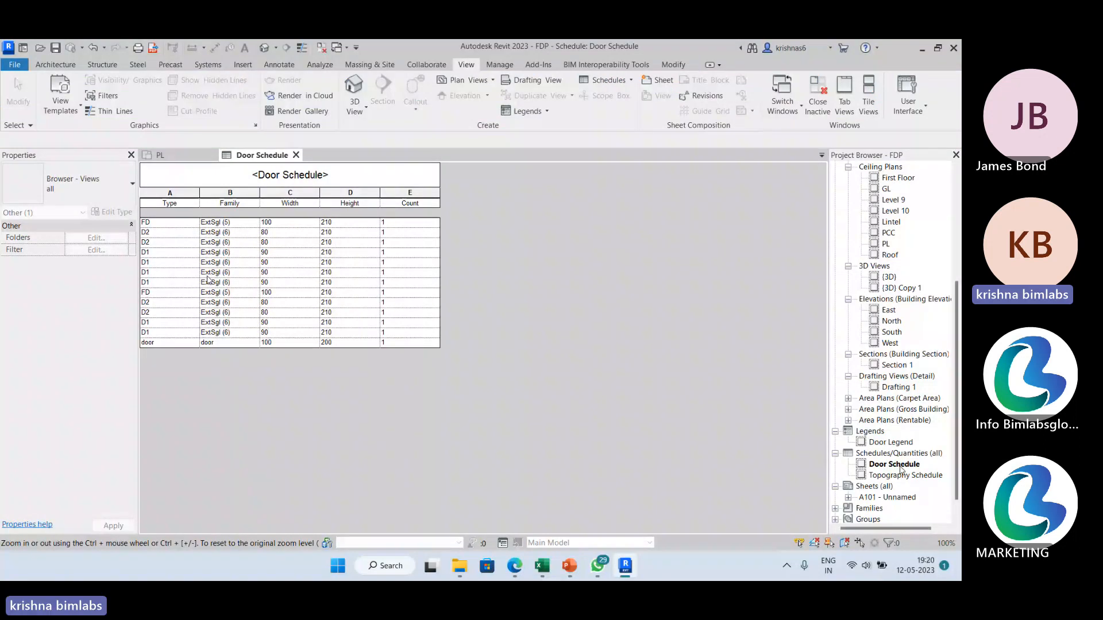
# Step: Add the Cost field after Count in the door schedule
pyautogui.click(165, 225)
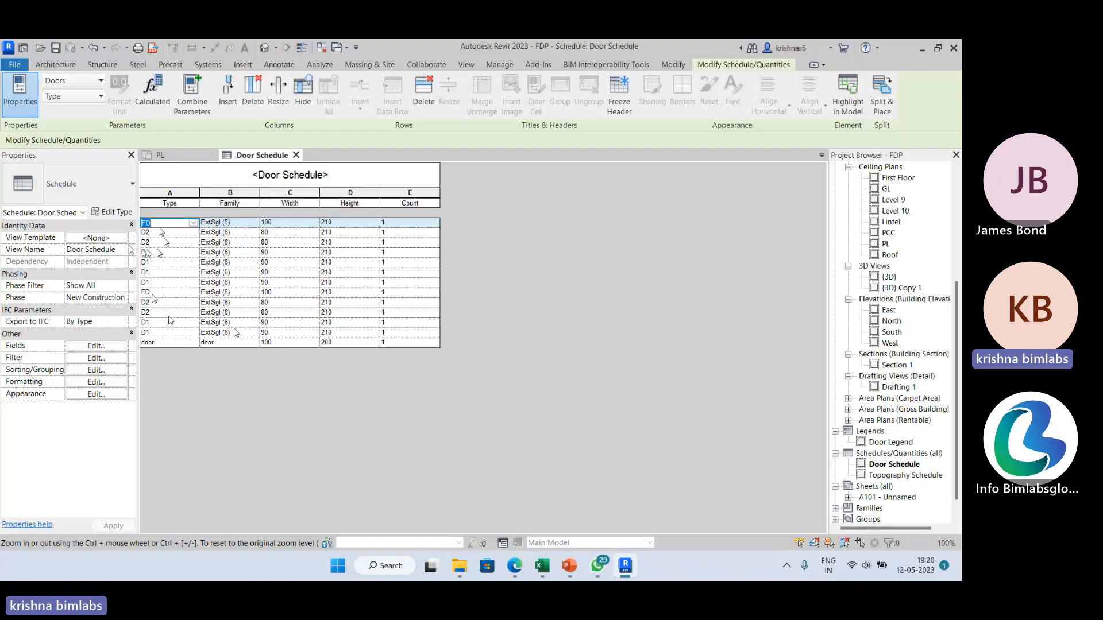
pyautogui.click(208, 345)
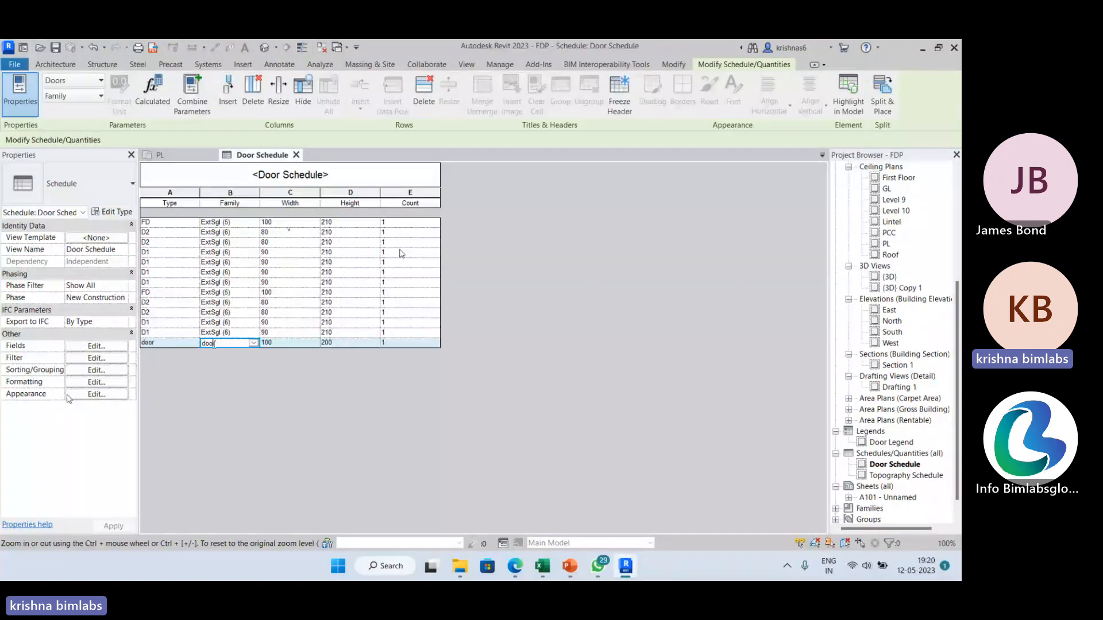
pyautogui.click(95, 346)
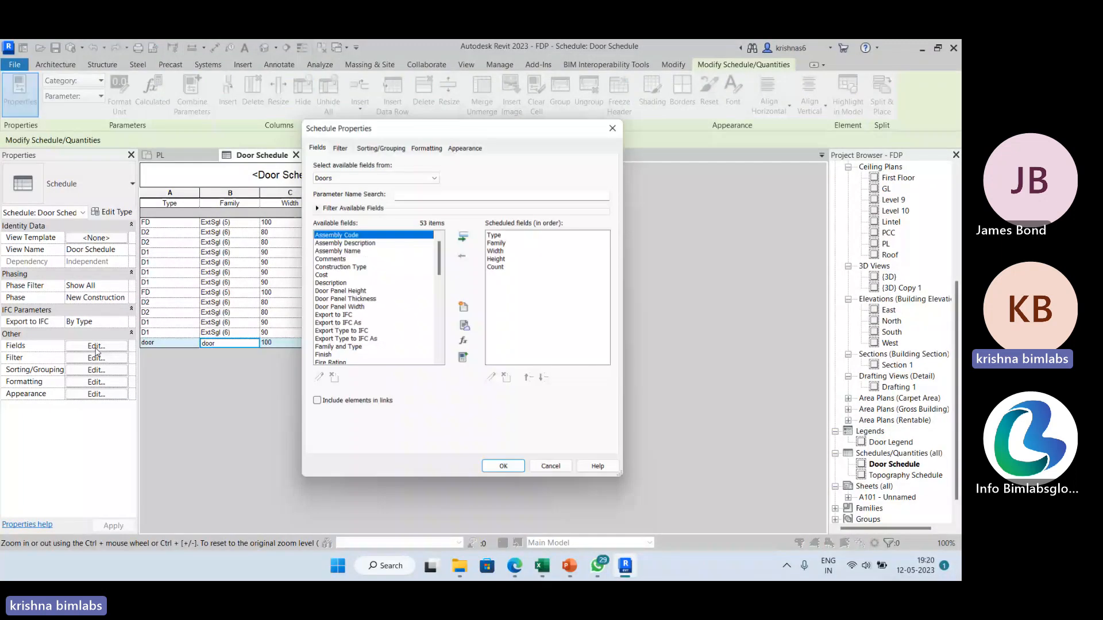
pyautogui.click(323, 275)
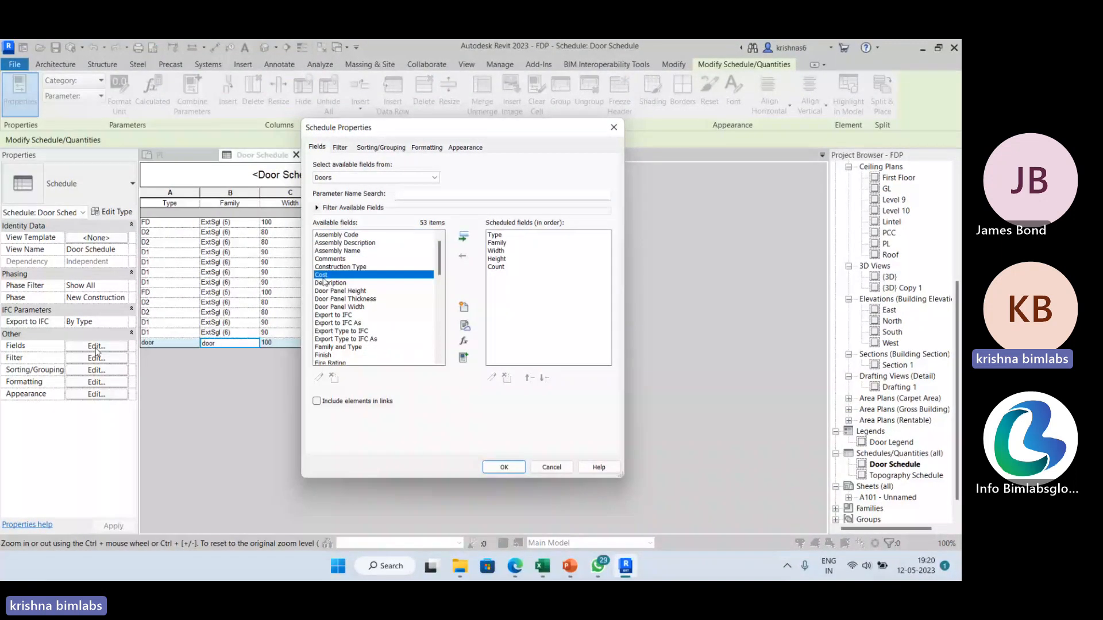
pyautogui.click(463, 238)
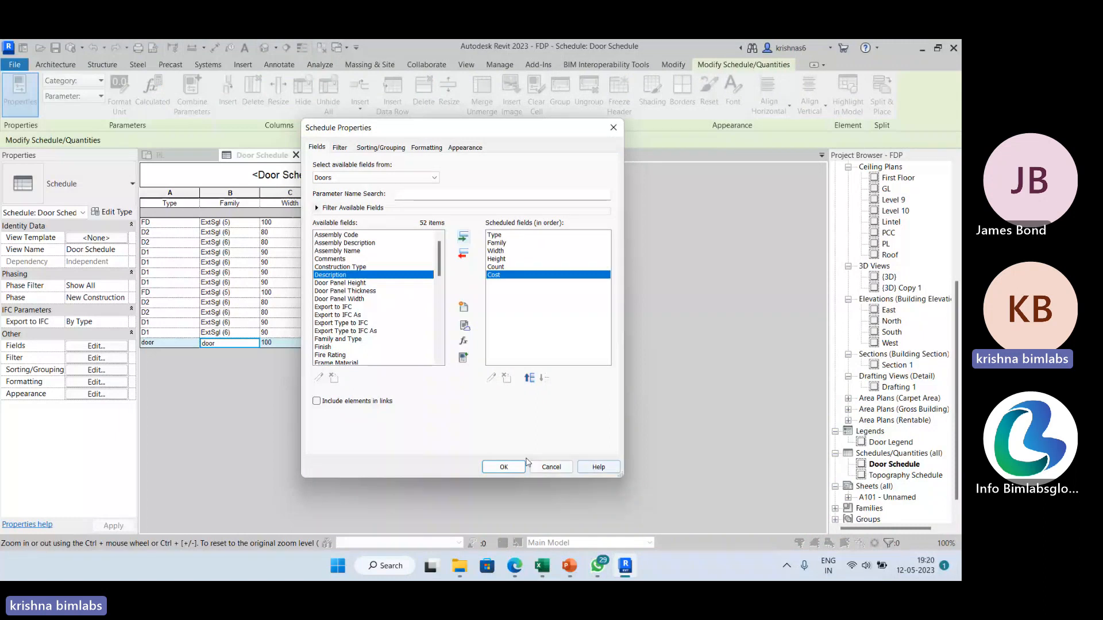
pyautogui.click(505, 466)
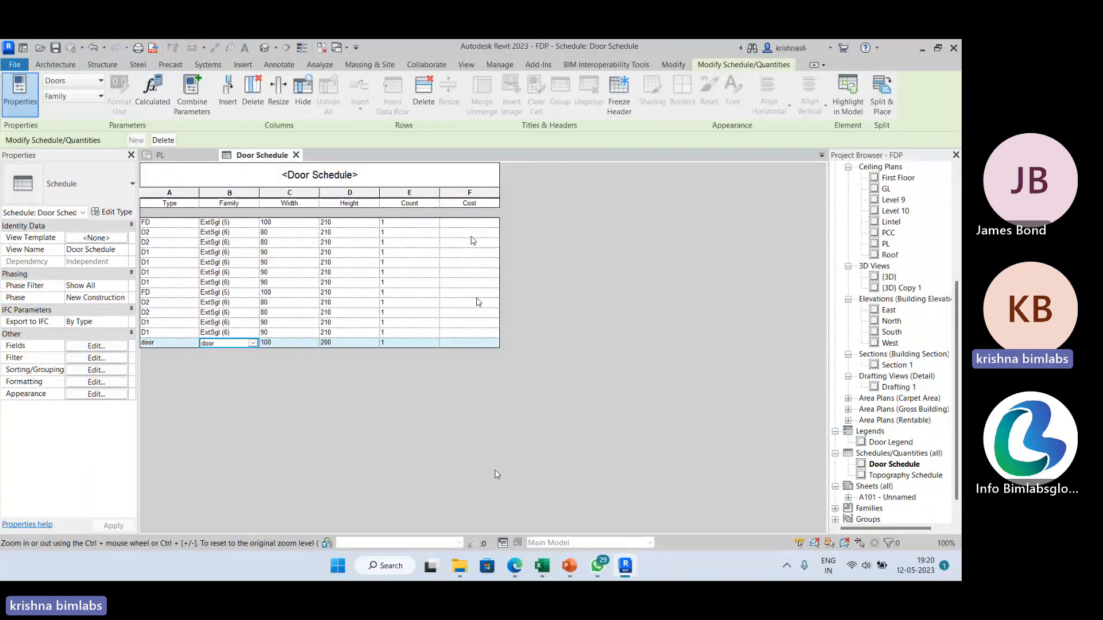
# Step: In the PL floor plan, set the Cost type parameter of the ExtSgl (6) D1 door to 2000
pyautogui.click(184, 157)
pyautogui.click(385, 292)
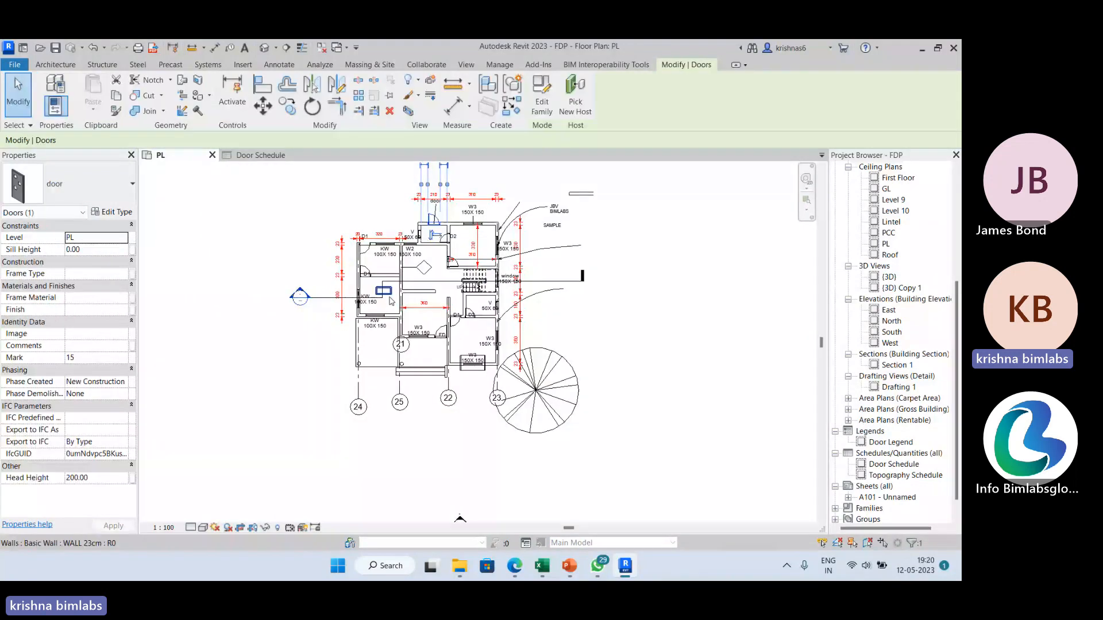
pyautogui.scroll(3, 375, 253)
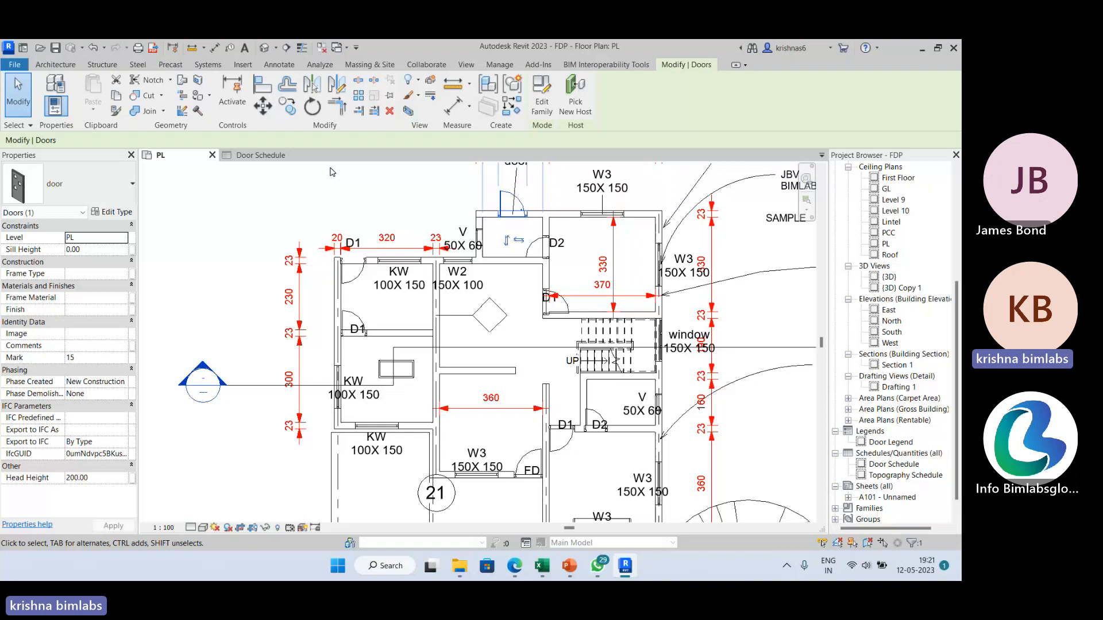
pyautogui.click(360, 267)
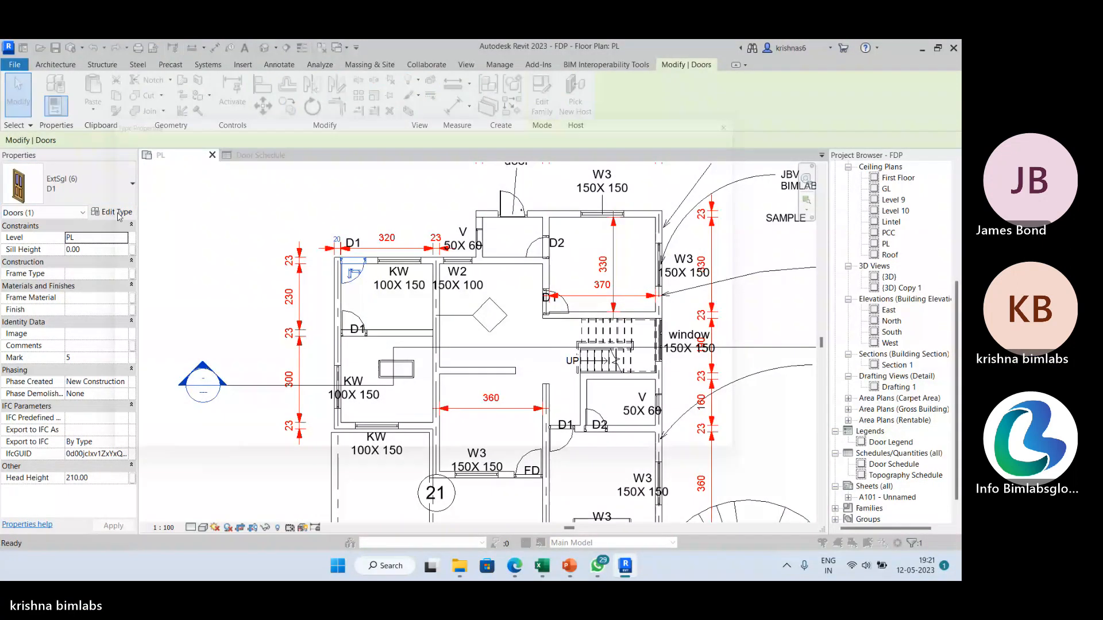
pyautogui.click(112, 211)
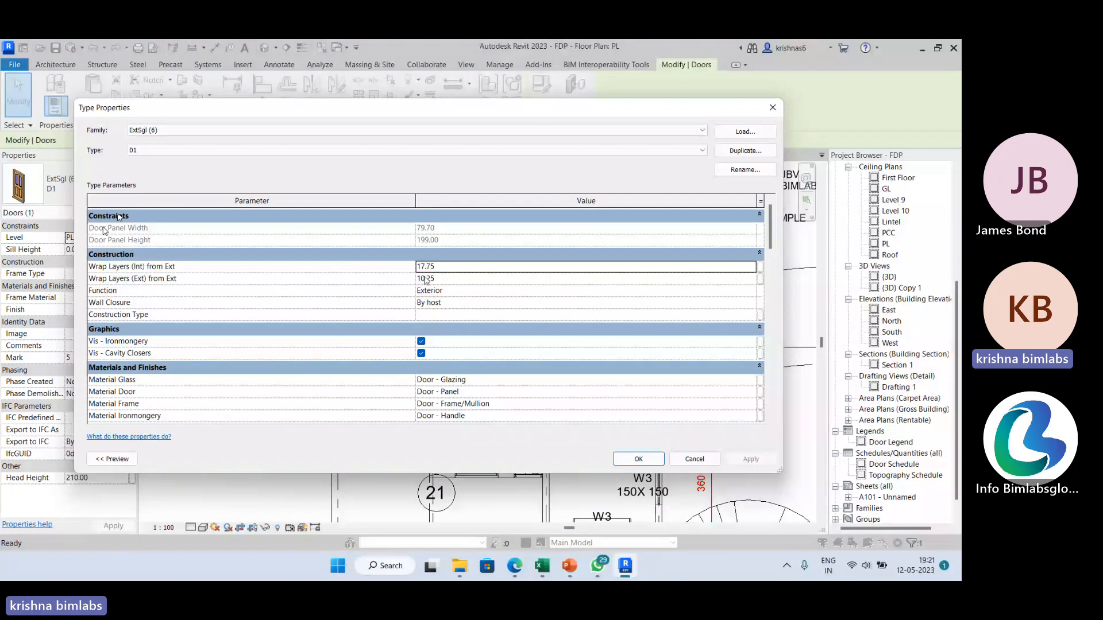
pyautogui.scroll(-3, 475, 275)
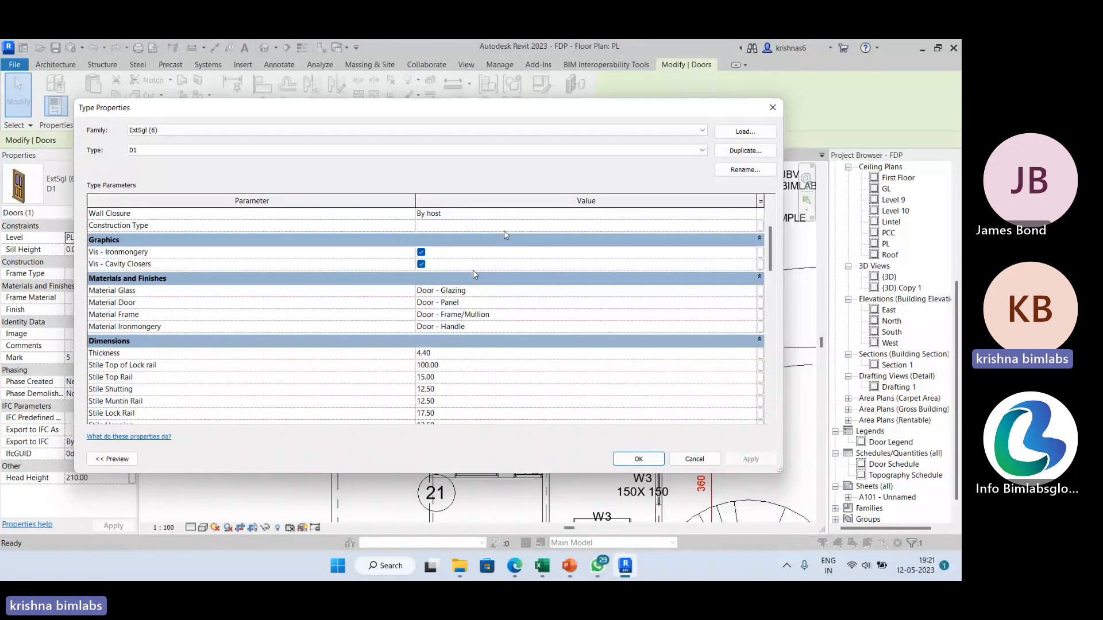
pyautogui.scroll(-6, 504, 232)
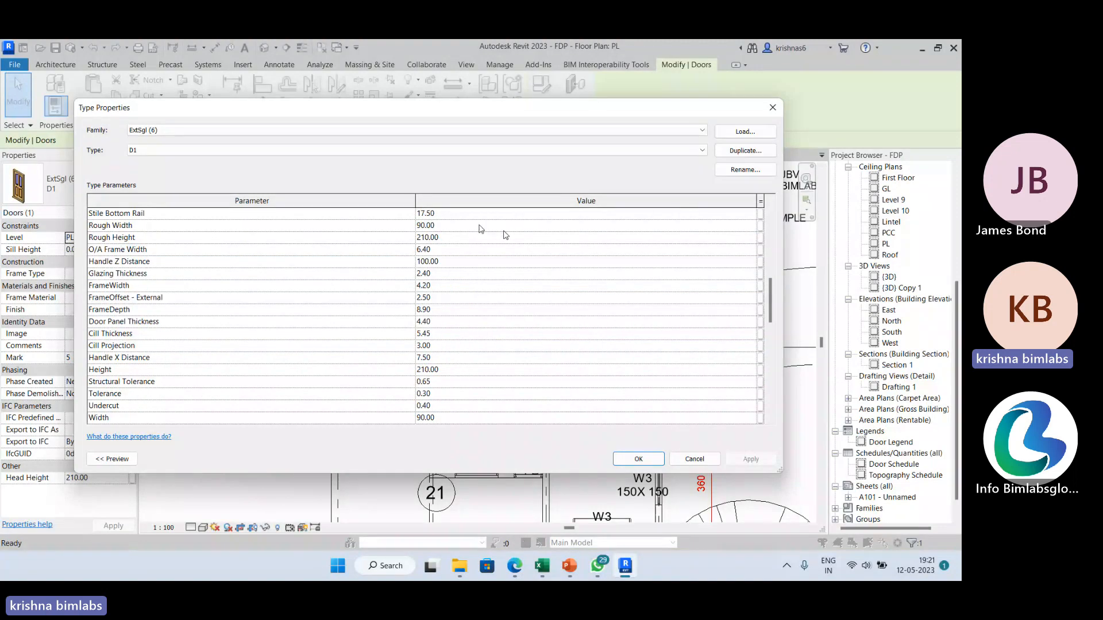
pyautogui.scroll(-3, 481, 229)
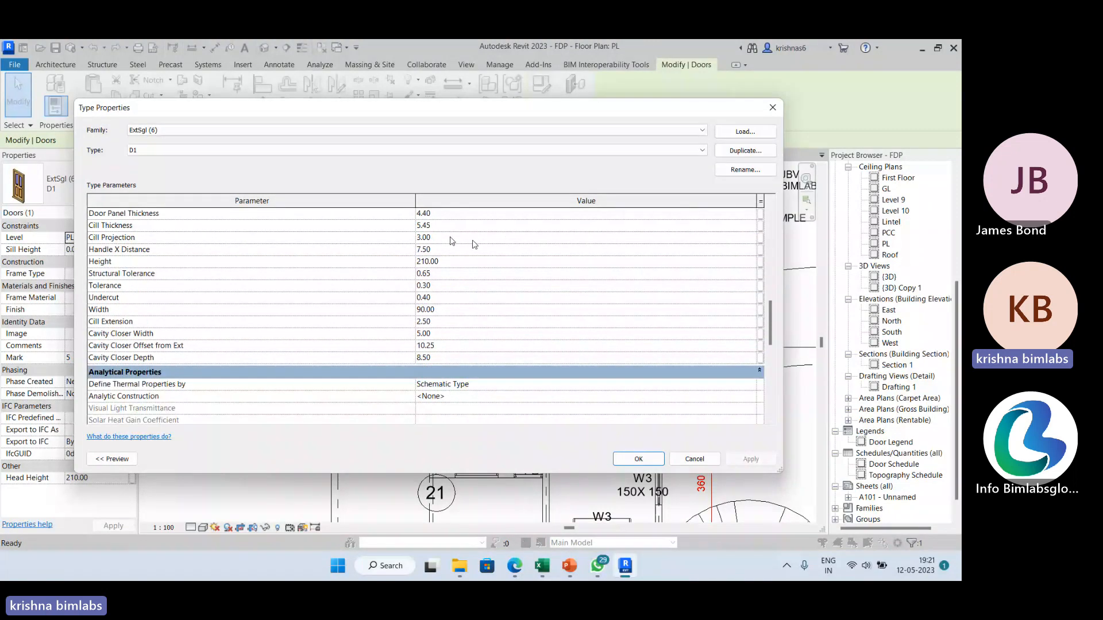
pyautogui.scroll(-2, 454, 249)
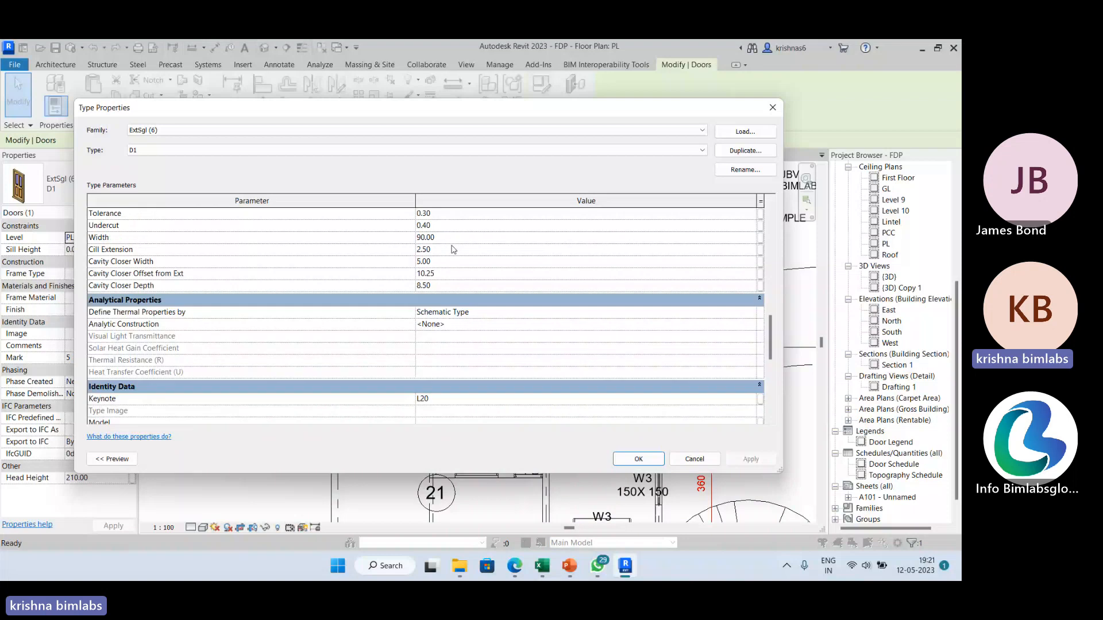
pyautogui.scroll(-4, 454, 249)
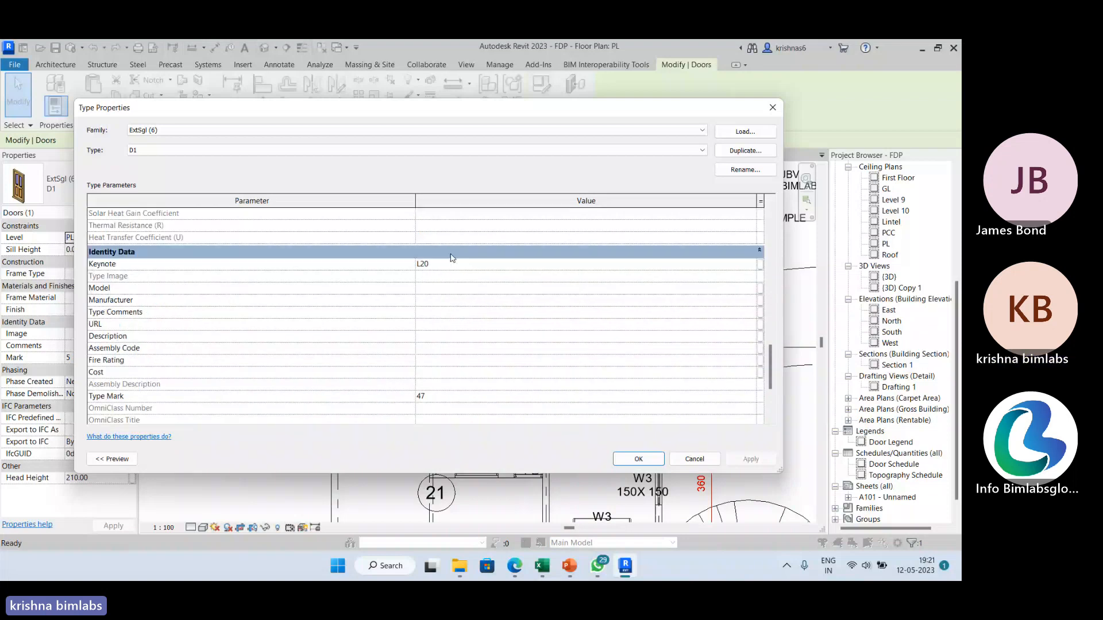
pyautogui.click(437, 372)
pyautogui.write('2000')
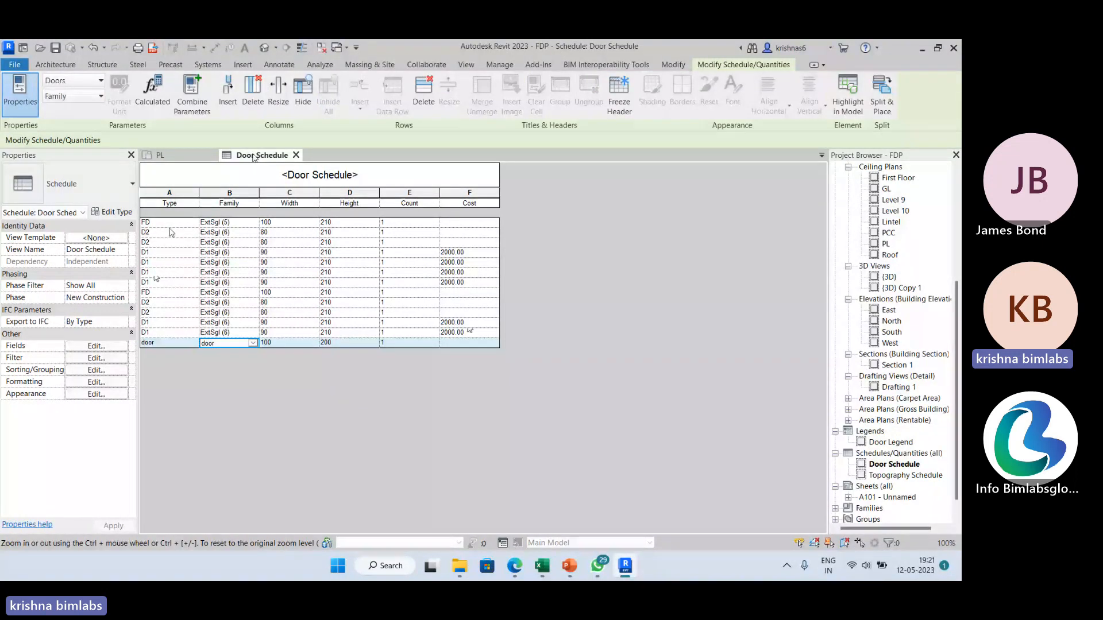
# Step: Try to set the cost of the FD door type to 1000 directly in the schedule
pyautogui.click(461, 224)
pyautogui.write('1')
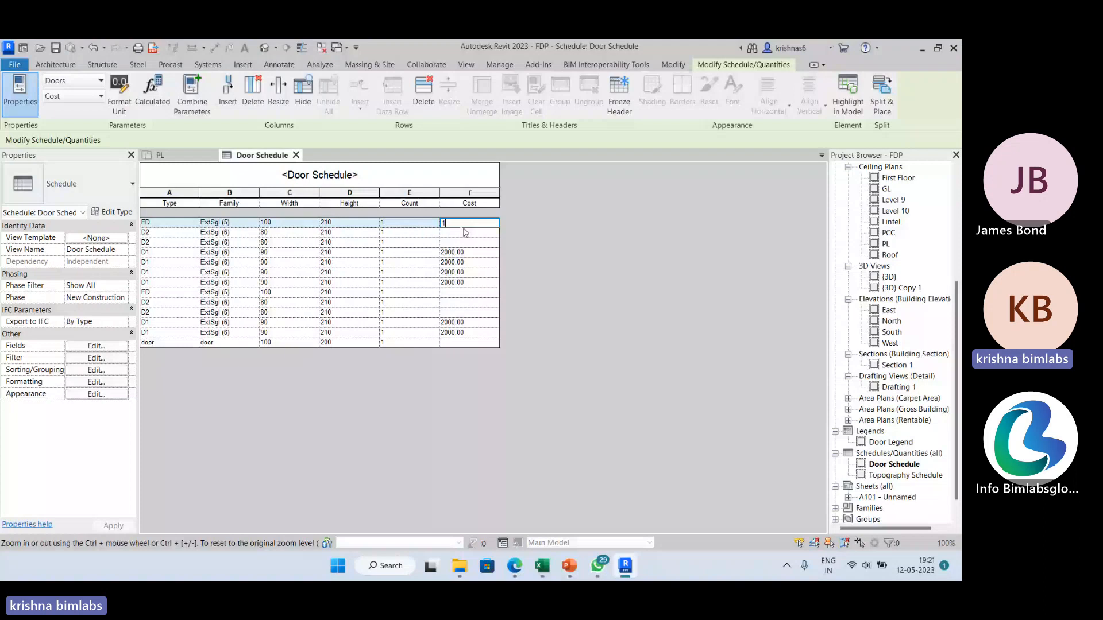
pyautogui.write('000')
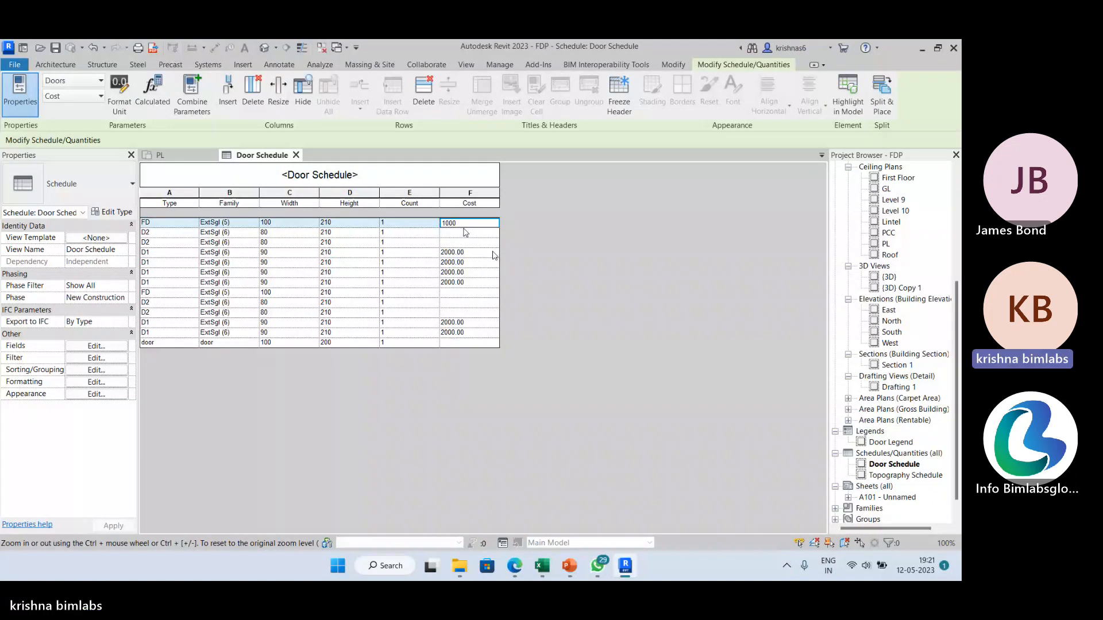
pyautogui.press('Return')
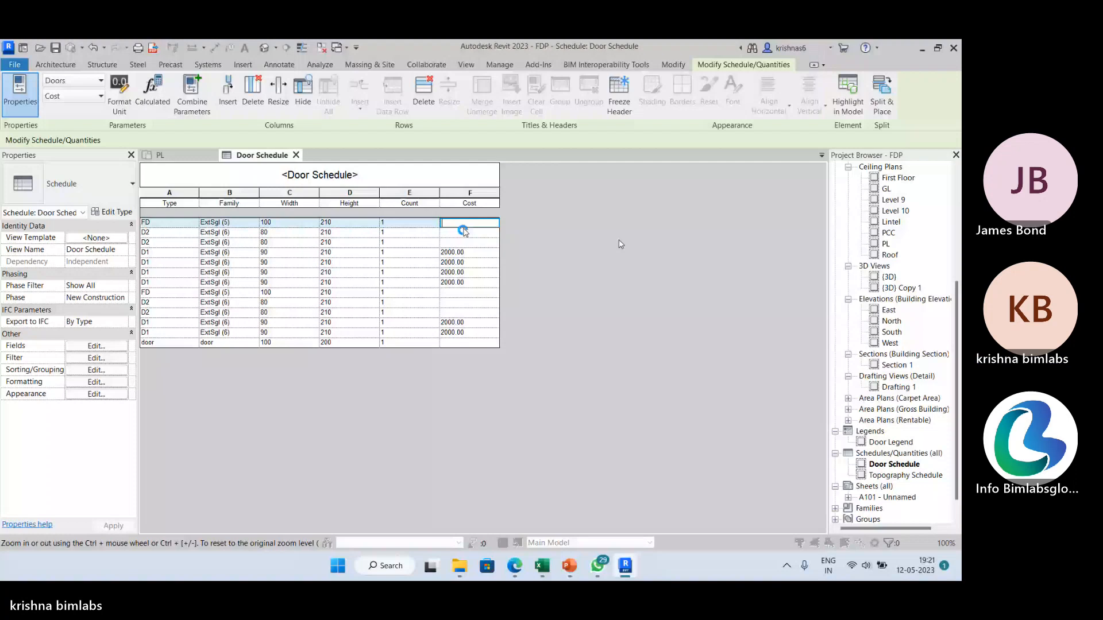
# Step: Set the D2 door's cost to 5000 directly in the schedule and apply it to all elements of that type
pyautogui.click(462, 232)
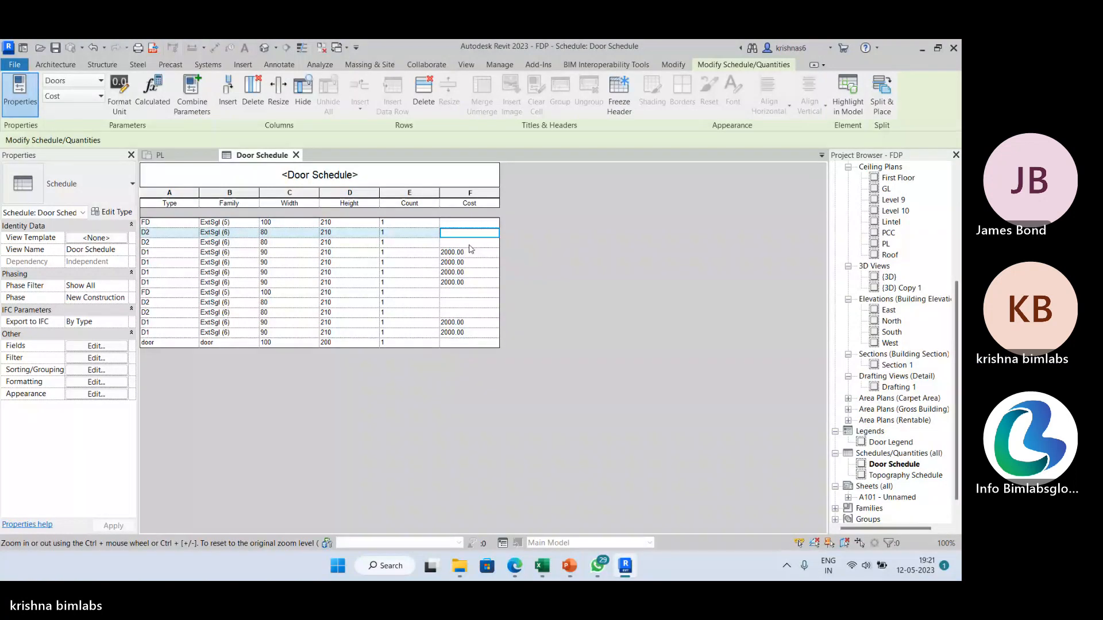
pyautogui.write('5000')
pyautogui.press('Return')
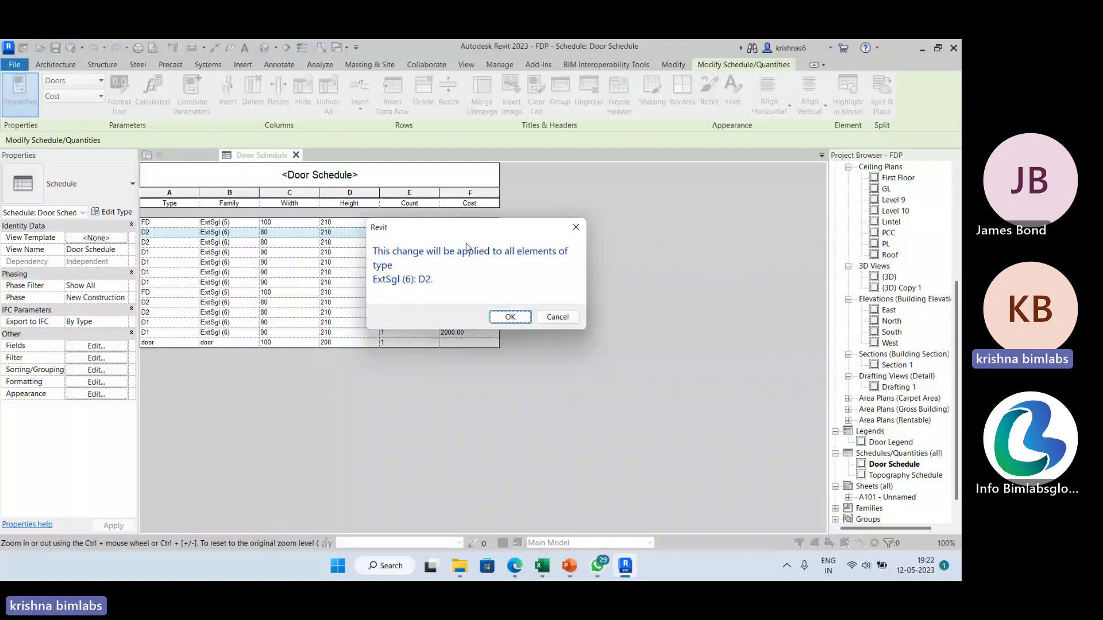
pyautogui.click(508, 316)
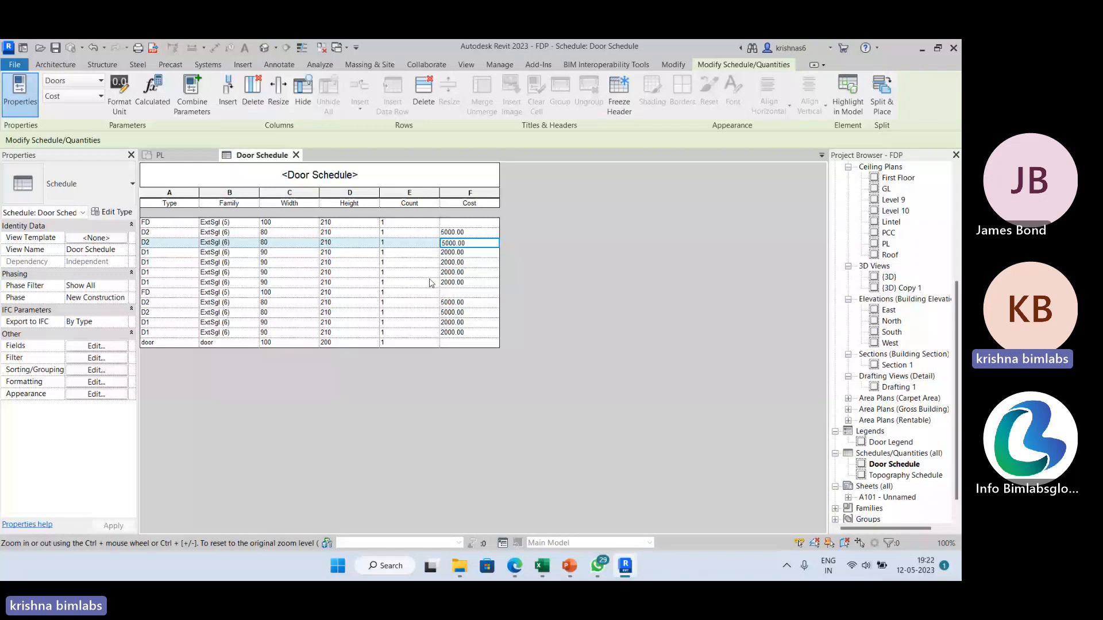
# Step: Check the Cost type parameter of a D2 door in the PL floor plan and return to the door schedule
pyautogui.hotkey('ctrl', 'Tab')
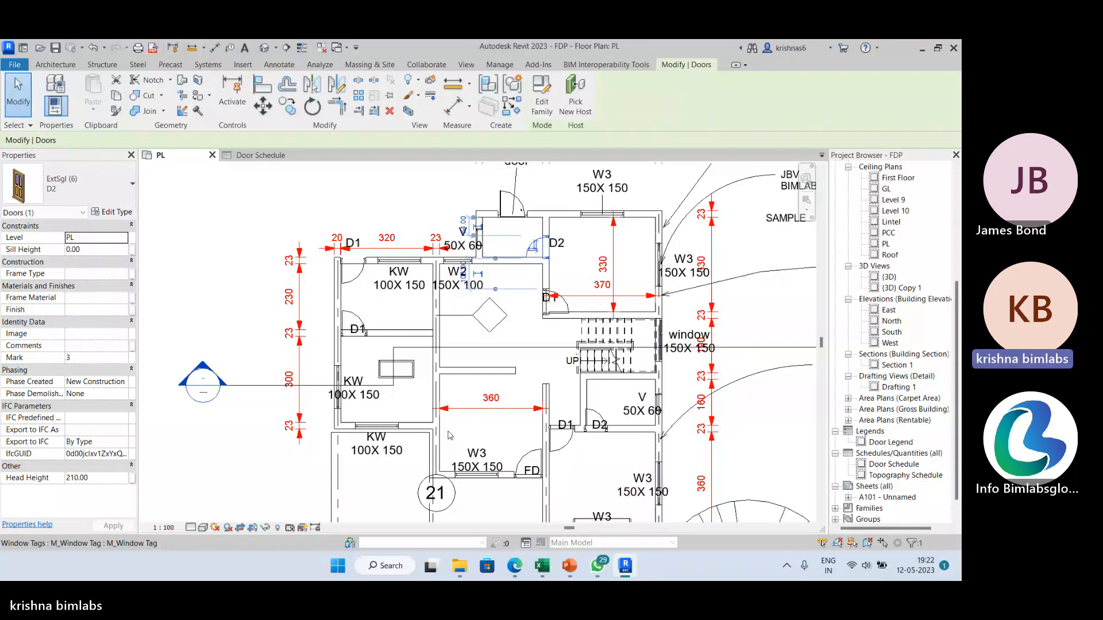
pyautogui.click(112, 212)
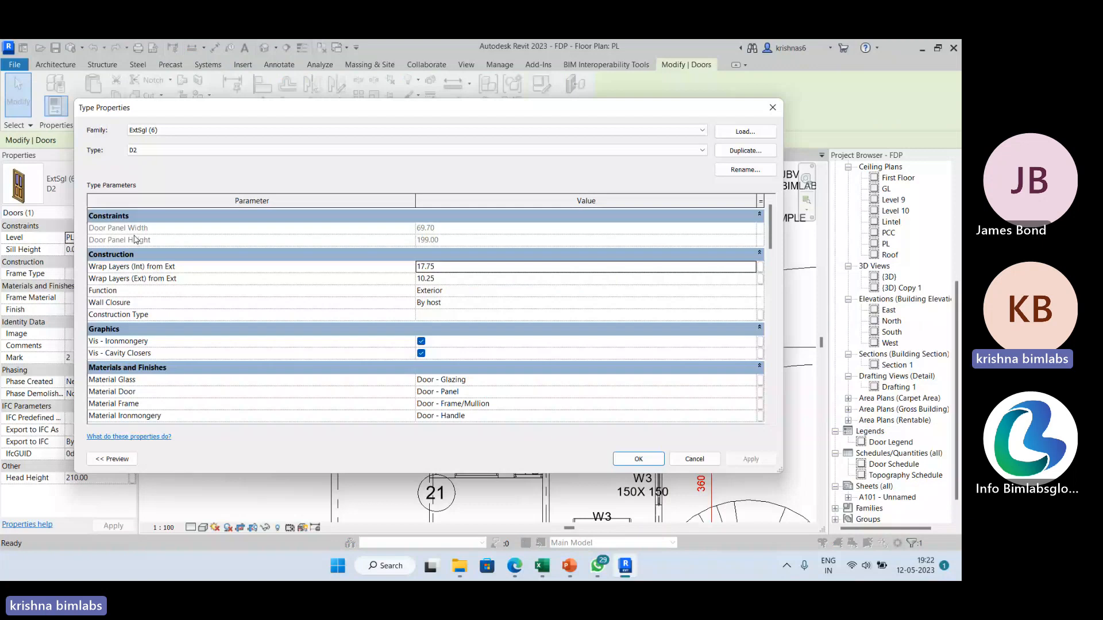
pyautogui.scroll(-10, 587, 364)
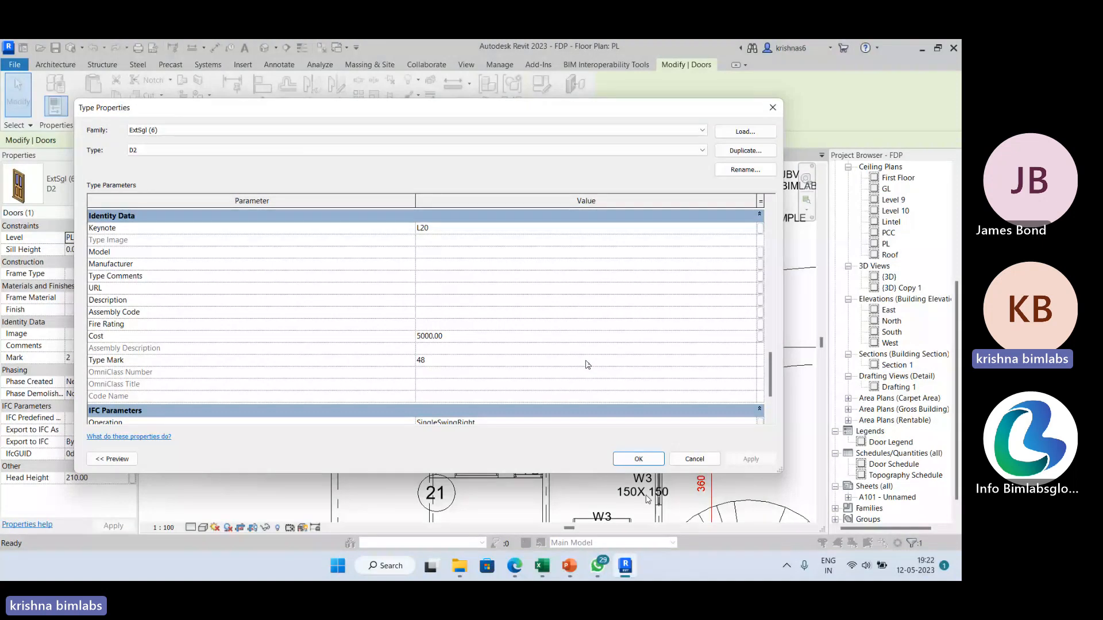
pyautogui.click(639, 459)
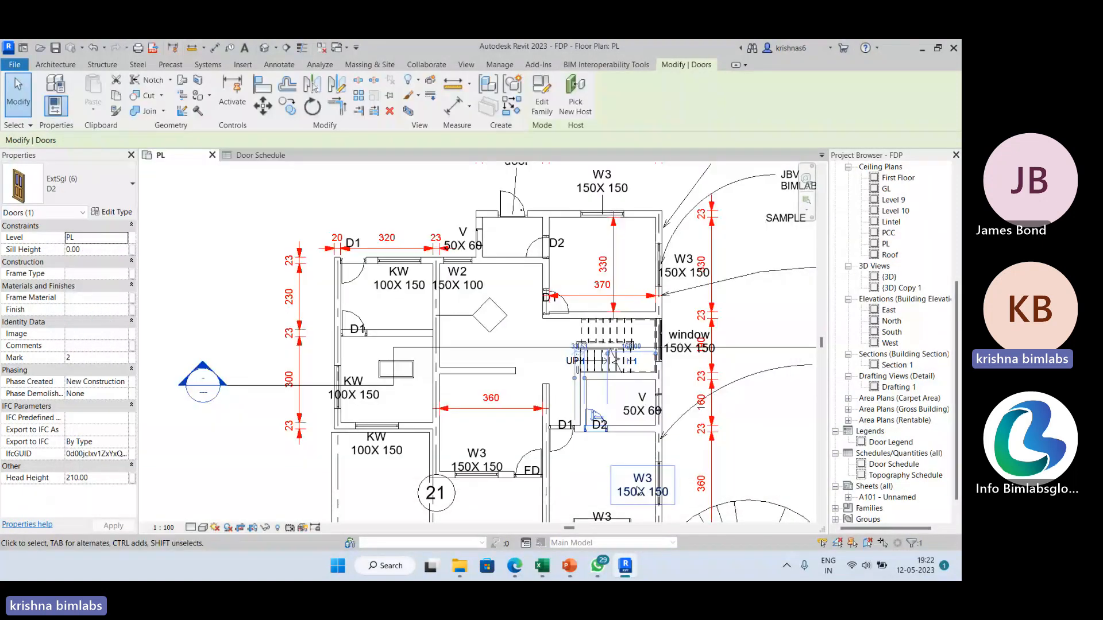
pyautogui.click(262, 155)
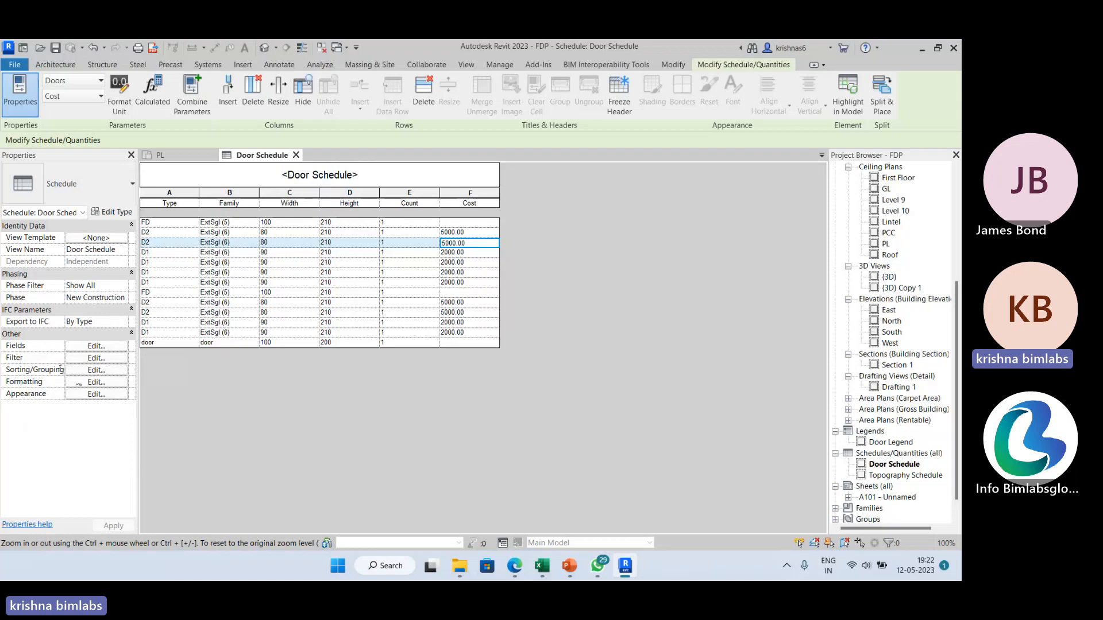
# Step: Reopen the door schedule's field settings and look through the remaining available Doors fields
pyautogui.click(109, 348)
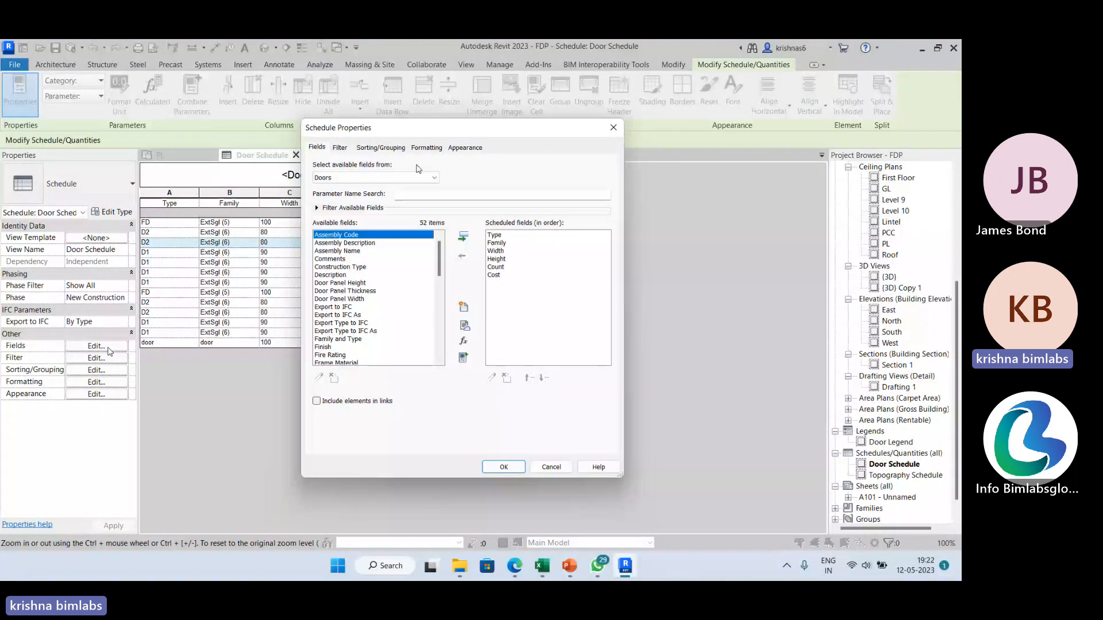
pyautogui.click(426, 150)
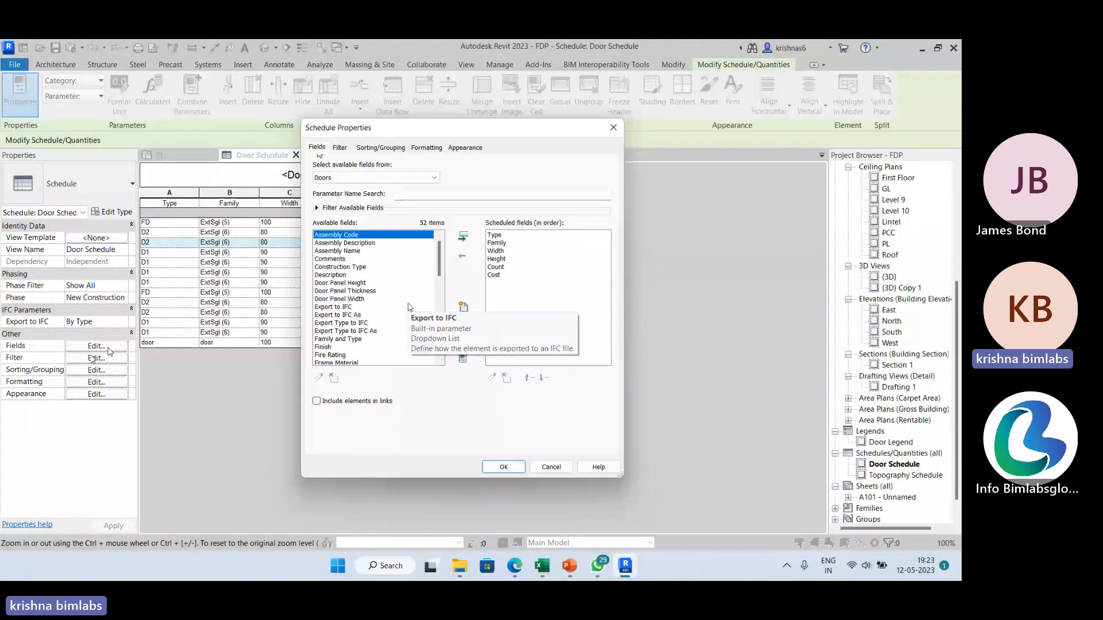
pyautogui.scroll(-10, 402, 293)
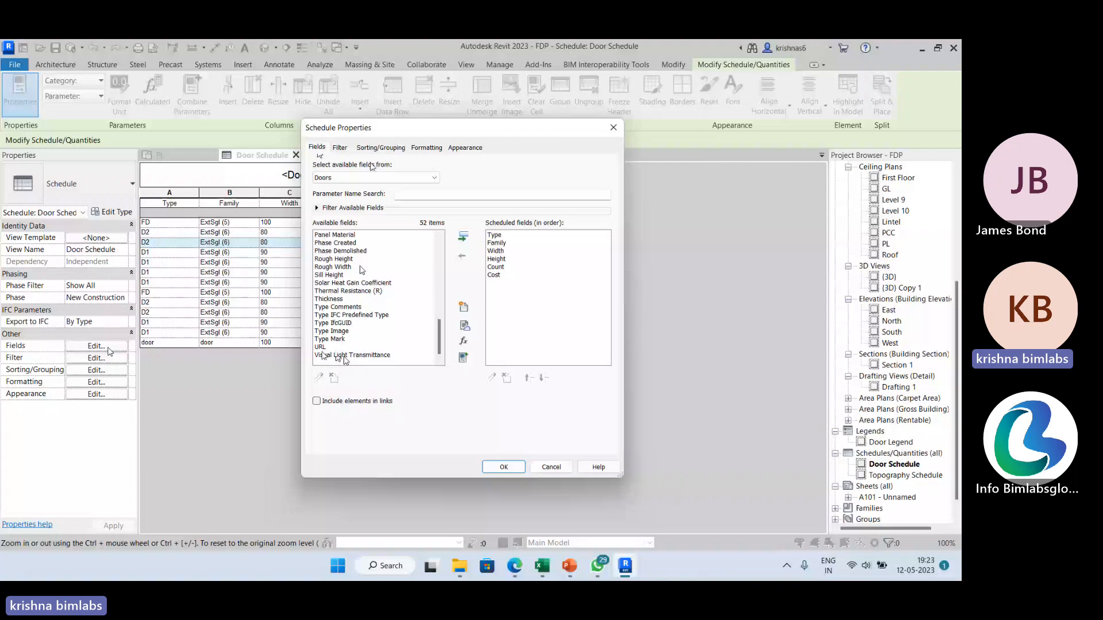
# Step: Start a new shared parameter for the door schedule and select the DOOR parameter group
pyautogui.scroll(10, 362, 270)
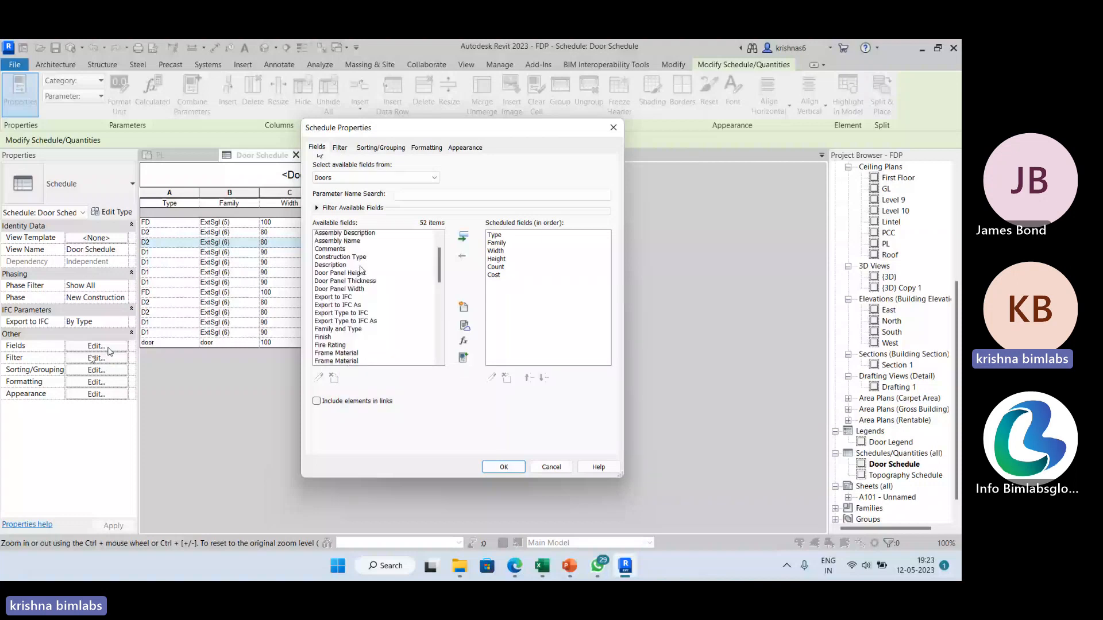
pyautogui.scroll(-8, 361, 270)
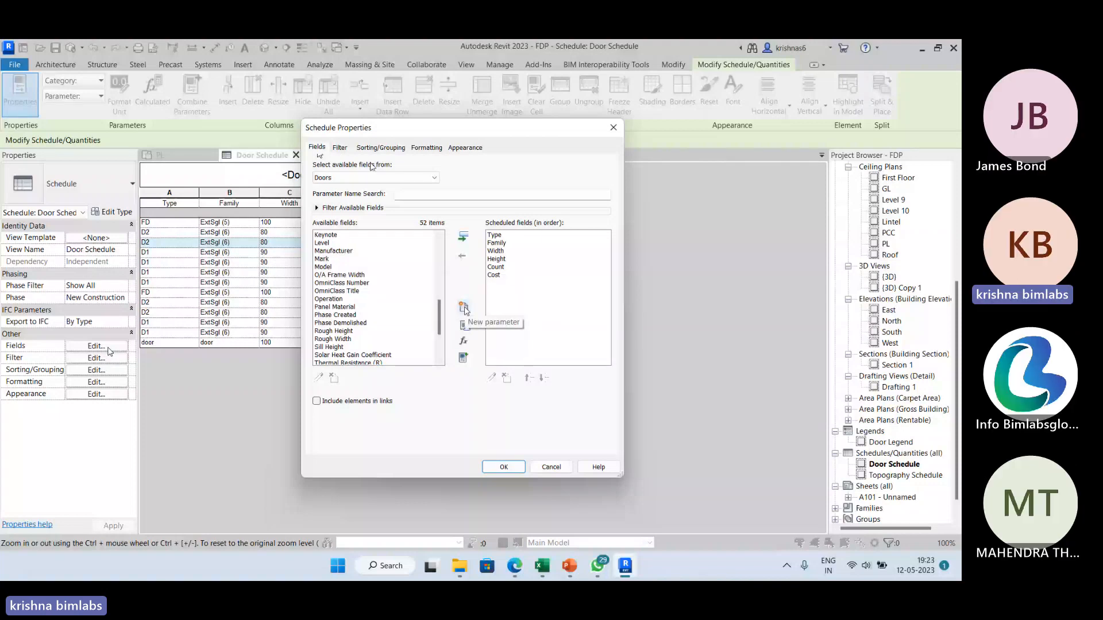
pyautogui.click(463, 308)
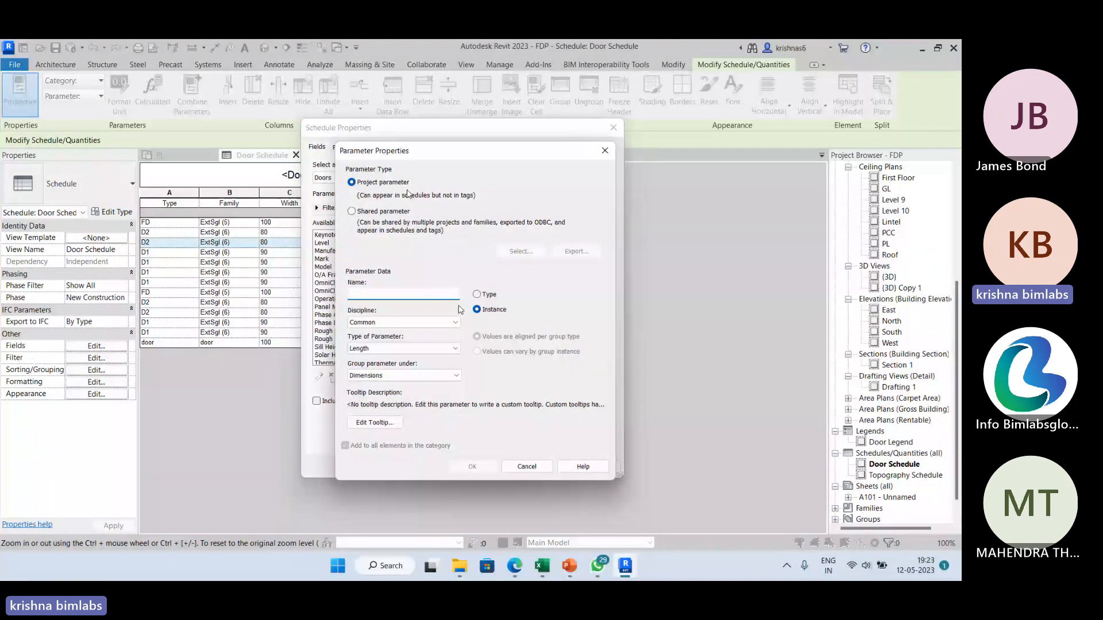
pyautogui.click(351, 212)
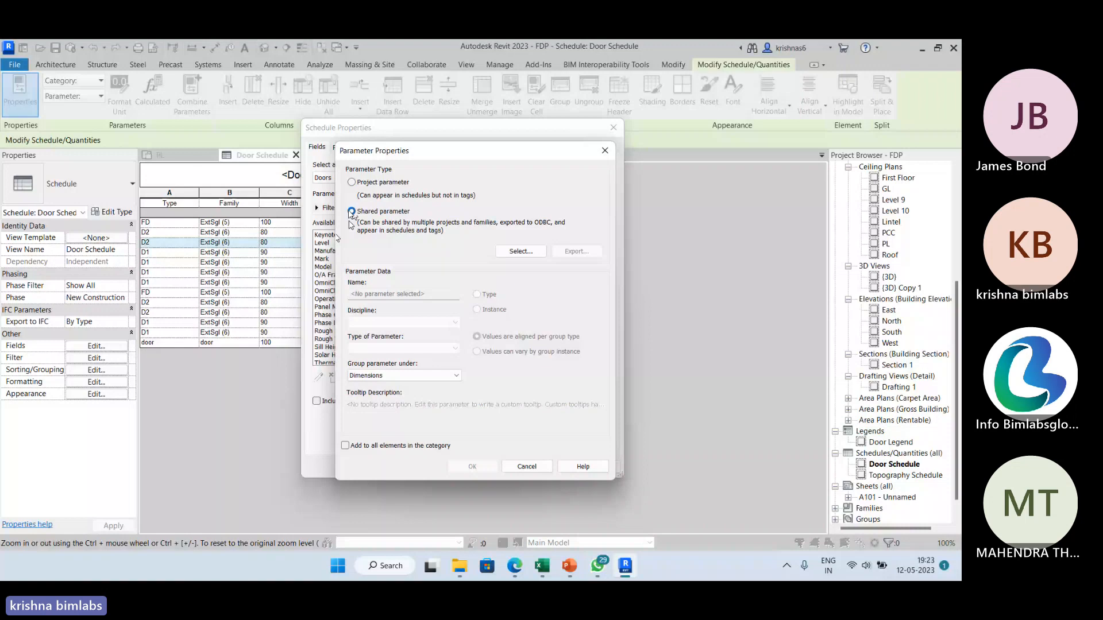
pyautogui.click(520, 251)
pyautogui.click(522, 265)
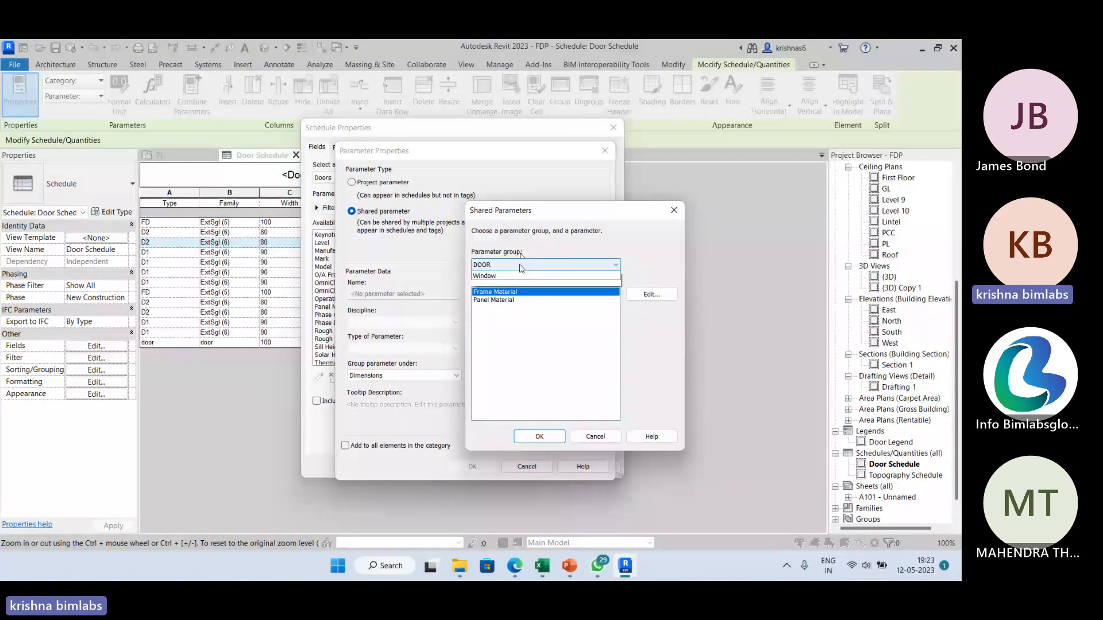
pyautogui.click(590, 283)
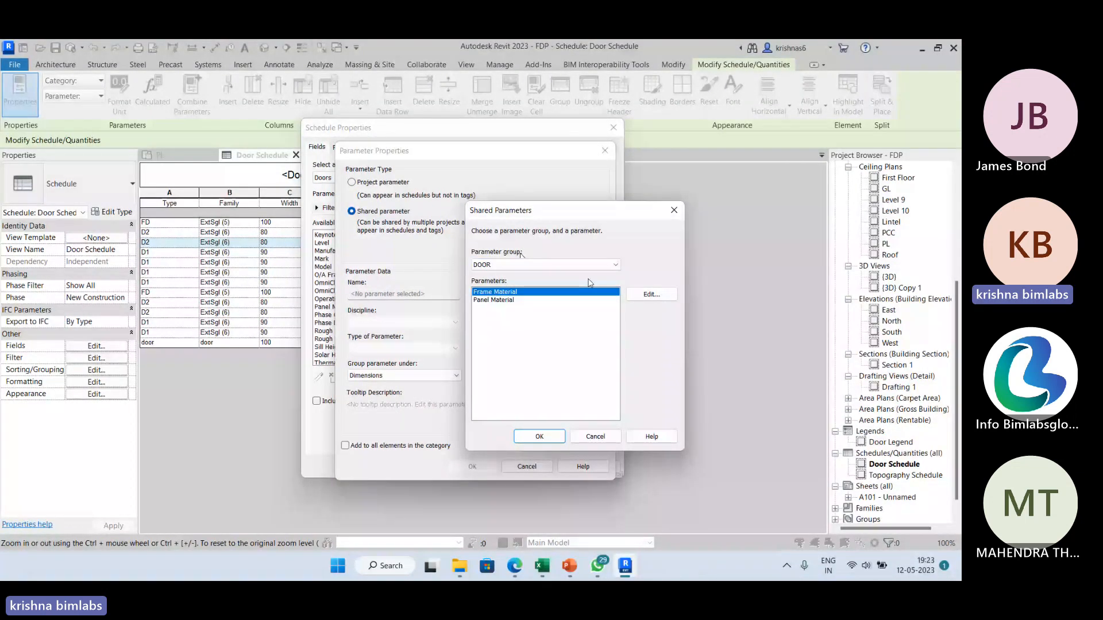
pyautogui.click(526, 265)
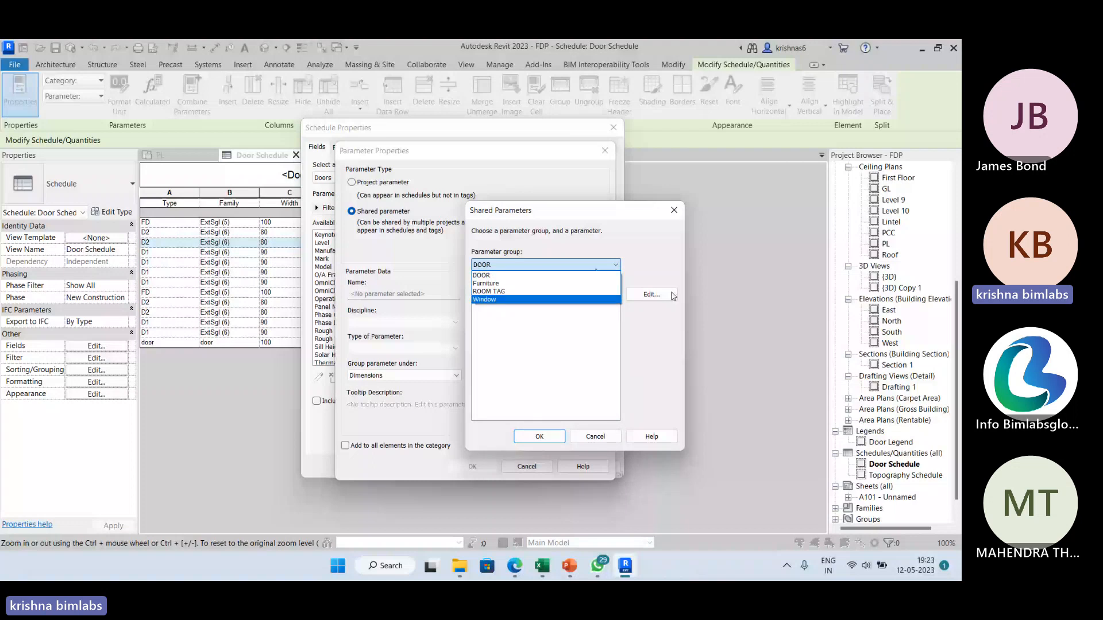
pyautogui.click(589, 263)
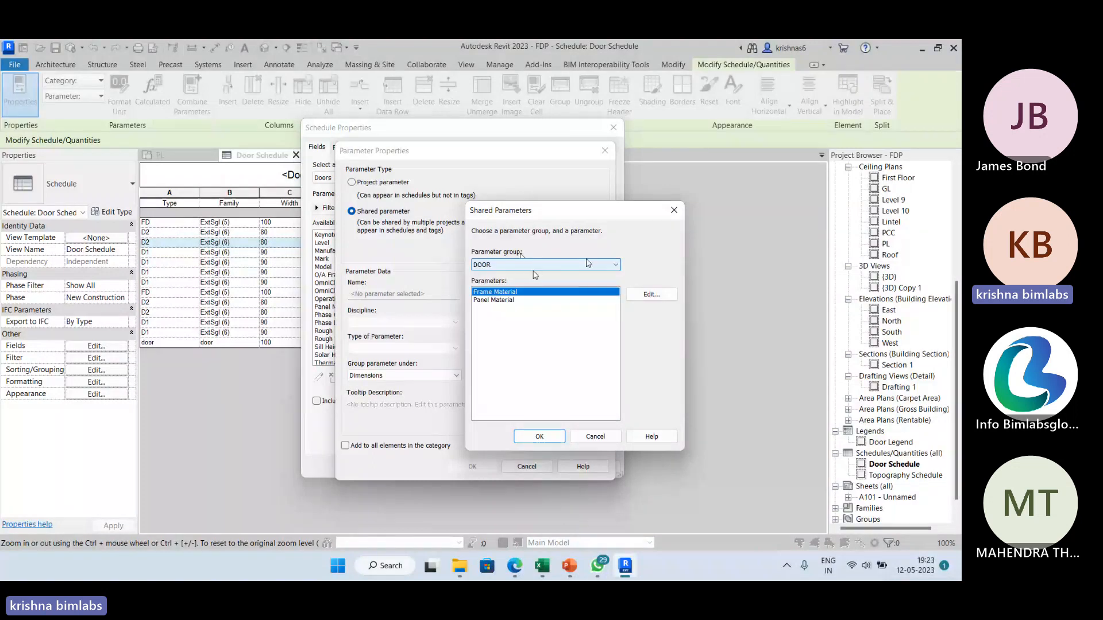
# Step: Create a shared parameter named Vision Set with the Yes/No type in the DOOR group
pyautogui.click(641, 295)
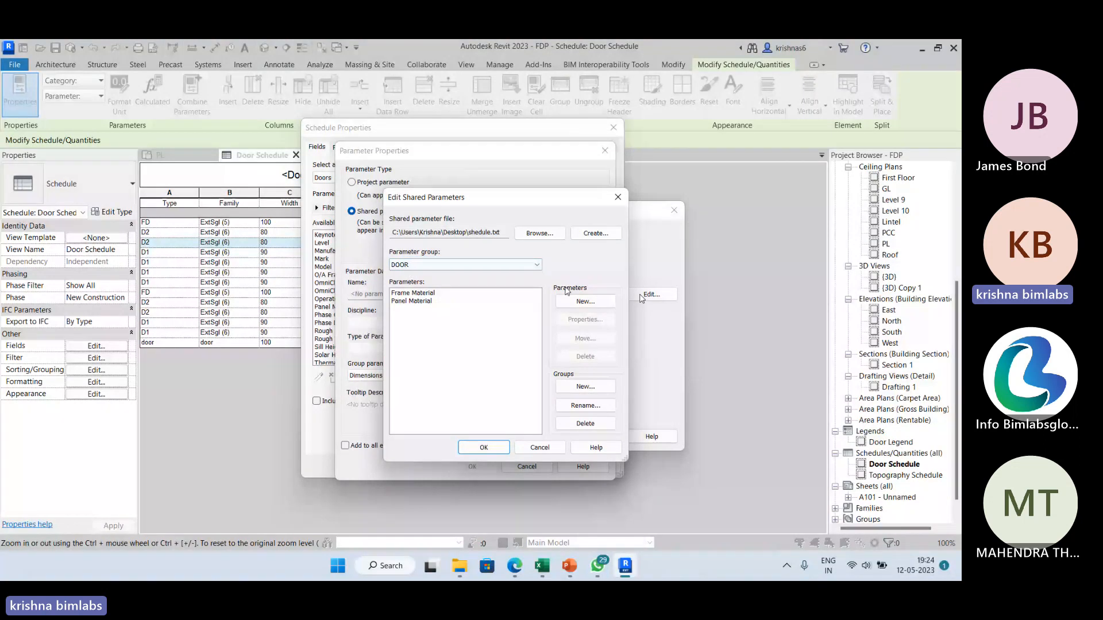
pyautogui.click(585, 302)
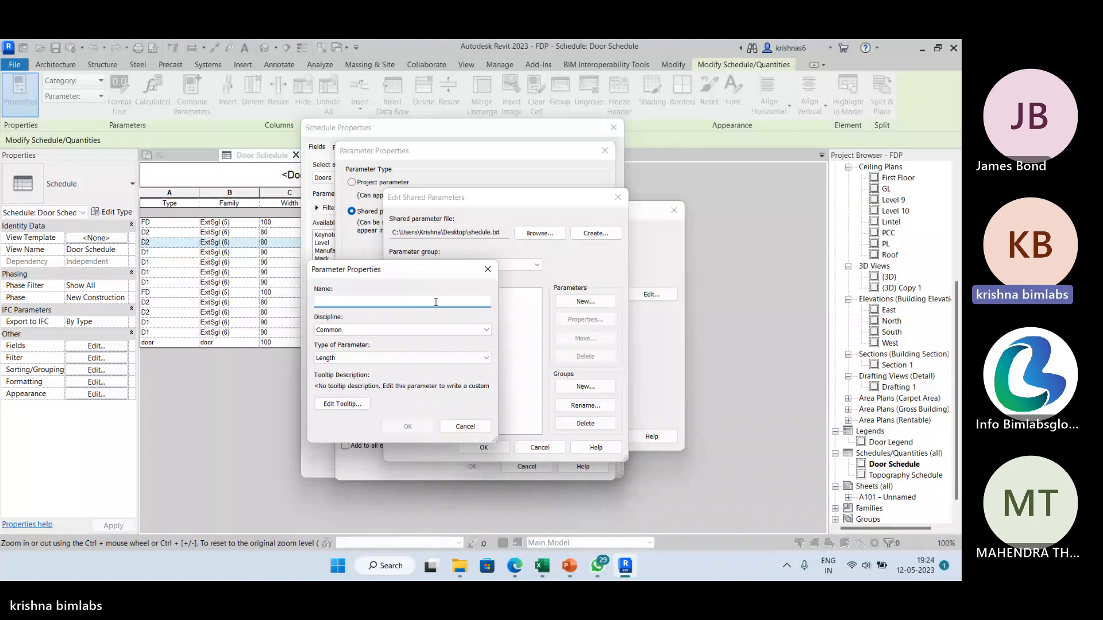
pyautogui.write('Vision Set')
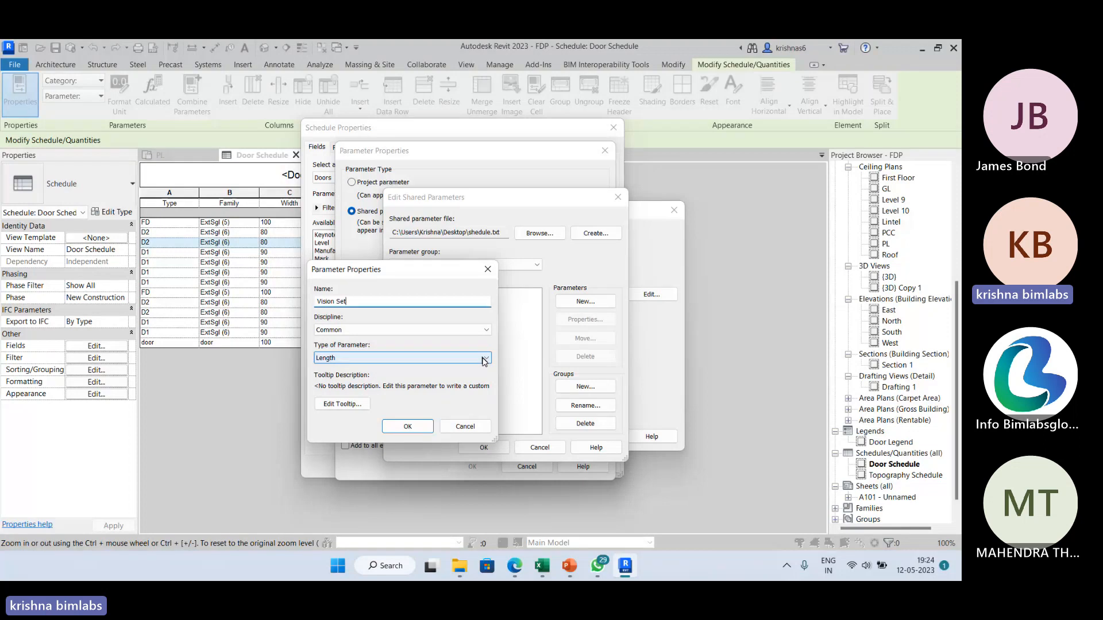
pyautogui.click(484, 359)
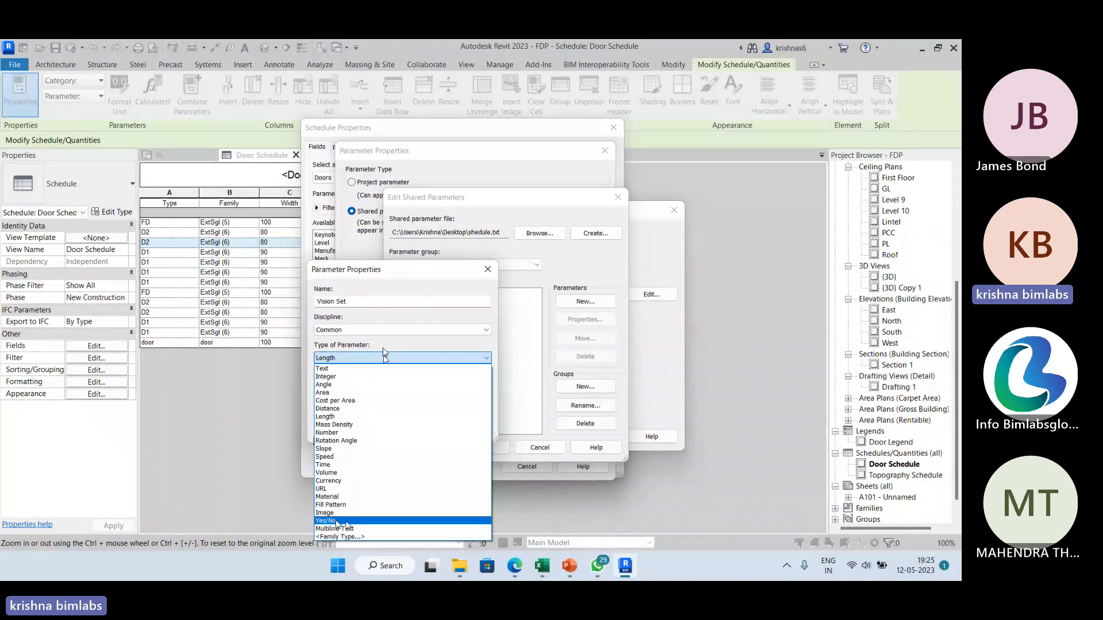
pyautogui.click(342, 521)
pyautogui.click(398, 427)
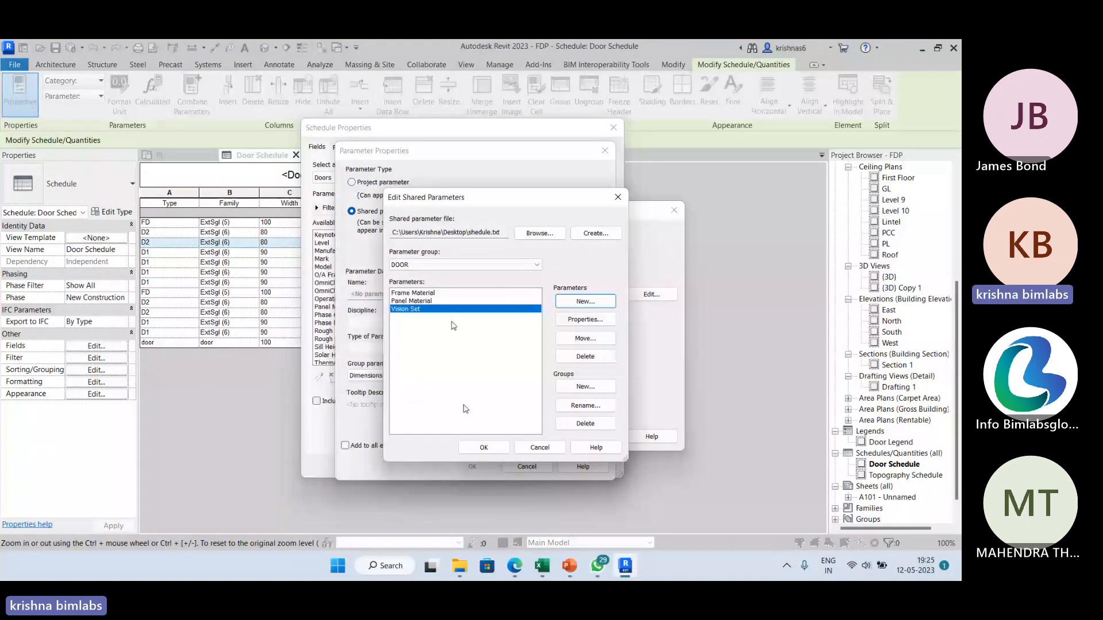
pyautogui.click(484, 448)
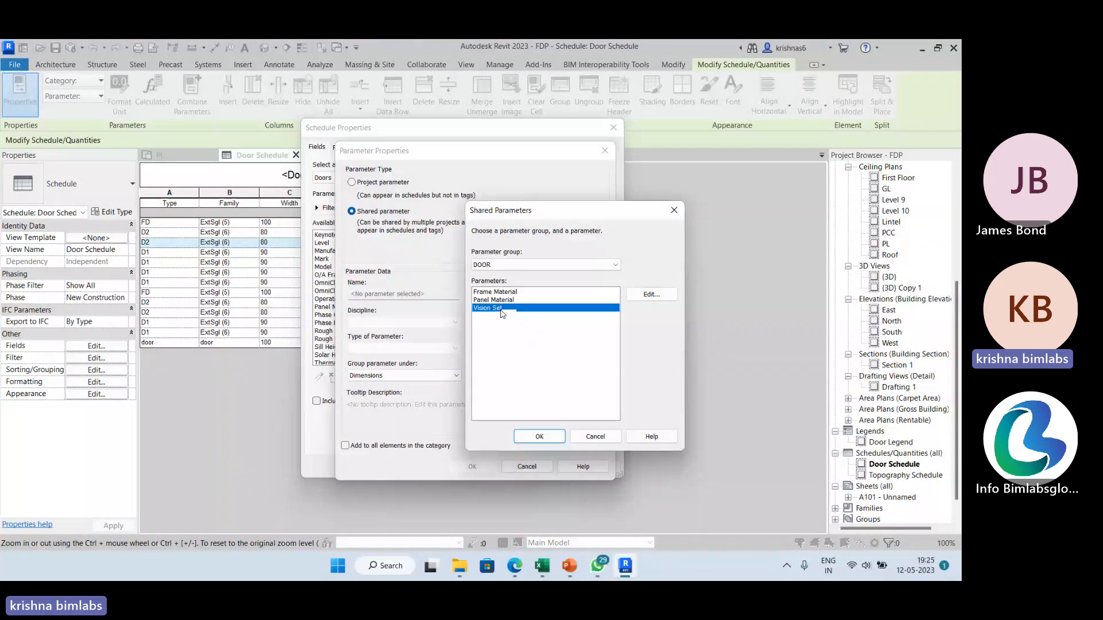
# Step: Add the Vision Set shared parameter to the door schedule's scheduled fields and apply the schedule properties
pyautogui.click(555, 438)
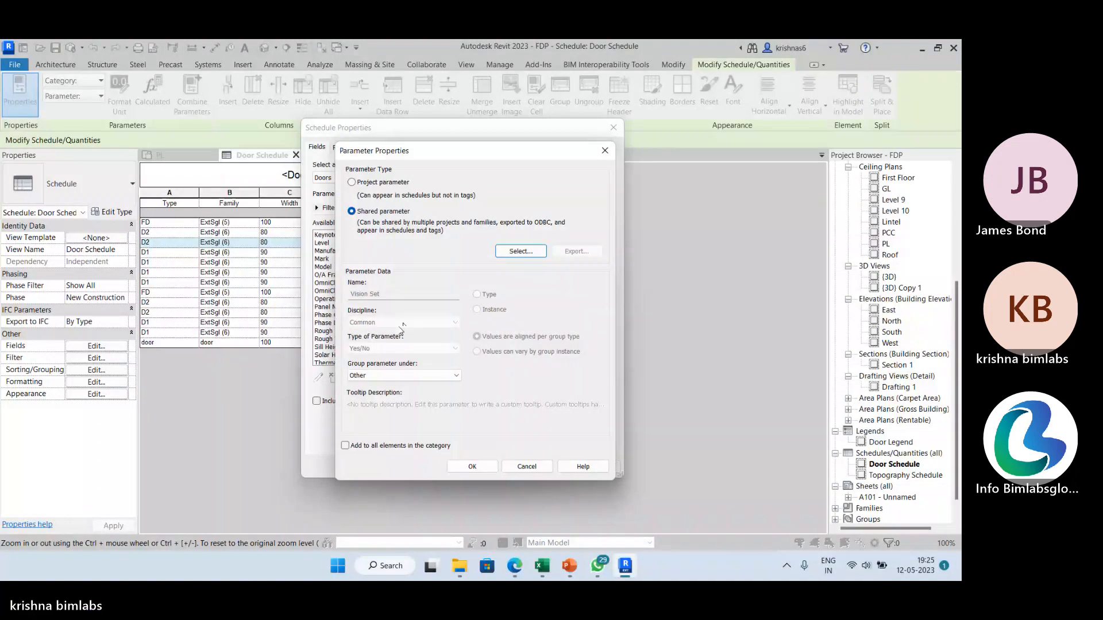
pyautogui.click(488, 468)
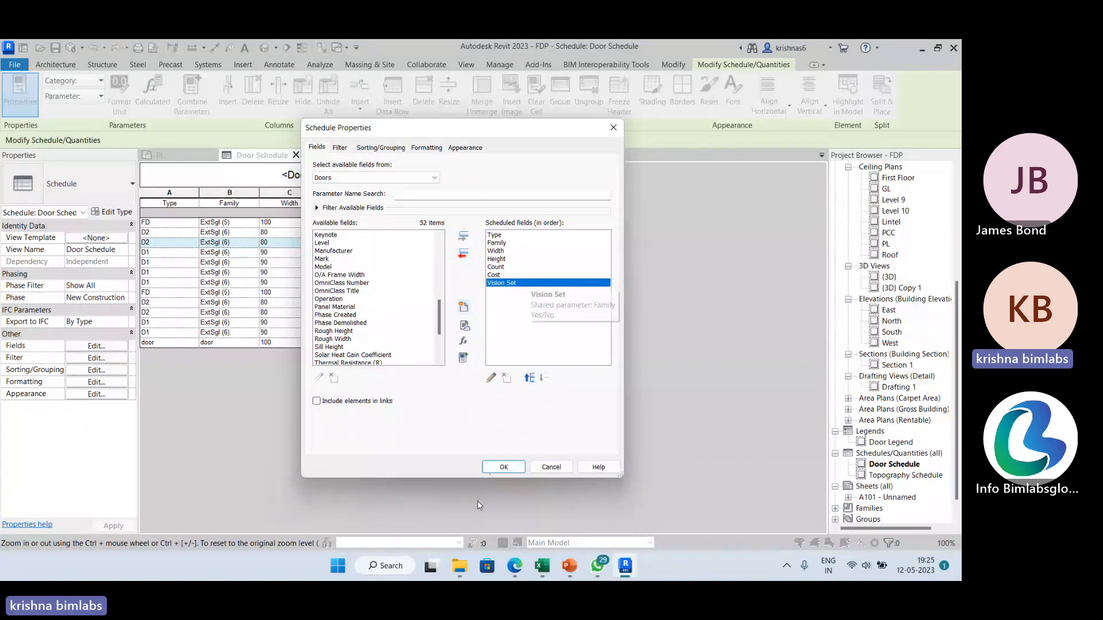
pyautogui.click(507, 467)
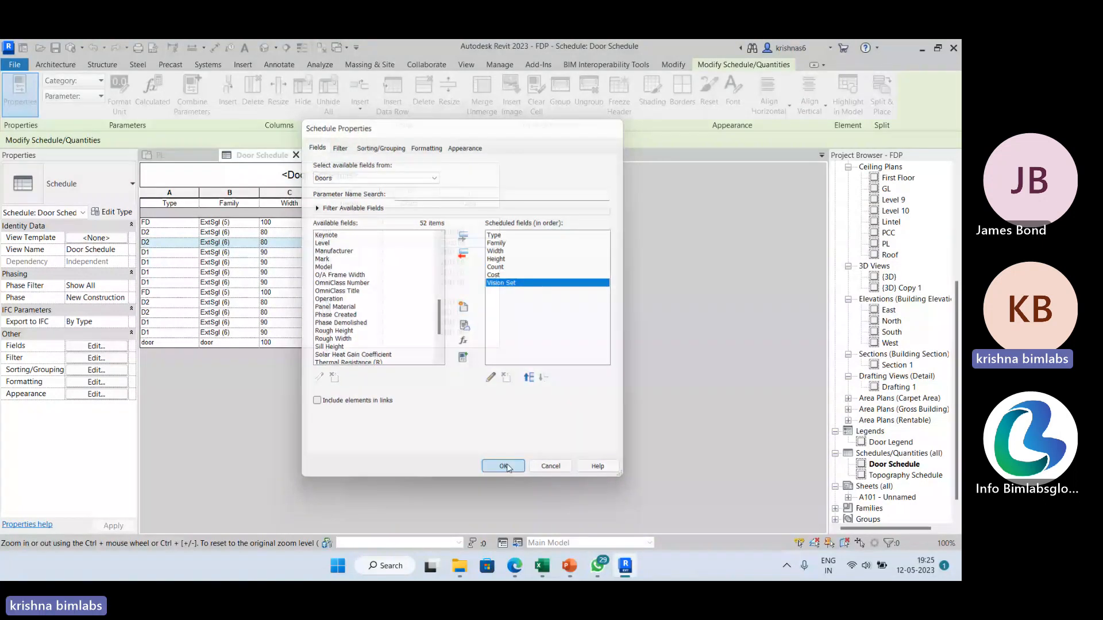
# Step: Check whether the Vision Set cells of several D1 and D2 doors can be edited in the schedule
pyautogui.click(534, 244)
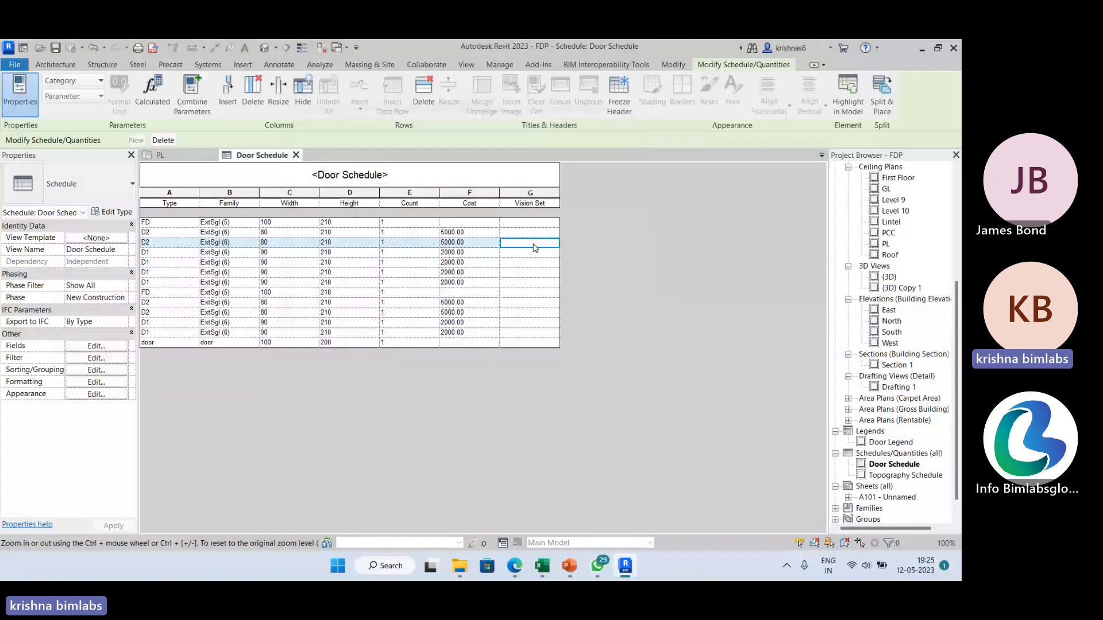
pyautogui.click(543, 253)
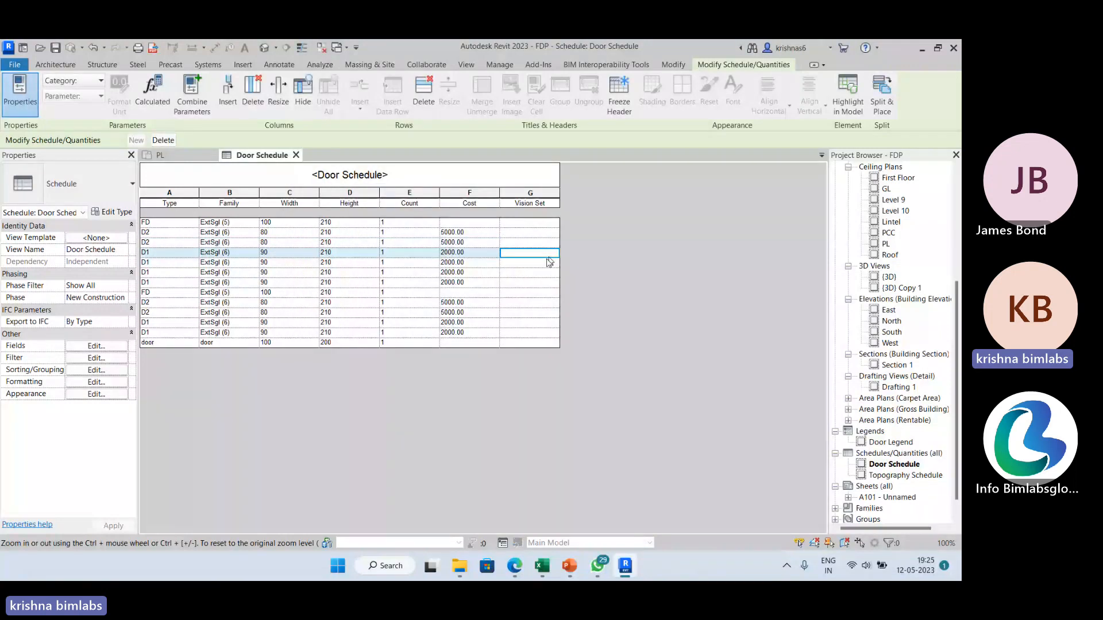
pyautogui.click(550, 263)
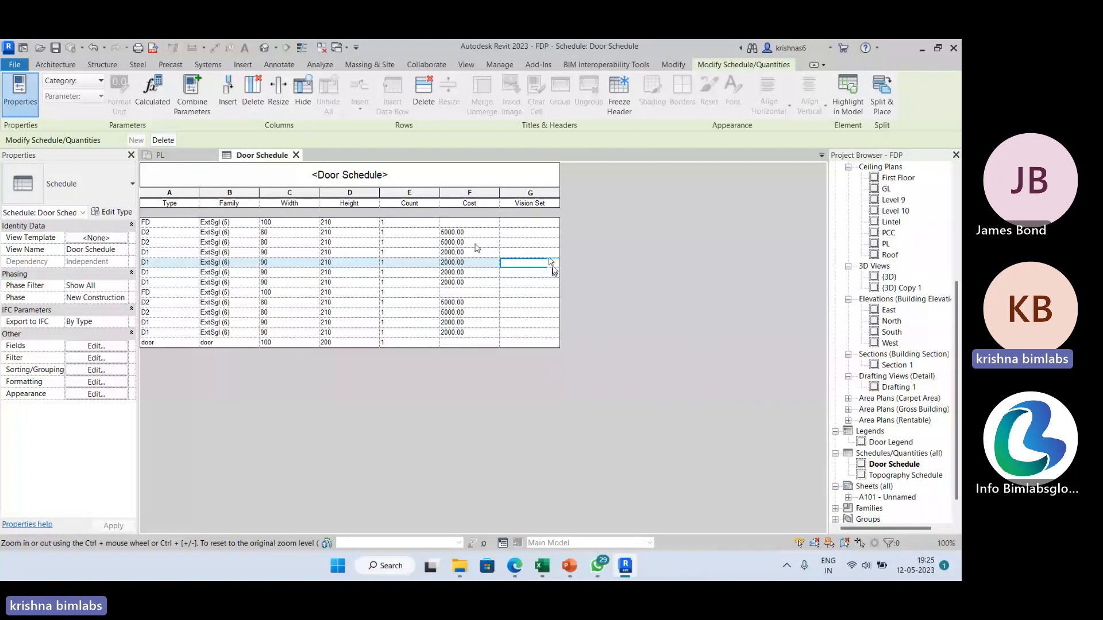
pyautogui.click(534, 233)
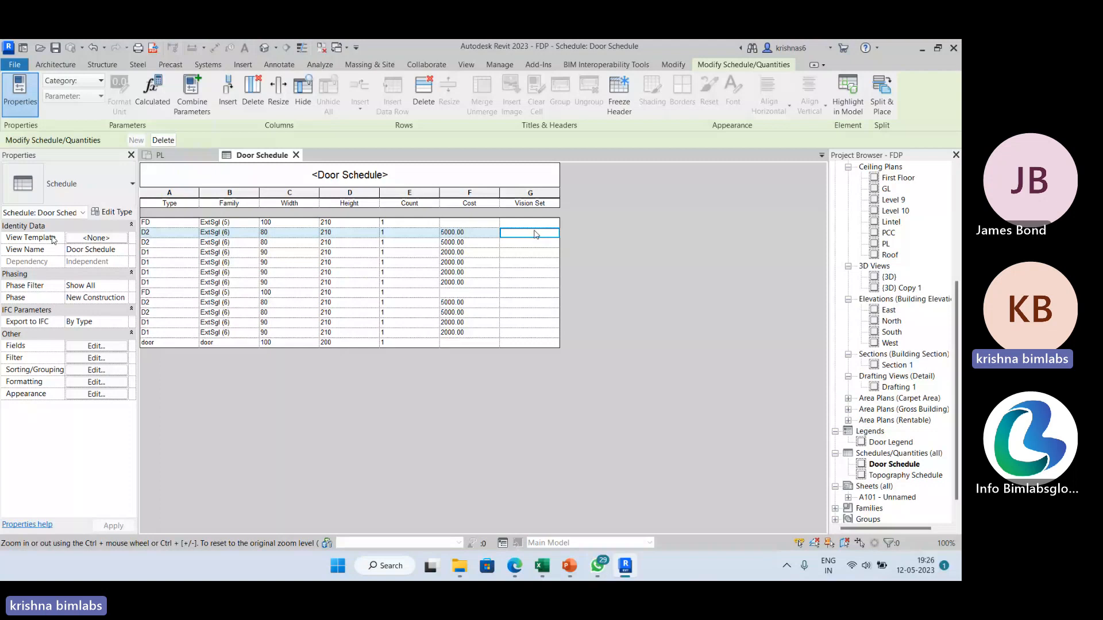
# Step: Look for the Vision Set parameter in the instance properties of a D1 door in the PL floor plan
pyautogui.click(181, 156)
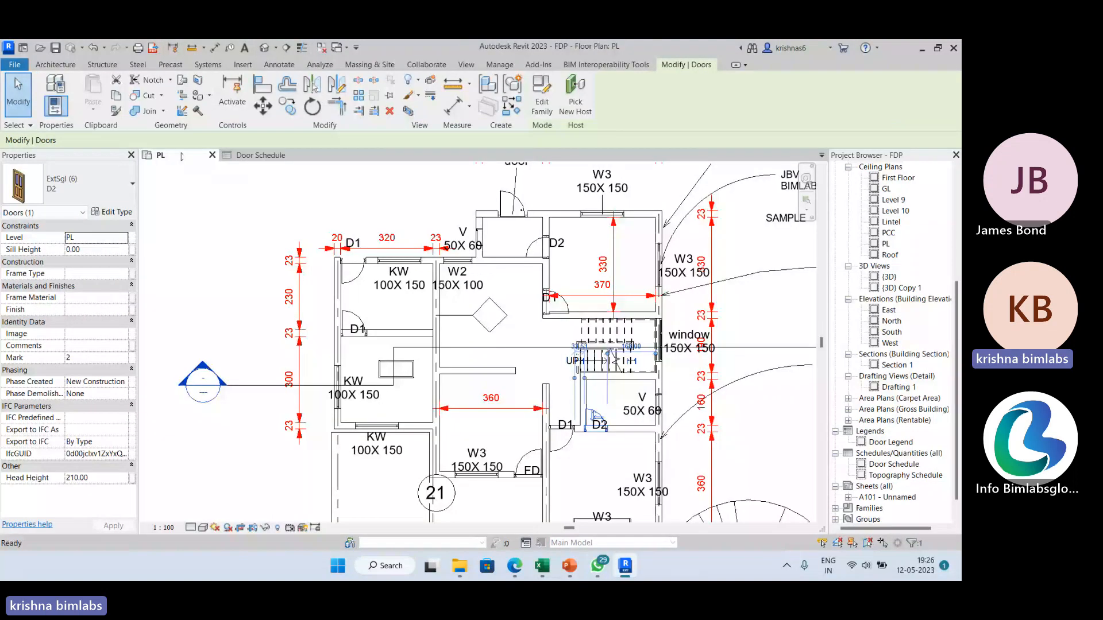
pyautogui.click(353, 270)
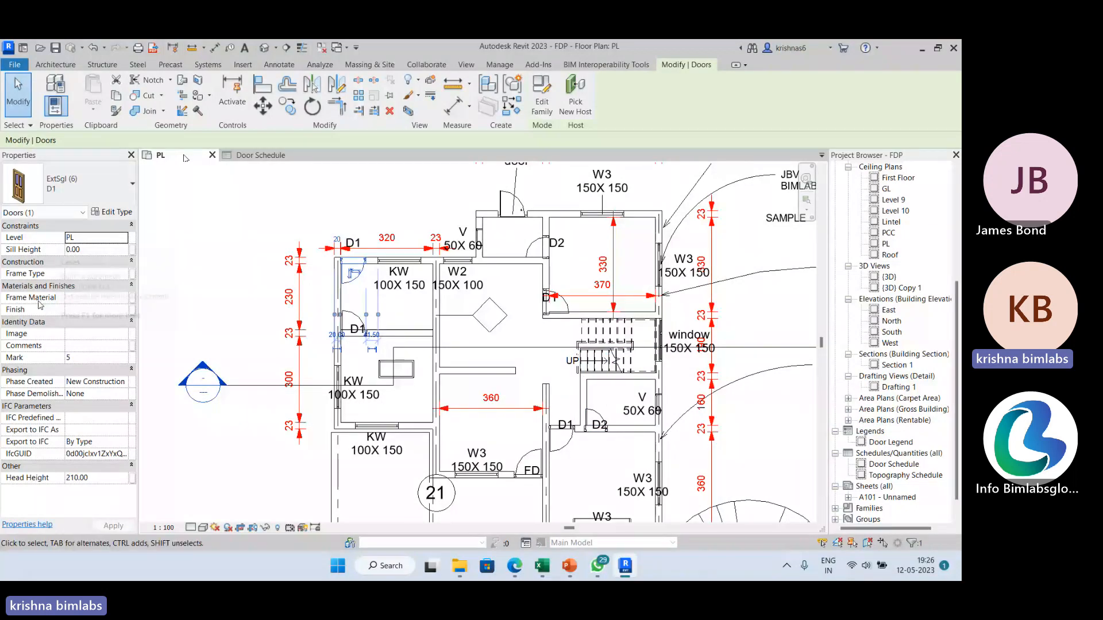
pyautogui.click(222, 221)
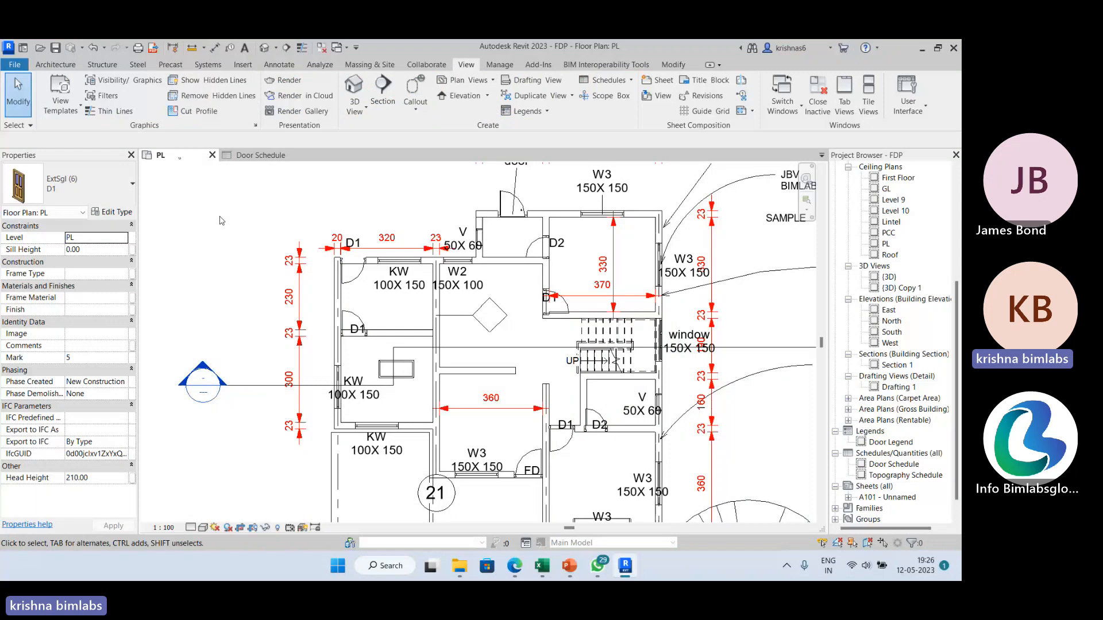
# Step: Check the Vision Set entry in the DOOR group of the shared parameter file
pyautogui.click(499, 65)
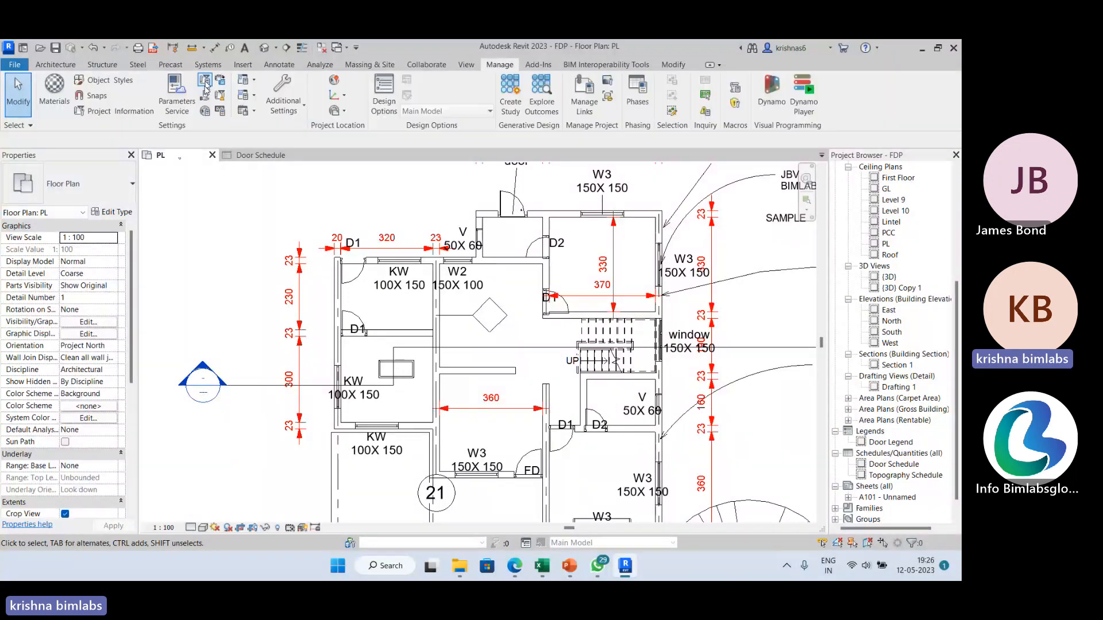
pyautogui.click(205, 83)
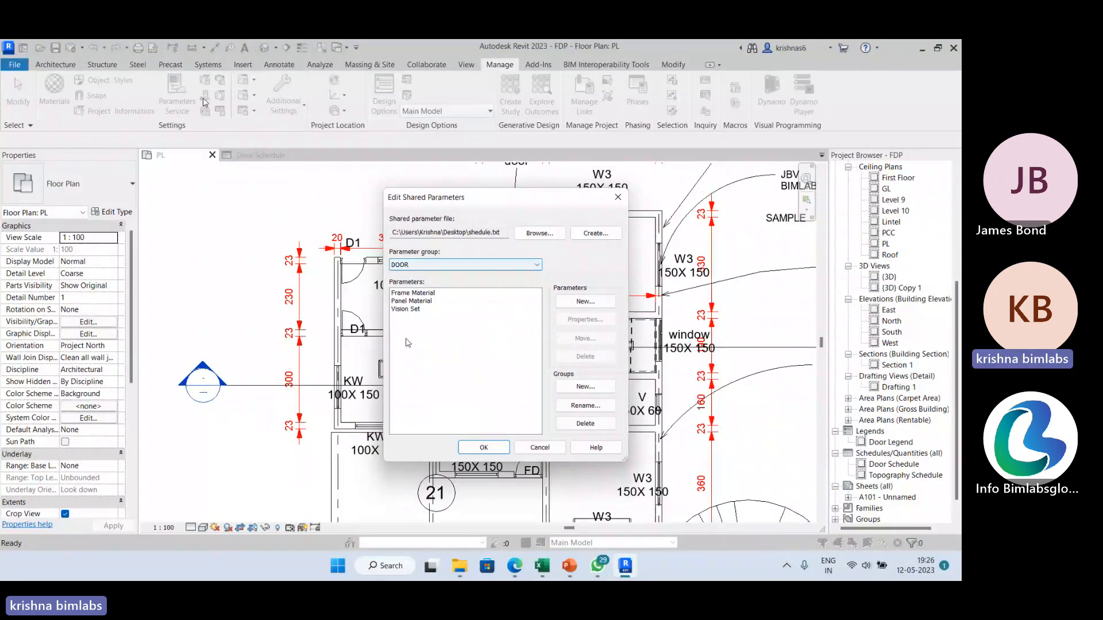
pyautogui.click(408, 309)
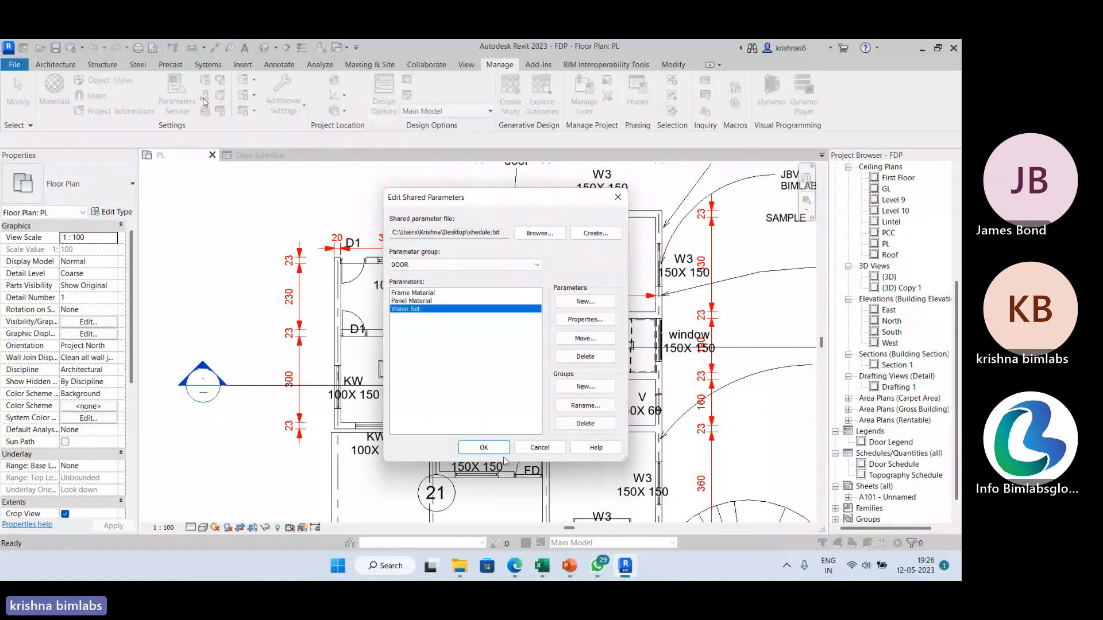
pyautogui.click(494, 448)
# Step: Add the shared Vision Set parameter to the project parameters as an instance parameter for Doors, grouped under Other
pyautogui.hotkey('alt', 'Tab')
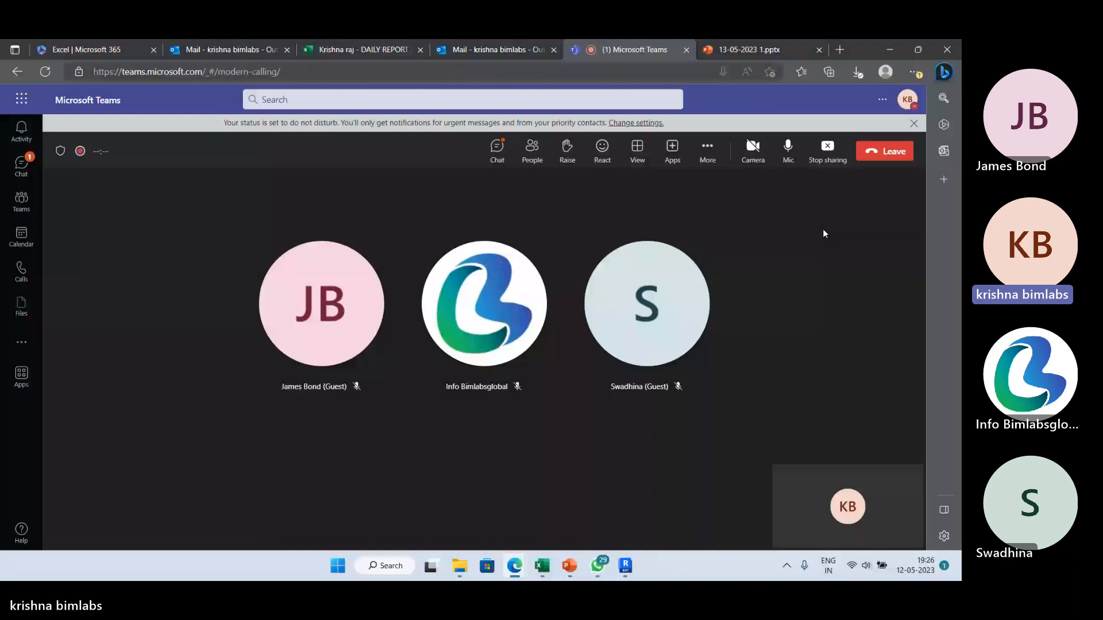
pyautogui.hotkey('alt', 'Tab')
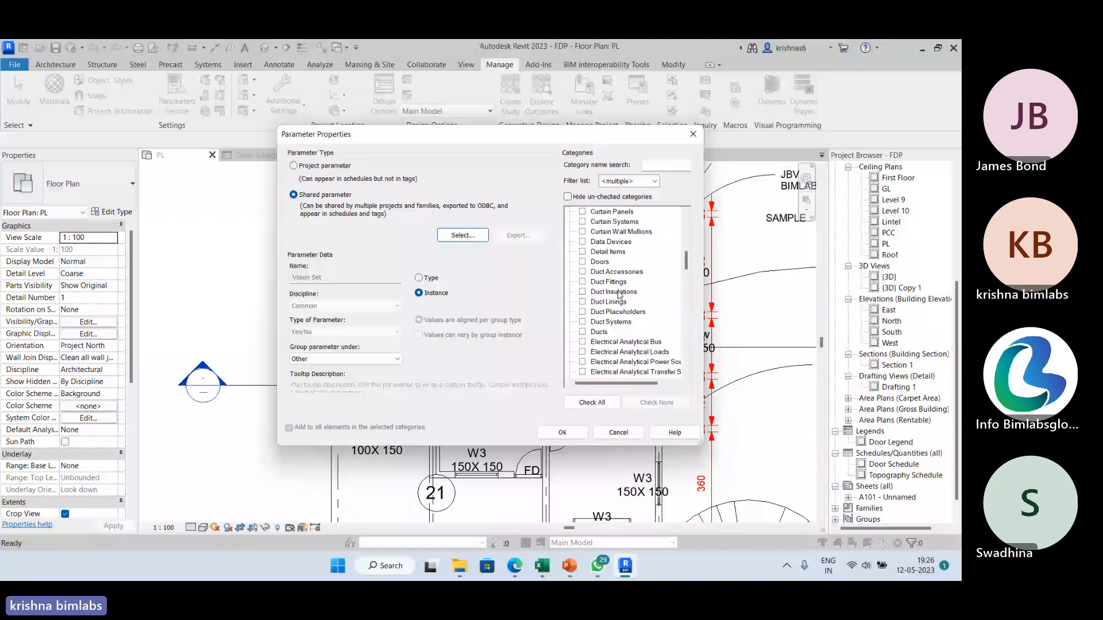
pyautogui.click(562, 432)
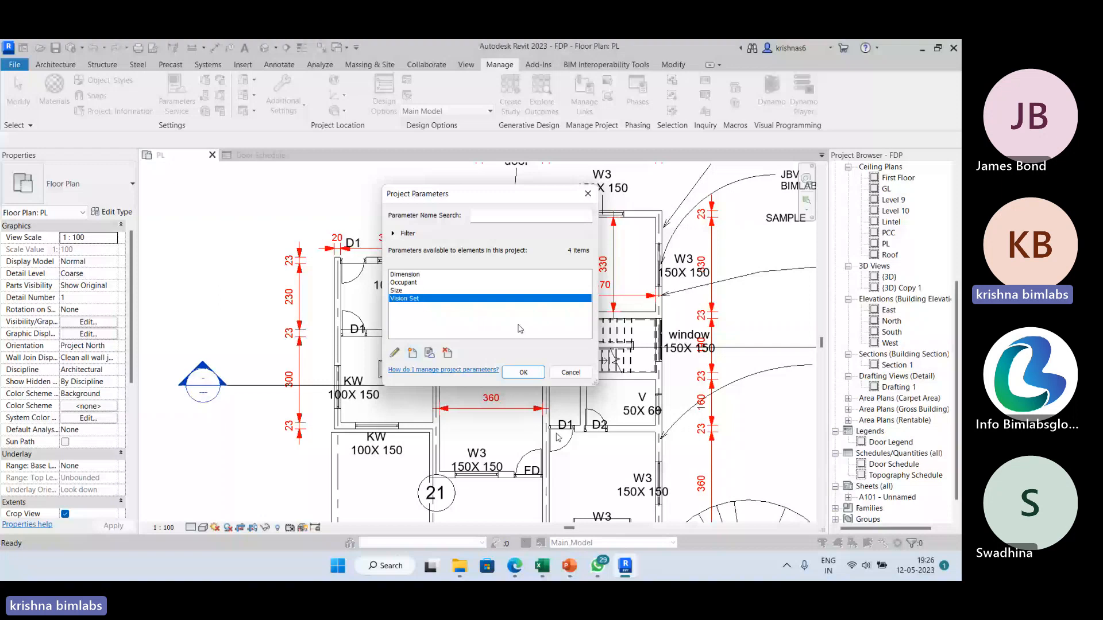
pyautogui.click(523, 372)
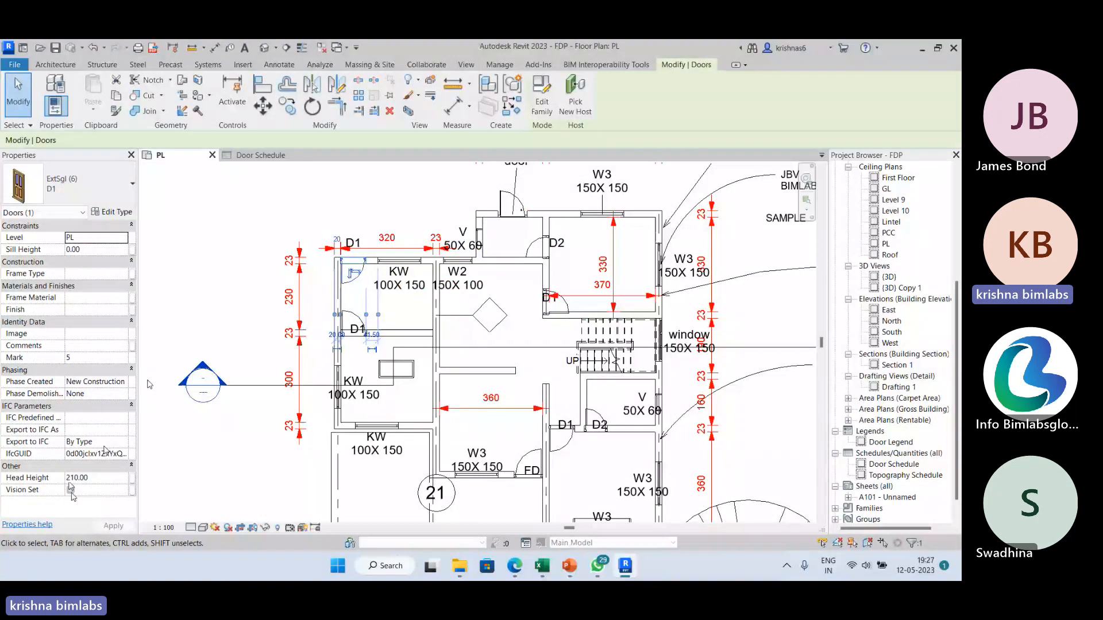
# Step: Turn on Vision Set for the upper-left D1 door in the plan and for the second FD door in the schedule
pyautogui.click(275, 156)
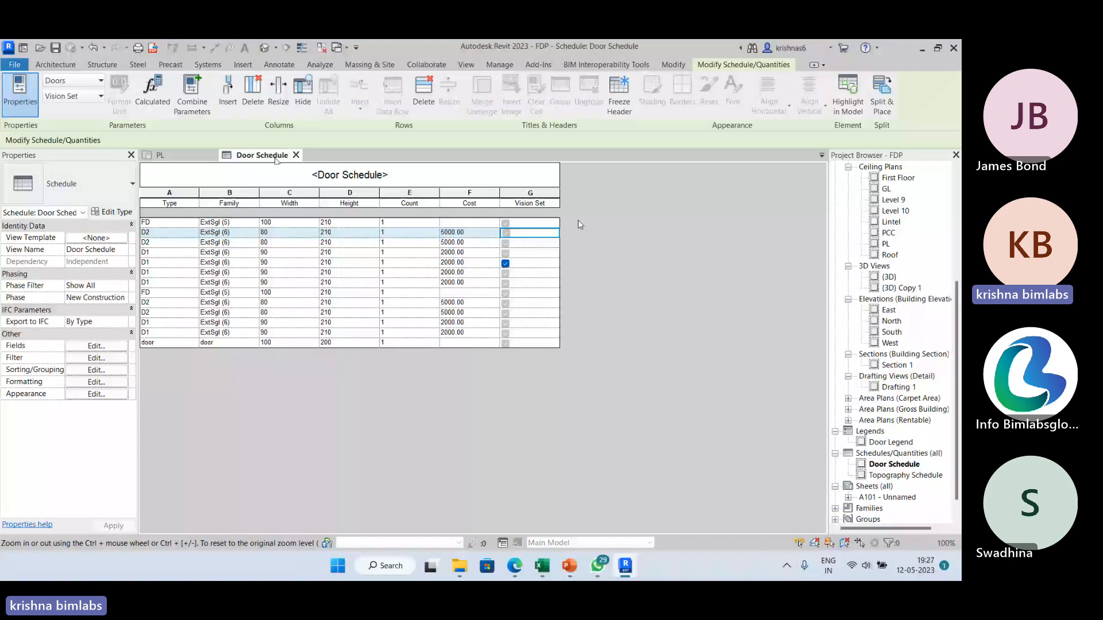
pyautogui.click(505, 293)
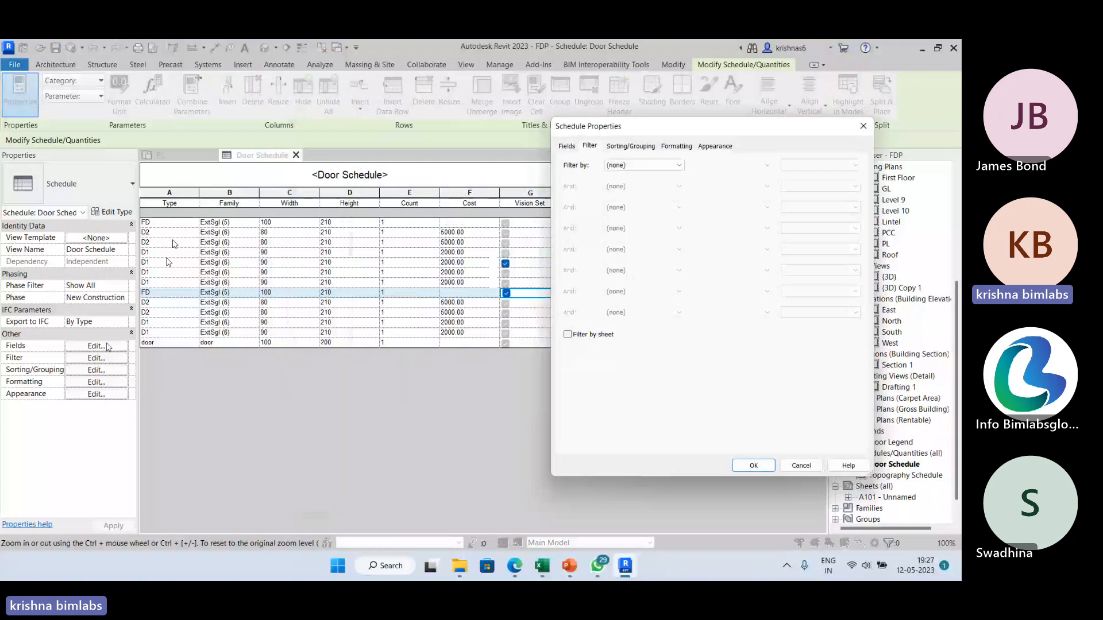
# Step: Filter the door schedule to show only doors whose Type equals D1
pyautogui.click(620, 169)
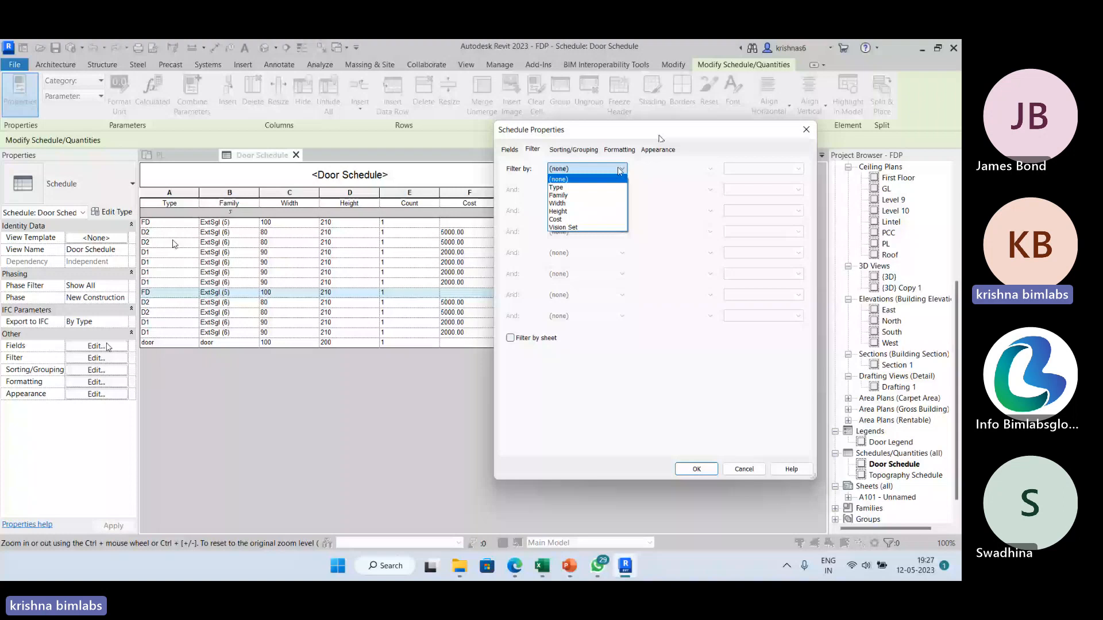
pyautogui.click(555, 187)
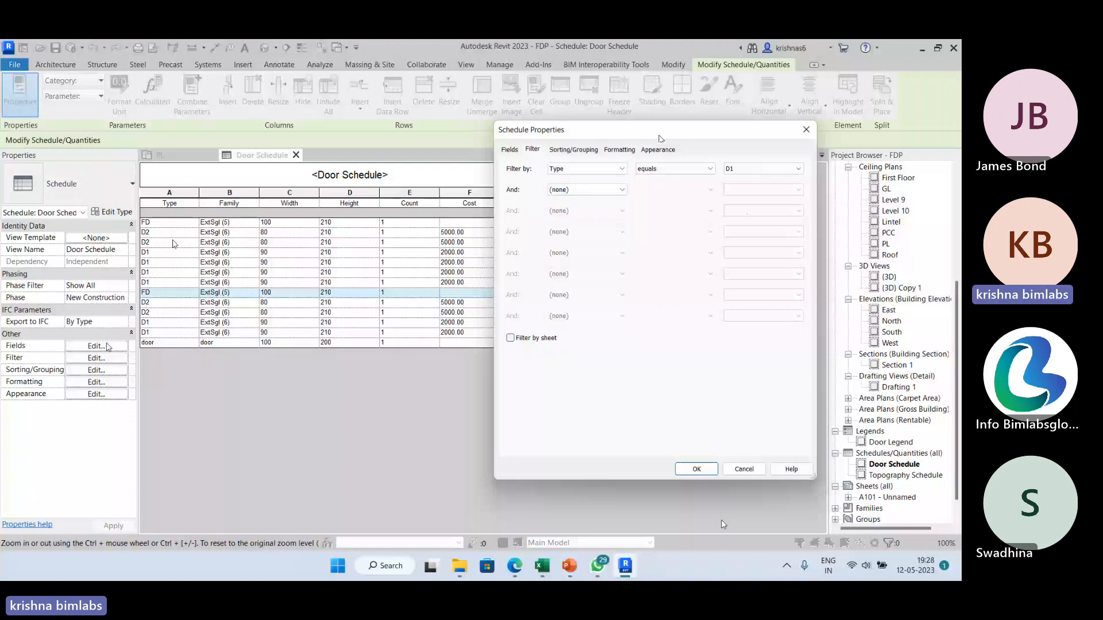
pyautogui.press('Return')
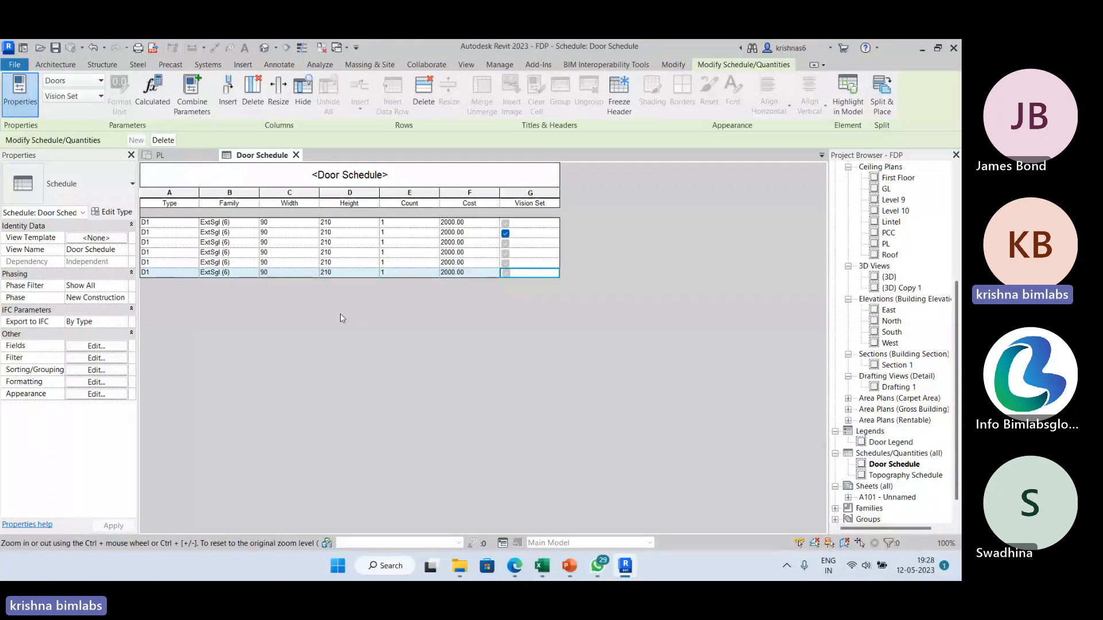
# Step: Remove the Type filter from the door schedule by setting its filter condition to (none)
pyautogui.click(96, 358)
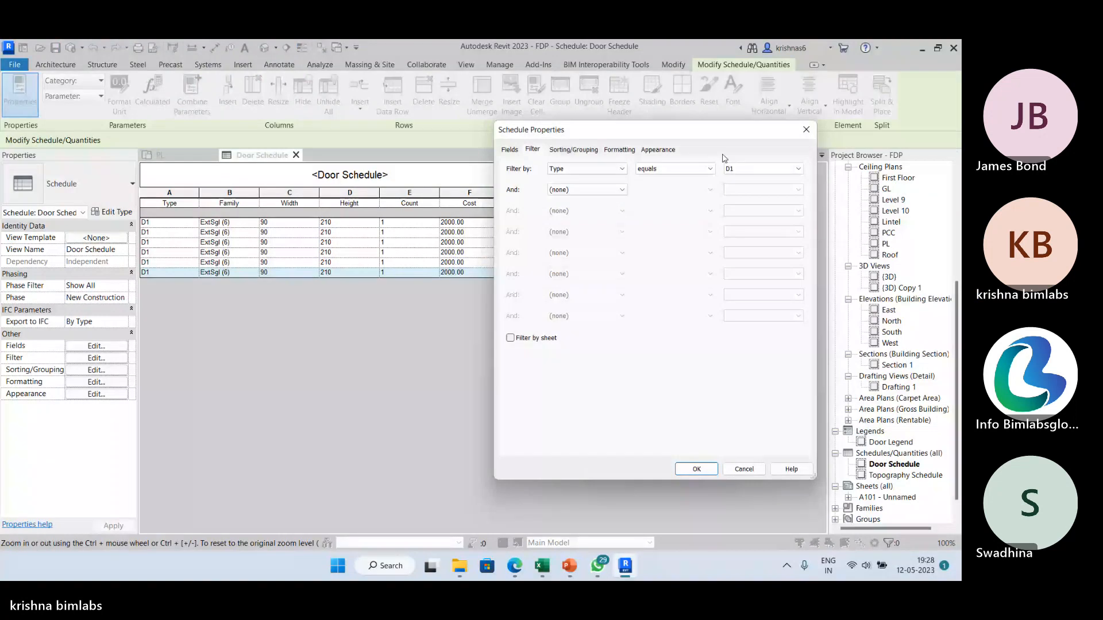
pyautogui.click(580, 169)
pyautogui.click(558, 180)
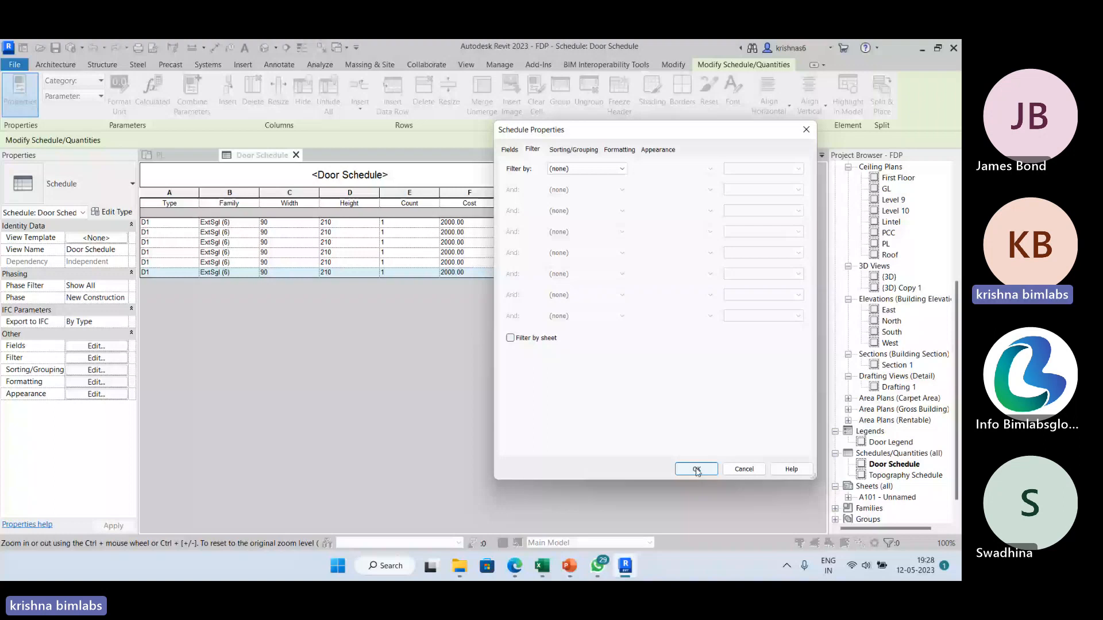
pyautogui.click(696, 469)
# Step: Sort the door schedule by Width in ascending order
pyautogui.click(96, 370)
pyautogui.click(655, 171)
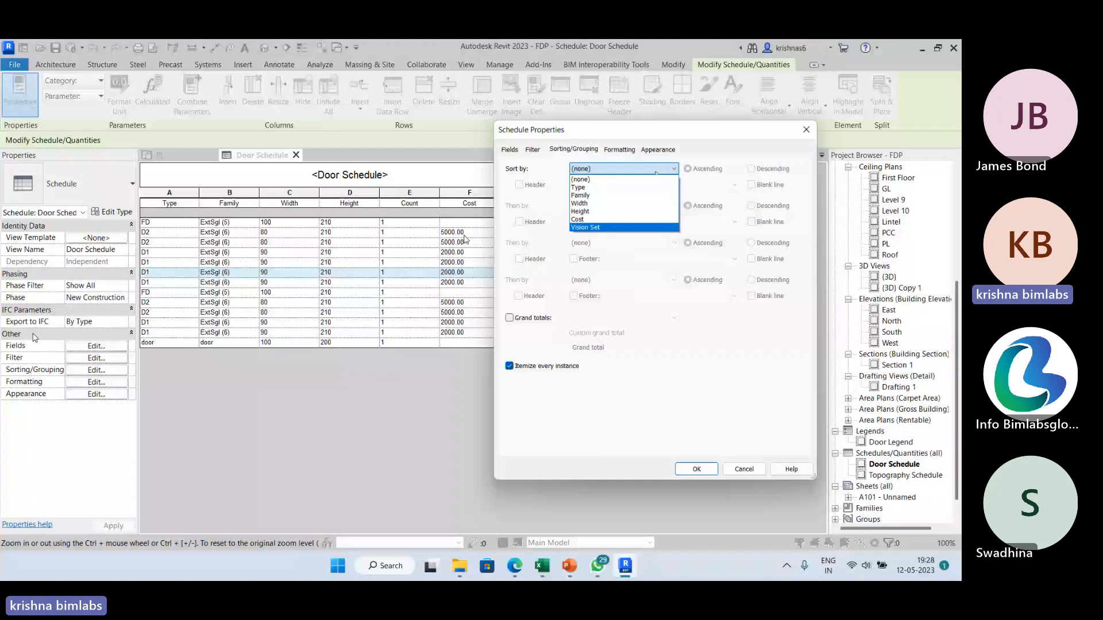
pyautogui.click(586, 227)
pyautogui.click(705, 471)
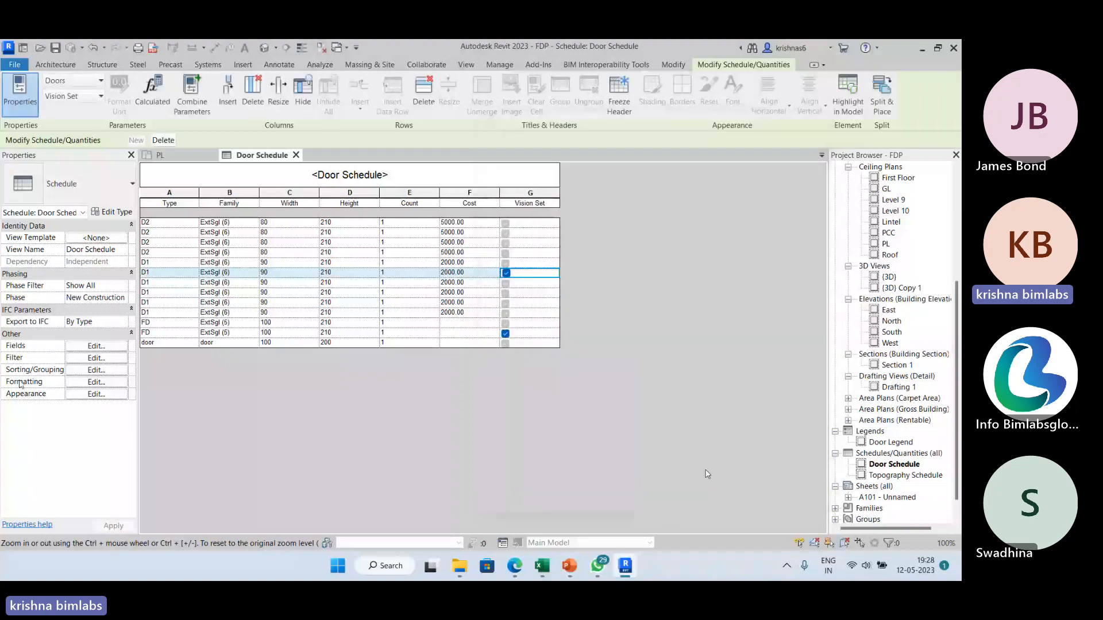
# Step: Review the field formatting and appearance options of the door schedule
pyautogui.click(96, 370)
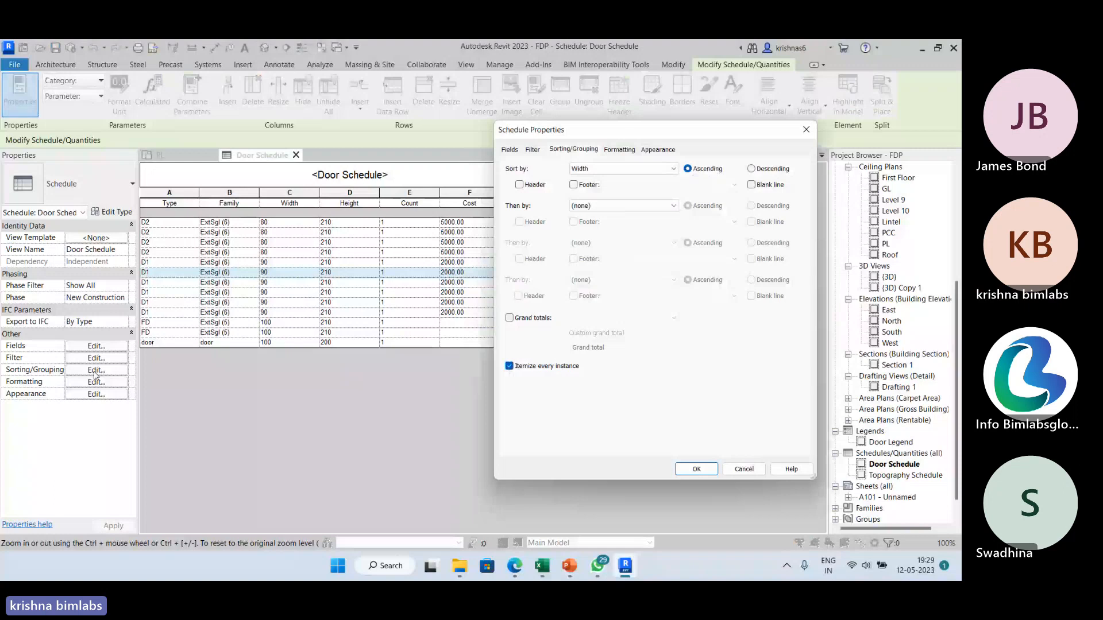
pyautogui.click(619, 150)
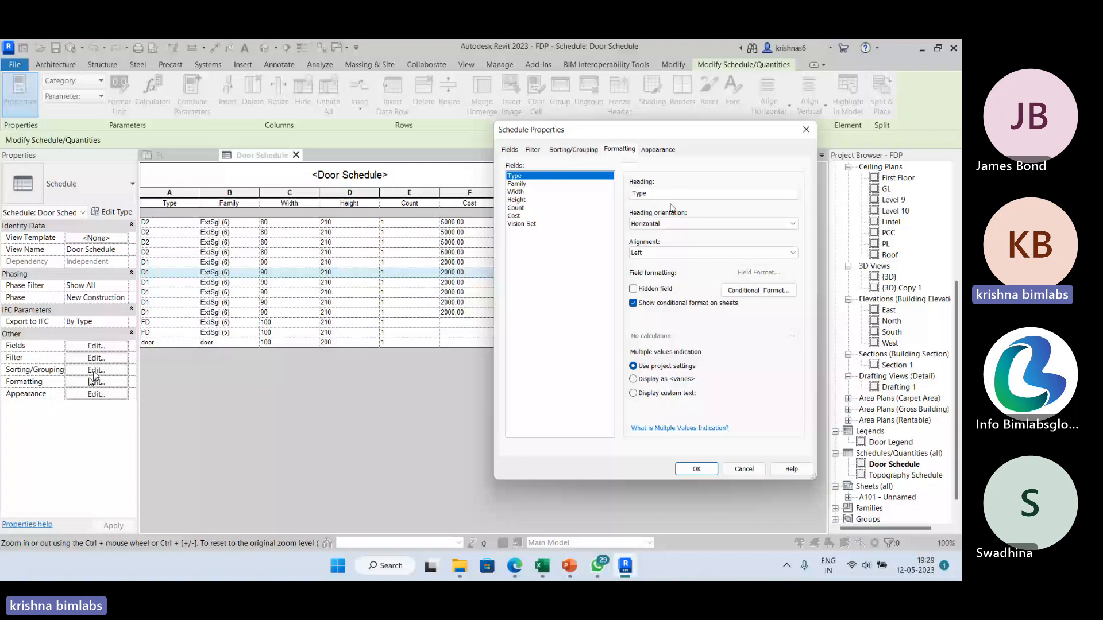
pyautogui.press('Down')
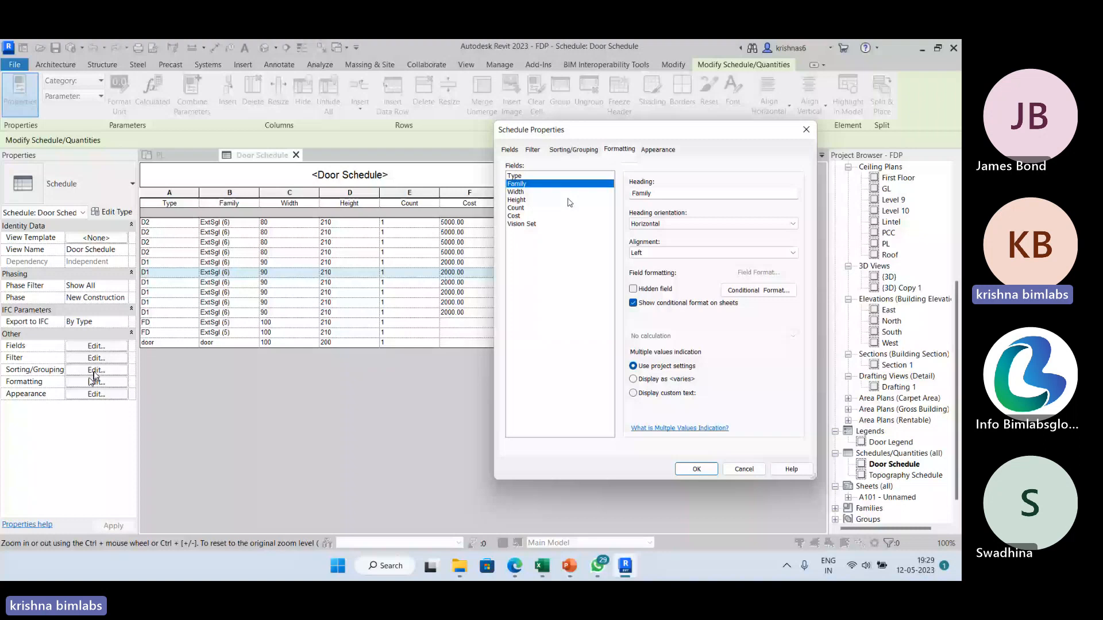
pyautogui.click(658, 149)
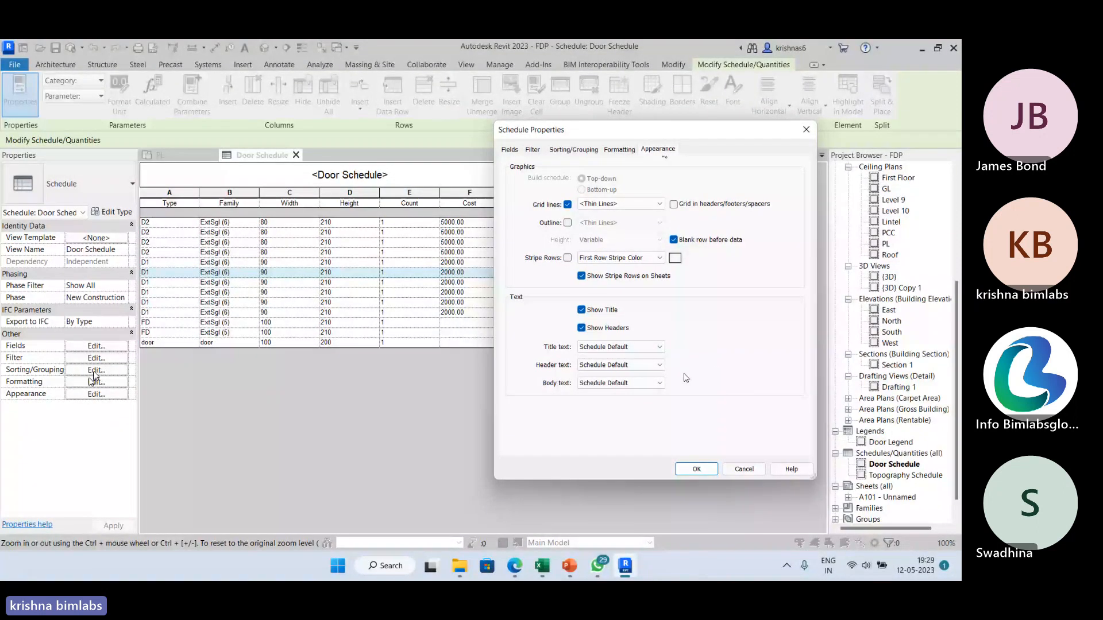
pyautogui.click(619, 150)
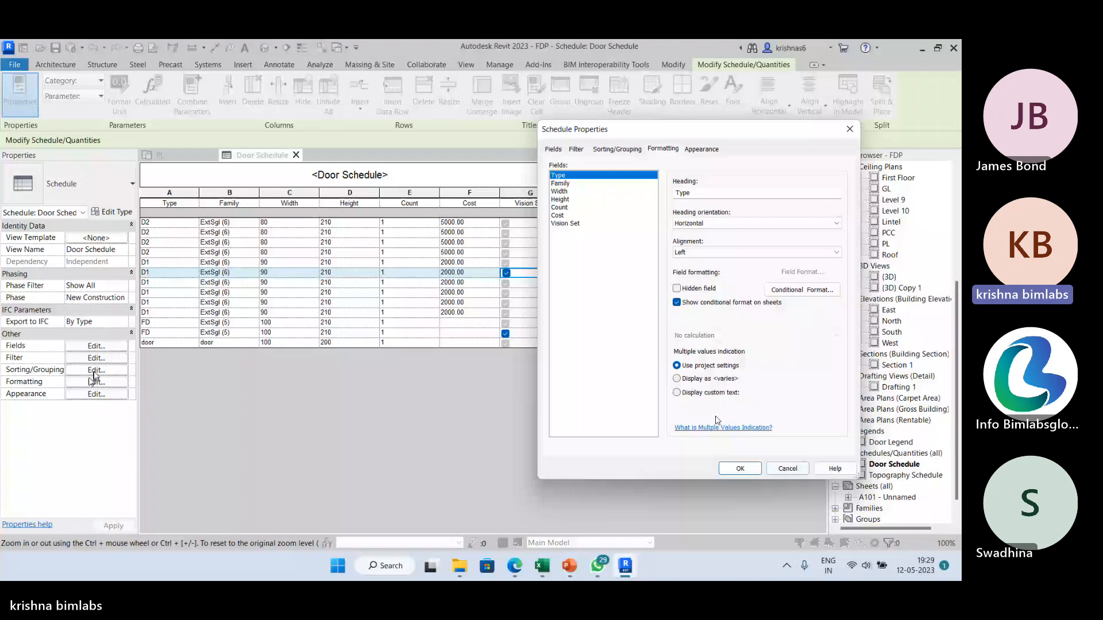
# Step: Turn on grand totals for the door schedule and set them to Totals only
pyautogui.click(617, 149)
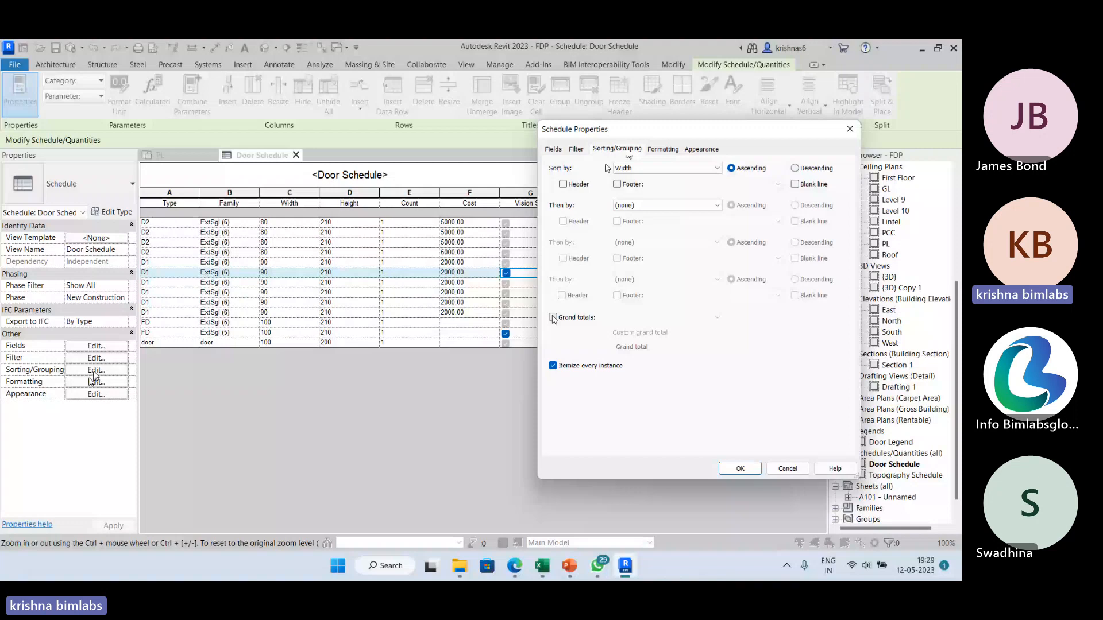
pyautogui.click(553, 317)
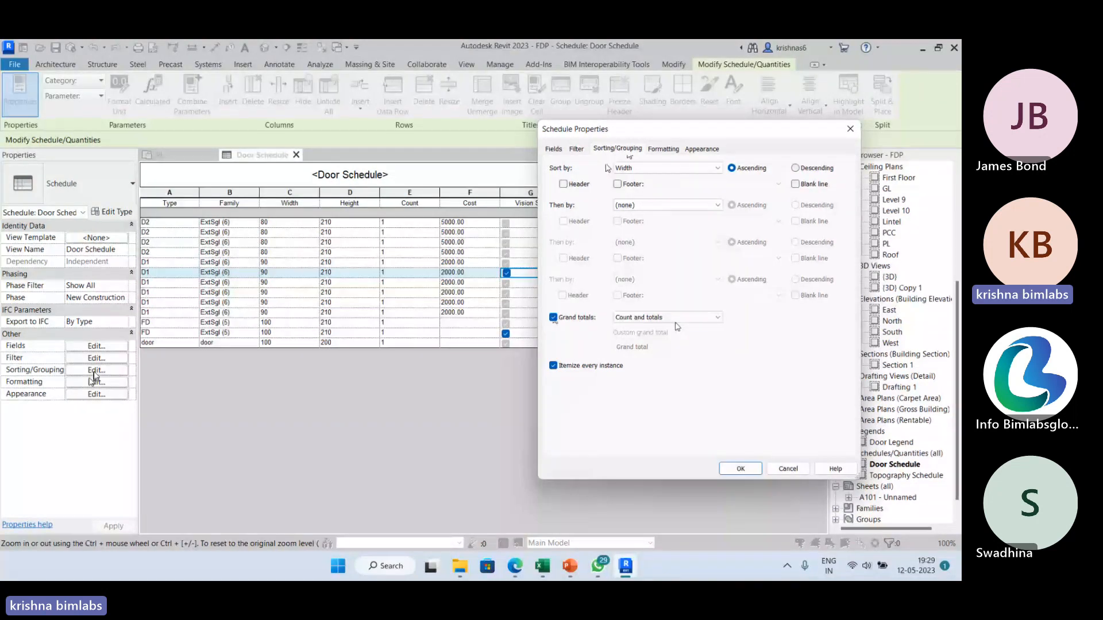
pyautogui.click(675, 318)
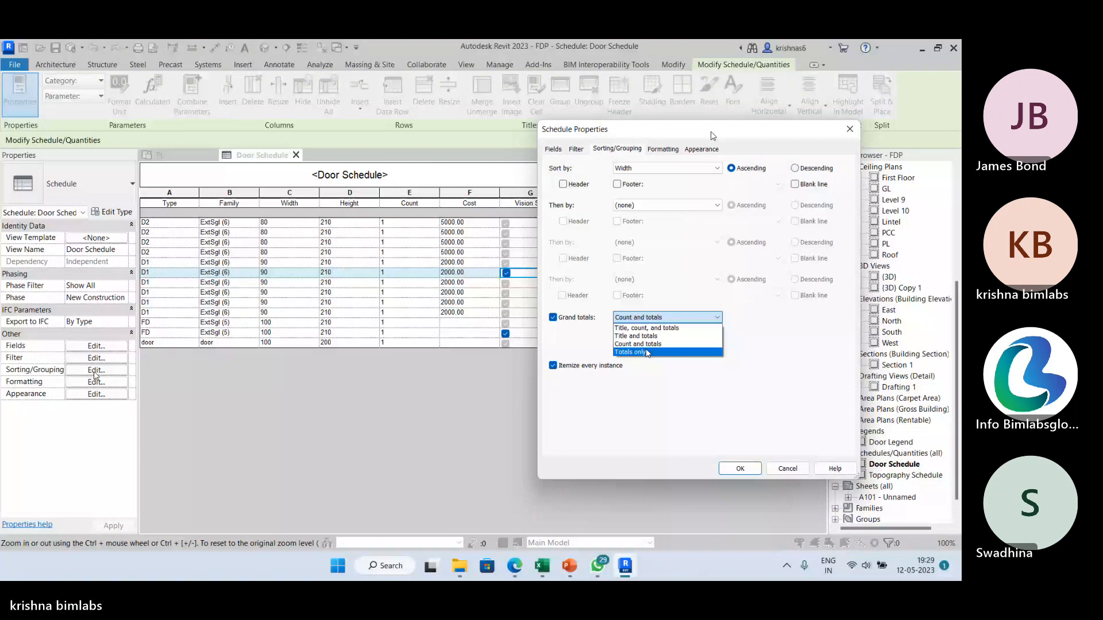
pyautogui.click(647, 353)
pyautogui.click(740, 469)
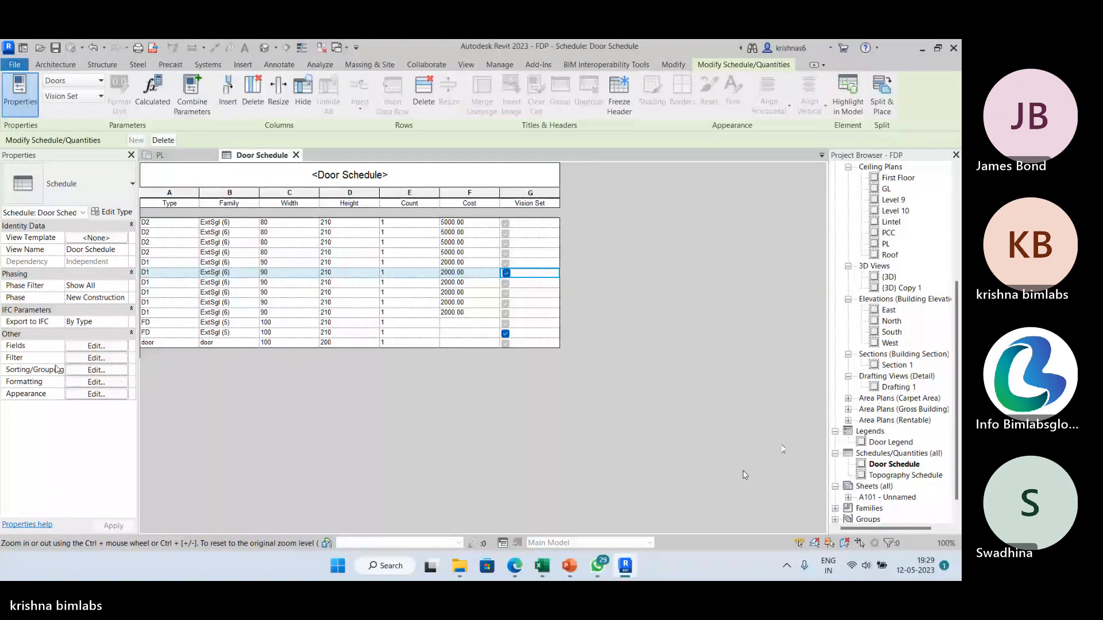
# Step: Set the grand totals to Count and totals and turn off itemizing every instance in the door schedule
pyautogui.click(97, 370)
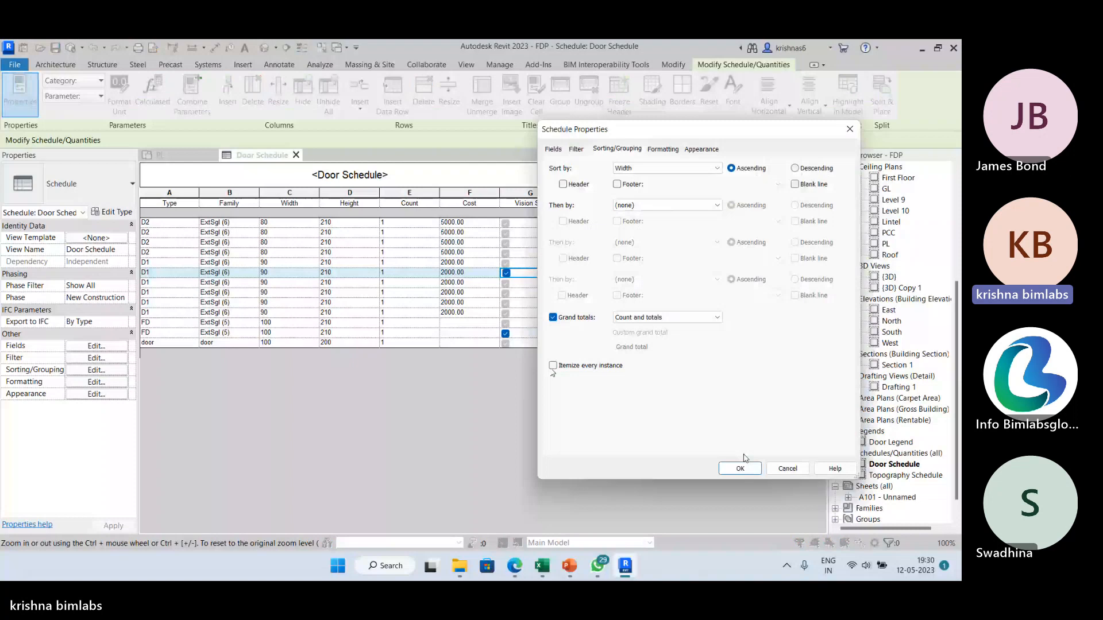
pyautogui.click(740, 467)
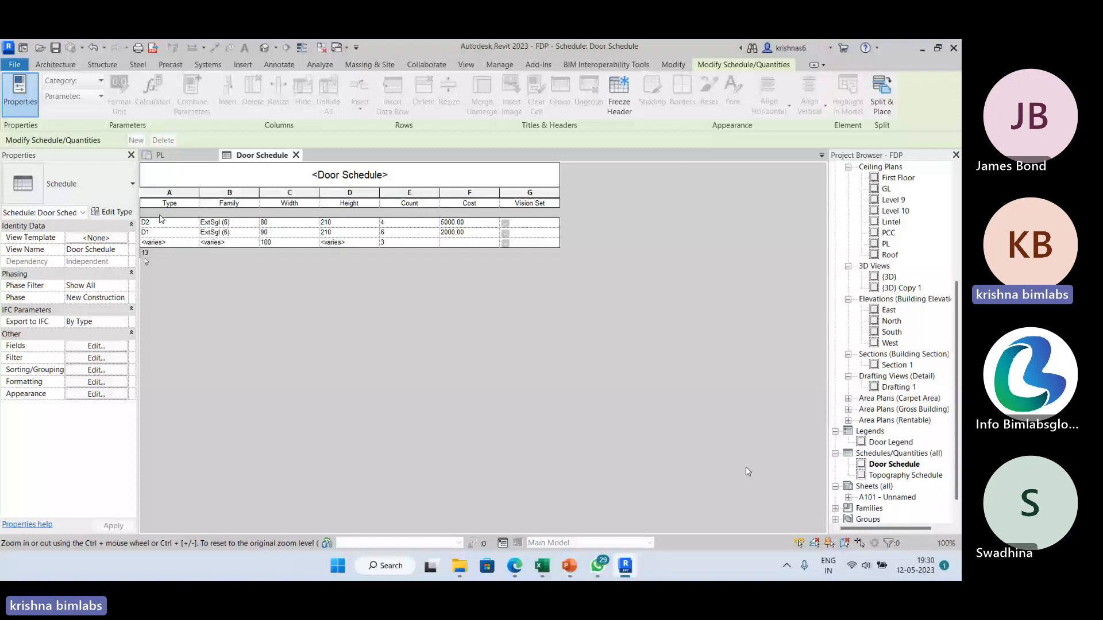
# Step: Add Cost as the second sort field with a Totals only footer, itemize every instance, and set grand totals to Title, count, and totals
pyautogui.click(96, 370)
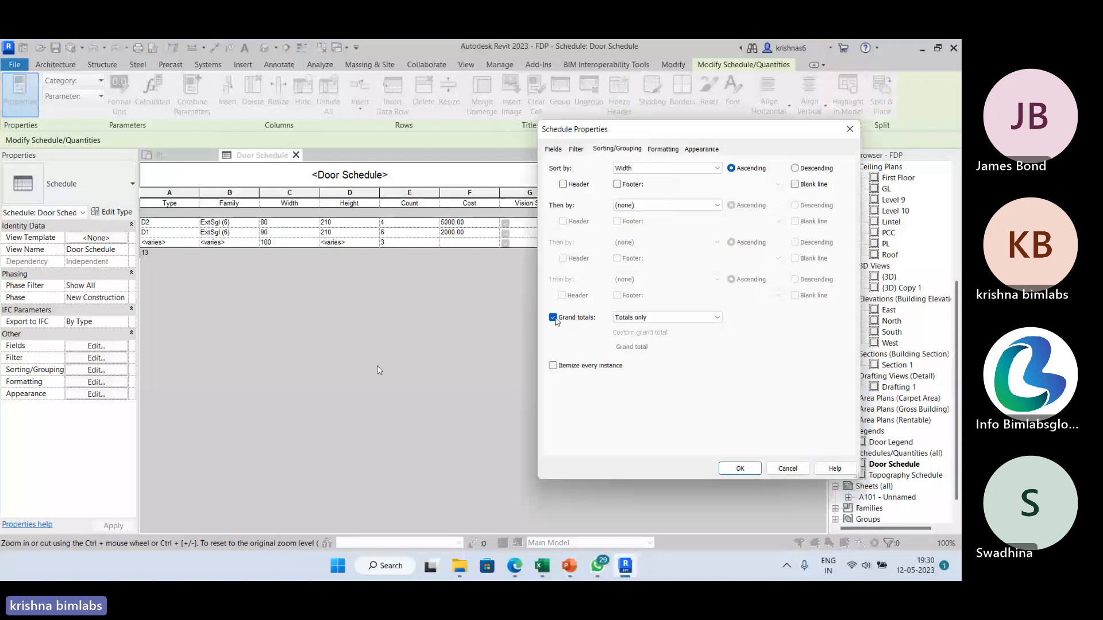
pyautogui.scroll(3, 555, 321)
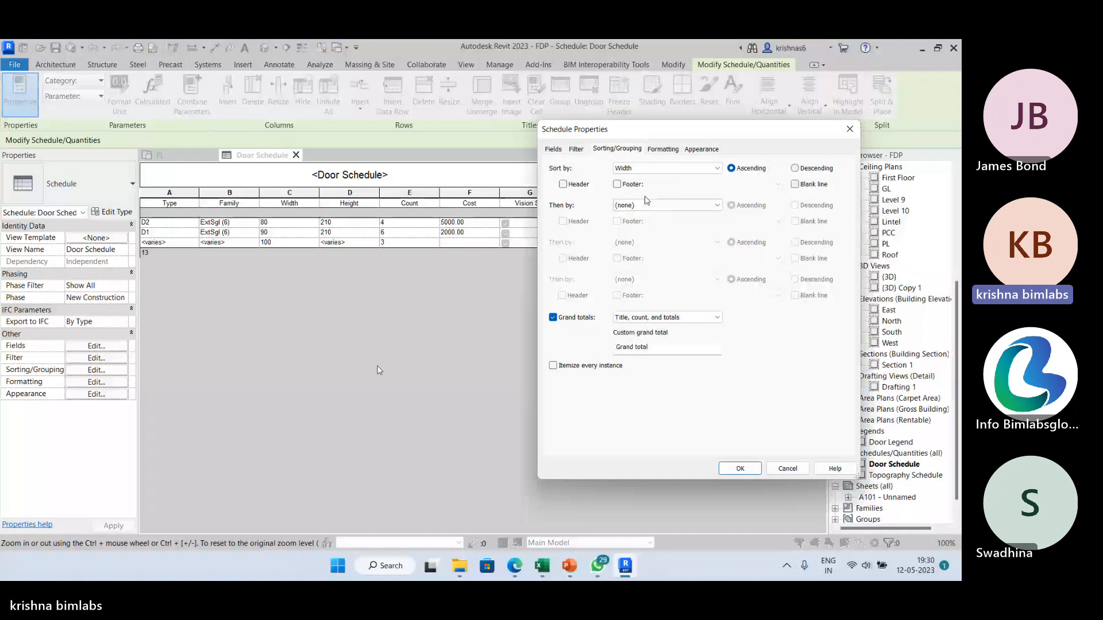
pyautogui.click(649, 206)
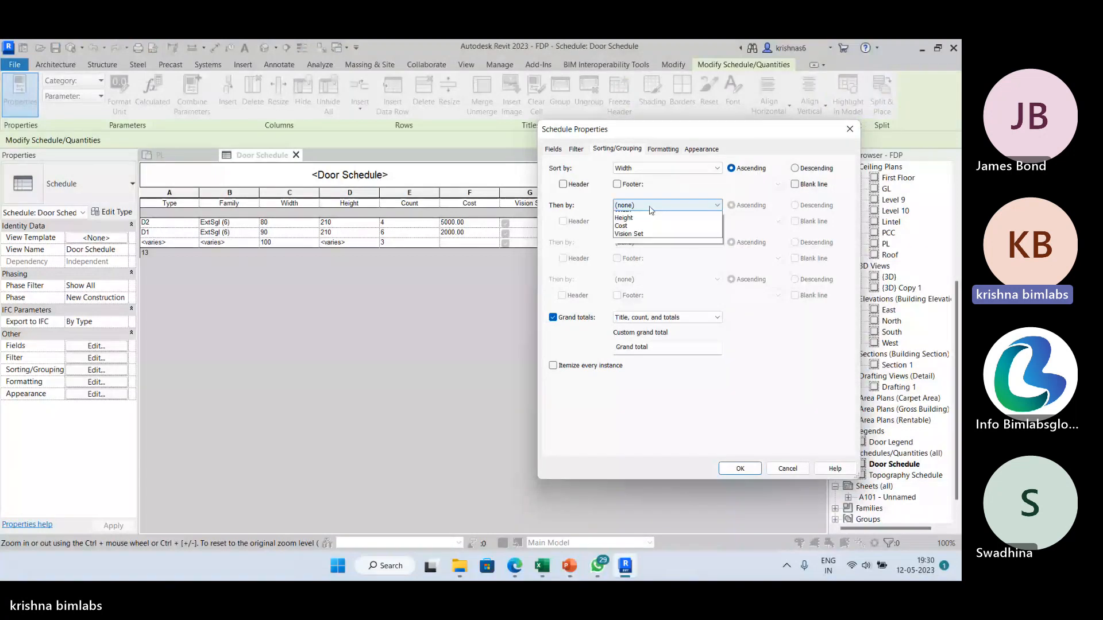
pyautogui.click(621, 225)
pyautogui.click(617, 221)
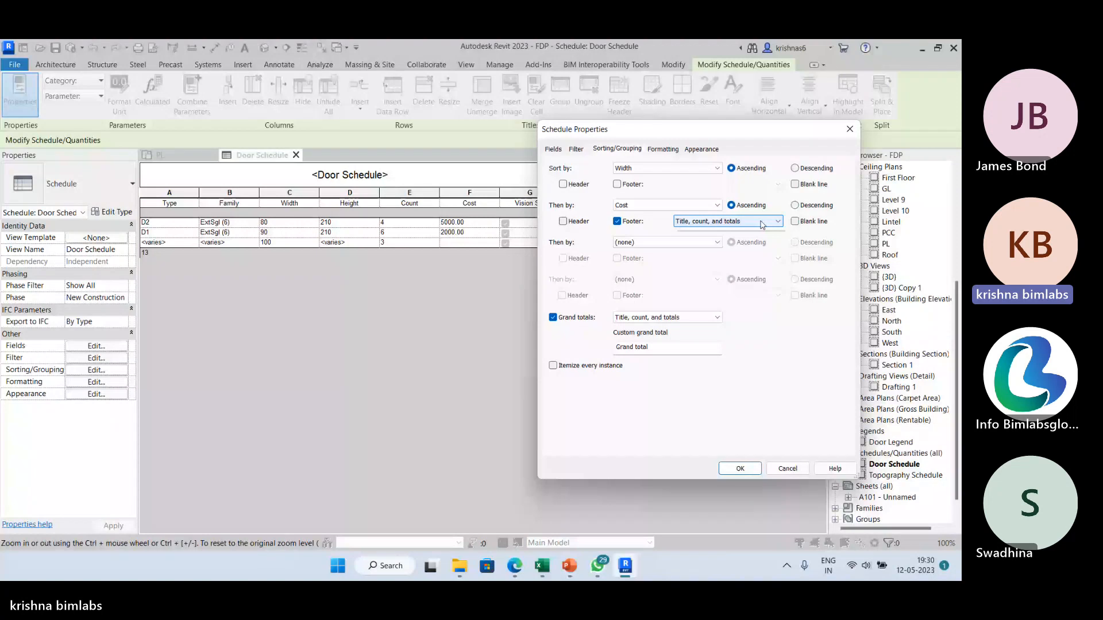
pyautogui.press('Return')
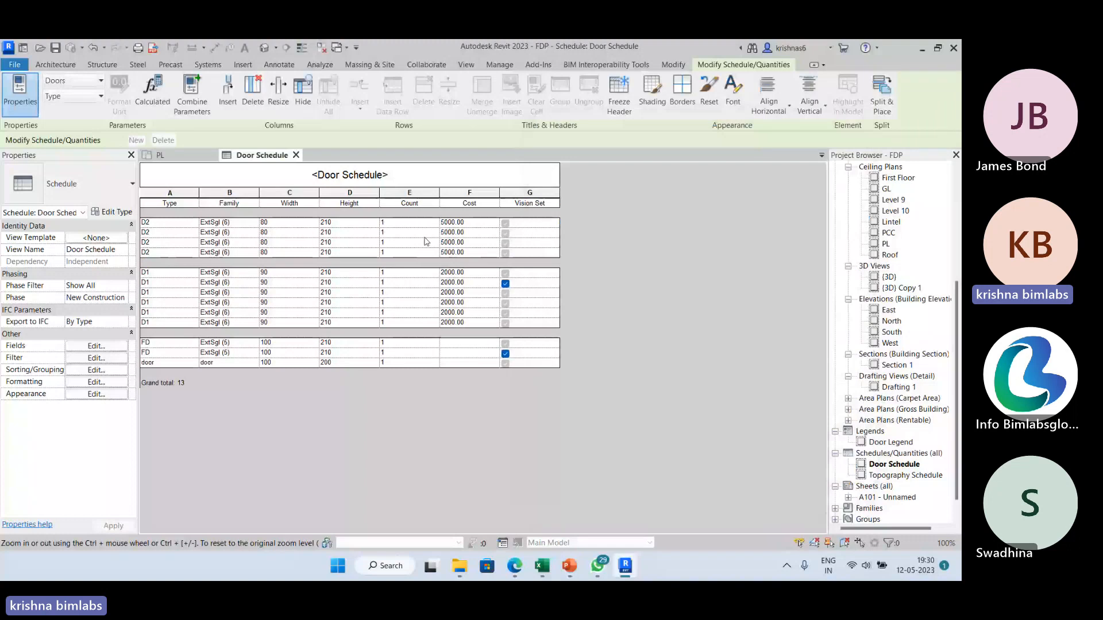
# Step: Set the footer of the Cost grouping in the door schedule to Count and totals
pyautogui.click(97, 369)
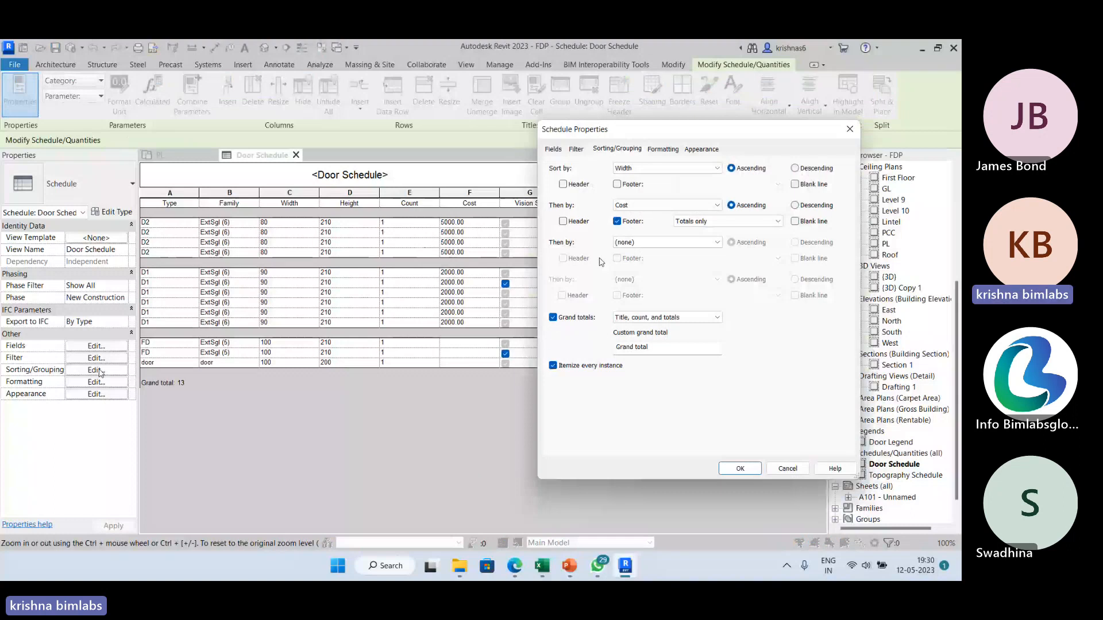
pyautogui.click(704, 221)
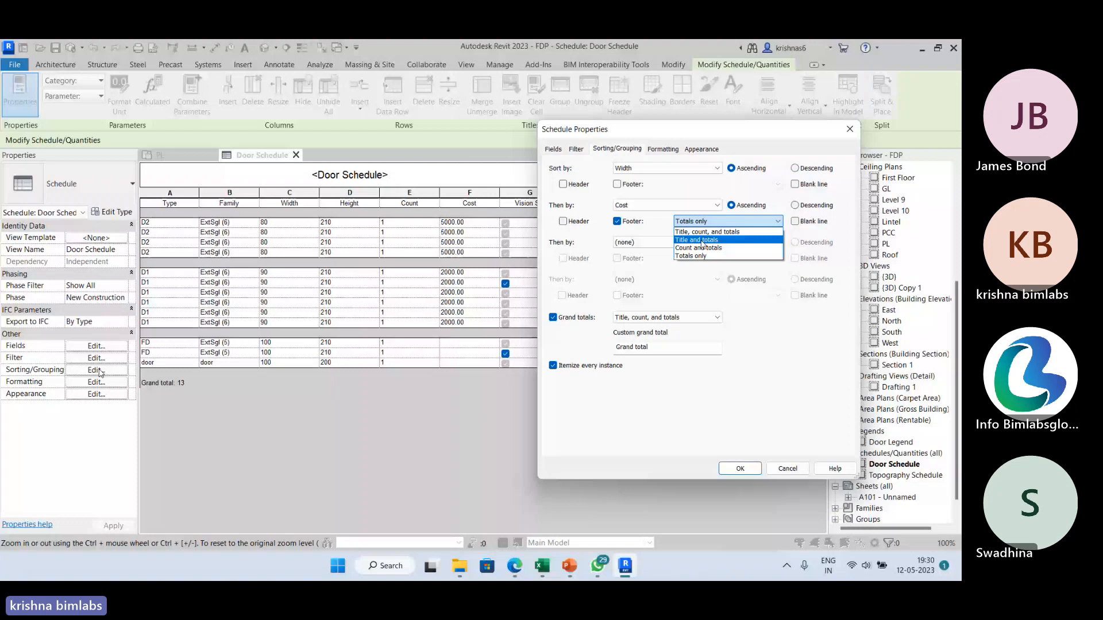
pyautogui.click(698, 248)
pyautogui.click(740, 469)
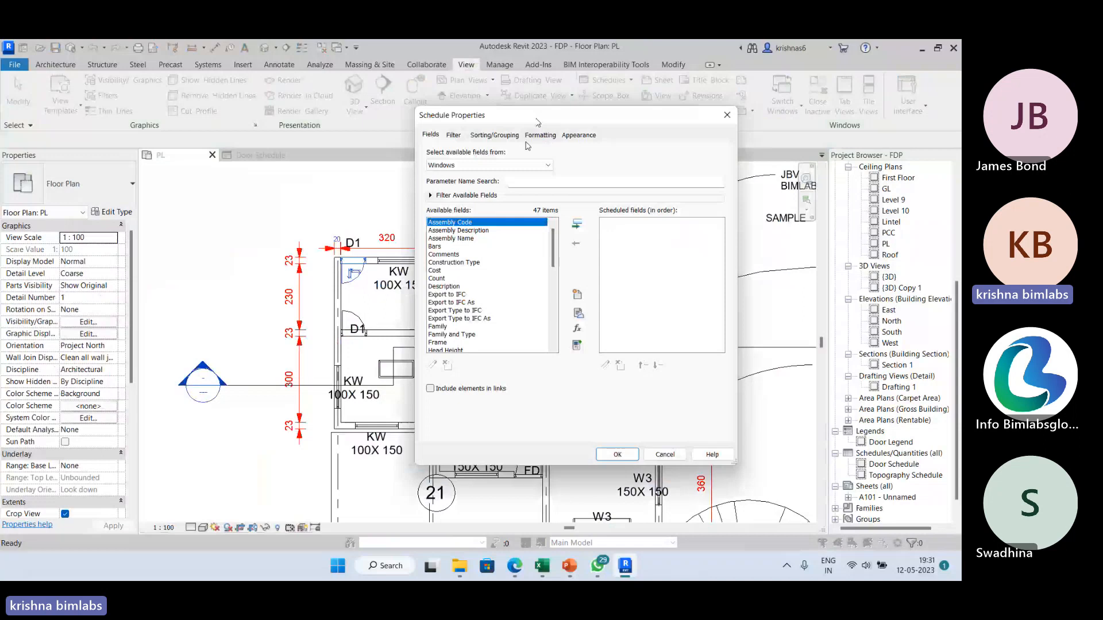
# Step: Create the window schedule with the fields Family, Type, Width and Height, in that order
pyautogui.doubleClick(494, 326)
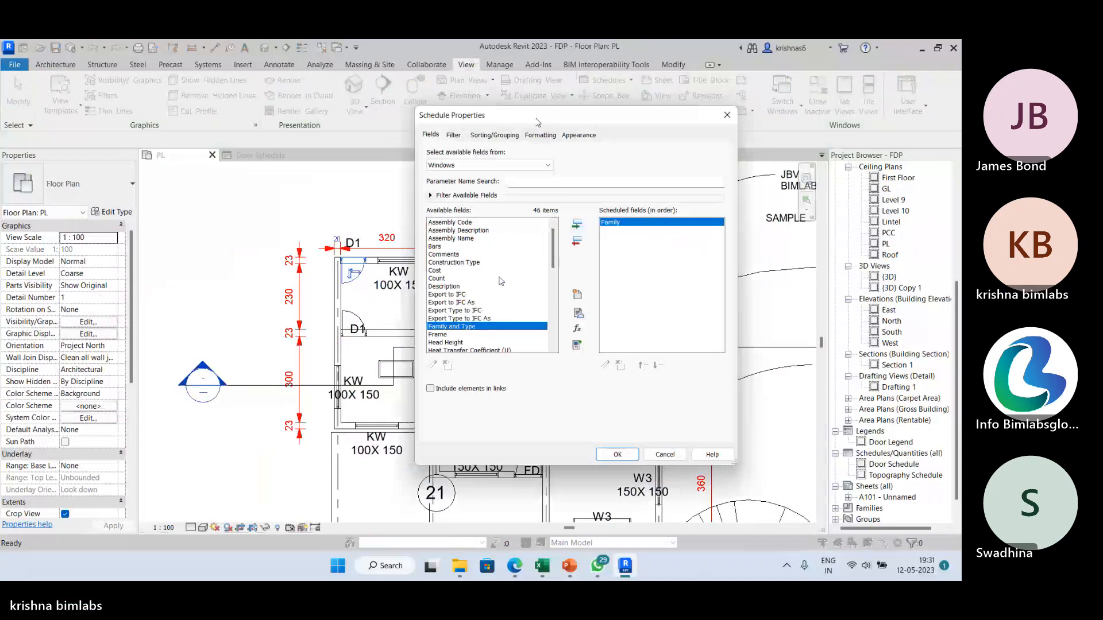
pyautogui.scroll(-6, 500, 299)
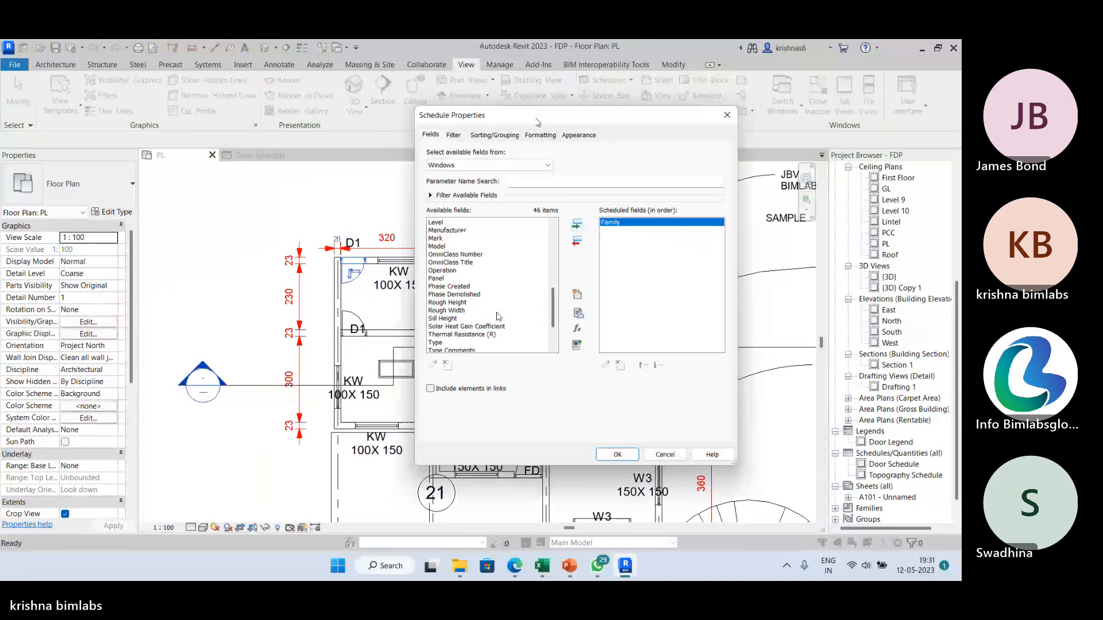
pyautogui.scroll(-1, 499, 316)
pyautogui.doubleClick(509, 293)
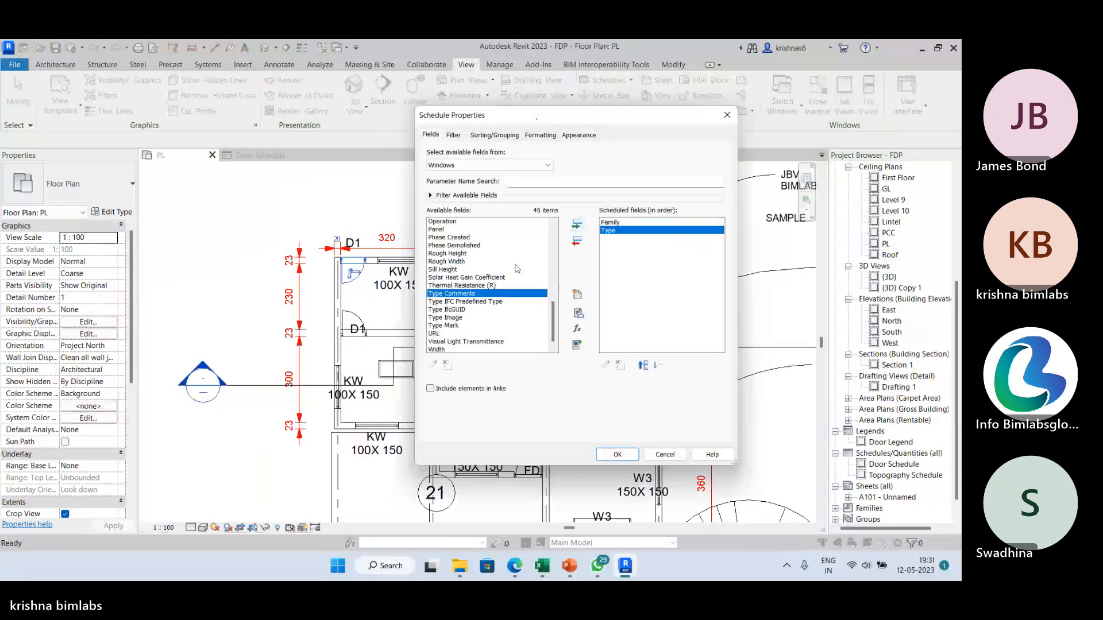
pyautogui.doubleClick(442, 349)
pyautogui.scroll(3, 468, 314)
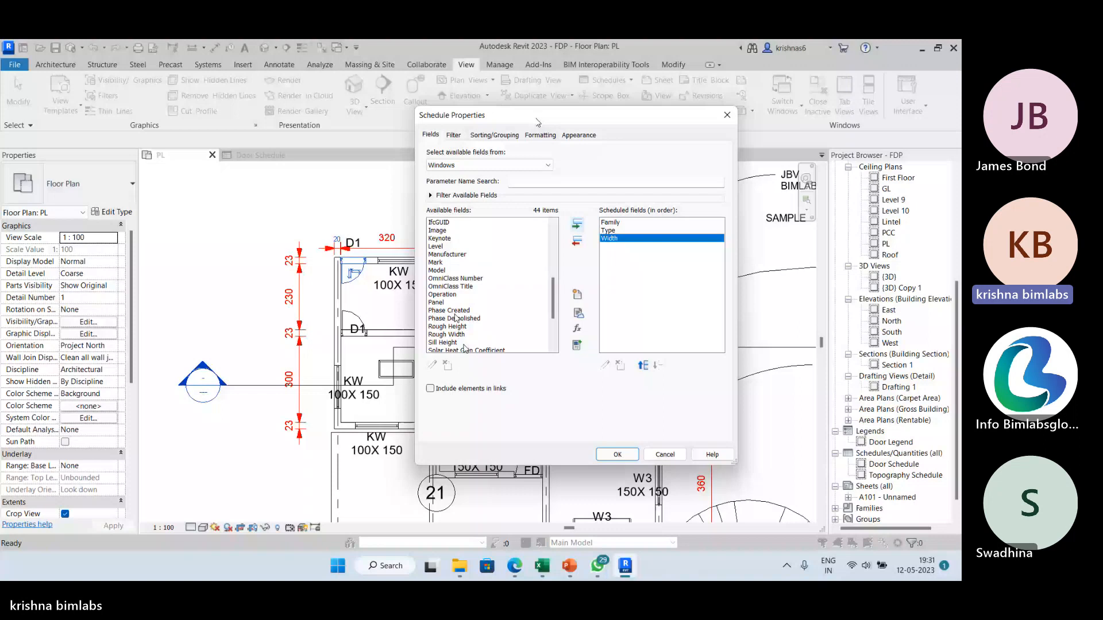
pyautogui.scroll(1, 464, 299)
pyautogui.click(442, 231)
pyautogui.click(577, 224)
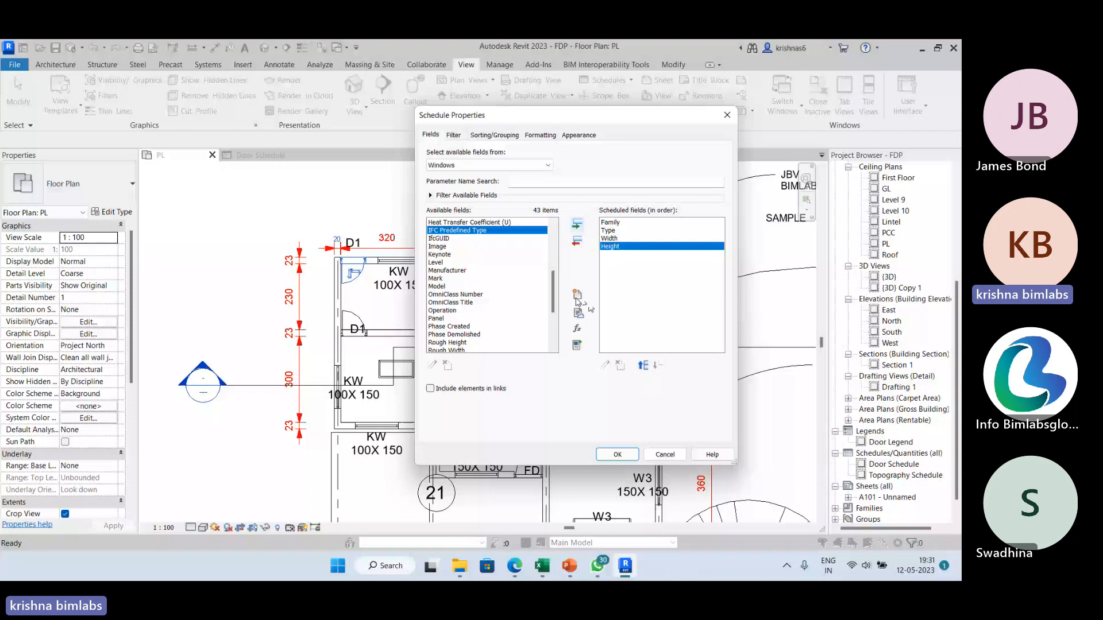
pyautogui.press('Return')
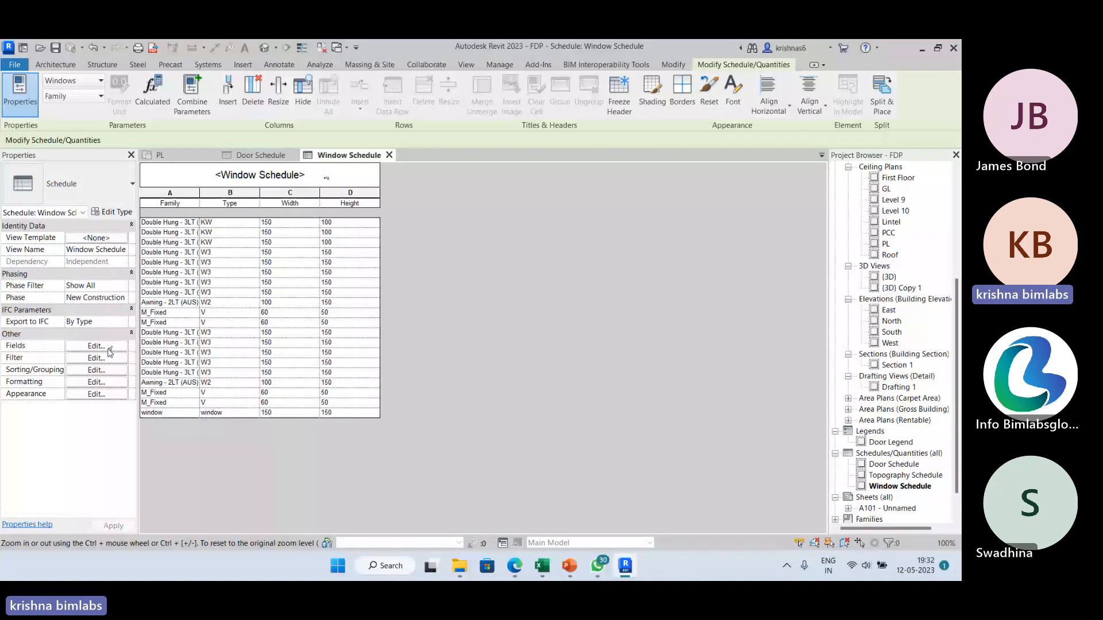
# Step: View the Topography Schedule and return to the Door Schedule
pyautogui.doubleClick(896, 475)
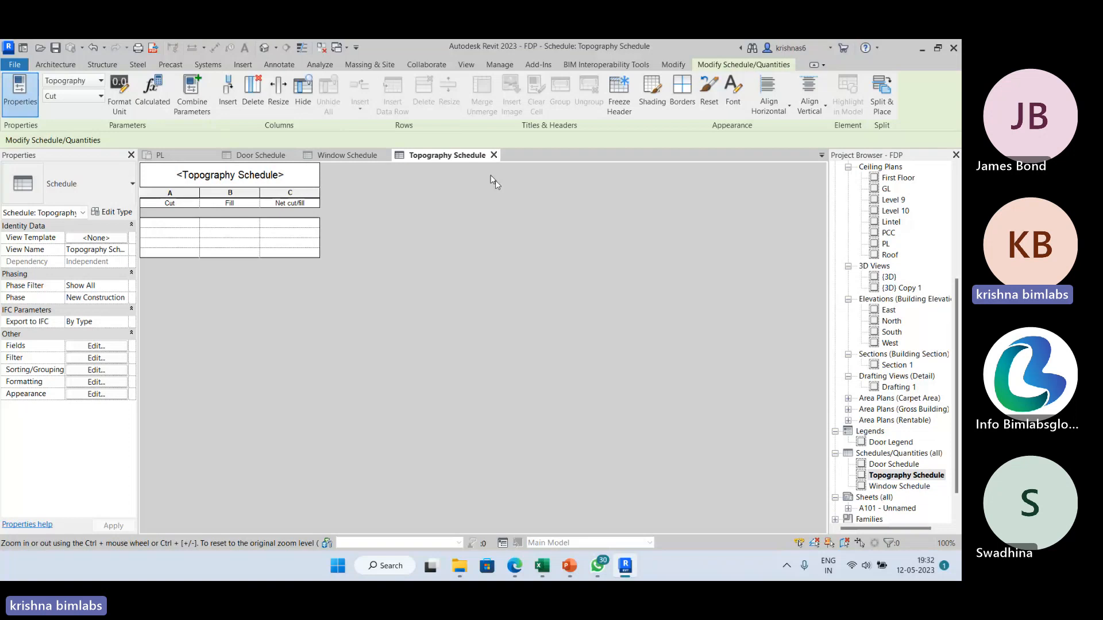
pyautogui.click(274, 158)
# Step: Examine the list of element categories available for a new schedule
pyautogui.click(469, 65)
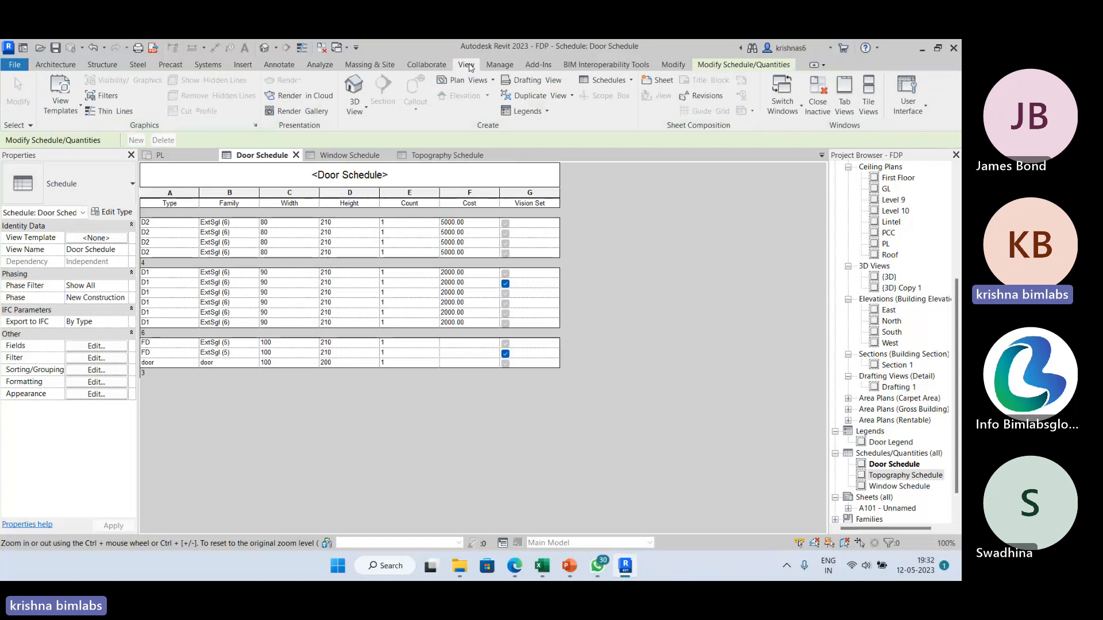
pyautogui.click(607, 80)
pyautogui.click(609, 92)
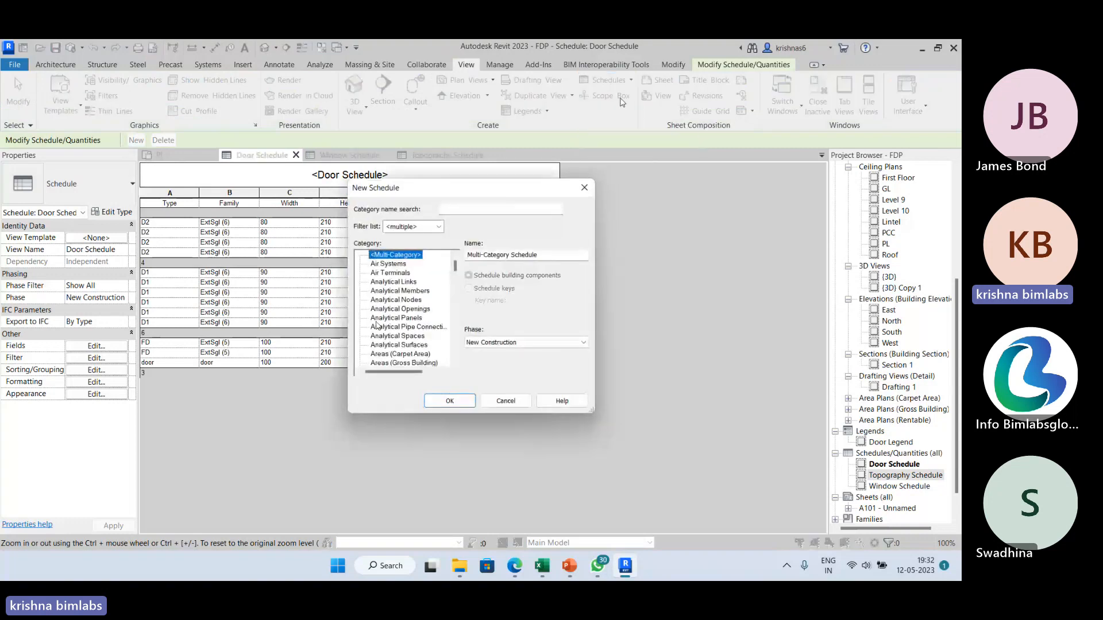
pyautogui.scroll(-5, 408, 300)
pyautogui.scroll(-6, 407, 299)
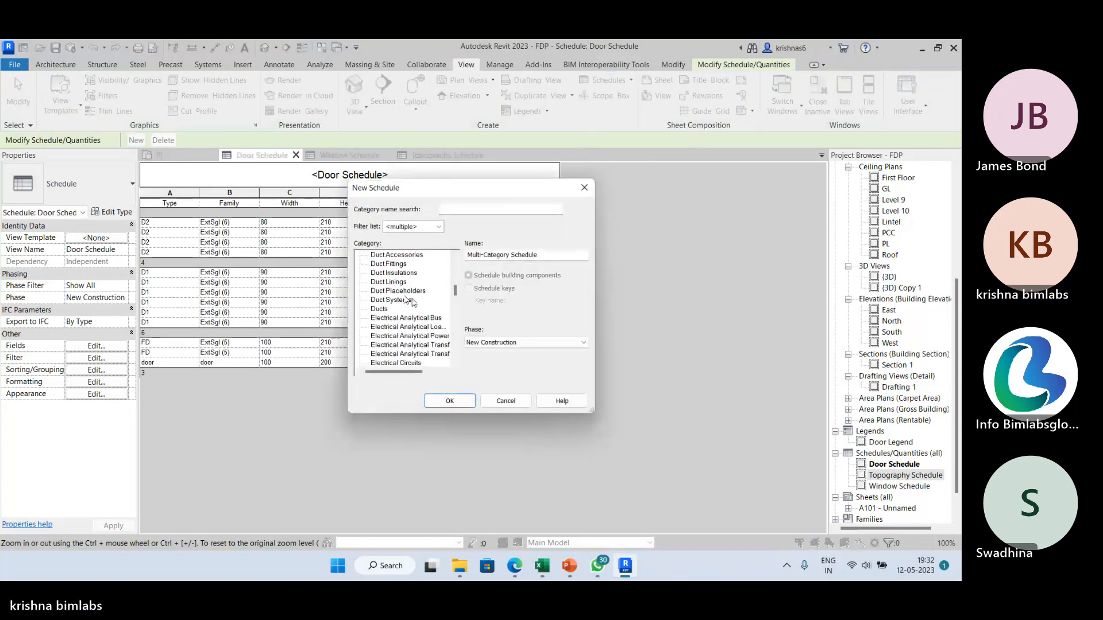
pyautogui.scroll(-3, 411, 301)
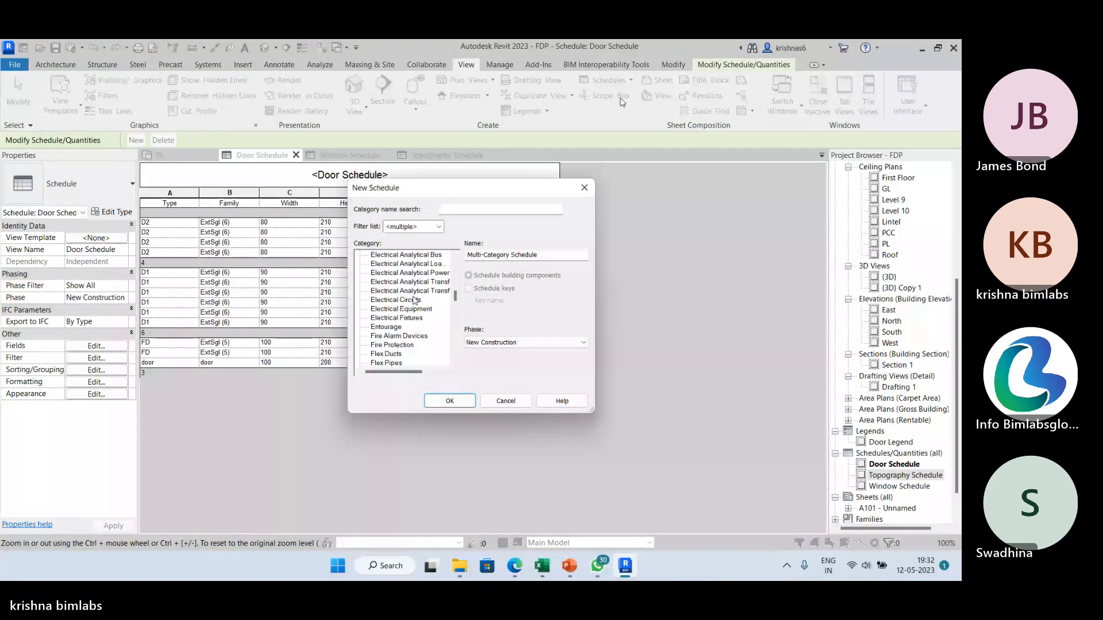
pyautogui.scroll(-2, 415, 300)
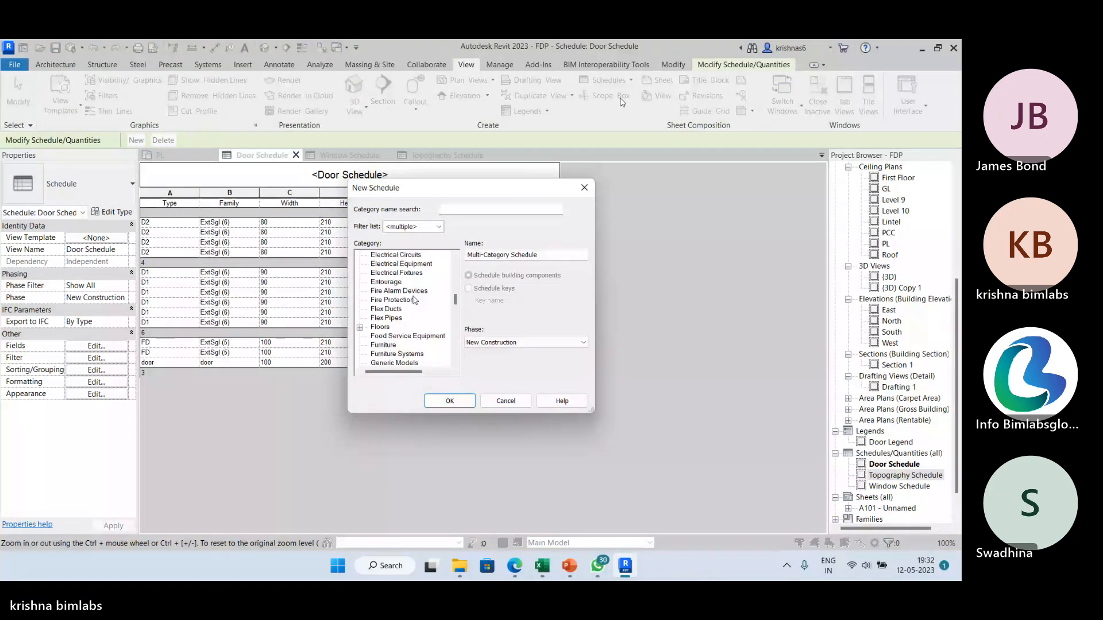
pyautogui.scroll(-2, 414, 299)
pyautogui.scroll(-2, 414, 295)
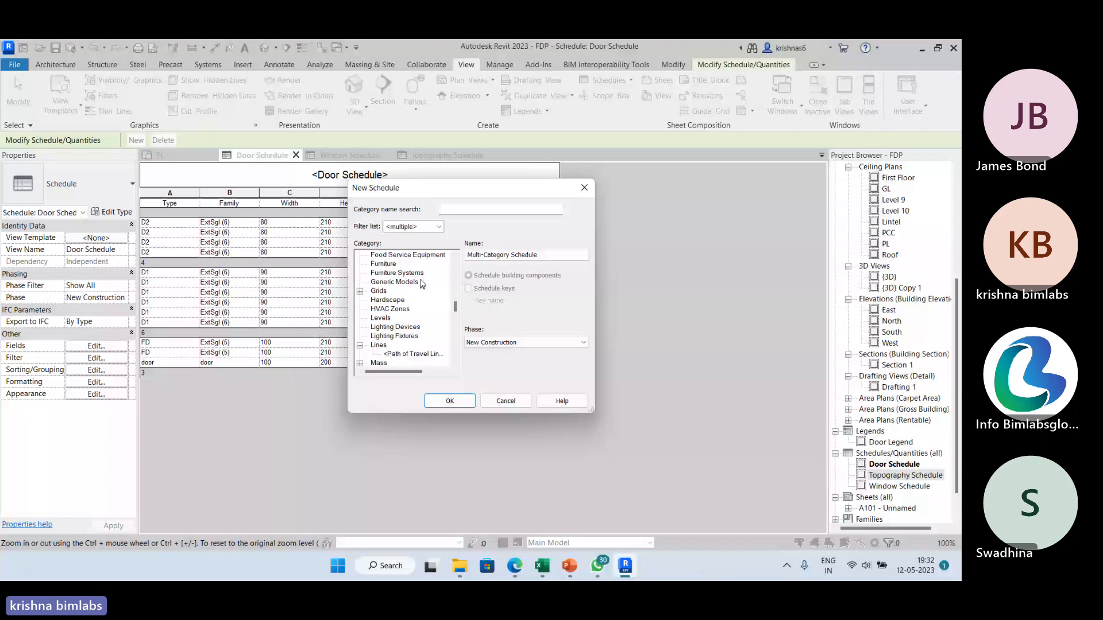
pyautogui.scroll(-6, 422, 283)
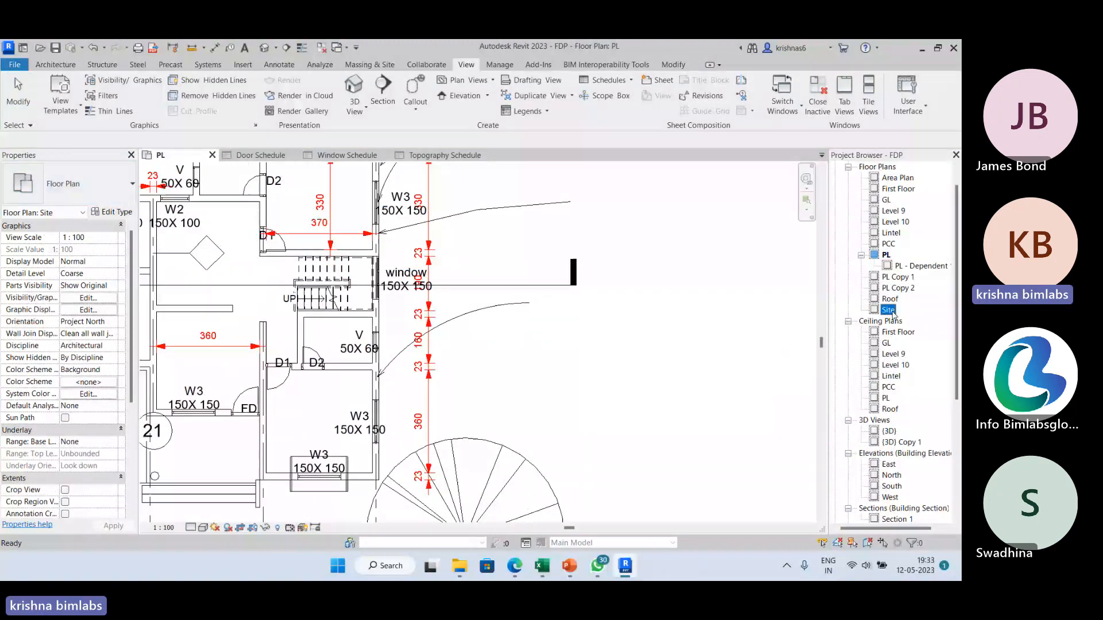
# Step: Open the Site floor plan
pyautogui.click(888, 310)
pyautogui.doubleClick(888, 311)
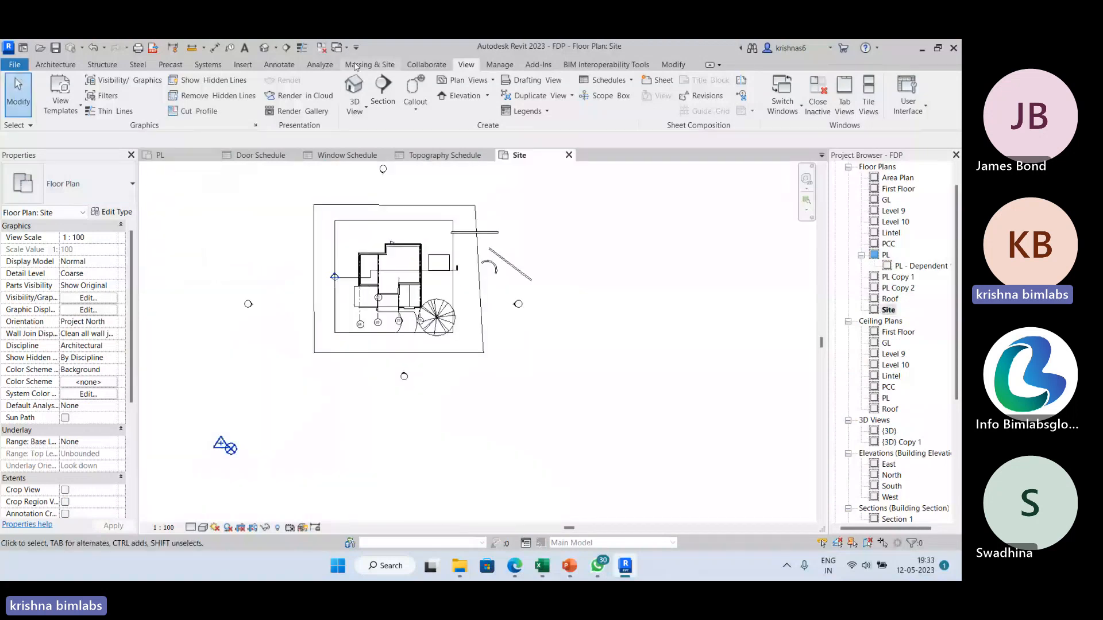
pyautogui.click(356, 65)
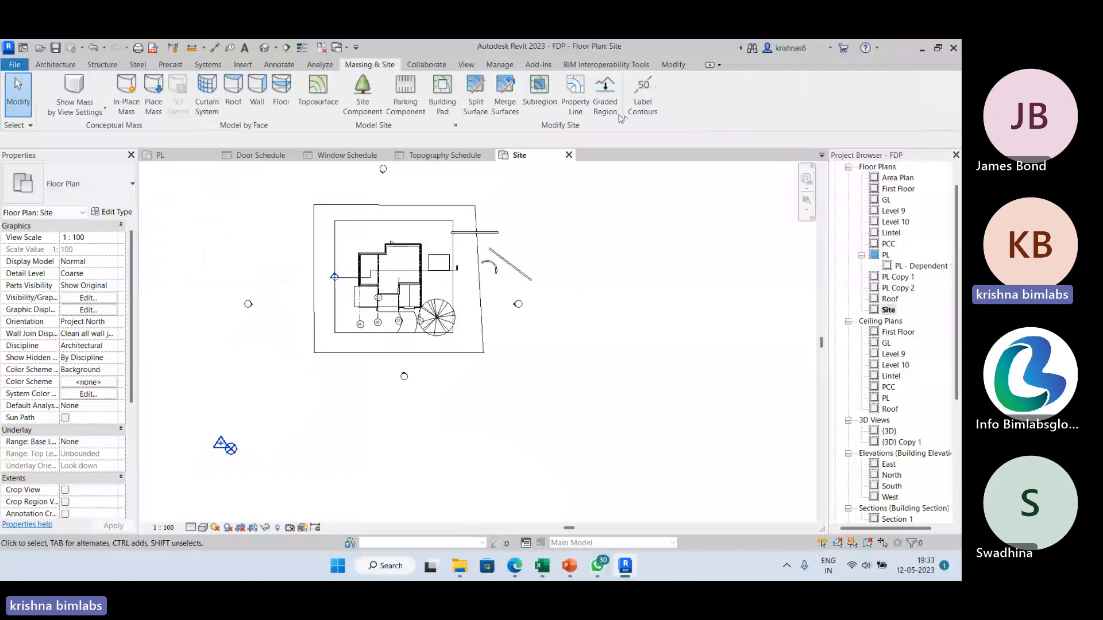
pyautogui.click(615, 112)
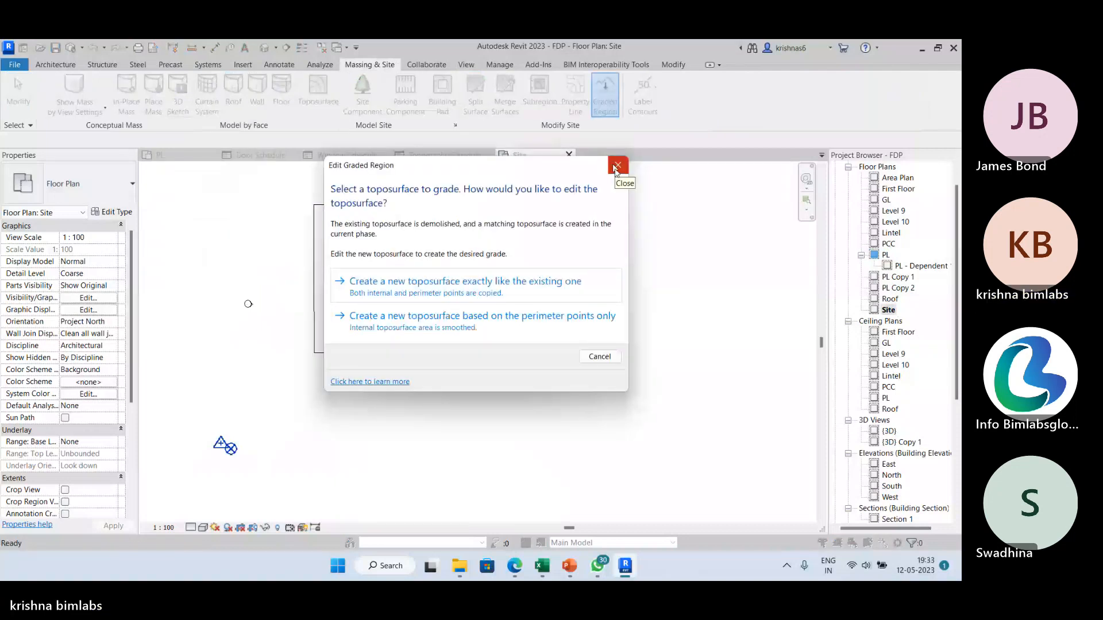
pyautogui.click(617, 167)
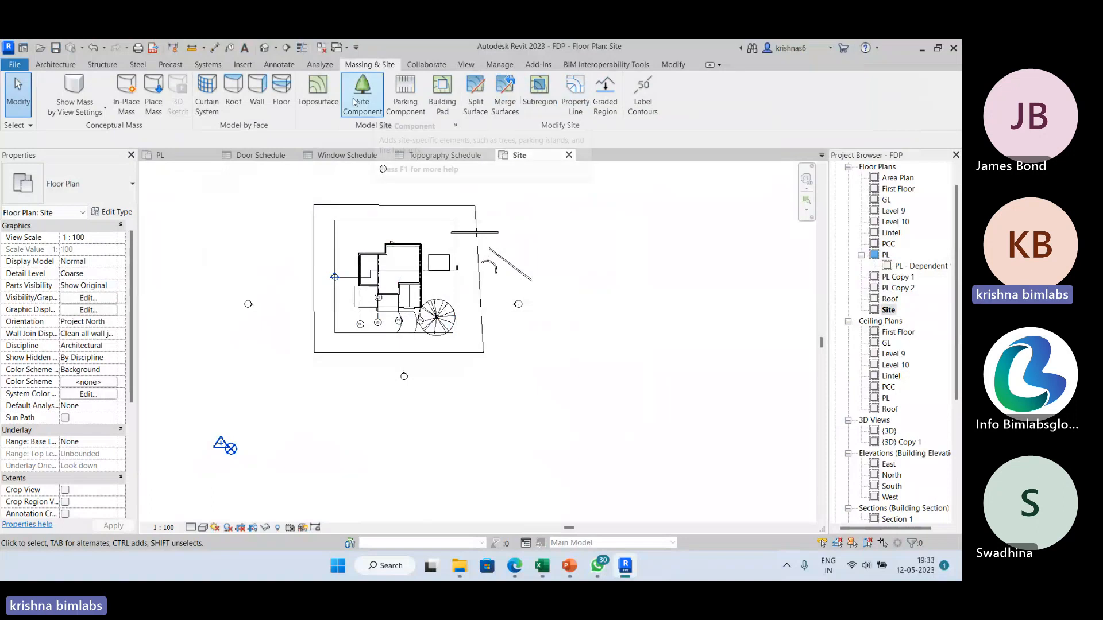
# Step: Create a toposurface beside the existing plot from boundary and interior points, using an absolute elevation of 50 for the last points
pyautogui.click(318, 95)
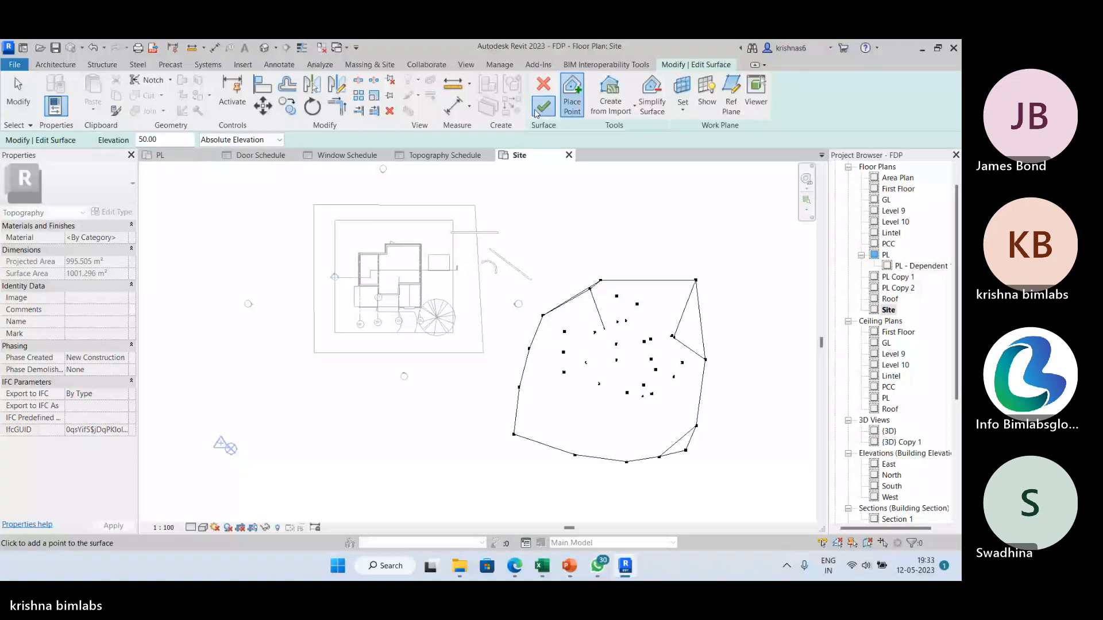
pyautogui.click(535, 112)
# Step: Examine the slopes of the new toposurface from several angles in the default 3D view
pyautogui.click(262, 50)
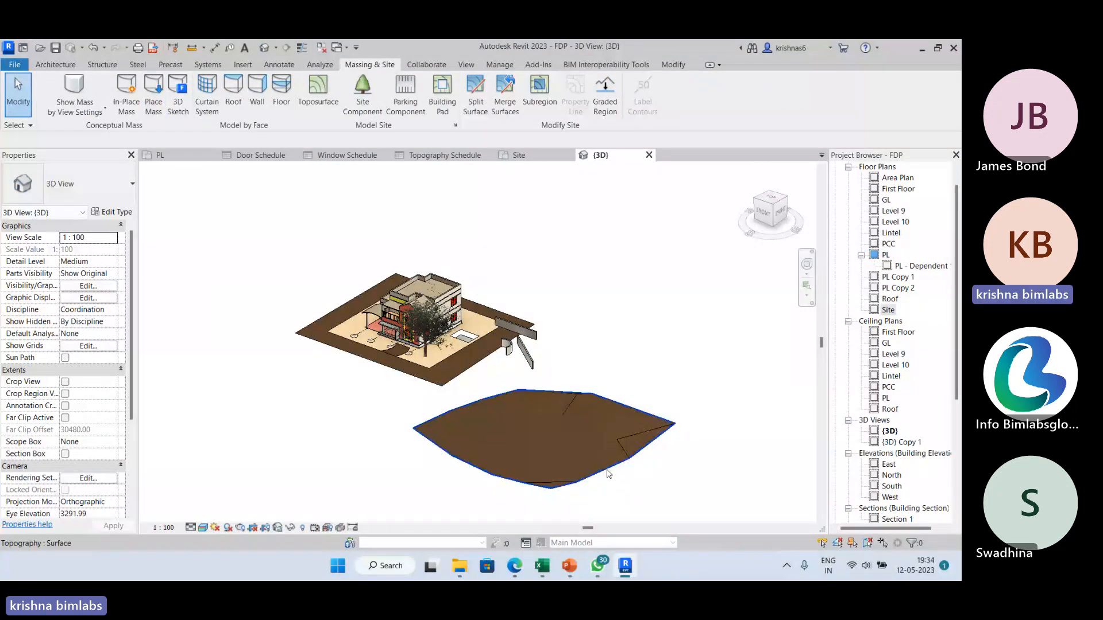
pyautogui.keyDown('shift'); pyautogui.moveTo(608, 474); pyautogui.dragTo(549, 406, button='middle'); pyautogui.keyUp('shift')
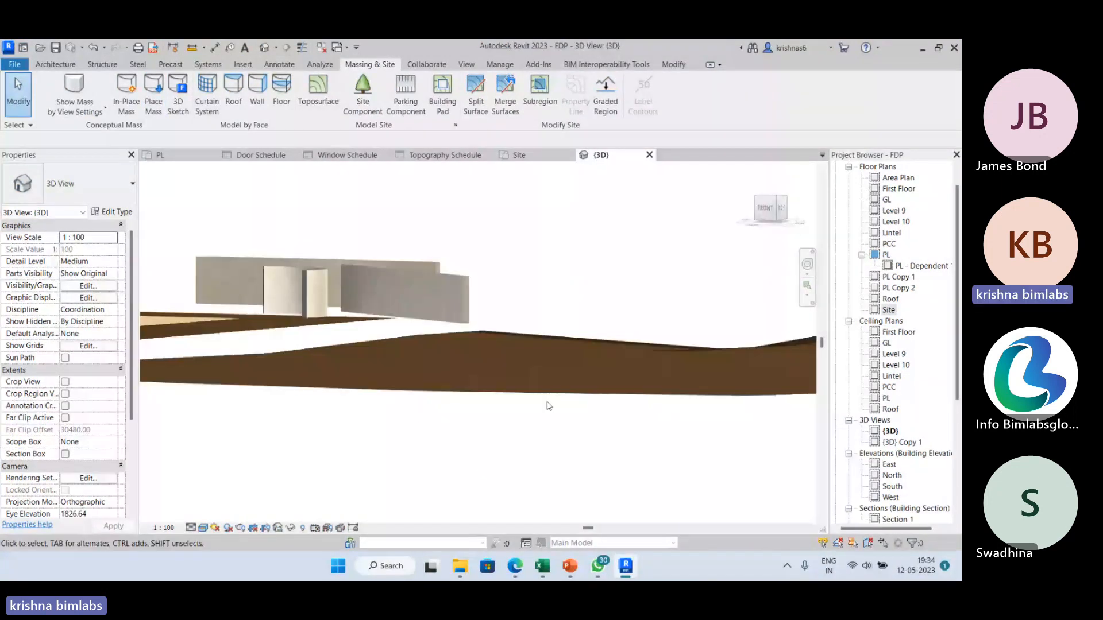
pyautogui.scroll(1, 543, 399)
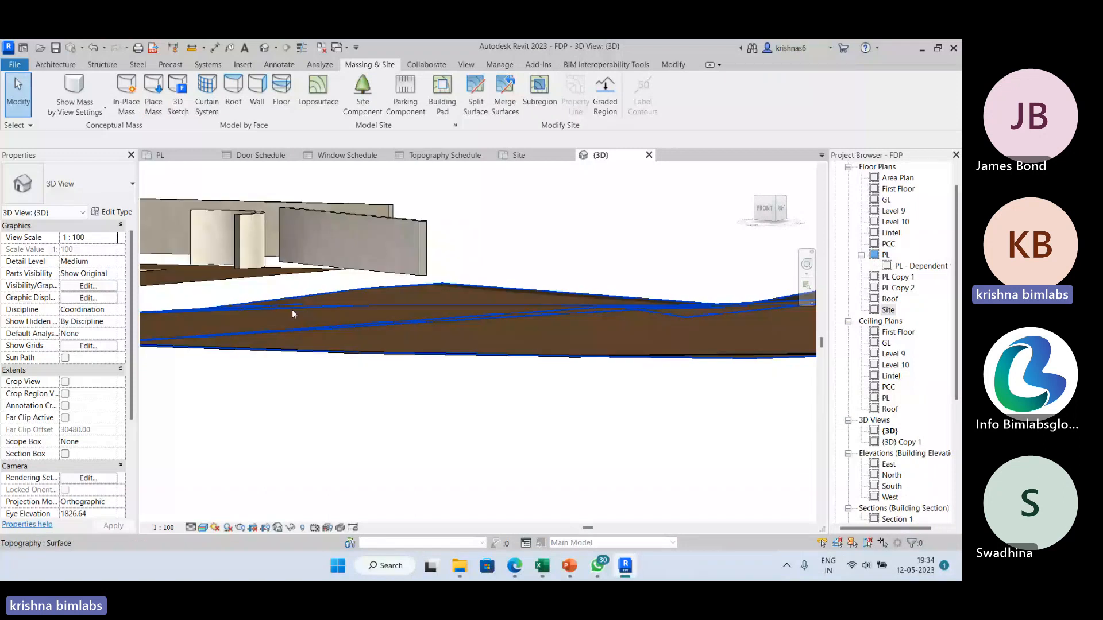
pyautogui.keyDown('shift'); pyautogui.moveTo(291, 309); pyautogui.dragTo(285, 303, button='middle'); pyautogui.keyUp('shift')
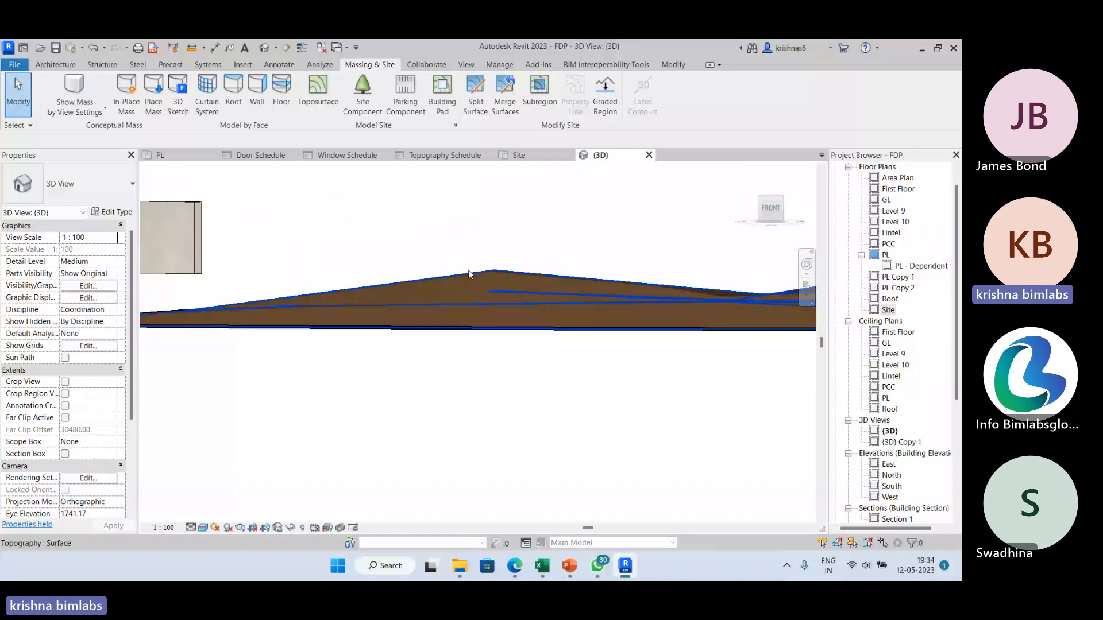
pyautogui.keyDown('shift'); pyautogui.moveTo(468, 270); pyautogui.dragTo(659, 423, button='middle'); pyautogui.keyUp('shift')
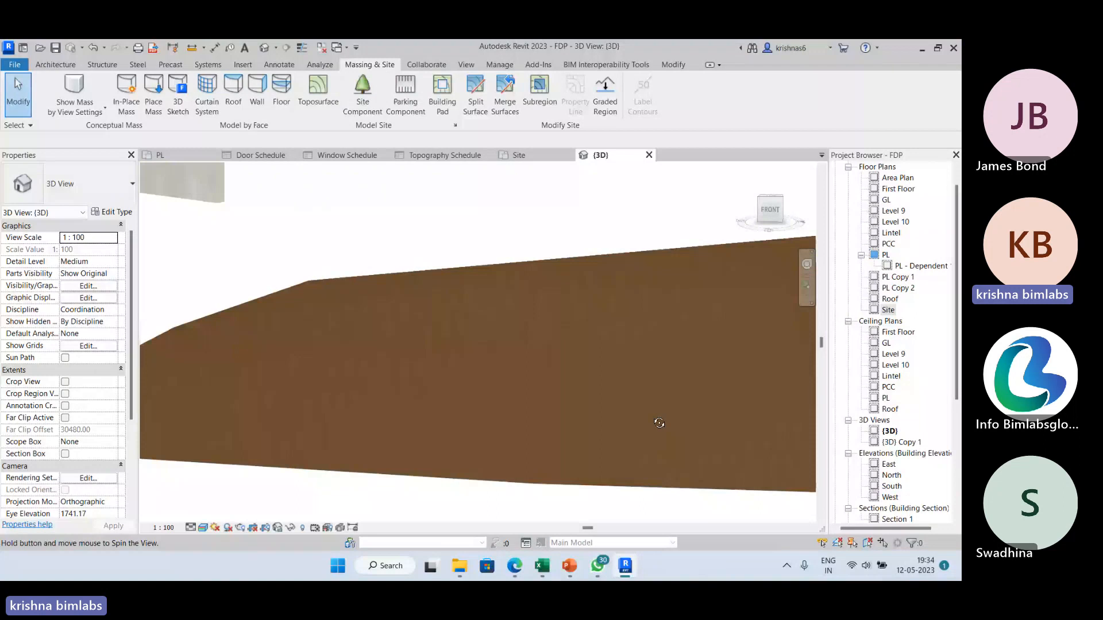
pyautogui.keyDown('shift'); pyautogui.moveTo(659, 423); pyautogui.dragTo(601, 394, button='middle'); pyautogui.keyUp('shift')
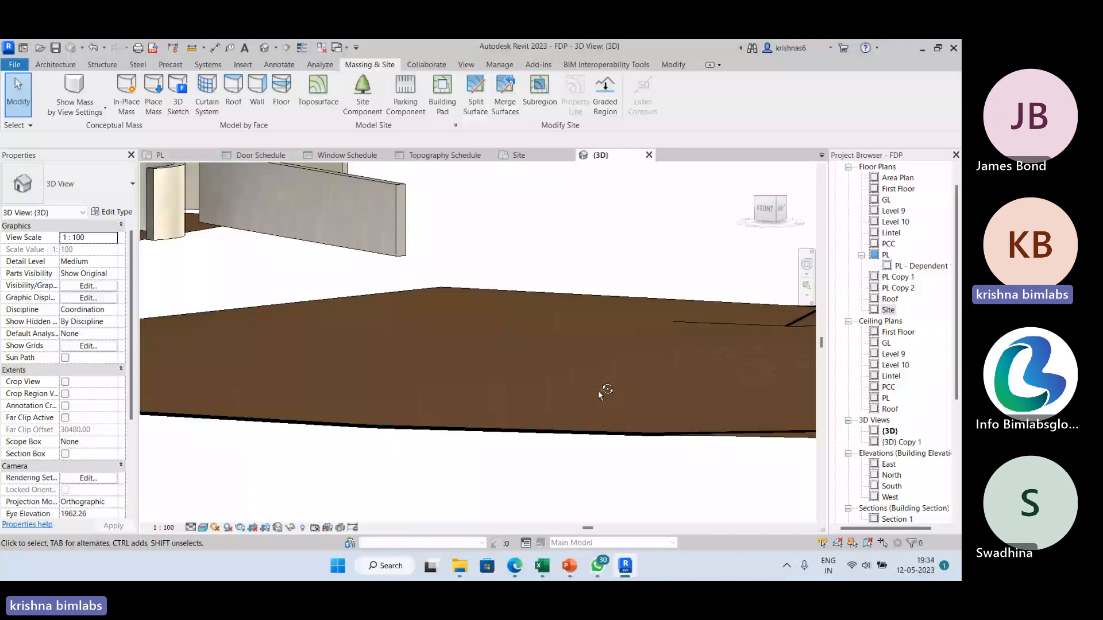
pyautogui.keyDown('shift'); pyautogui.moveTo(598, 391); pyautogui.dragTo(486, 296, button='middle'); pyautogui.keyUp('shift')
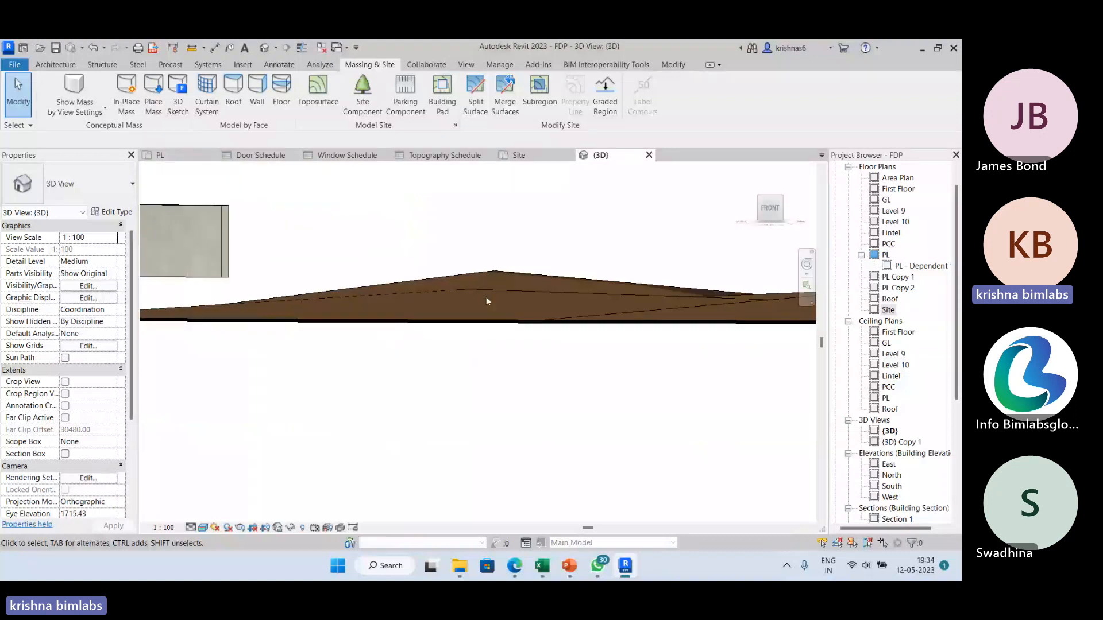
pyautogui.keyDown('shift'); pyautogui.moveTo(497, 349); pyautogui.dragTo(503, 123, button='middle'); pyautogui.keyUp('shift')
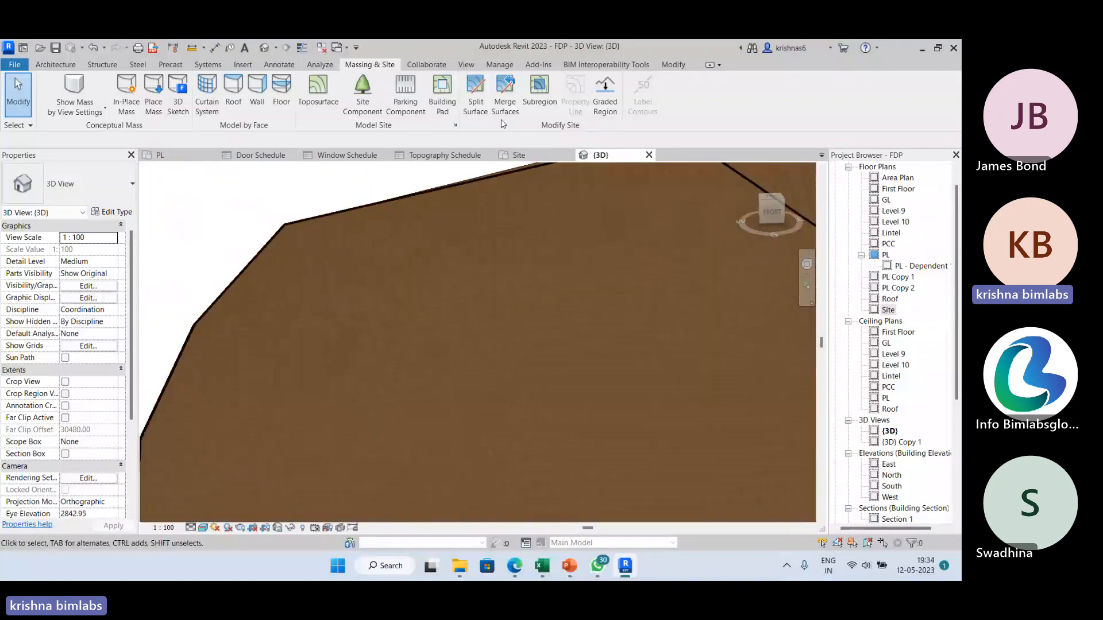
# Step: Start a graded region on the new toposurface in the Site plan, copying both its internal and perimeter points
pyautogui.click(603, 104)
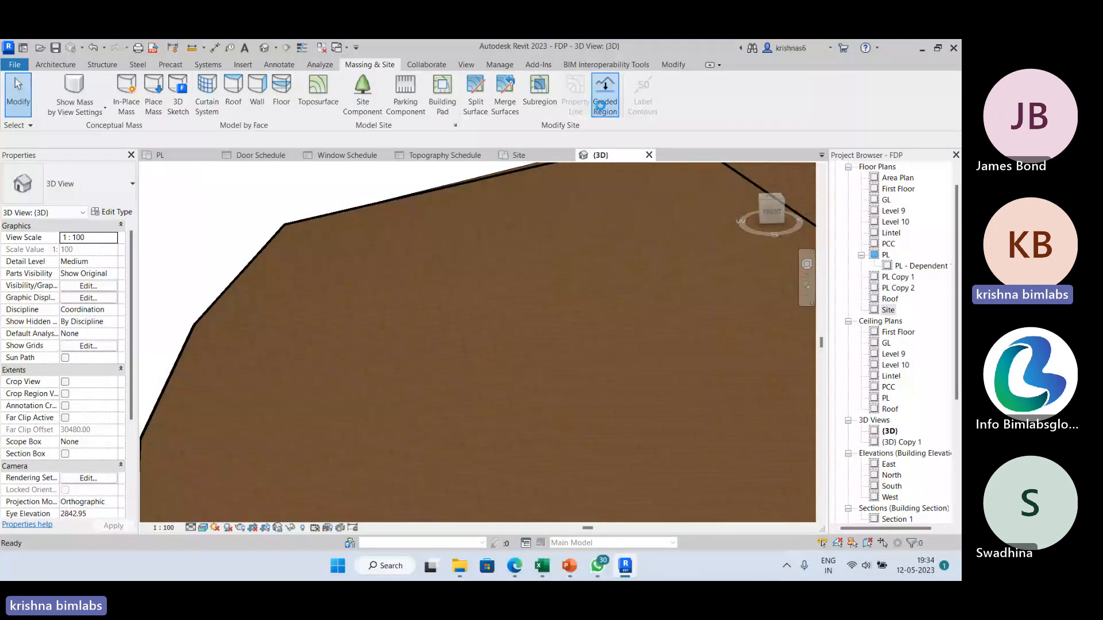
pyautogui.click(538, 158)
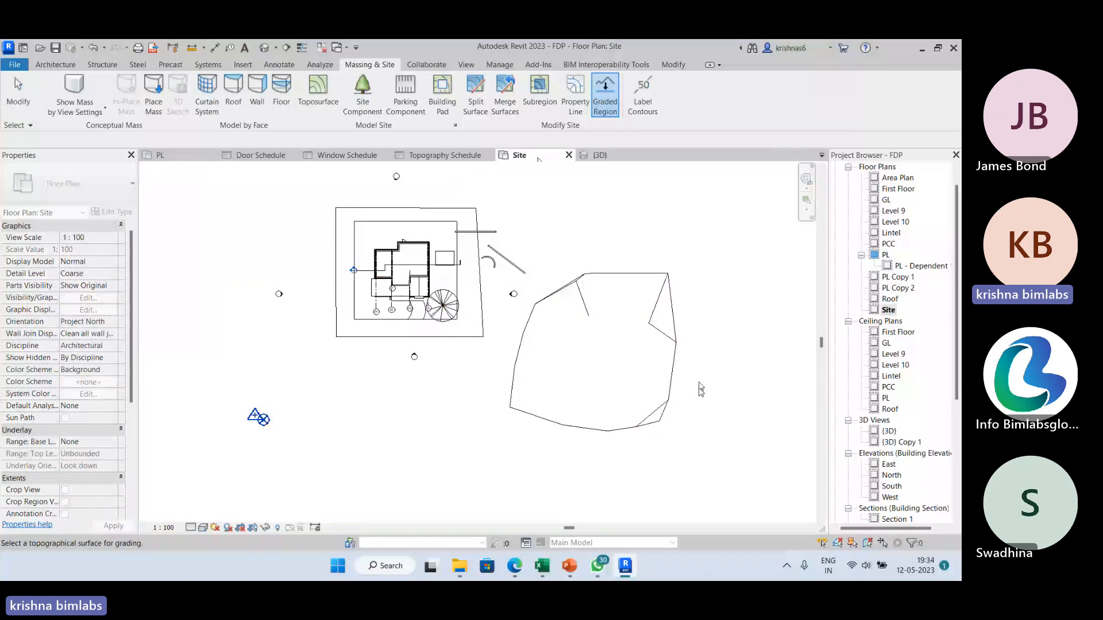
pyautogui.click(676, 322)
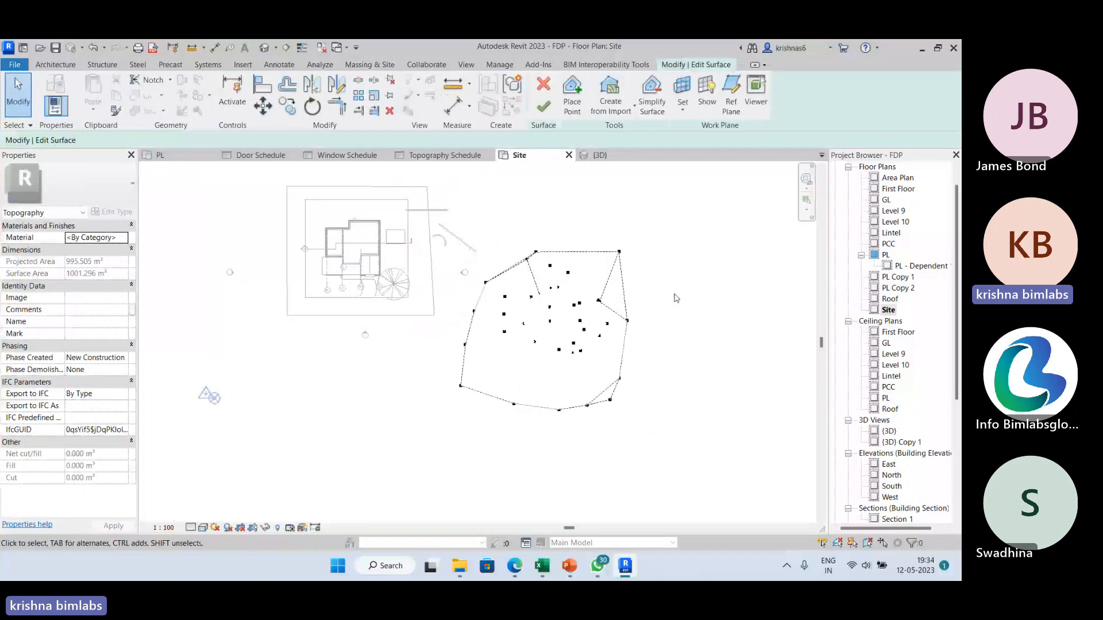
# Step: Set the elevation of all points of the graded surface to 0 and finish the surface
pyautogui.moveTo(676, 297); pyautogui.dragTo(419, 412)
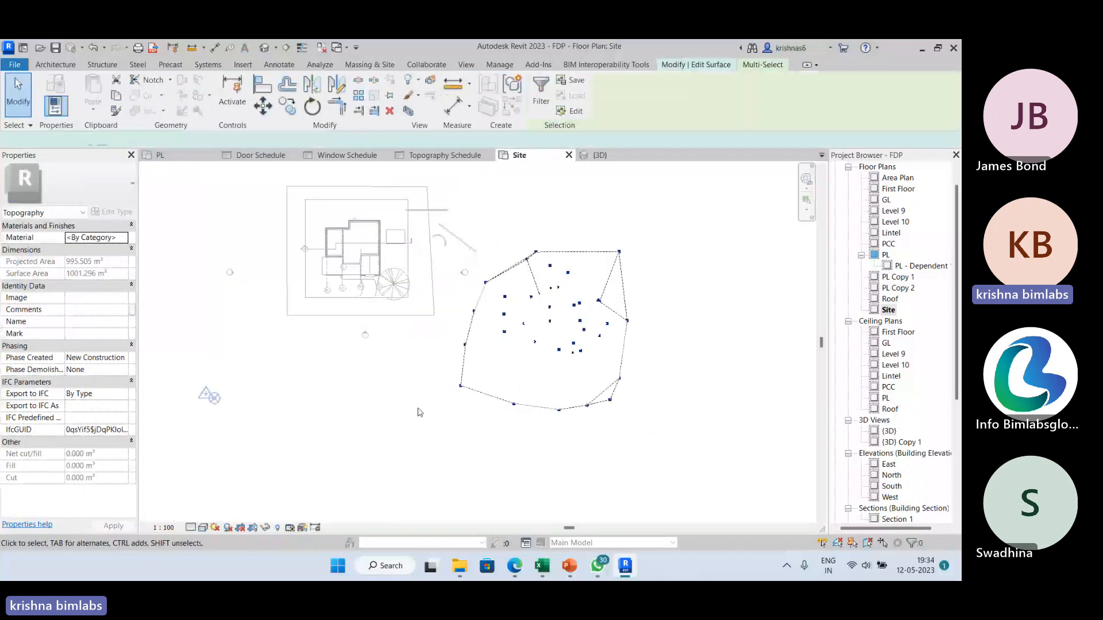
pyautogui.click(148, 140)
pyautogui.write('0')
pyautogui.press('Return')
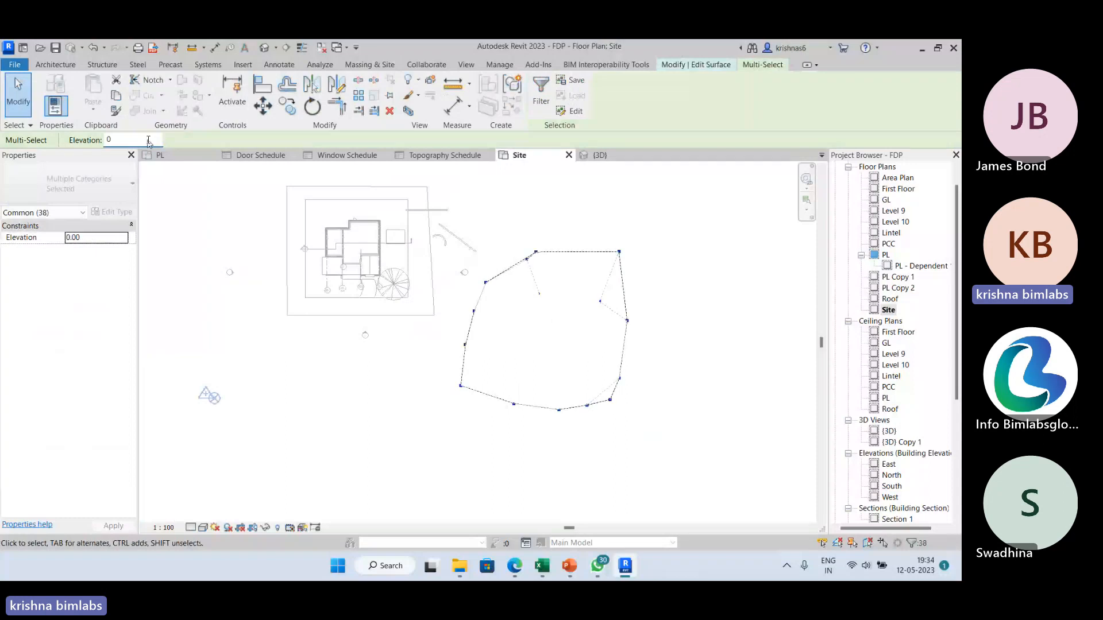
pyautogui.click(593, 223)
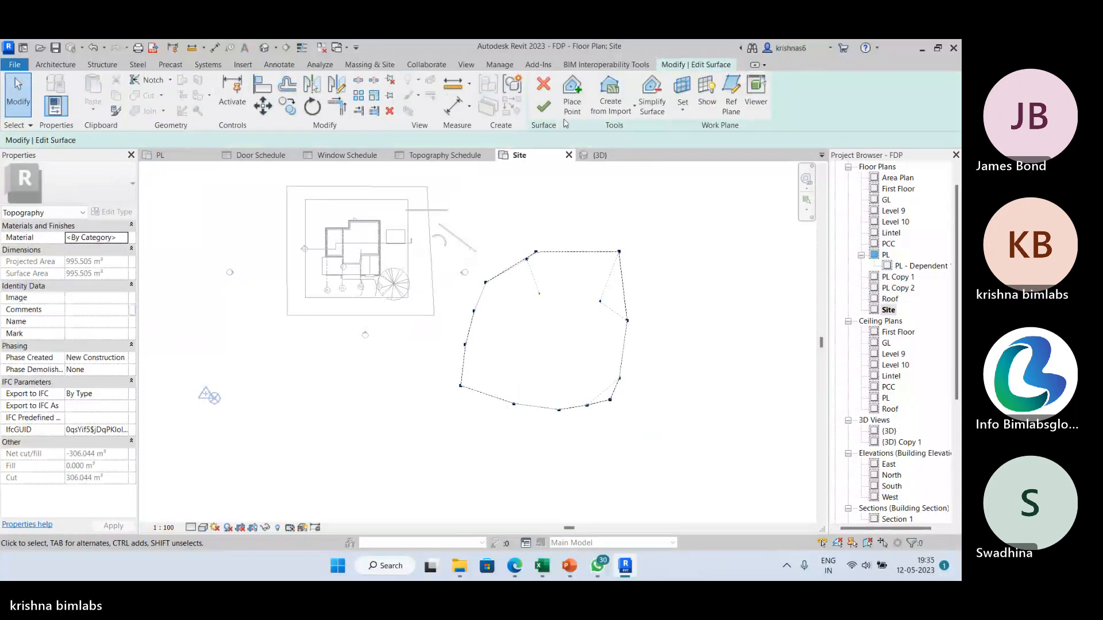
pyautogui.click(543, 106)
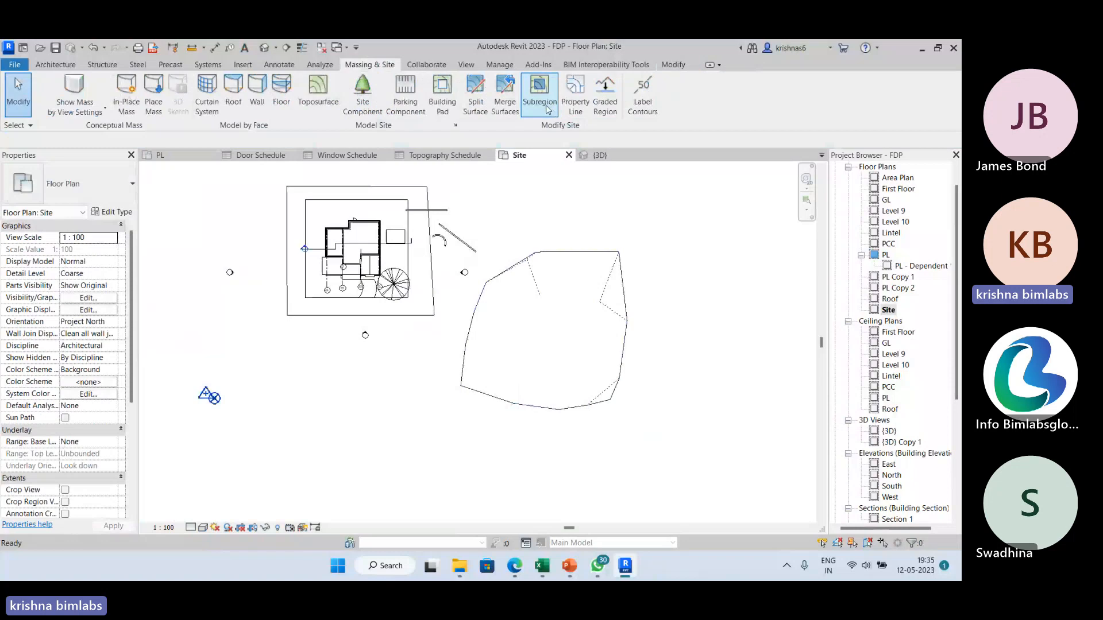
# Step: Hide the original sloped toposurface element in the 3D view
pyautogui.click(600, 155)
pyautogui.click(772, 208)
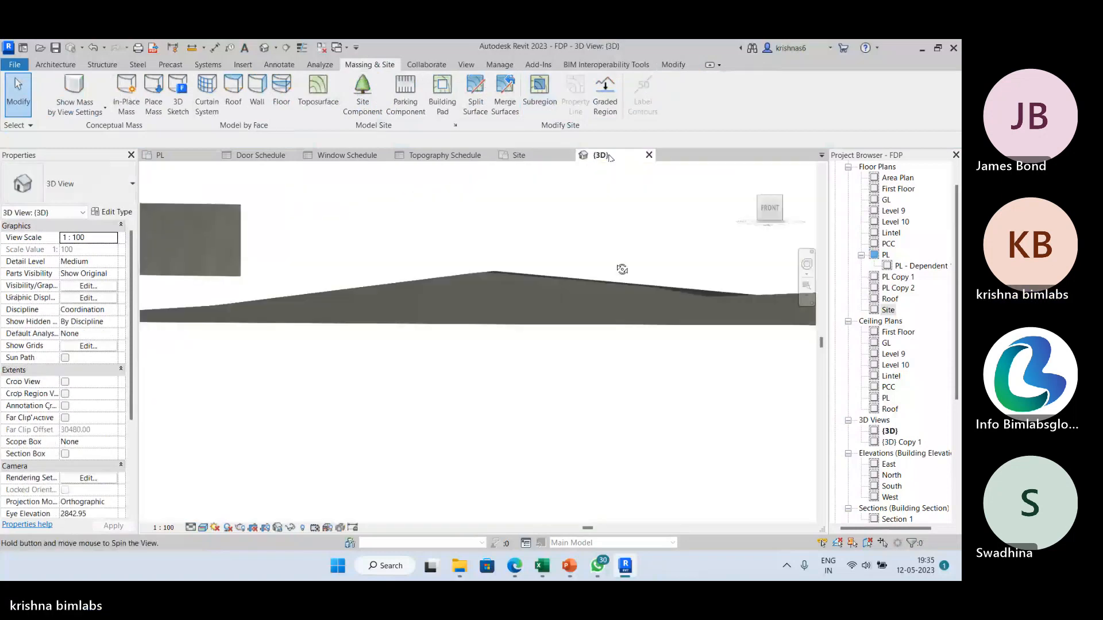
pyautogui.click(542, 289)
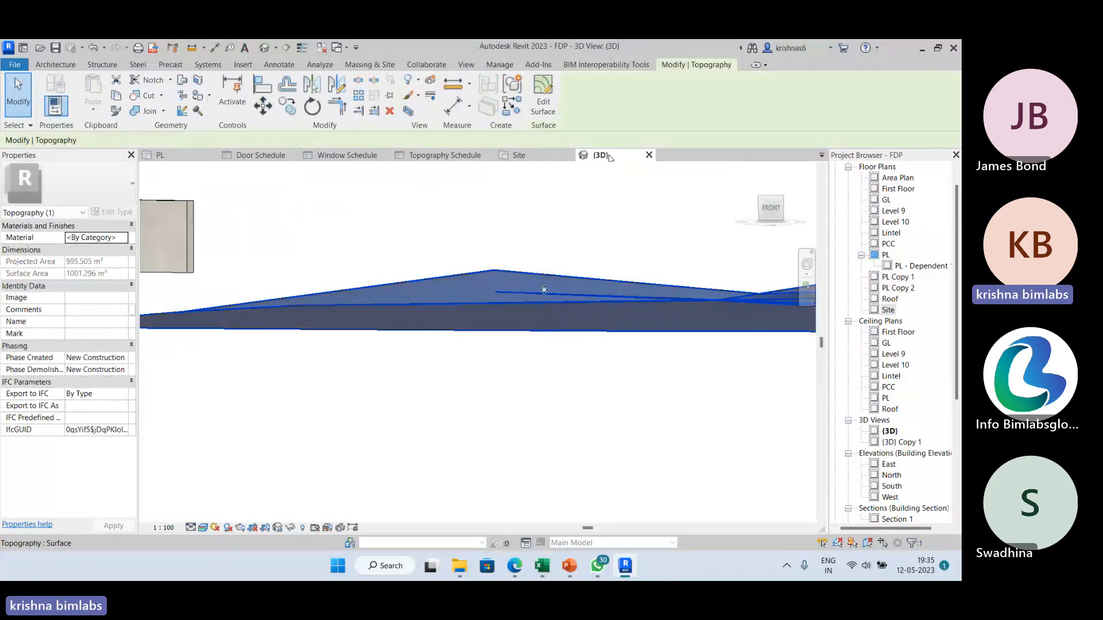
pyautogui.rightClick(544, 289)
pyautogui.moveTo(661, 288)
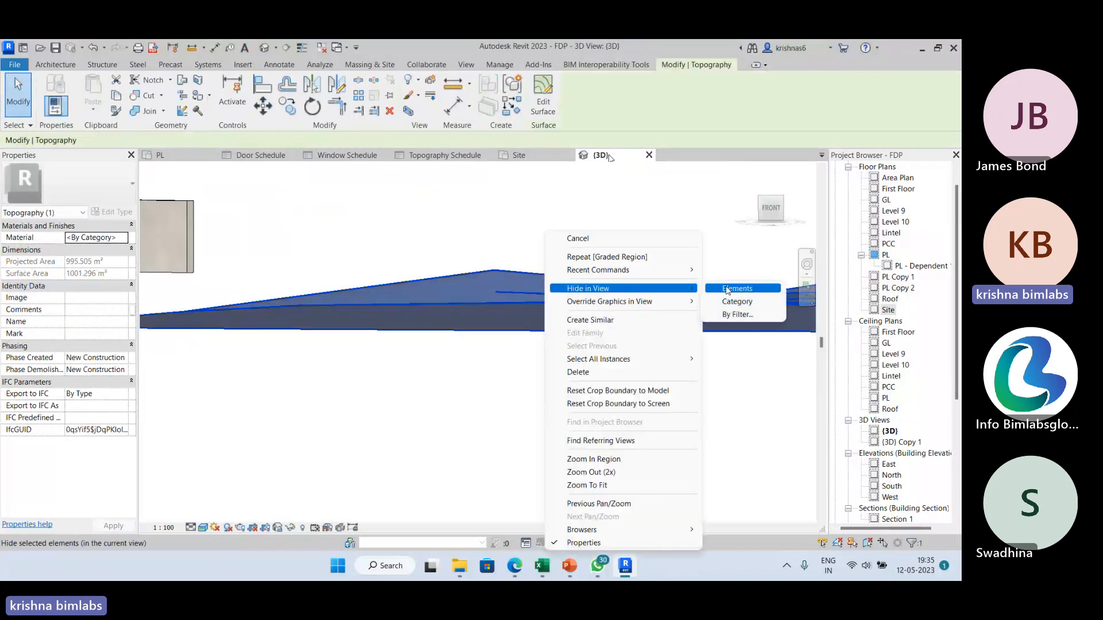
pyautogui.click(726, 288)
# Step: Check the graded surface's cut and fill volumes in its properties and in the Topography Schedule, then close the schedule
pyautogui.keyDown('shift'); pyautogui.moveTo(740, 289); pyautogui.dragTo(658, 346, button='middle'); pyautogui.keyUp('shift')
pyautogui.click(677, 379)
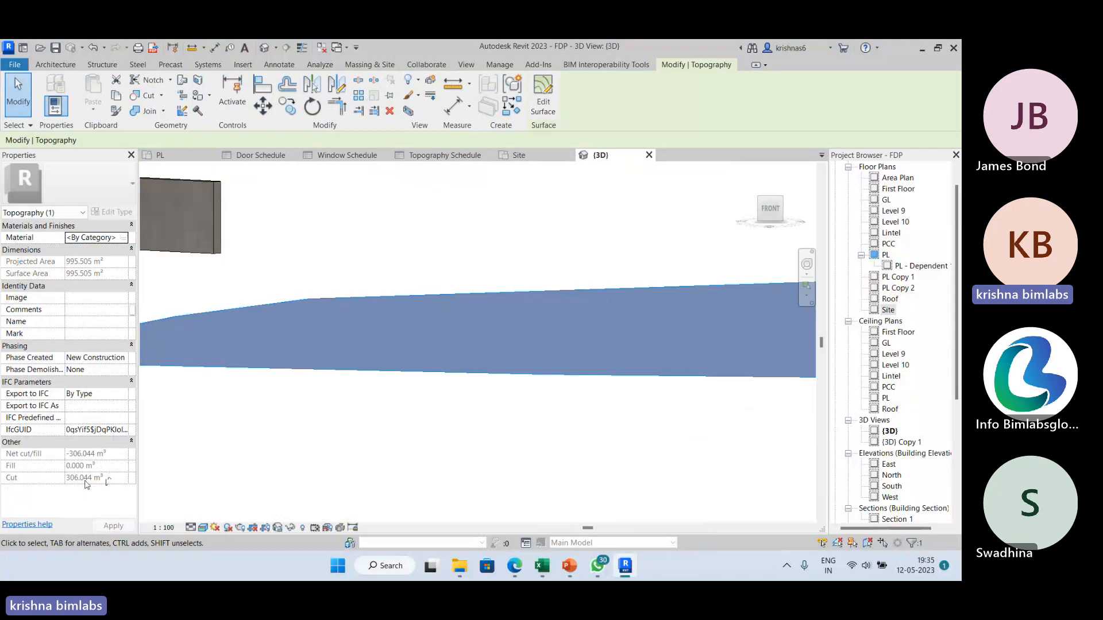
pyautogui.click(419, 153)
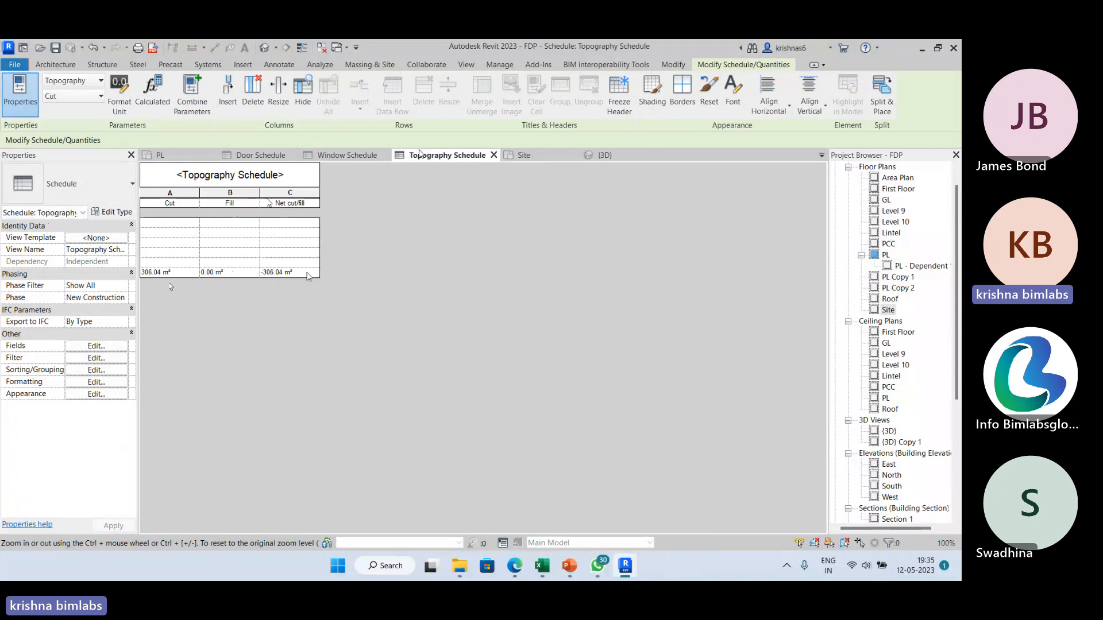
pyautogui.click(494, 155)
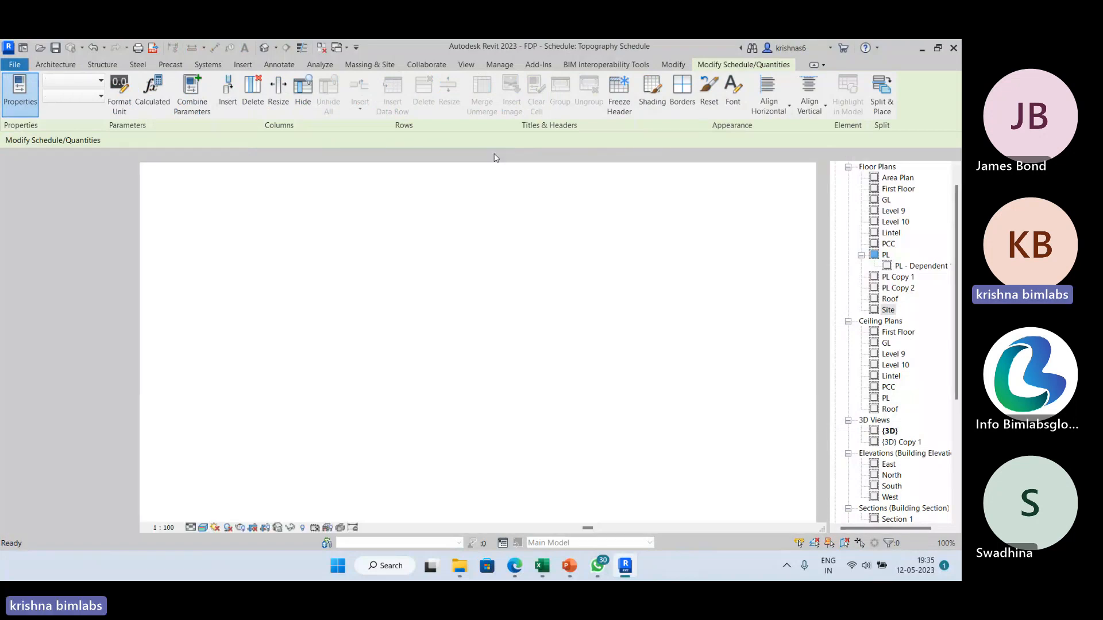
pyautogui.click(367, 155)
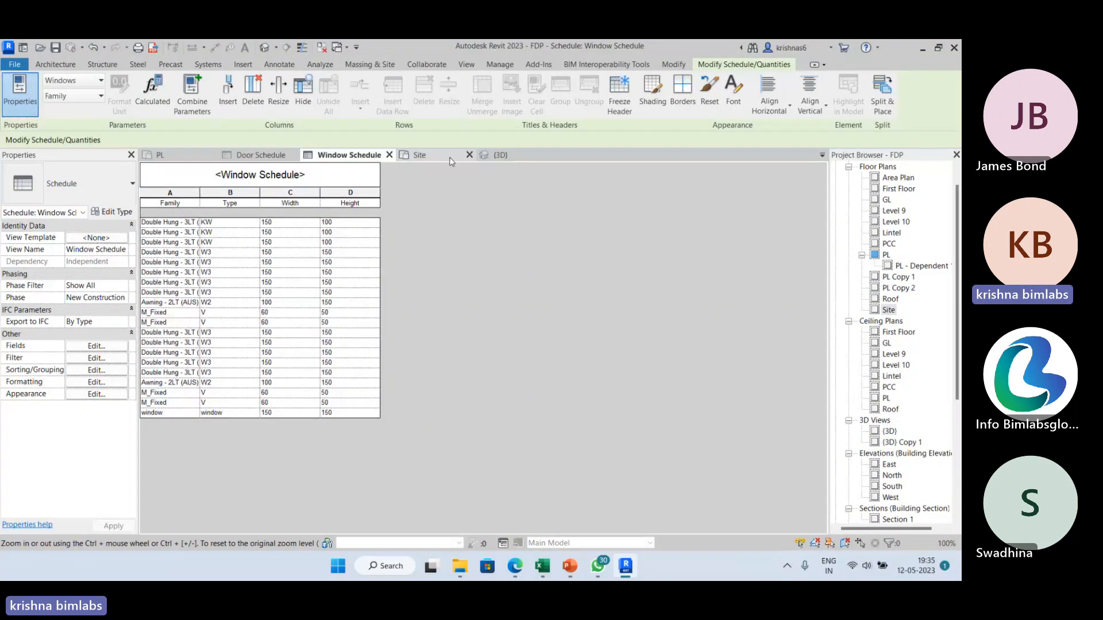
pyautogui.click(466, 65)
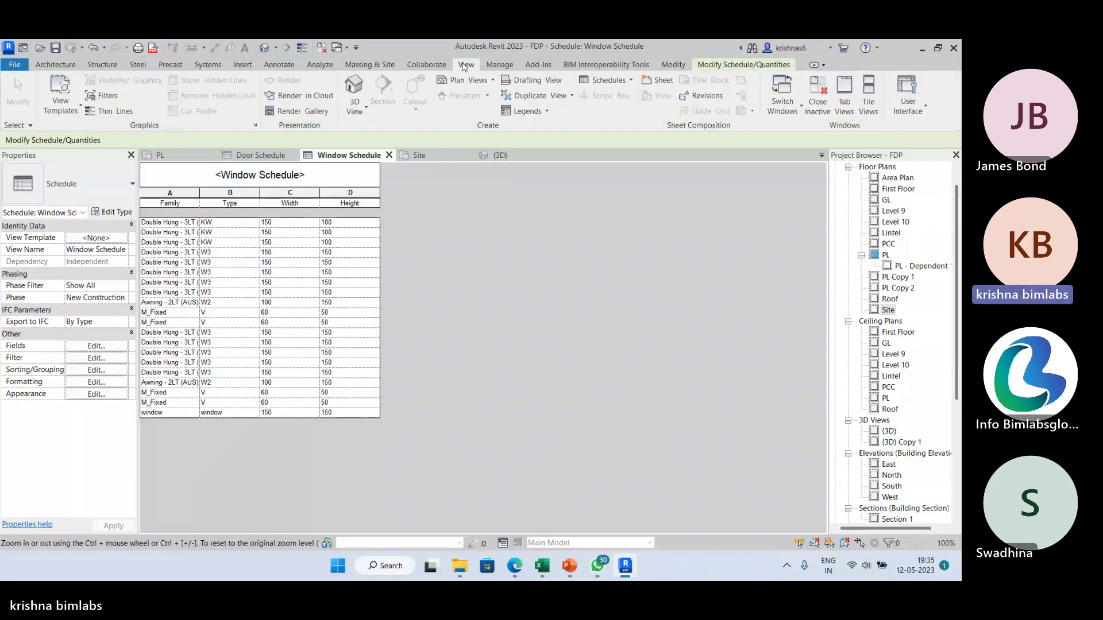
pyautogui.click(619, 81)
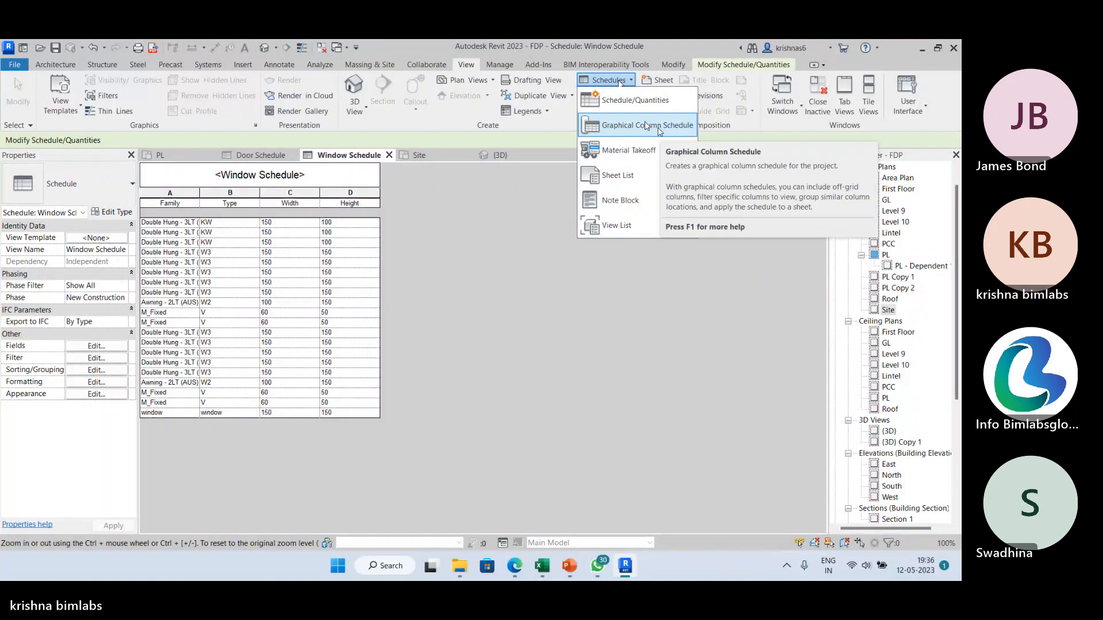
pyautogui.click(652, 151)
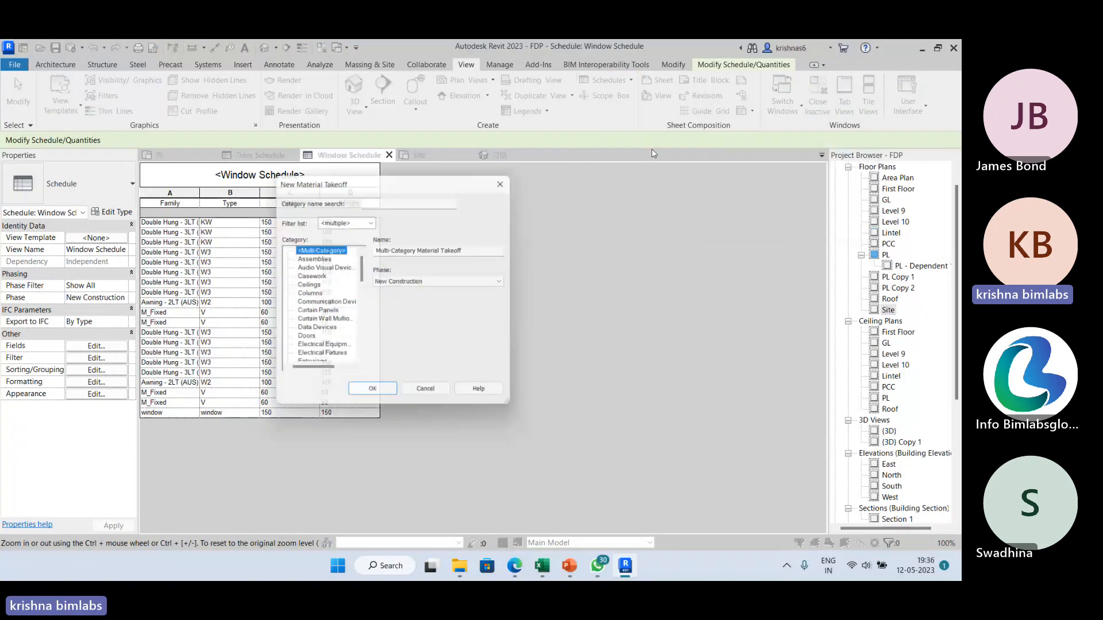
pyautogui.moveTo(461, 182); pyautogui.dragTo(651, 177)
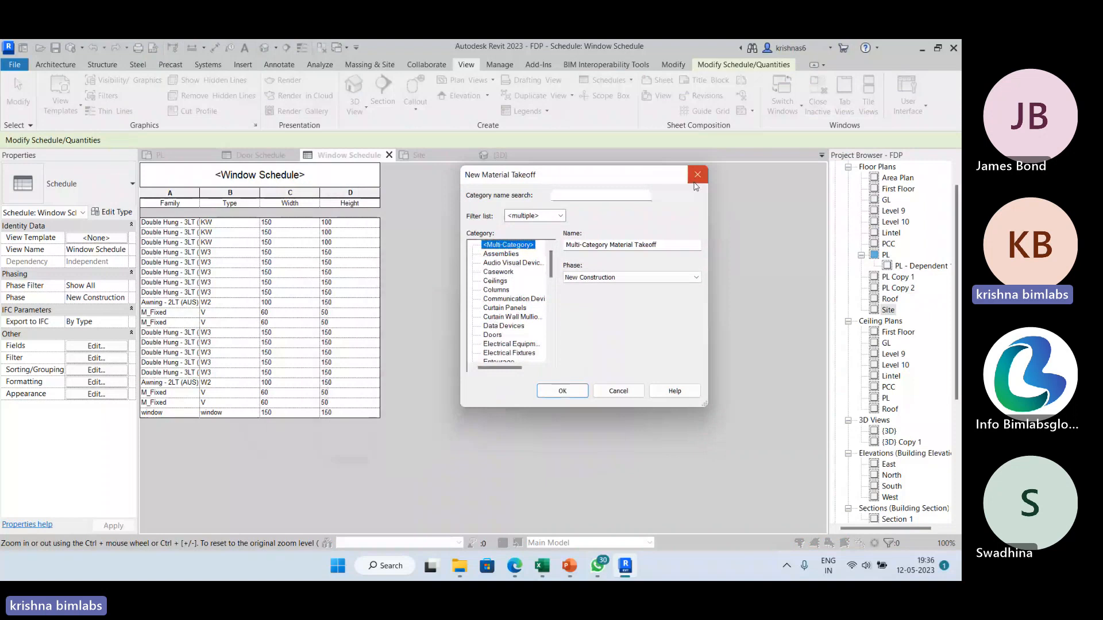
pyautogui.click(697, 175)
# Step: Start a new Doors schedule and review the fields available for it
pyautogui.click(606, 79)
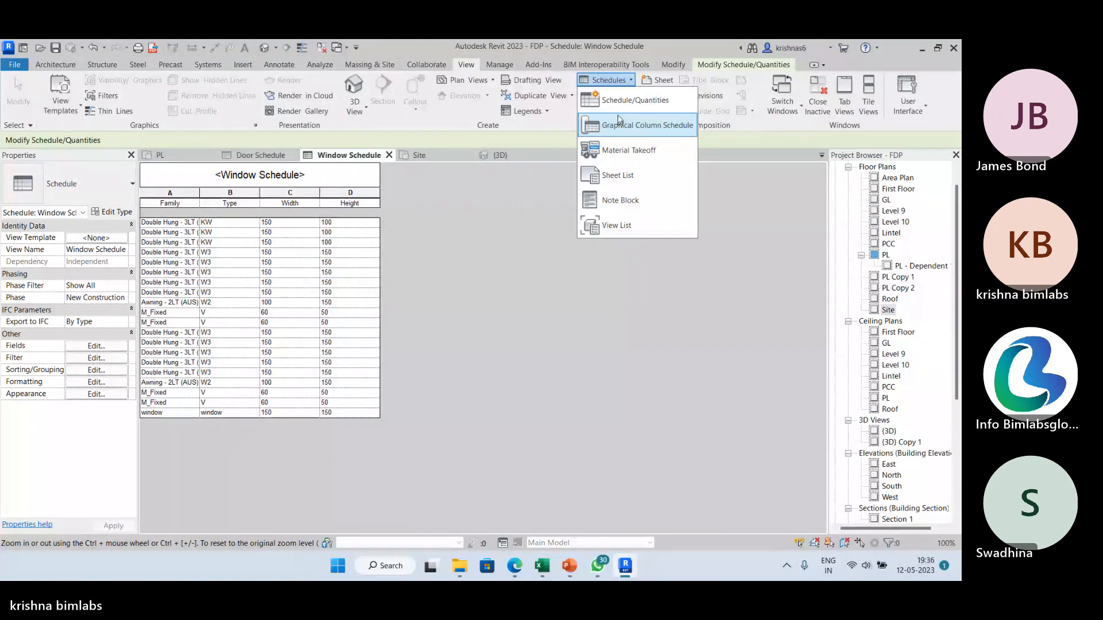
pyautogui.click(626, 100)
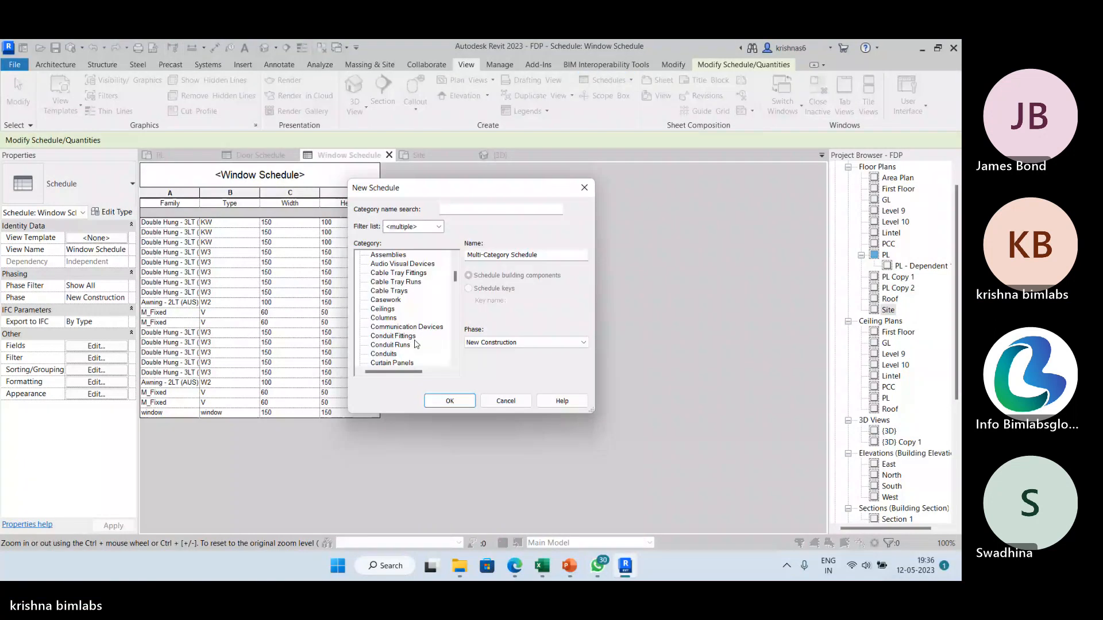
pyautogui.scroll(-3, 416, 344)
pyautogui.click(402, 336)
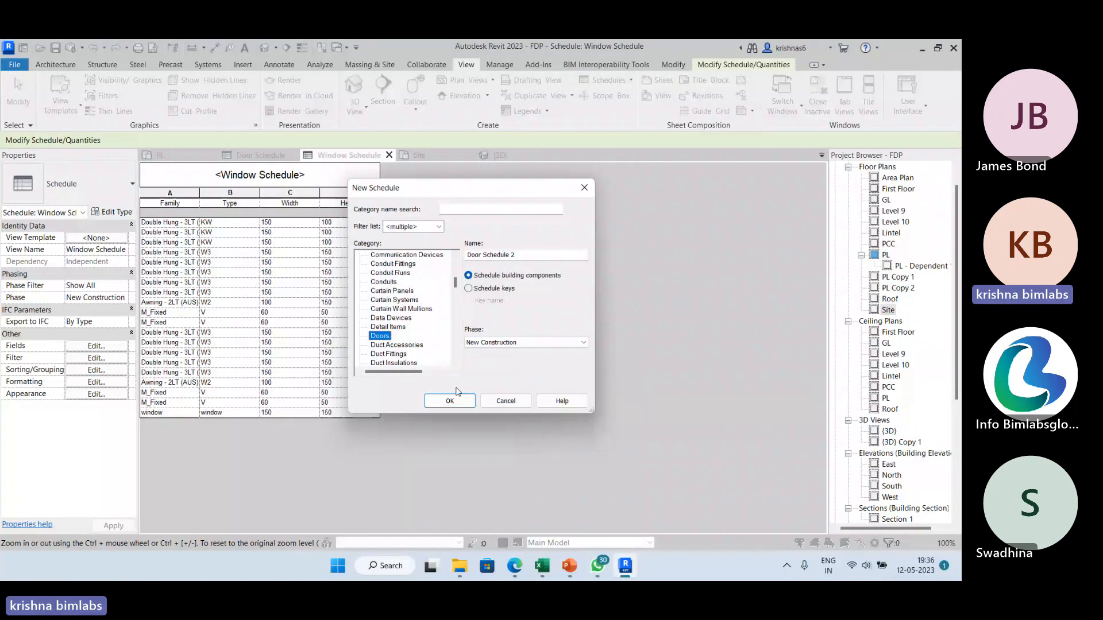
pyautogui.click(460, 401)
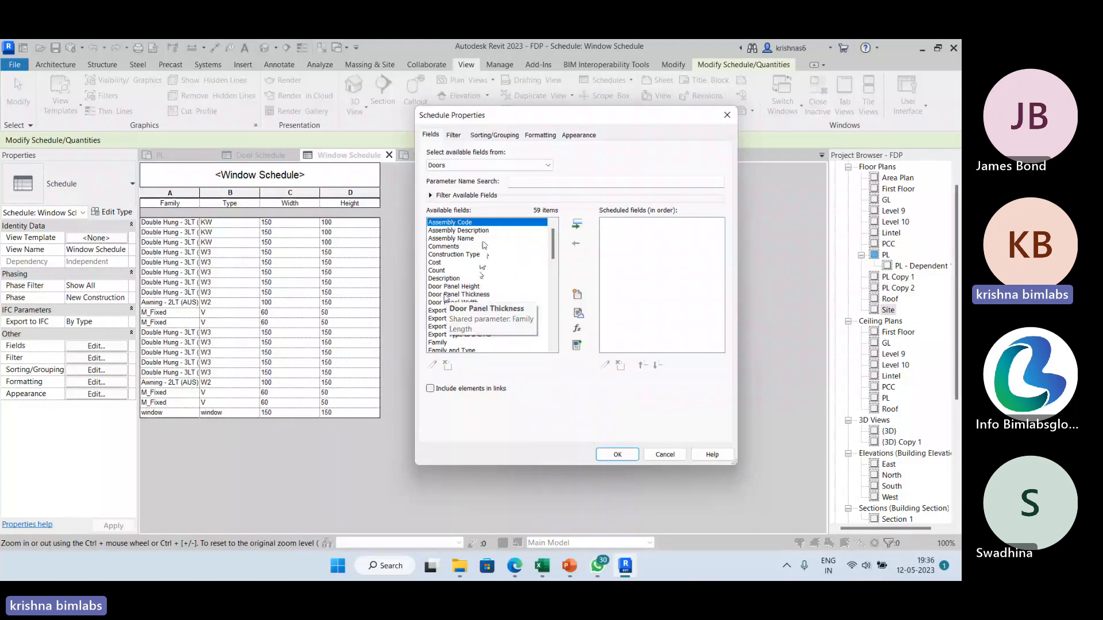
pyautogui.scroll(-1, 454, 310)
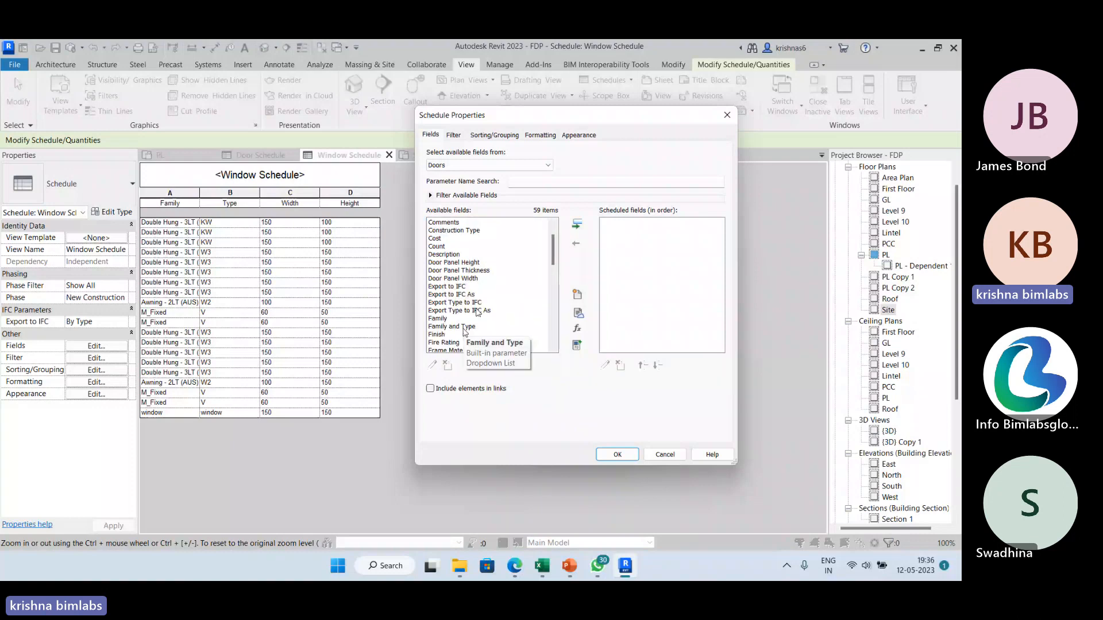
pyautogui.scroll(-2, 466, 331)
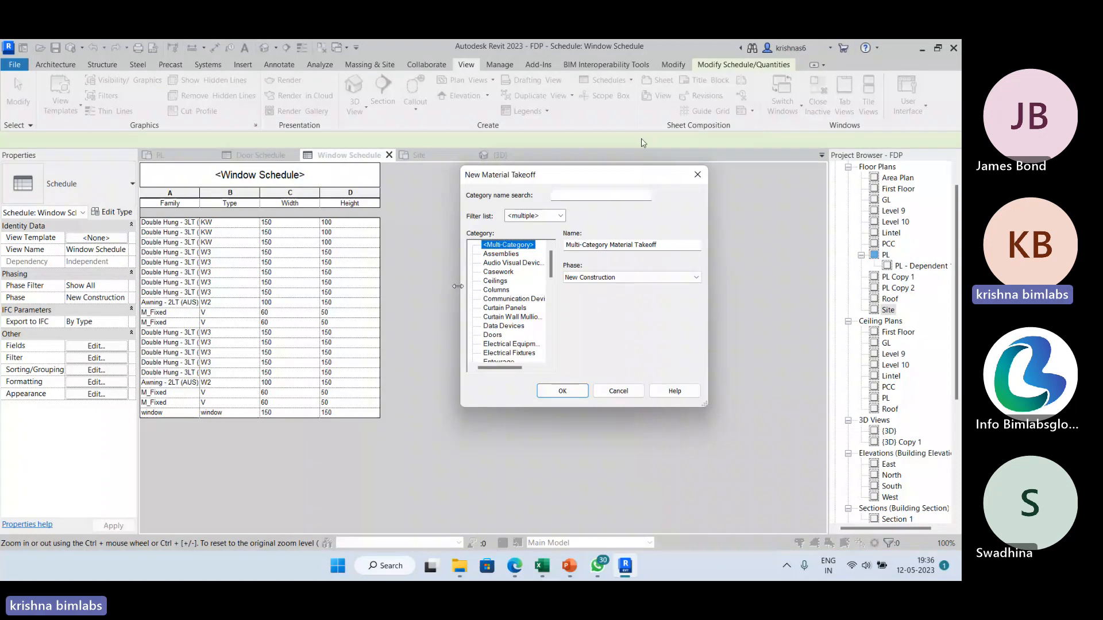
pyautogui.moveTo(458, 286); pyautogui.dragTo(400, 286)
pyautogui.scroll(-10, 471, 280)
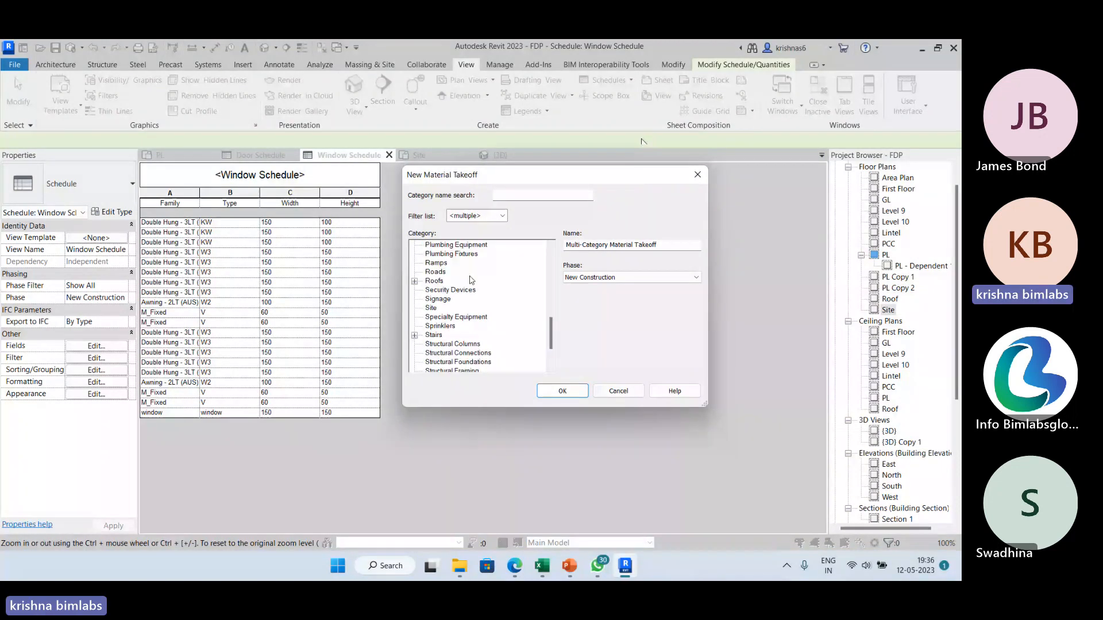
pyautogui.scroll(-2, 470, 279)
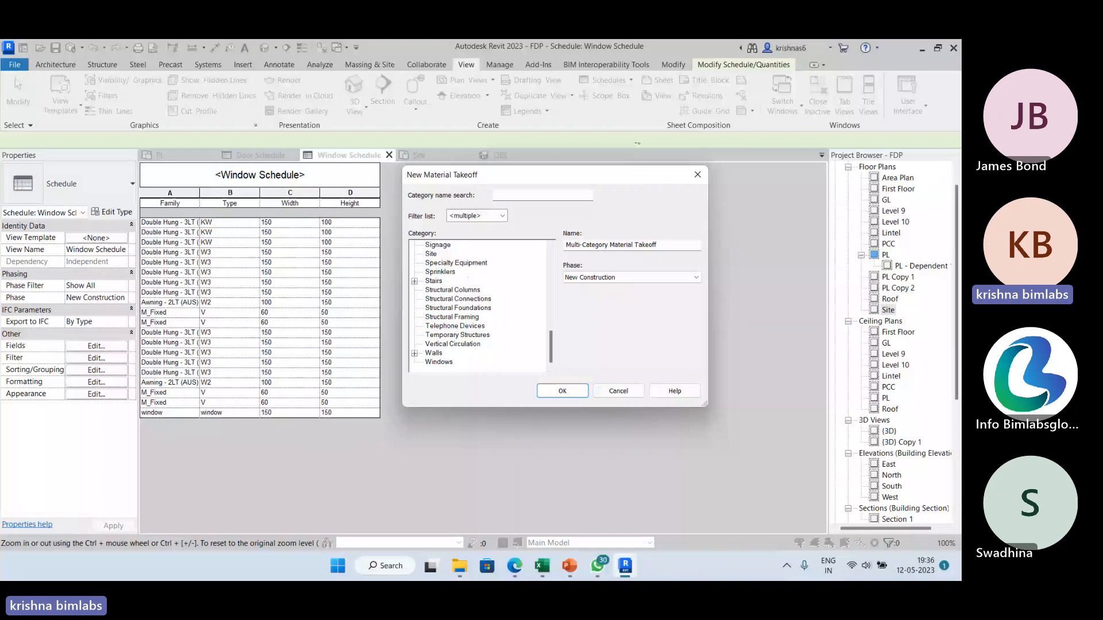
pyautogui.click(433, 352)
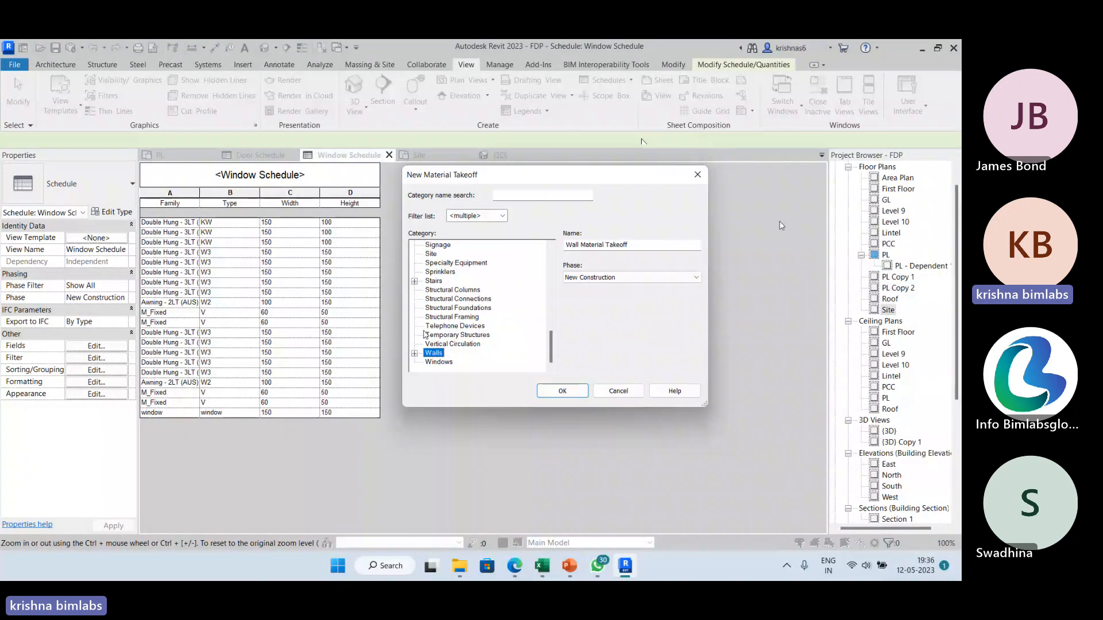
pyautogui.click(697, 174)
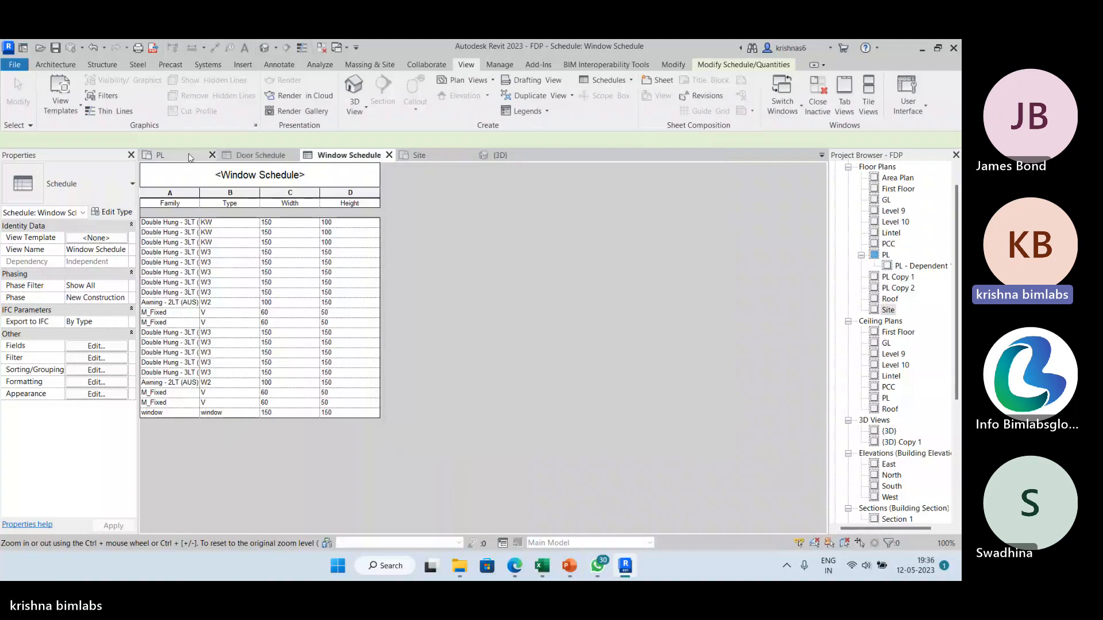
# Step: In the PL floor plan, examine the layer materials and thicknesses of the kitchen side's outer wall type, WALL 23cm
pyautogui.click(190, 157)
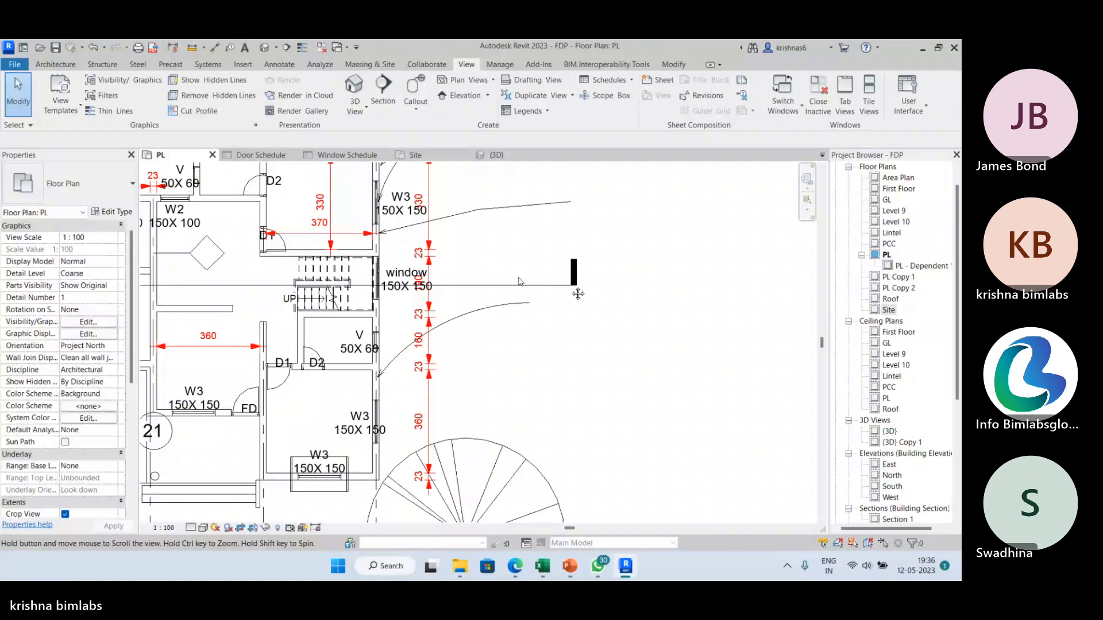
pyautogui.moveTo(746, 307); pyautogui.dragTo(750, 305, button='middle')
pyautogui.click(264, 304)
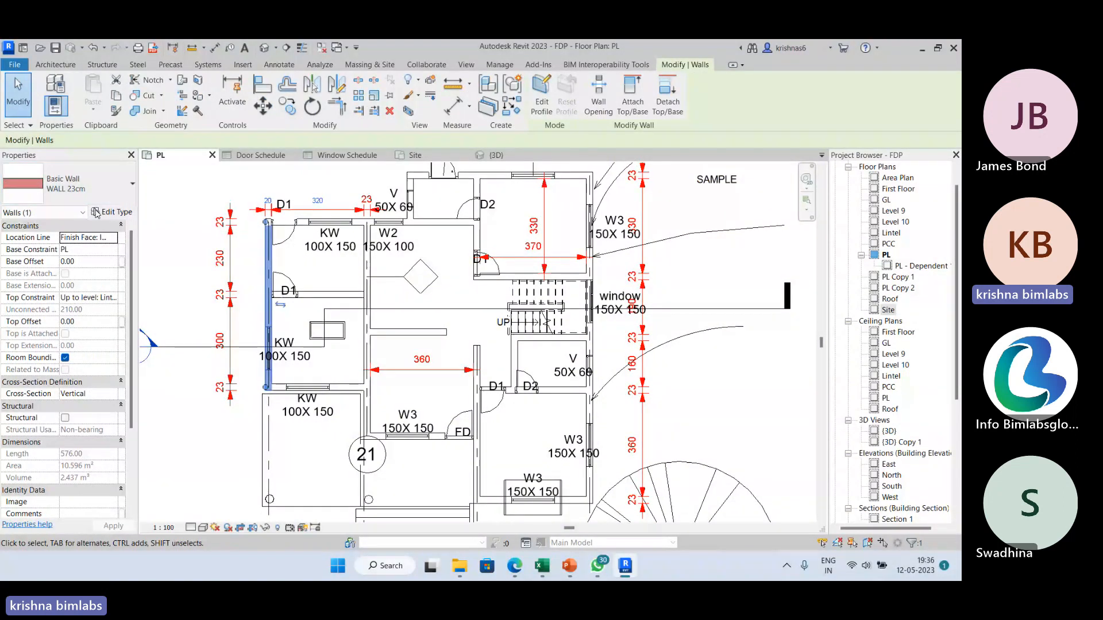
pyautogui.click(96, 213)
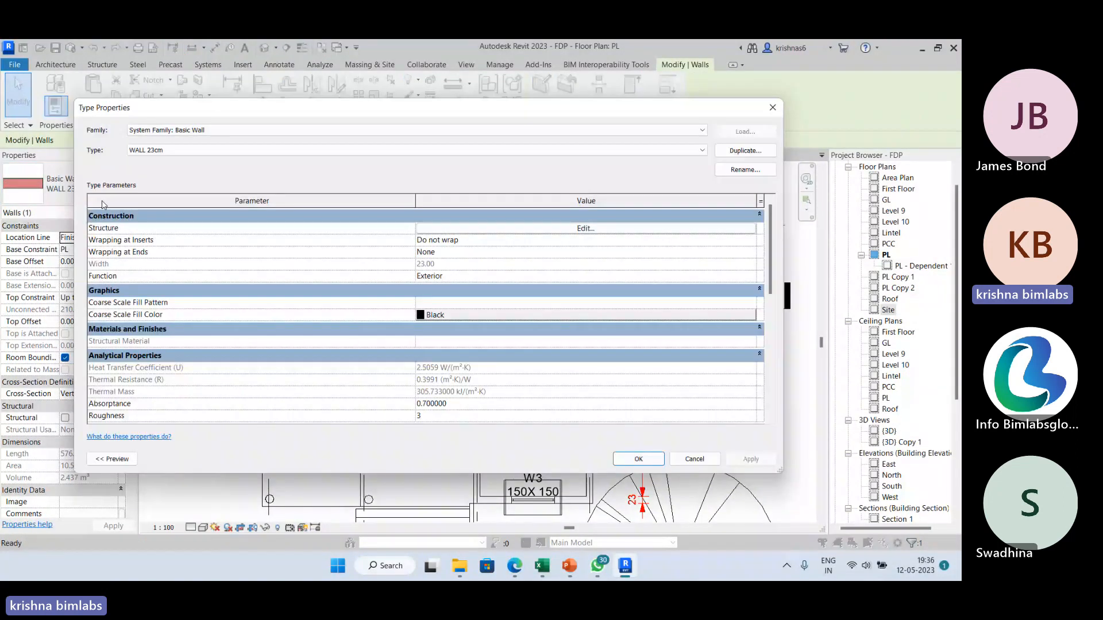
pyautogui.click(583, 229)
pyautogui.moveTo(516, 115); pyautogui.dragTo(626, 97)
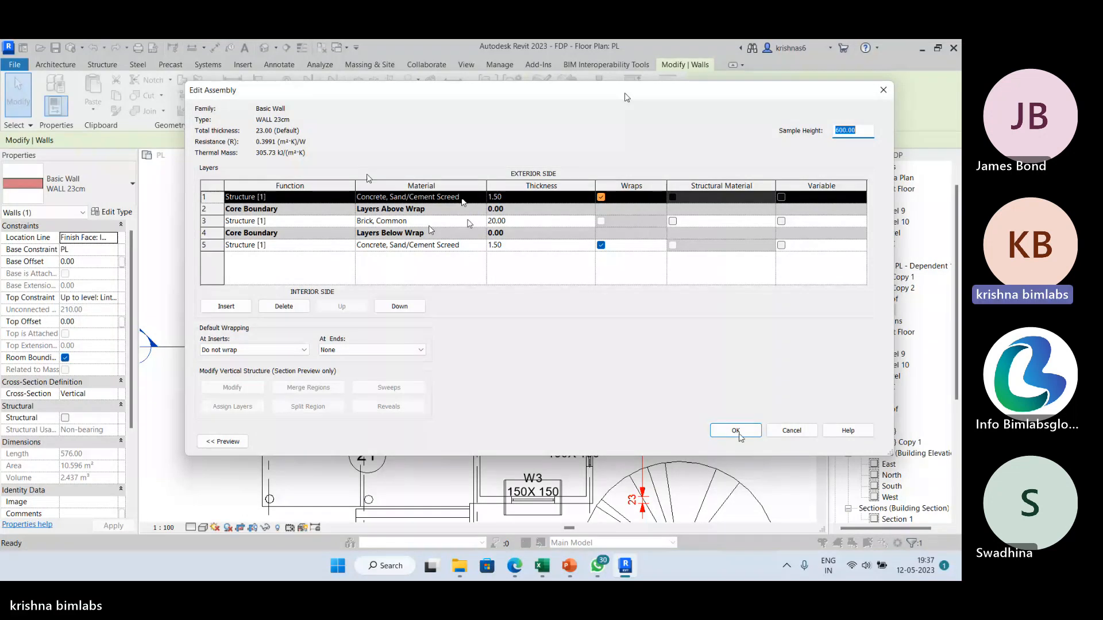
pyautogui.click(737, 432)
pyautogui.click(856, 440)
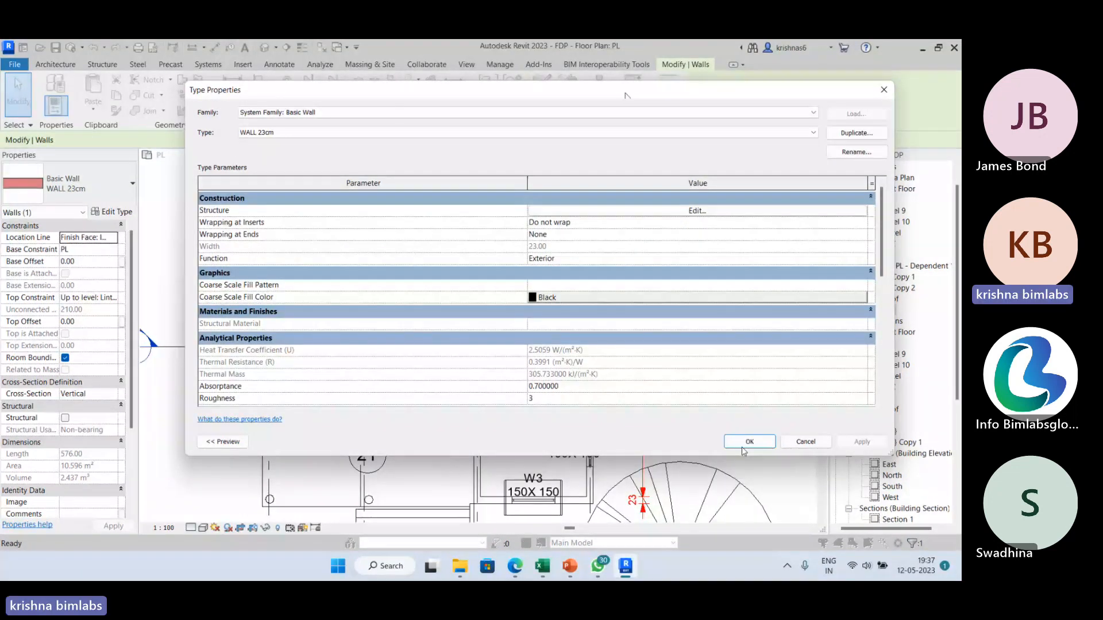
pyautogui.click(747, 442)
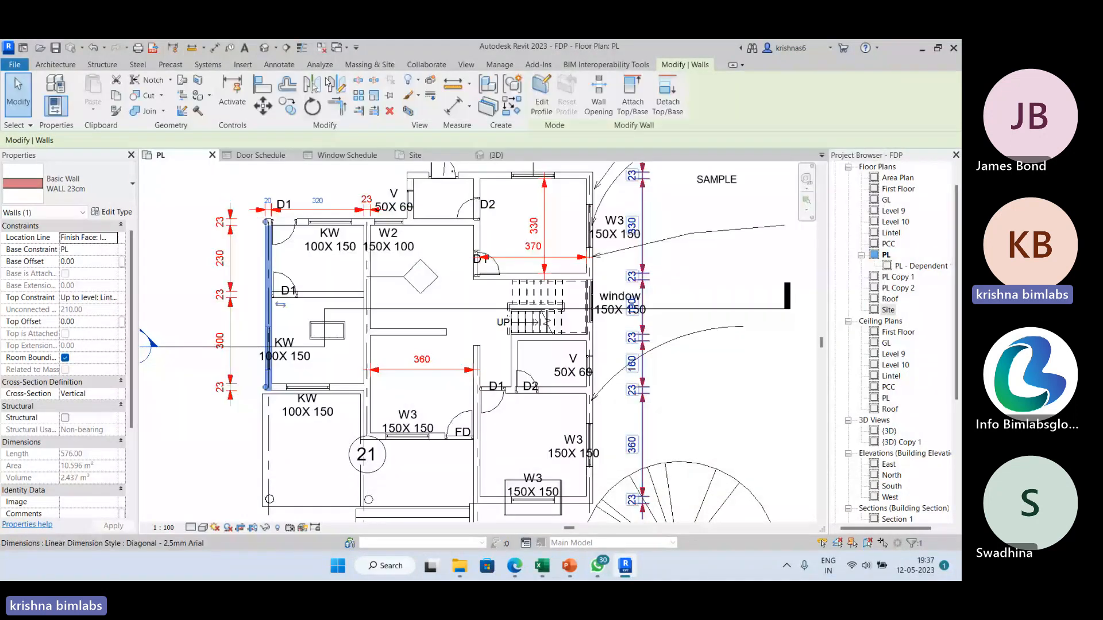
# Step: Create a material takeoff for the Walls category, named Wall Material Takeoff, in the New Construction phase
pyautogui.click(467, 65)
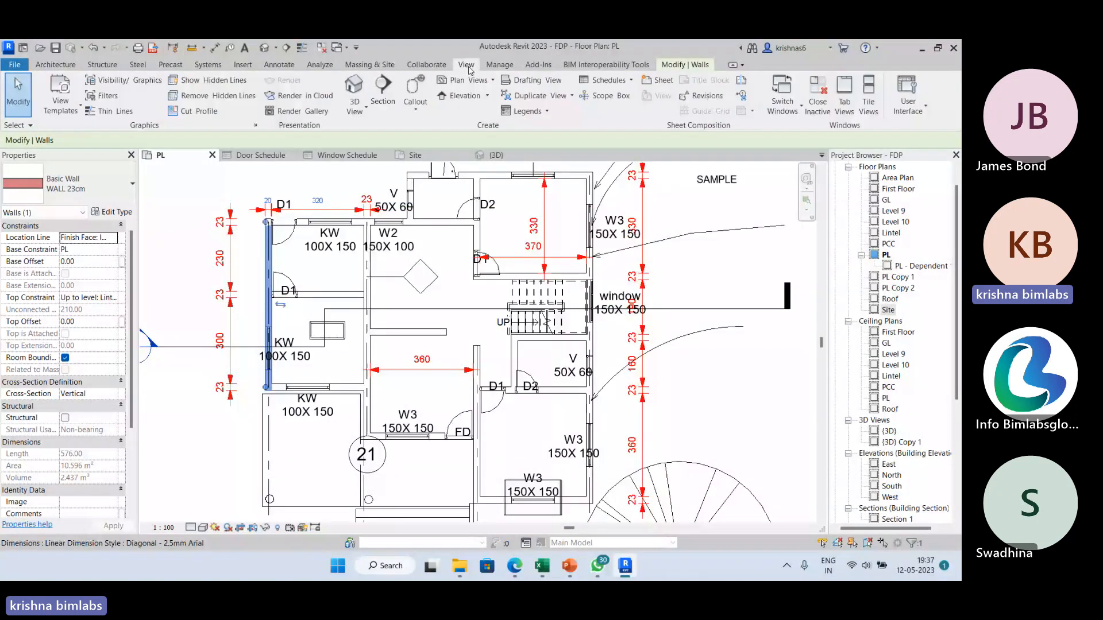
pyautogui.click(609, 80)
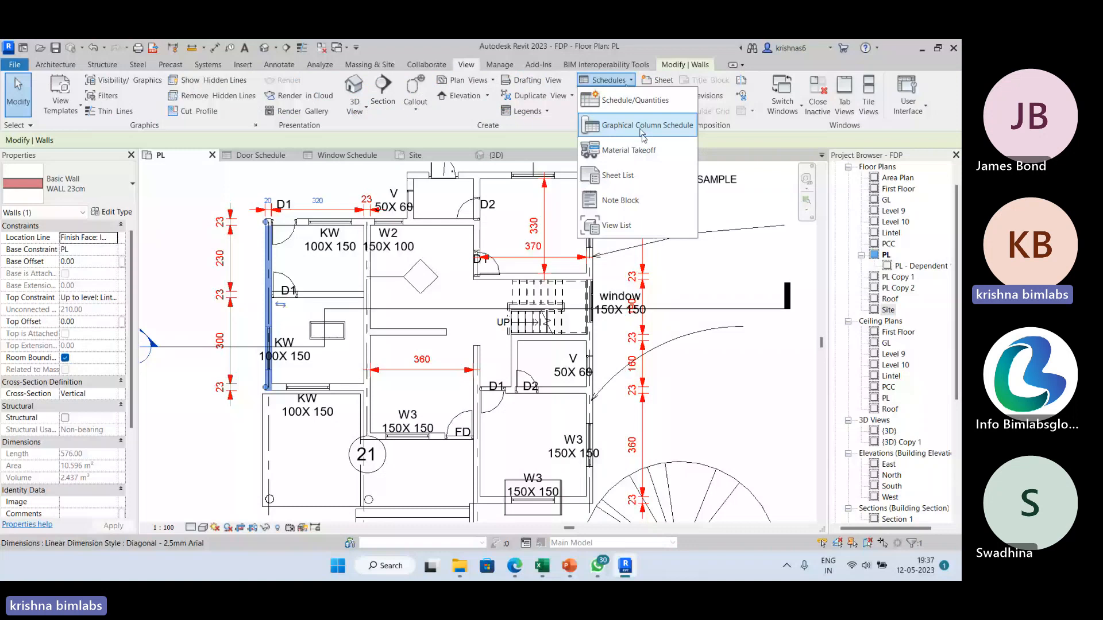
pyautogui.click(629, 150)
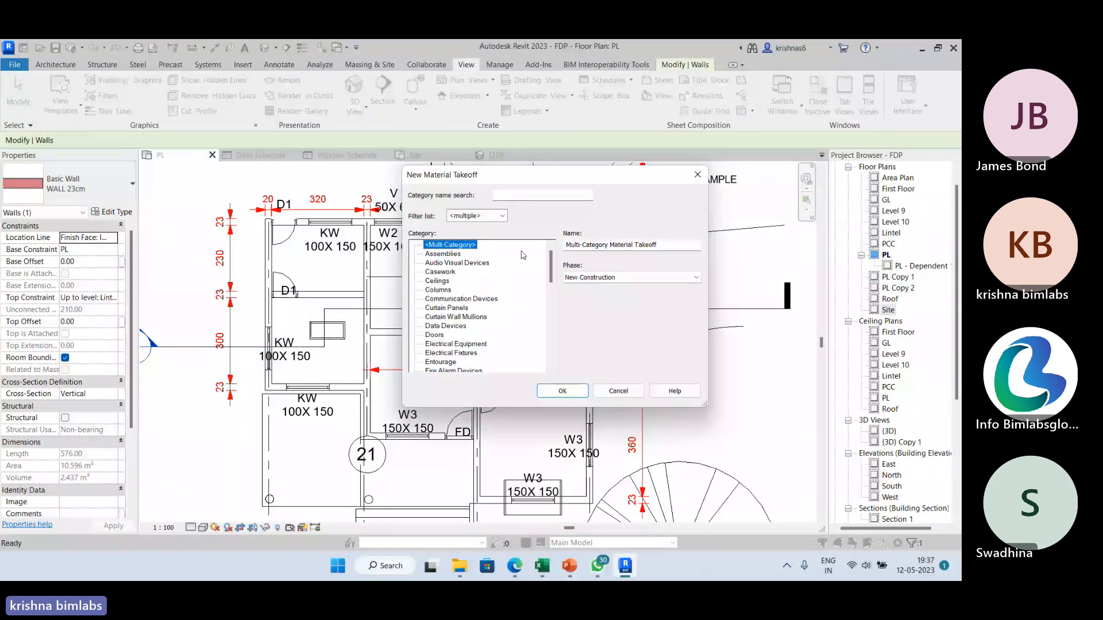
pyautogui.scroll(-12, 522, 255)
pyautogui.click(434, 353)
pyautogui.click(642, 246)
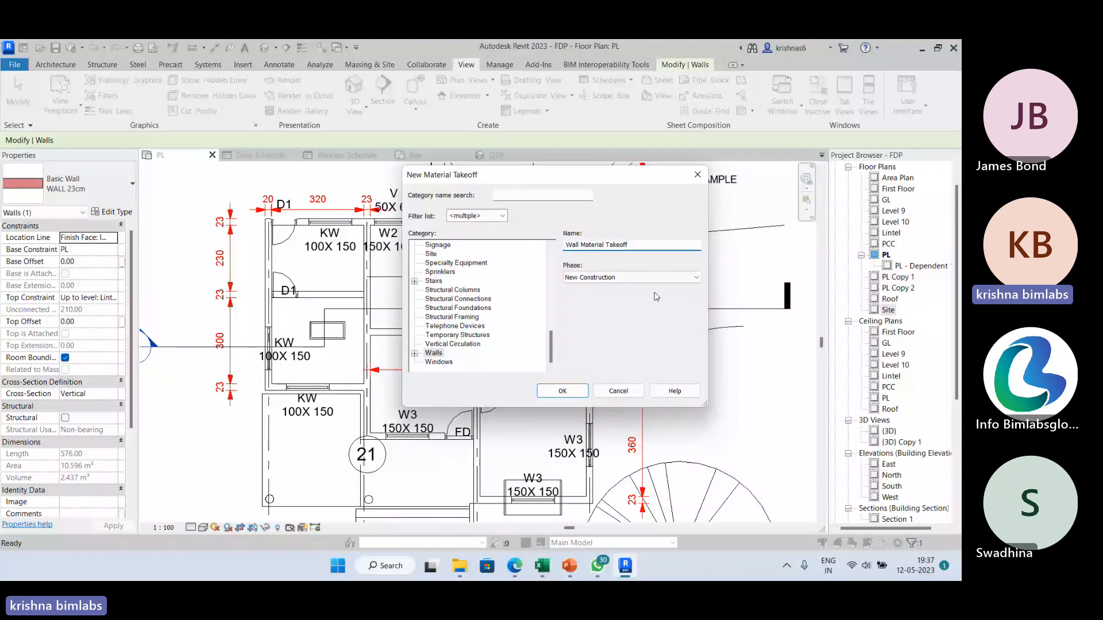
pyautogui.click(558, 392)
pyautogui.click(579, 392)
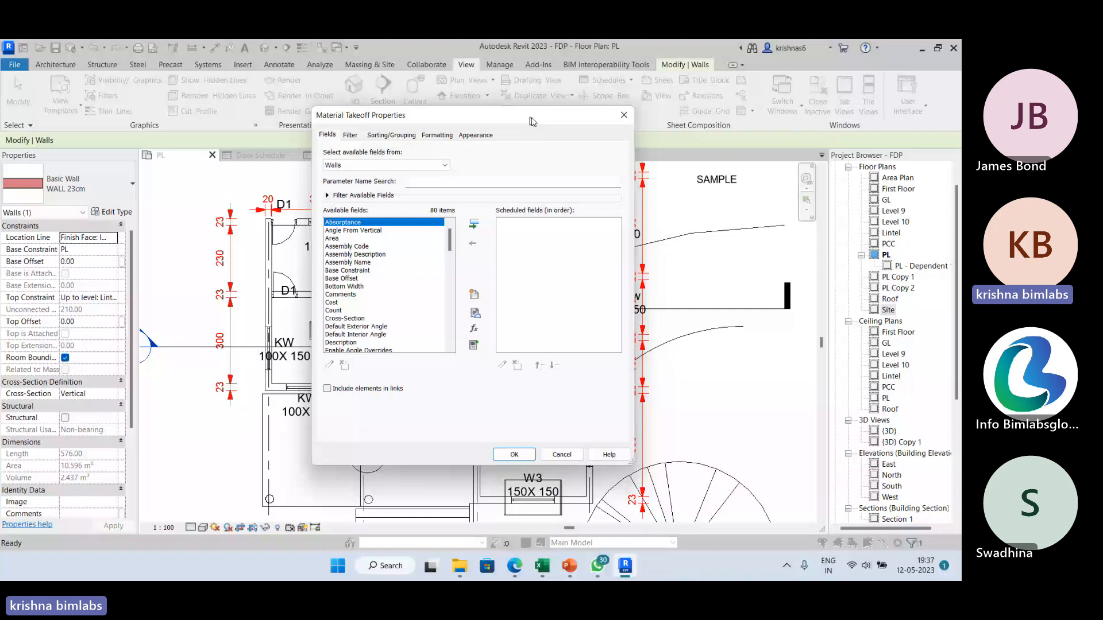
# Step: Add the Material: Name field to the wall material takeoff
pyautogui.moveTo(532, 121); pyautogui.dragTo(549, 113)
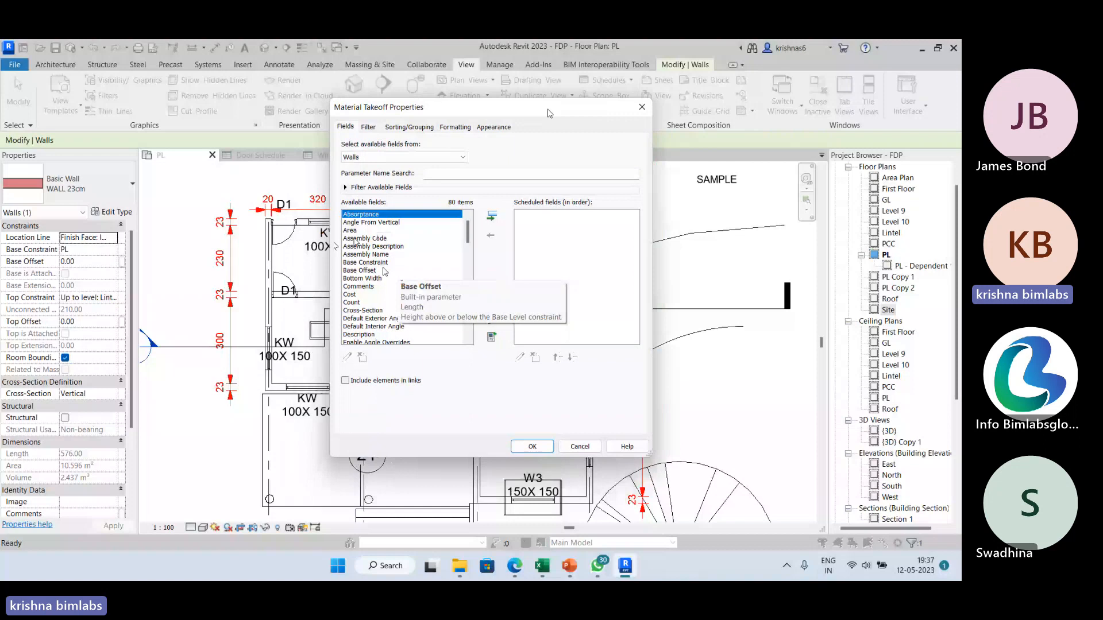
pyautogui.scroll(-2, 374, 273)
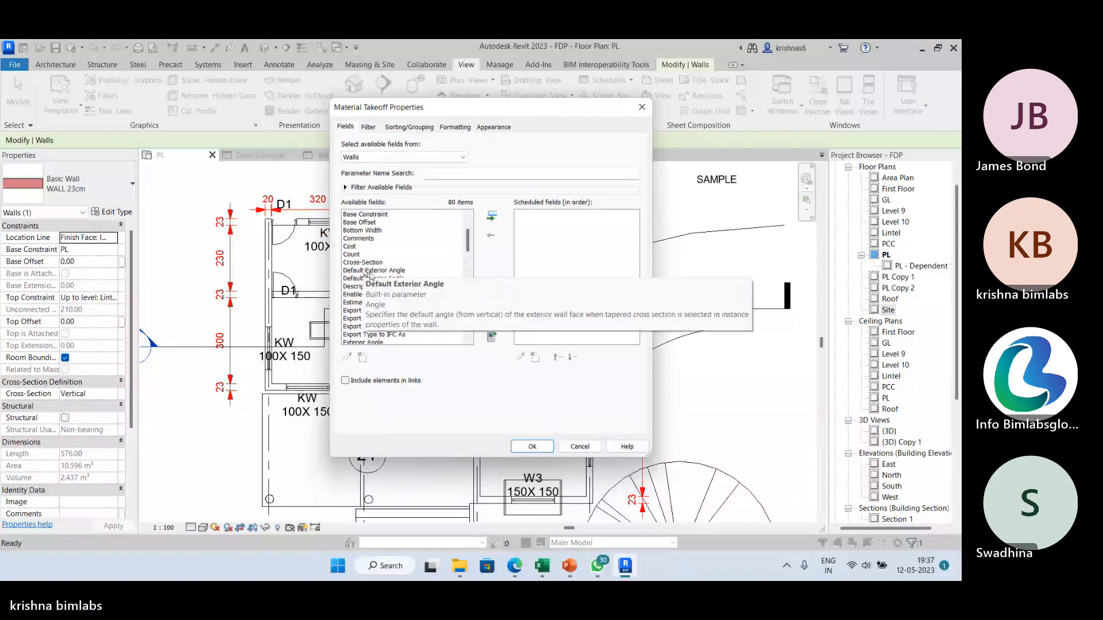
pyautogui.scroll(-8, 379, 272)
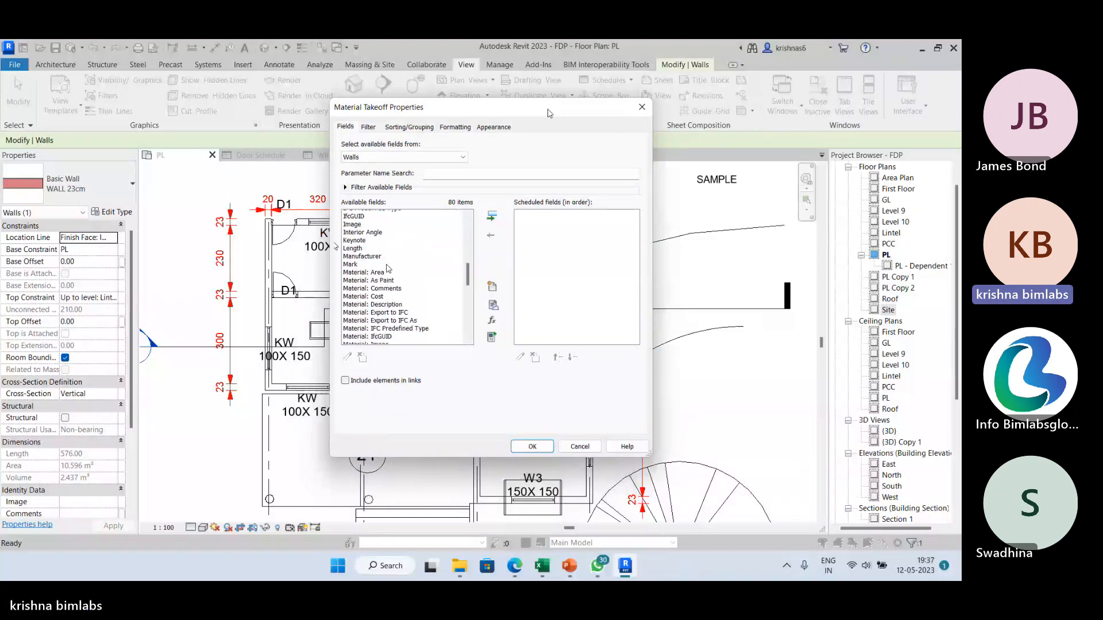
pyautogui.scroll(-1, 388, 273)
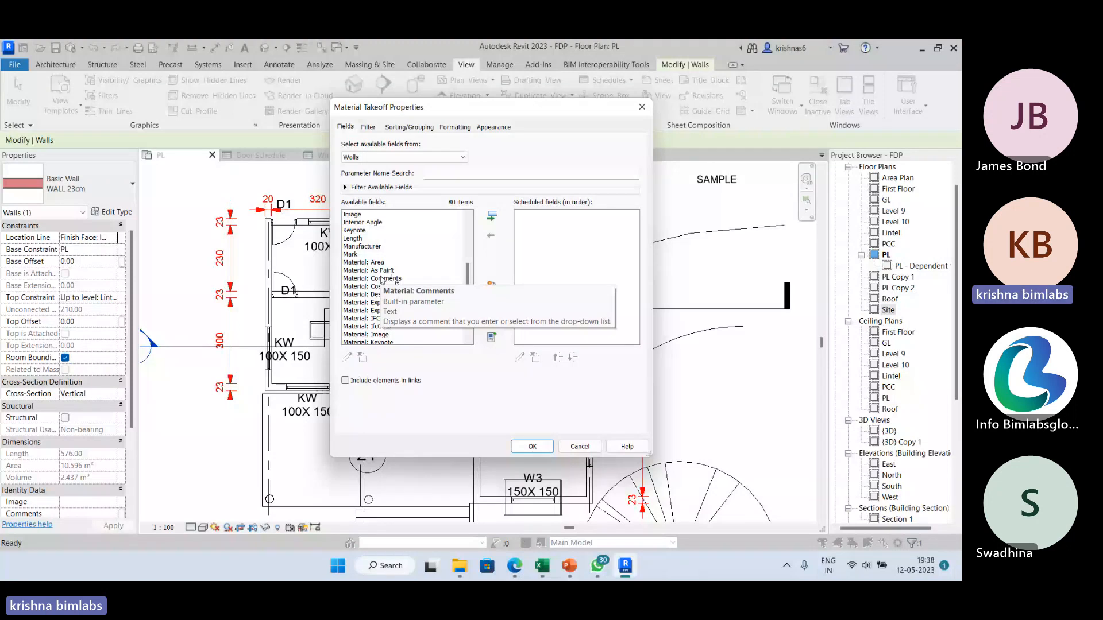
pyautogui.scroll(-2, 384, 322)
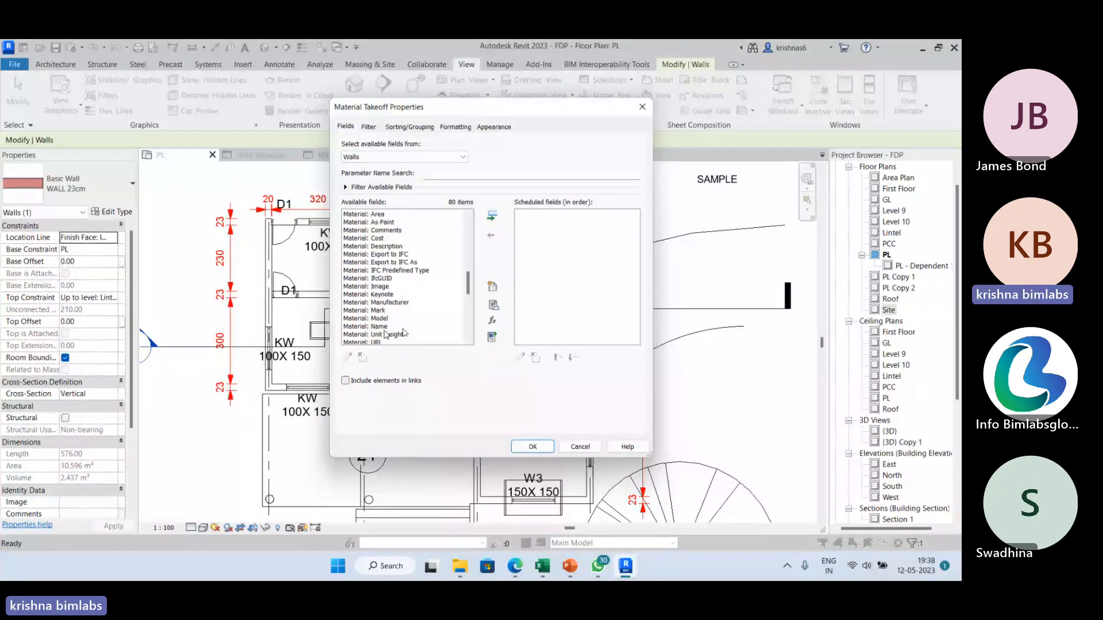
pyautogui.click(382, 327)
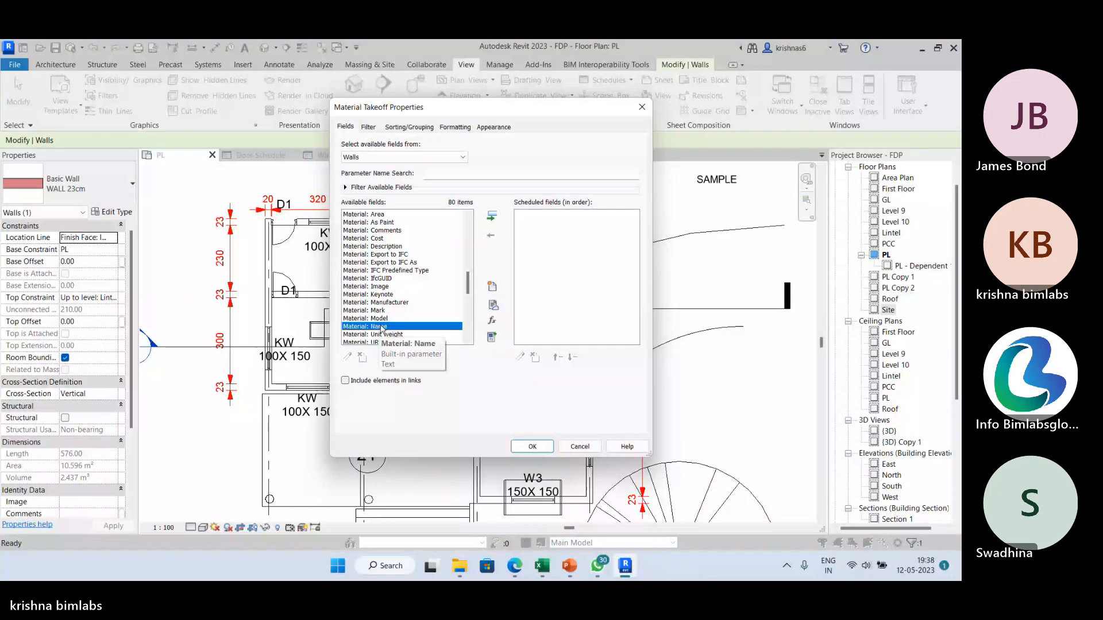
pyautogui.keyDown('ctrl'); pyautogui.click(384, 318); pyautogui.keyUp('ctrl')
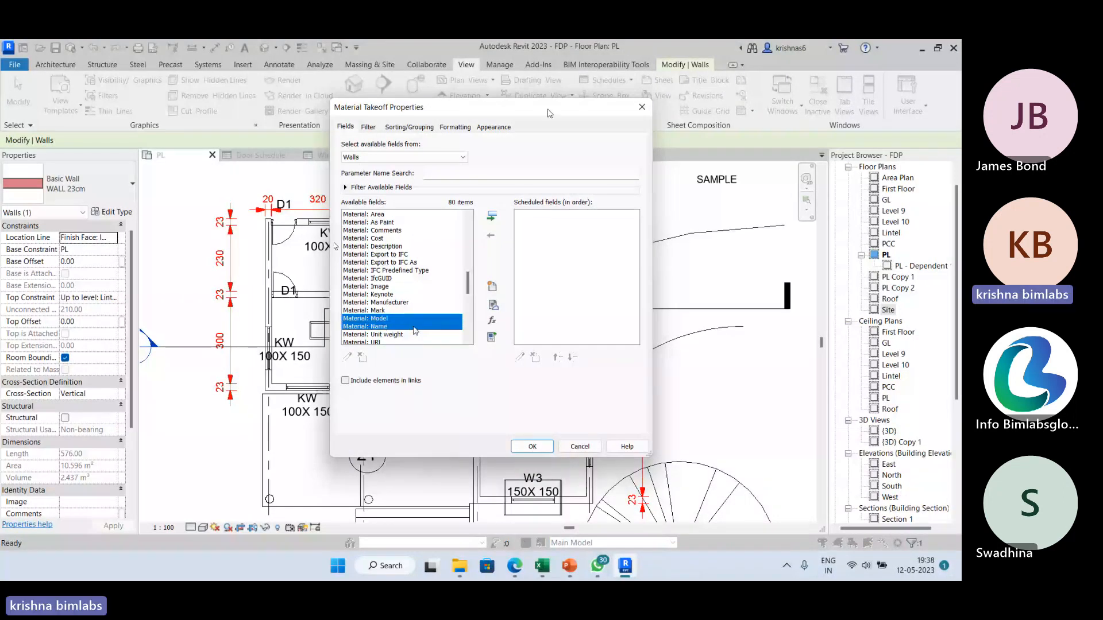
pyautogui.click(493, 216)
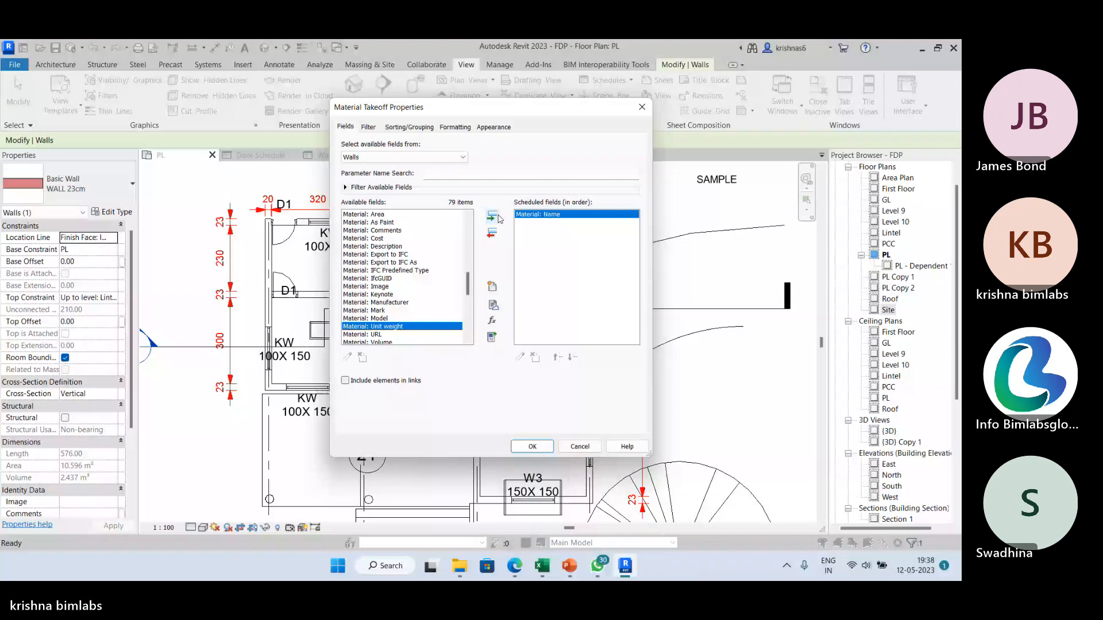
# Step: Add the Family and Type, Material: Area and Material: Cost fields to the wall material takeoff
pyautogui.scroll(8, 398, 293)
pyautogui.scroll(-3, 397, 293)
pyautogui.click(398, 310)
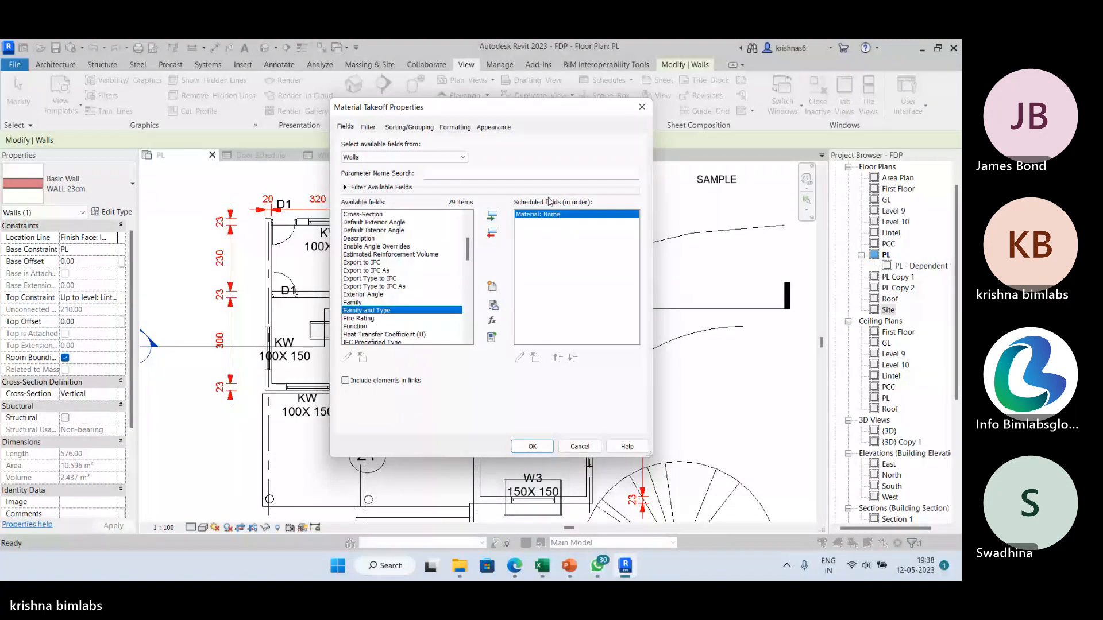
pyautogui.click(493, 217)
pyautogui.scroll(-4, 414, 270)
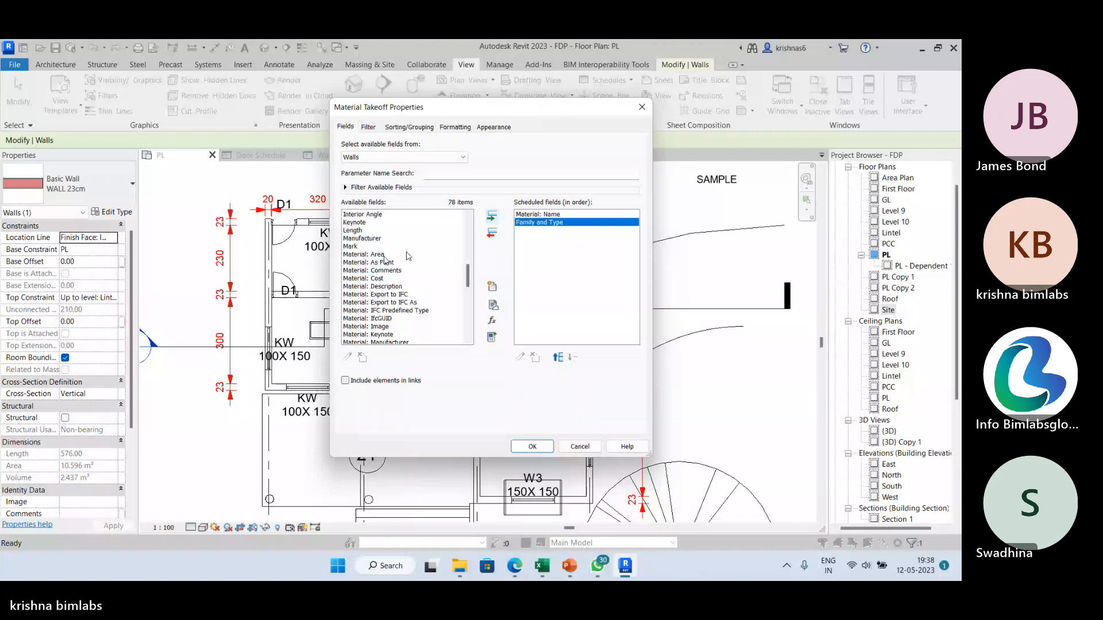
pyautogui.doubleClick(408, 254)
pyautogui.doubleClick(427, 270)
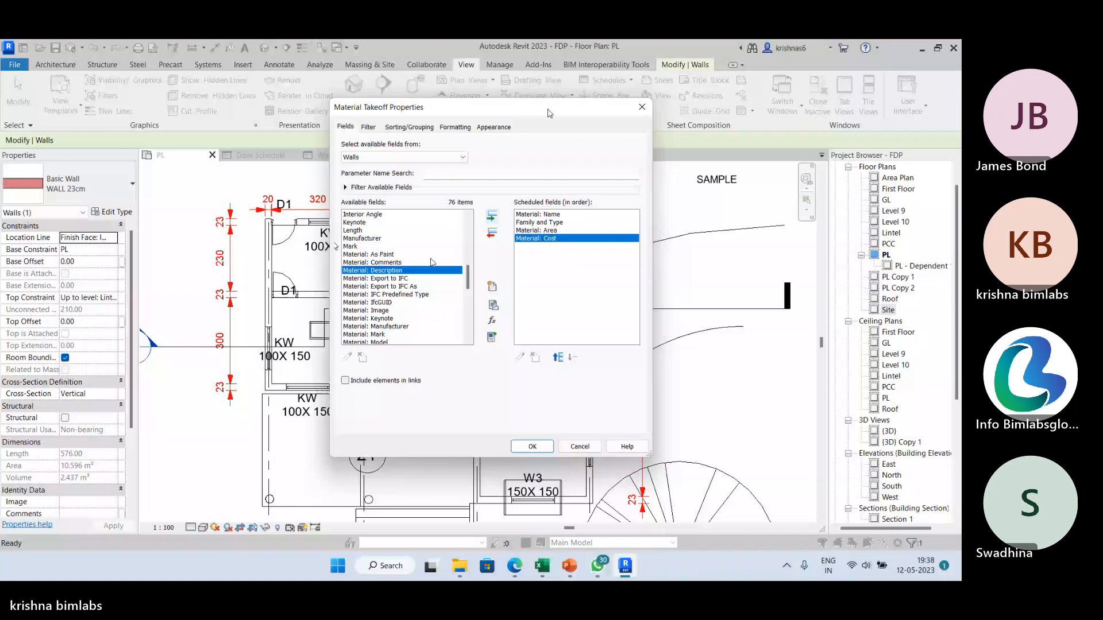
# Step: Add the Material: Volume and Type fields and generate the wall material takeoff
pyautogui.scroll(-3, 419, 281)
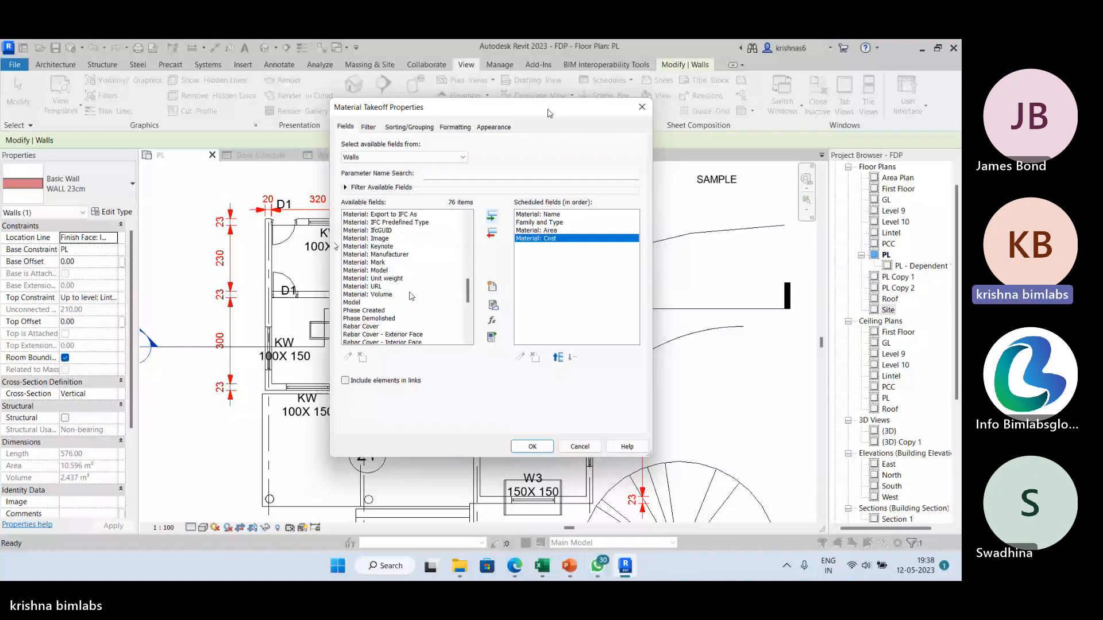
pyautogui.click(412, 294)
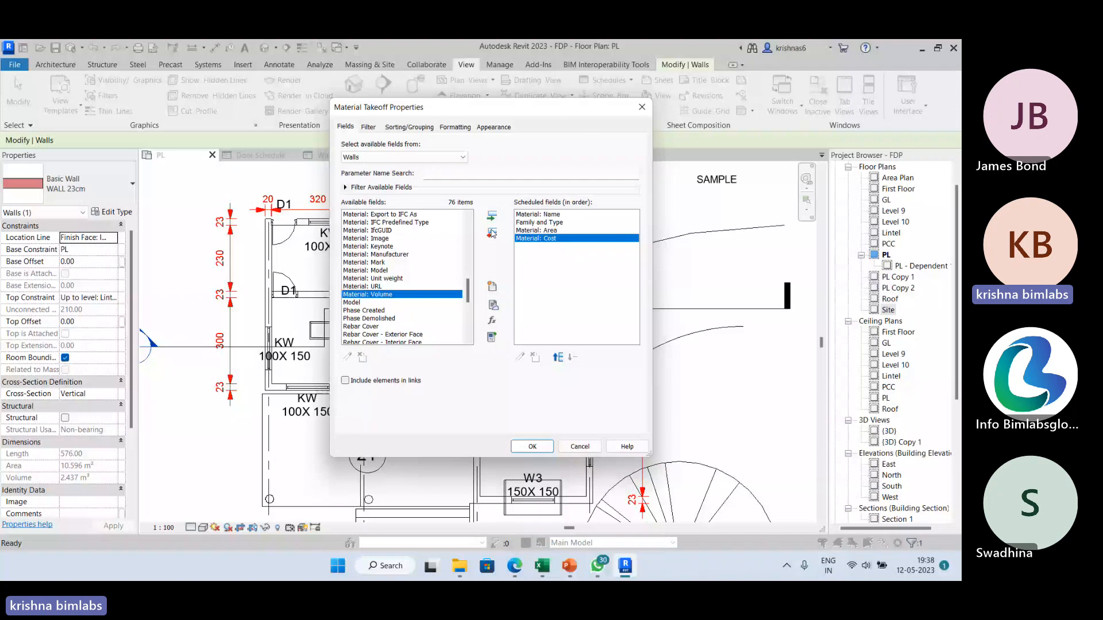
pyautogui.click(492, 216)
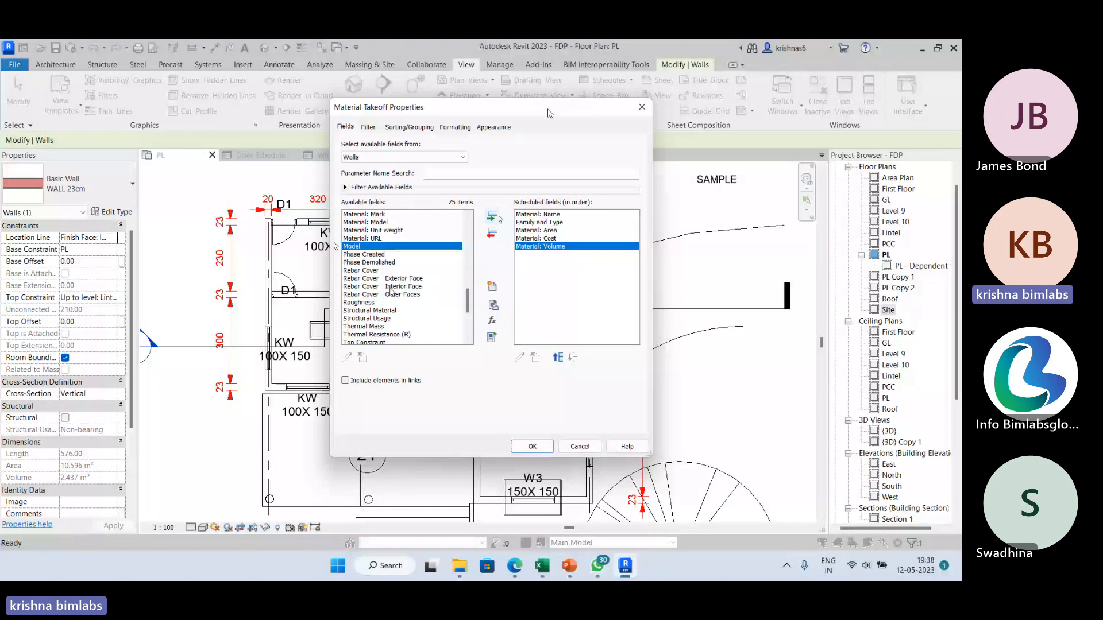
pyautogui.scroll(-5, 390, 292)
pyautogui.click(356, 254)
pyautogui.click(491, 217)
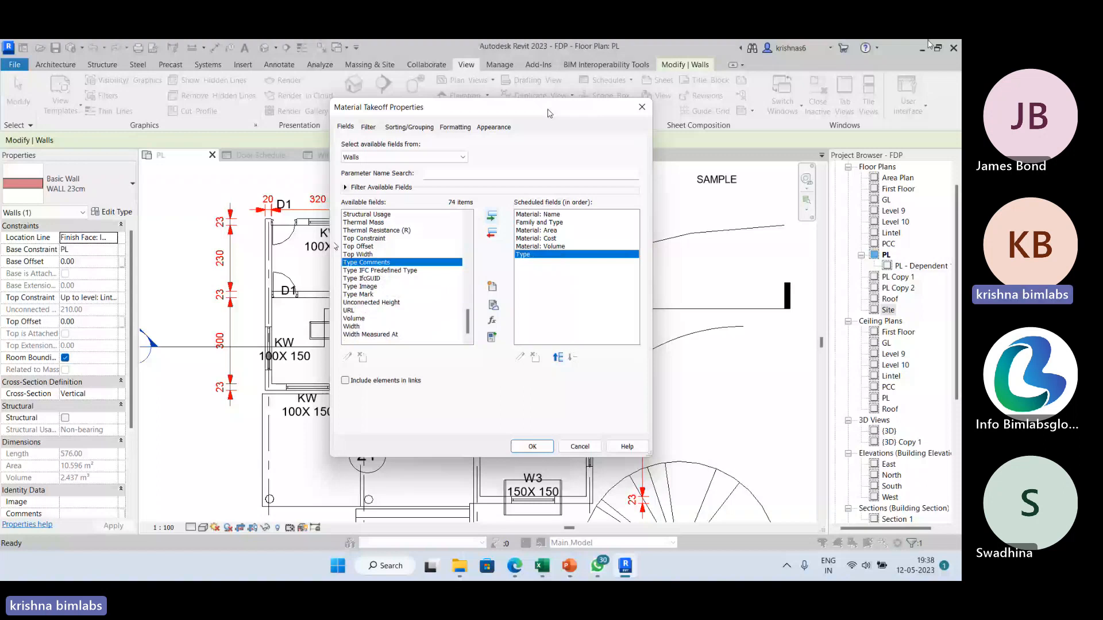
pyautogui.click(533, 447)
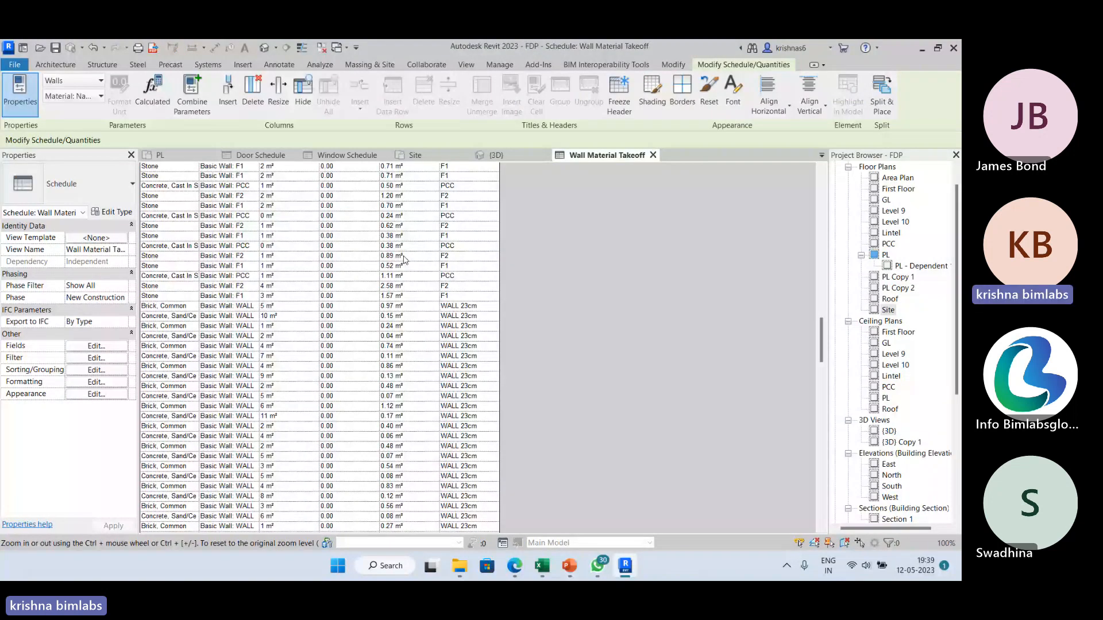
# Step: Examine the takeoff rows to see which materials, areas and volumes are listed for each wall type
pyautogui.scroll(15, 404, 260)
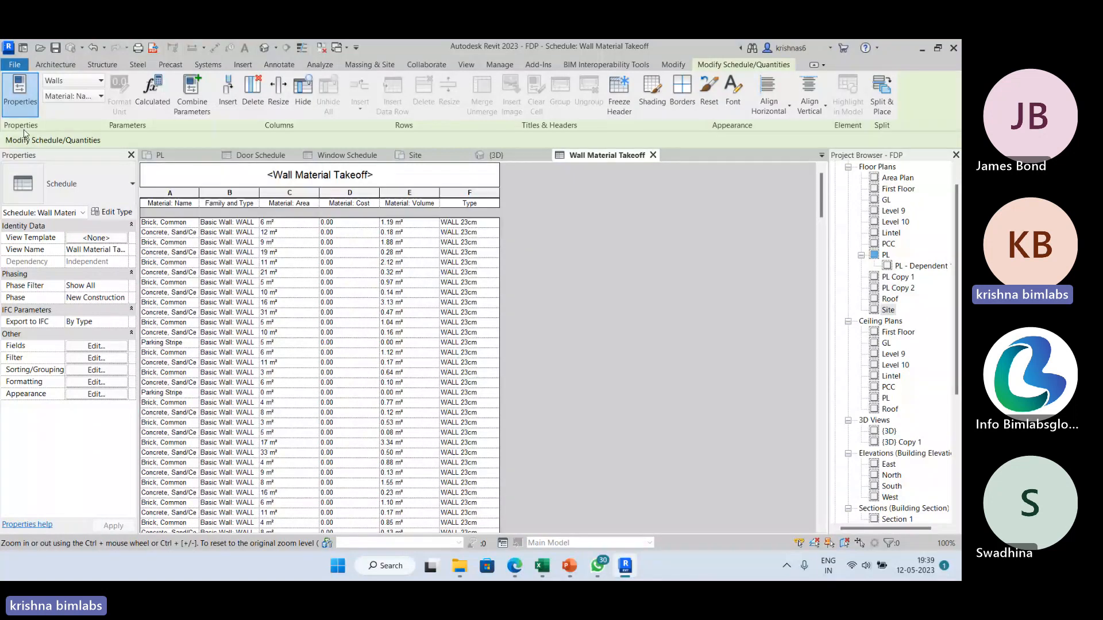
pyautogui.click(468, 232)
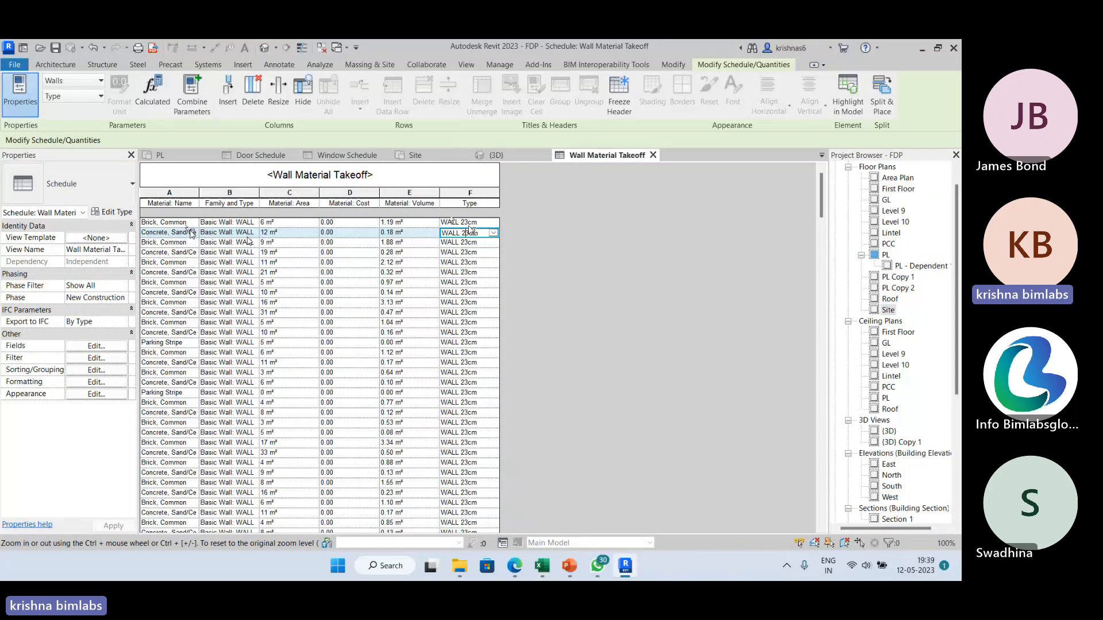
pyautogui.scroll(-5, 241, 241)
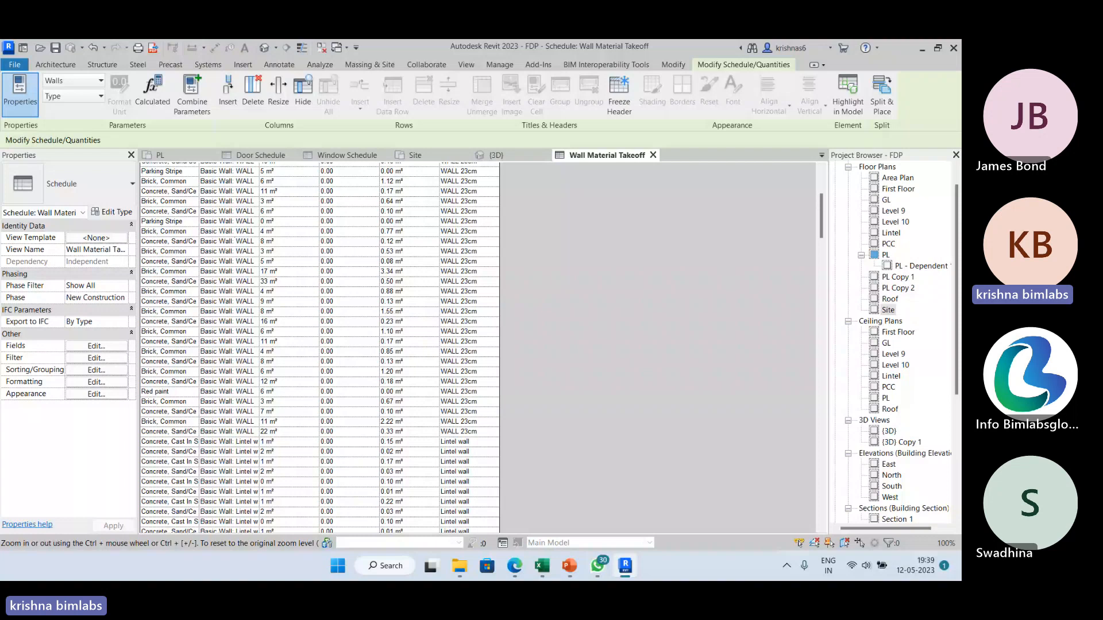
pyautogui.scroll(-10, 476, 234)
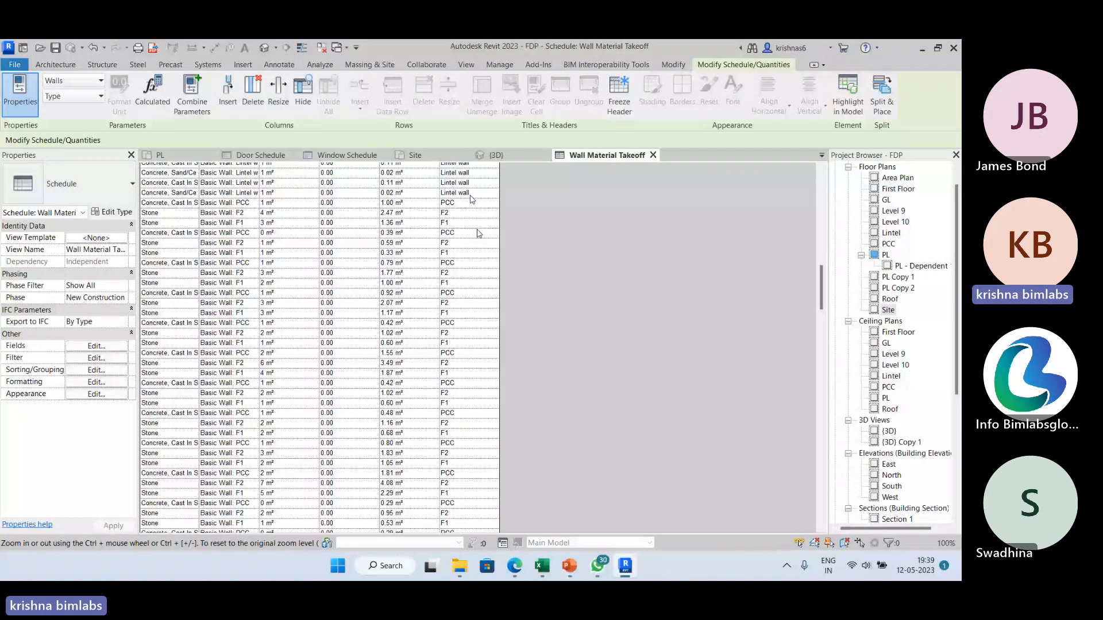
pyautogui.scroll(1, 478, 232)
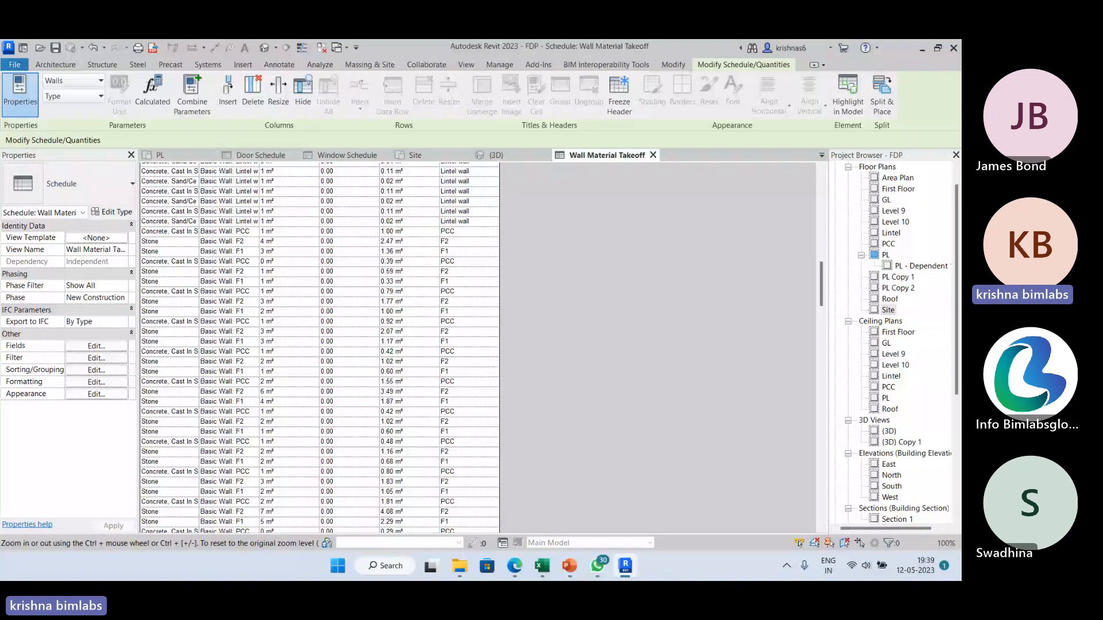
pyautogui.scroll(3, 173, 335)
# Step: Filter the wall material takeoff by Material: Name equals Stone and review the filtered rows
pyautogui.click(111, 357)
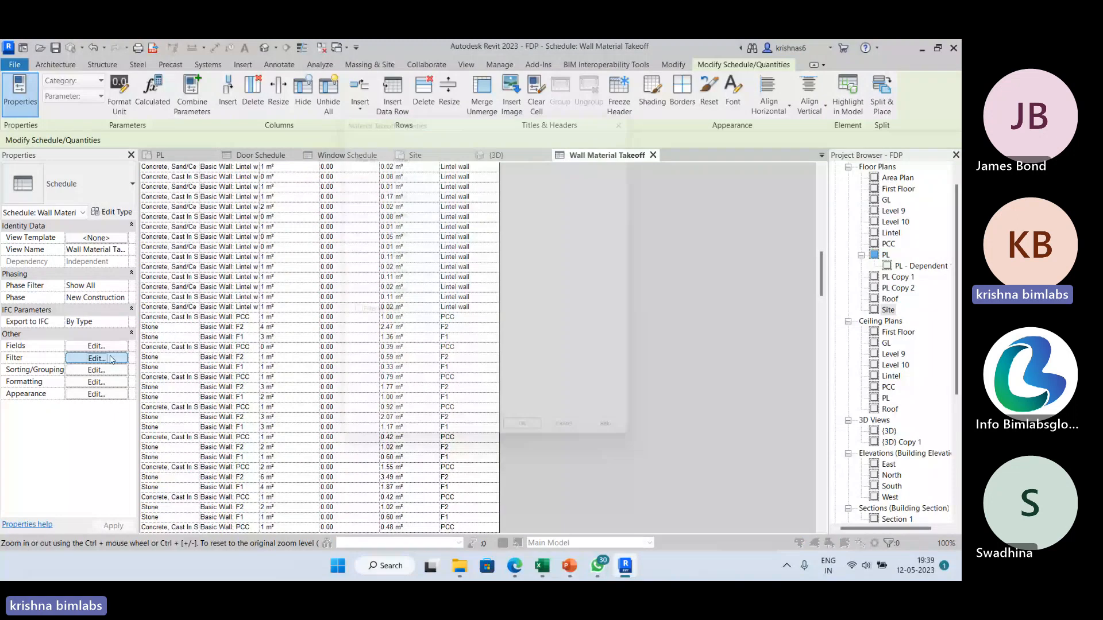
pyautogui.click(459, 145)
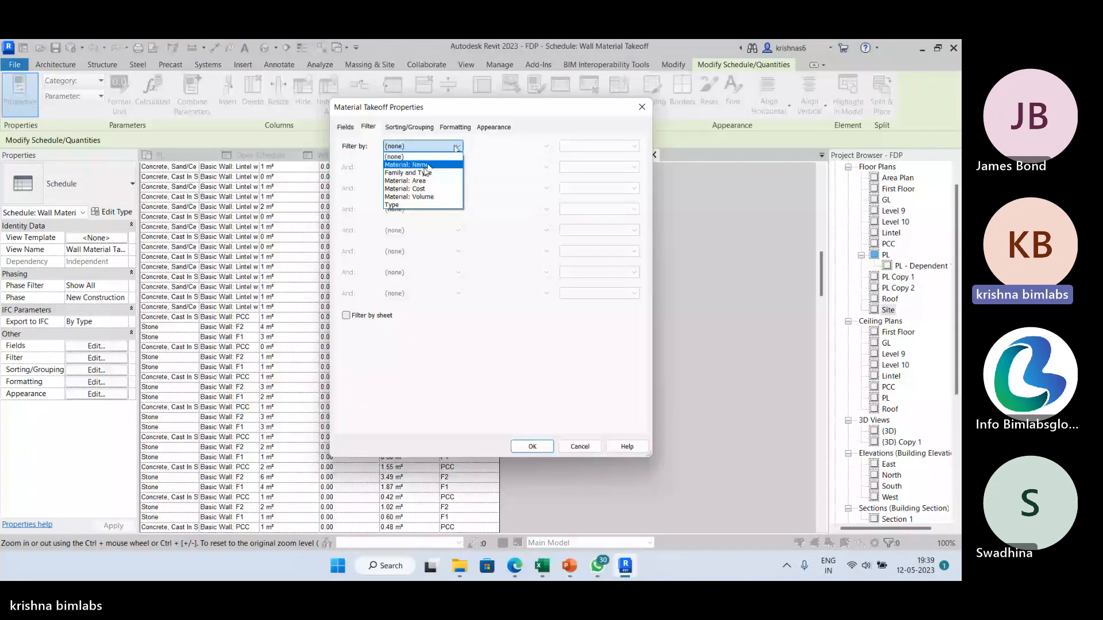
pyautogui.click(425, 165)
pyautogui.click(634, 146)
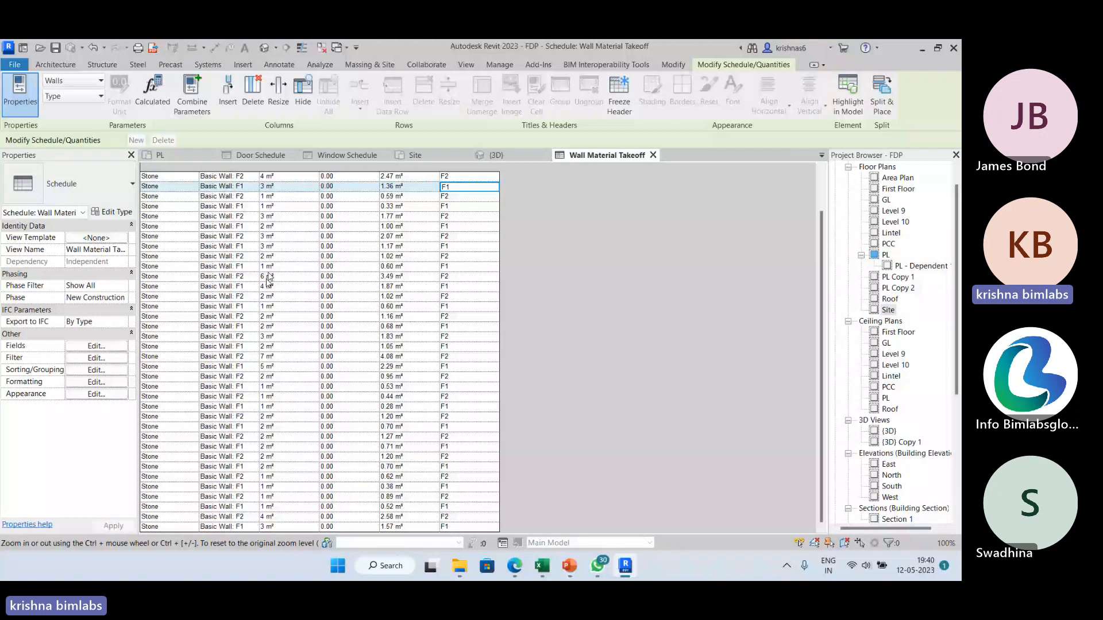
pyautogui.scroll(2, 268, 280)
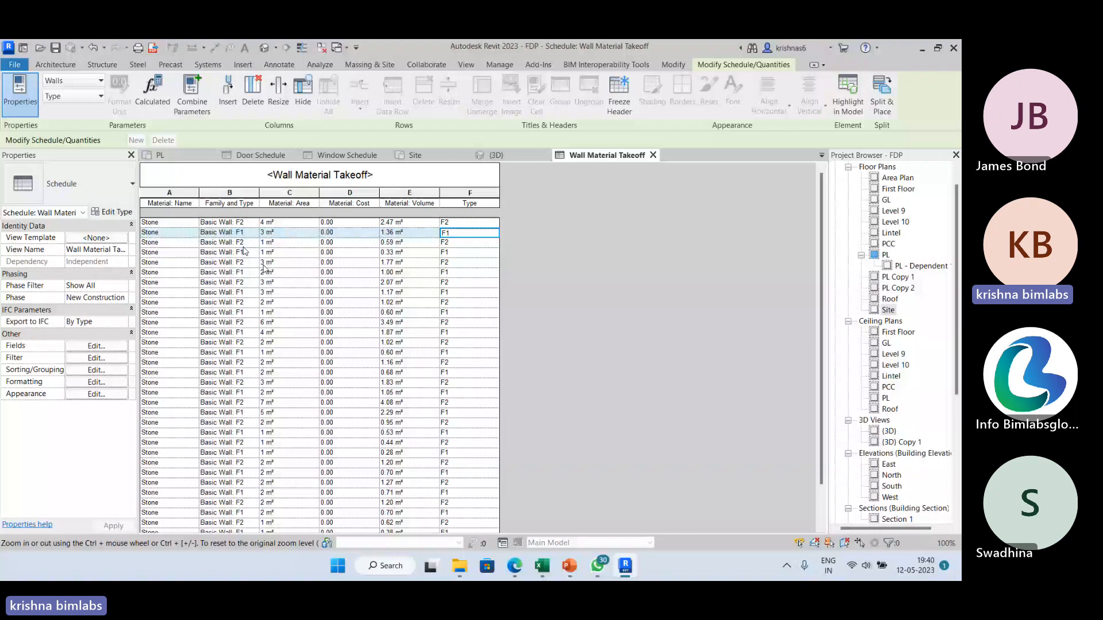
pyautogui.scroll(-3, 463, 257)
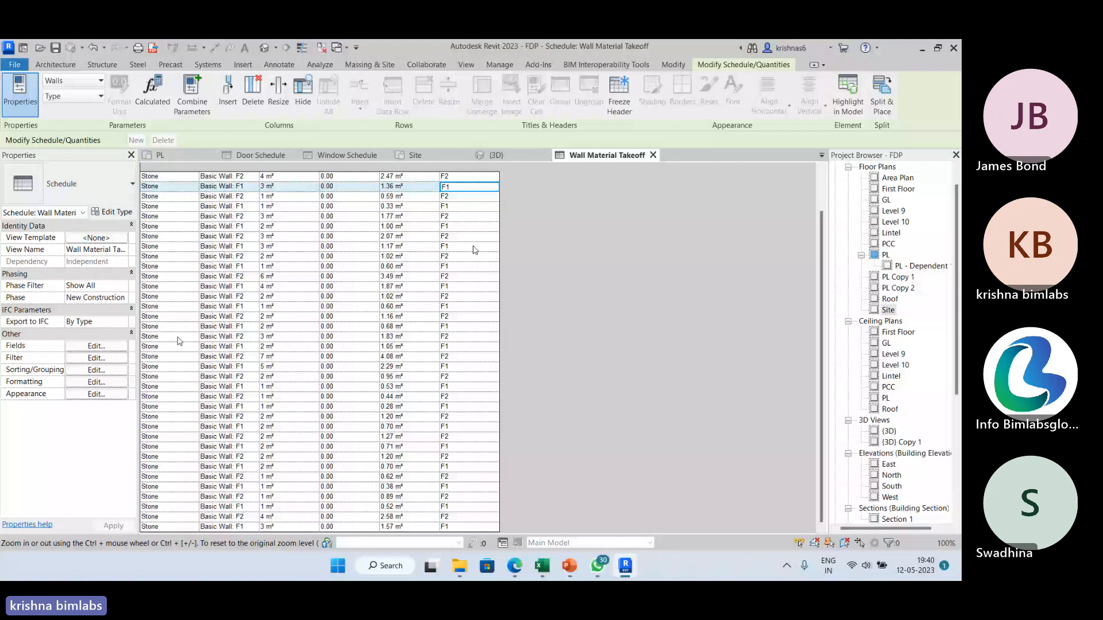
# Step: Remove the Material: Name filter from the wall material takeoff by setting its filter to none
pyautogui.click(96, 347)
pyautogui.click(370, 127)
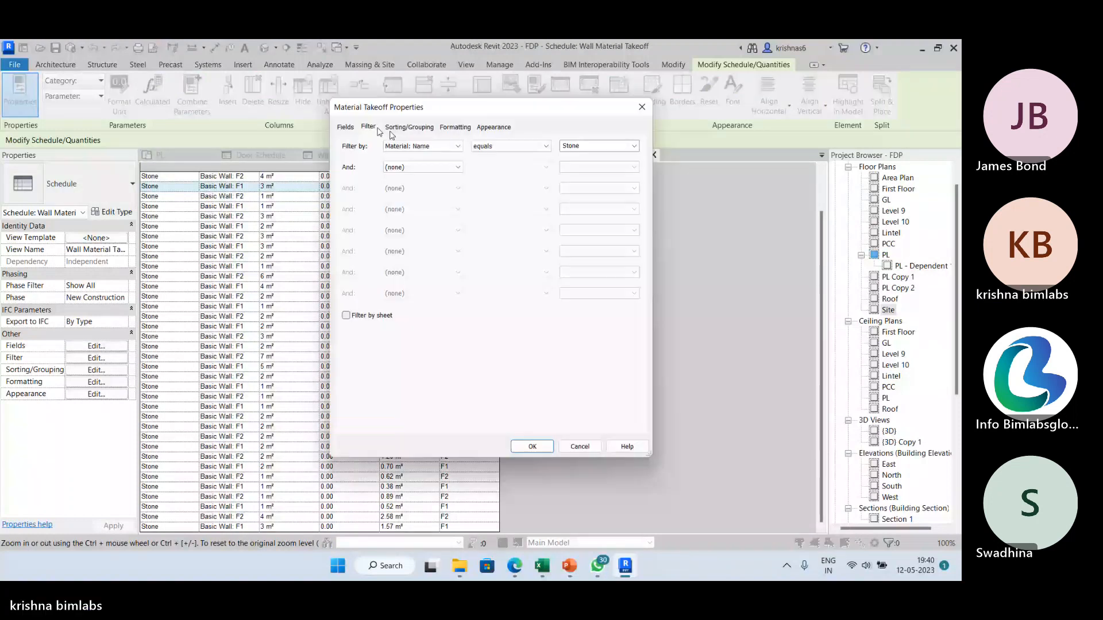
pyautogui.click(432, 146)
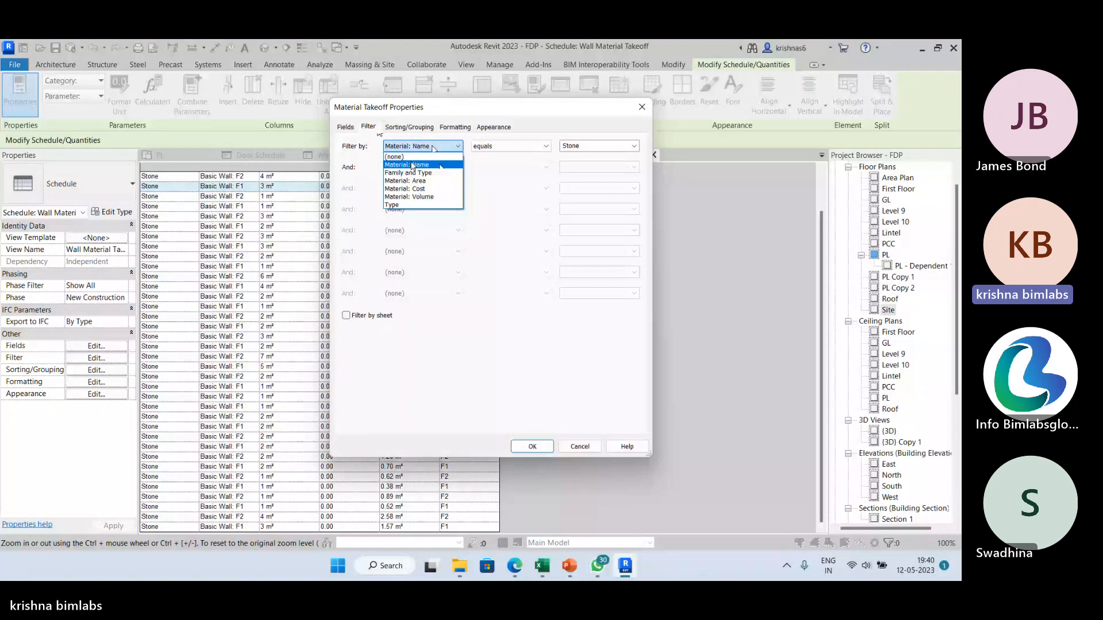
pyautogui.click(396, 157)
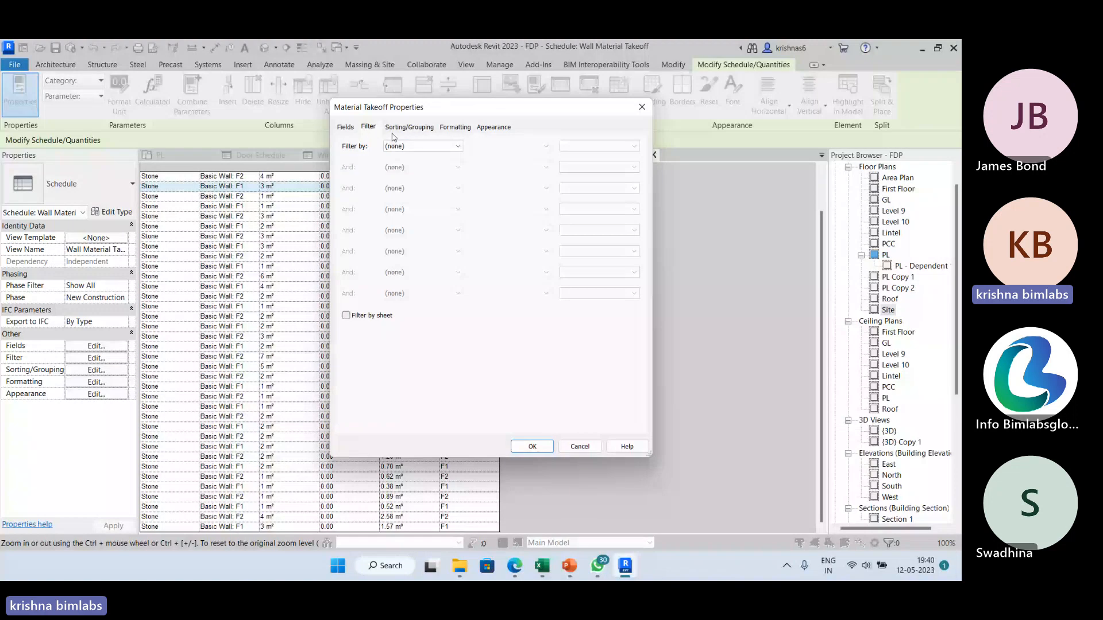
pyautogui.click(409, 127)
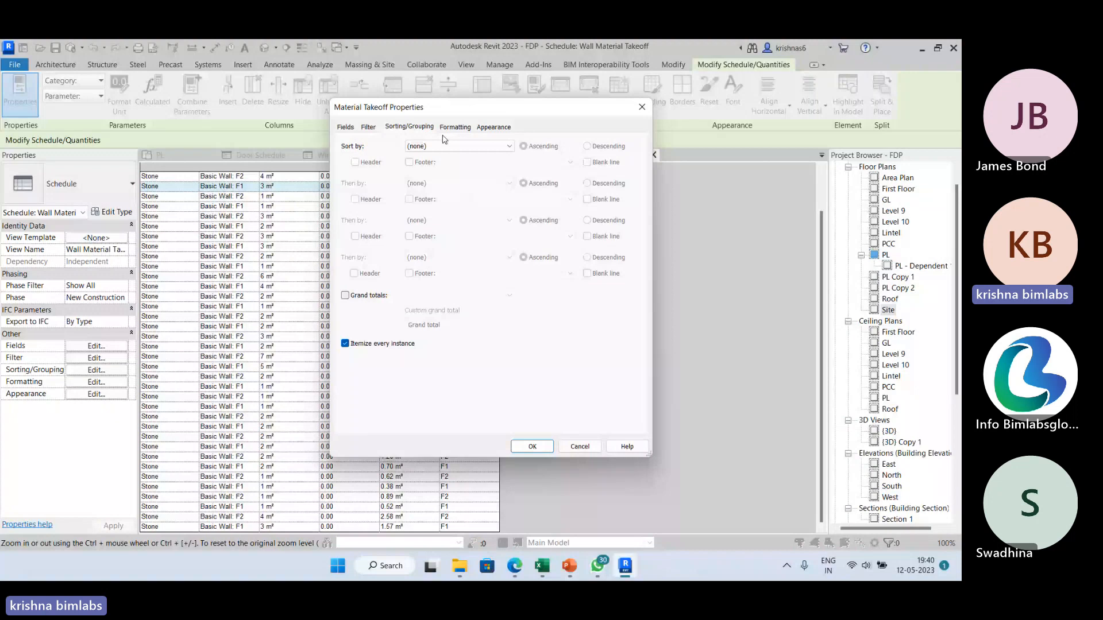
pyautogui.click(494, 127)
pyautogui.click(345, 127)
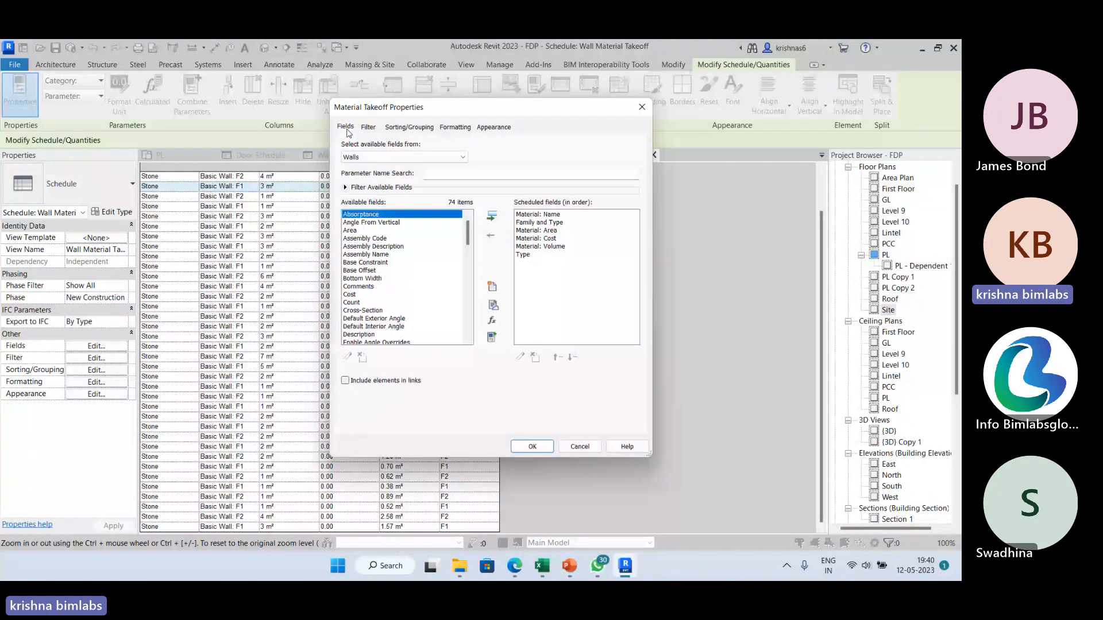
pyautogui.click(368, 127)
pyautogui.click(450, 147)
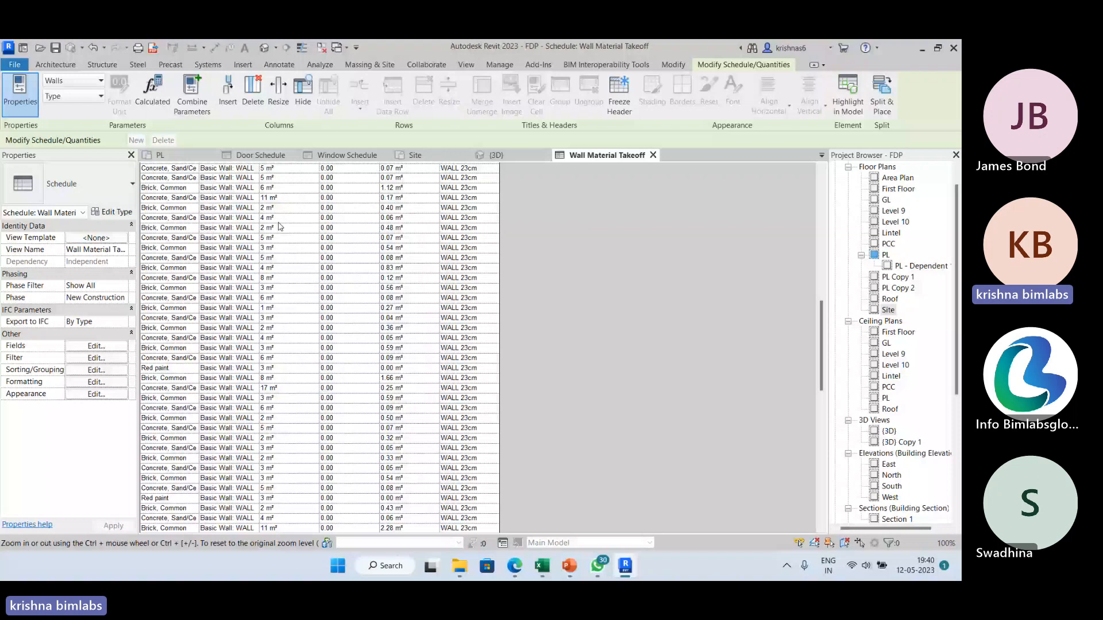
# Step: Widen the Material: Name column of the wall material takeoff so the full material names fit
pyautogui.scroll(15, 278, 222)
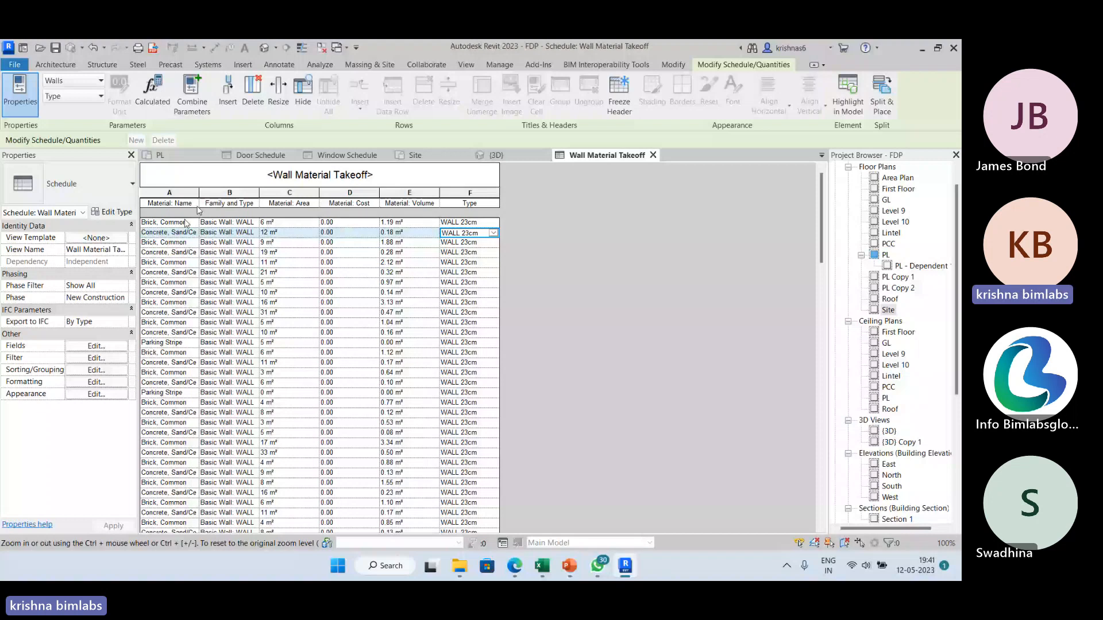
pyautogui.moveTo(199, 210); pyautogui.dragTo(216, 212)
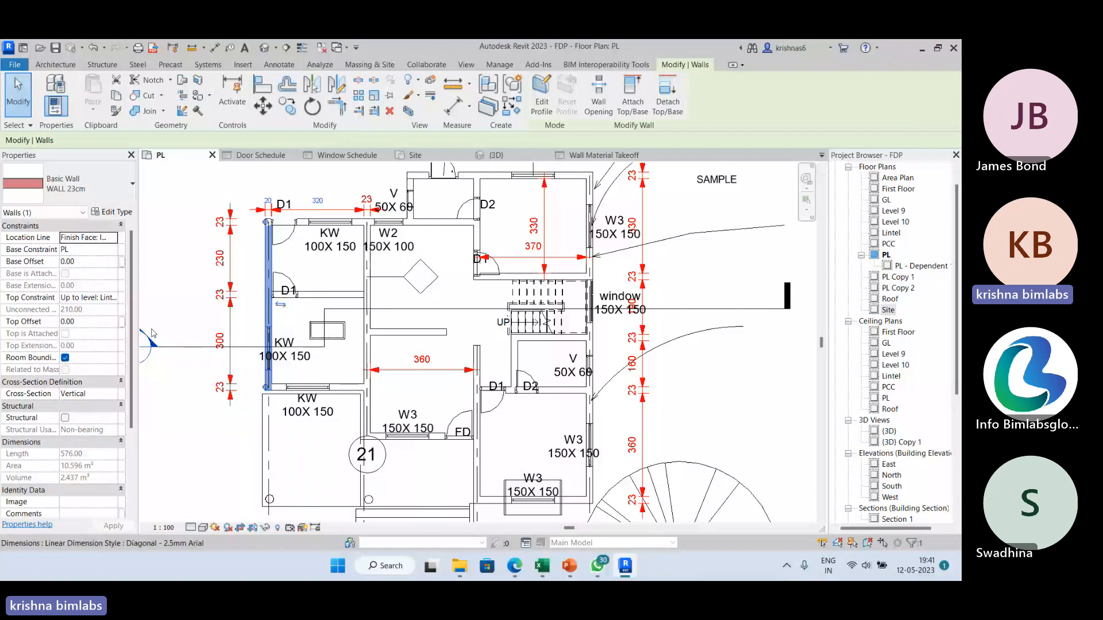
# Step: Check the type properties of WALL 23cm in the PL floor plan for its Cost parameter, then return to the wall material takeoff
pyautogui.scroll(-3, 50, 373)
pyautogui.click(113, 212)
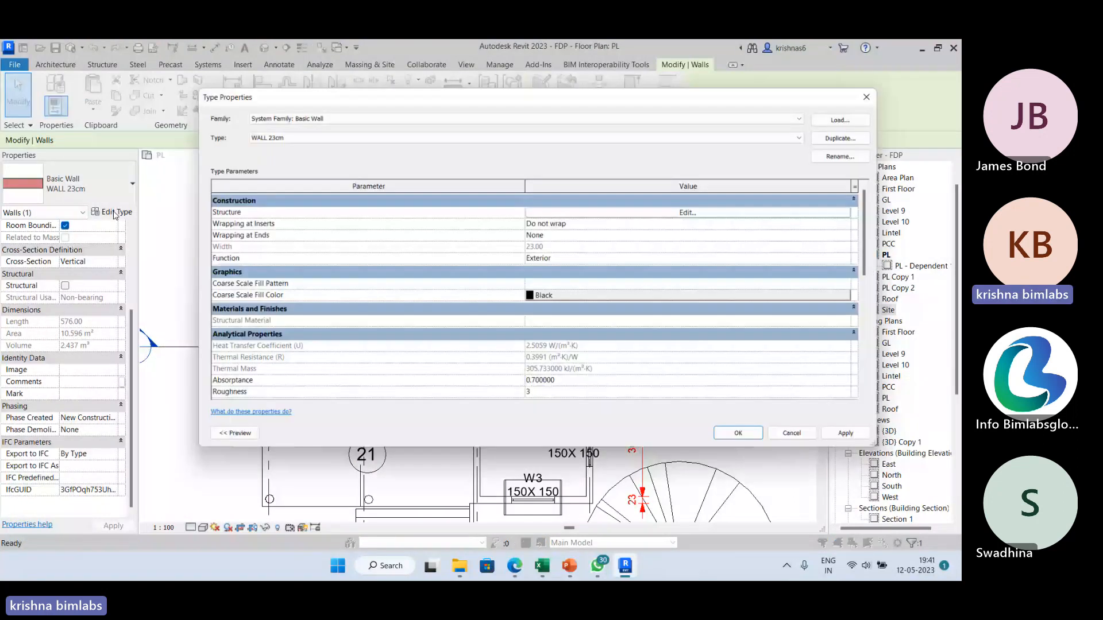
pyautogui.scroll(-5, 572, 304)
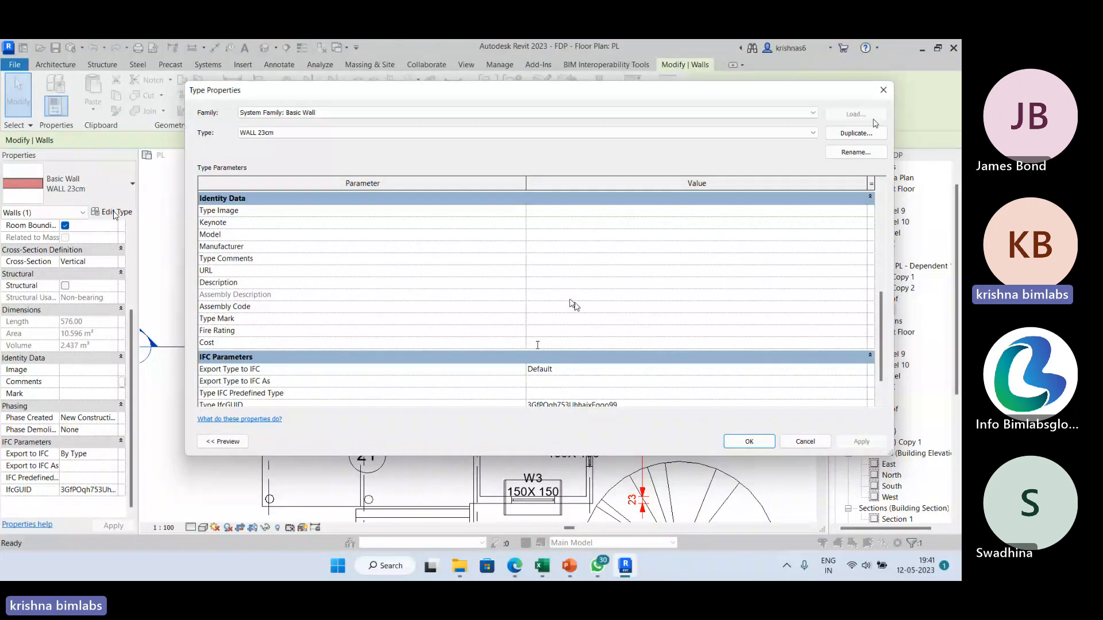
pyautogui.click(883, 90)
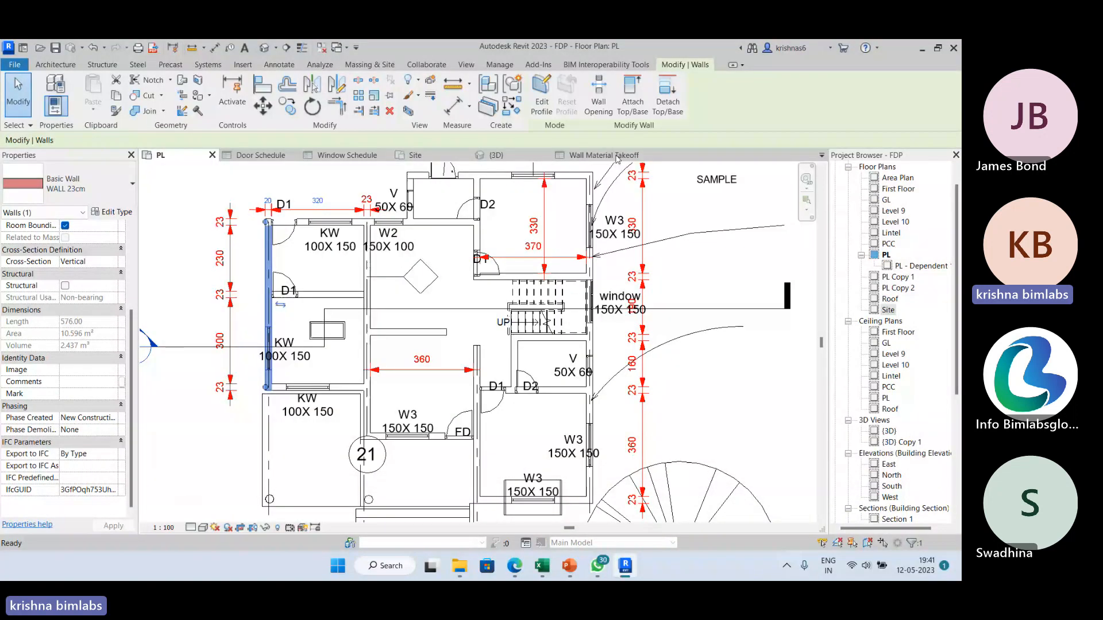
pyautogui.click(595, 156)
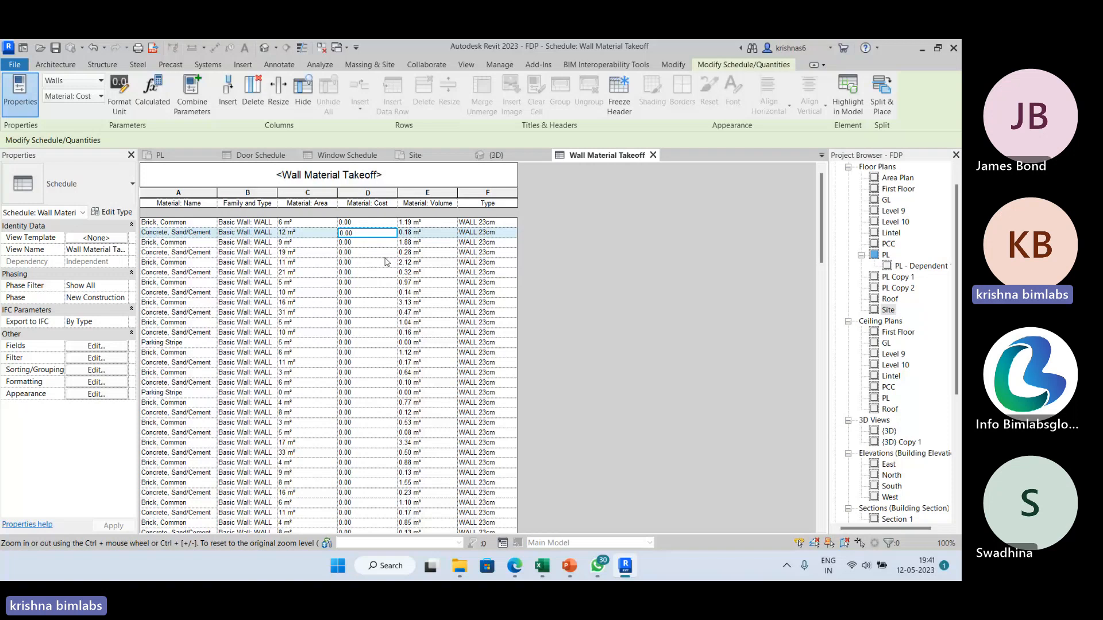
# Step: Open the field settings of the wall material takeoff and look through the available wall fields
pyautogui.click(86, 346)
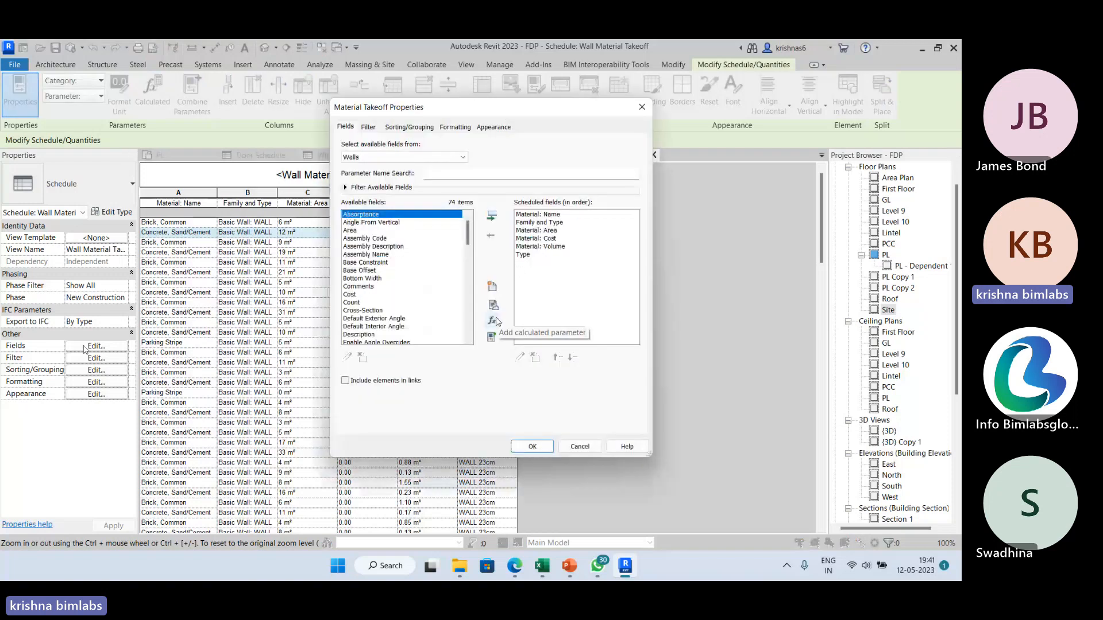
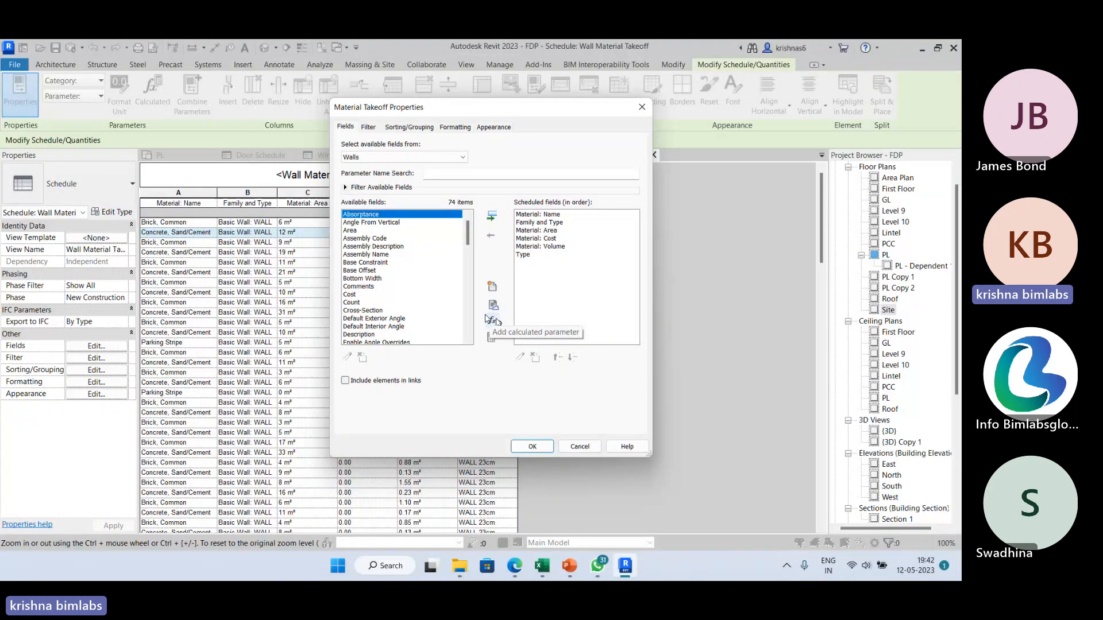
pyautogui.click(491, 321)
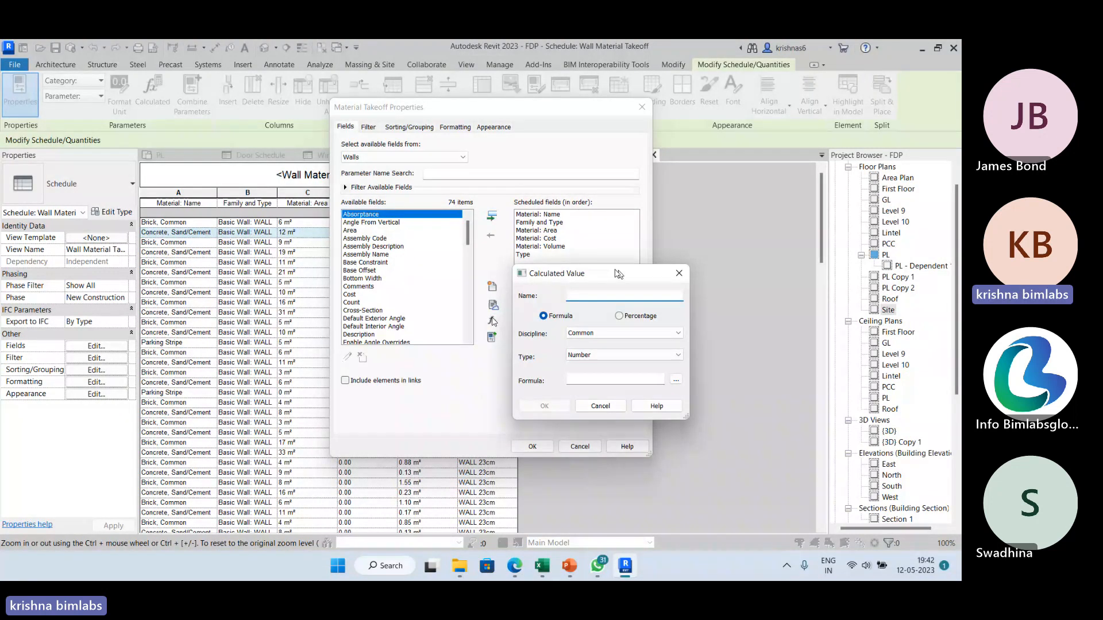
pyautogui.moveTo(617, 273); pyautogui.dragTo(599, 245)
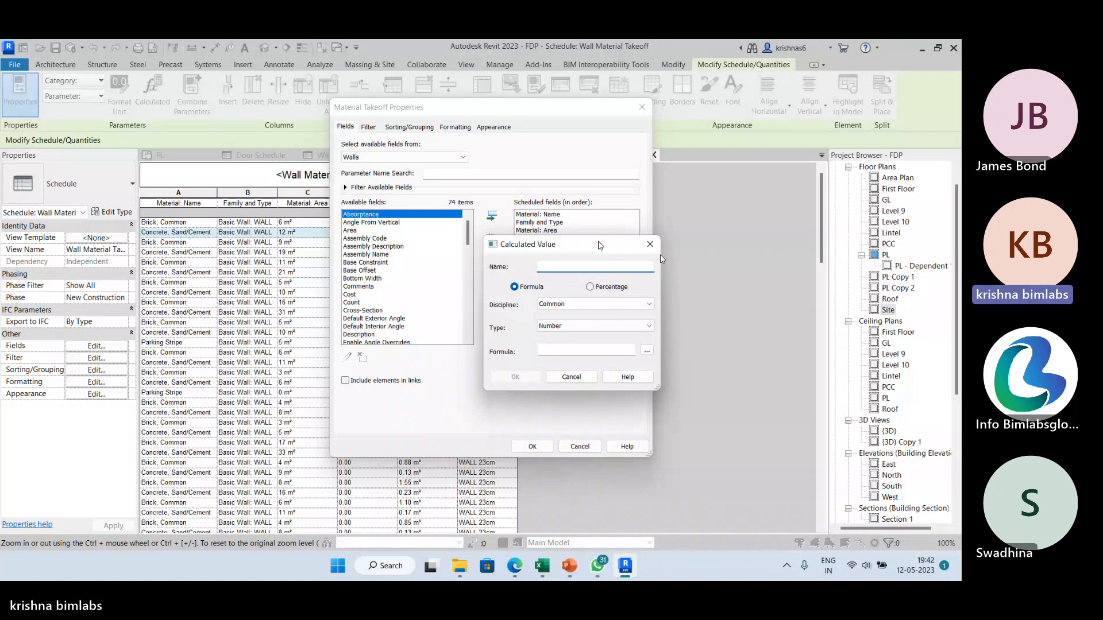
pyautogui.click(650, 244)
pyautogui.scroll(-1, 378, 279)
pyautogui.scroll(-10, 391, 296)
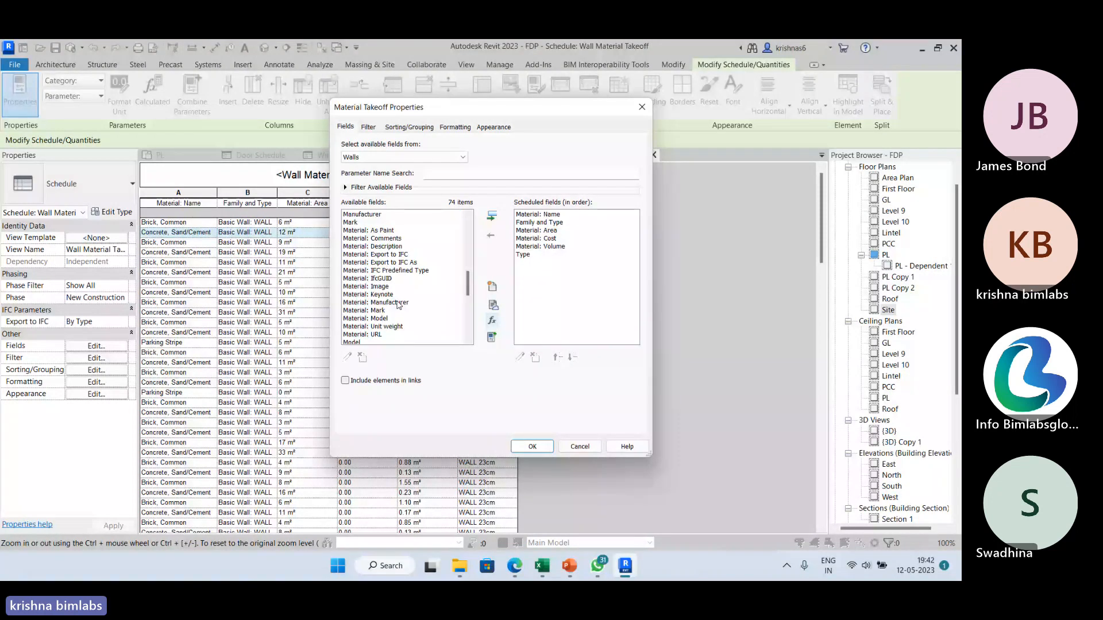
pyautogui.scroll(-5, 395, 295)
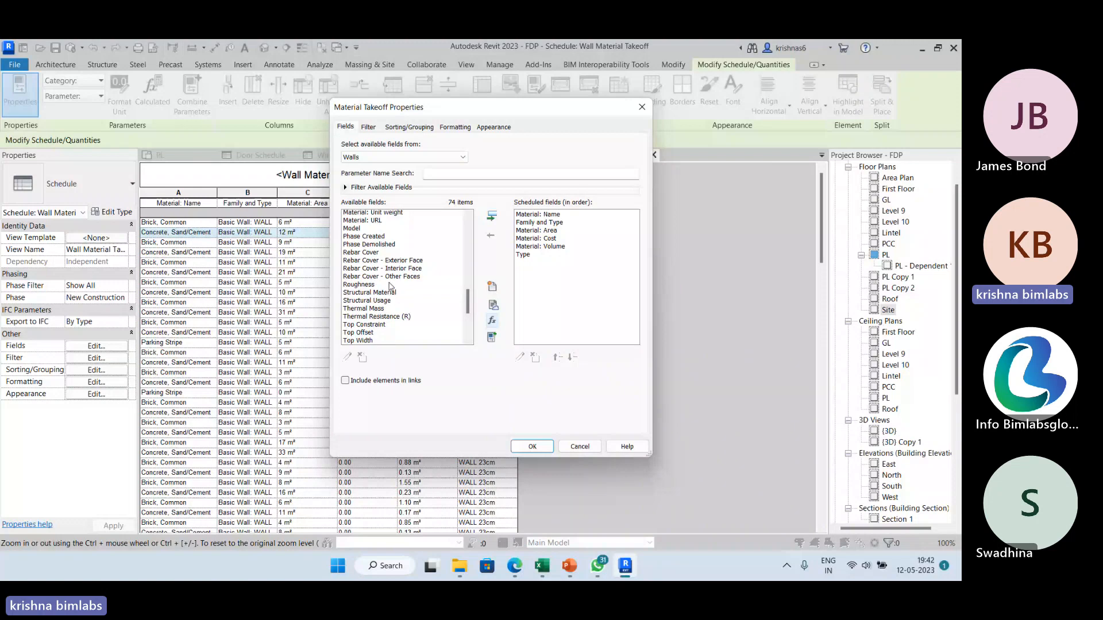
pyautogui.scroll(15, 390, 285)
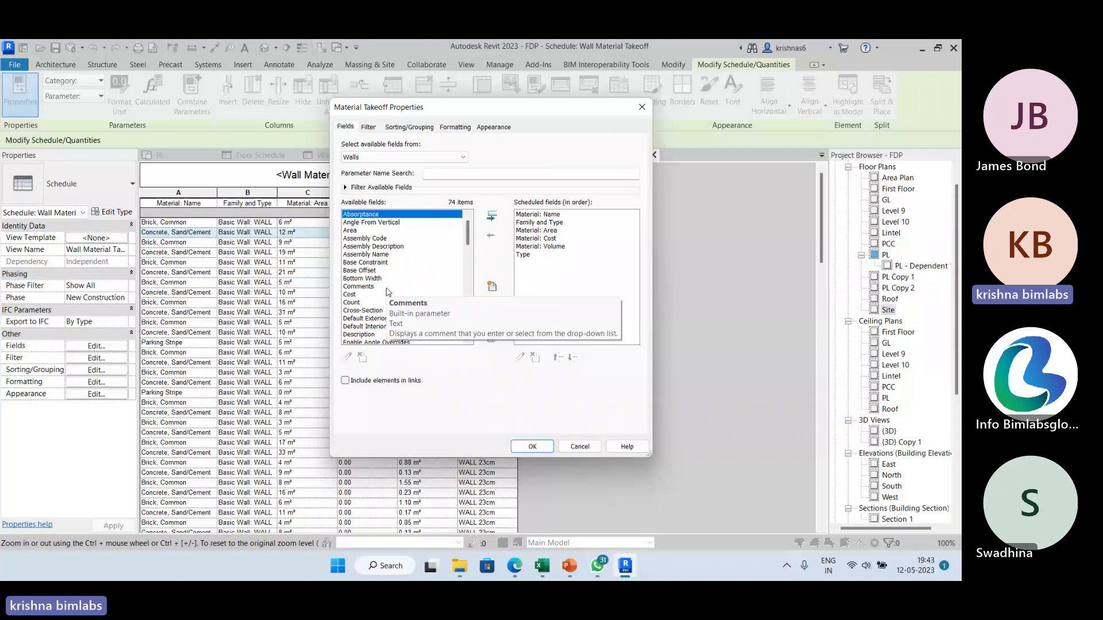
# Step: Add a calculated value named No. of bricks to the wall material takeoff, keeping the Common discipline and Number type
pyautogui.click(492, 286)
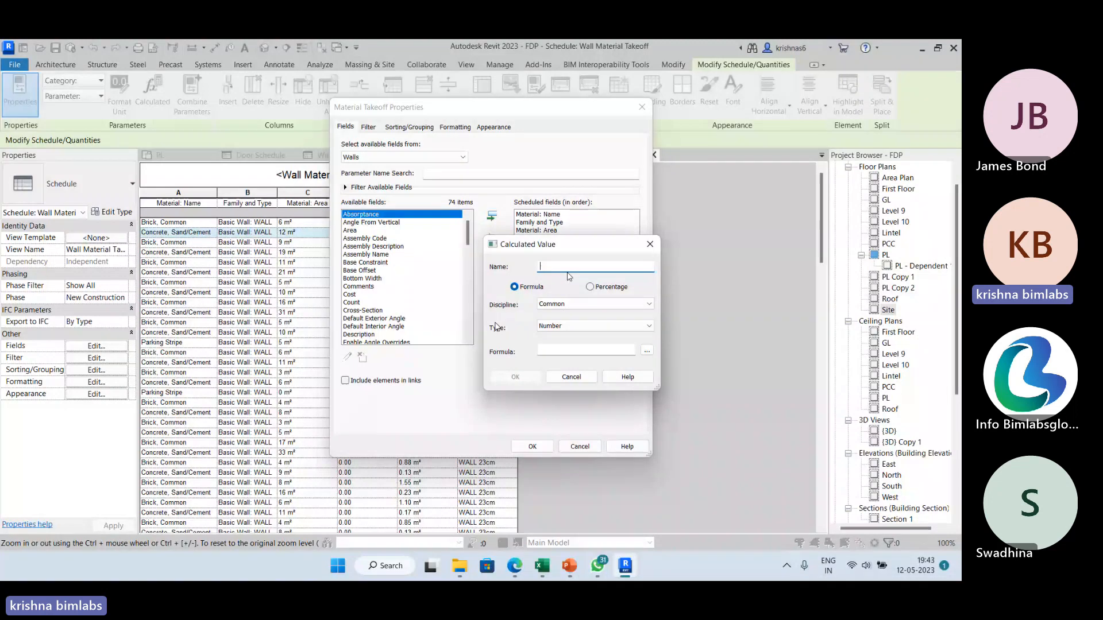
pyautogui.write('N')
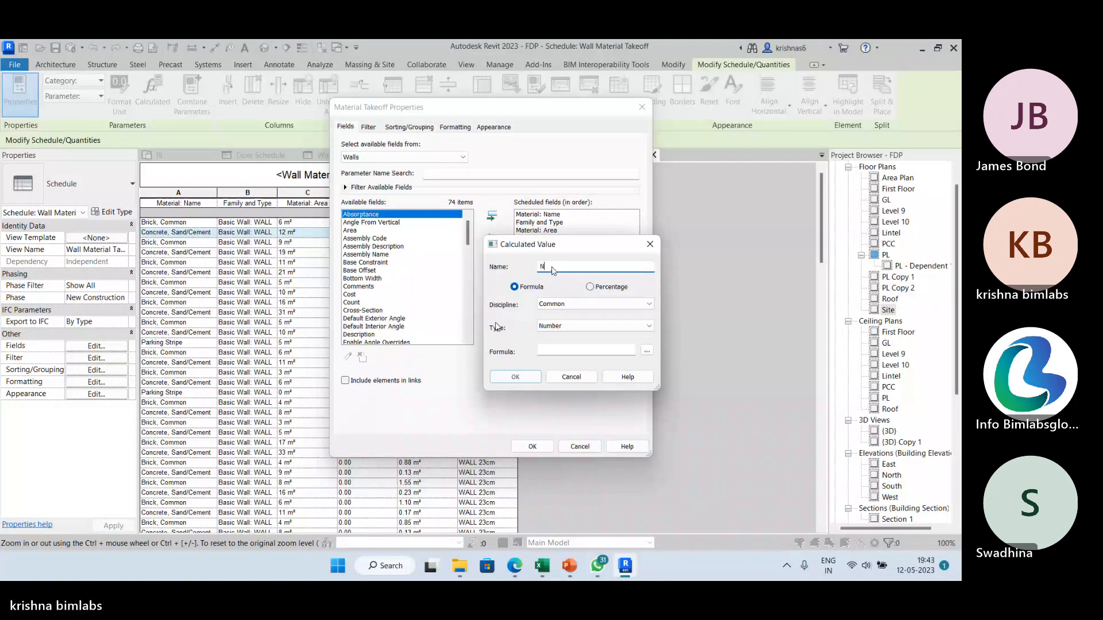
pyautogui.write('o. of brick')
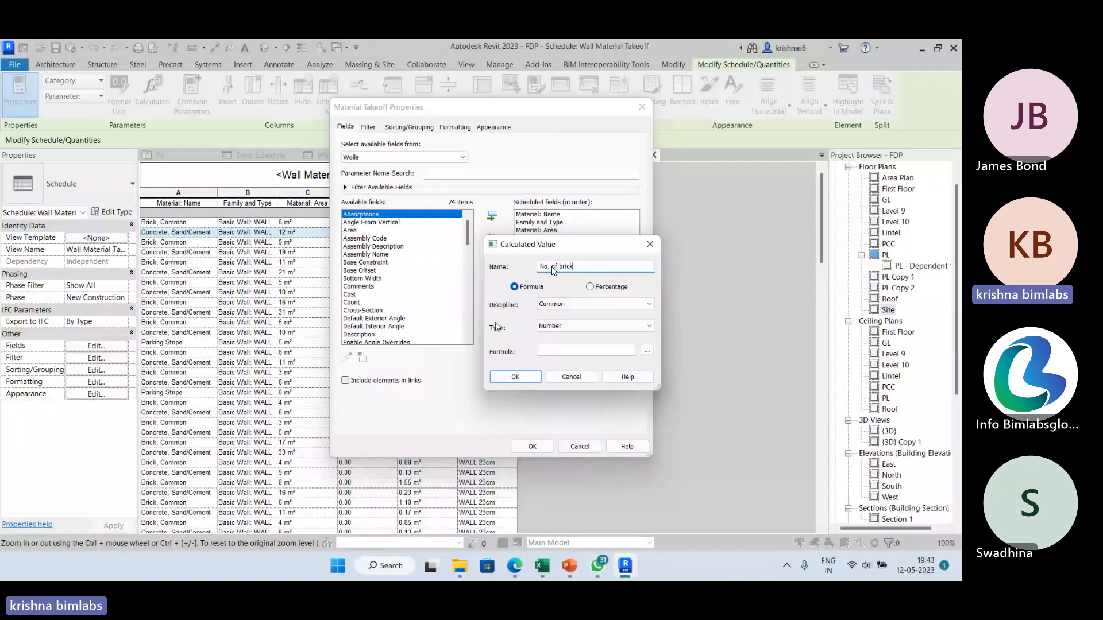
pyautogui.write('s')
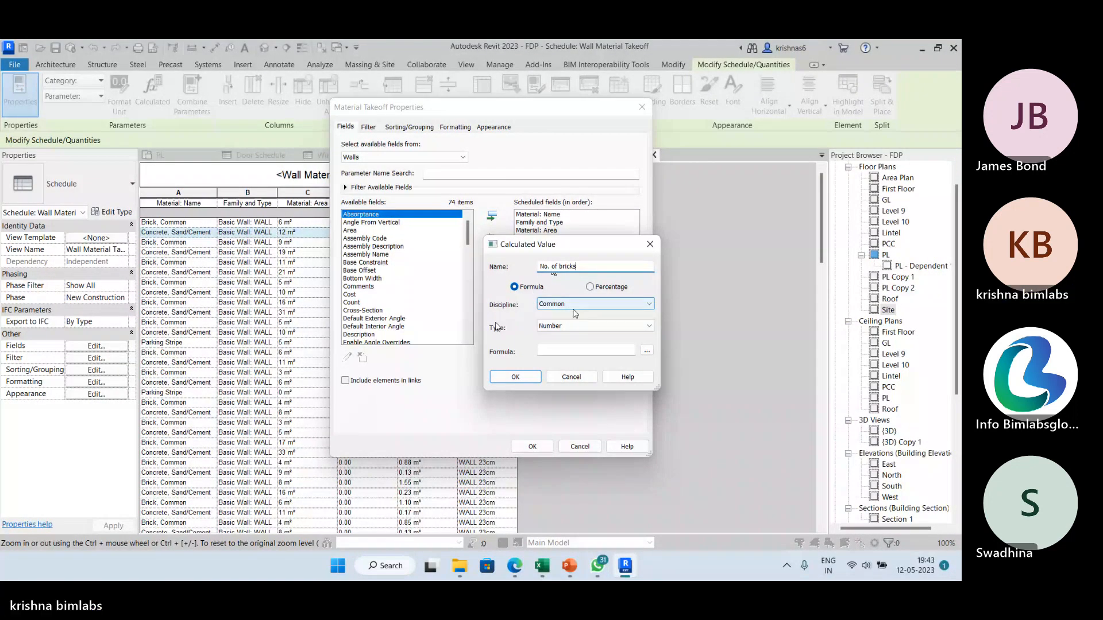
pyautogui.click(598, 331)
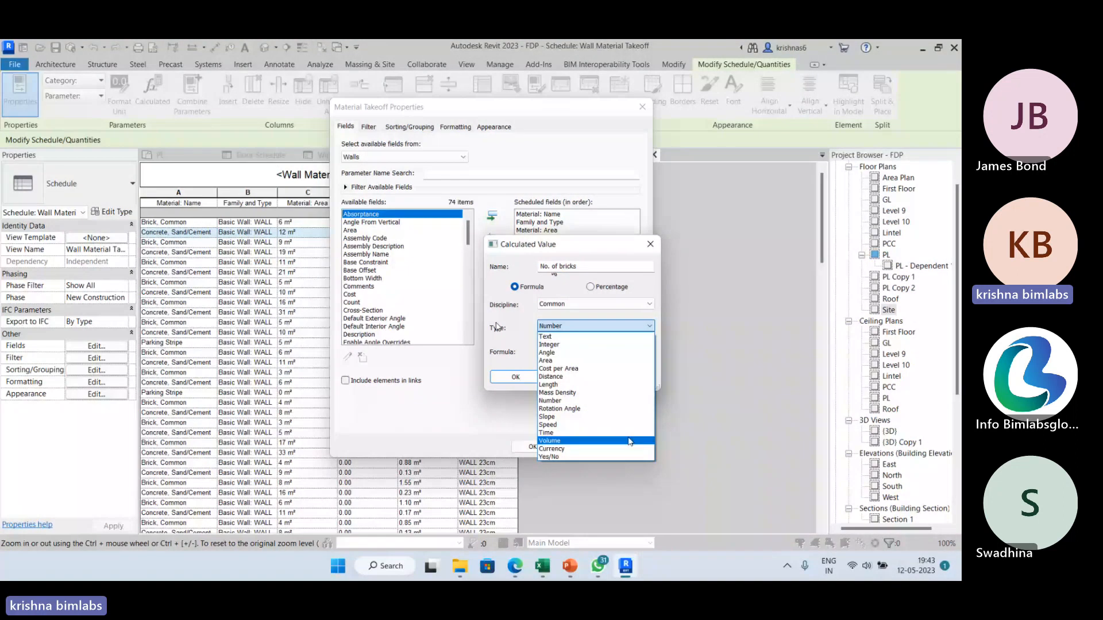
pyautogui.click(527, 348)
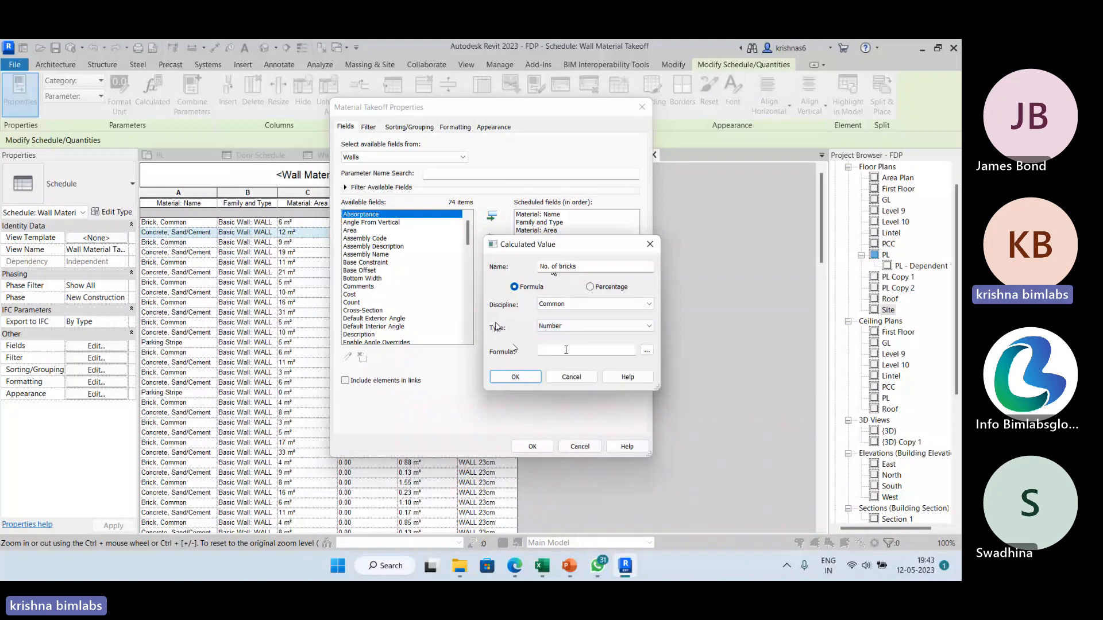
# Step: Enter a formula for No. of bricks that divides the Material: Volume field by a number
pyautogui.click(566, 350)
pyautogui.moveTo(574, 249); pyautogui.dragTo(612, 266)
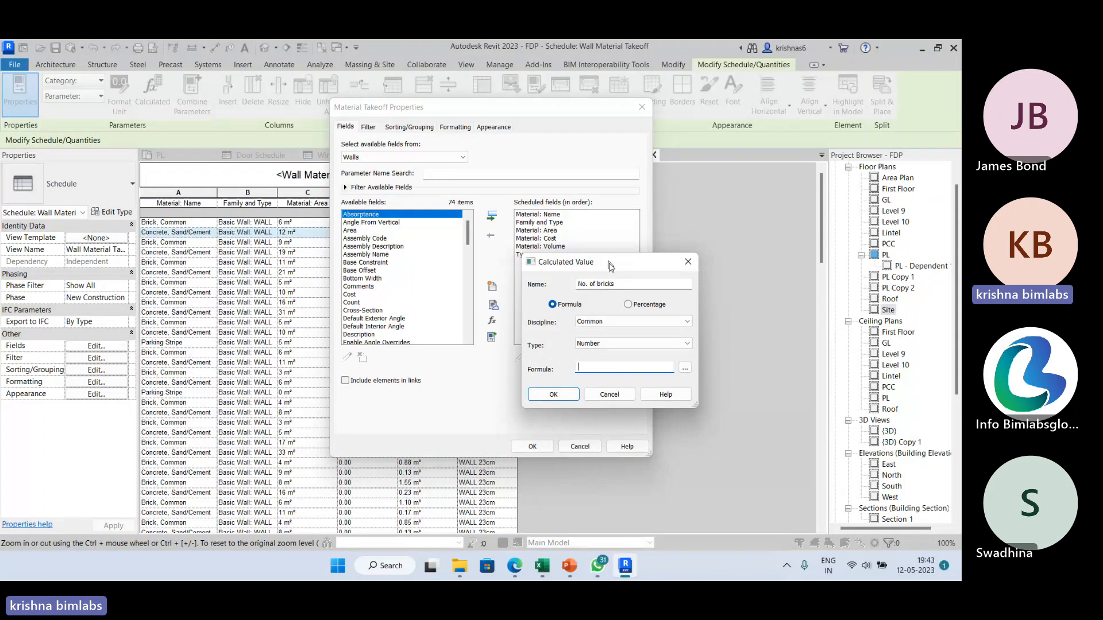
pyautogui.moveTo(611, 266); pyautogui.dragTo(572, 278)
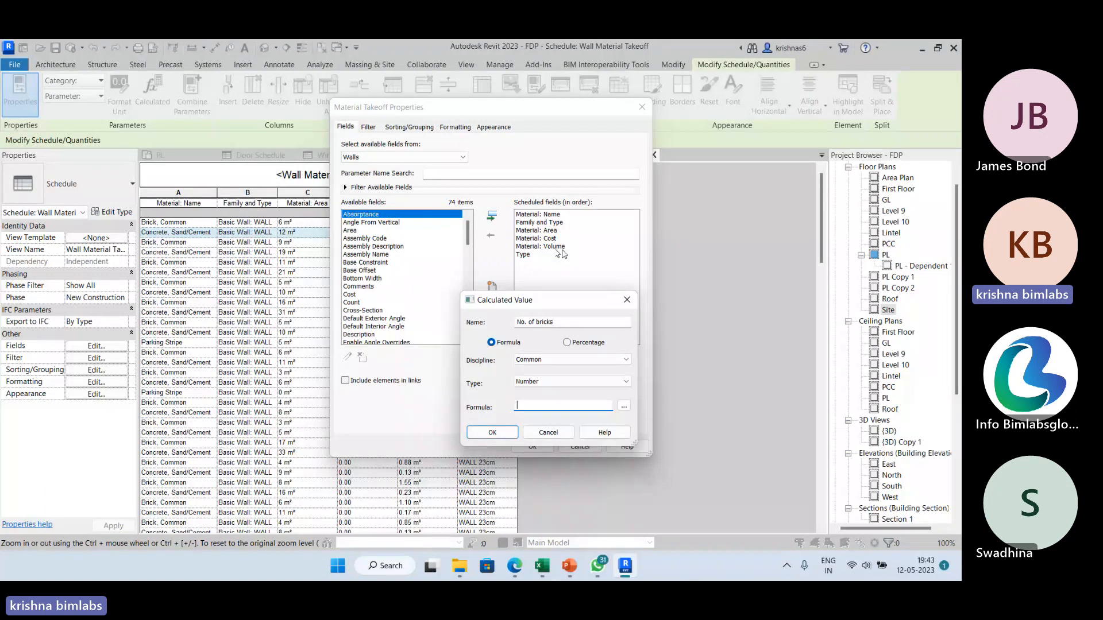
pyautogui.click(625, 405)
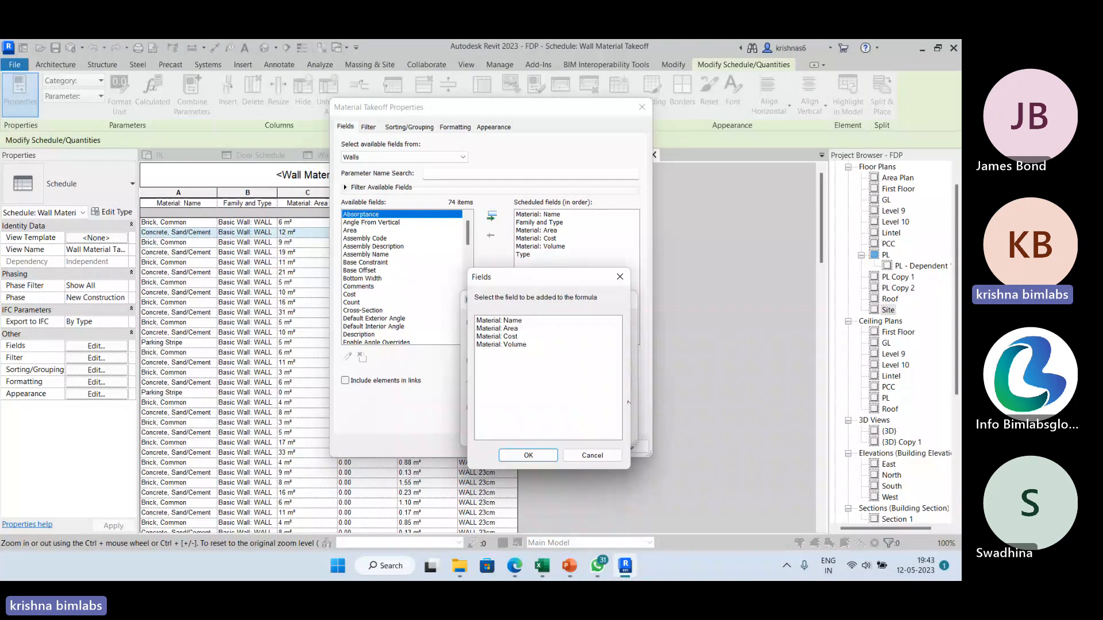
pyautogui.click(533, 344)
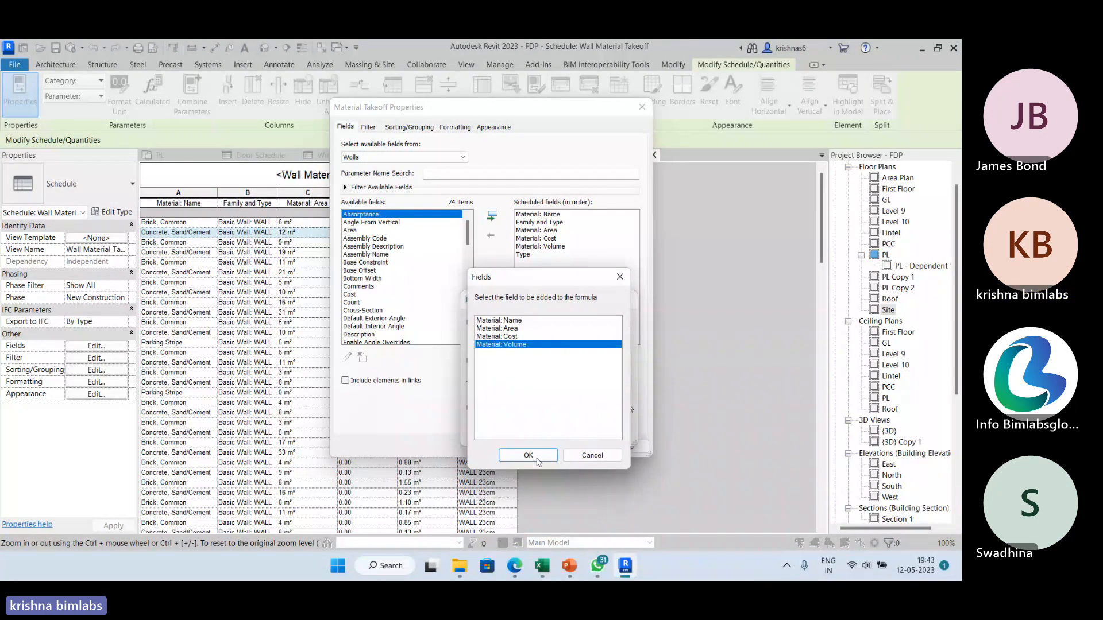
pyautogui.click(528, 456)
pyautogui.write('/0')
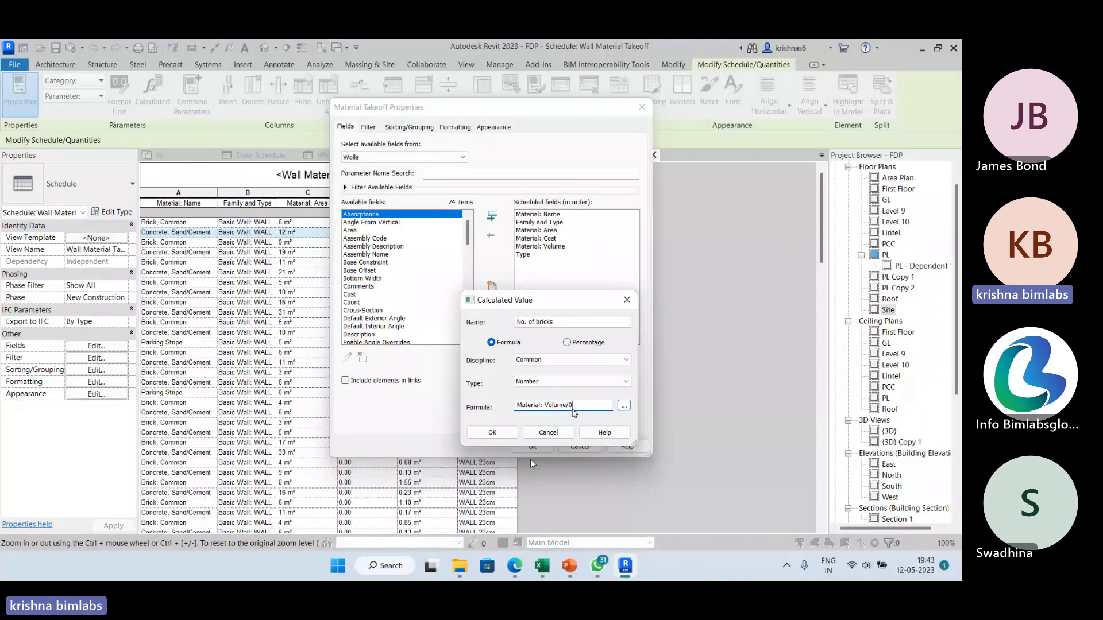
# Step: Complete the No. of bricks formula as Material: Volume/0.023 and apply the calculated field to the wall material takeoff
pyautogui.write('.')
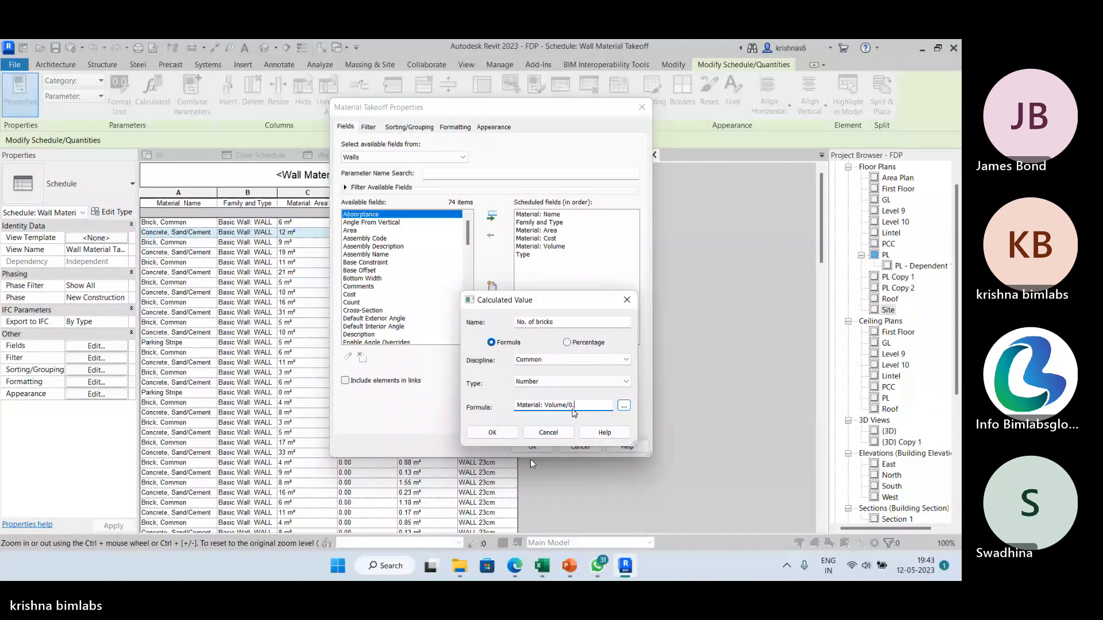
pyautogui.write('023')
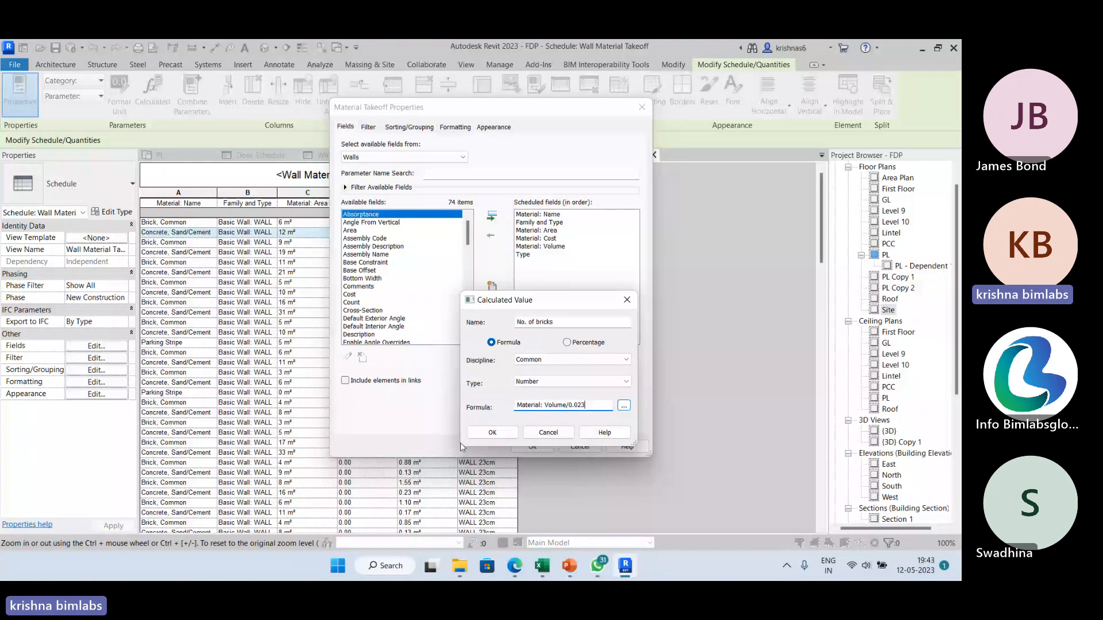
pyautogui.press('Return')
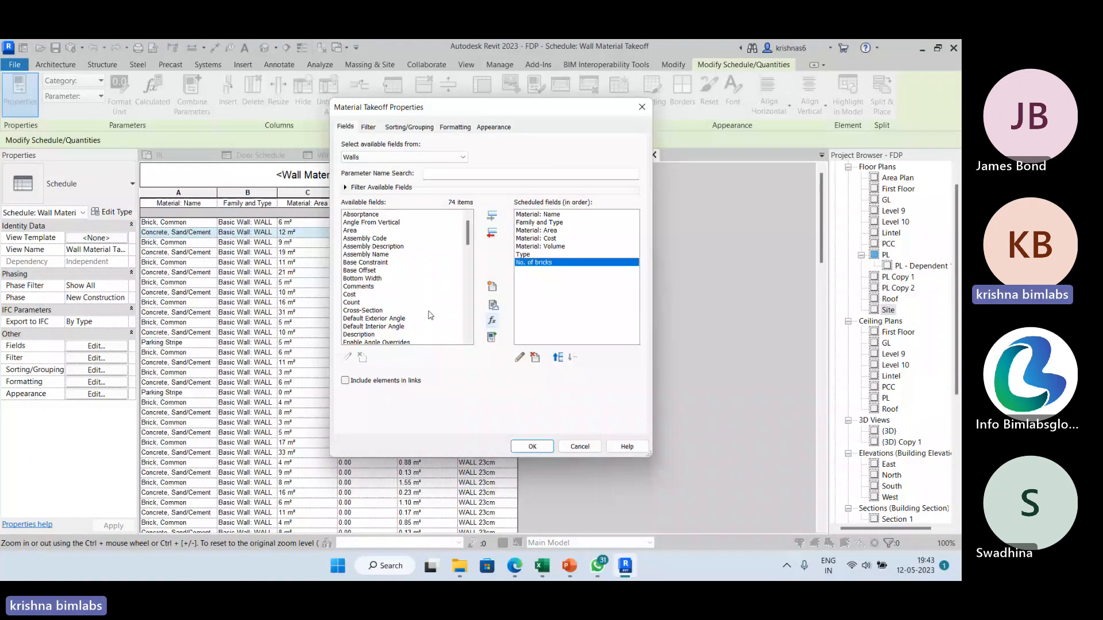
pyautogui.click(526, 450)
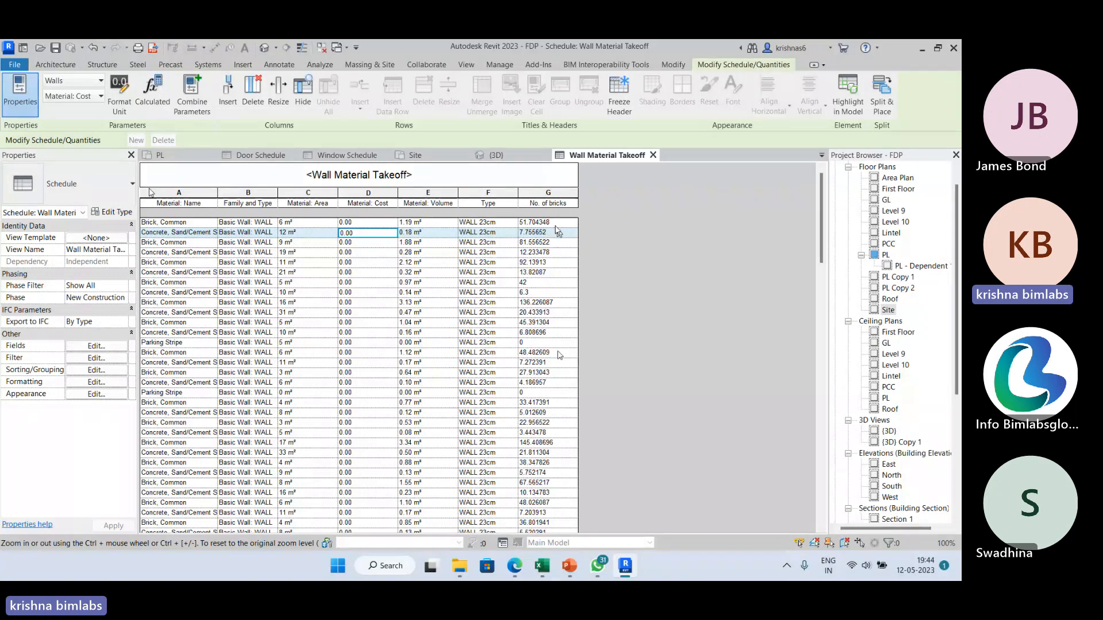
# Step: Start a new calculated value in the wall takeoff's fields and name it Brick cost
pyautogui.click(98, 346)
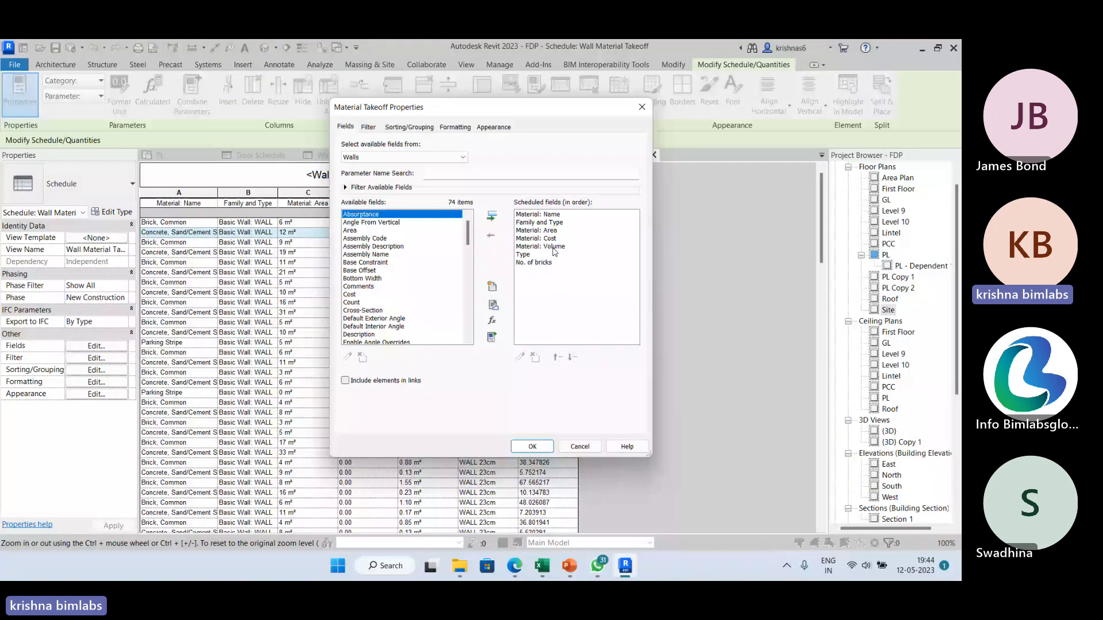
pyautogui.click(494, 321)
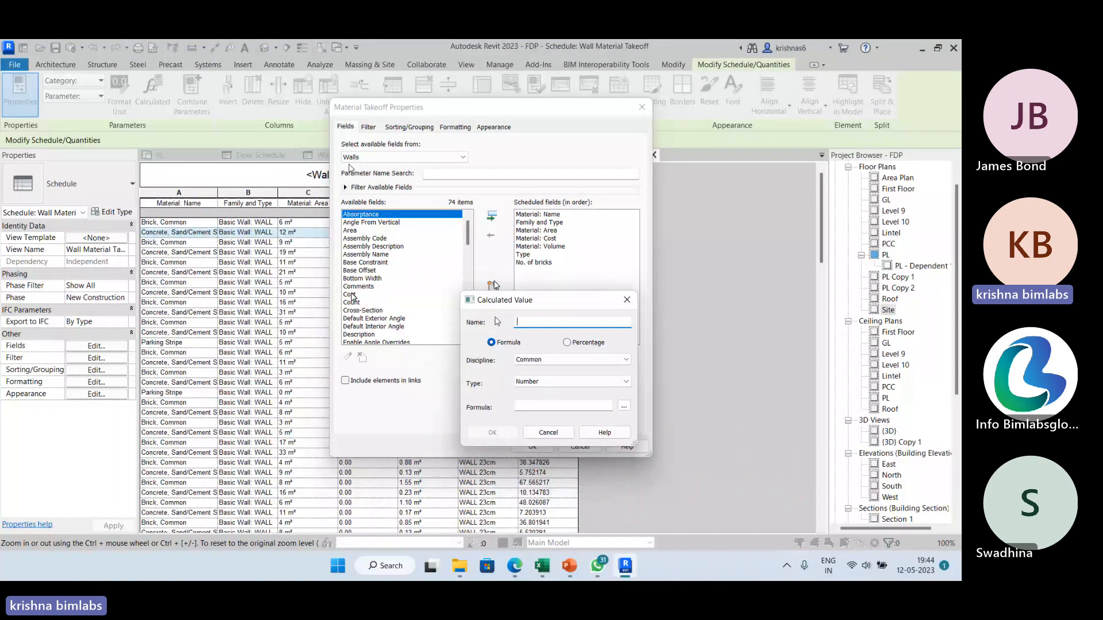
pyautogui.click(626, 300)
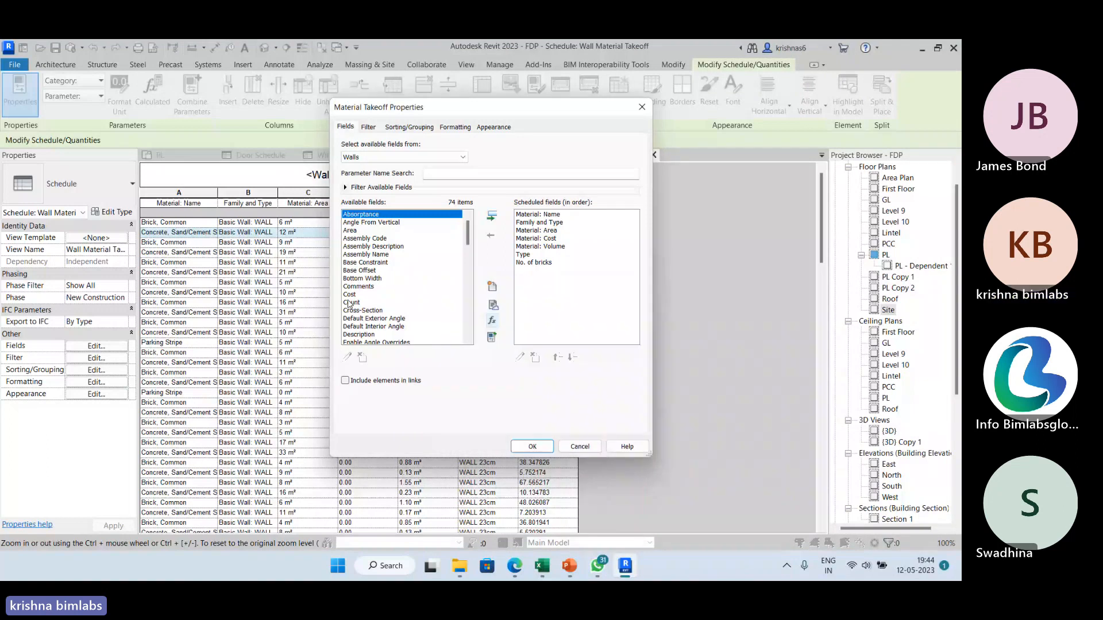
pyautogui.click(348, 294)
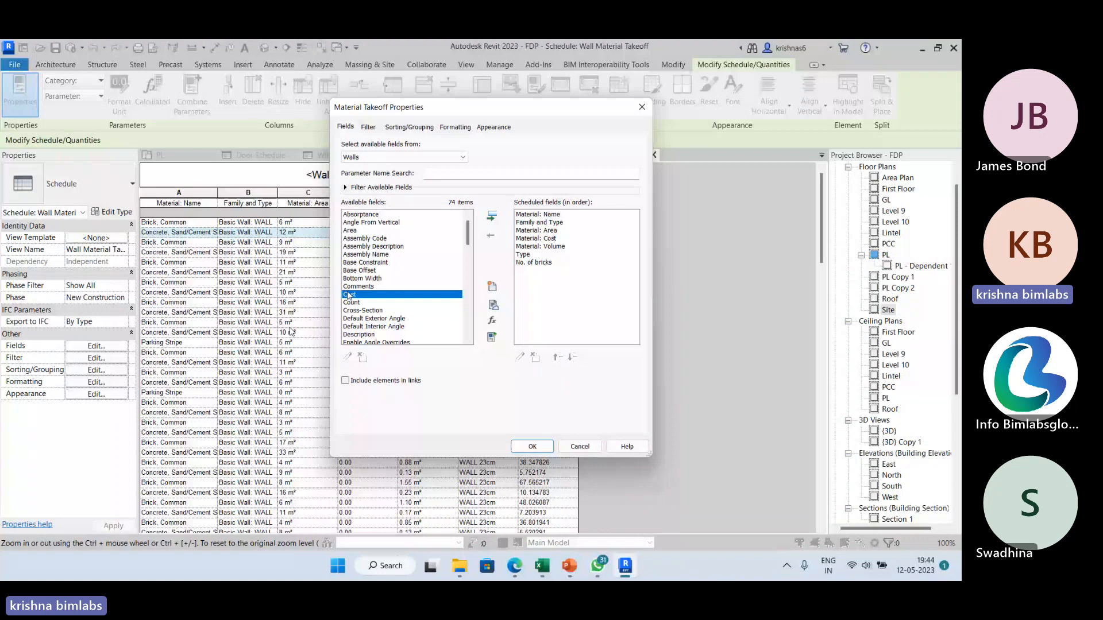
pyautogui.click(492, 320)
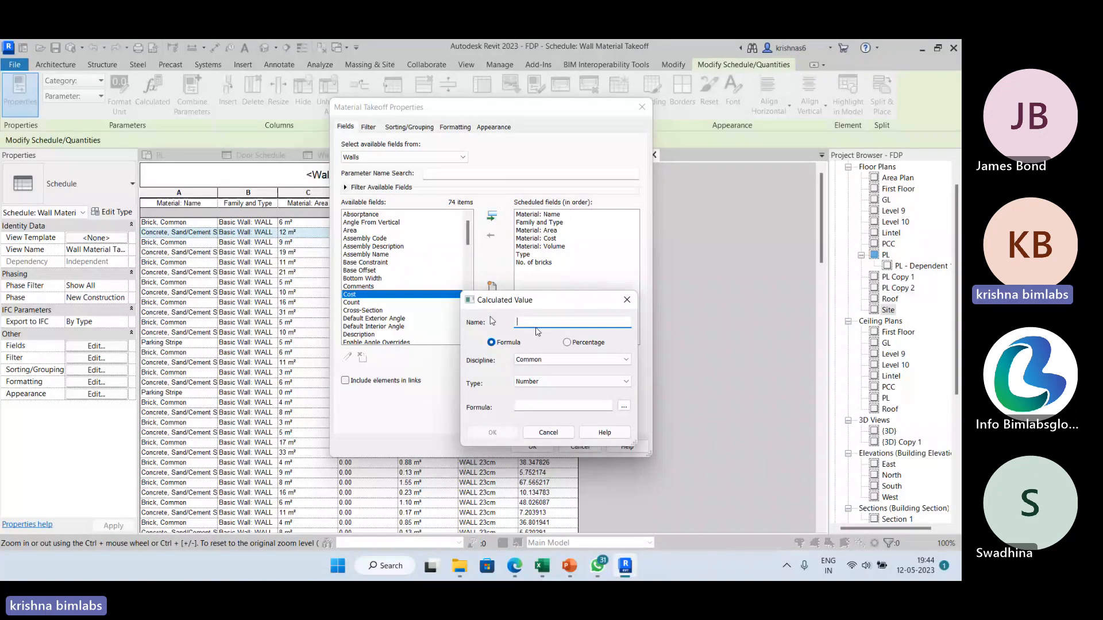
pyautogui.write('B')
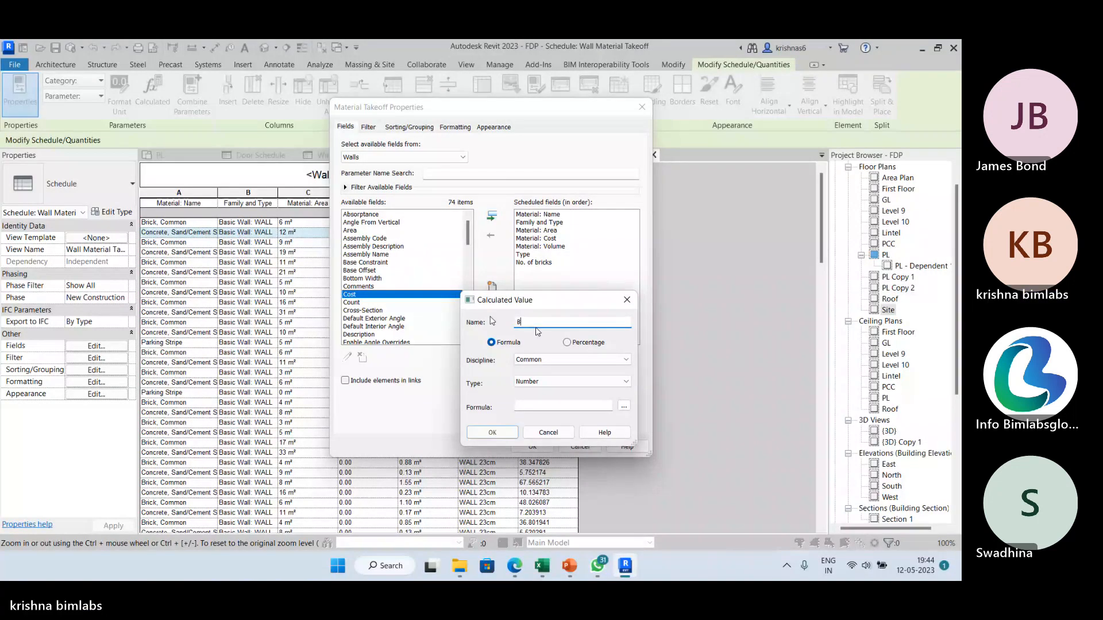
pyautogui.write('rick cost')
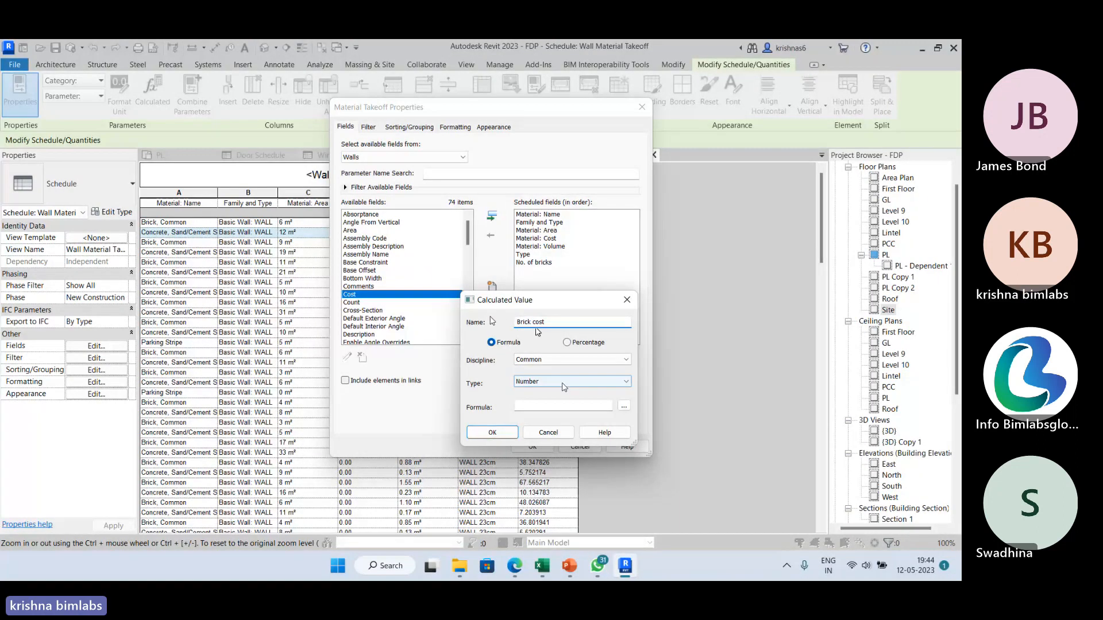
# Step: Give Brick cost the type Cost per Area and the formula No. of bricks*5, and apply it to the wall takeoff
pyautogui.click(563, 382)
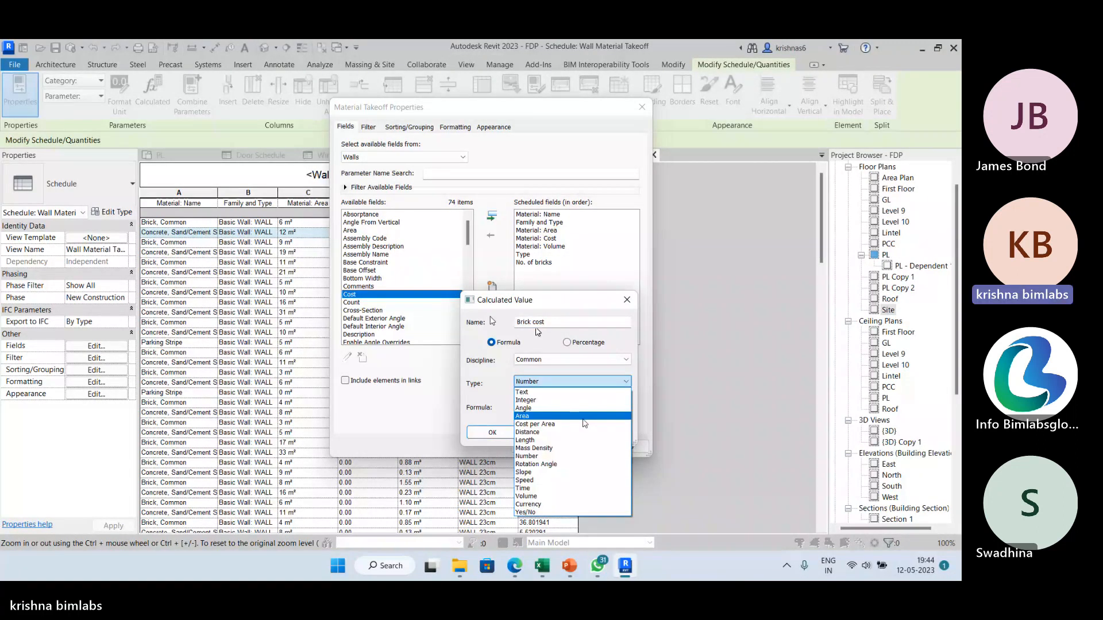
pyautogui.click(535, 424)
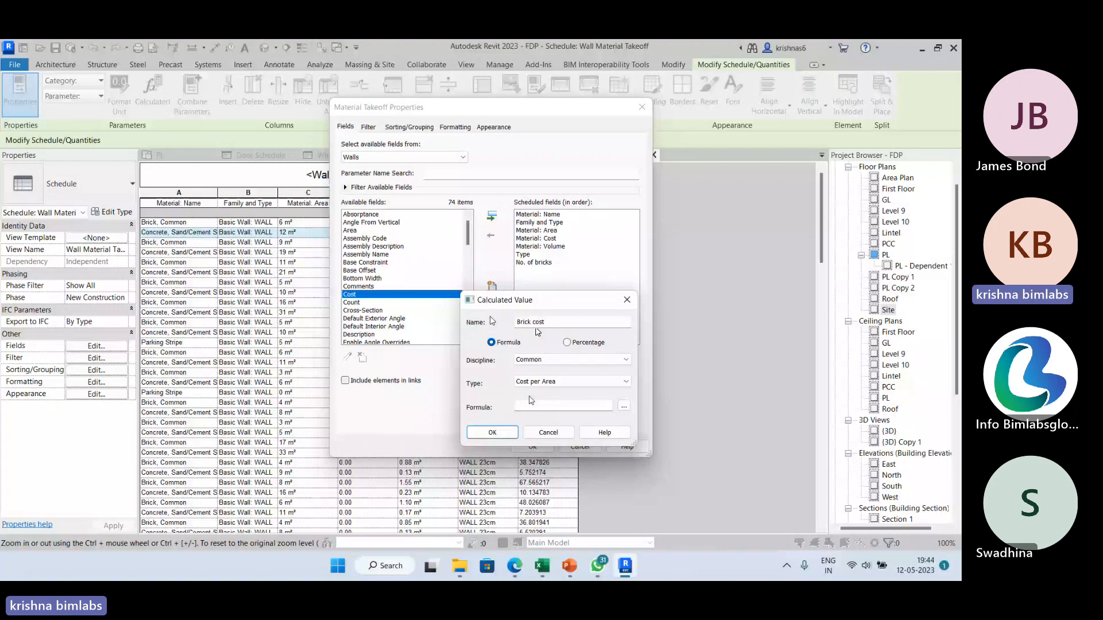
pyautogui.click(531, 403)
pyautogui.write('No. of bricks*5')
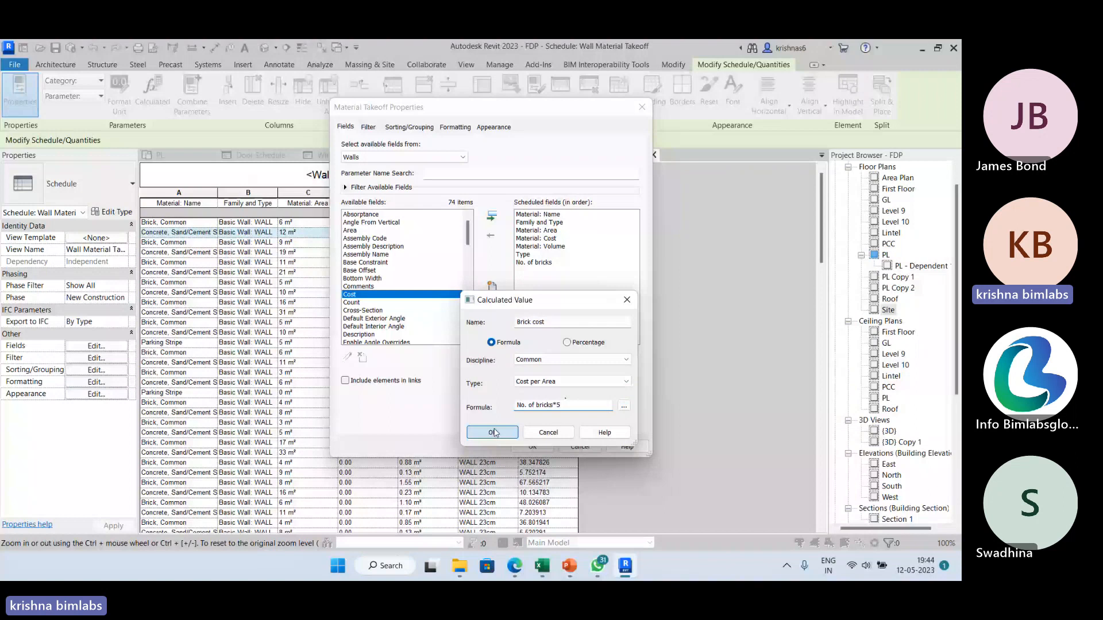
pyautogui.click(494, 432)
pyautogui.click(532, 447)
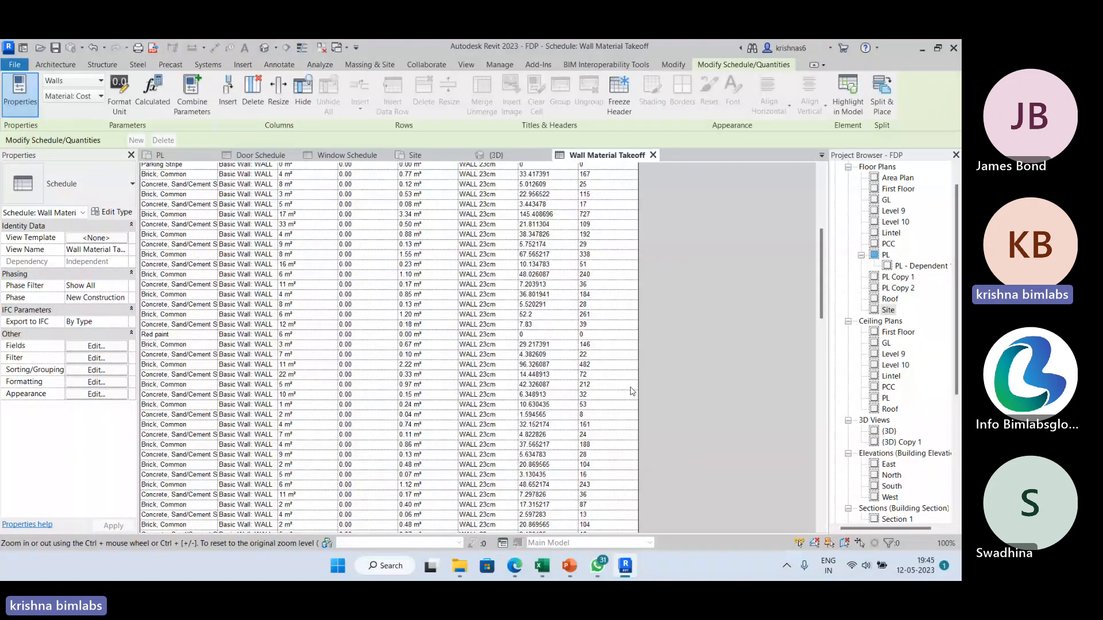
pyautogui.scroll(-5, 568, 283)
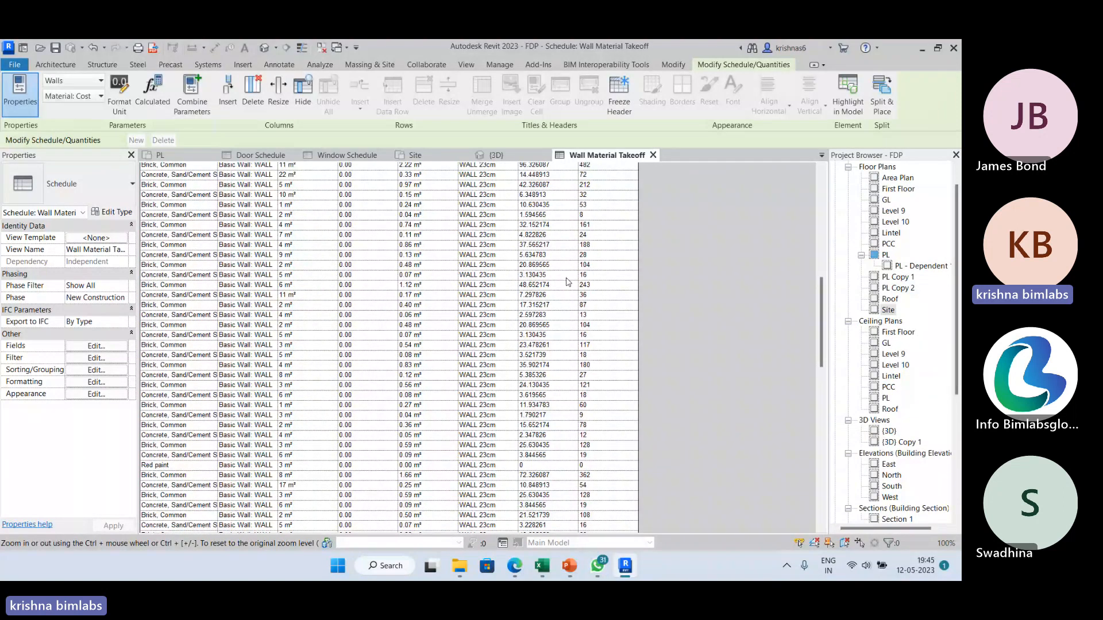
pyautogui.click(96, 346)
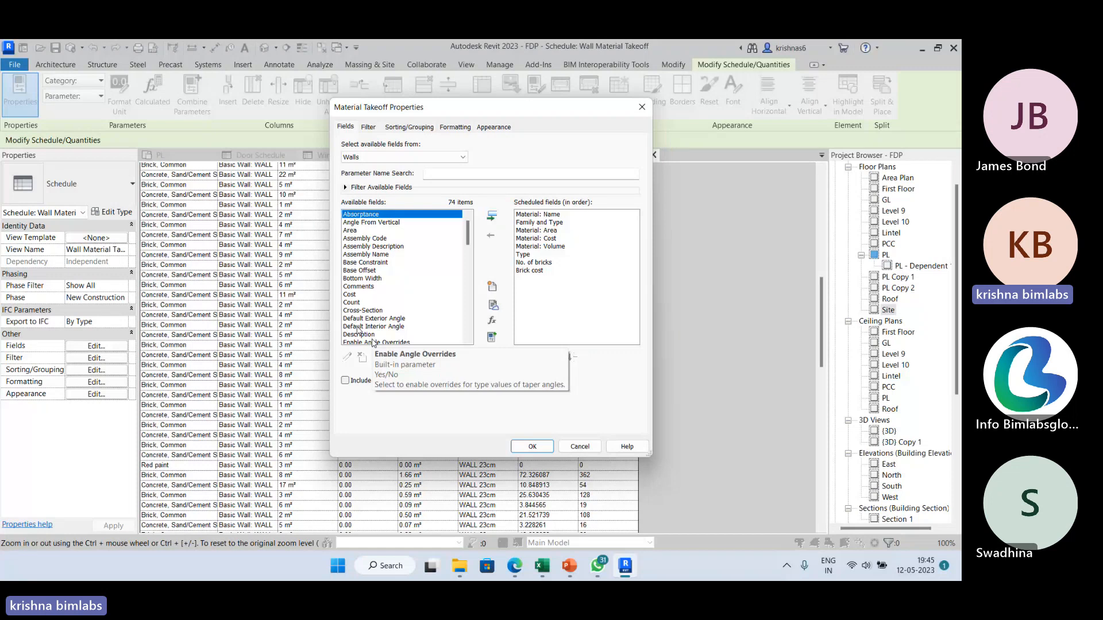
pyautogui.click(492, 326)
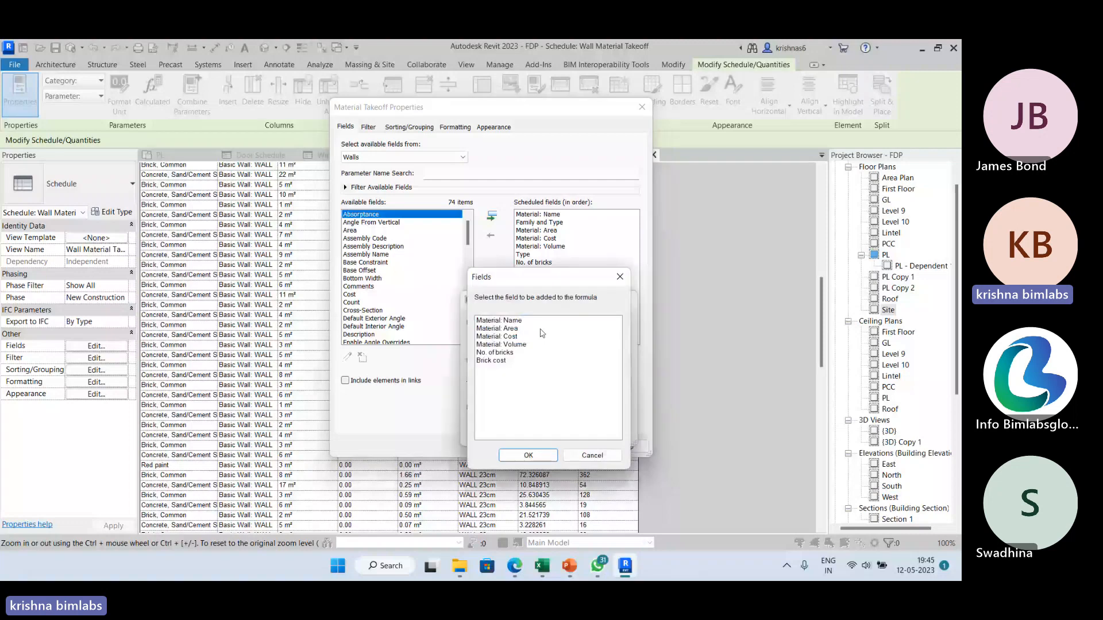
pyautogui.click(545, 457)
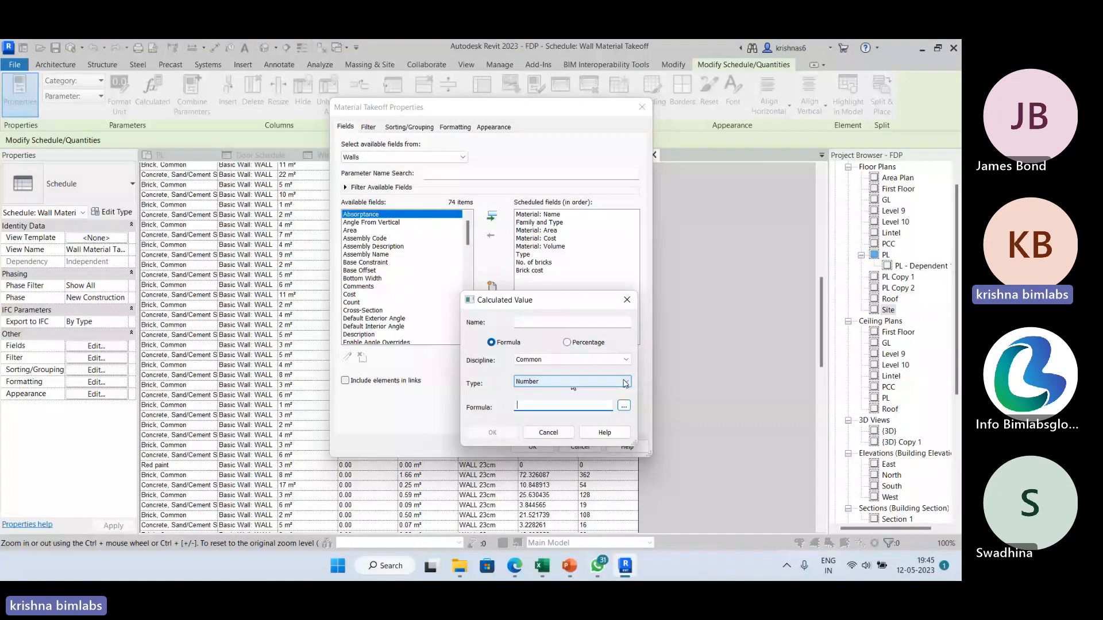
pyautogui.click(630, 308)
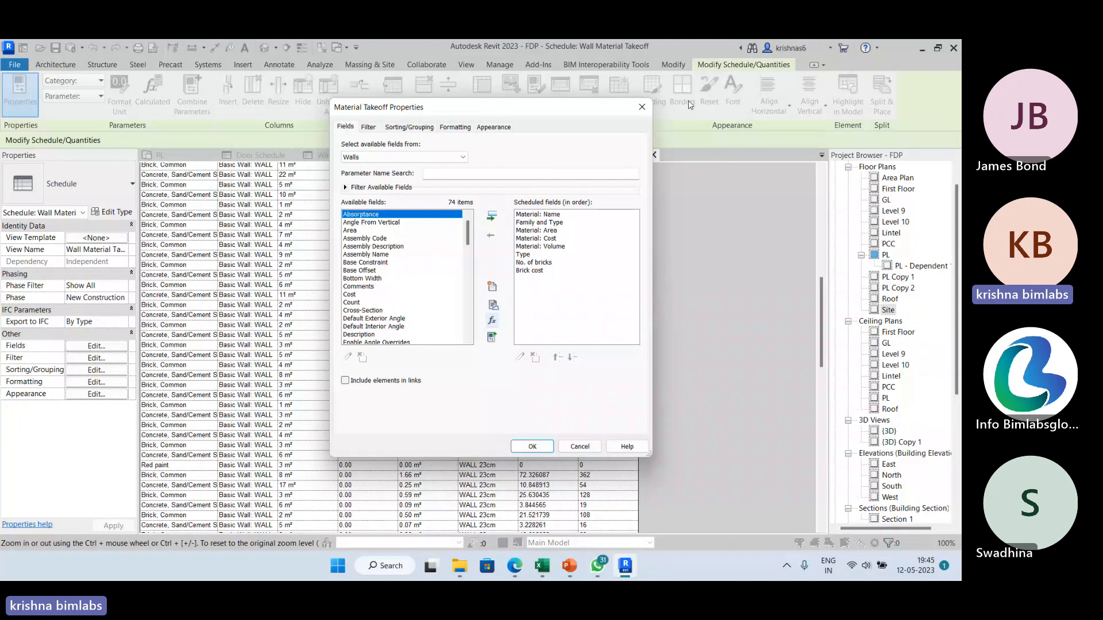
pyautogui.press('Return')
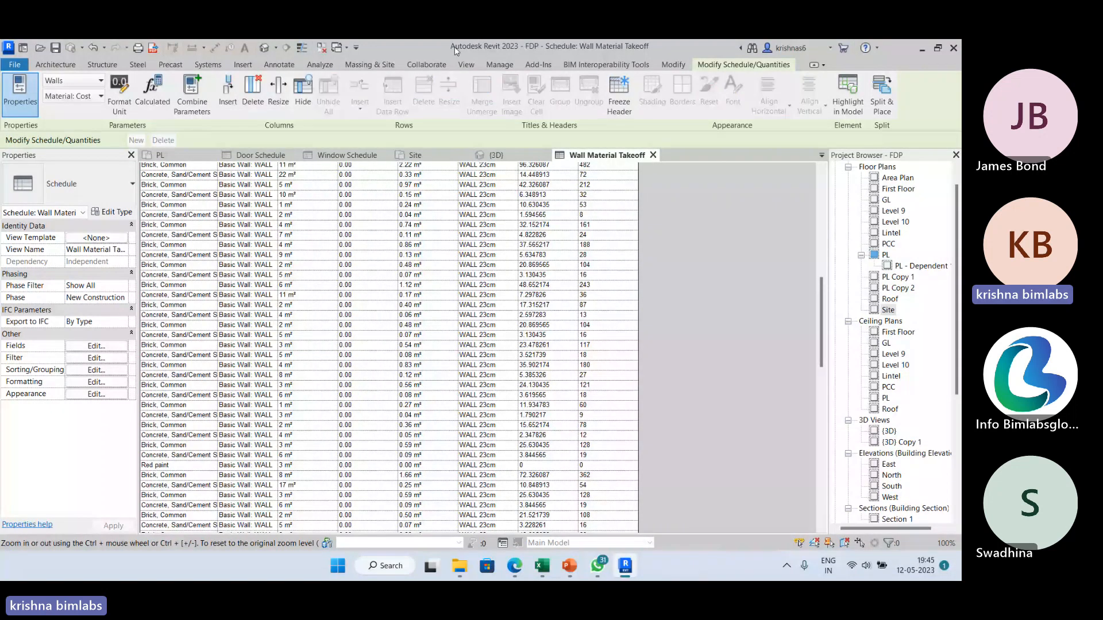
# Step: Create a new material takeoff for the Floors category in the New Construction phase
pyautogui.click(466, 64)
pyautogui.click(609, 80)
pyautogui.click(617, 120)
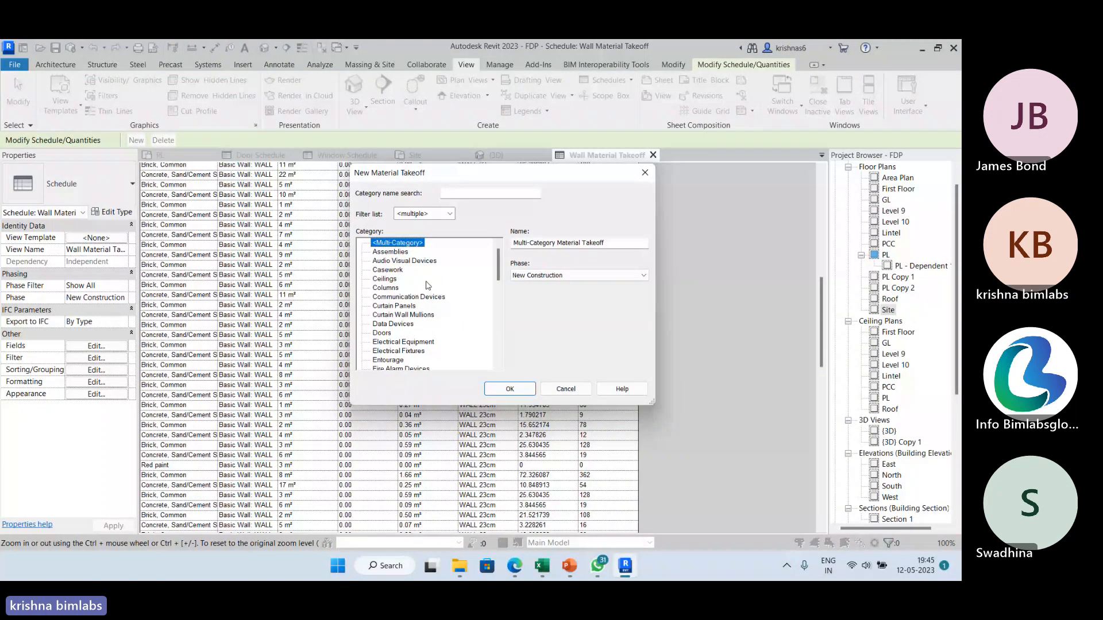
pyautogui.scroll(-2, 428, 285)
pyautogui.click(402, 338)
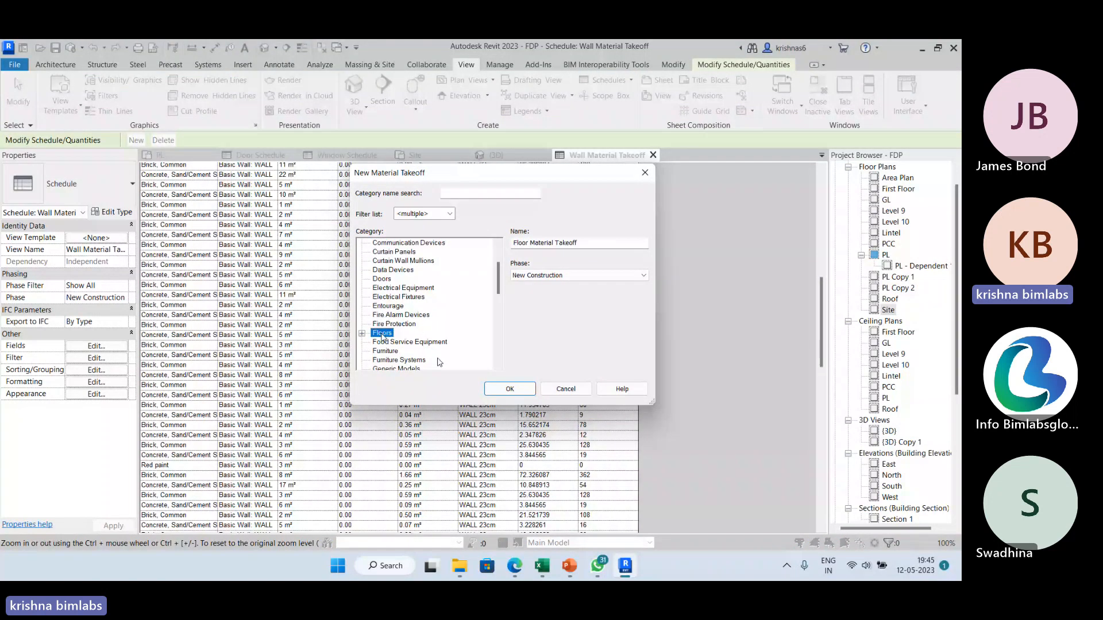
pyautogui.click(509, 389)
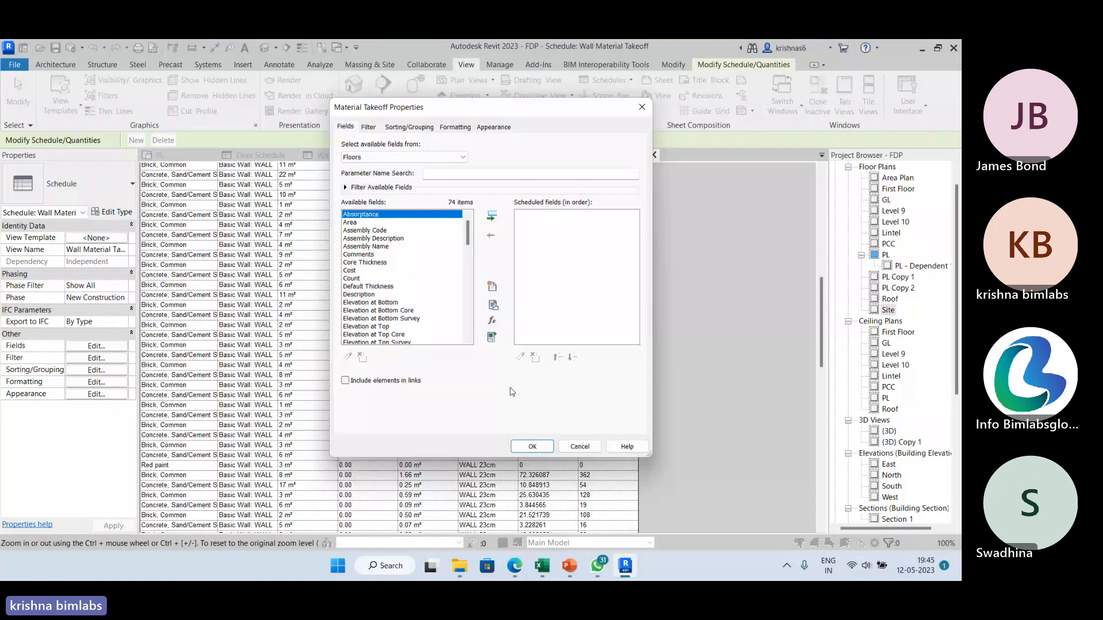
# Step: Add the fields Material: Name, Material: Area and Material: Volume to the floor material takeoff
pyautogui.scroll(-2, 409, 288)
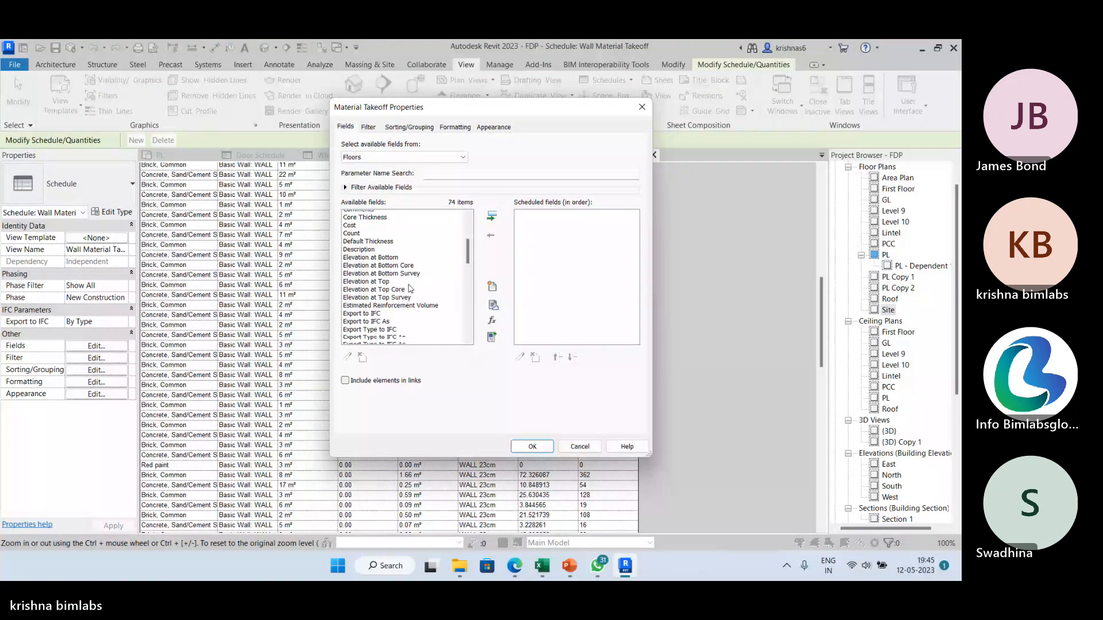
pyautogui.scroll(-6, 410, 288)
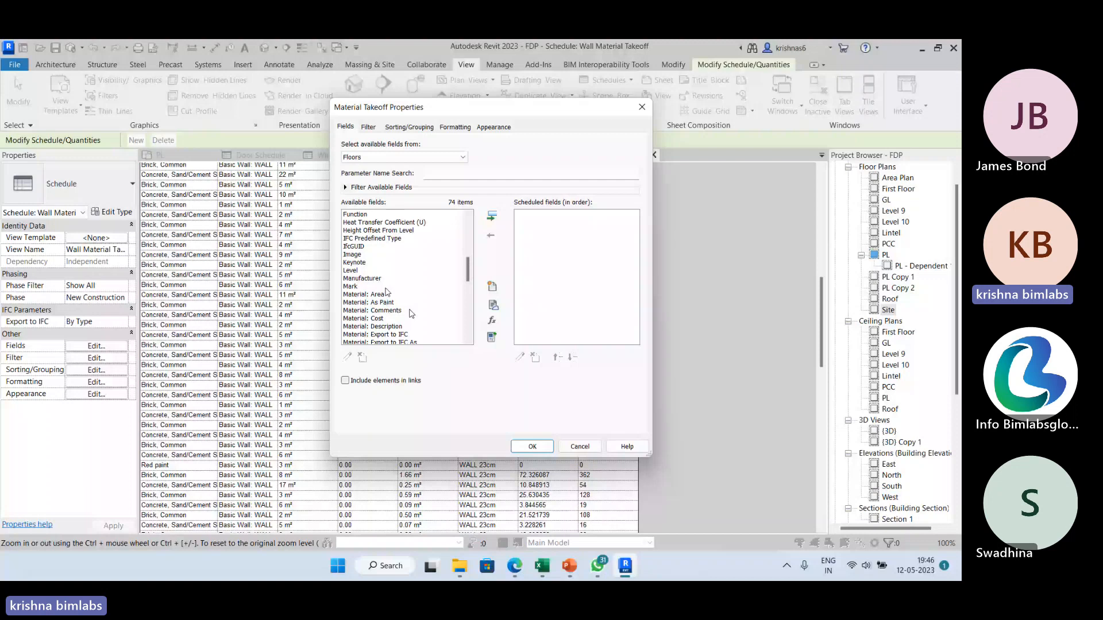
pyautogui.scroll(-1, 393, 337)
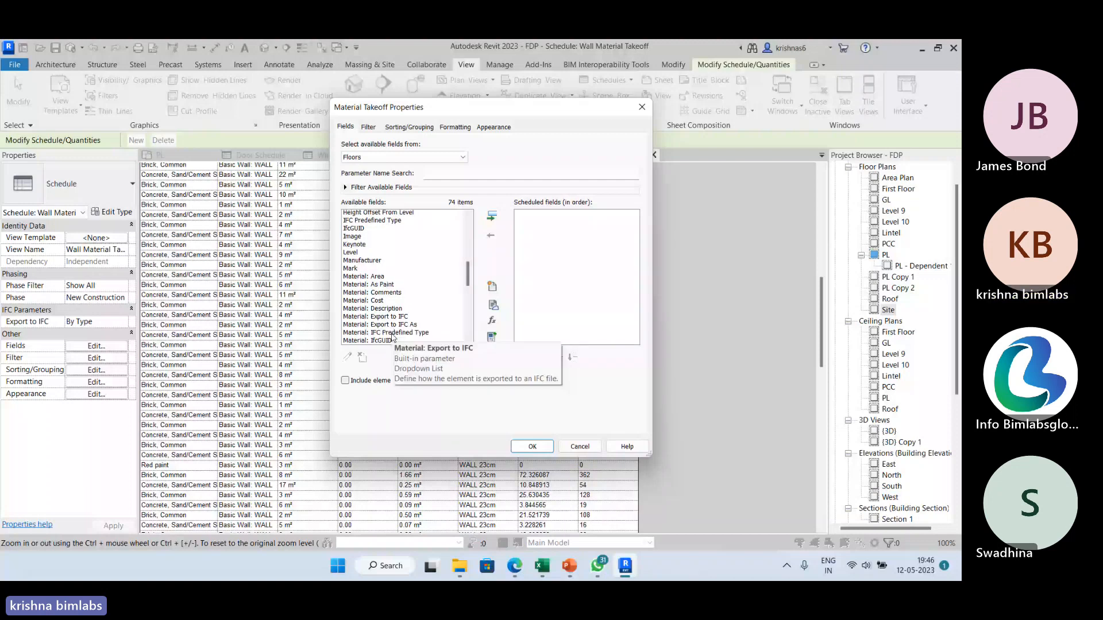
pyautogui.scroll(-3, 393, 337)
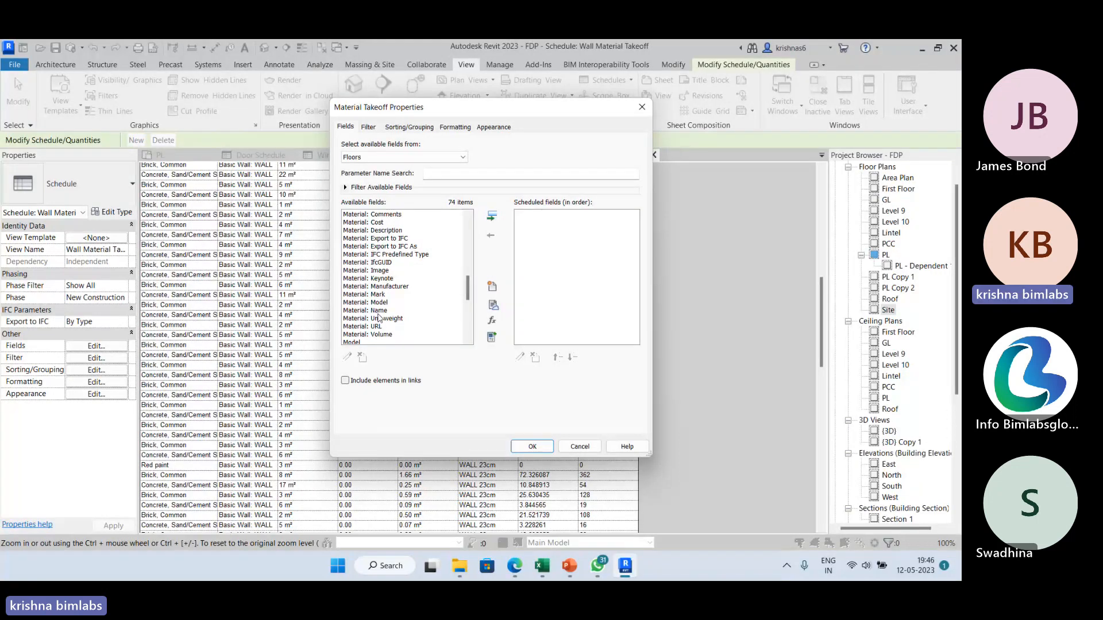
pyautogui.doubleClick(378, 310)
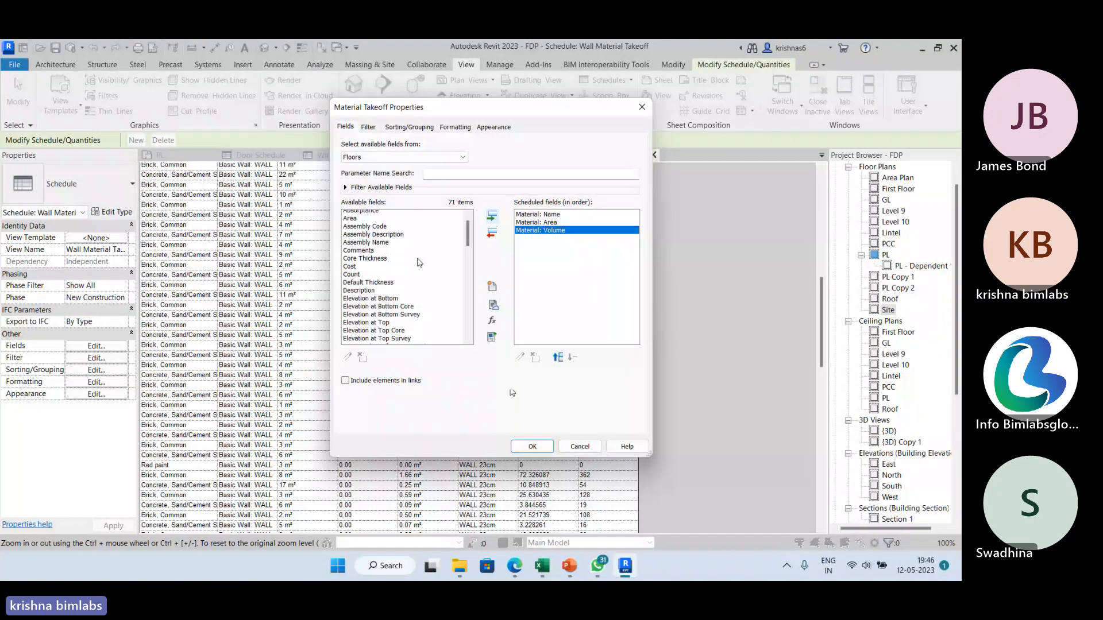
# Step: Add the Family and Type field and the Type field, and generate the floor material takeoff schedule
pyautogui.scroll(1, 415, 261)
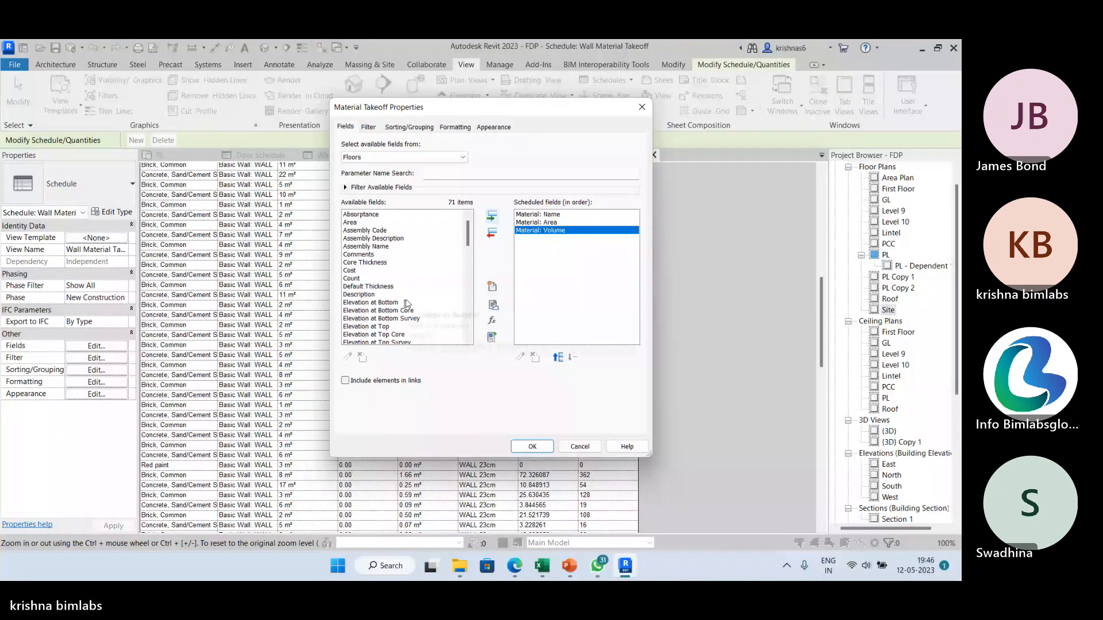
pyautogui.scroll(-4, 406, 303)
pyautogui.click(366, 302)
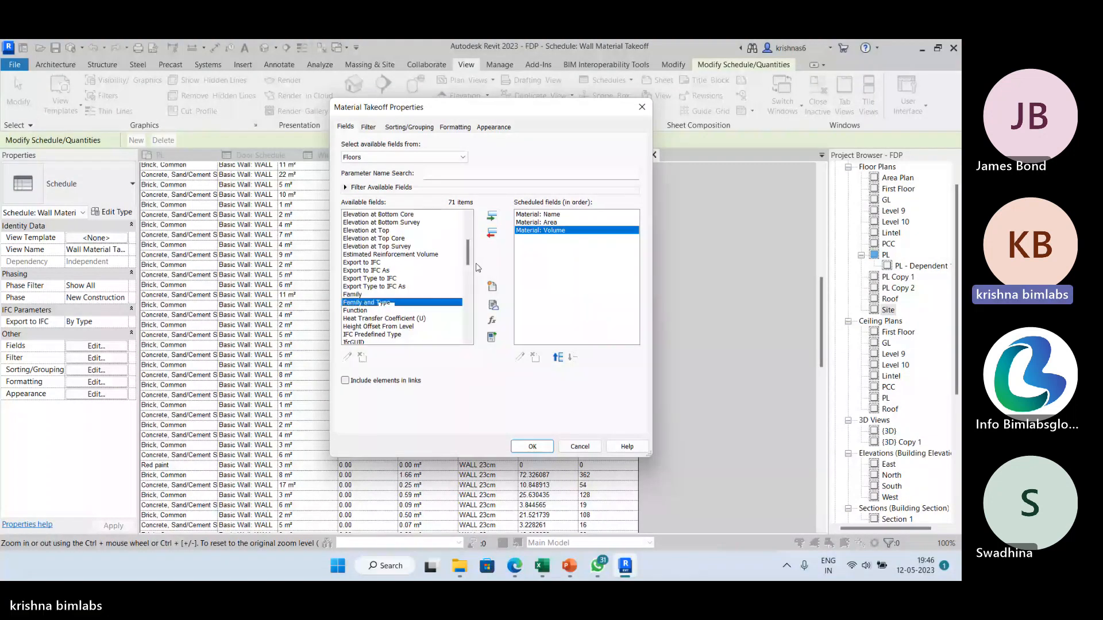
pyautogui.doubleClick(367, 302)
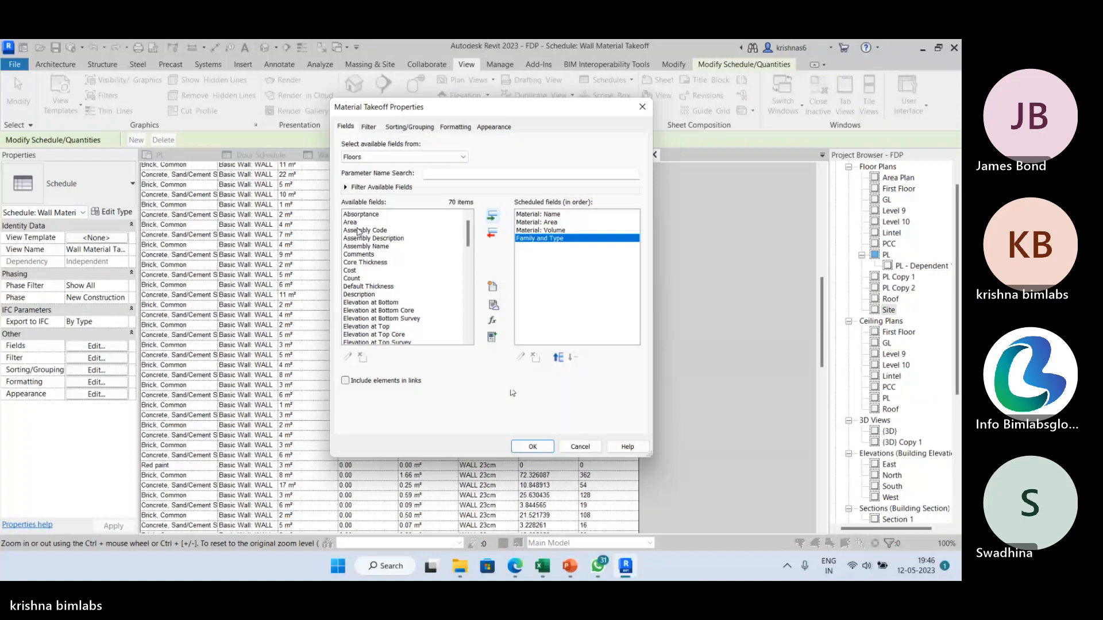
pyautogui.scroll(-4, 398, 260)
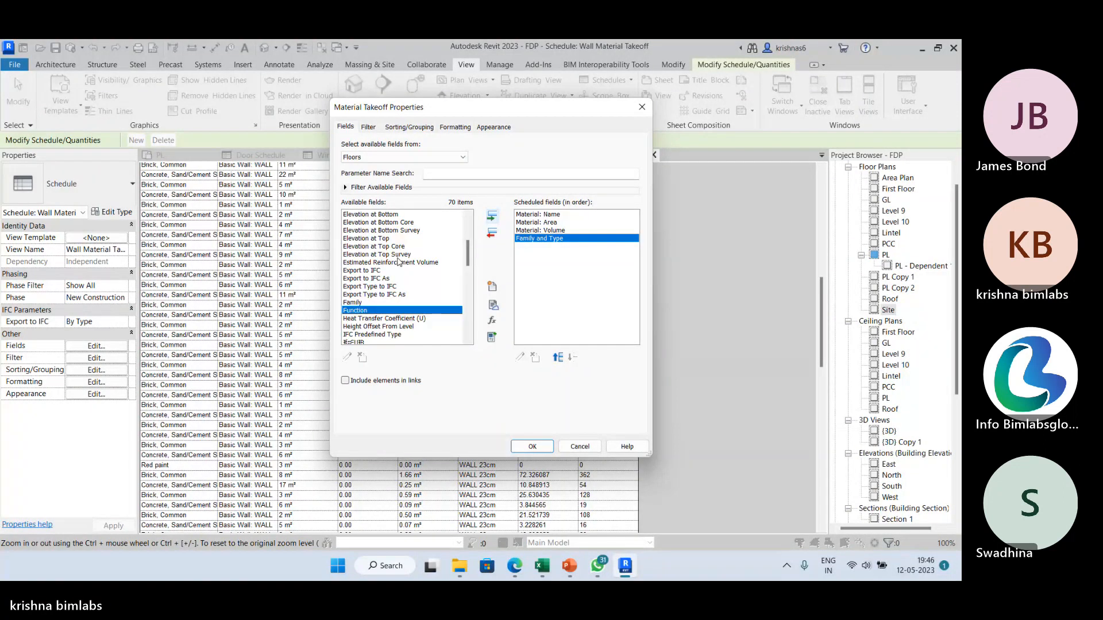
pyautogui.scroll(-8, 399, 261)
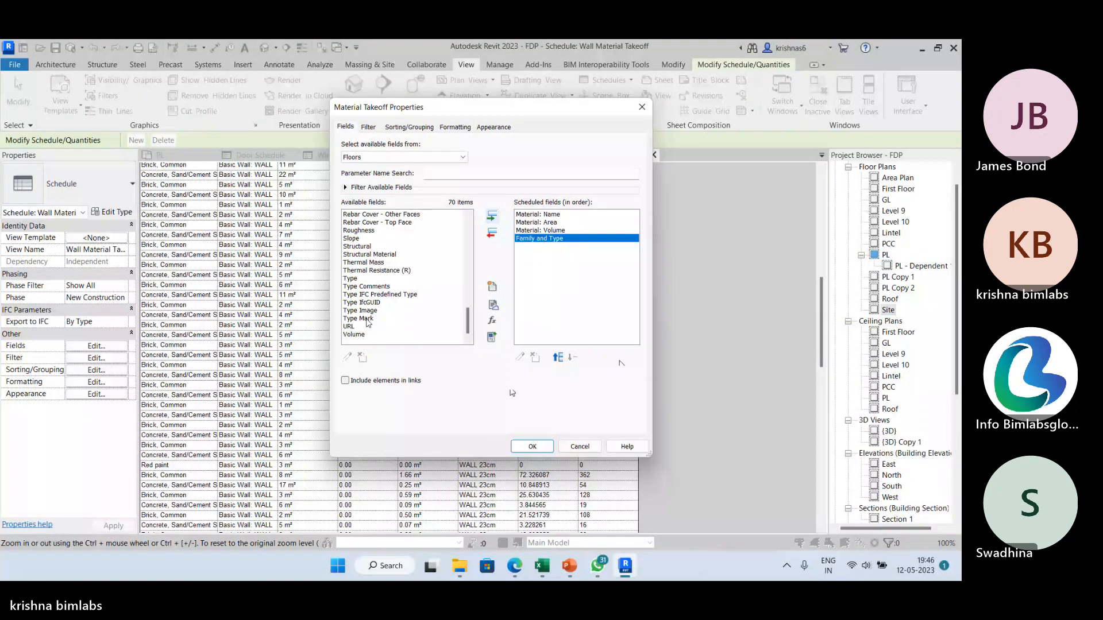
pyautogui.doubleClick(350, 278)
pyautogui.click(532, 446)
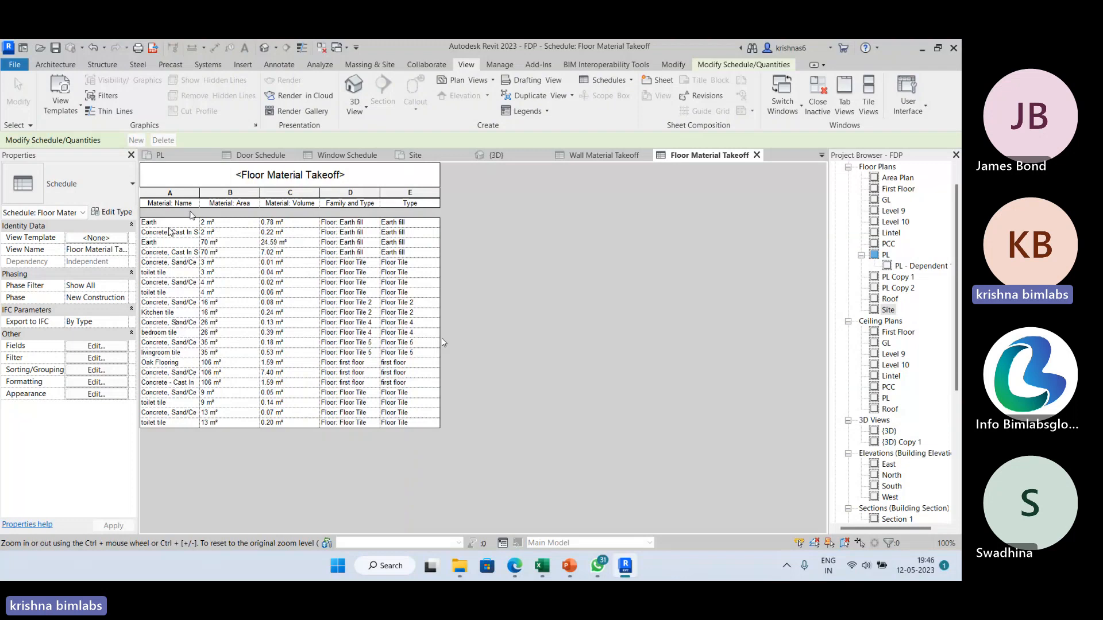
pyautogui.click(172, 223)
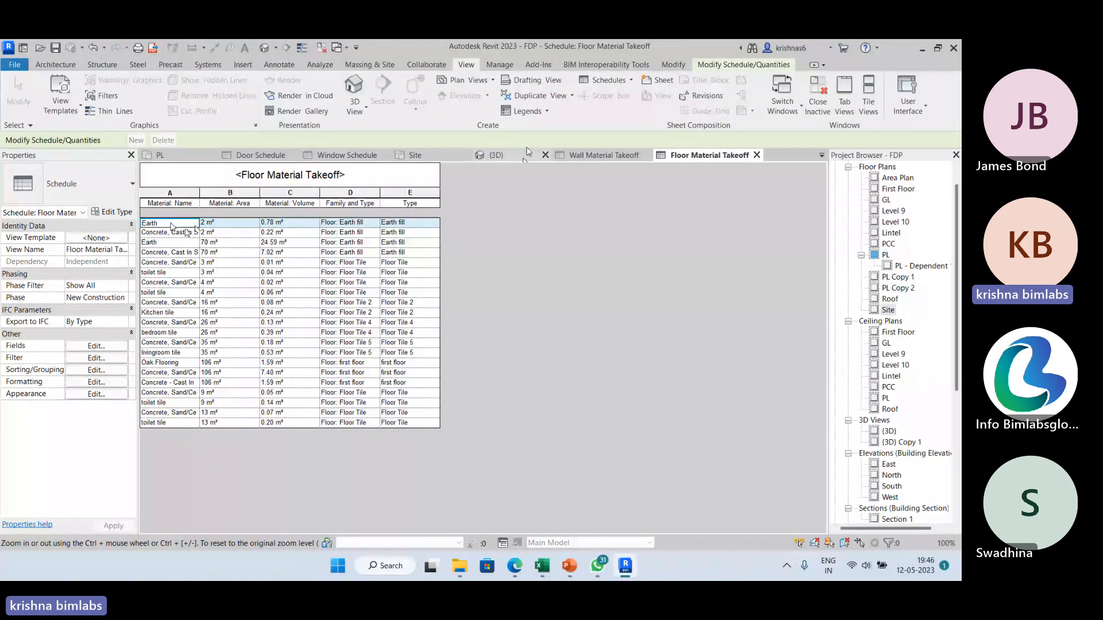
pyautogui.click(613, 76)
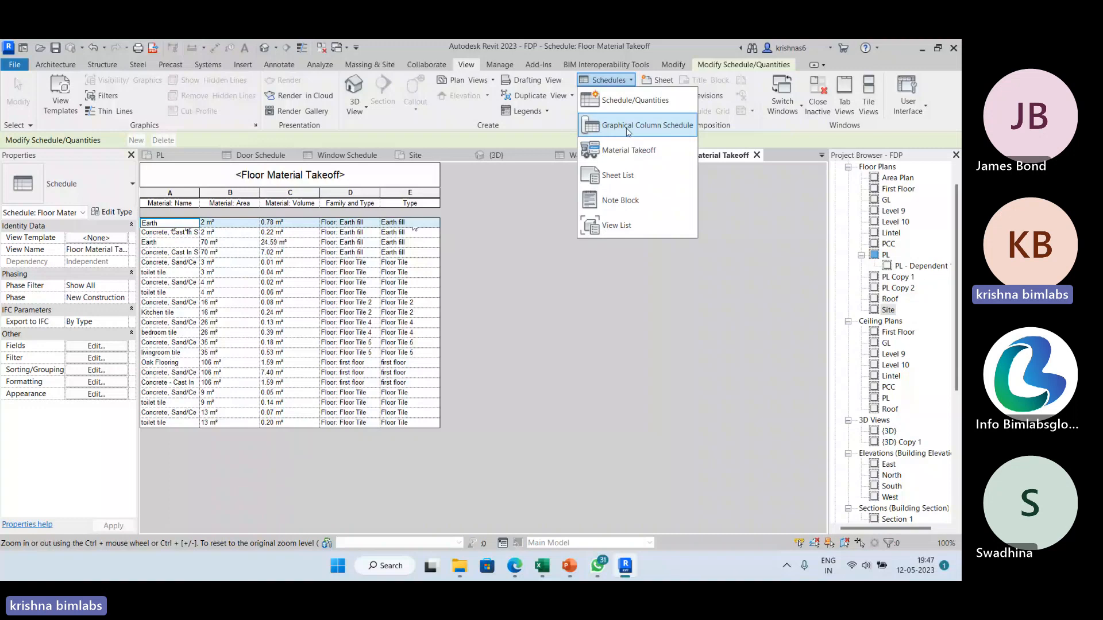
pyautogui.click(614, 81)
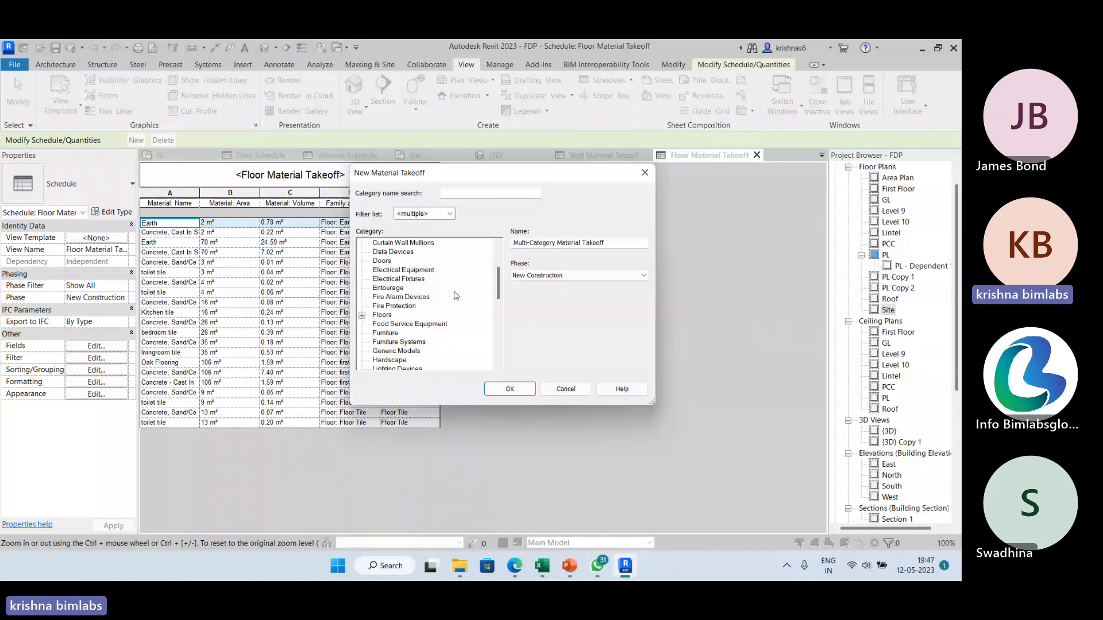
pyautogui.scroll(-8, 456, 295)
pyautogui.scroll(1, 422, 289)
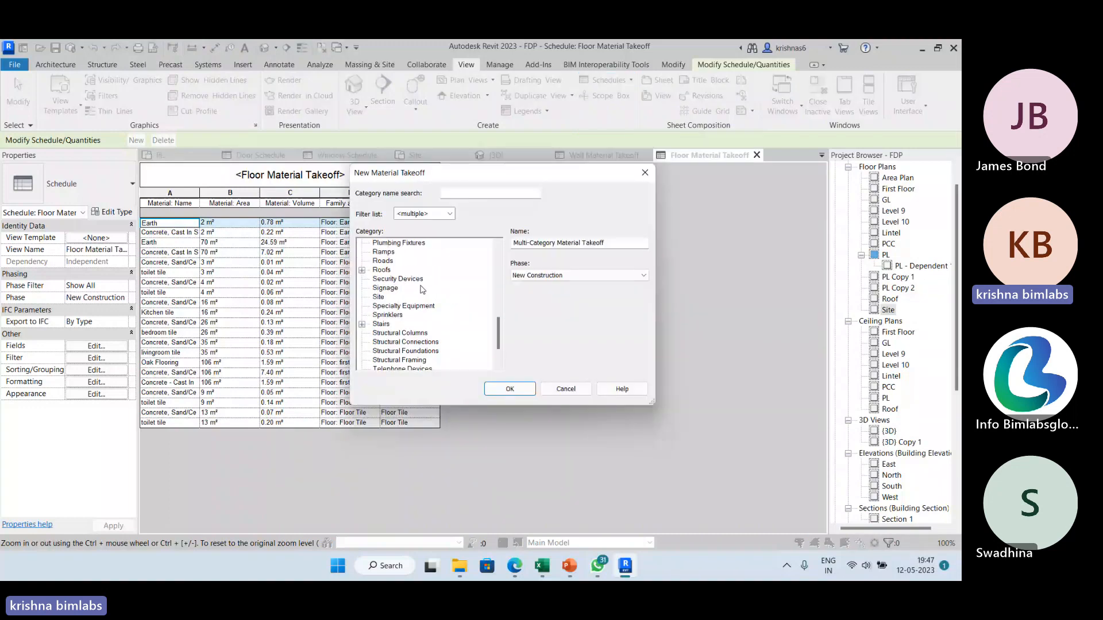
pyautogui.click(420, 270)
pyautogui.scroll(2, 422, 284)
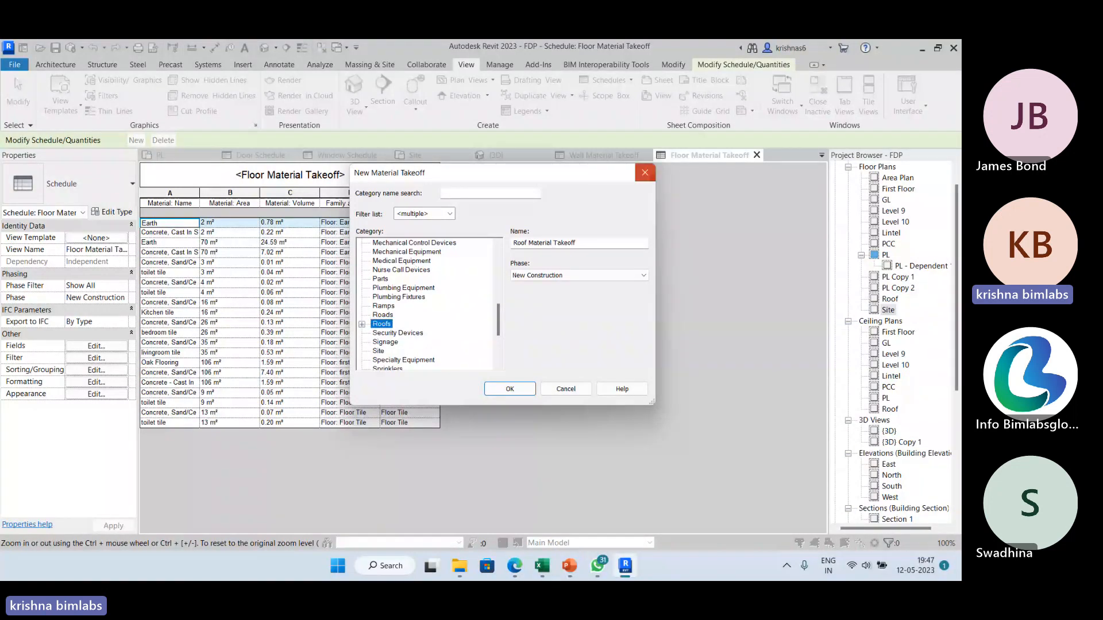
pyautogui.click(645, 173)
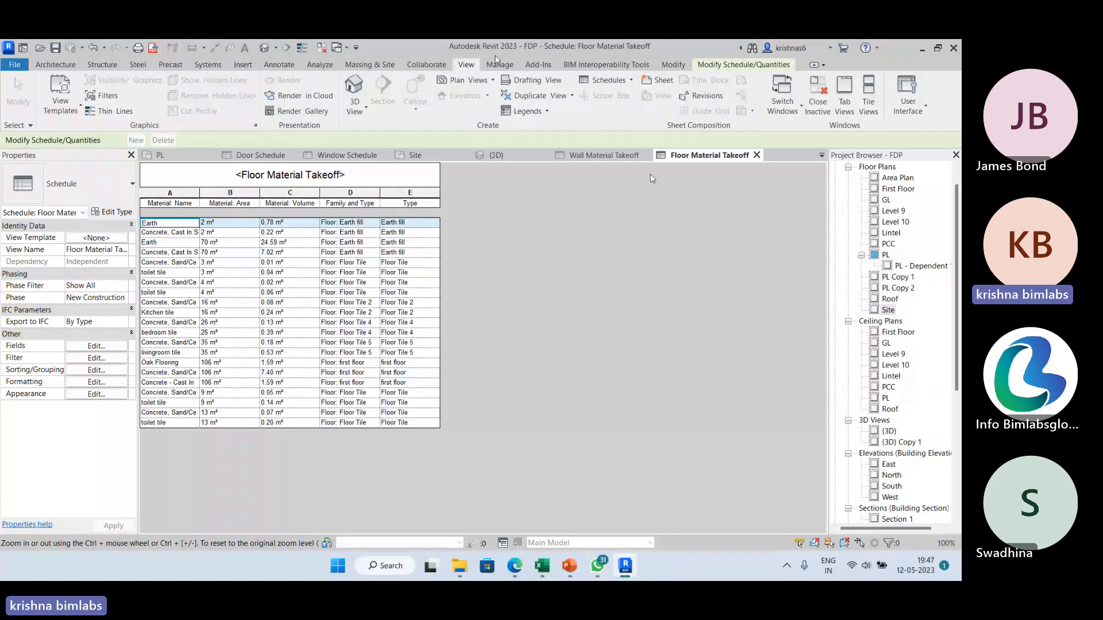
# Step: Switch to the PL floor plan and start a new sheet list
pyautogui.click(160, 155)
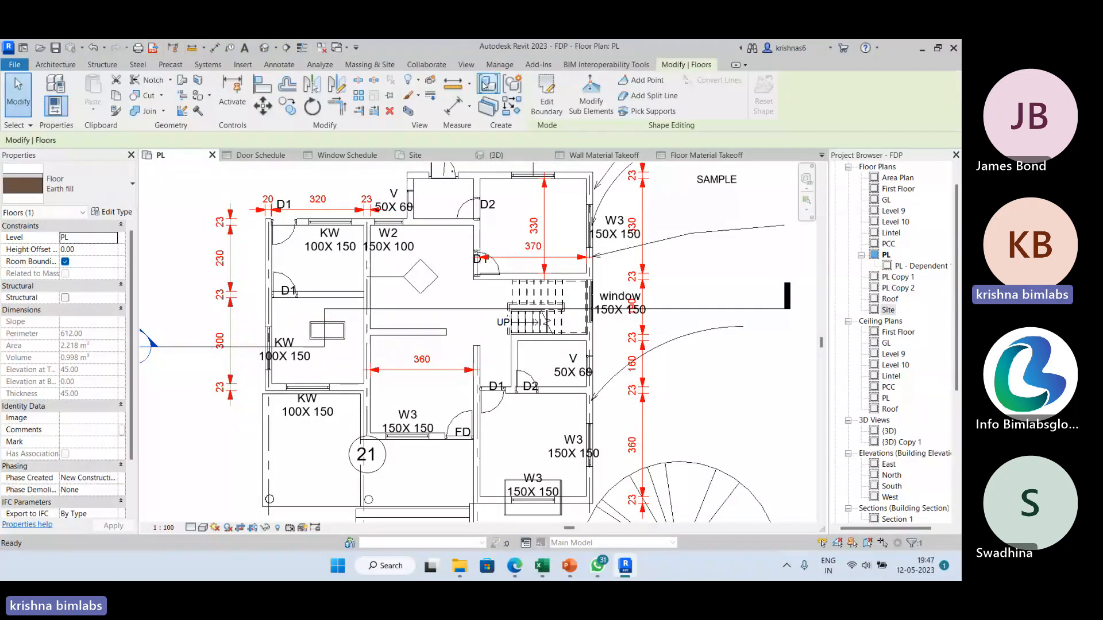
pyautogui.click(466, 65)
pyautogui.click(610, 80)
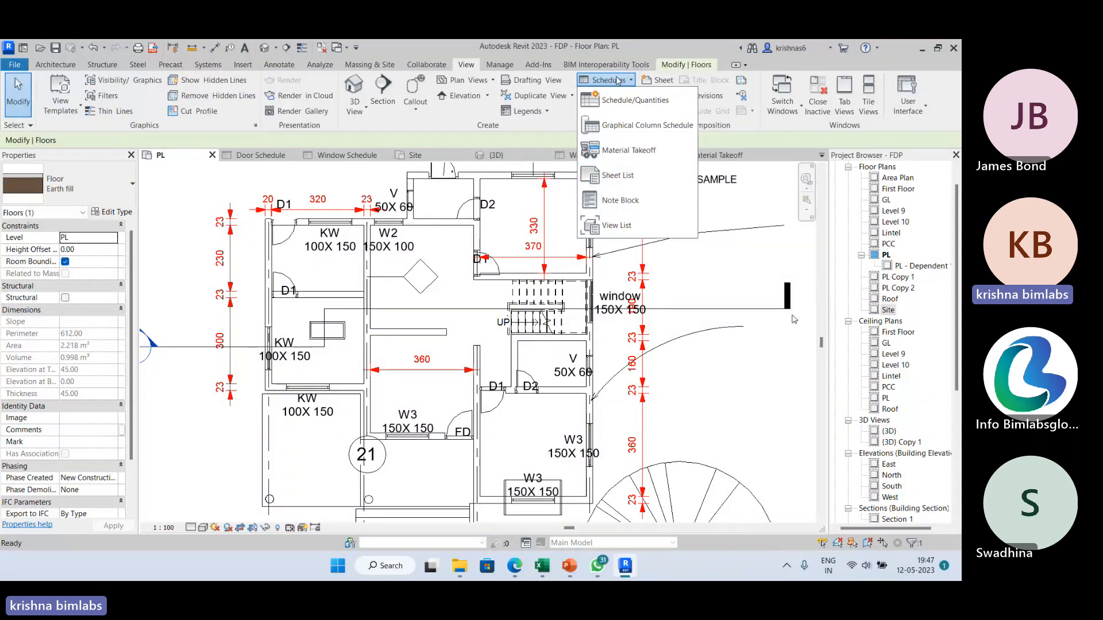
pyautogui.scroll(-3, 883, 325)
pyautogui.scroll(-3, 884, 324)
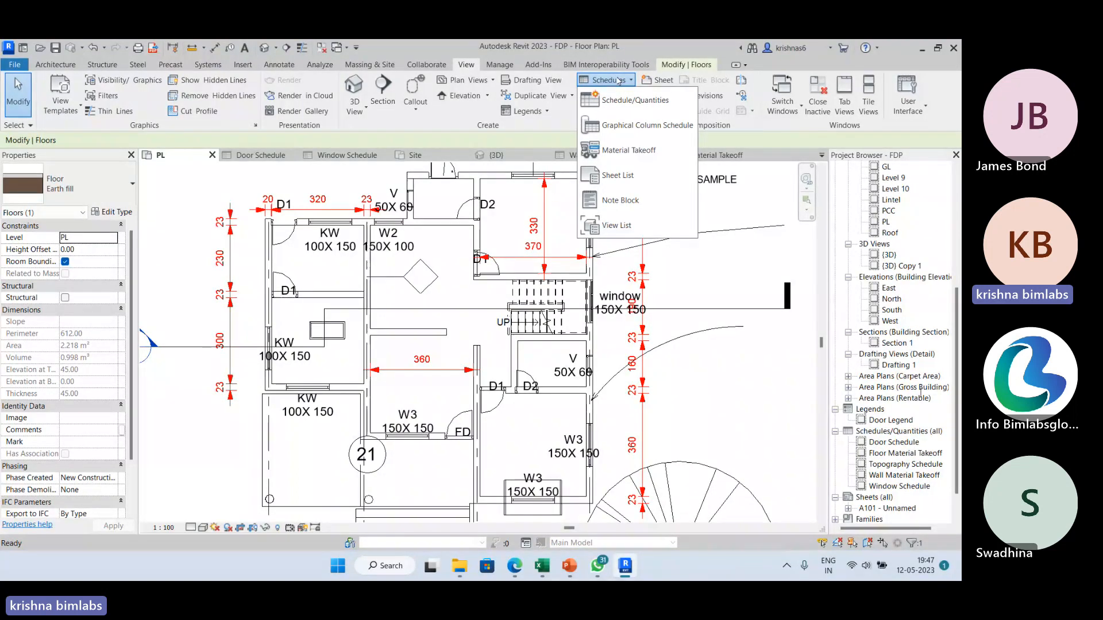
pyautogui.scroll(-2, 921, 392)
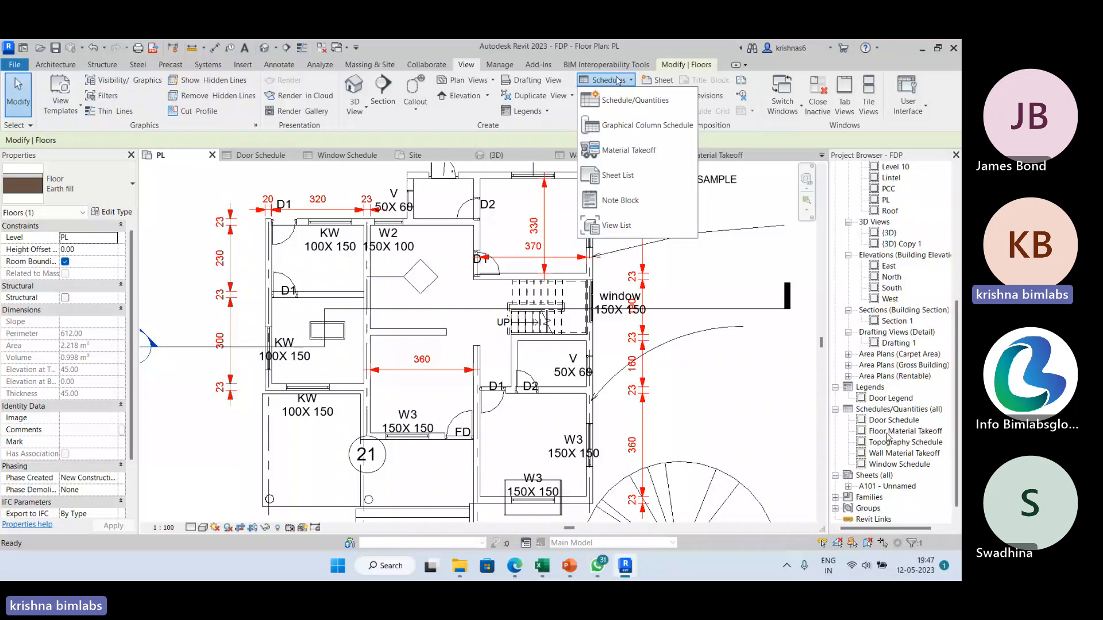
pyautogui.scroll(-1, 916, 481)
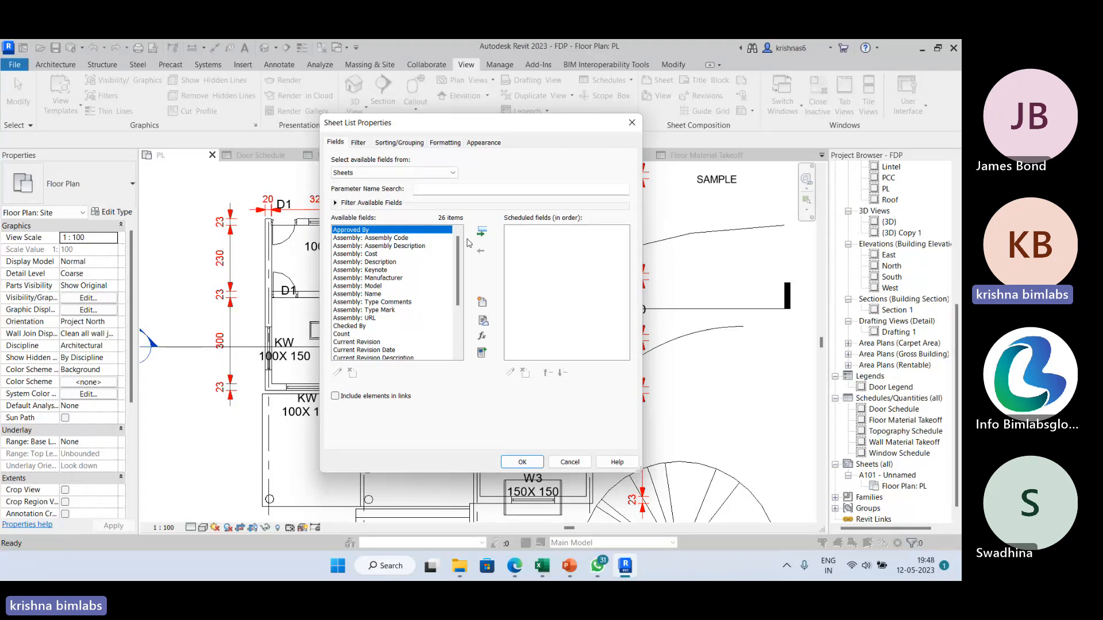
# Step: Add the Sheet Name and Sheet Number fields to the sheet list
pyautogui.scroll(-2, 396, 283)
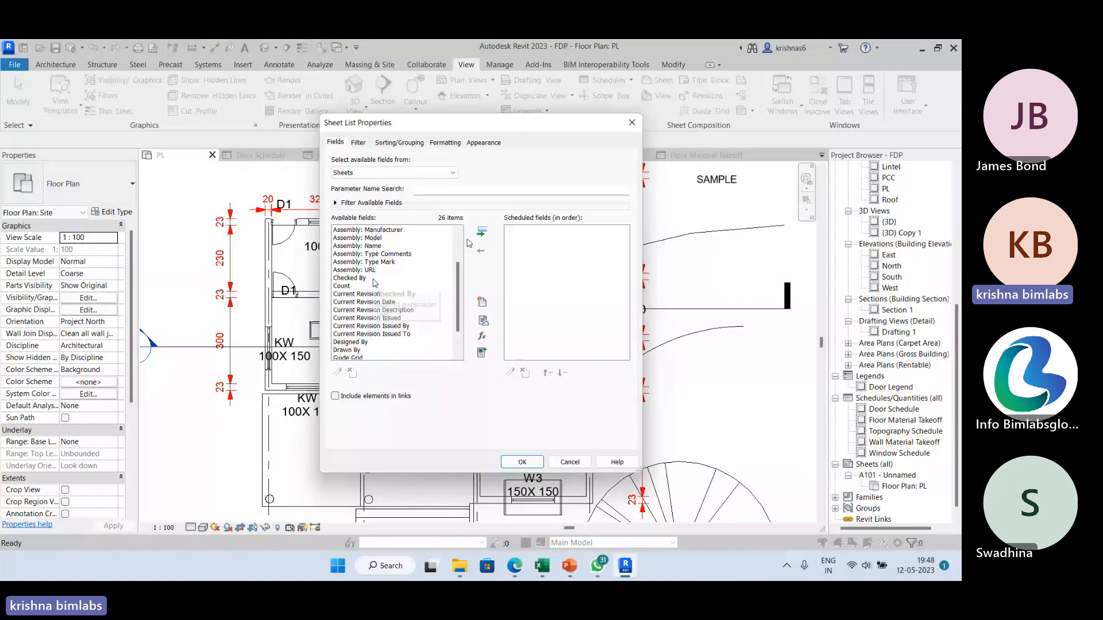
pyautogui.scroll(-1, 382, 280)
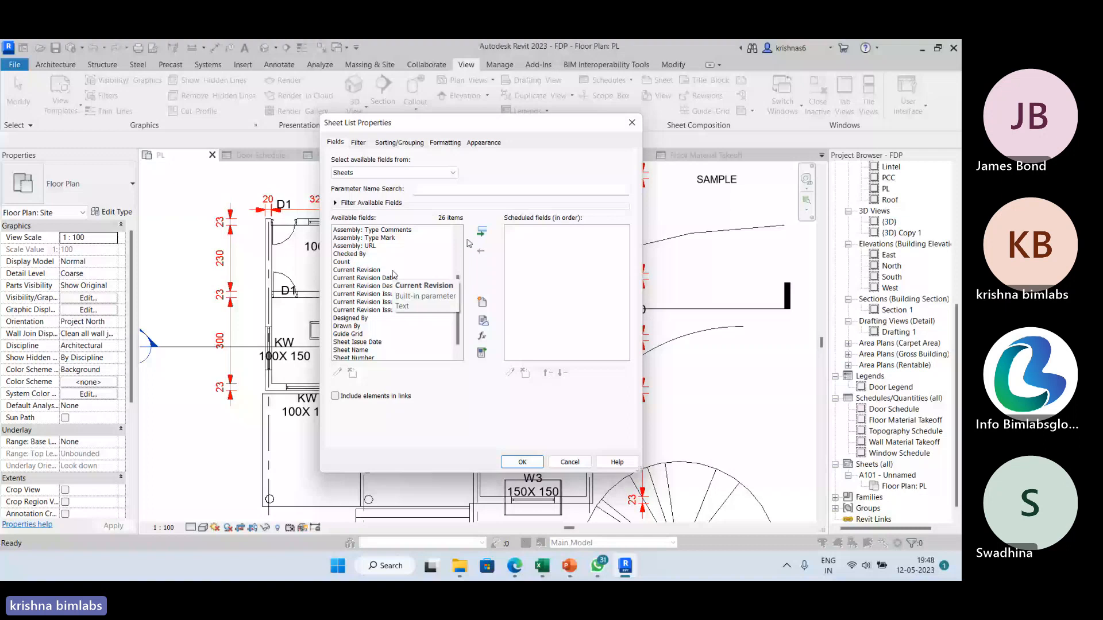
pyautogui.click(482, 232)
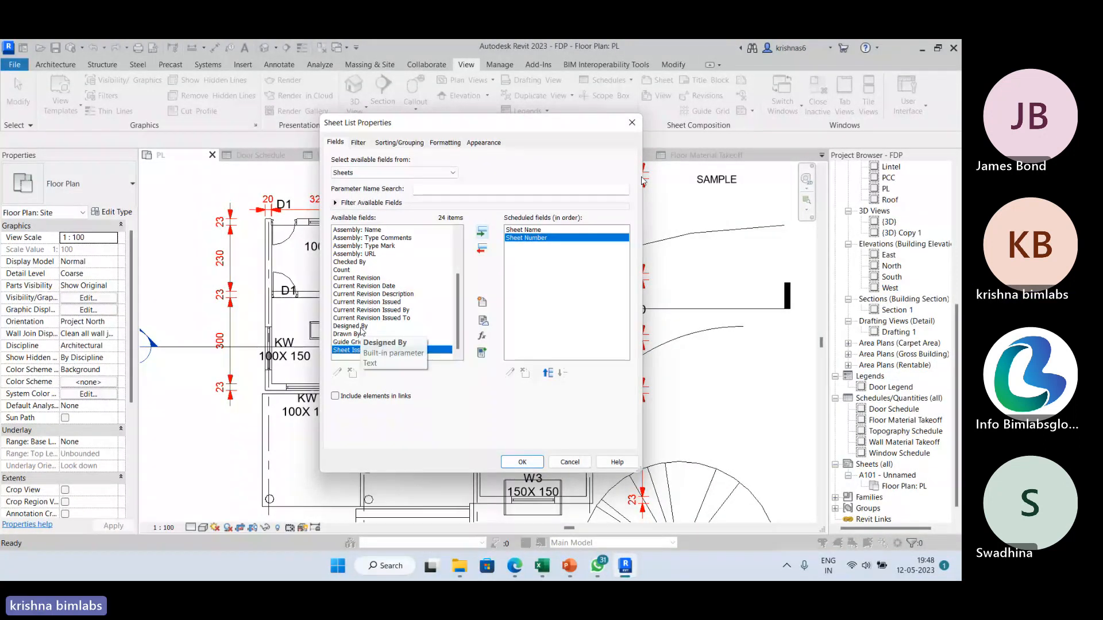
# Step: Add the fields Current Revision, Approved By and Designed By, and generate the sheet list
pyautogui.click(377, 279)
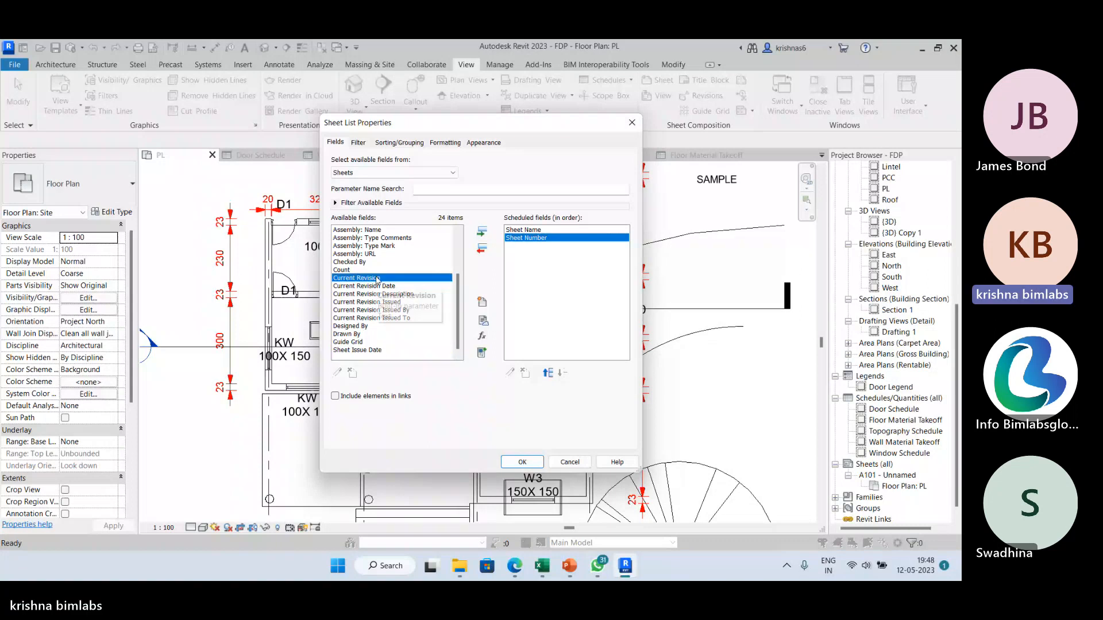
pyautogui.click(480, 232)
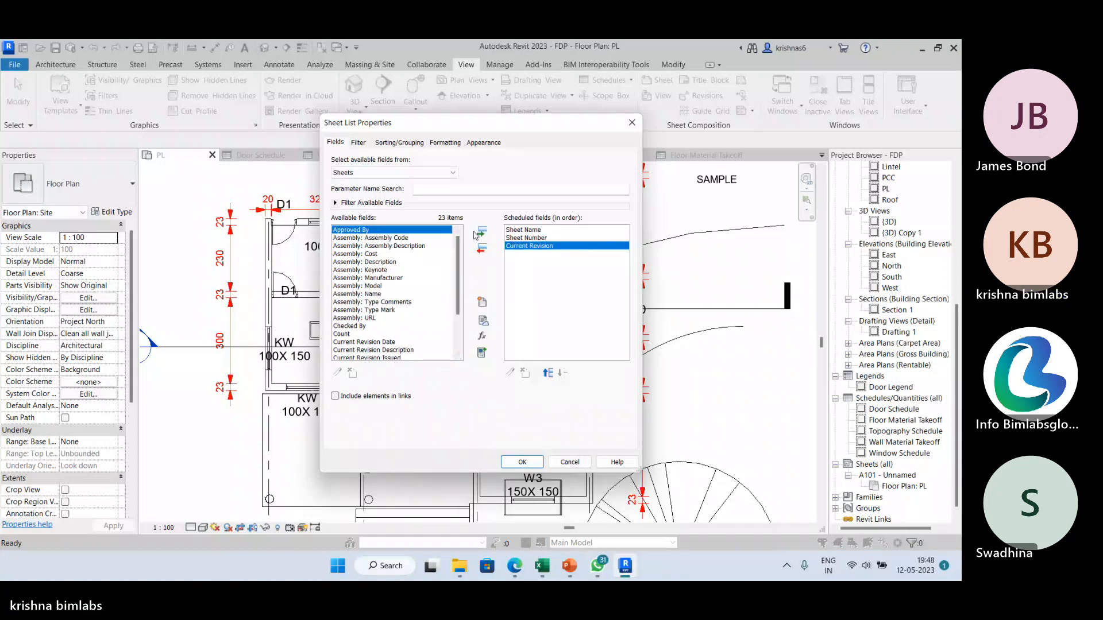
pyautogui.click(480, 233)
pyautogui.scroll(-2, 372, 337)
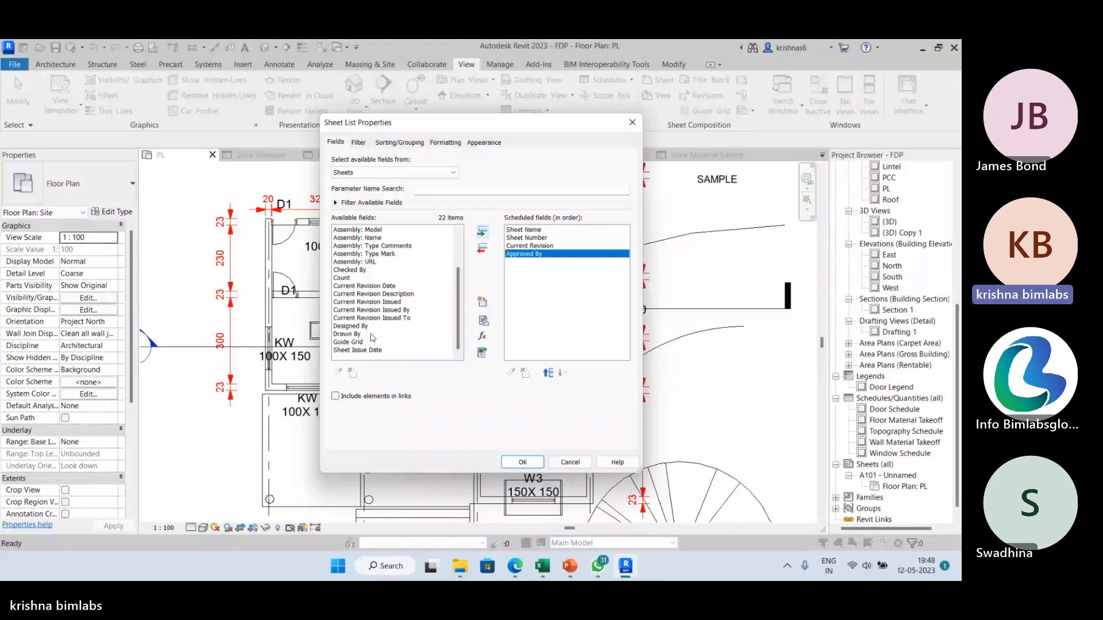
pyautogui.click(369, 326)
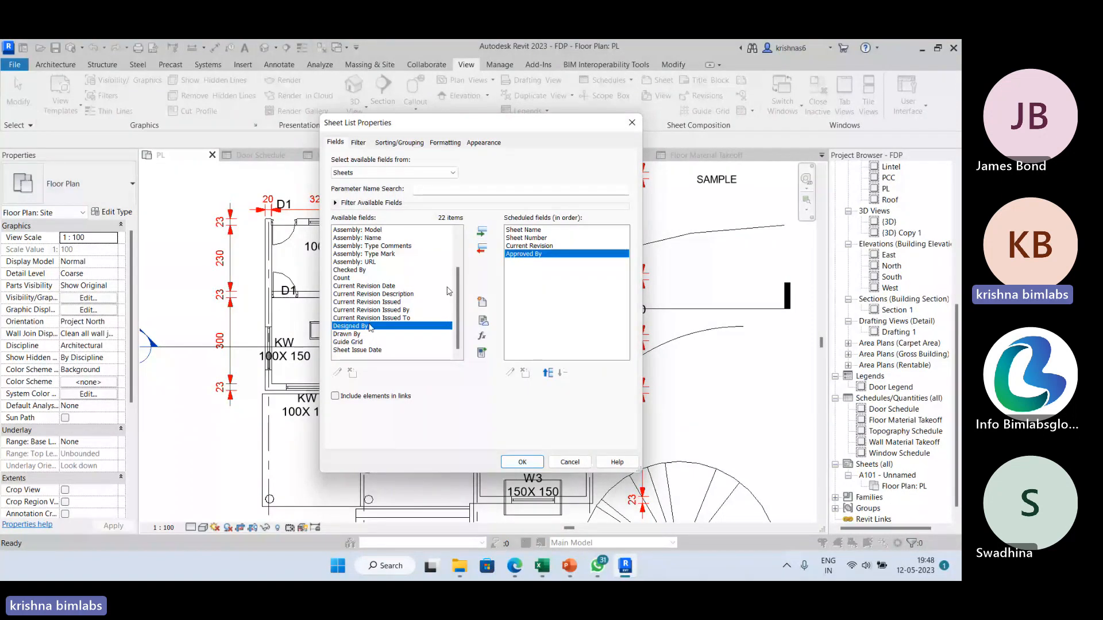
pyautogui.click(481, 232)
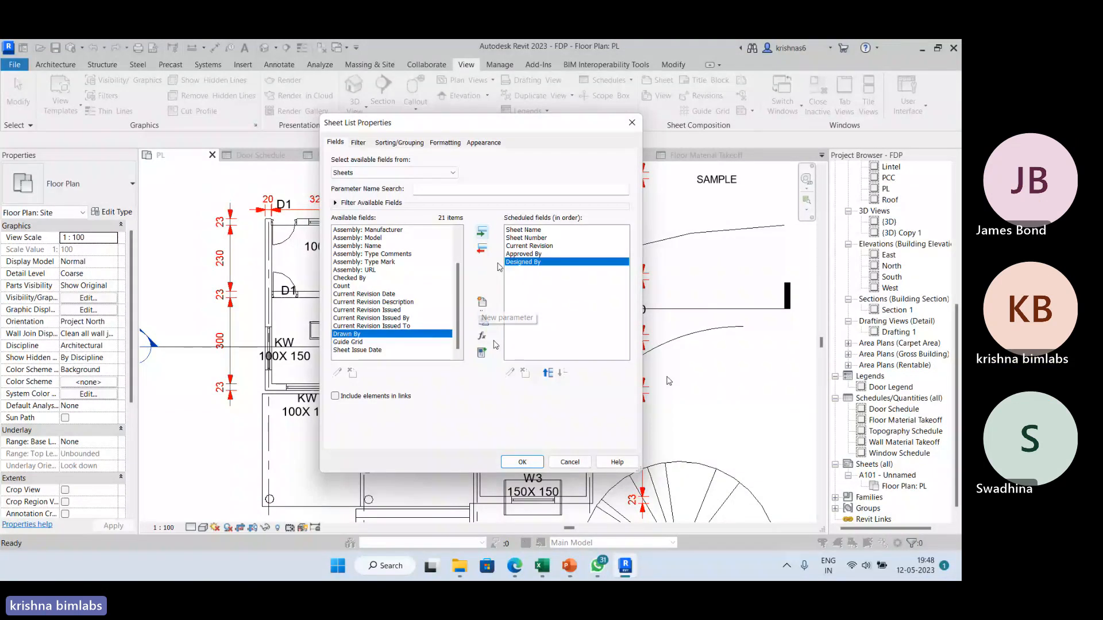
pyautogui.click(522, 462)
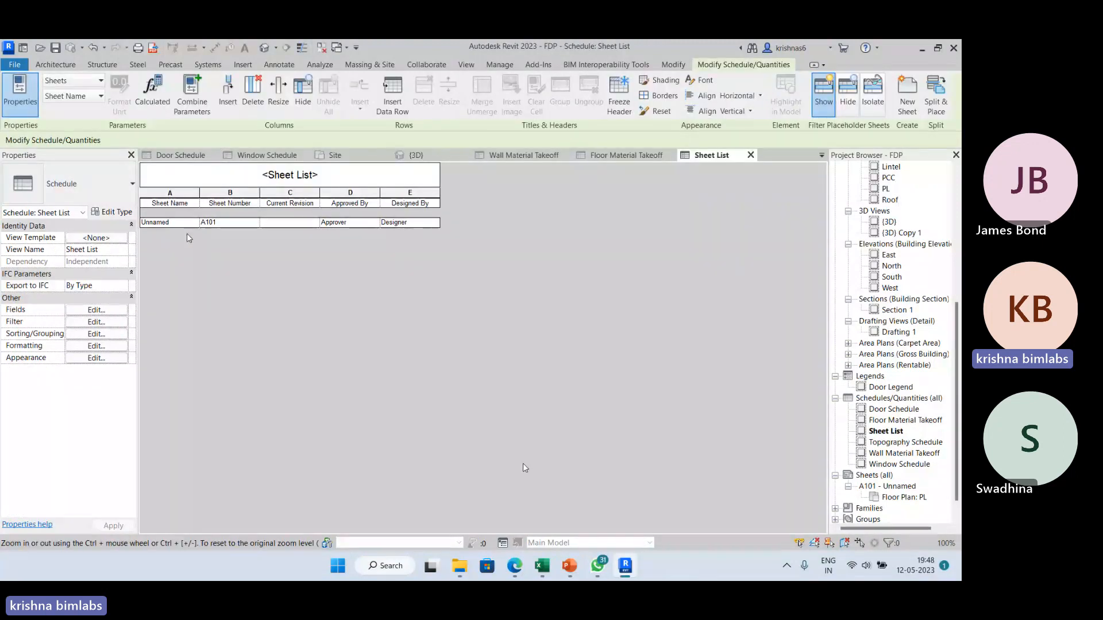
# Step: Compare the sheet name entry in the sheet list with the title block on sheet A101
pyautogui.click(180, 225)
pyautogui.click(180, 225)
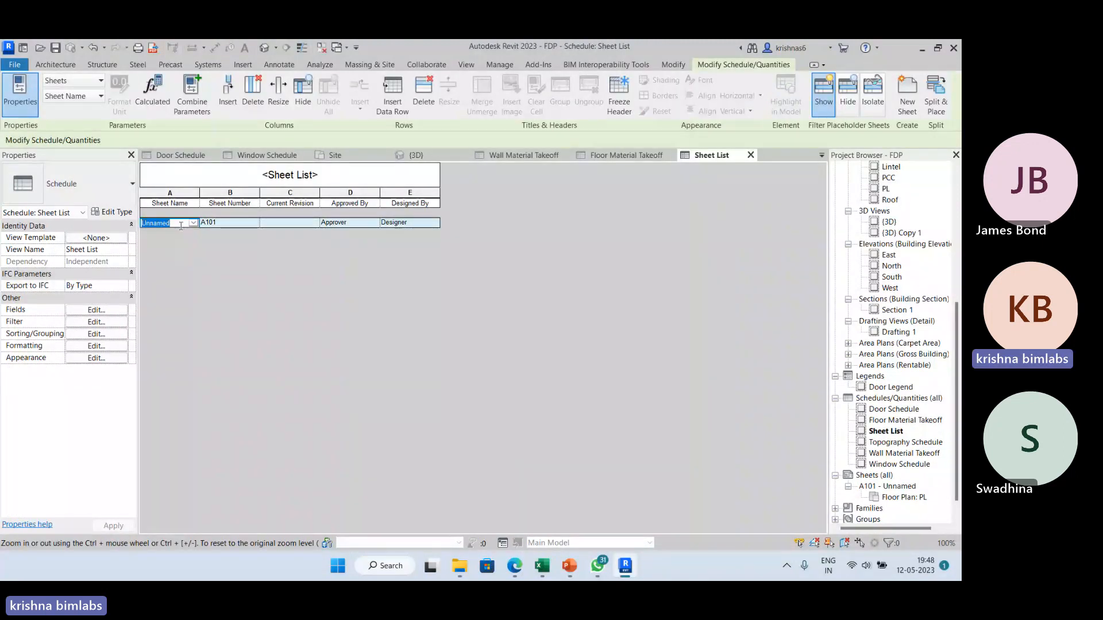
pyautogui.doubleClick(899, 486)
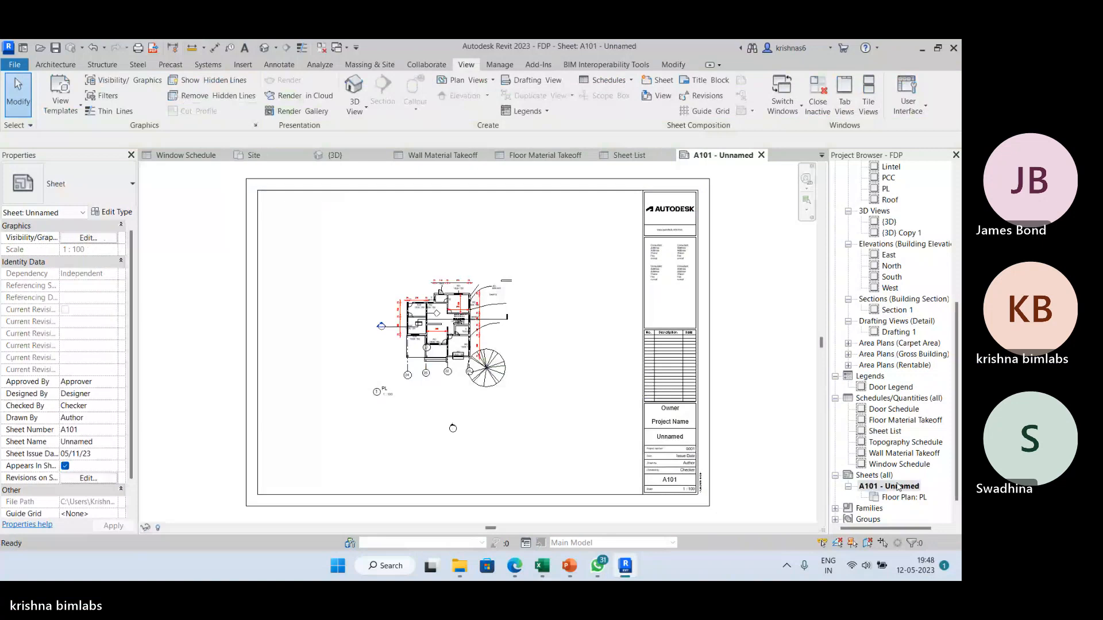
pyautogui.scroll(3, 666, 465)
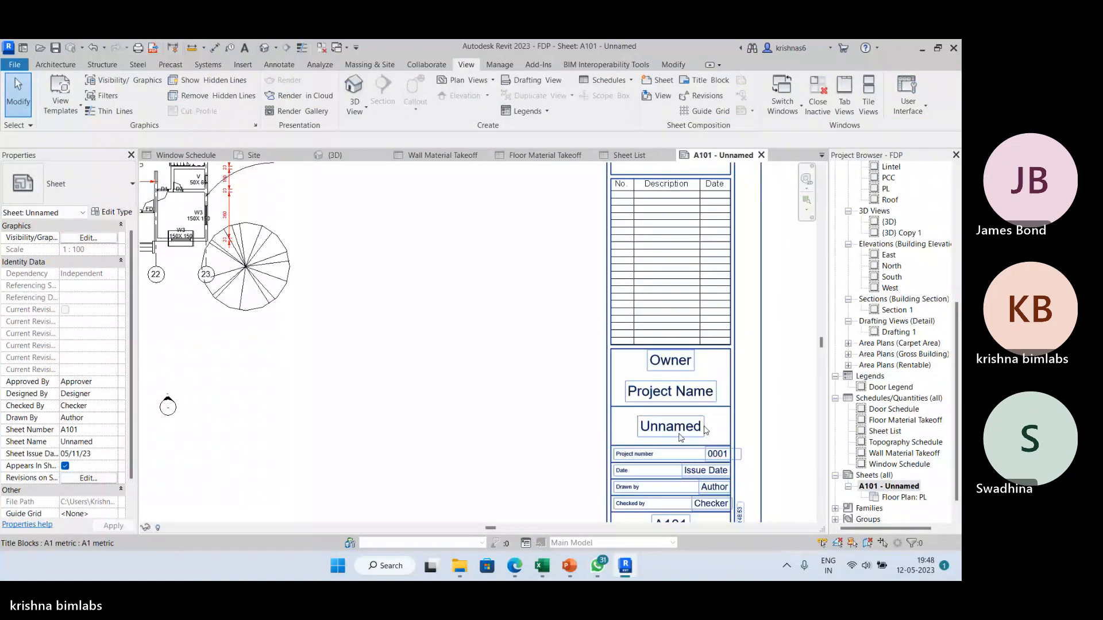
pyautogui.scroll(-1, 706, 430)
pyautogui.moveTo(706, 430); pyautogui.dragTo(516, 360, button='middle')
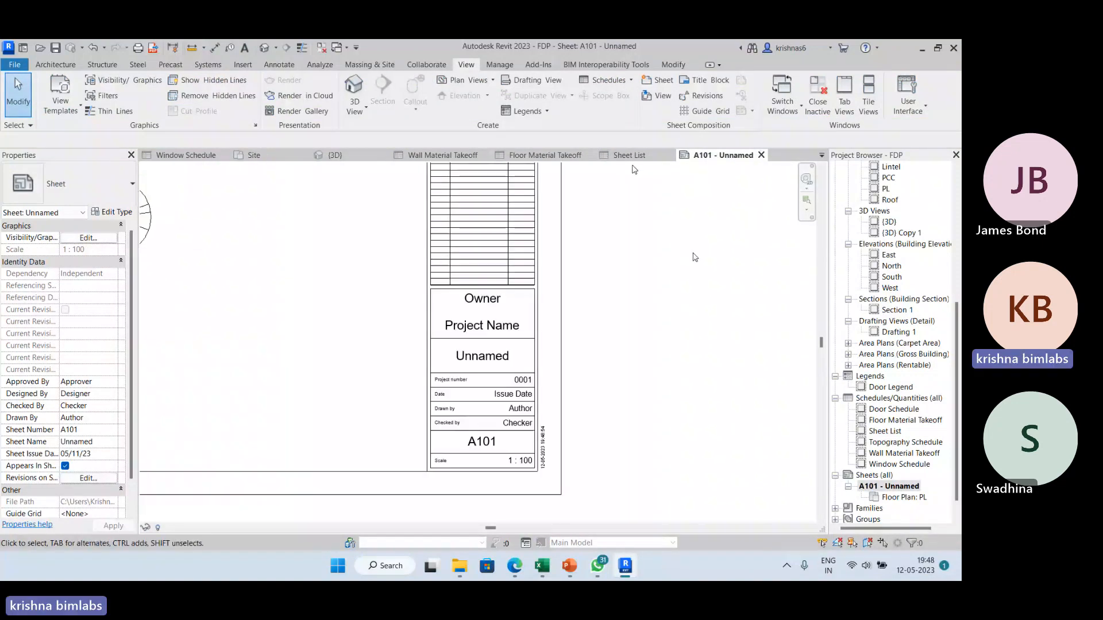
pyautogui.click(631, 156)
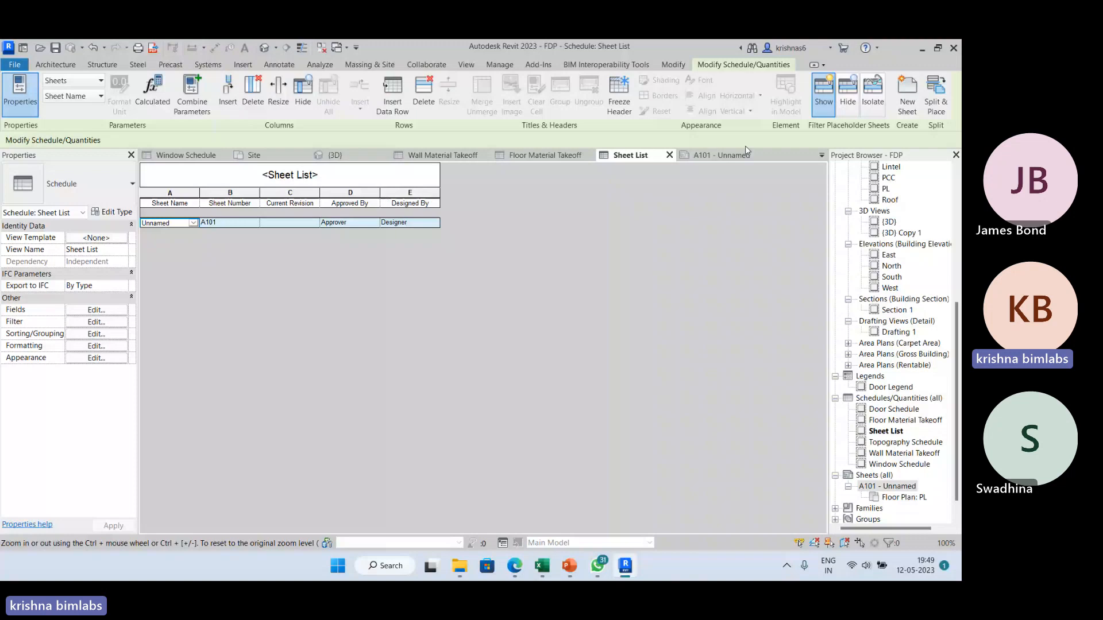
# Step: Rename sheet A101 to Plan View in its title block
pyautogui.click(721, 155)
pyautogui.scroll(3, 497, 354)
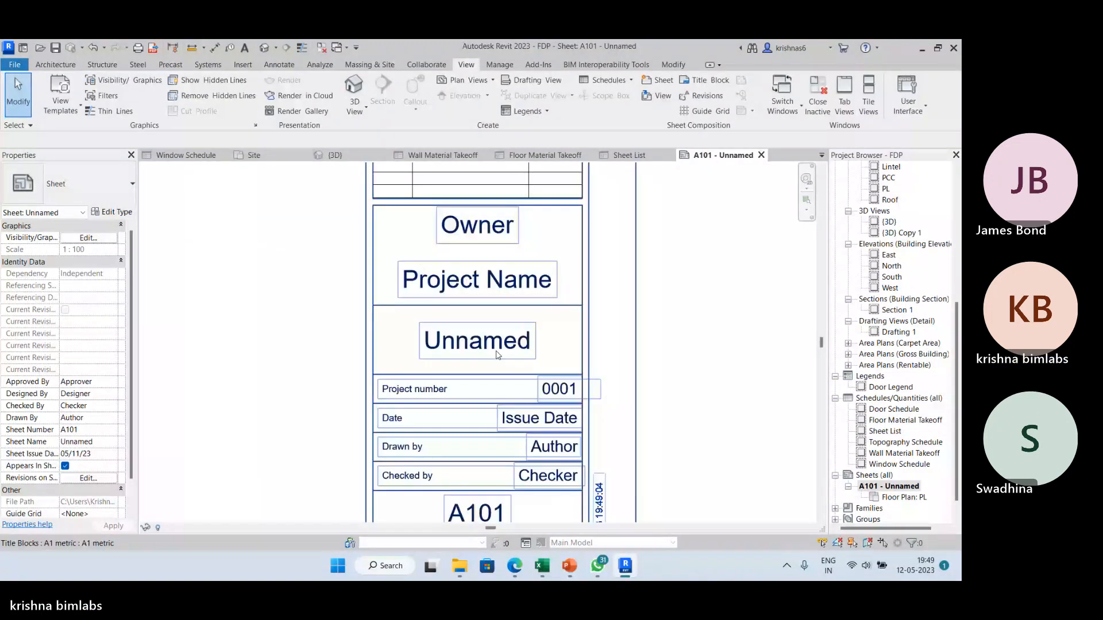
pyautogui.doubleClick(500, 347)
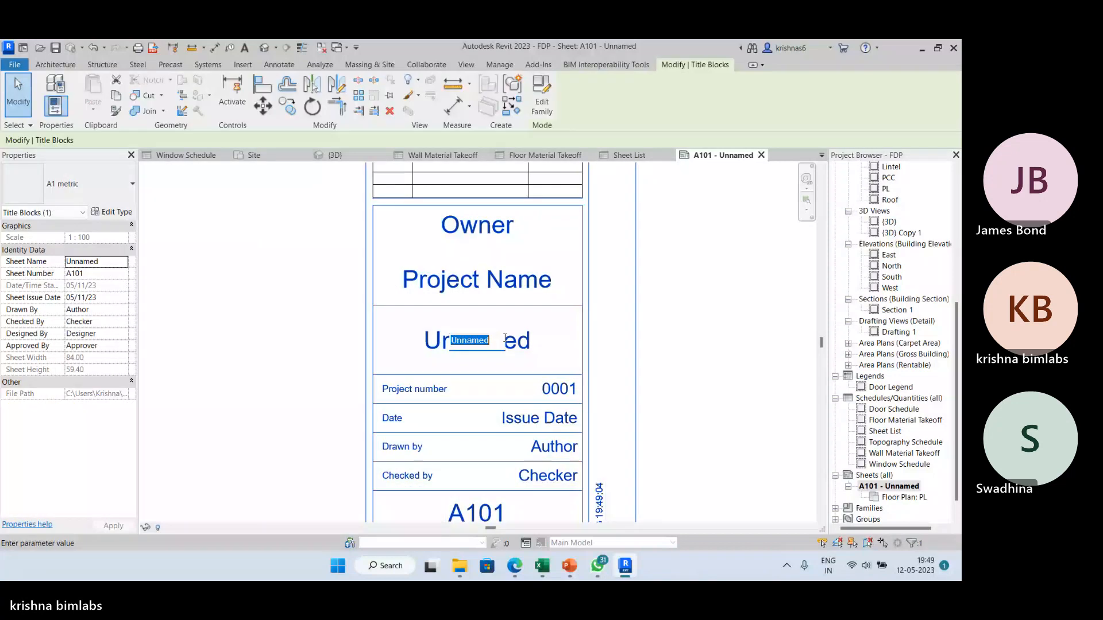
pyautogui.write('P')
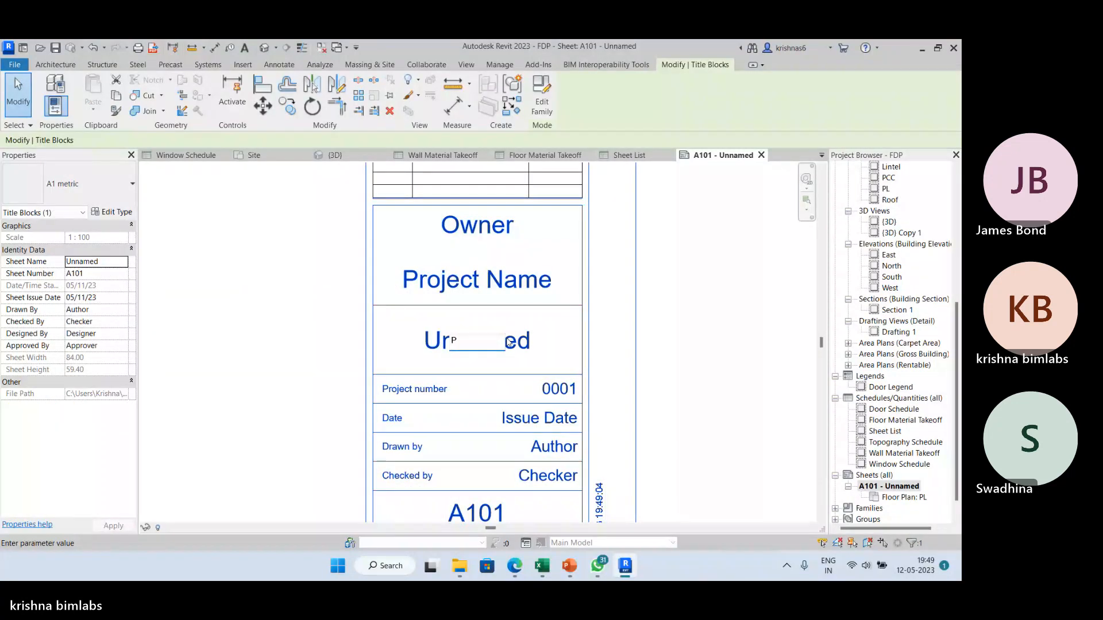
pyautogui.write('lan View')
pyautogui.click(613, 388)
pyautogui.moveTo(623, 429); pyautogui.dragTo(642, 384, button='middle')
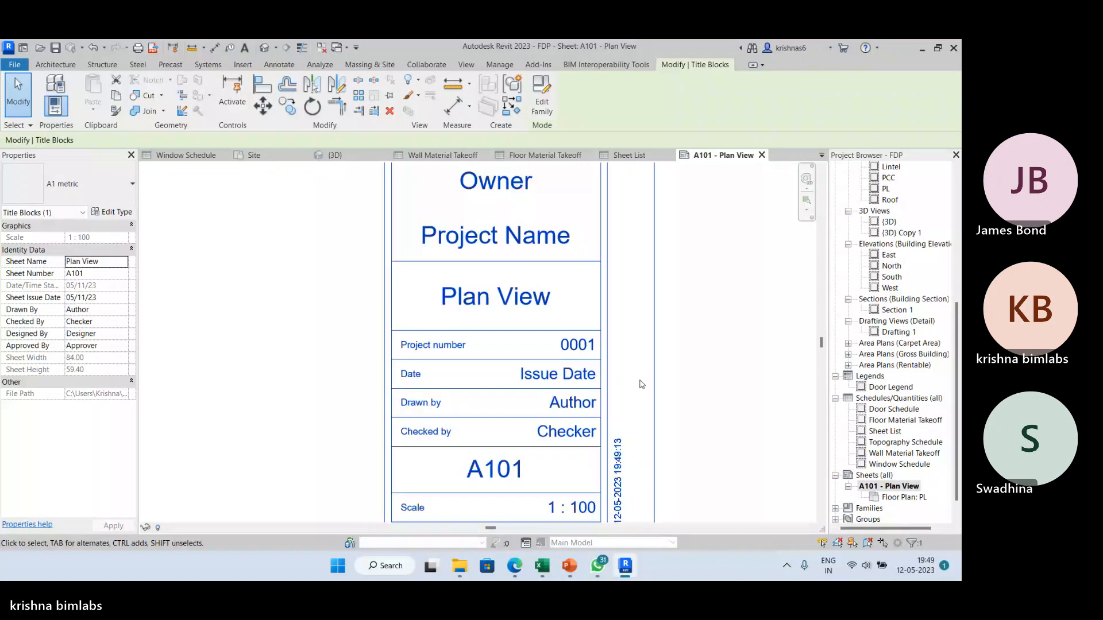
# Step: Enter the drafter's name in the Drawn by field of the A101 title block
pyautogui.scroll(-1, 641, 385)
pyautogui.click(585, 401)
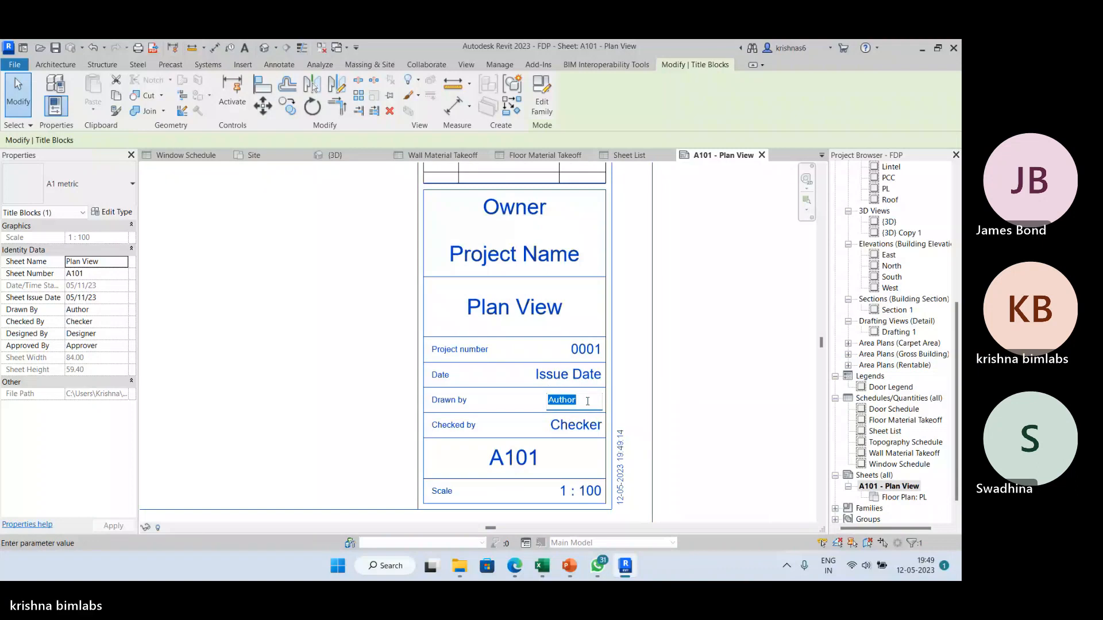
pyautogui.write('Kt')
pyautogui.press('BackSpace')
pyautogui.write('ris')
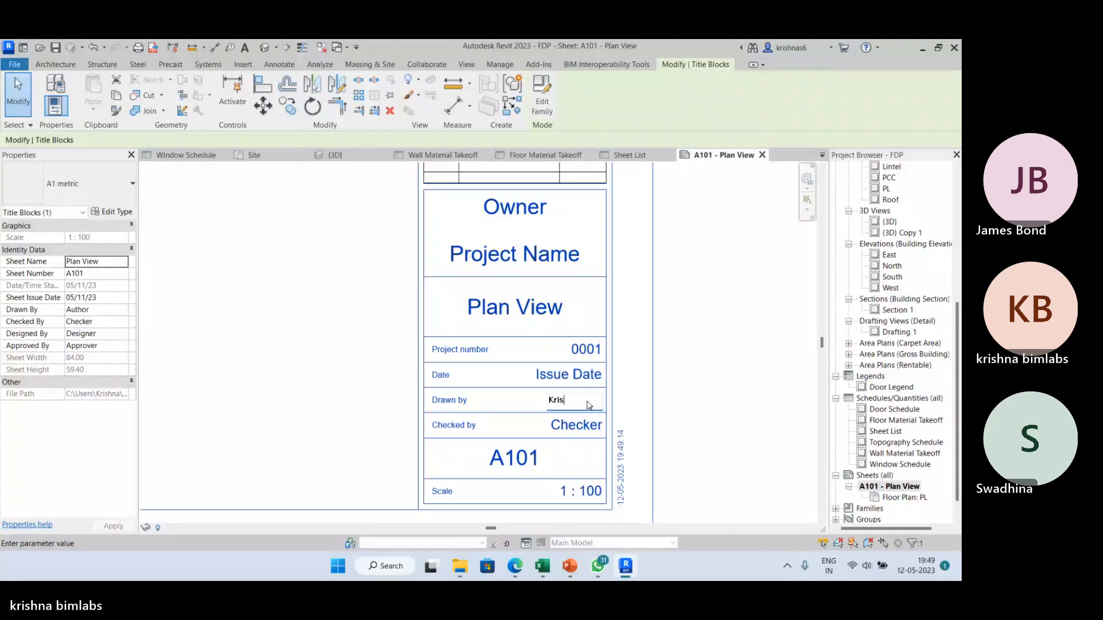
pyautogui.write('hna')
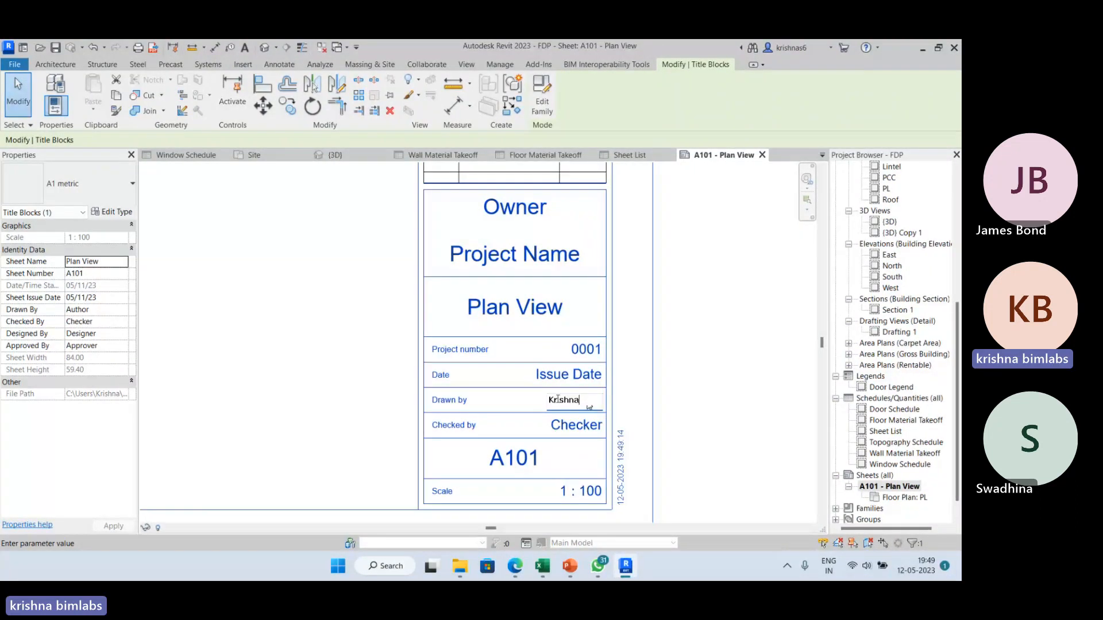
pyautogui.click(518, 399)
# Step: Check the A101 entry in the sheet list against the edited title block on the sheet
pyautogui.click(637, 156)
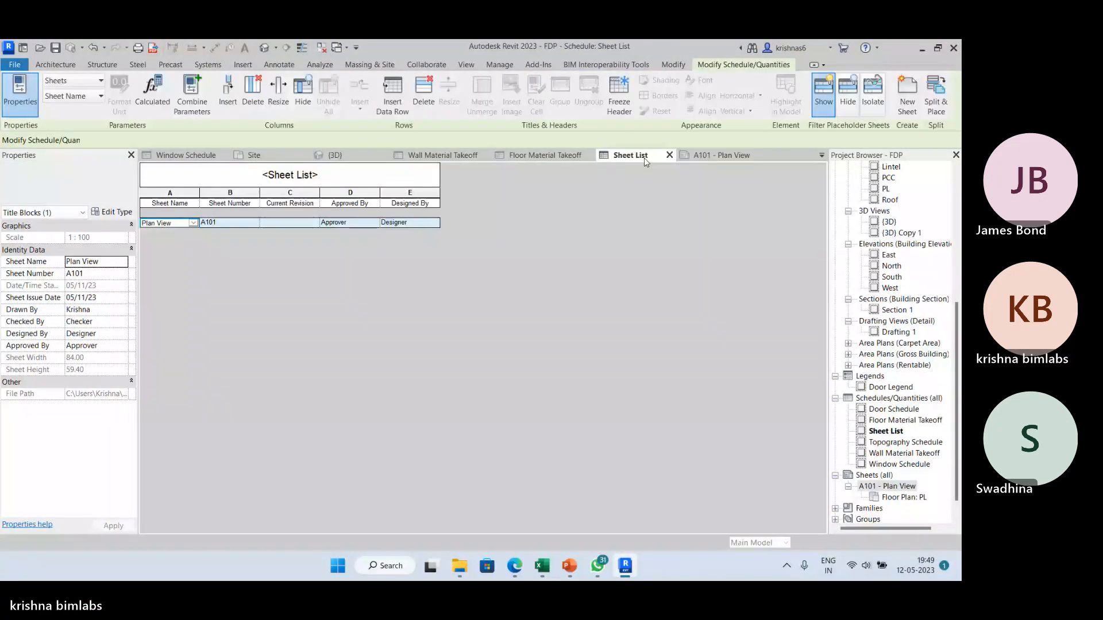
pyautogui.click(746, 163)
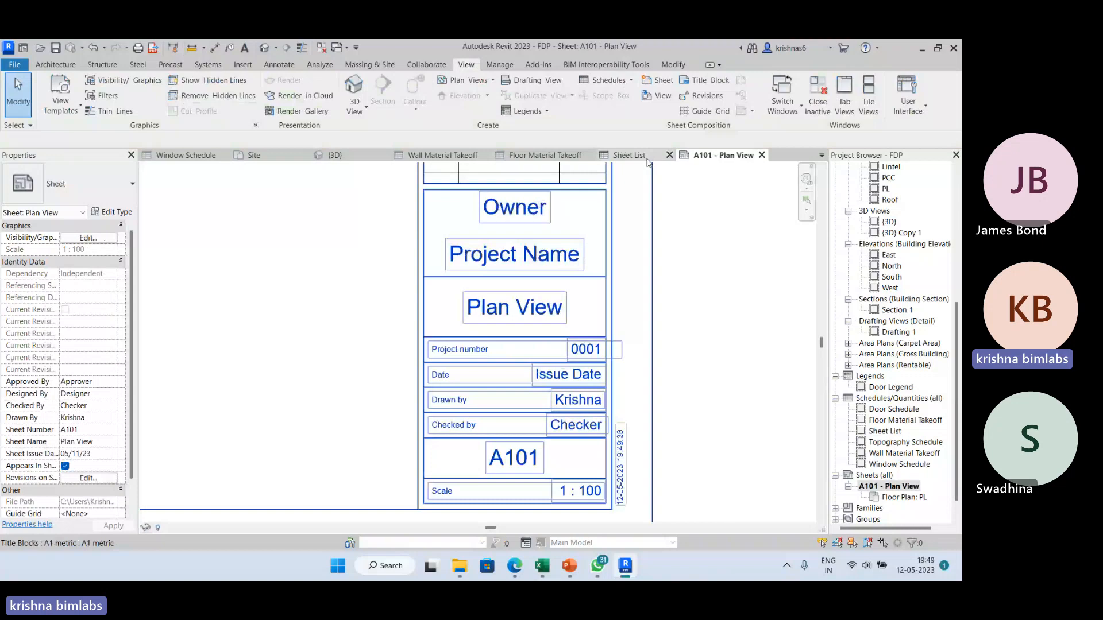
pyautogui.scroll(-1, 529, 413)
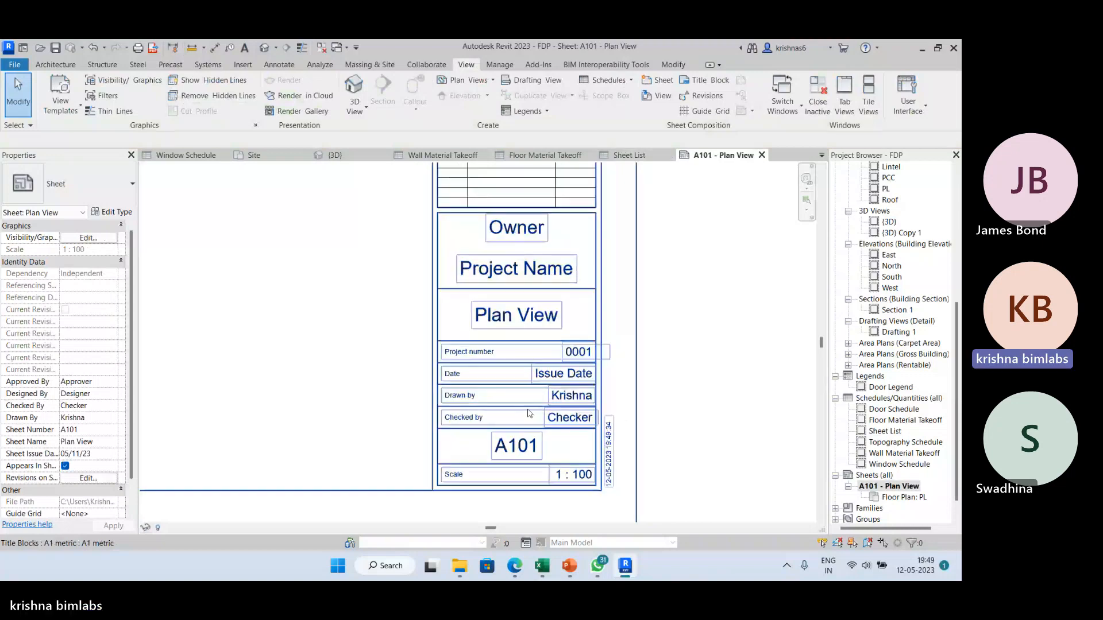
# Step: Compare the Plan View title block on sheet A101 with its row in the sheet list again
pyautogui.scroll(-2, 653, 360)
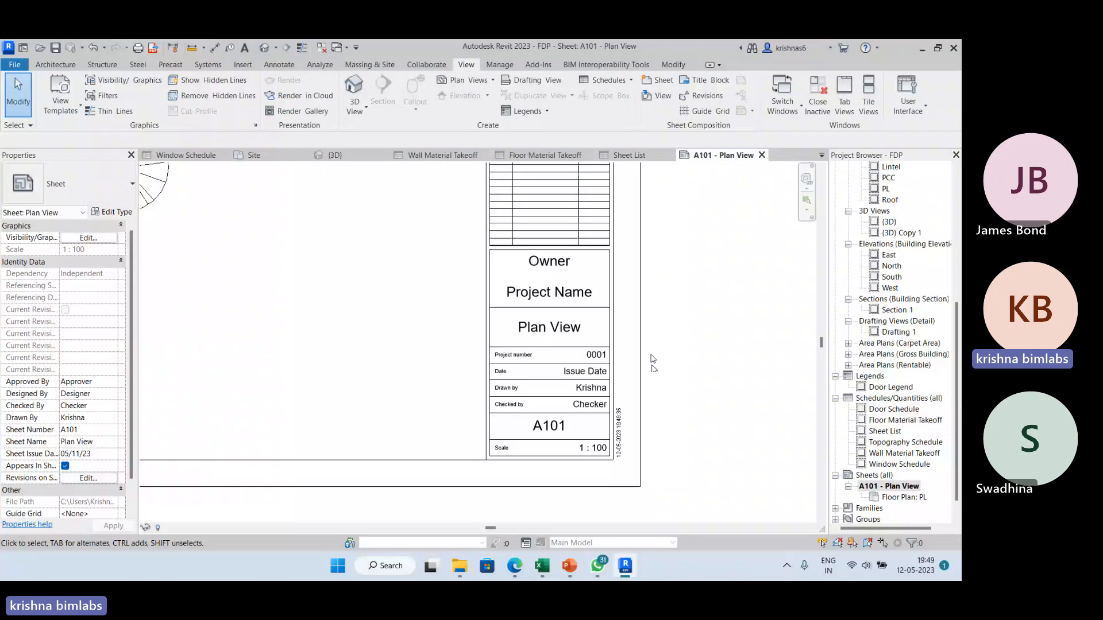
pyautogui.scroll(-2, 497, 364)
pyautogui.scroll(3, 521, 407)
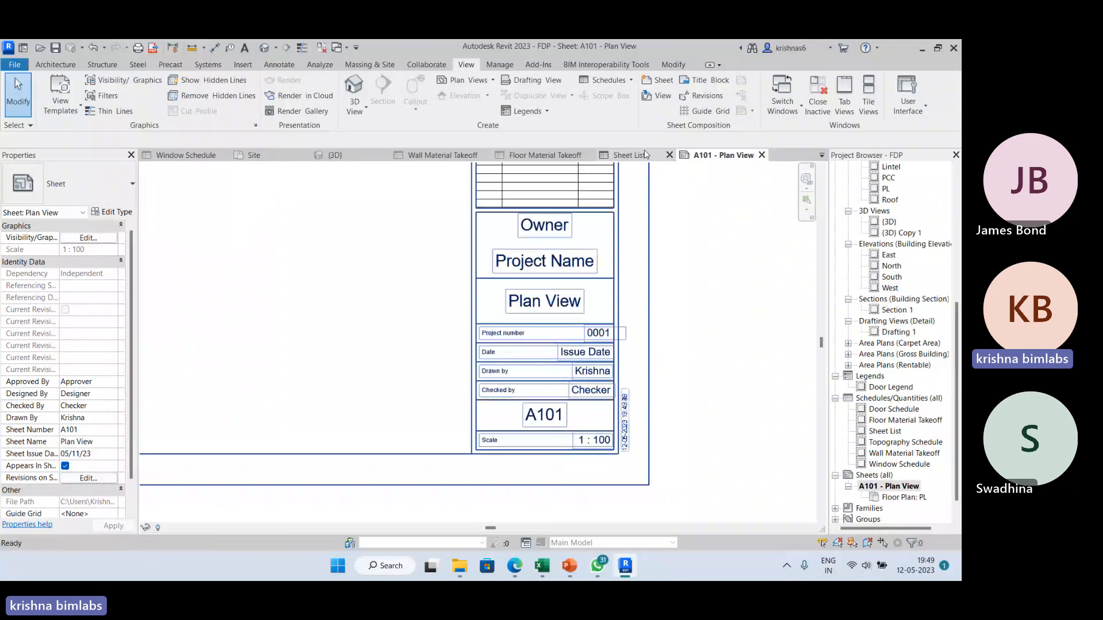
pyautogui.click(643, 156)
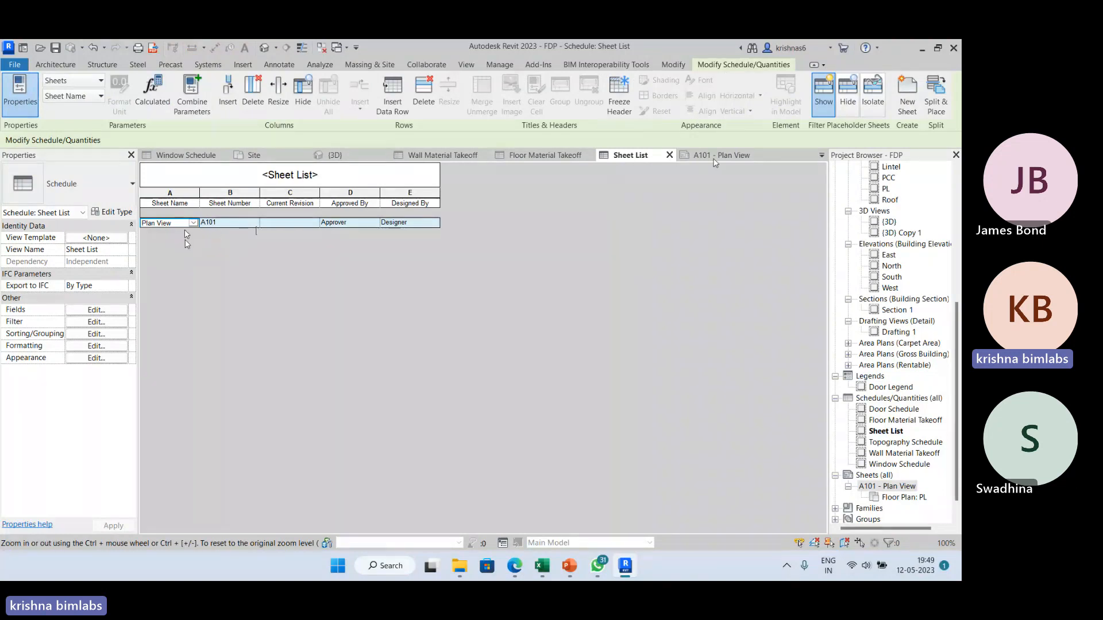
pyautogui.click(715, 163)
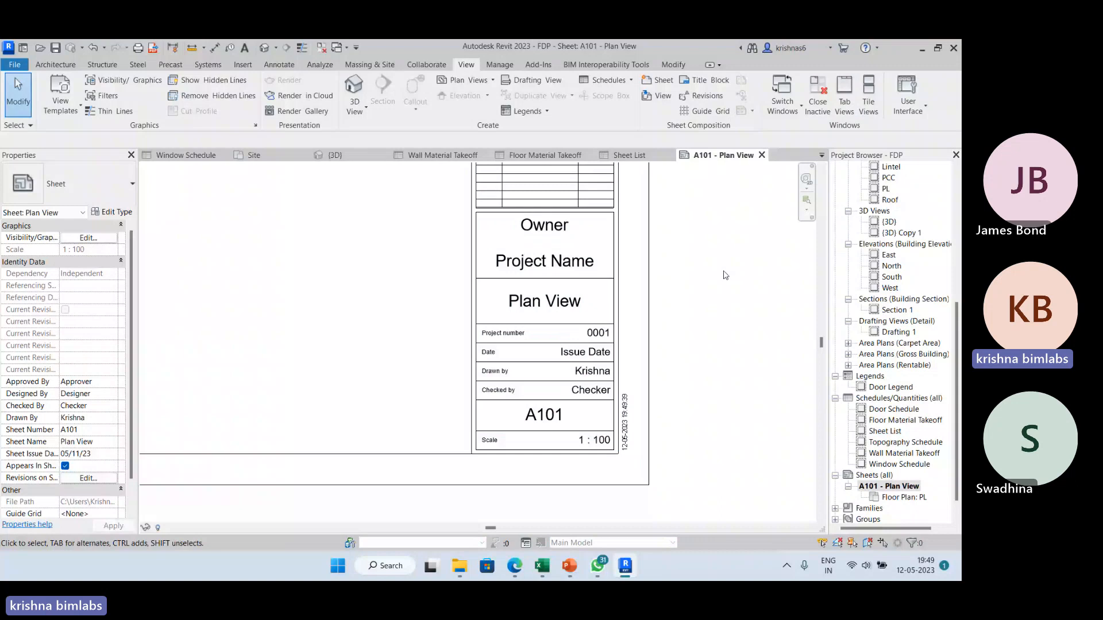
# Step: Open the A1 metric title block family for editing and examine its label fields around the sheet name
pyautogui.scroll(-3, 574, 245)
pyautogui.click(574, 244)
pyautogui.click(546, 109)
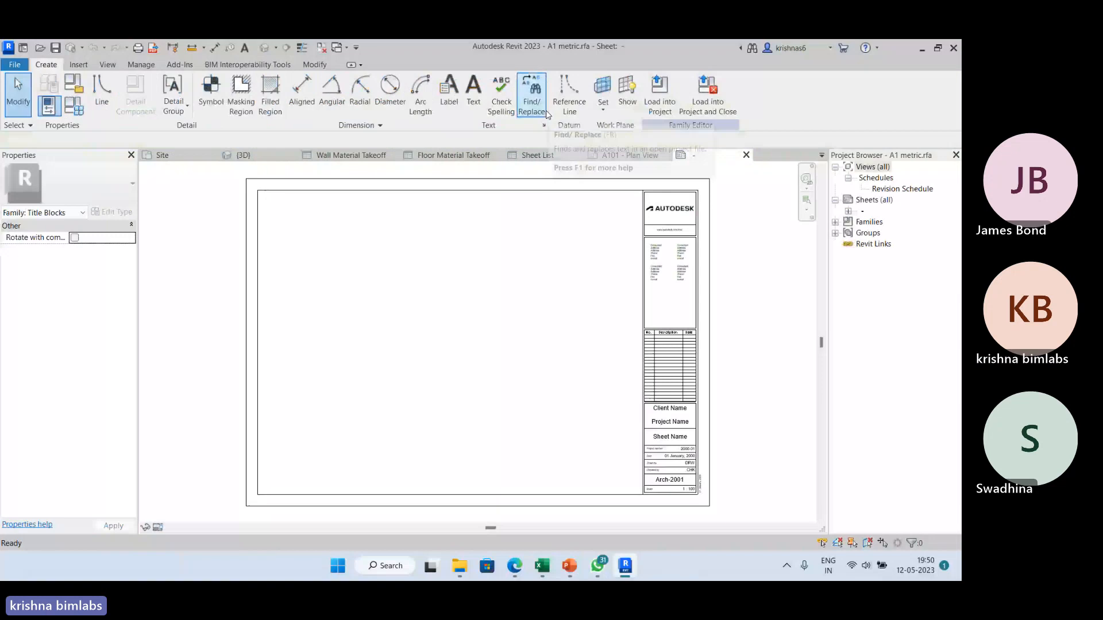
pyautogui.click(448, 92)
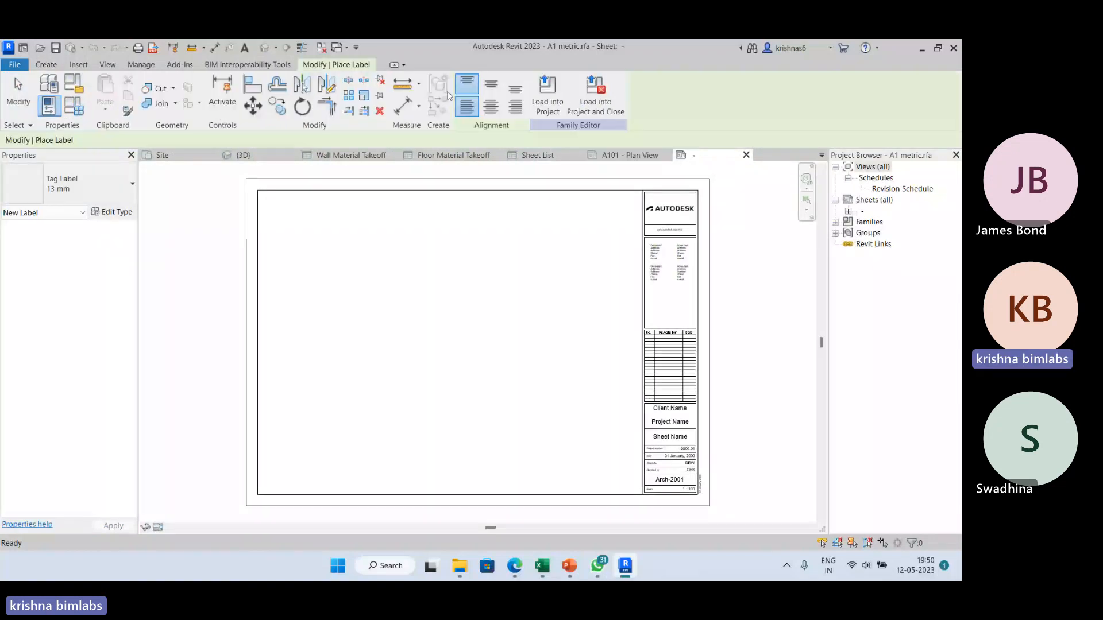
pyautogui.scroll(2, 669, 468)
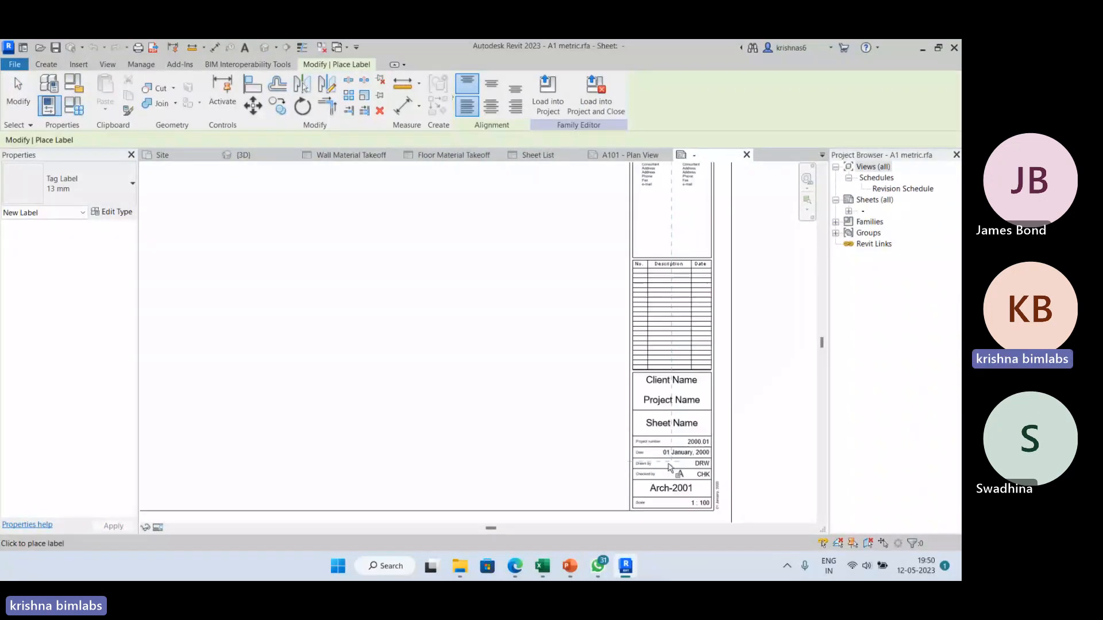
pyautogui.scroll(2, 669, 468)
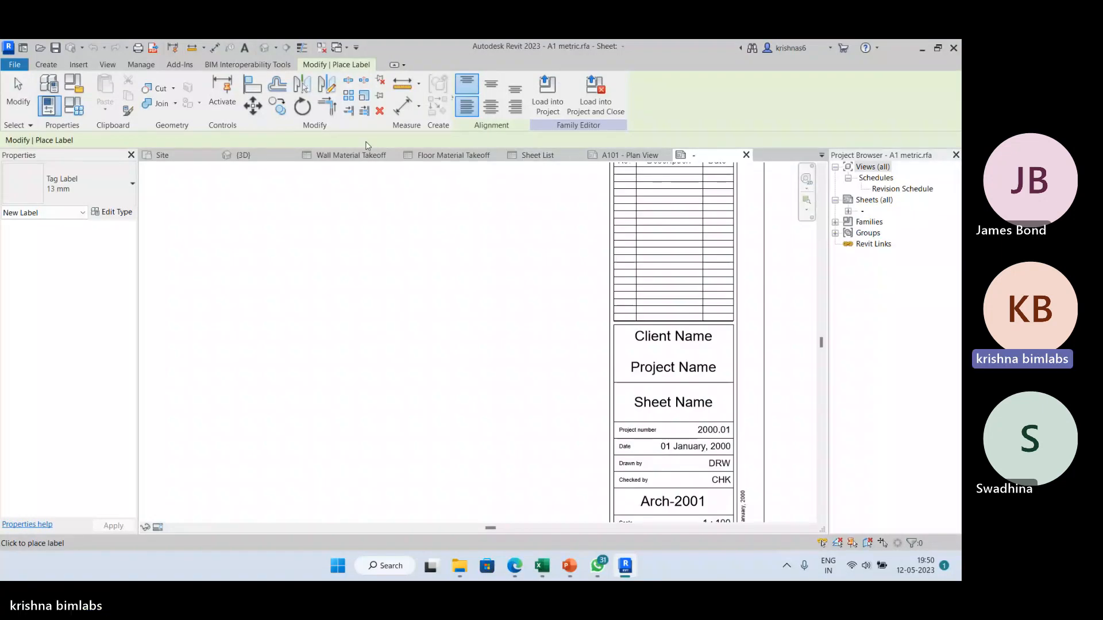
pyautogui.press('Escape')
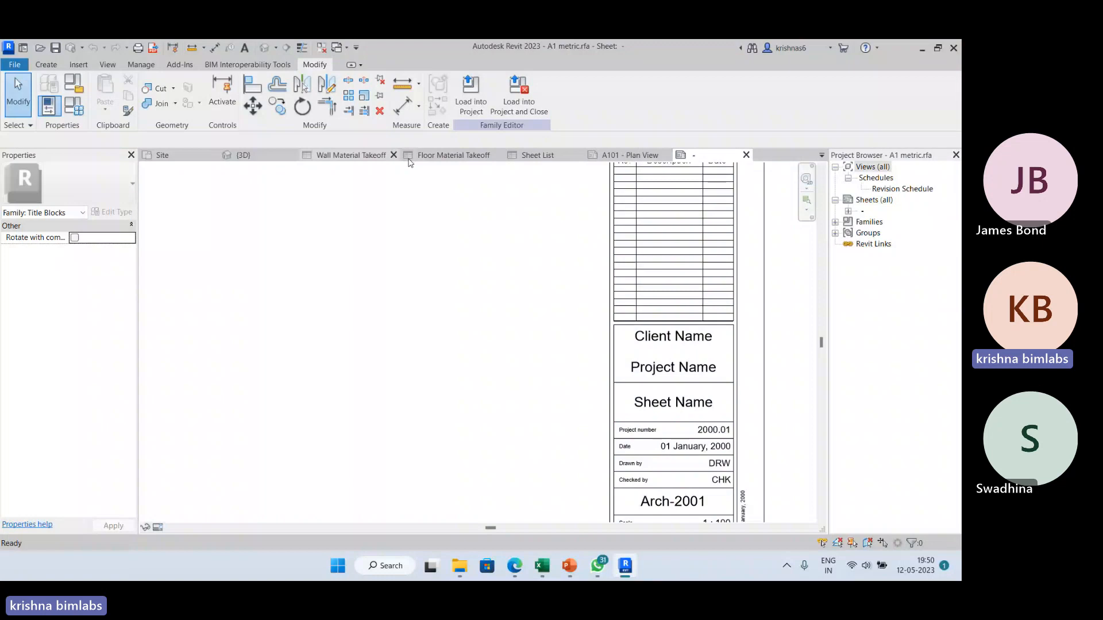
pyautogui.click(548, 155)
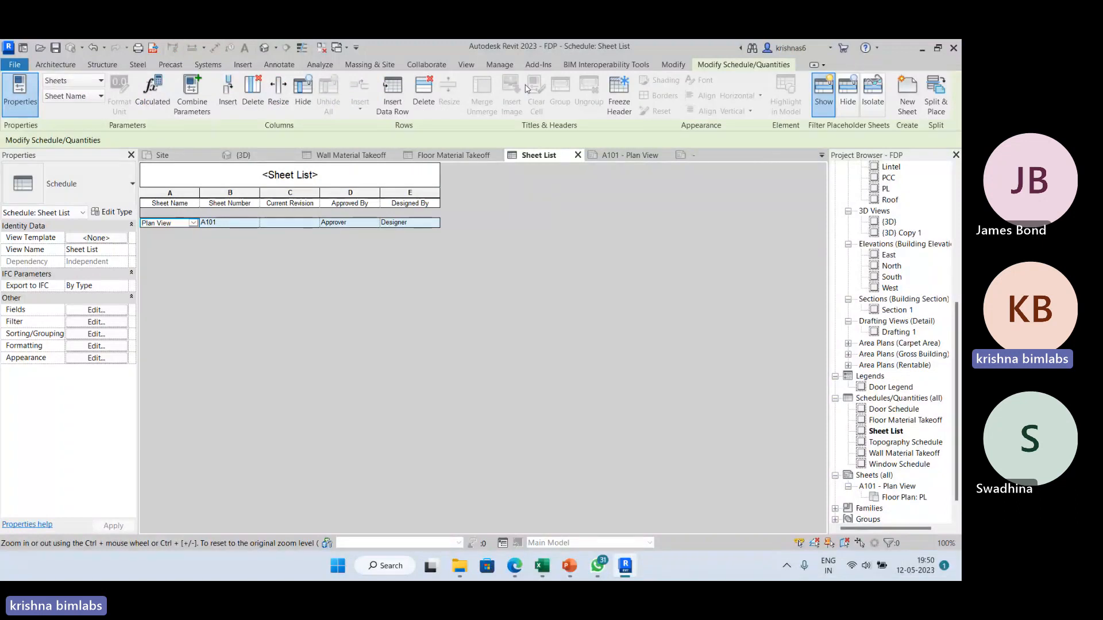
pyautogui.click(466, 64)
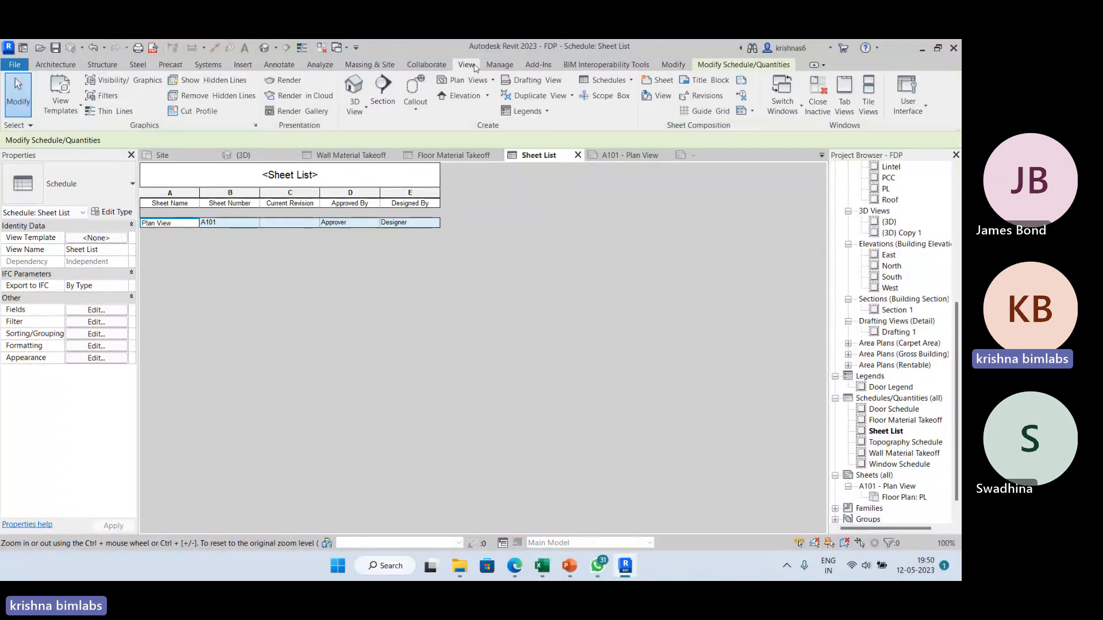
pyautogui.click(631, 81)
pyautogui.click(620, 200)
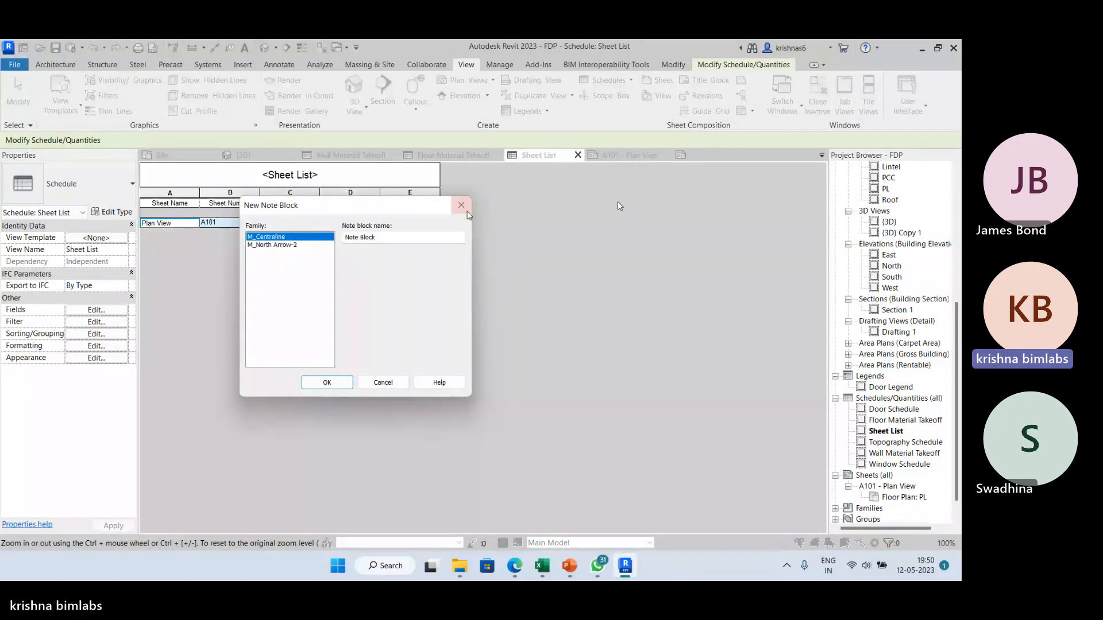
pyautogui.click(461, 205)
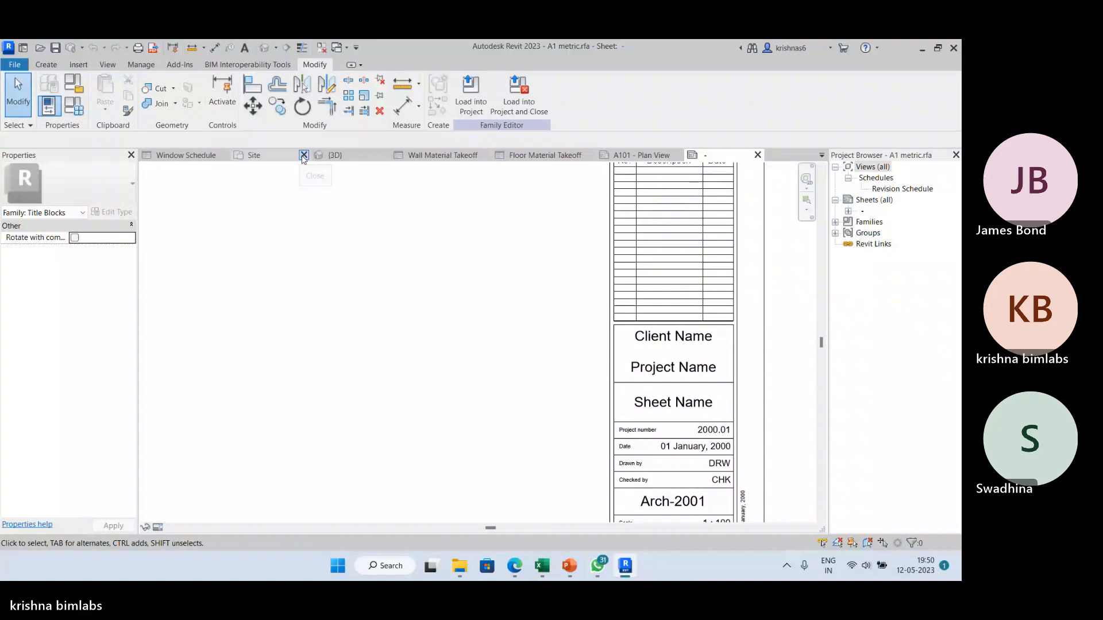
# Step: Close the Site and 3D views and switch to the PL floor plan
pyautogui.click(303, 155)
pyautogui.click(385, 155)
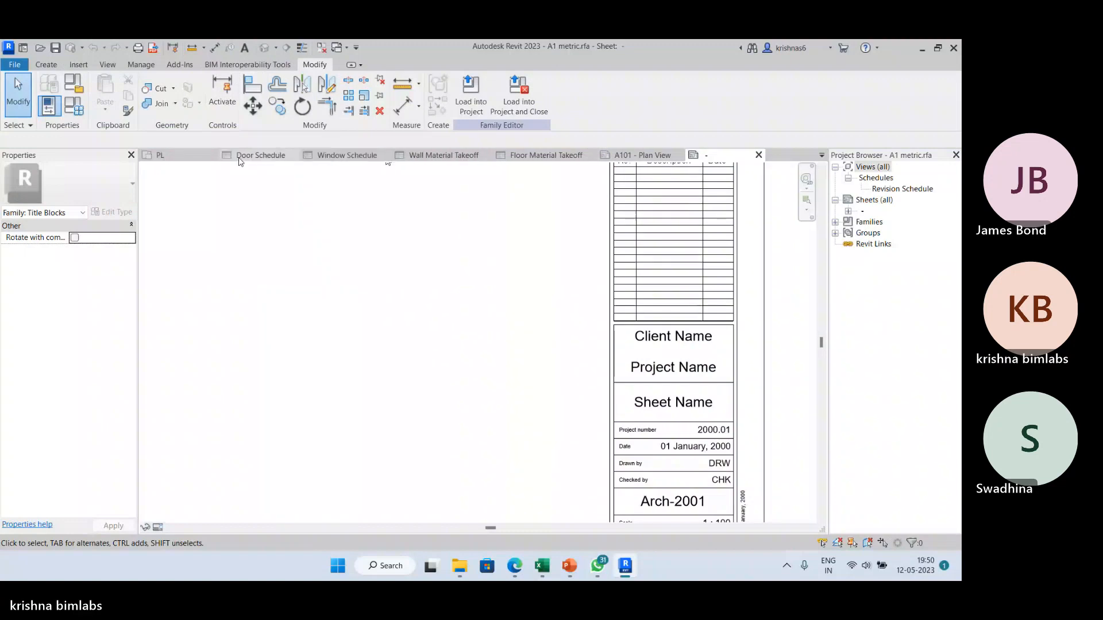
pyautogui.click(186, 154)
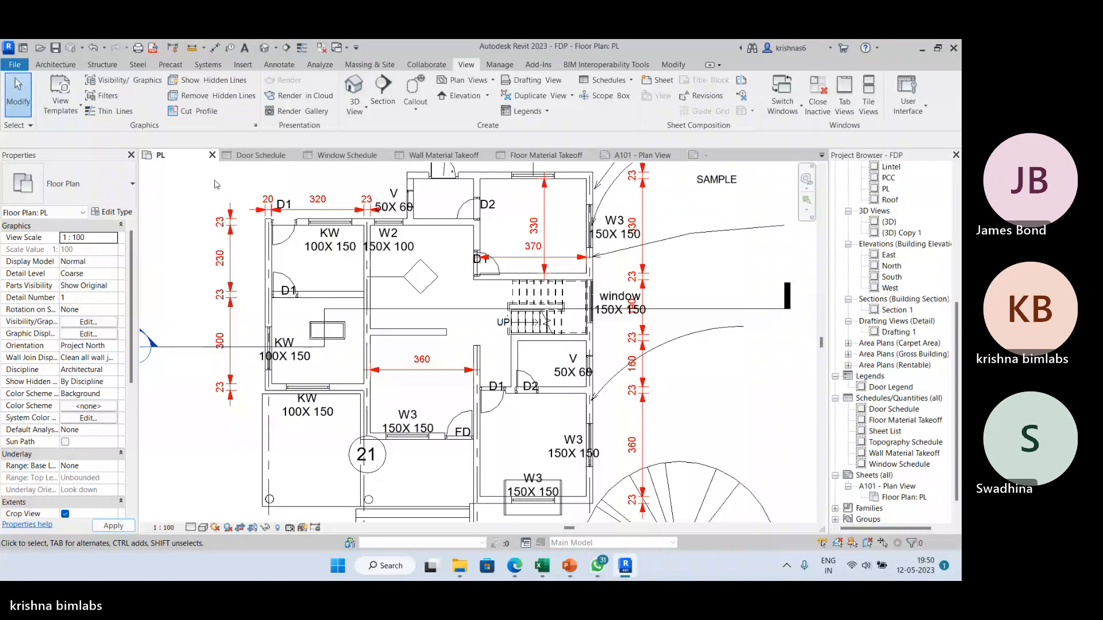
# Step: Place two M_Centreline annotation symbols in the empty area east of the house on the PL floor plan
pyautogui.moveTo(580, 248); pyautogui.dragTo(533, 308, button='middle')
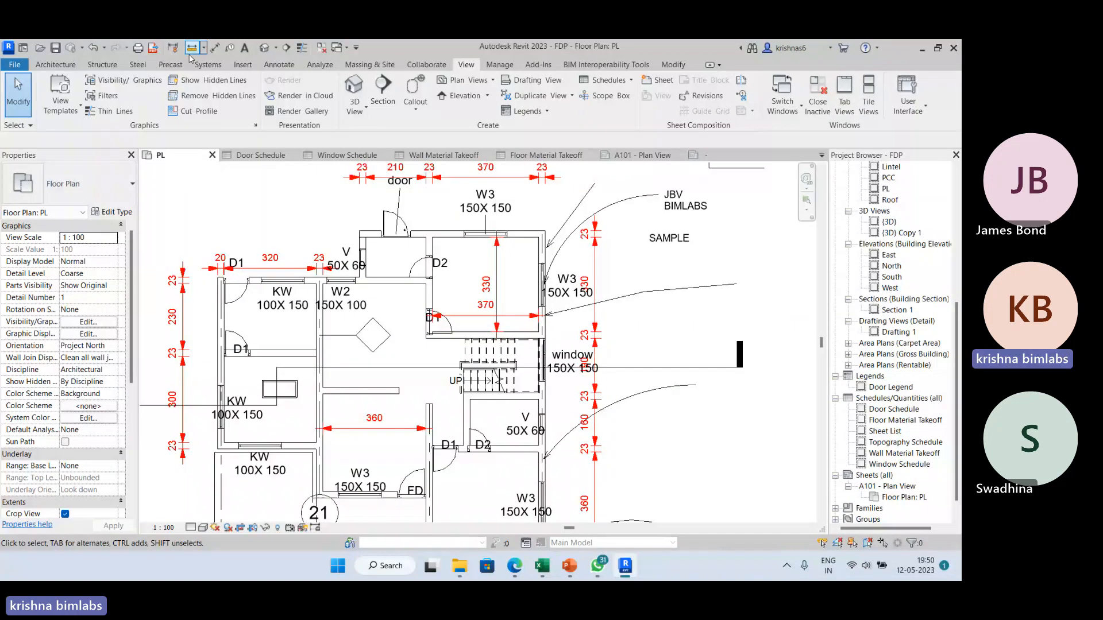
pyautogui.click(279, 65)
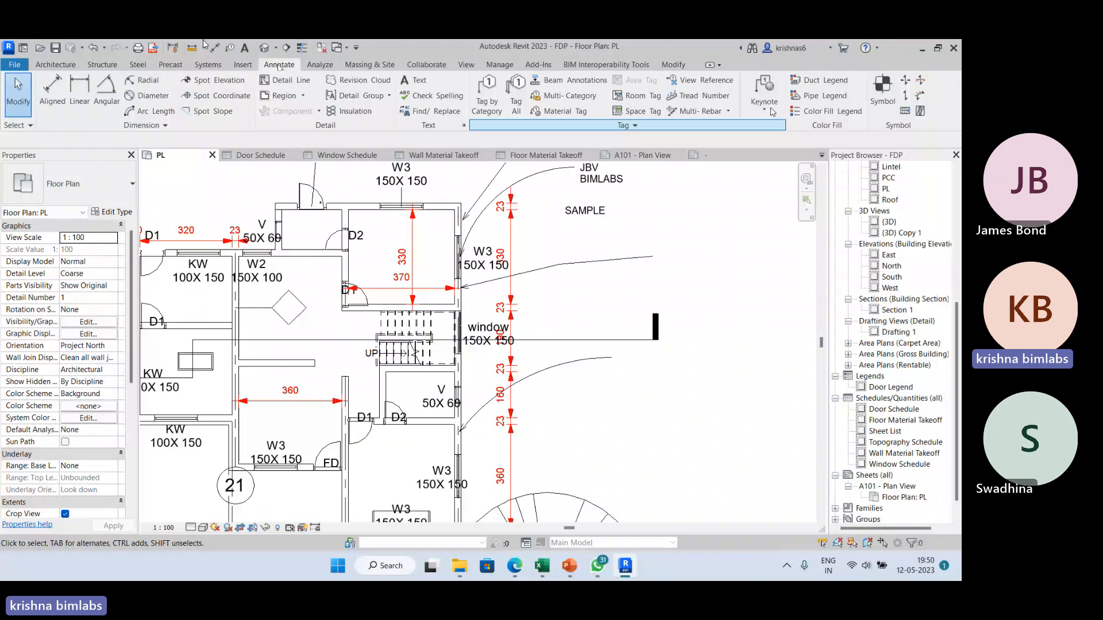
pyautogui.click(887, 94)
pyautogui.click(81, 184)
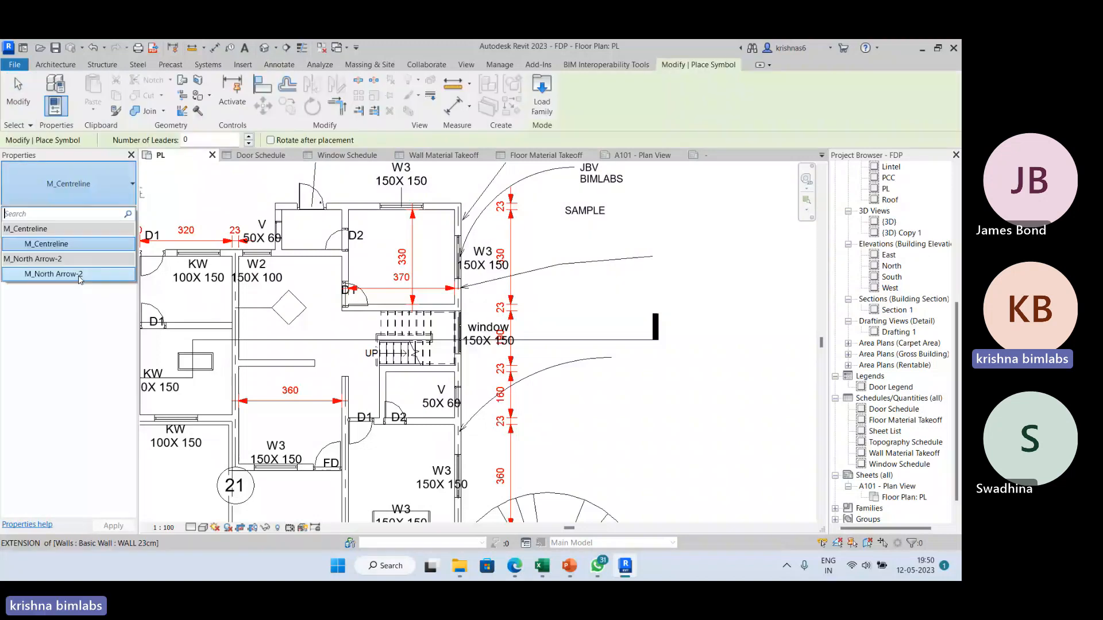
pyautogui.click(578, 285)
pyautogui.click(693, 240)
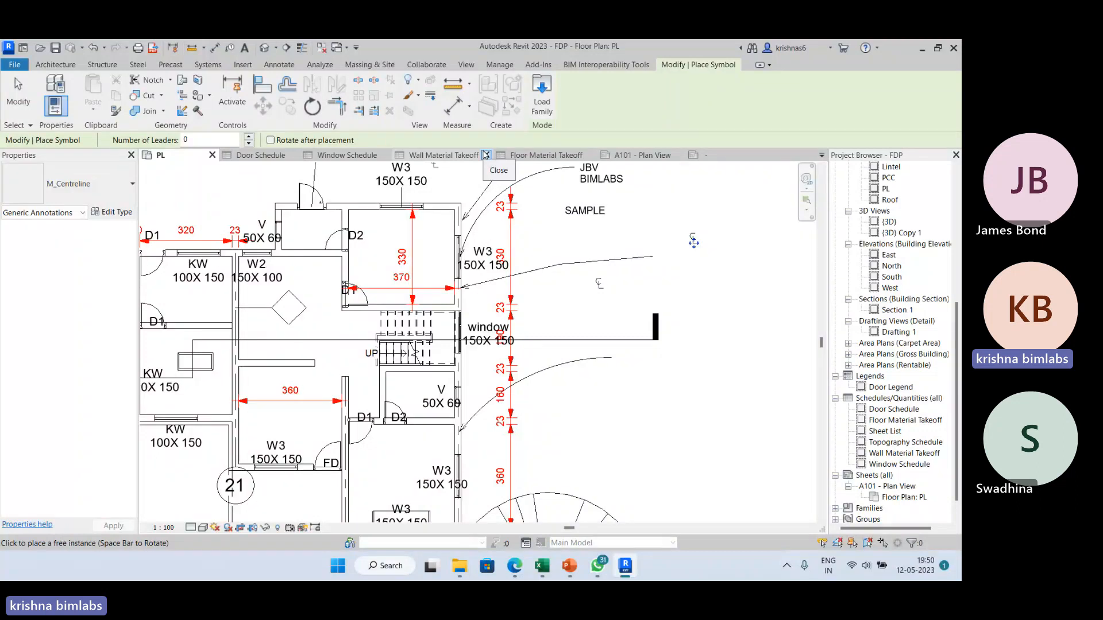
# Step: Place two M_North Arrow-2 symbols on the PL floor plan, east of the house
pyautogui.click(543, 102)
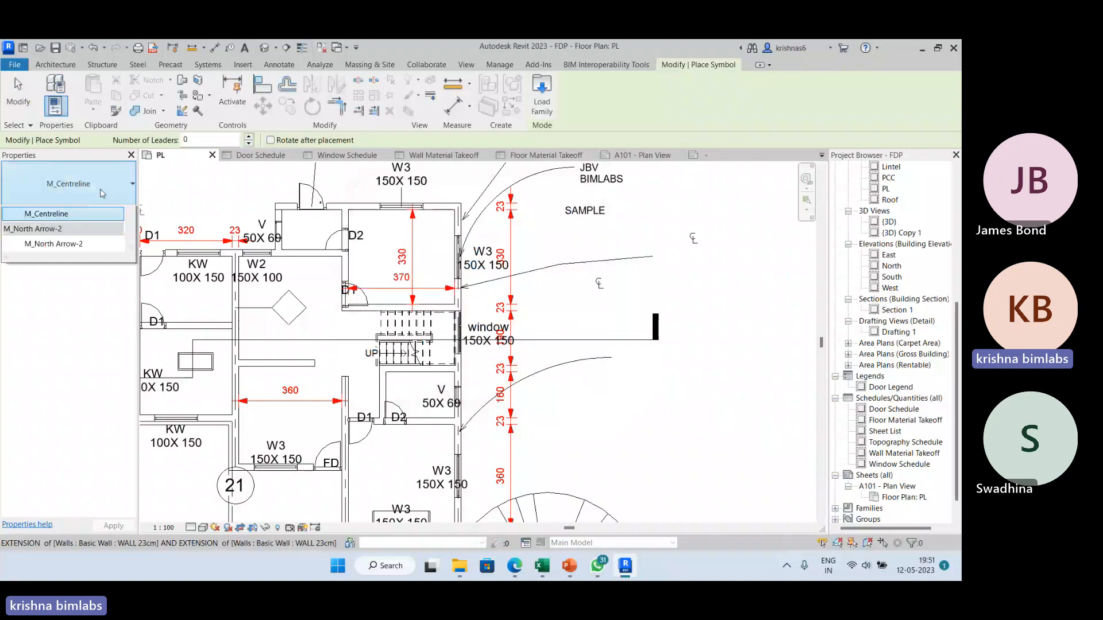
pyautogui.click(53, 243)
pyautogui.click(657, 425)
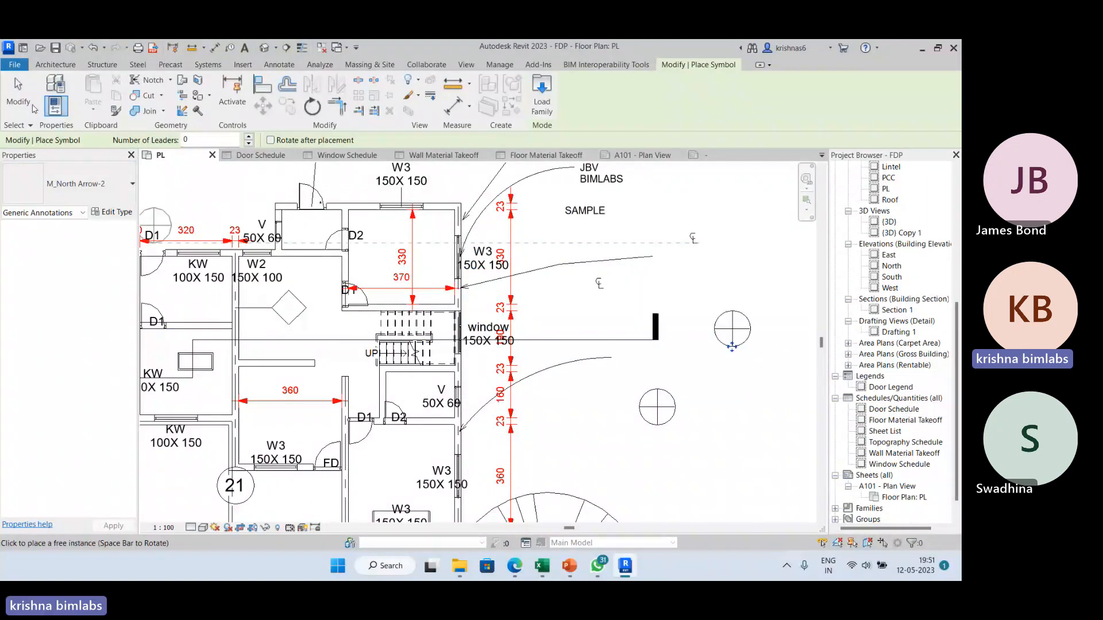
pyautogui.click(732, 347)
pyautogui.press('Escape')
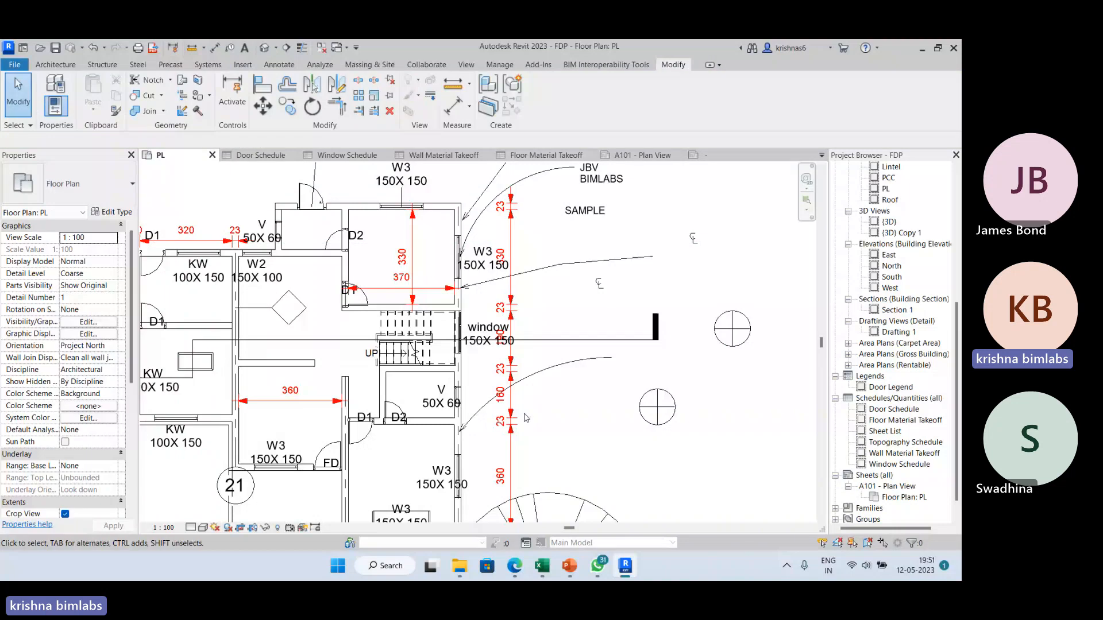
# Step: Create a note block schedule for the M_North Arrow-2 family with the Count and Type fields
pyautogui.scroll(-2, 525, 418)
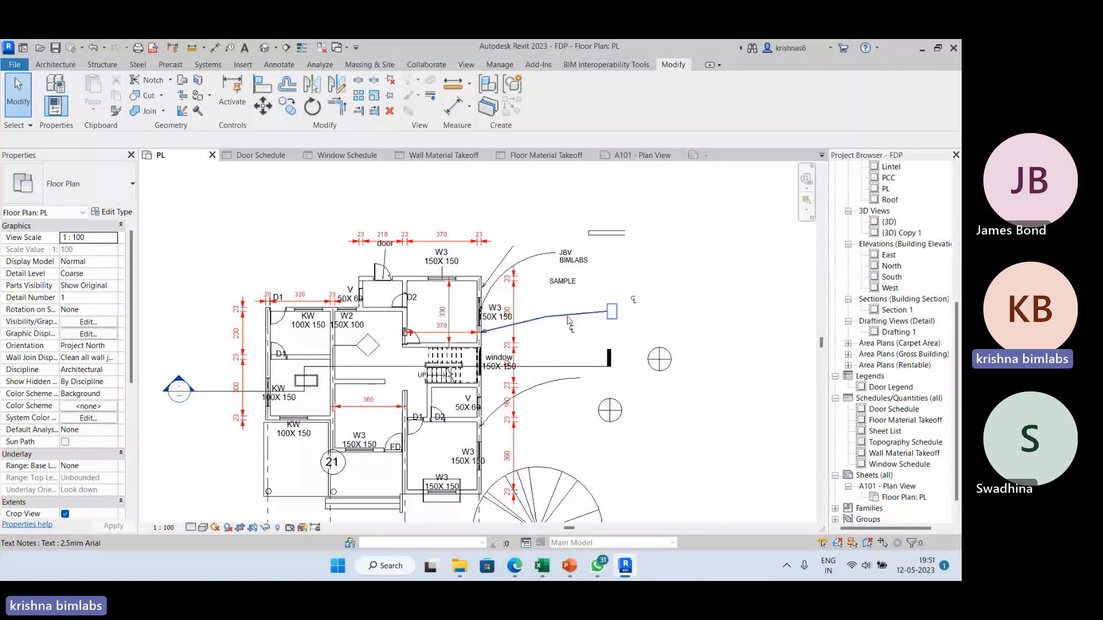
pyautogui.click(466, 64)
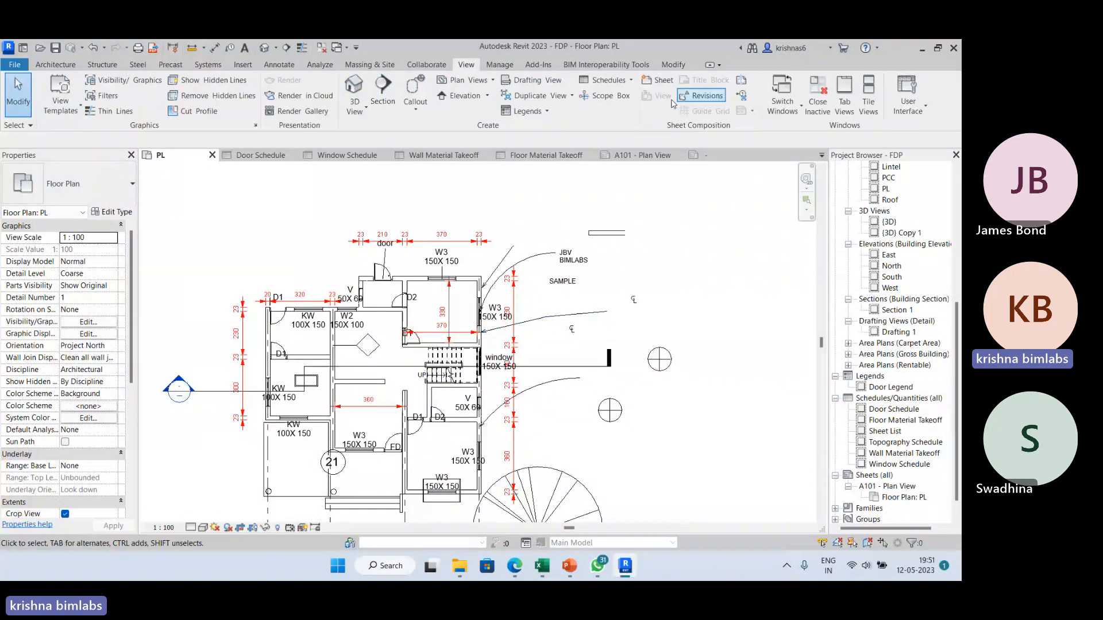
pyautogui.click(608, 80)
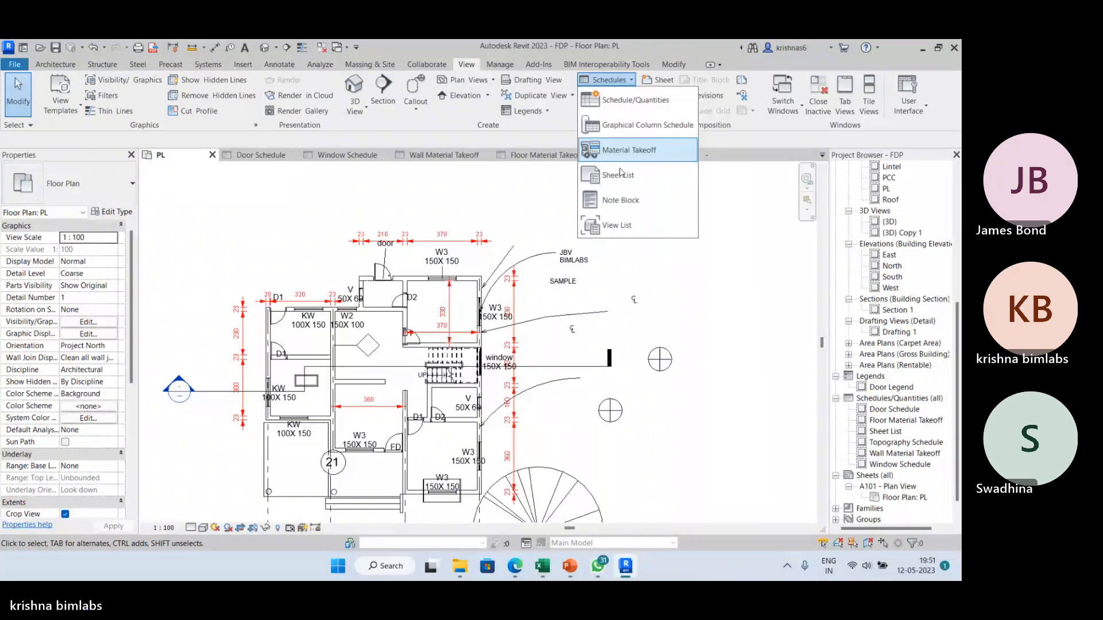
pyautogui.click(621, 200)
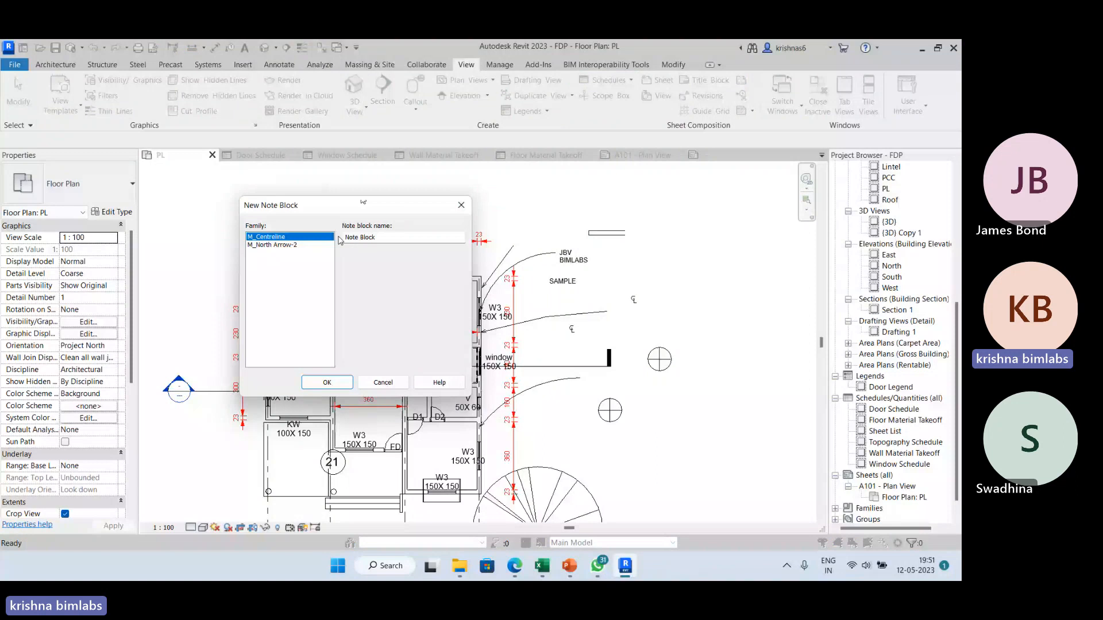
pyautogui.click(404, 239)
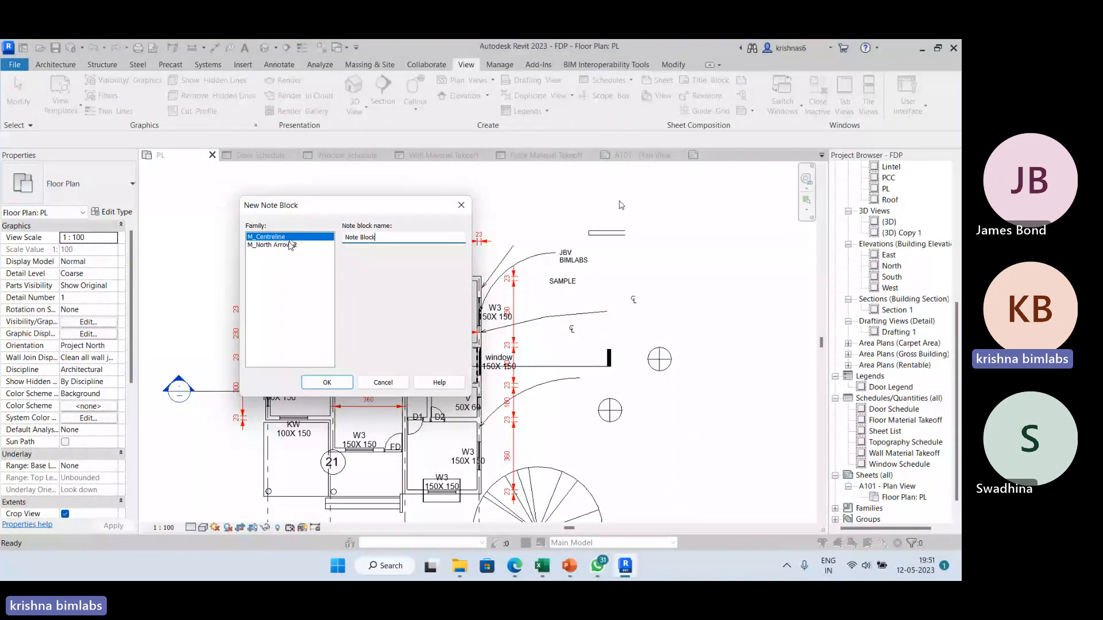
pyautogui.press('Return')
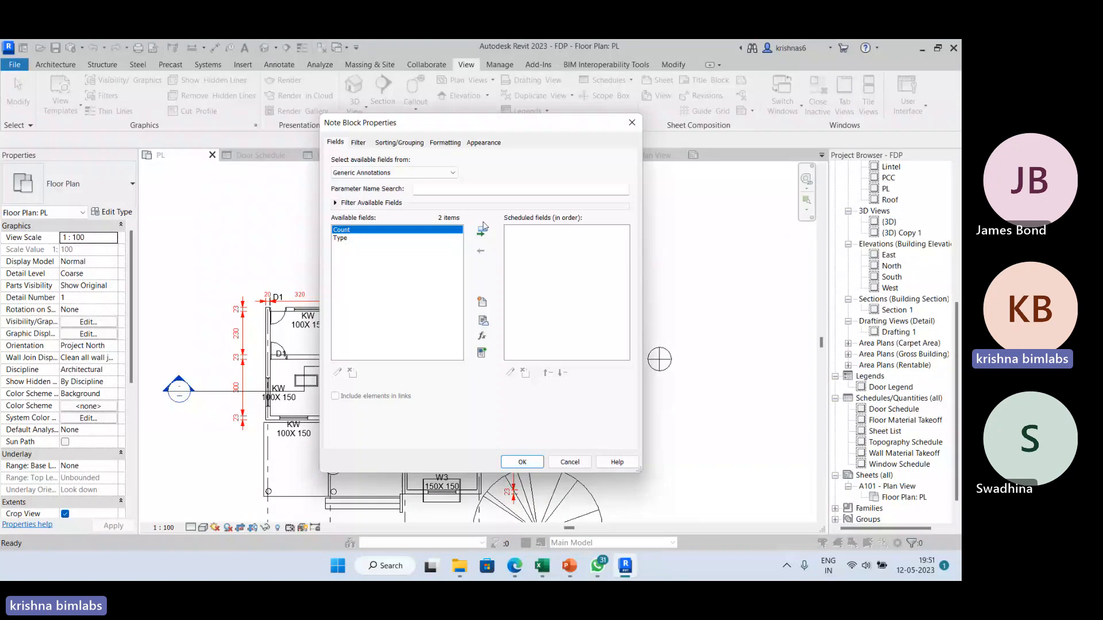
pyautogui.doubleClick(483, 229)
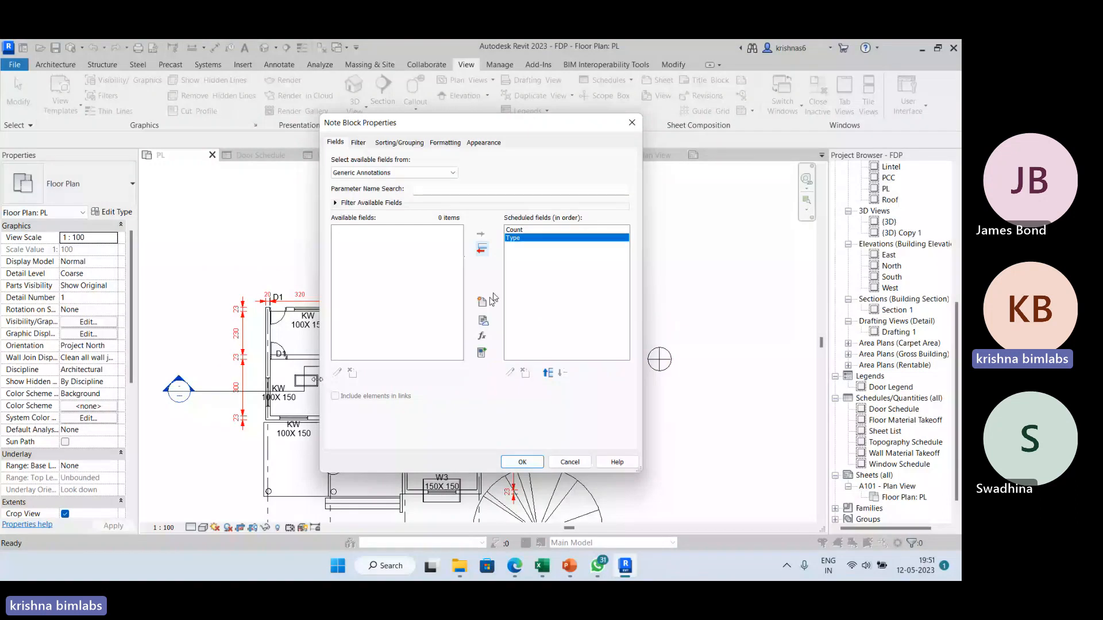
pyautogui.click(522, 462)
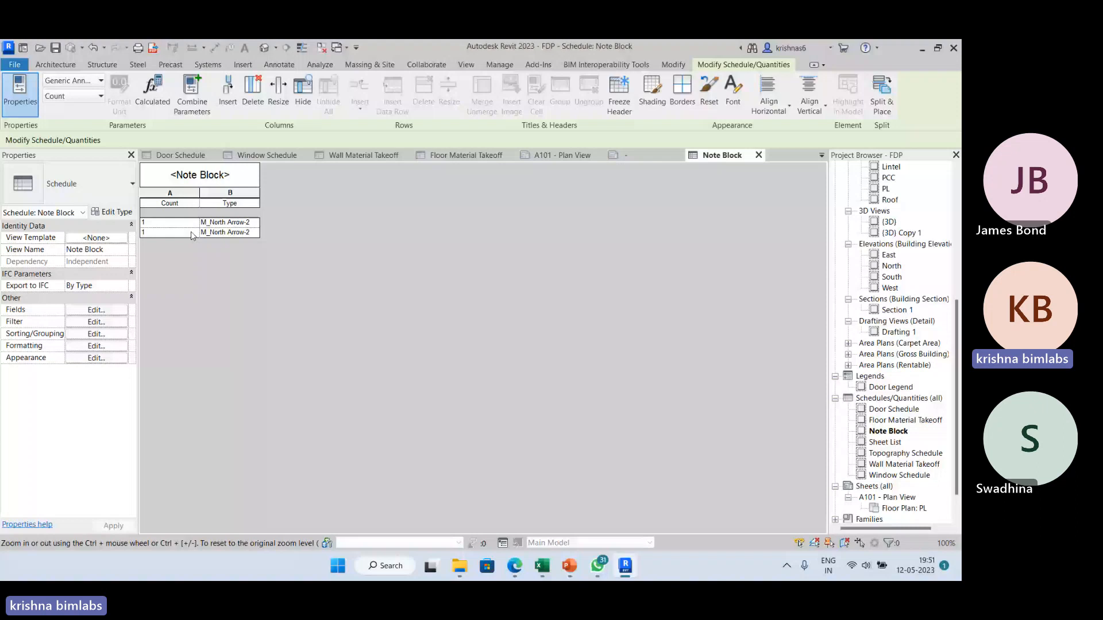
# Step: Start a view list schedule and add the View Name and View Template fields
pyautogui.click(466, 64)
pyautogui.click(632, 80)
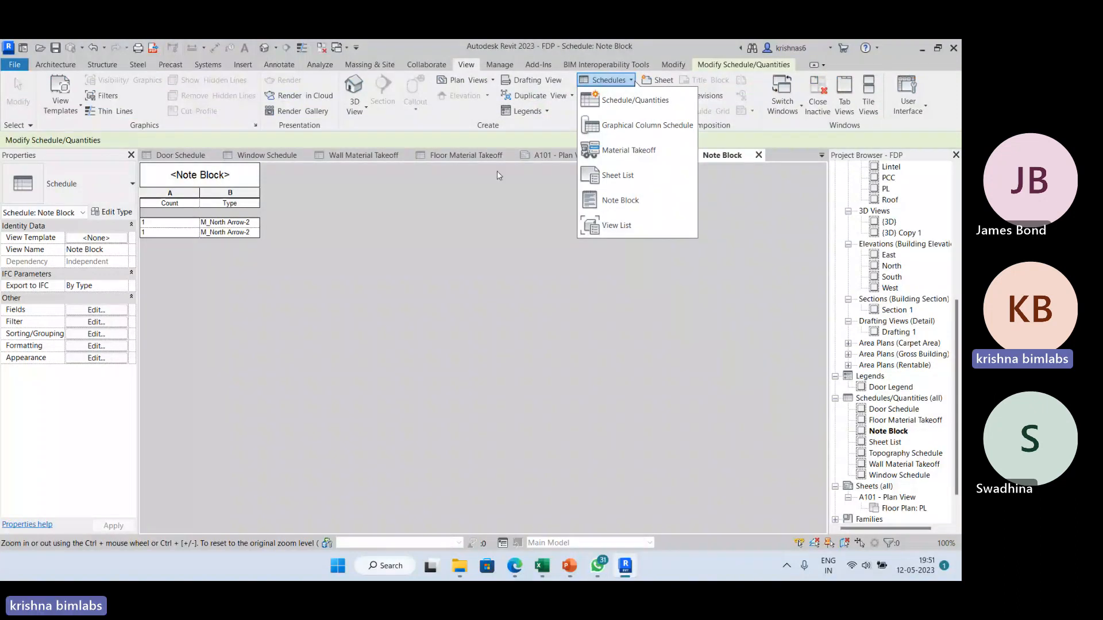
pyautogui.click(607, 228)
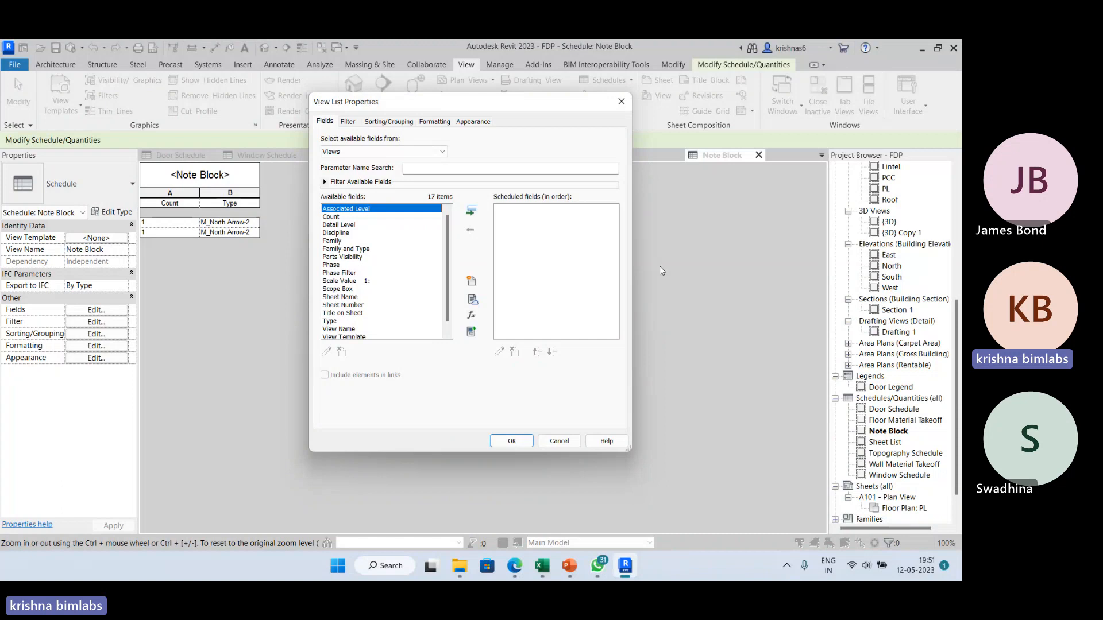
pyautogui.scroll(-1, 370, 287)
pyautogui.click(347, 321)
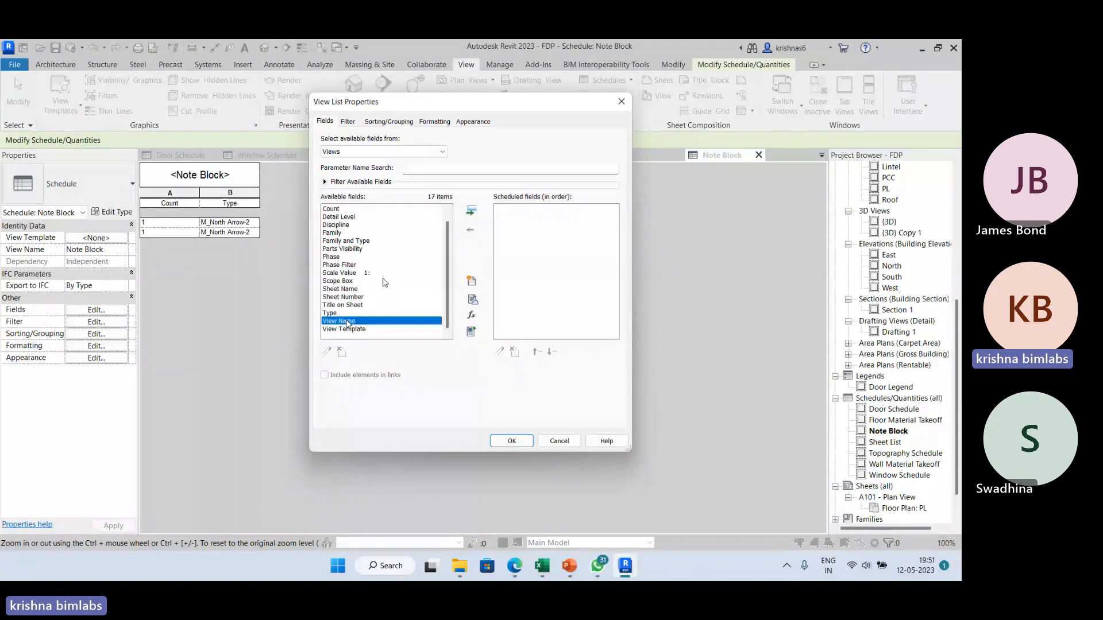
pyautogui.click(472, 211)
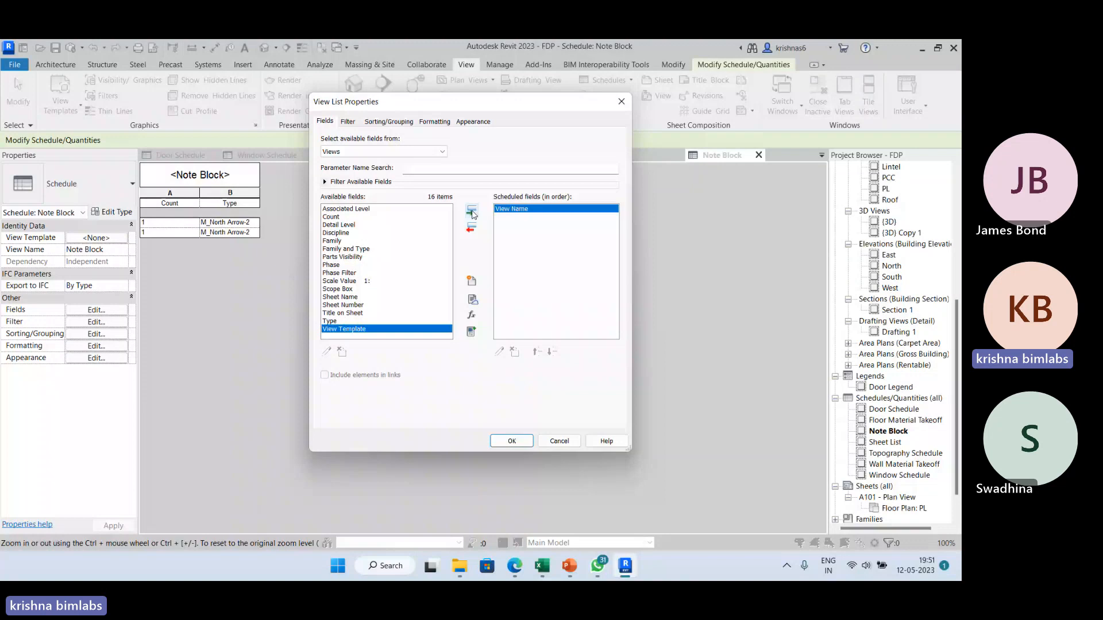
pyautogui.click(472, 211)
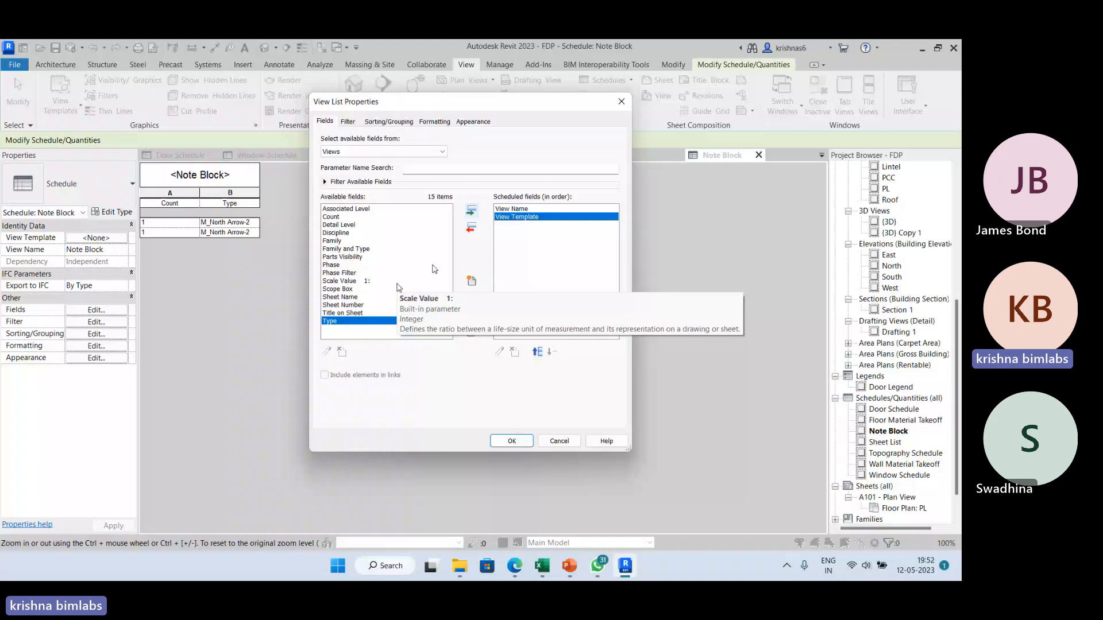
# Step: Add the Title on Sheet, Sheet Name and Associated Level fields and create the view list
pyautogui.click(360, 313)
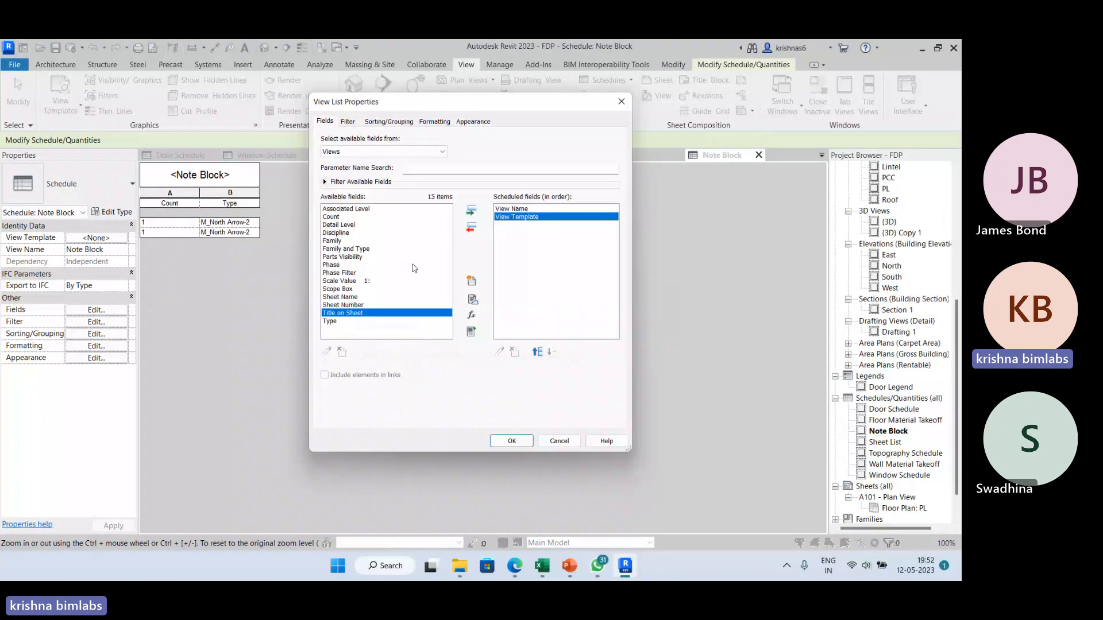
pyautogui.click(471, 212)
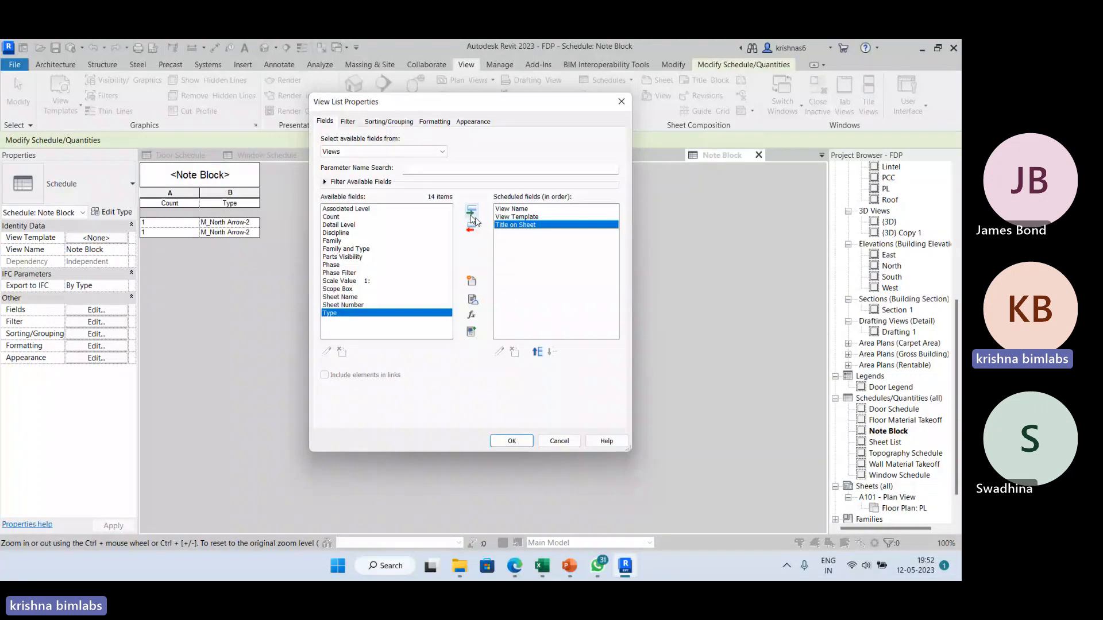
pyautogui.doubleClick(352, 297)
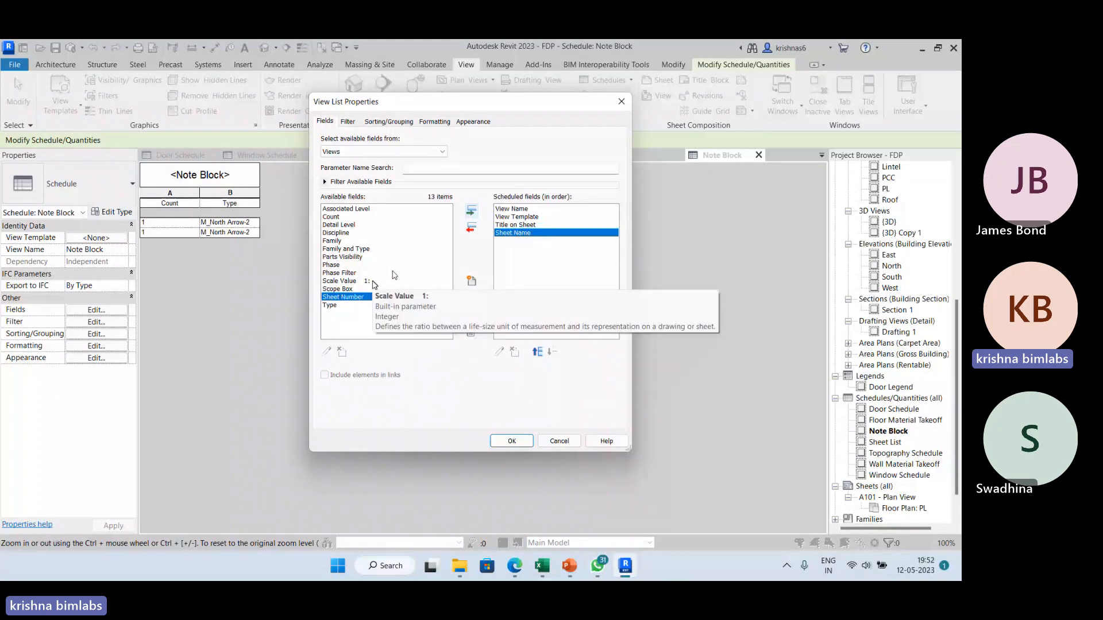
pyautogui.click(346, 208)
pyautogui.click(471, 210)
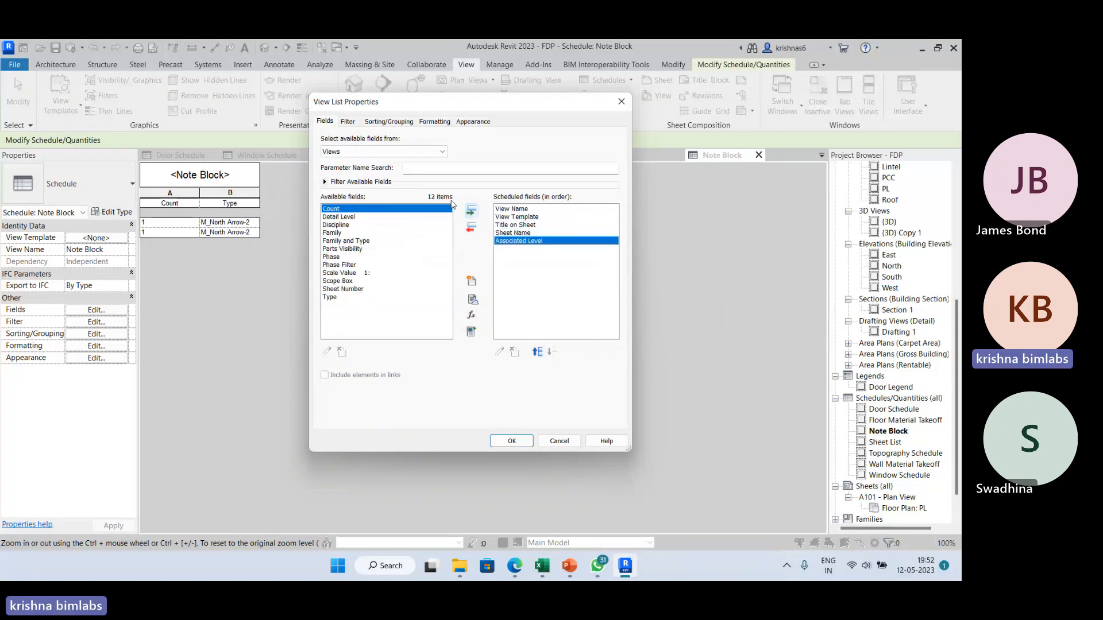
pyautogui.click(511, 441)
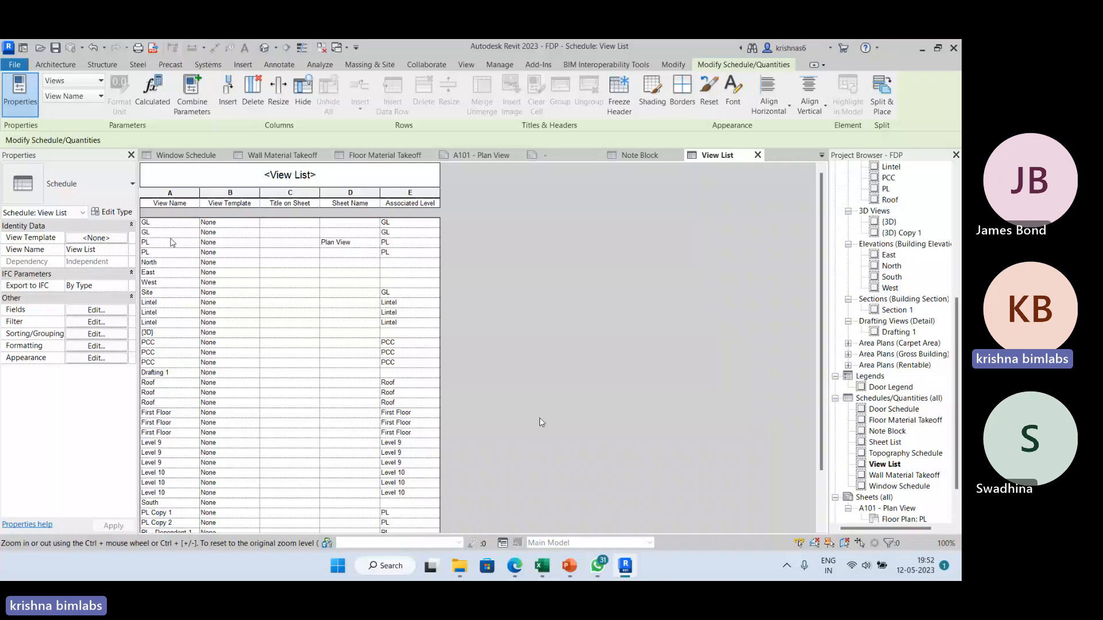
# Step: Examine the PL view's sheet name in the view list and compare the listed views with the project's floor plans
pyautogui.click(173, 243)
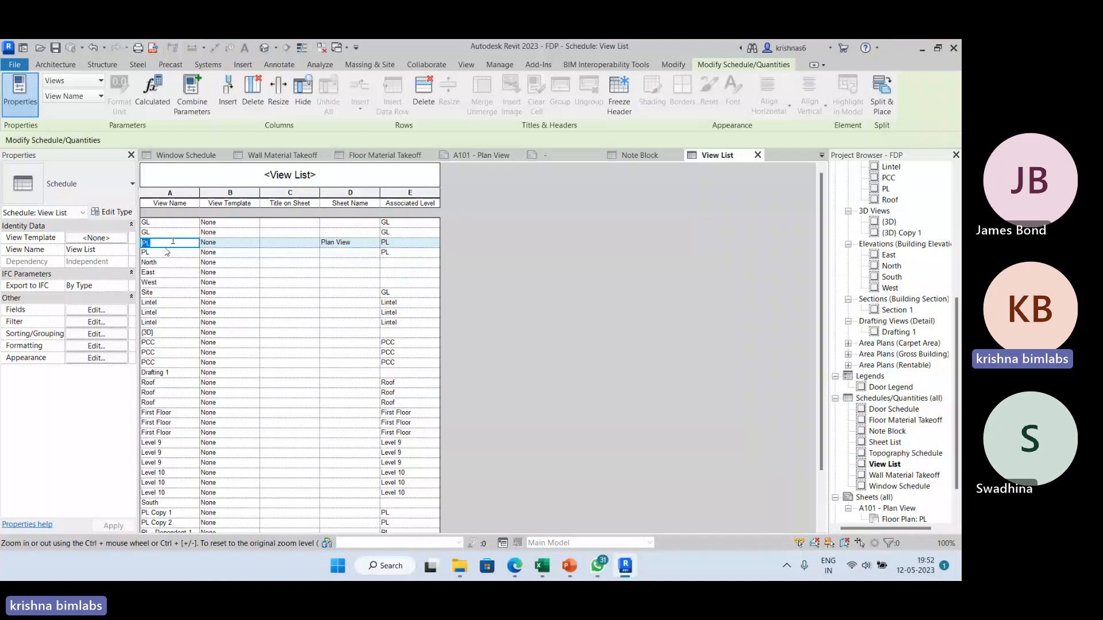
pyautogui.click(356, 244)
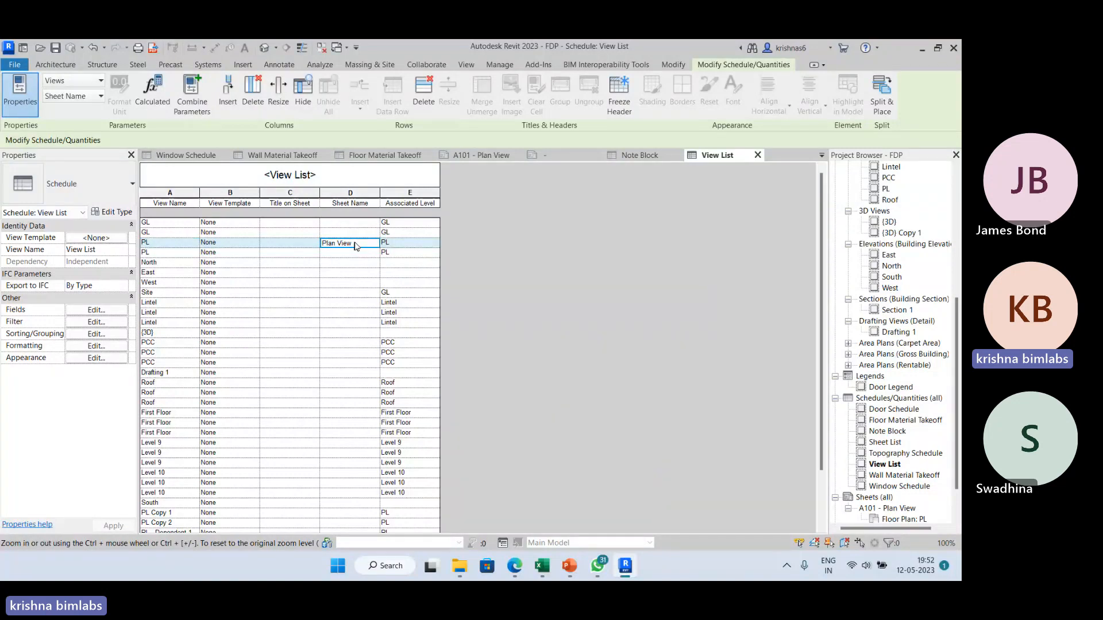
pyautogui.scroll(-2, 318, 317)
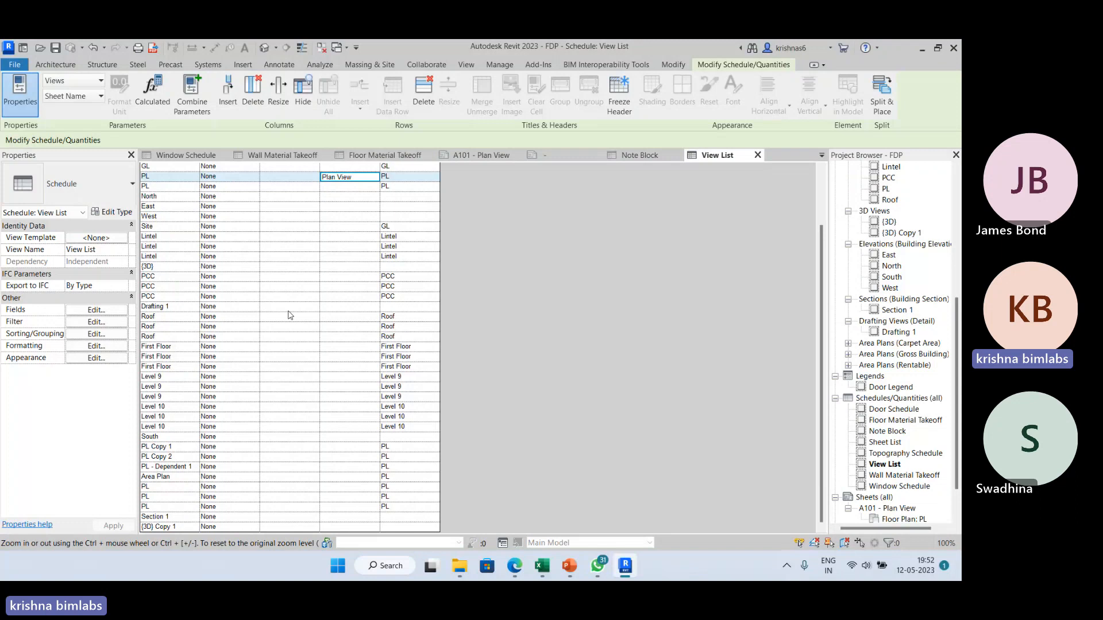
pyautogui.scroll(5, 900, 224)
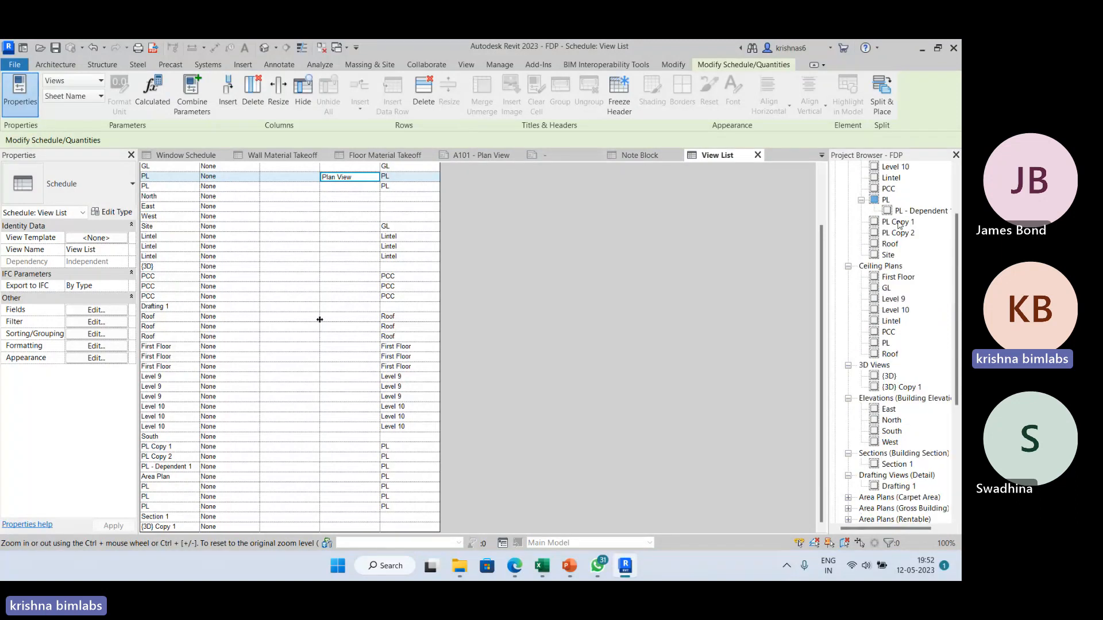
pyautogui.scroll(1, 900, 224)
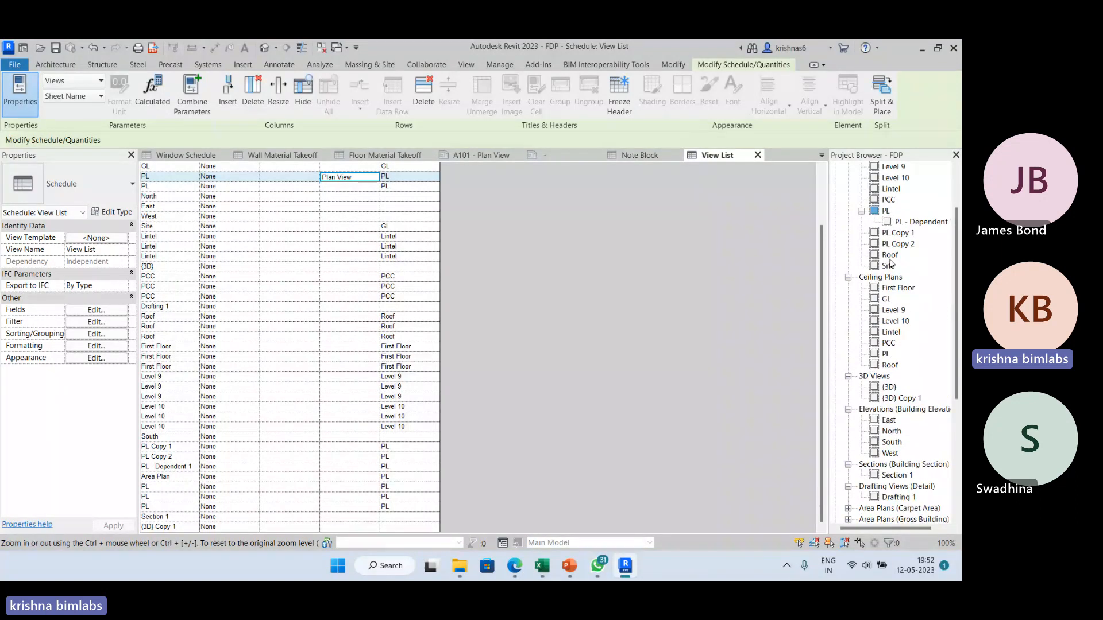
pyautogui.scroll(2, 890, 264)
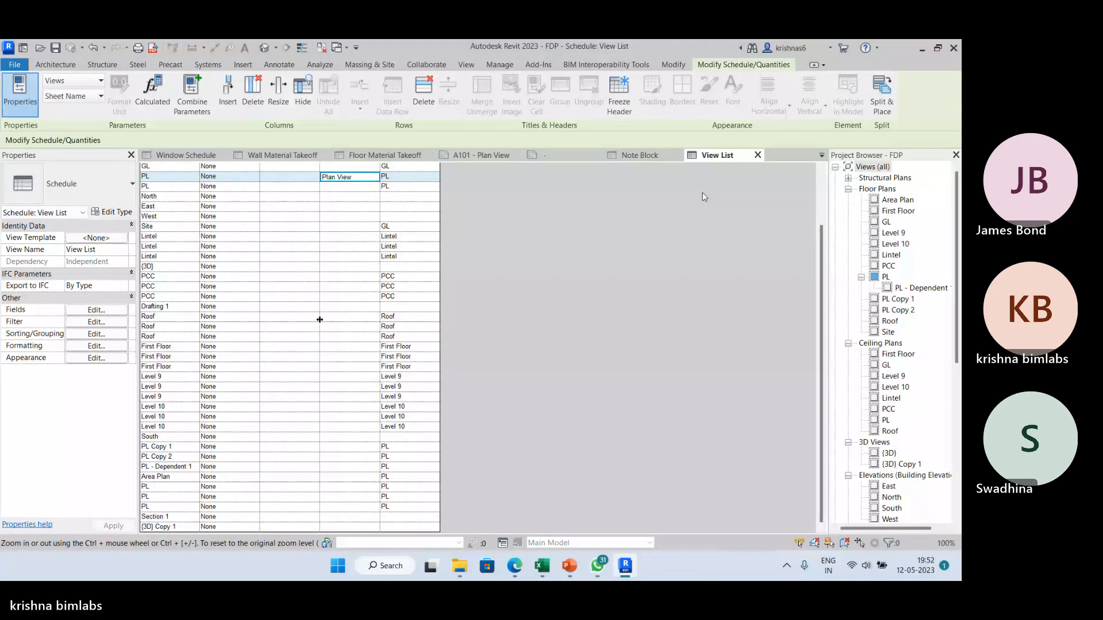
pyautogui.click(473, 65)
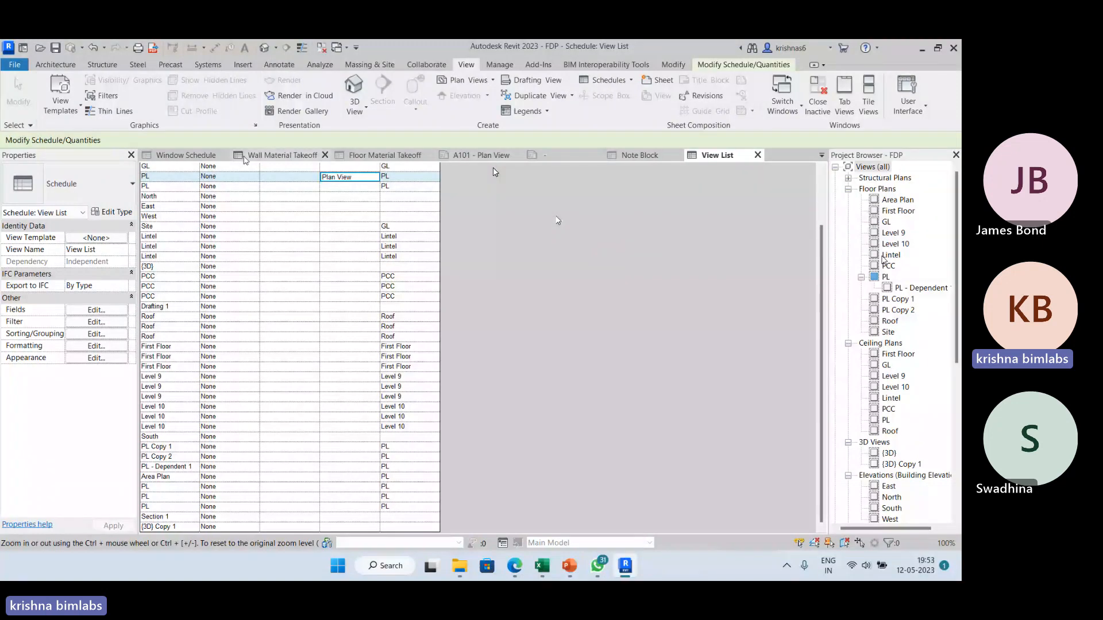
# Step: Close the open views, sheet and schedules of the FDP project
pyautogui.click(220, 156)
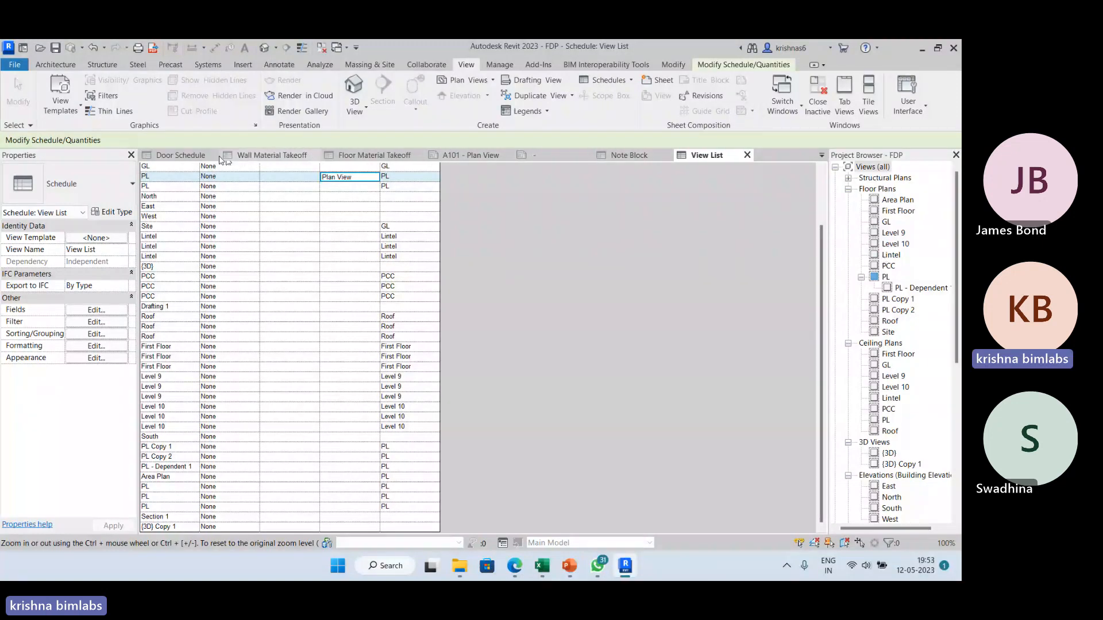
pyautogui.click(214, 156)
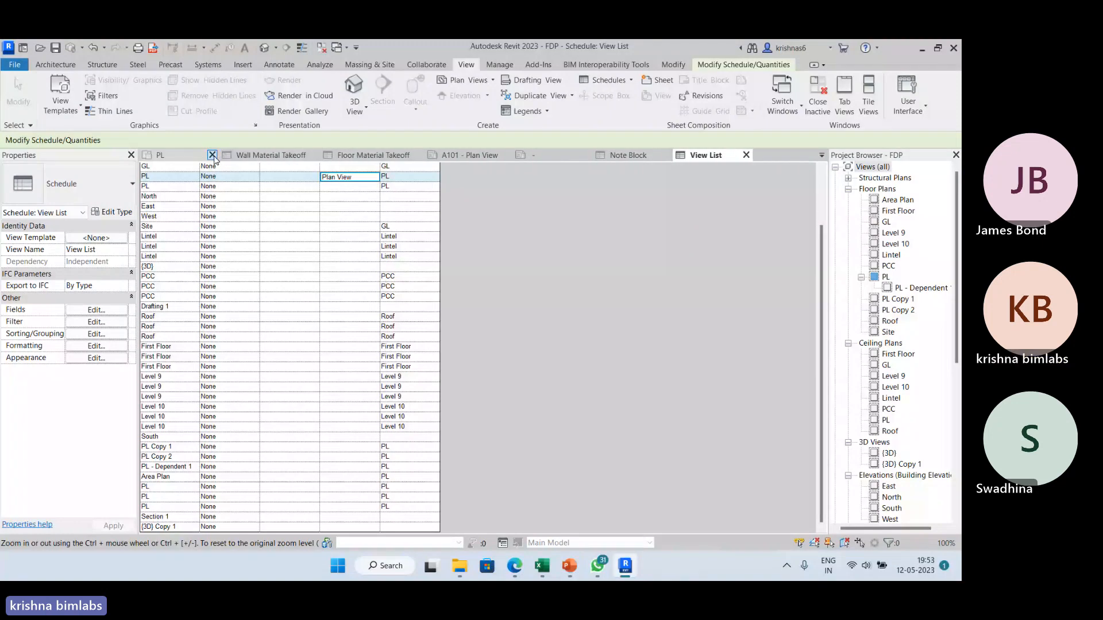
pyautogui.click(213, 155)
pyautogui.click(232, 155)
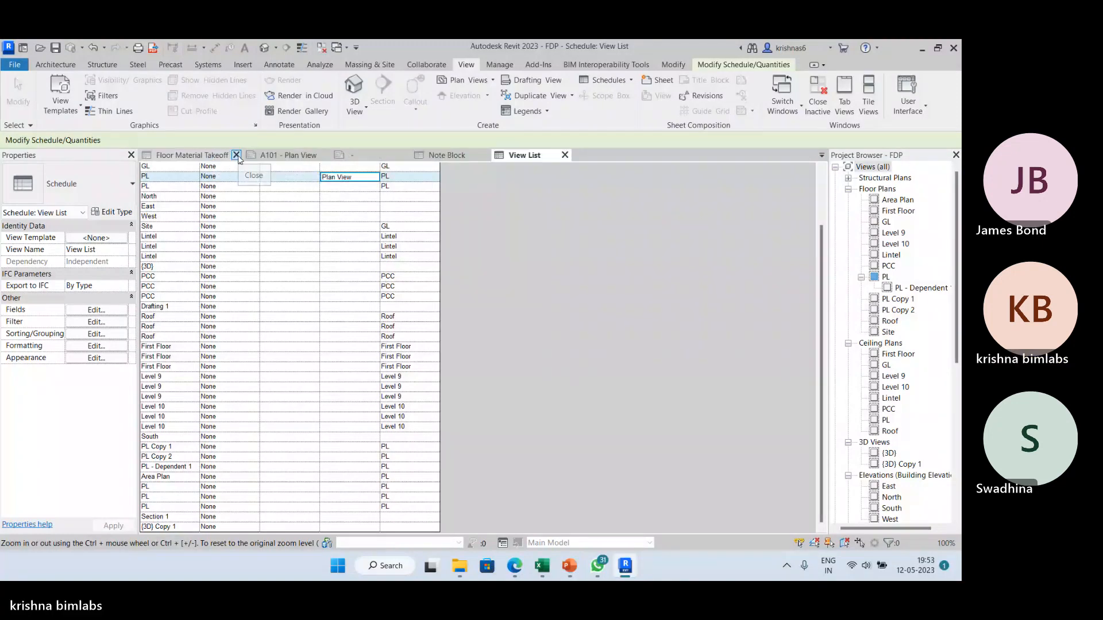
pyautogui.click(235, 155)
pyautogui.click(227, 155)
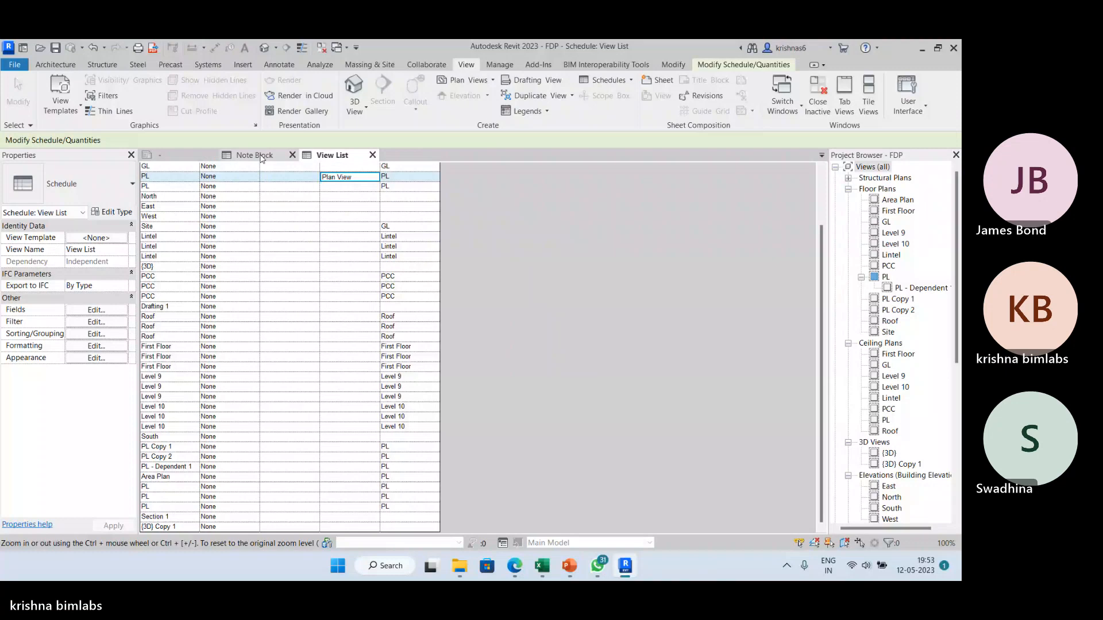
pyautogui.click(293, 156)
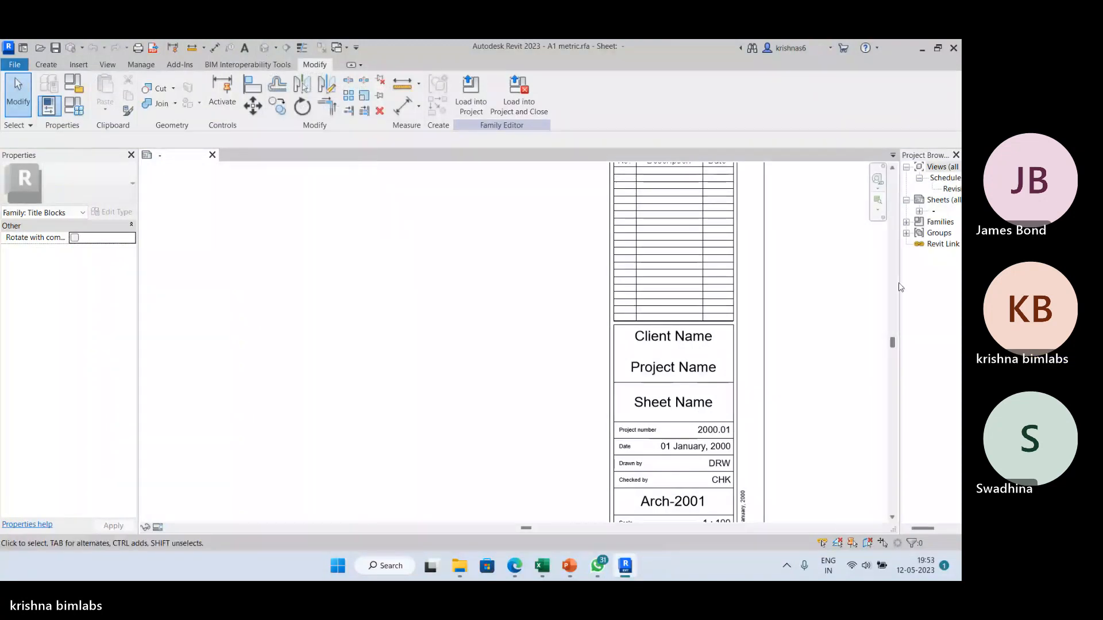
# Step: Close the A1 metric.rfa title block family without saving its changes
pyautogui.moveTo(900, 286); pyautogui.dragTo(844, 270)
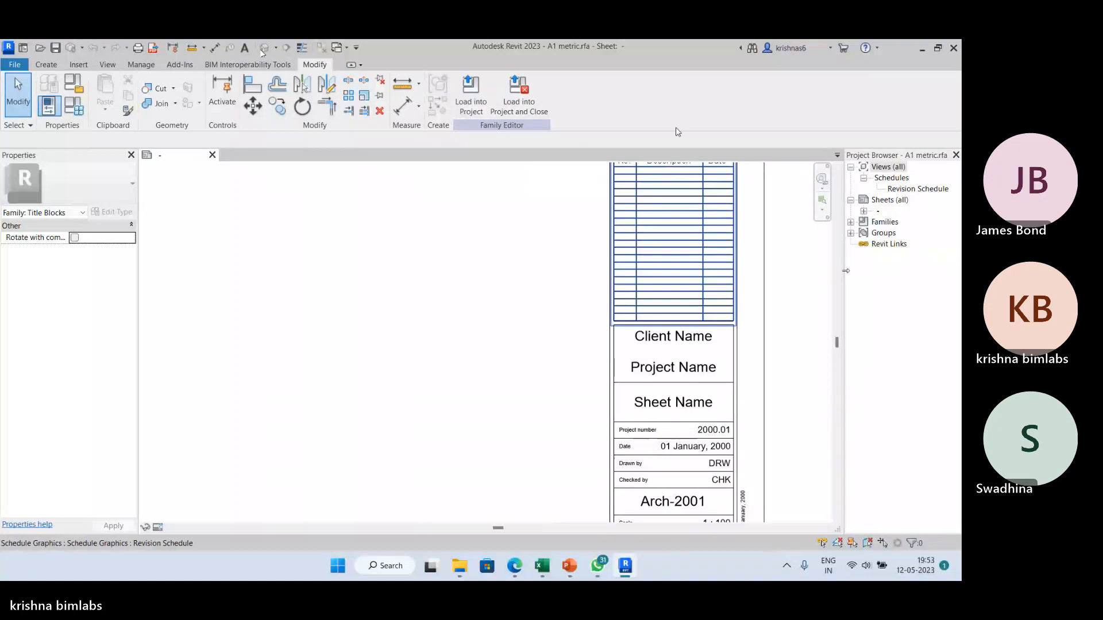
pyautogui.click(212, 155)
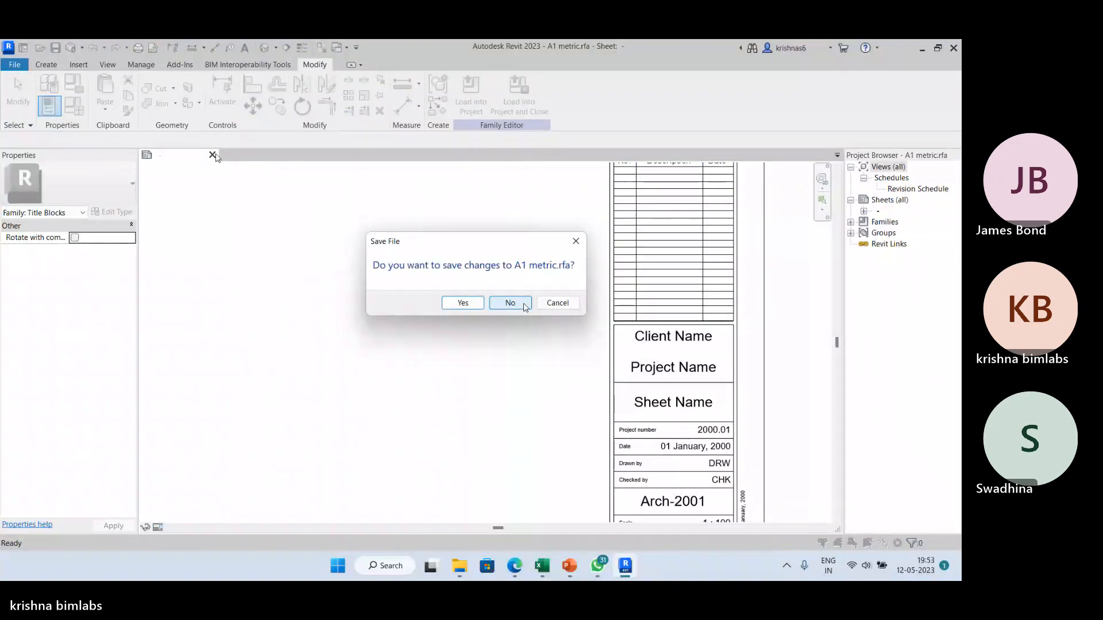
pyautogui.click(509, 304)
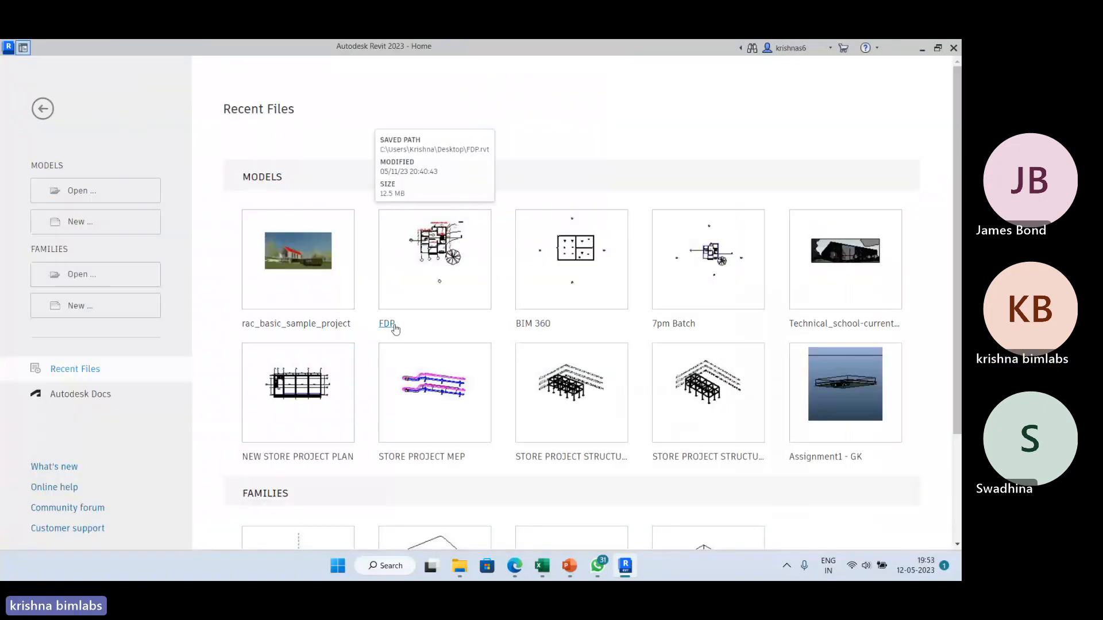
# Step: Reopen the FDP project from the recent files and look over the PL floor plan
pyautogui.click(395, 329)
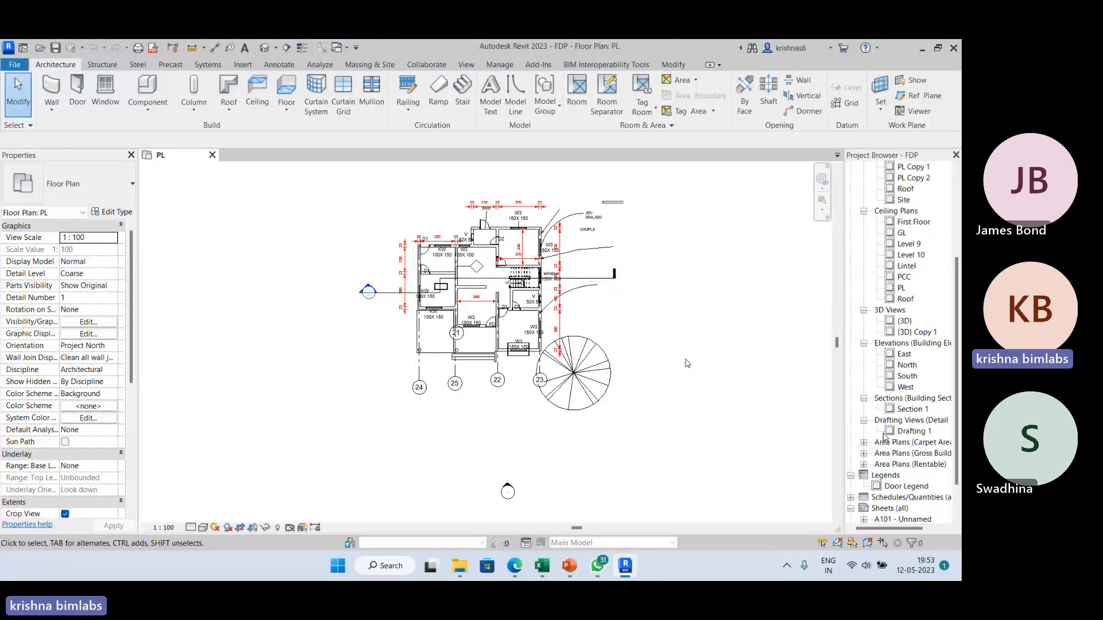
pyautogui.scroll(4, 746, 335)
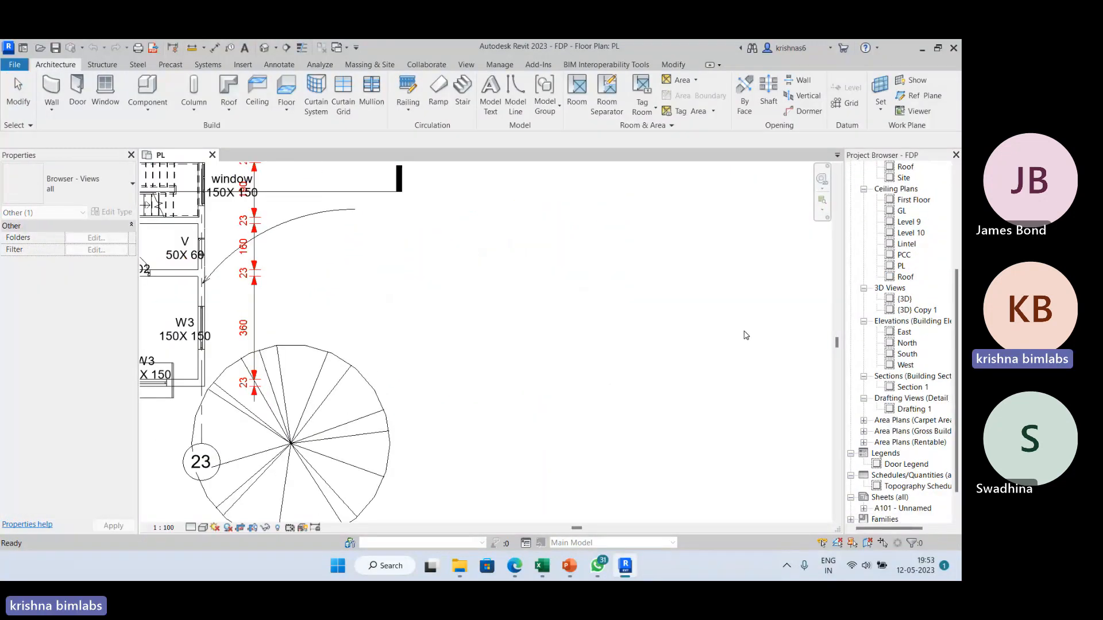
pyautogui.scroll(-5, 745, 336)
pyautogui.click(664, 396)
pyautogui.moveTo(672, 373); pyautogui.dragTo(654, 463, button='middle')
pyautogui.scroll(1, 654, 463)
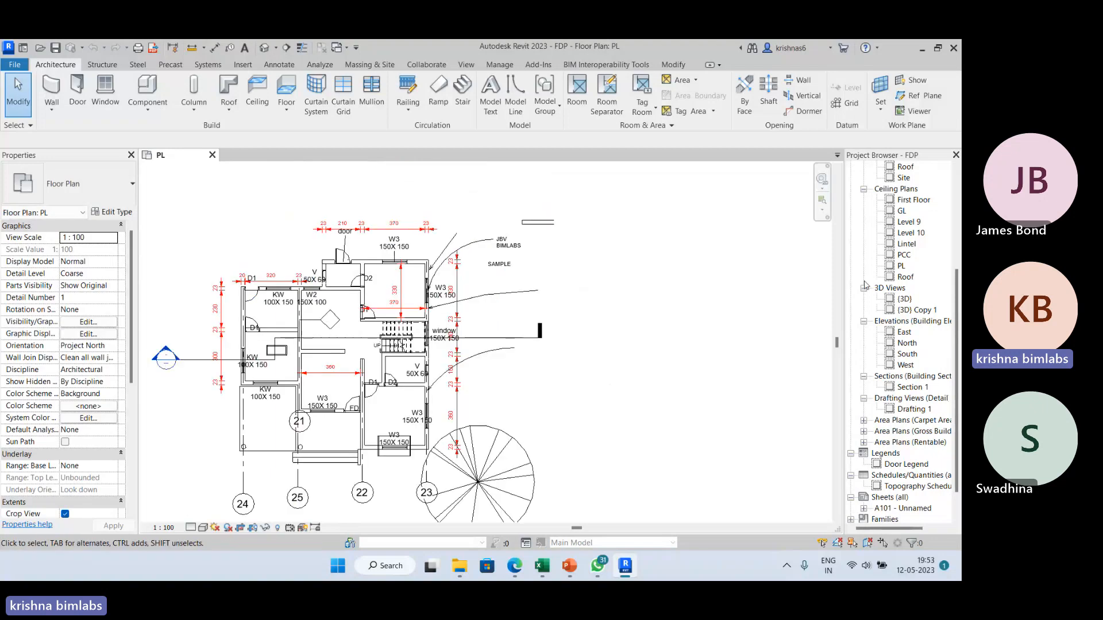
pyautogui.scroll(5, 866, 285)
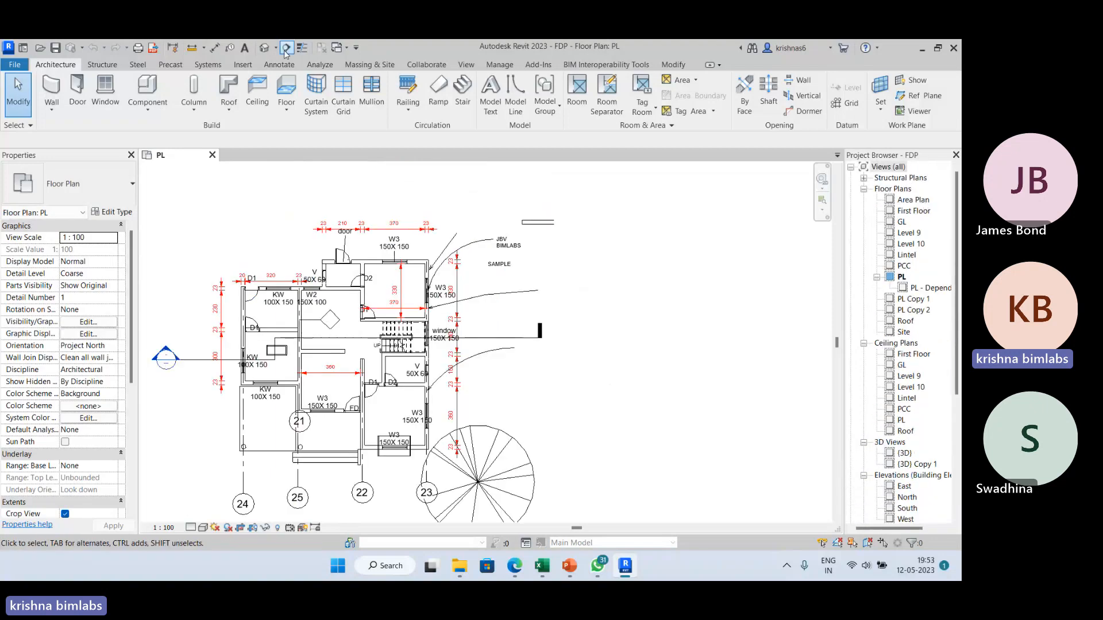
# Step: Delete the two straight compound walls and the curved wall standing beside the site in the default 3D view
pyautogui.click(264, 48)
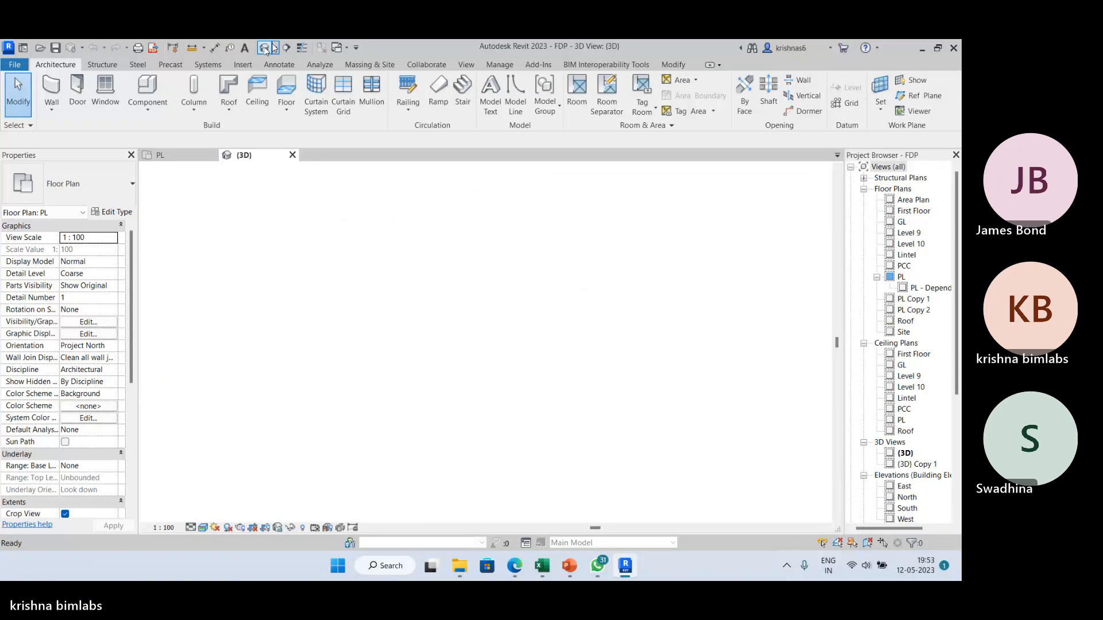
pyautogui.scroll(2, 423, 327)
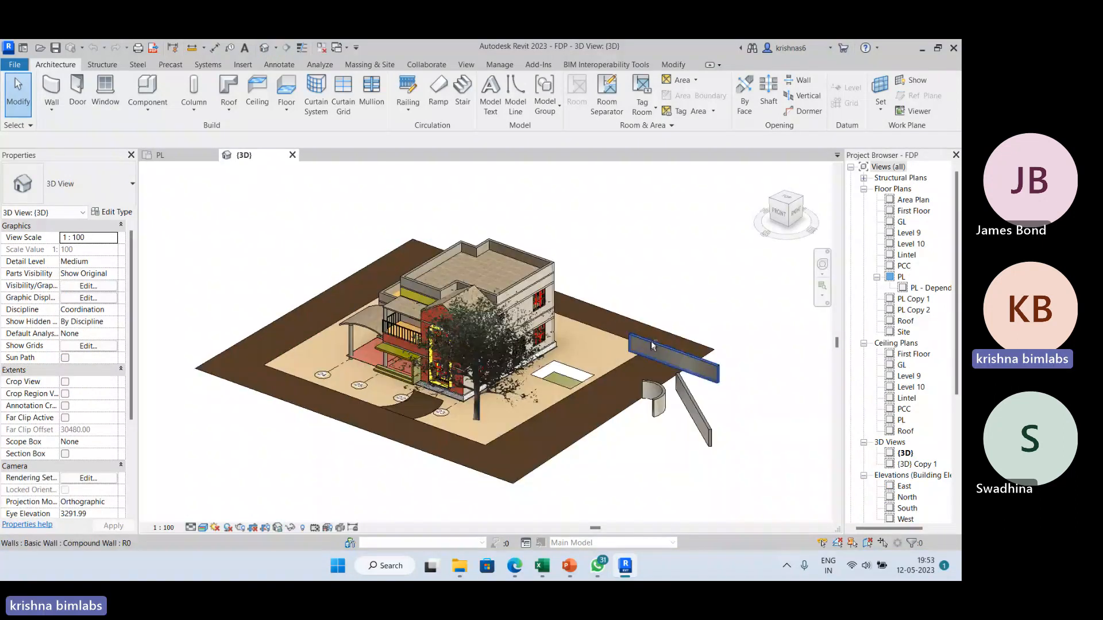
pyautogui.click(651, 341)
pyautogui.press('Delete')
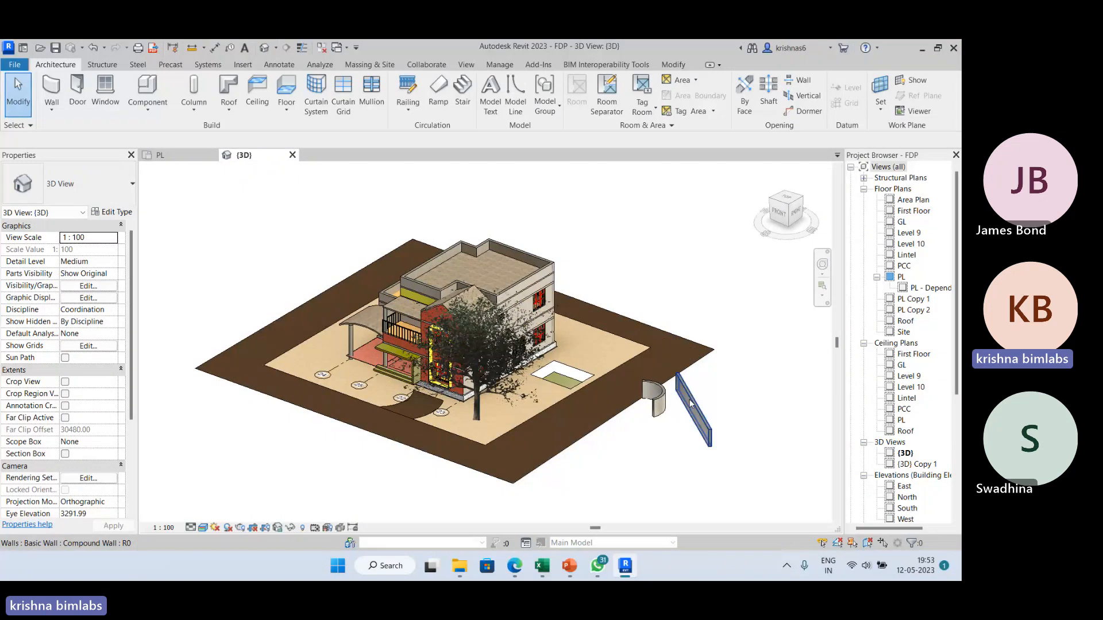
pyautogui.click(690, 404)
pyautogui.press('Delete')
pyautogui.click(656, 404)
pyautogui.press('Delete')
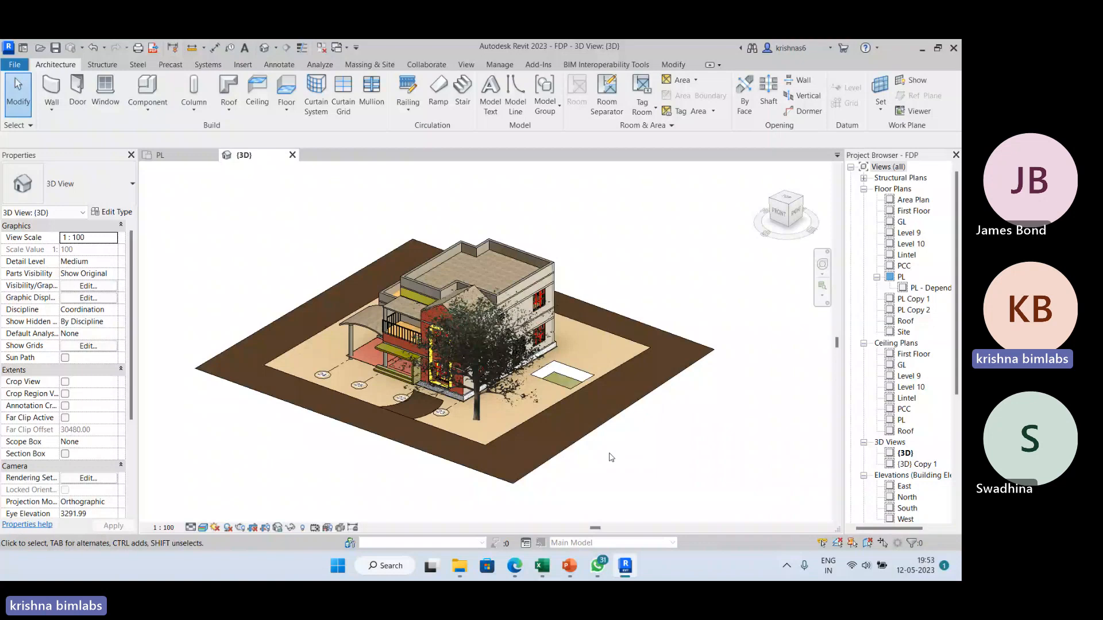
# Step: Create a perspective camera view from the PL floor plan, with the eye in front of the house and the target inside it
pyautogui.keyDown('shift'); pyautogui.moveTo(612, 457); pyautogui.dragTo(762, 291, button='middle'); pyautogui.keyUp('shift')
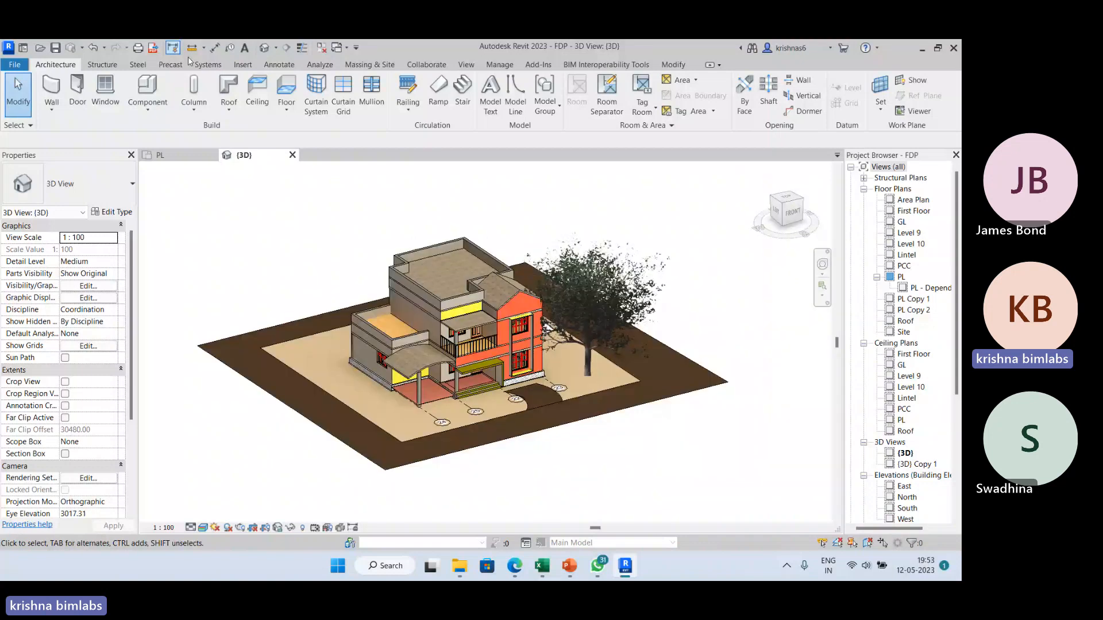
pyautogui.click(466, 65)
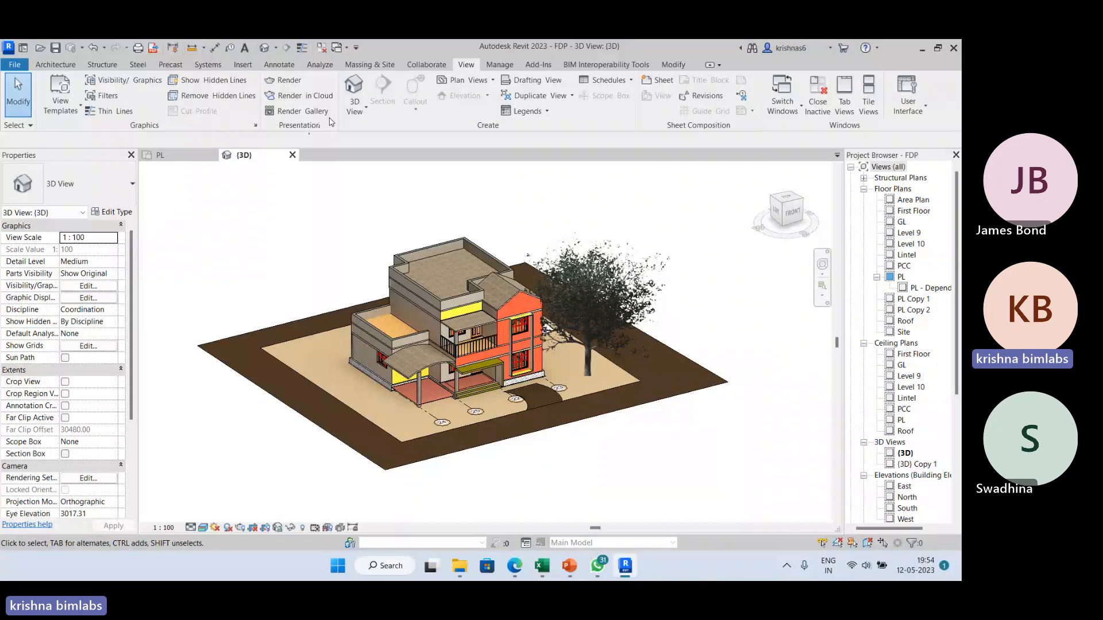
pyautogui.scroll(-1, 299, 221)
pyautogui.keyDown('shift'); pyautogui.moveTo(373, 419); pyautogui.dragTo(347, 406, button='middle'); pyautogui.keyUp('shift')
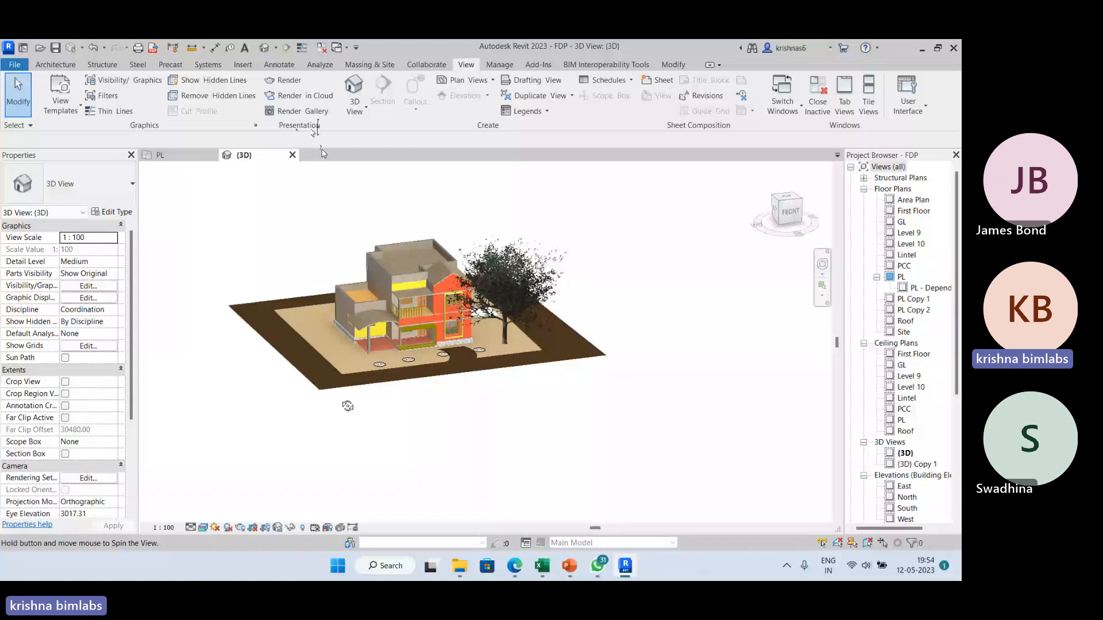
pyautogui.keyDown('shift'); pyautogui.moveTo(348, 406); pyautogui.dragTo(342, 402, button='middle'); pyautogui.keyUp('shift')
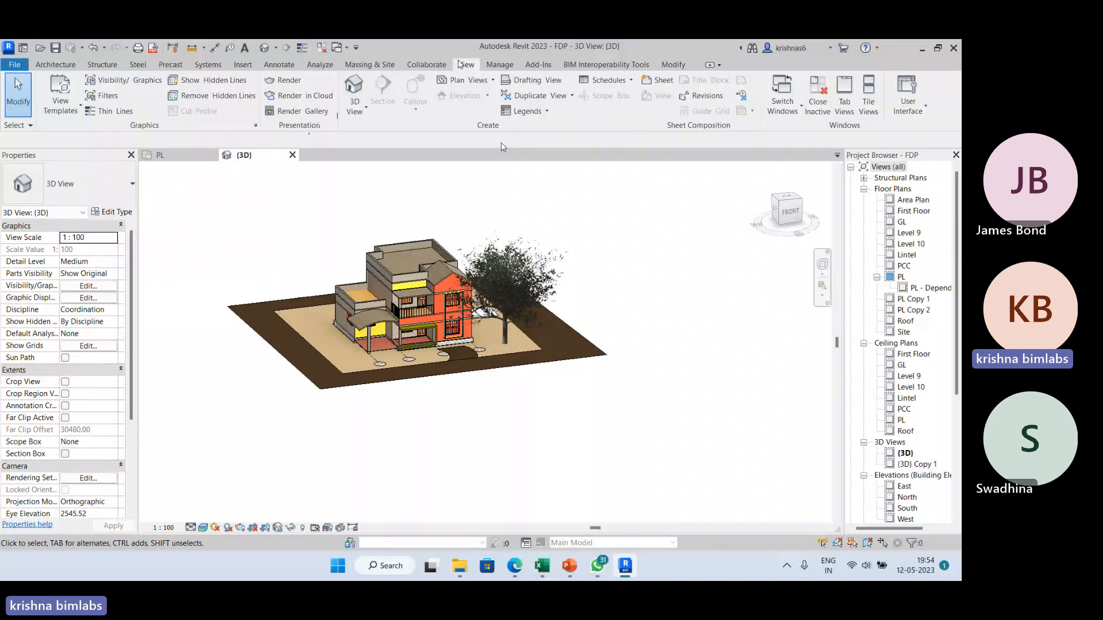
pyautogui.click(362, 112)
pyautogui.click(377, 159)
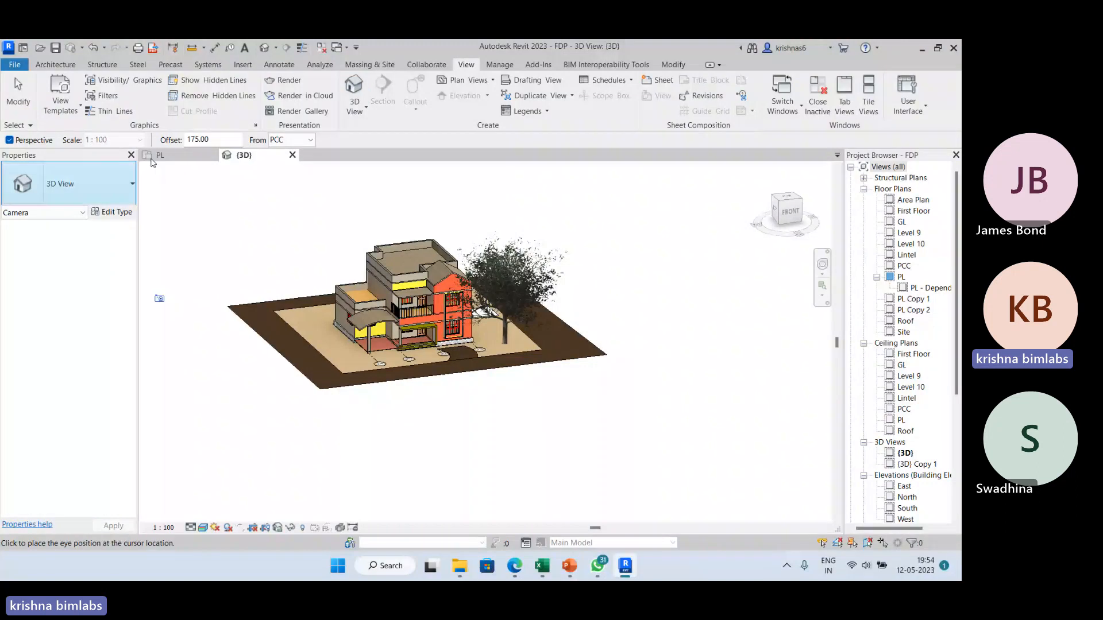
pyautogui.moveTo(188, 224); pyautogui.dragTo(198, 237, button='middle')
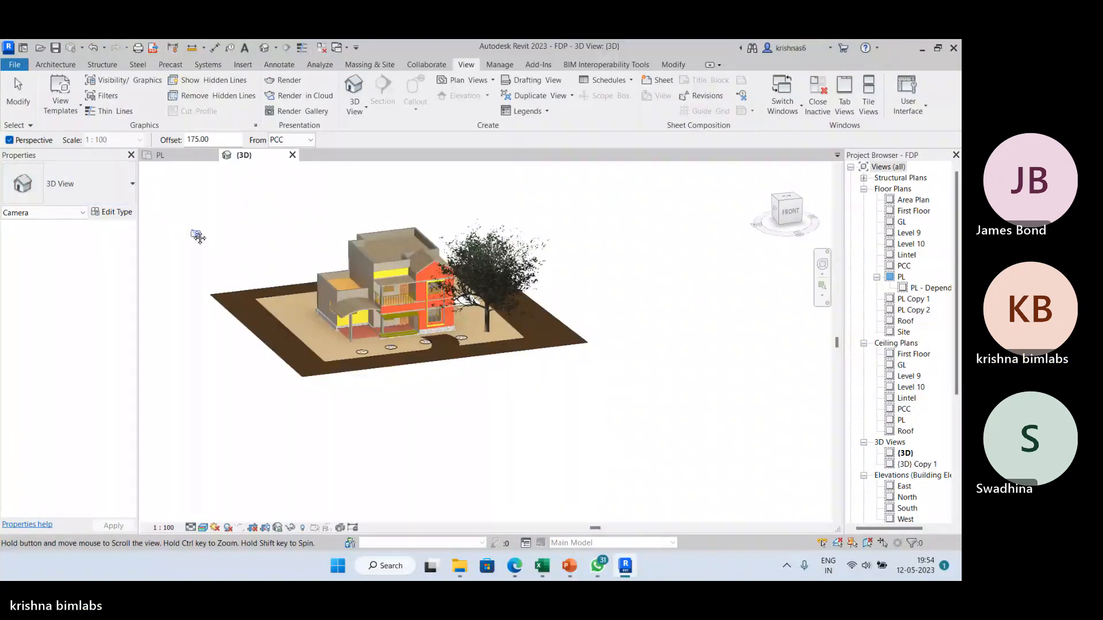
pyautogui.click(160, 155)
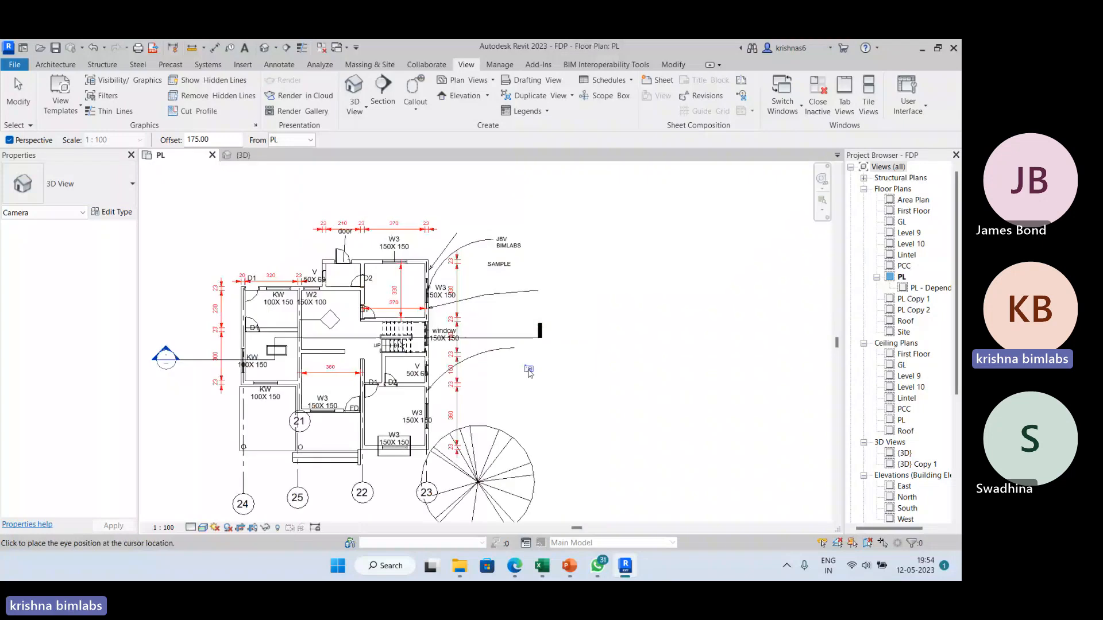
pyautogui.moveTo(529, 371); pyautogui.dragTo(510, 439, button='middle')
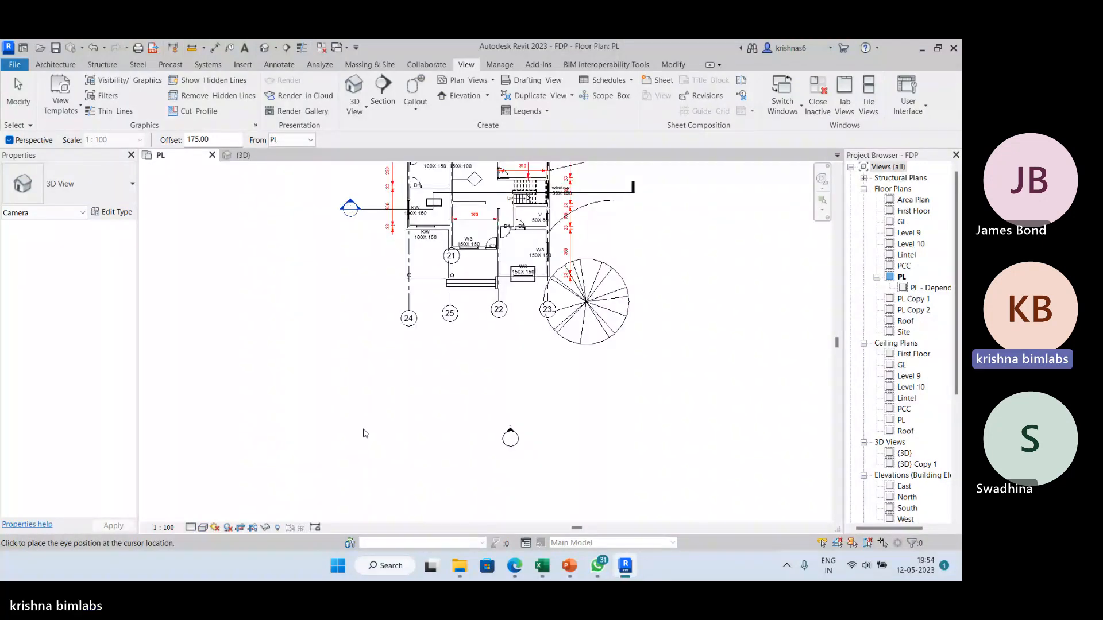
pyautogui.moveTo(372, 361); pyautogui.dragTo(321, 418, button='middle')
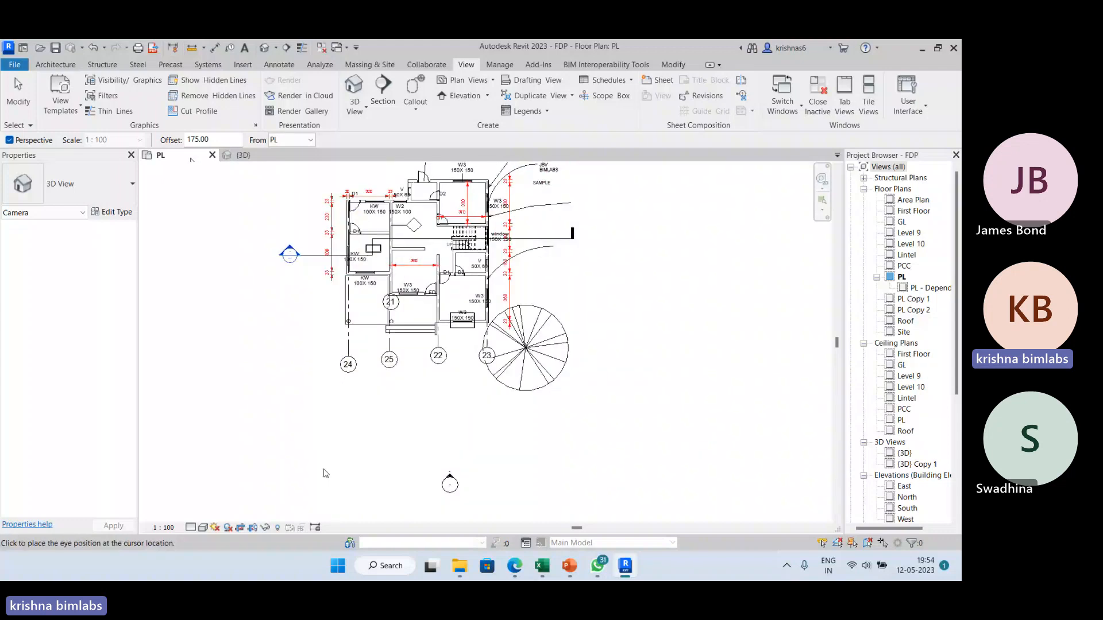
pyautogui.click(366, 429)
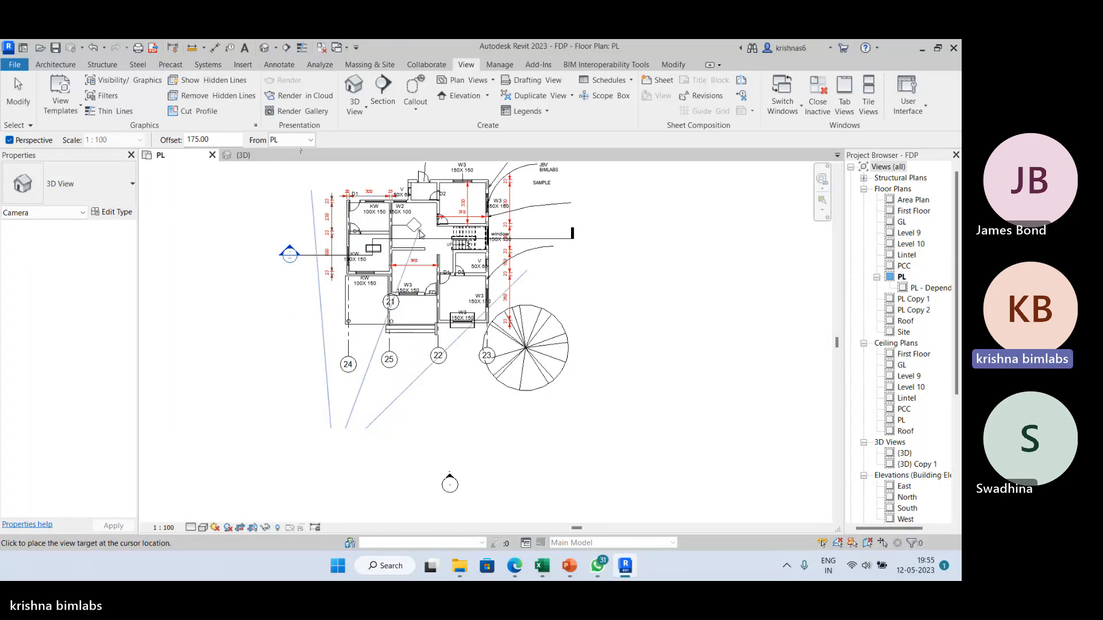
pyautogui.click(421, 234)
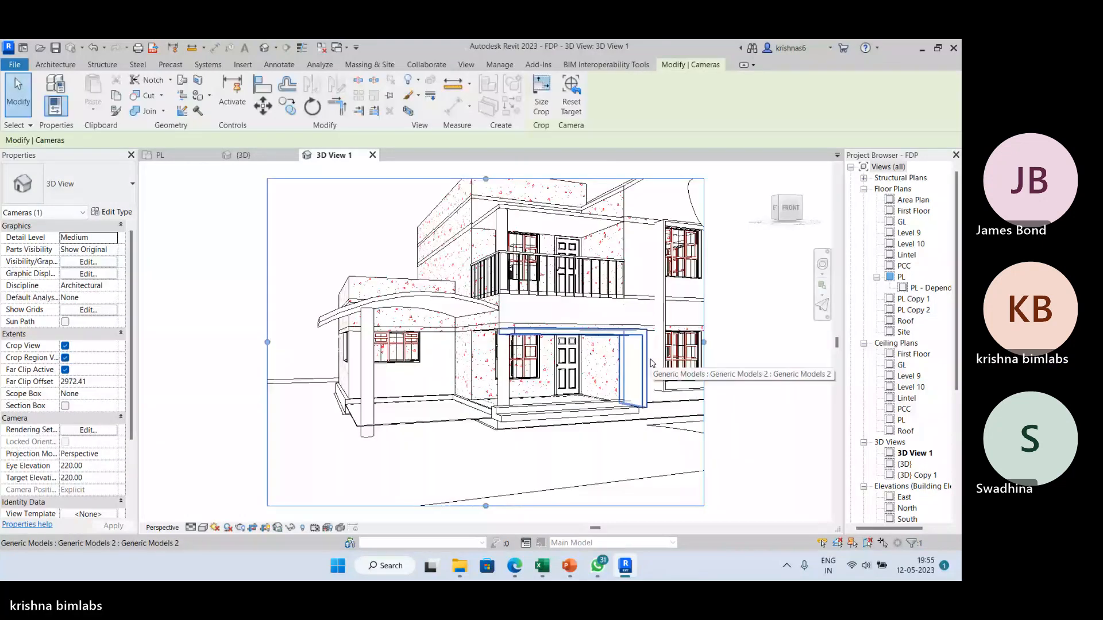
# Step: Create a second perspective camera view from the default 3D view, looking at the back corner of the house from outside the site
pyautogui.click(241, 155)
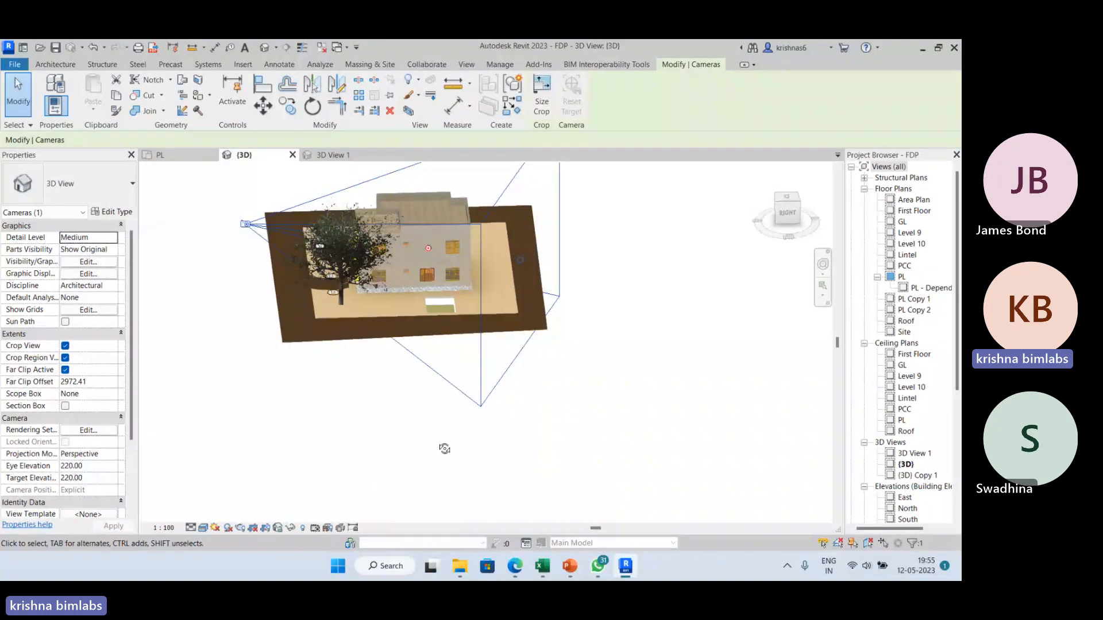
pyautogui.keyDown('shift'); pyautogui.moveTo(444, 448); pyautogui.dragTo(356, 469, button='middle'); pyautogui.keyUp('shift')
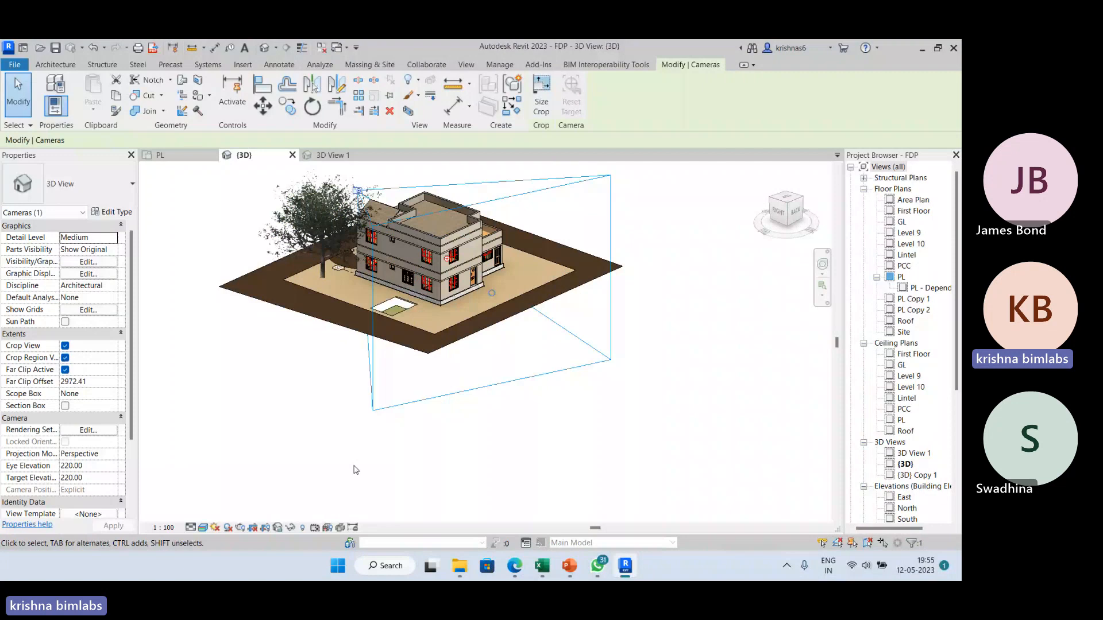
pyautogui.click(473, 67)
pyautogui.click(354, 109)
pyautogui.click(368, 153)
pyautogui.moveTo(439, 451); pyautogui.dragTo(420, 427, button='middle')
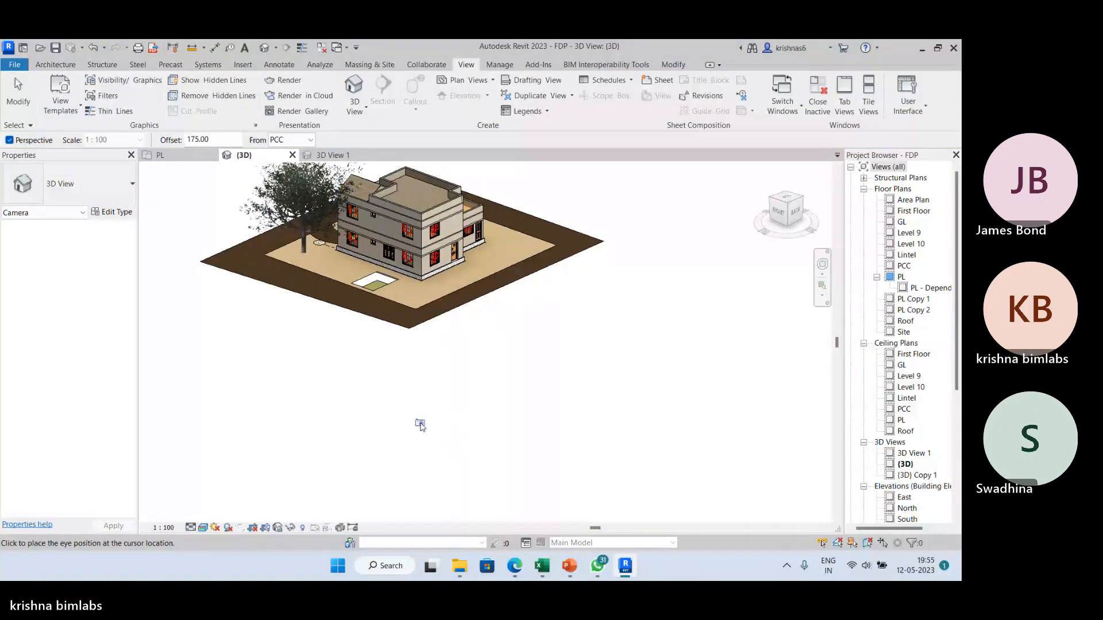
pyautogui.click(420, 425)
pyautogui.click(258, 204)
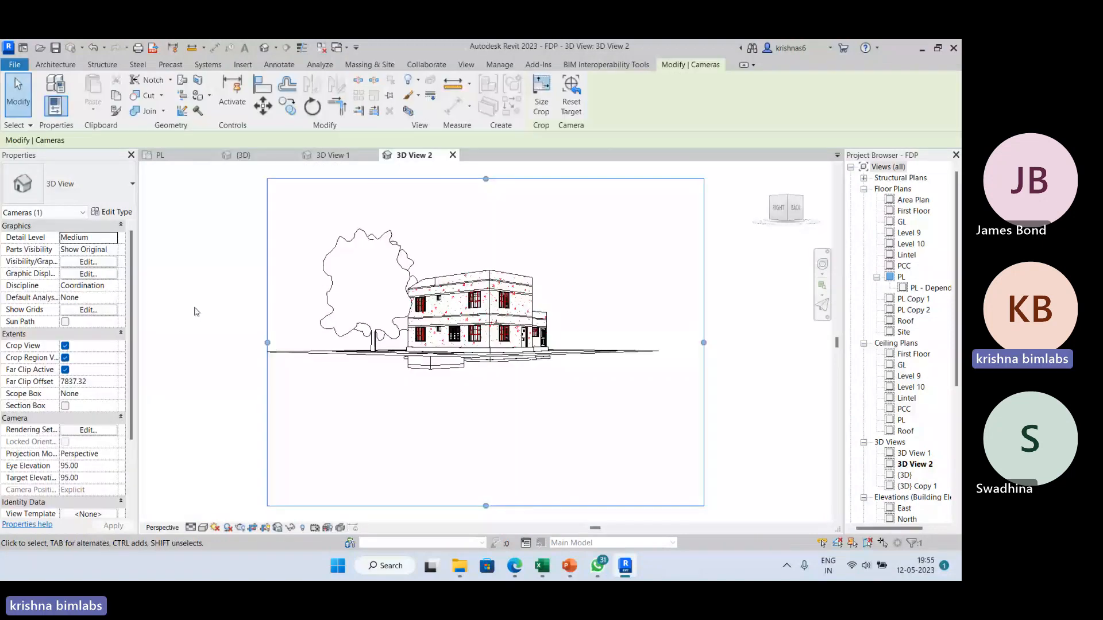
# Step: Resize the crop region of 3D View 1, pulling its left edge in to the porch roof and extending its right edge past the house
pyautogui.doubleClick(884, 454)
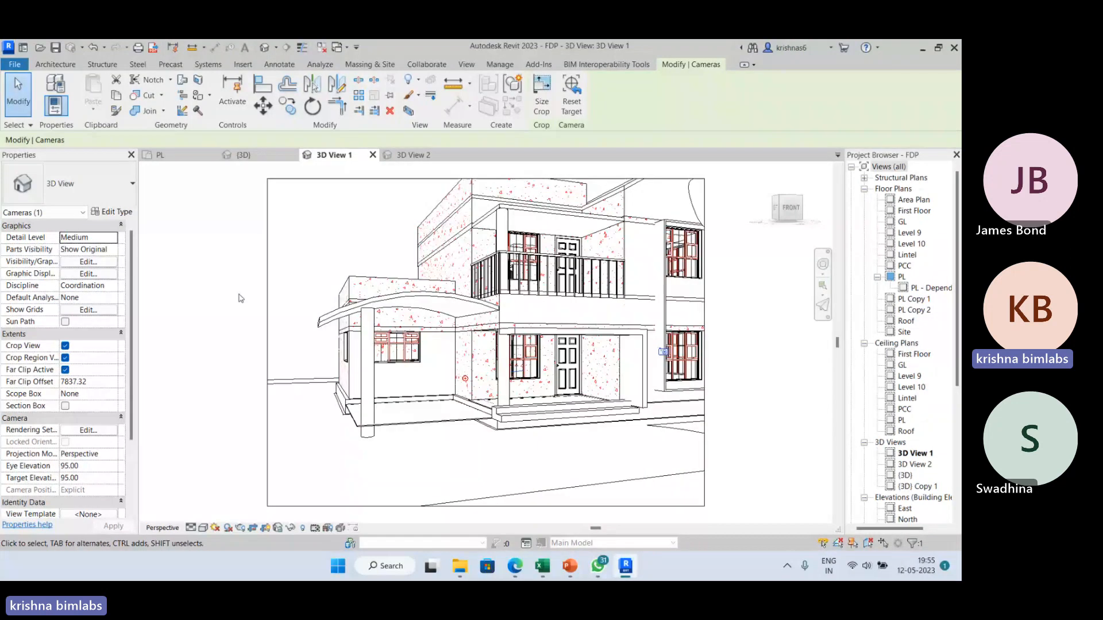
pyautogui.click(267, 324)
pyautogui.moveTo(267, 343); pyautogui.dragTo(314, 343)
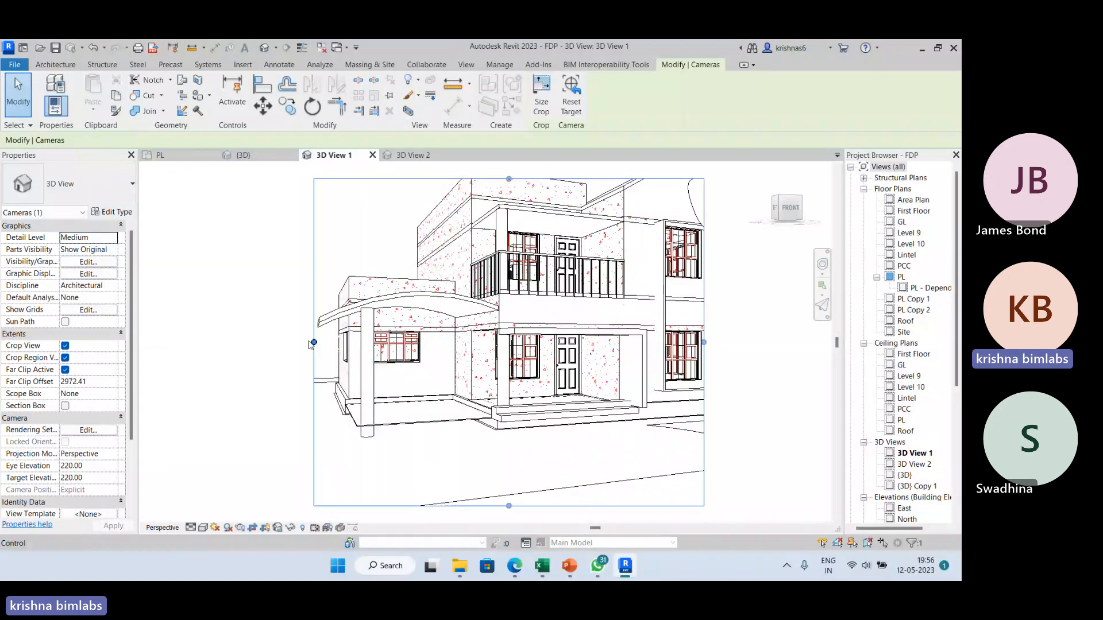
pyautogui.moveTo(704, 342); pyautogui.dragTo(744, 345)
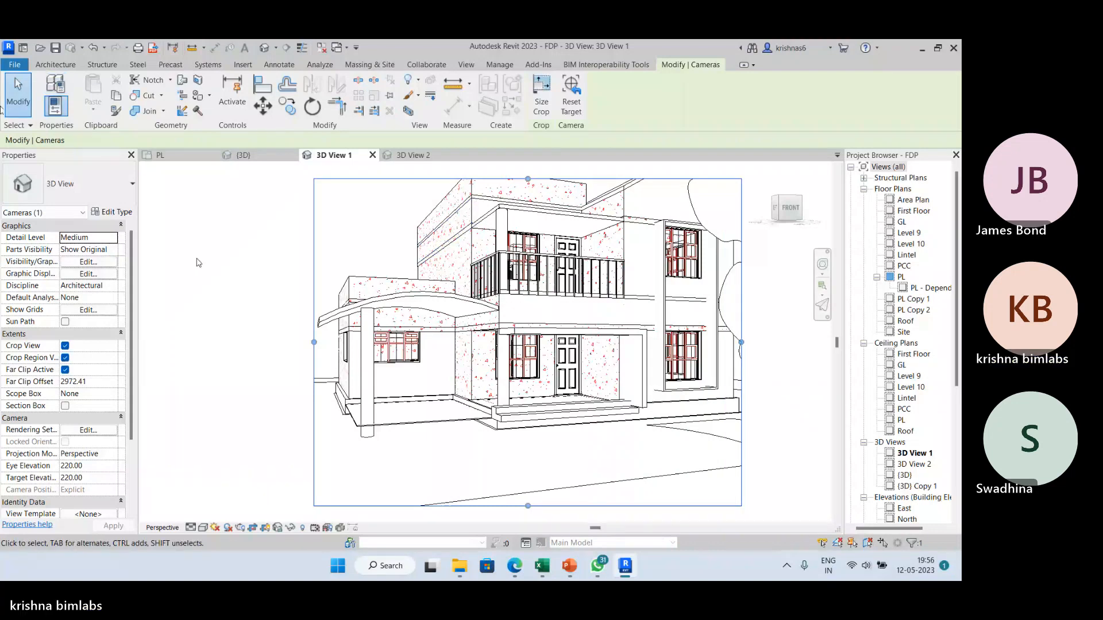
pyautogui.moveTo(198, 262); pyautogui.dragTo(145, 263, button='middle')
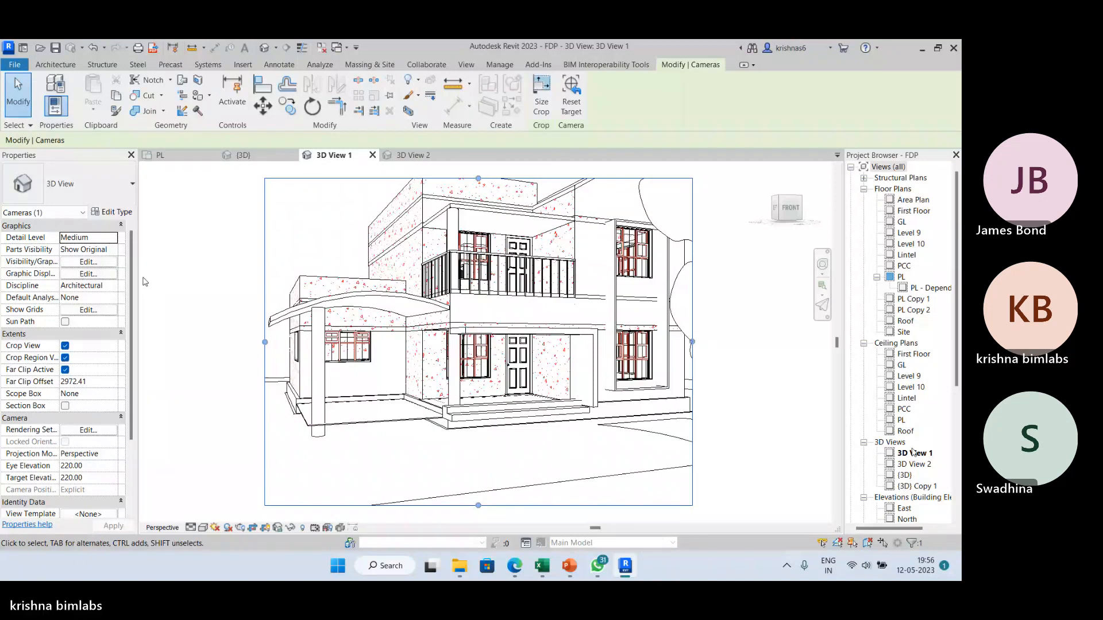
# Step: Review the visibility overrides, extents and camera properties of 3D View 1, and its camera's field of view in the default 3D view
pyautogui.moveTo(138, 270); pyautogui.dragTo(162, 275)
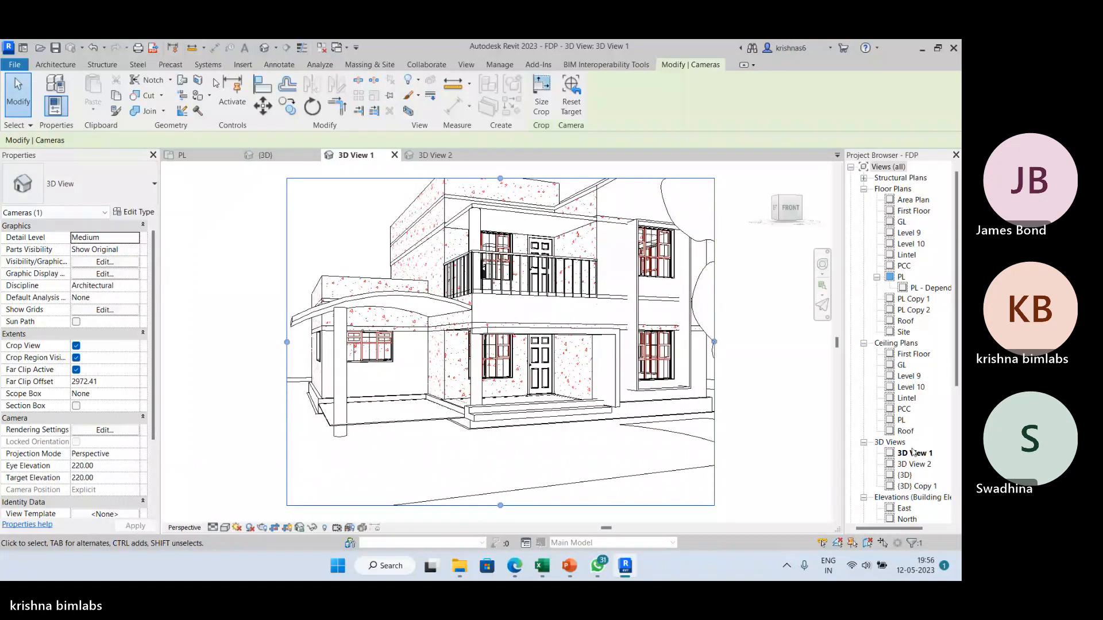
pyautogui.click(467, 65)
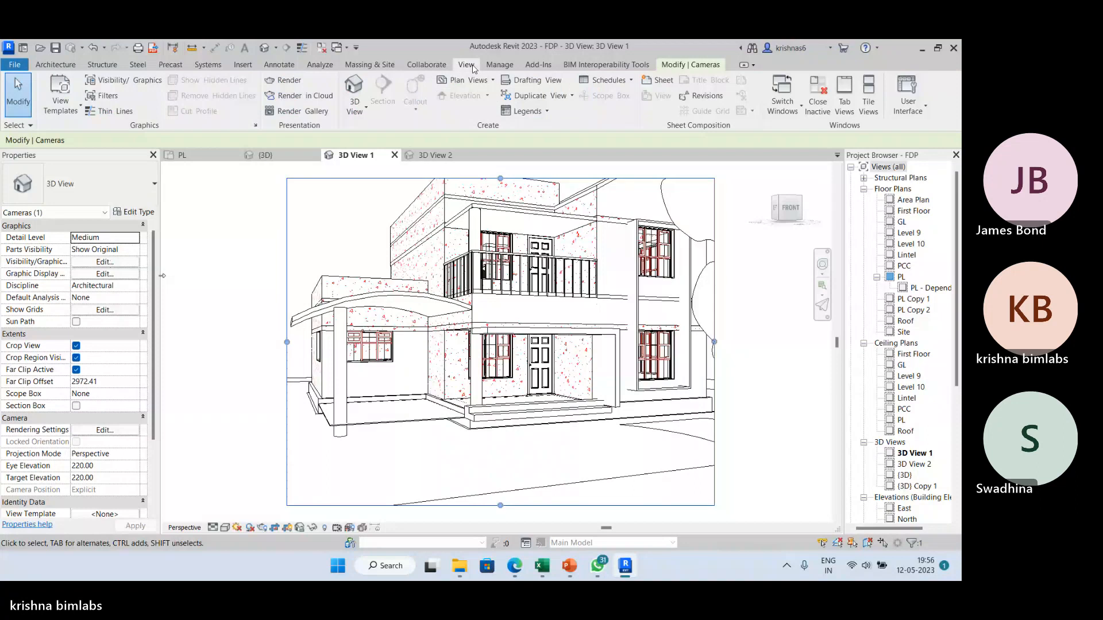
pyautogui.click(361, 110)
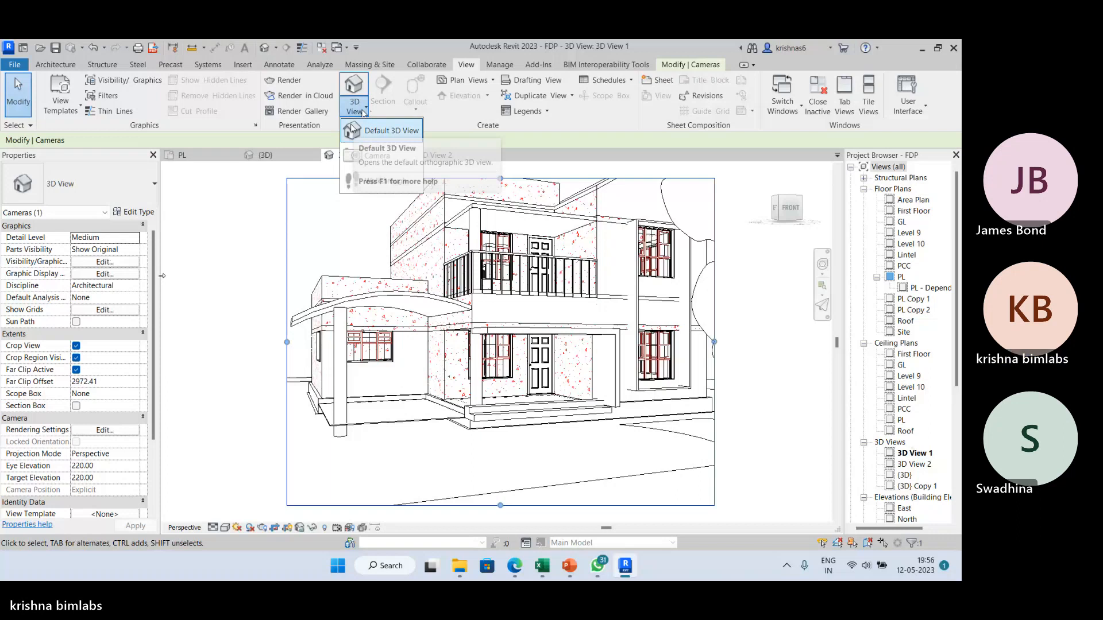
pyautogui.click(130, 262)
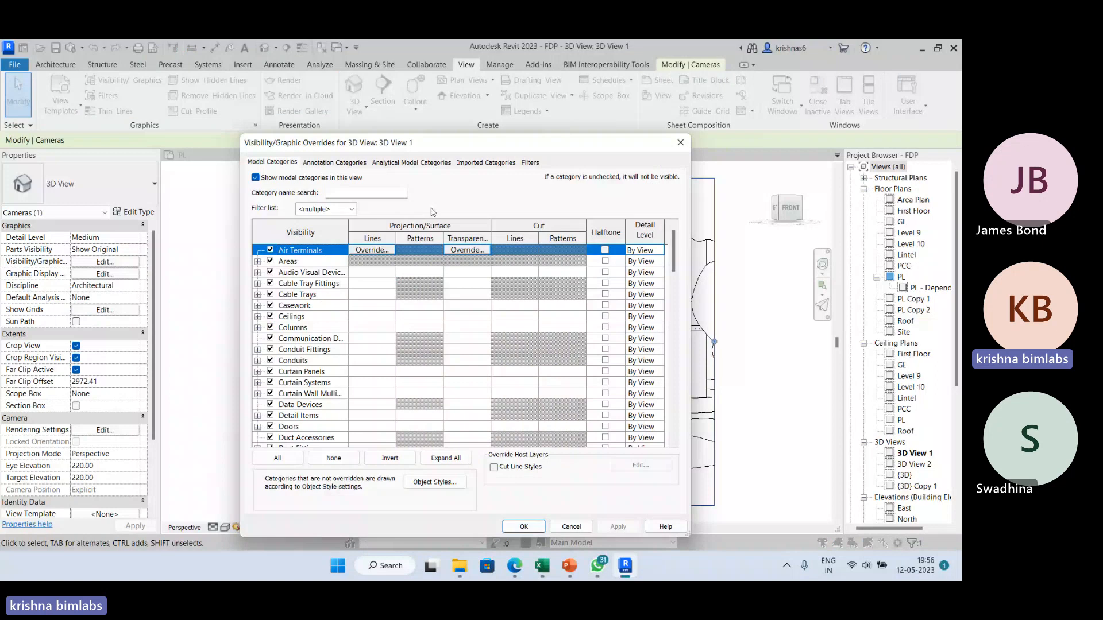
pyautogui.press('Escape')
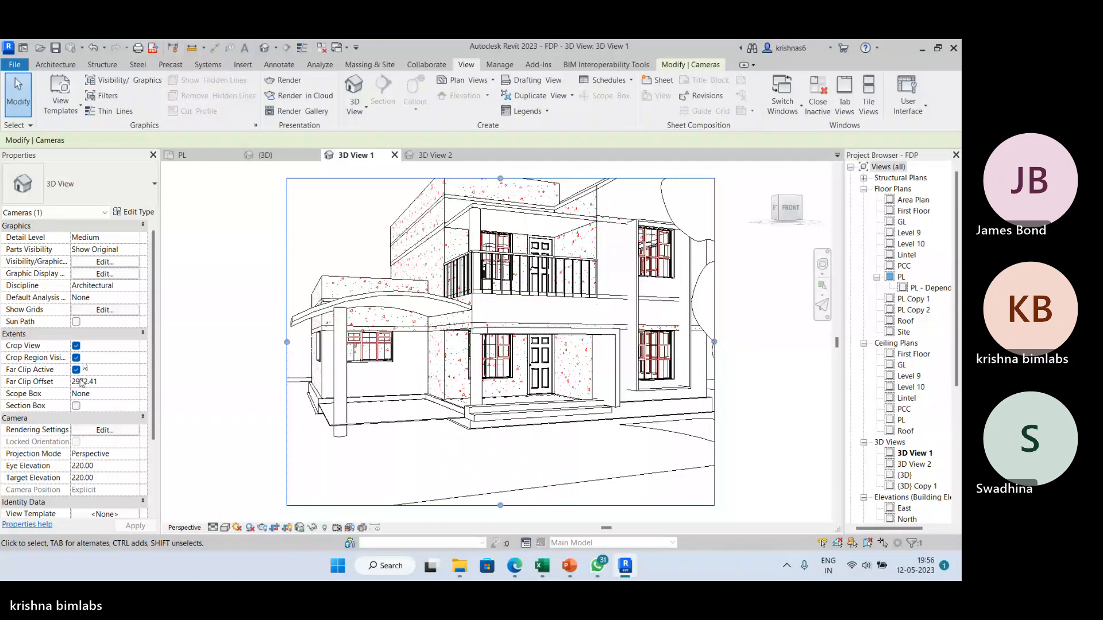
pyautogui.scroll(-3, 81, 383)
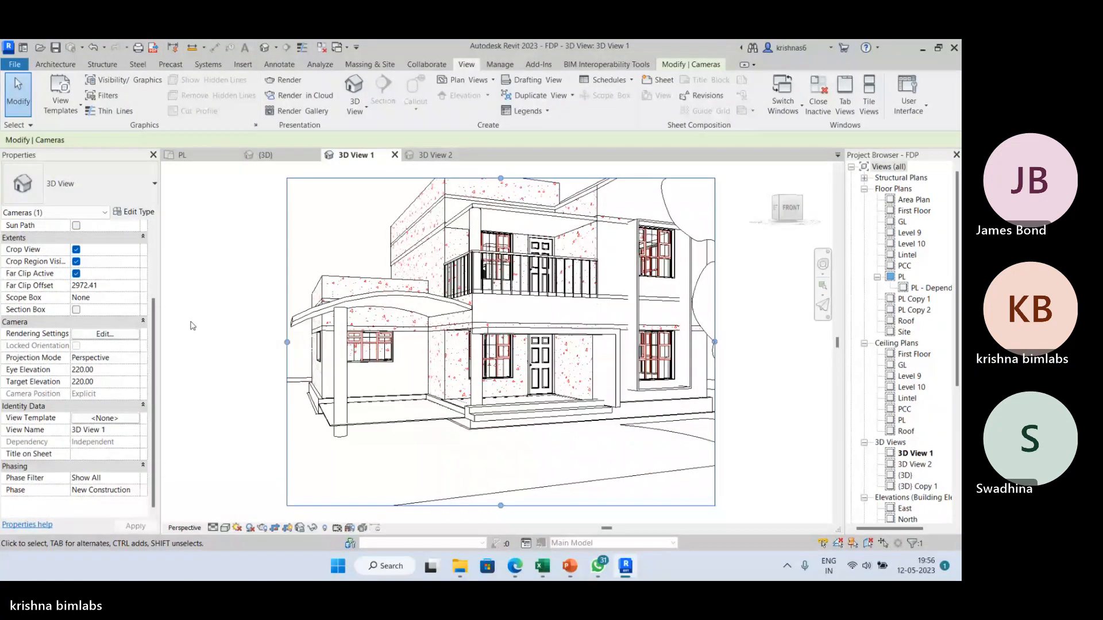
pyautogui.click(258, 155)
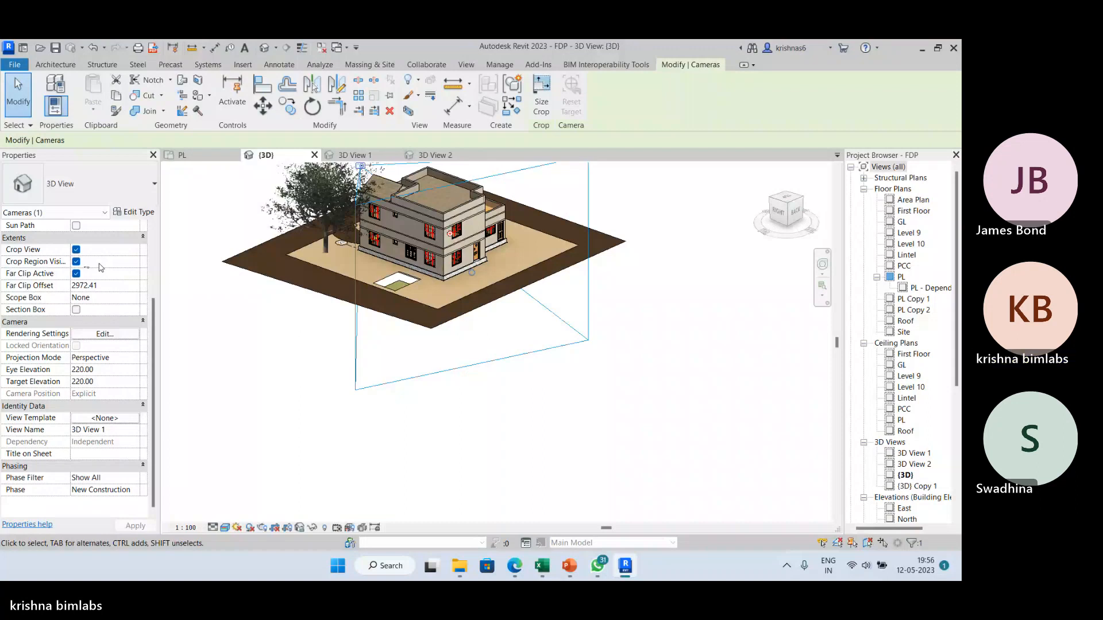
pyautogui.click(354, 155)
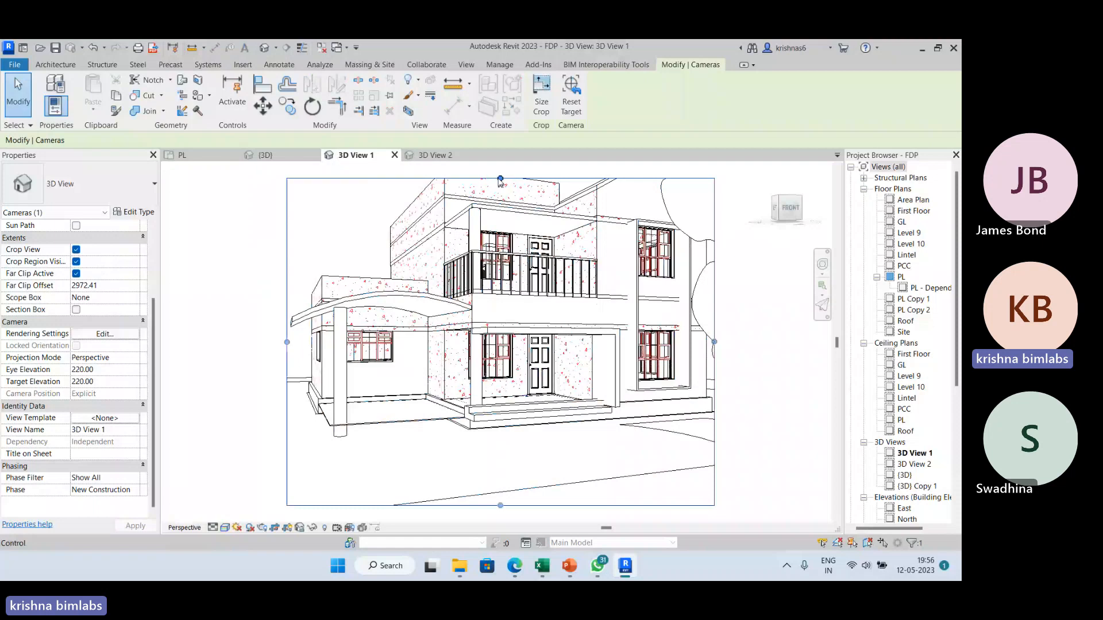
# Step: Lower the upper crop edge and move the left crop edge outward in 3D View 1, and set its visual style to Realistic
pyautogui.moveTo(499, 179); pyautogui.dragTo(500, 207)
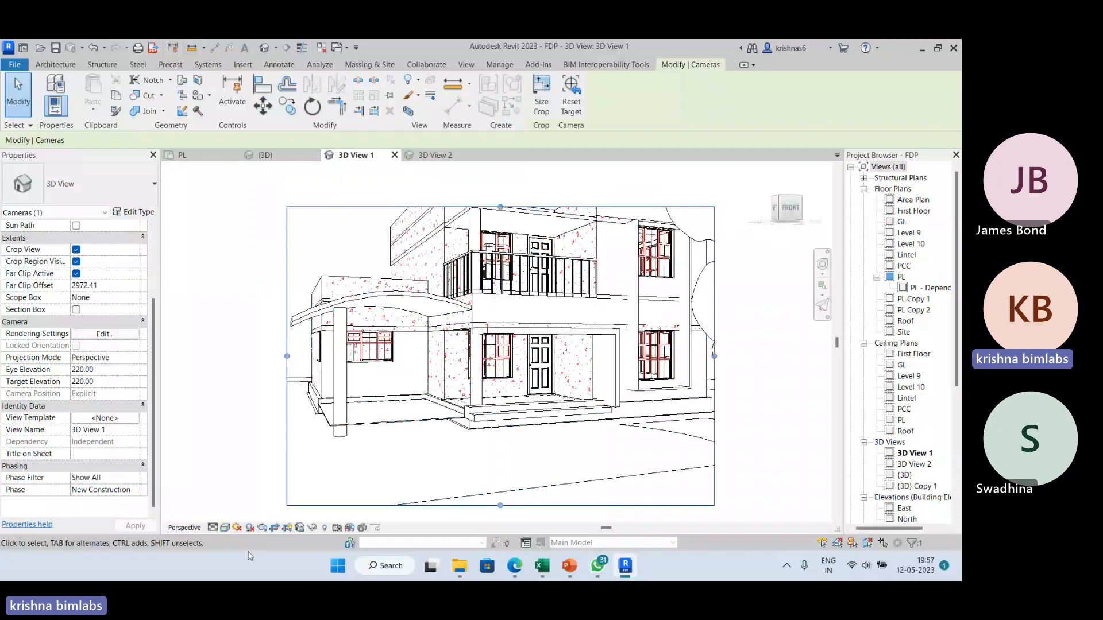
pyautogui.click(224, 528)
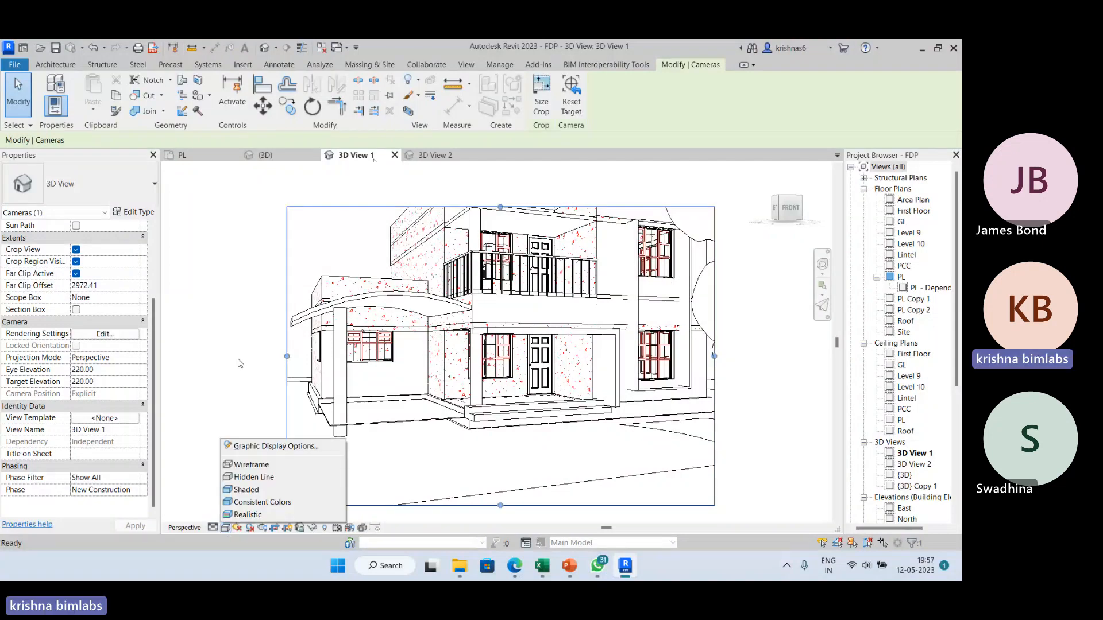
pyautogui.click(239, 365)
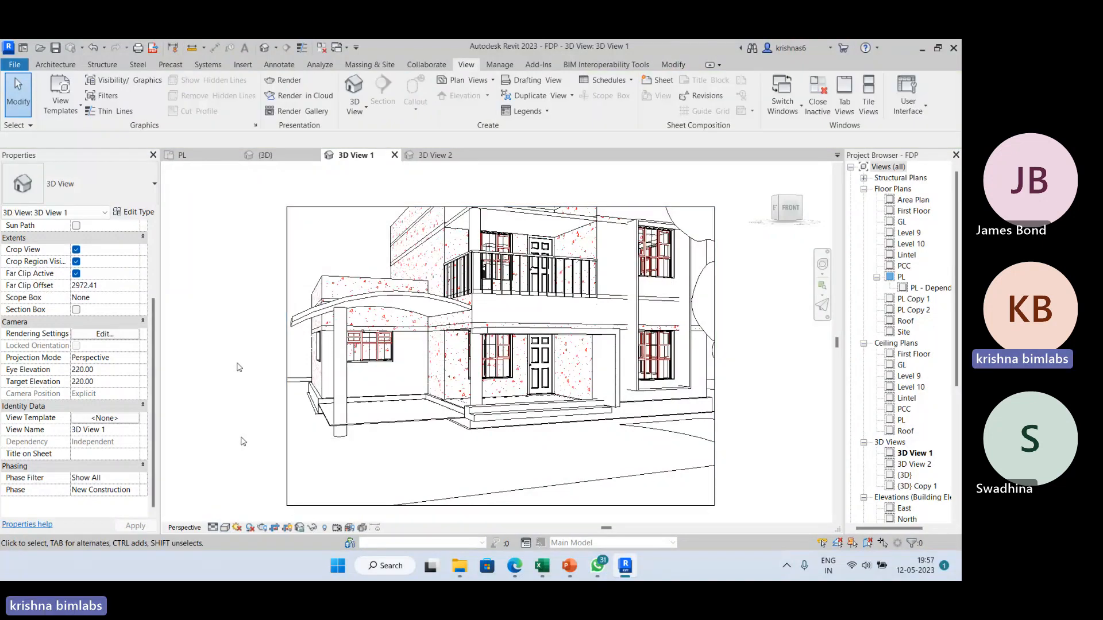
pyautogui.click(537, 208)
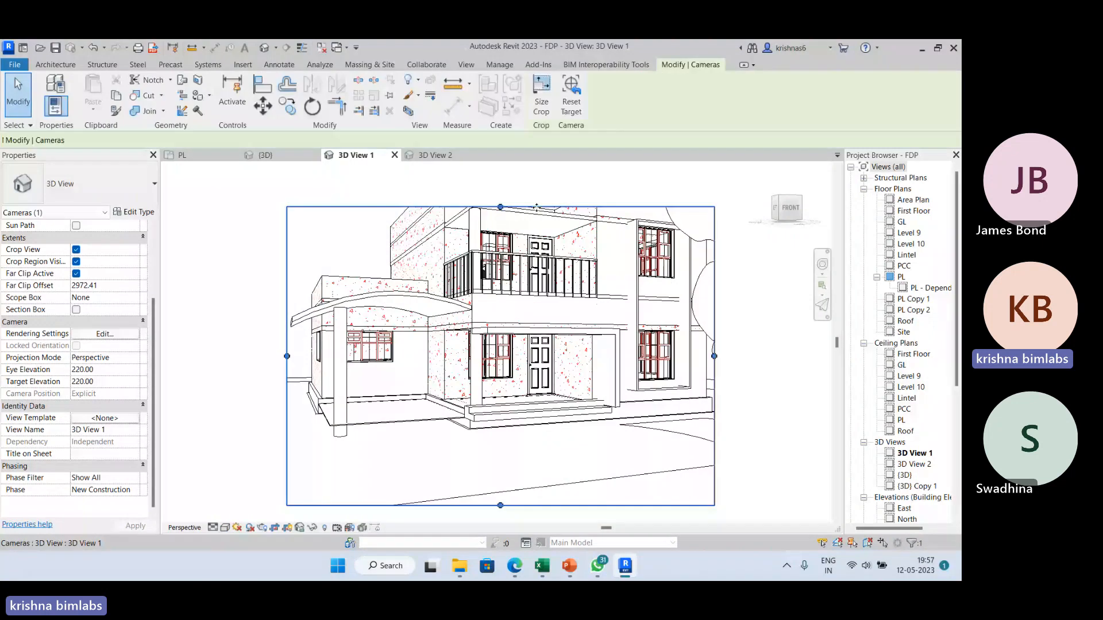
pyautogui.moveTo(536, 207); pyautogui.dragTo(563, 196)
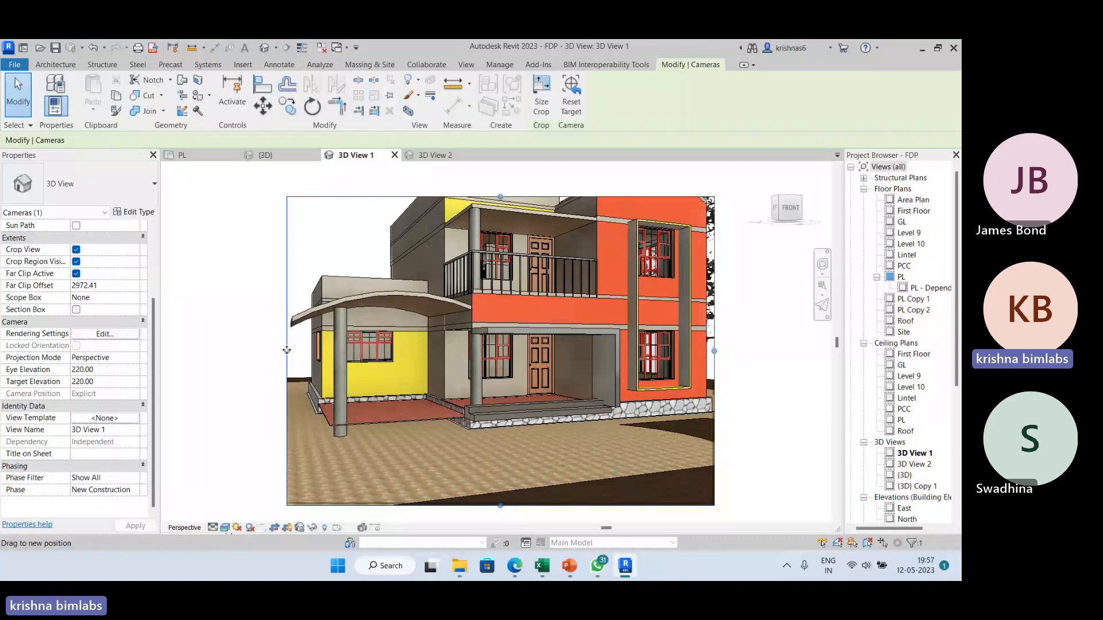
pyautogui.moveTo(287, 349); pyautogui.dragTo(267, 347)
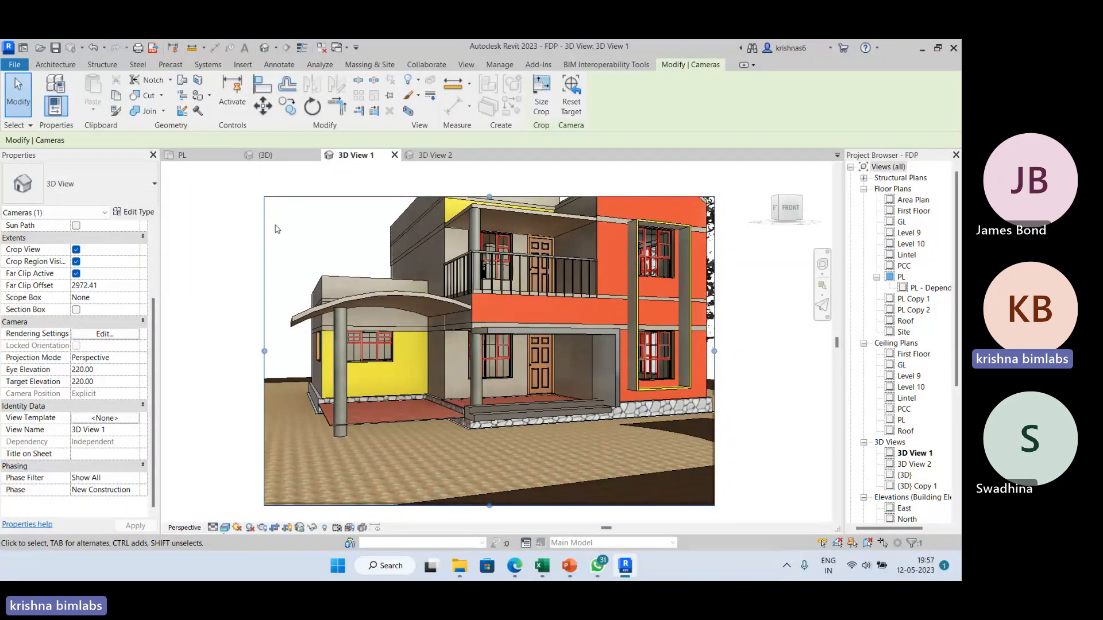
# Step: Set the background of 3D View 1 to Sky with a Cyan ground color in its graphic display options
pyautogui.click(226, 527)
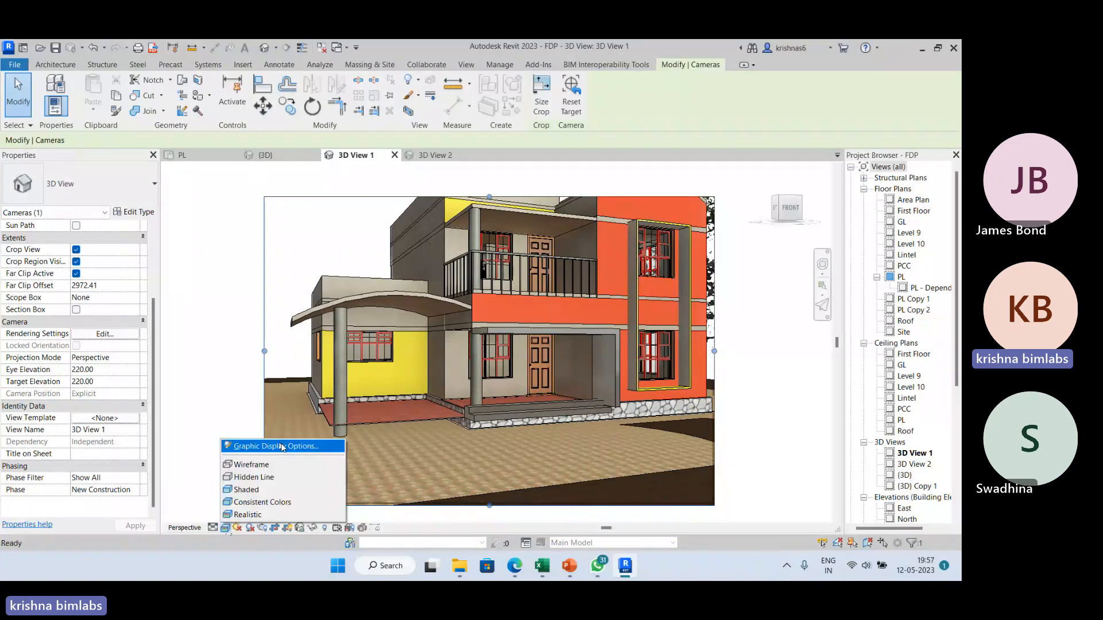
pyautogui.click(282, 447)
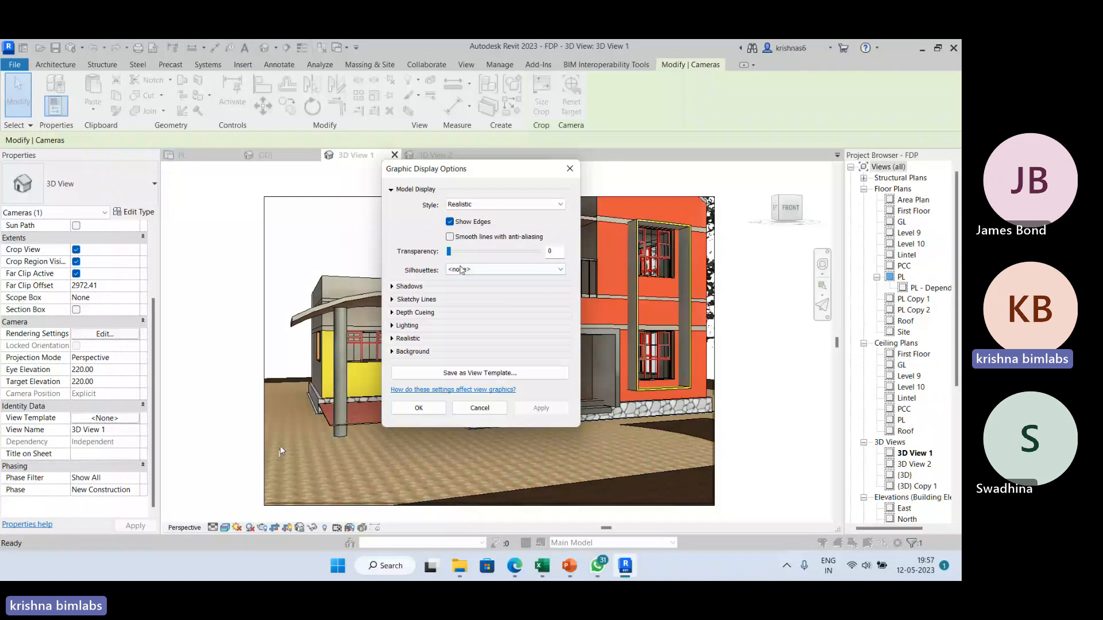
pyautogui.click(393, 351)
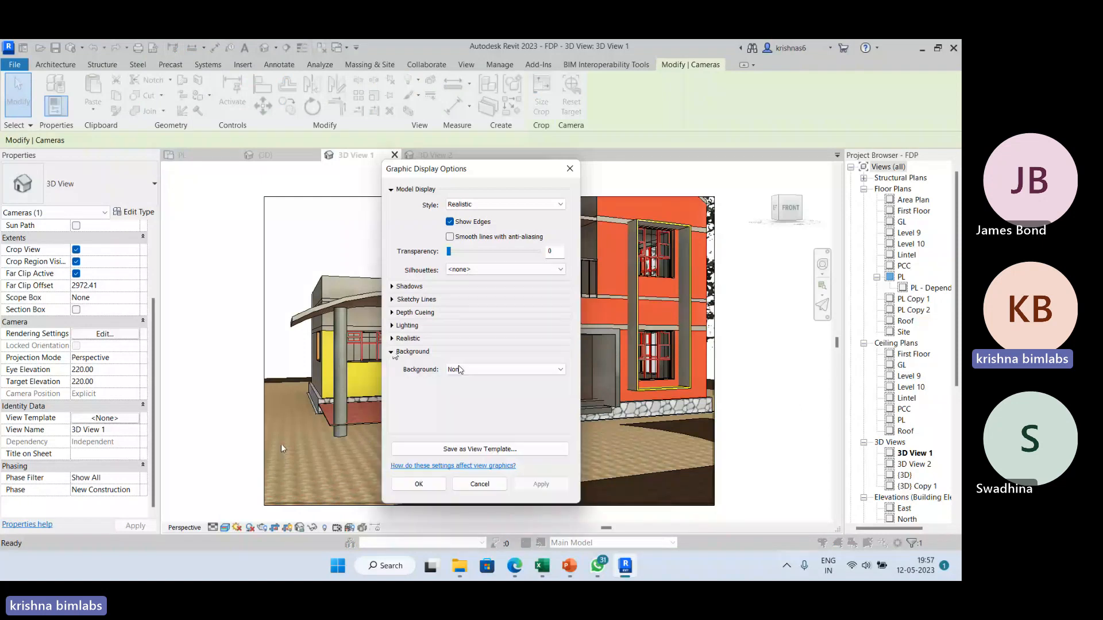
pyautogui.click(460, 370)
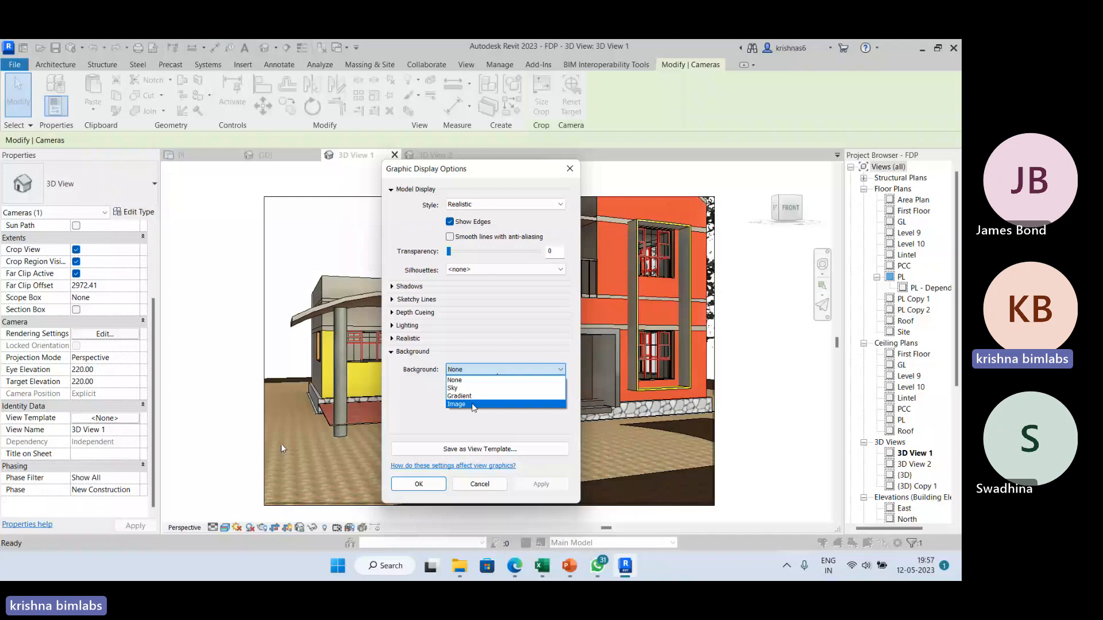
pyautogui.click(473, 406)
pyautogui.click(457, 427)
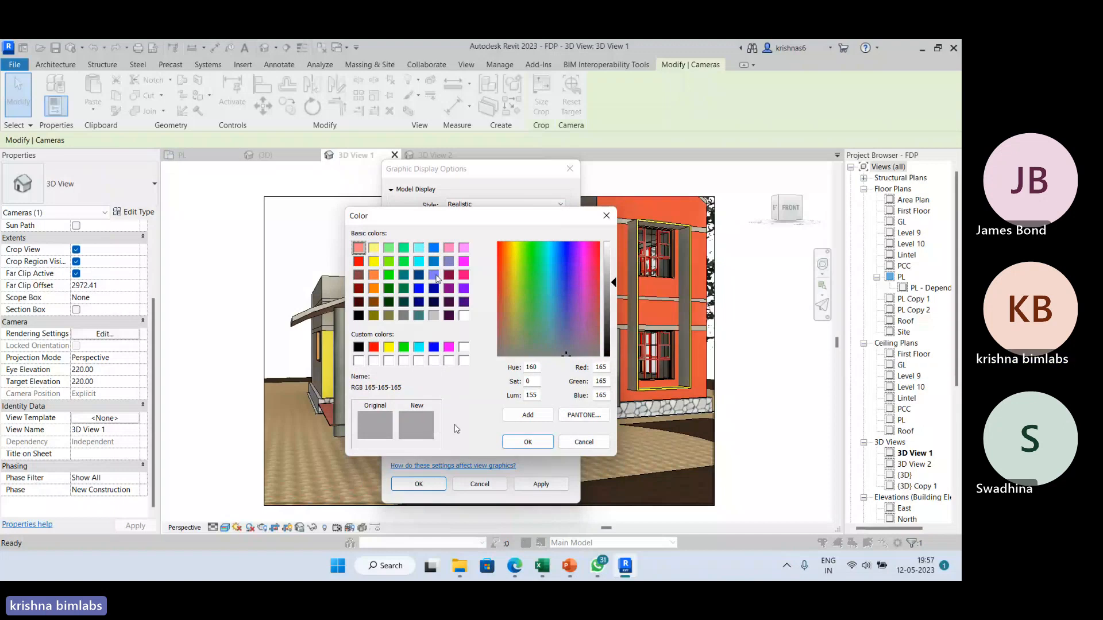
pyautogui.click(435, 278)
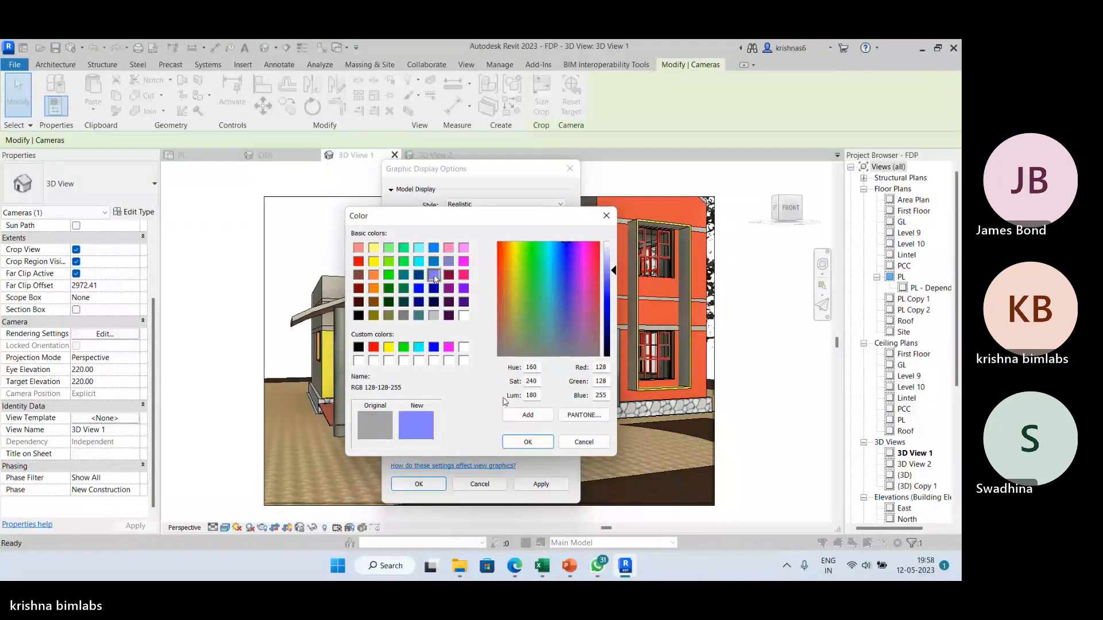
pyautogui.click(420, 349)
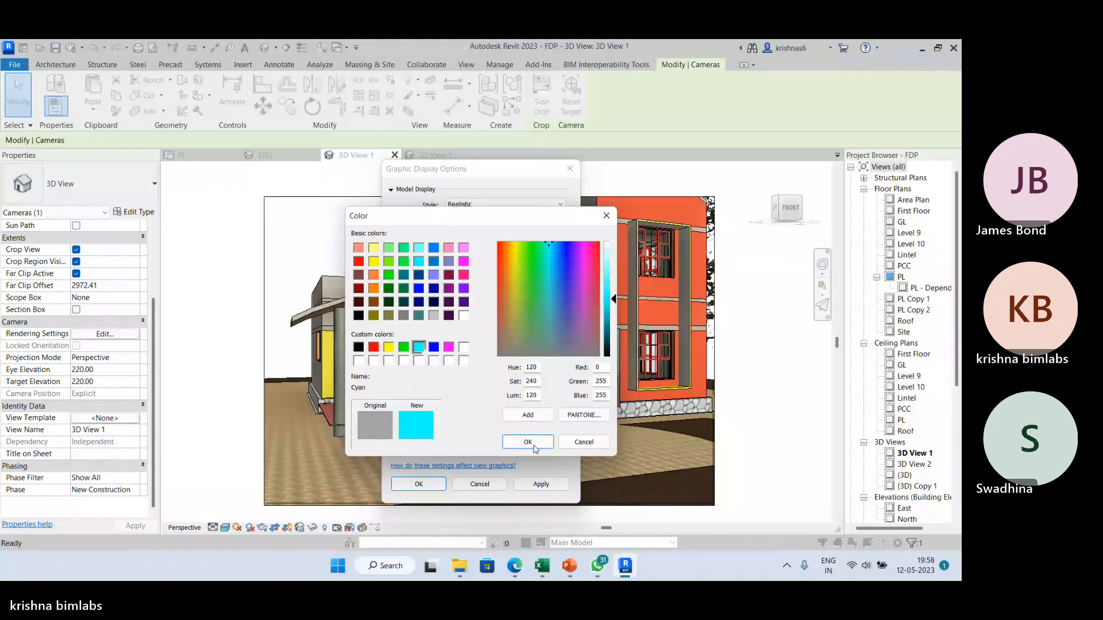
pyautogui.click(528, 443)
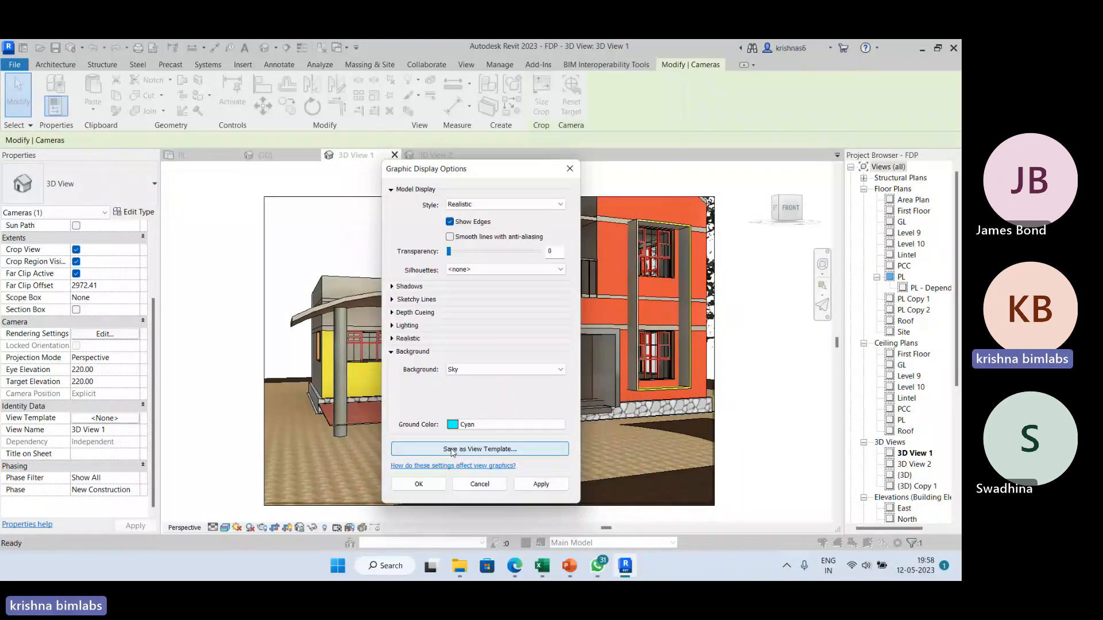
pyautogui.click(419, 483)
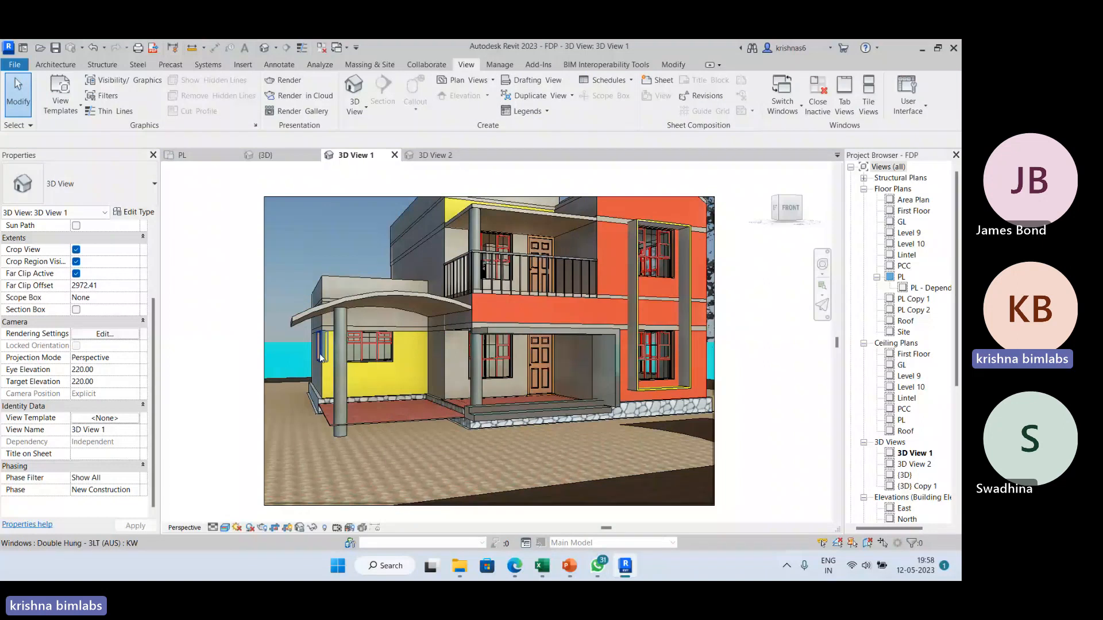
# Step: Switch to 3D View 2 and set its visual style to Realistic
pyautogui.click(457, 157)
pyautogui.click(354, 155)
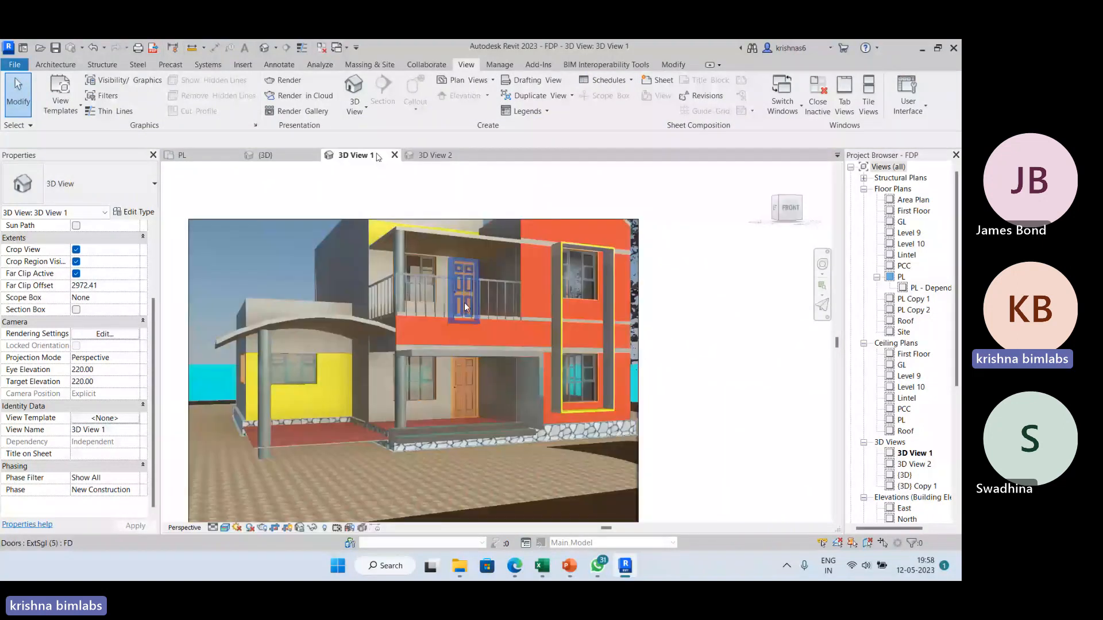
pyautogui.moveTo(465, 307); pyautogui.dragTo(424, 276, button='middle')
pyautogui.hotkey('ctrl', 'Tab')
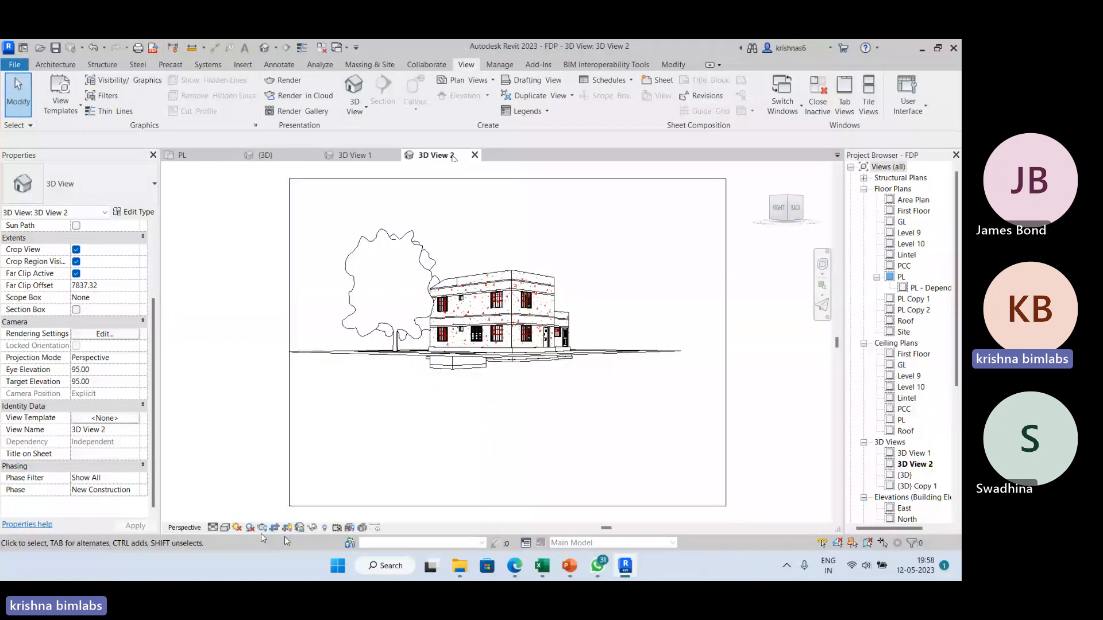
pyautogui.click(226, 528)
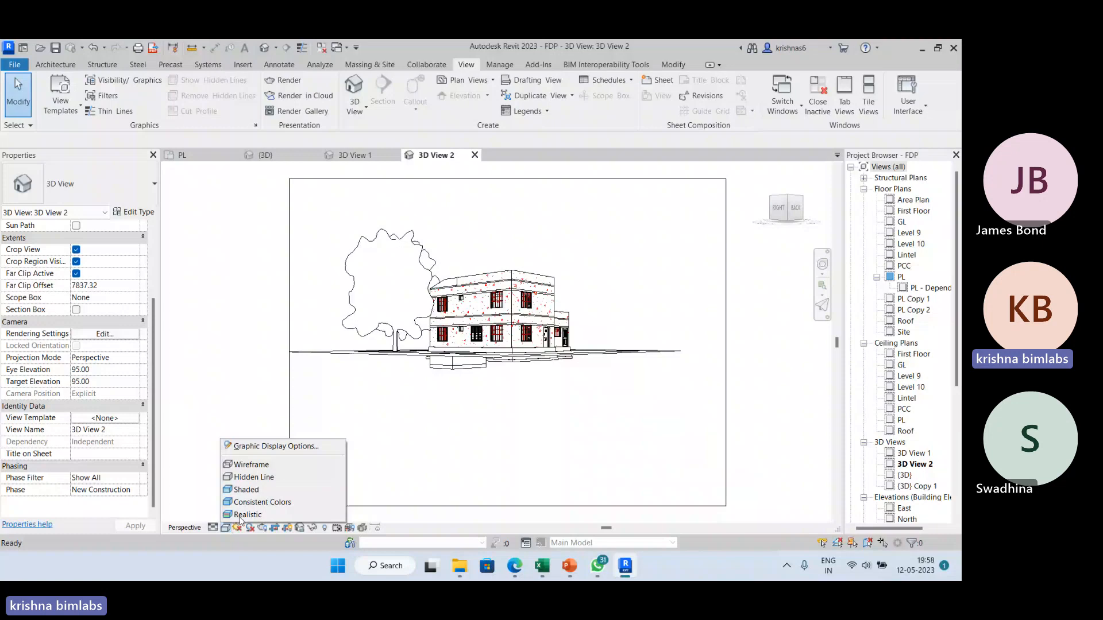
pyautogui.click(244, 515)
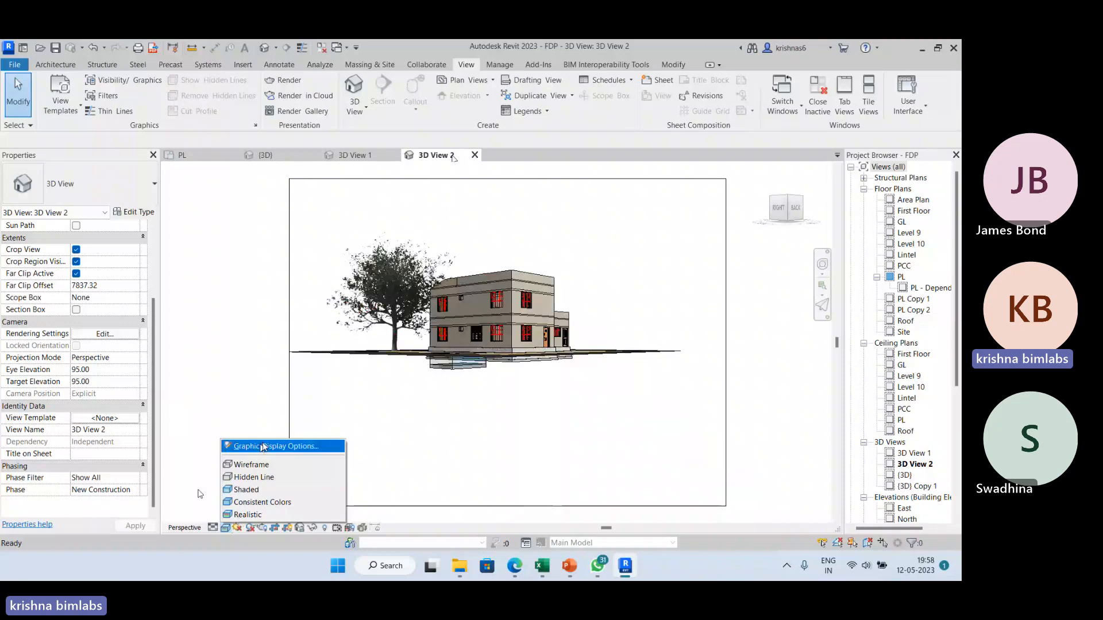
# Step: Apply a Gradient background to 3D View 2 in its graphic display options, keeping the default sky, horizon and ground colors
pyautogui.click(264, 447)
pyautogui.click(395, 352)
pyautogui.click(471, 370)
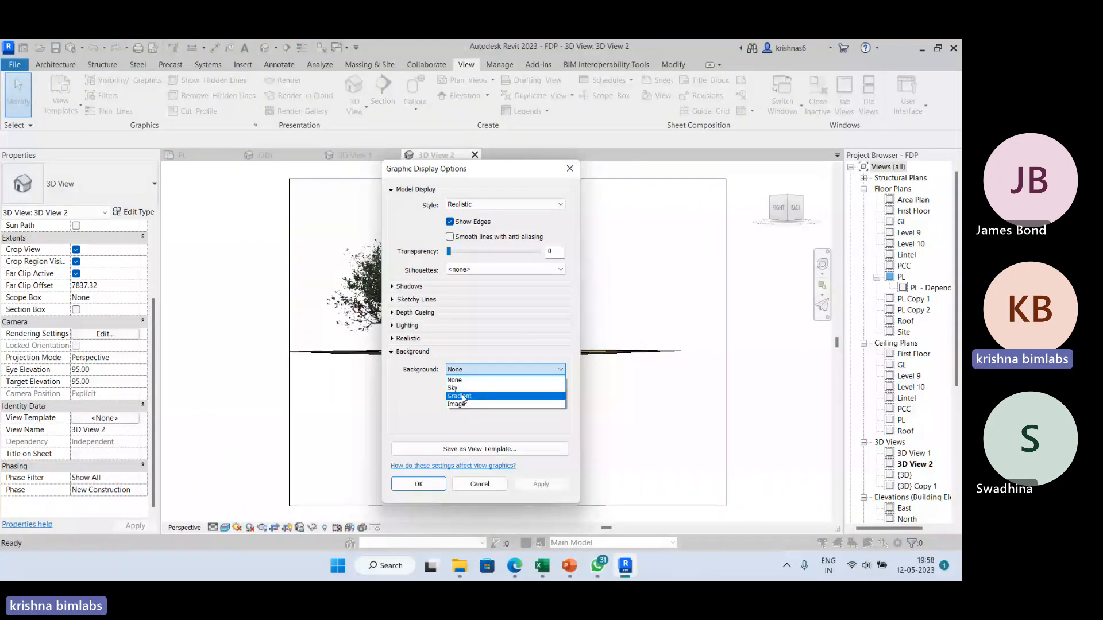
pyautogui.click(463, 396)
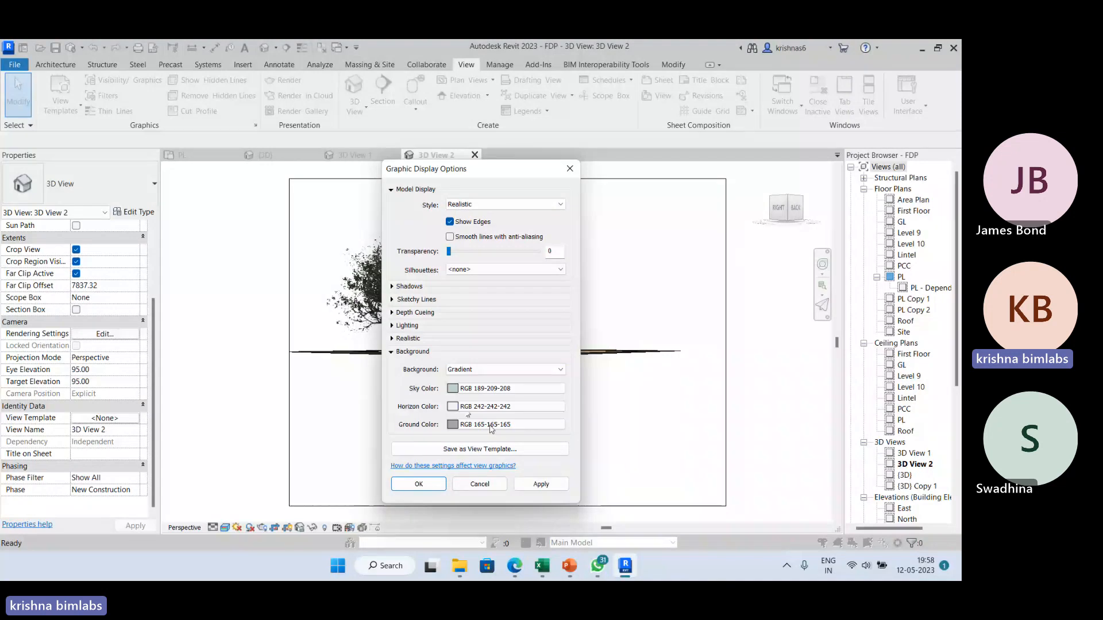
pyautogui.click(539, 484)
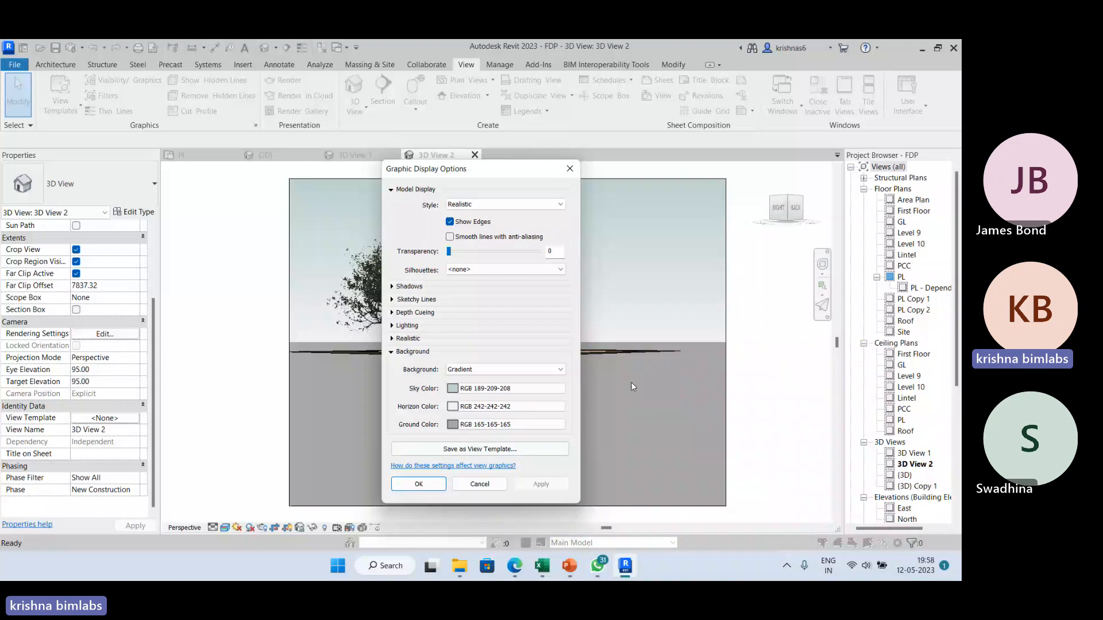
pyautogui.click(570, 169)
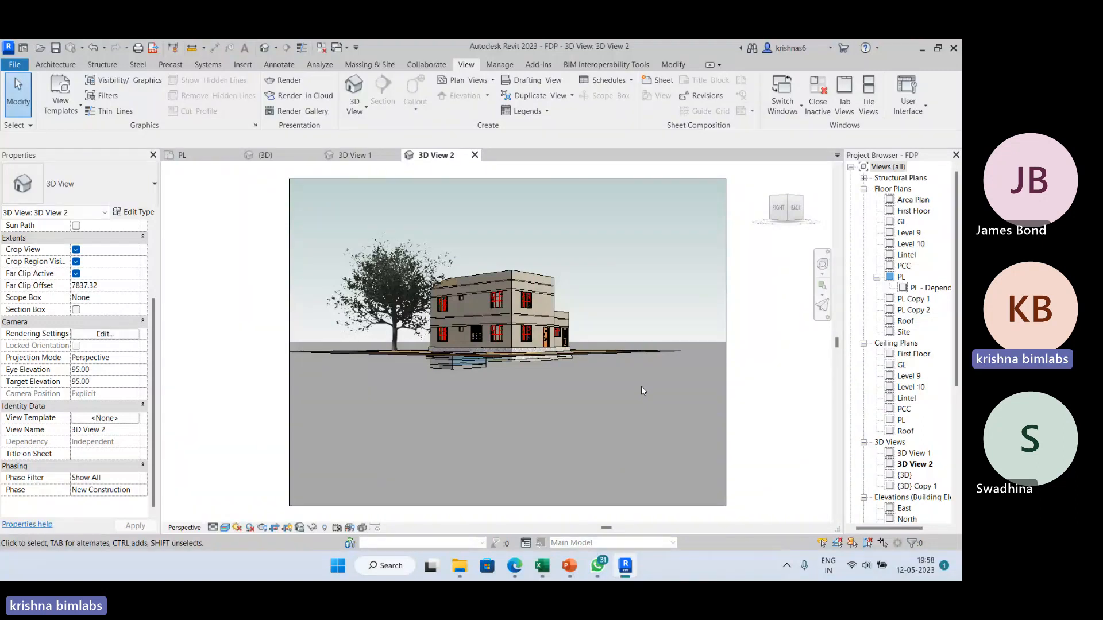
# Step: Create an interior camera view on floor plan PL, looking from the room beside the tree toward the central hall, and widen its right crop edge
pyautogui.click(182, 155)
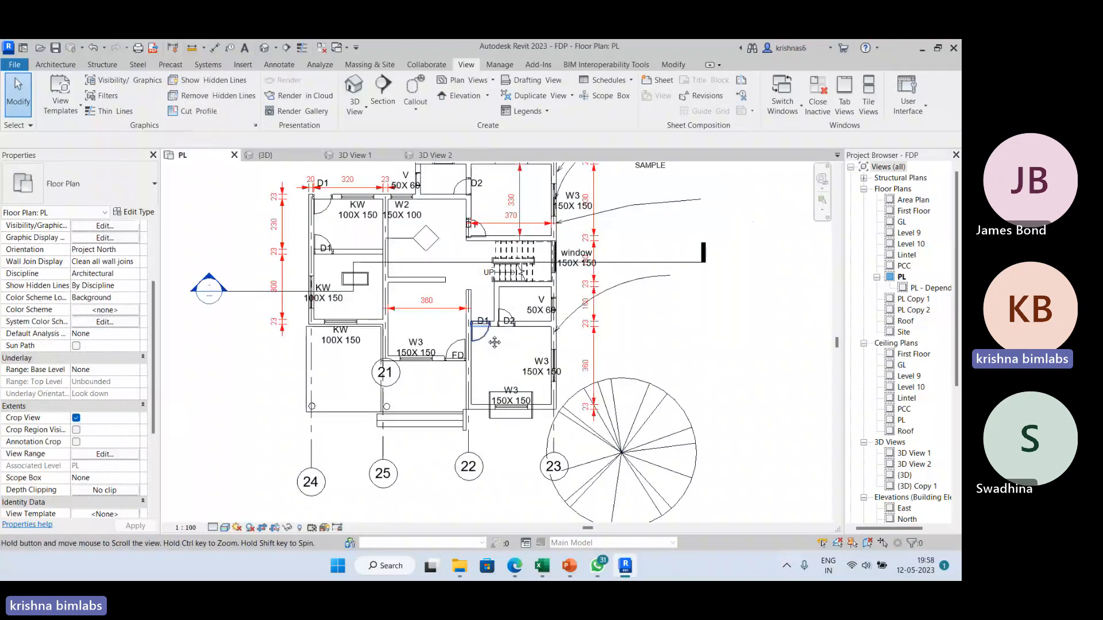
pyautogui.moveTo(495, 343); pyautogui.dragTo(505, 352, button='middle')
pyautogui.click(354, 107)
pyautogui.click(370, 153)
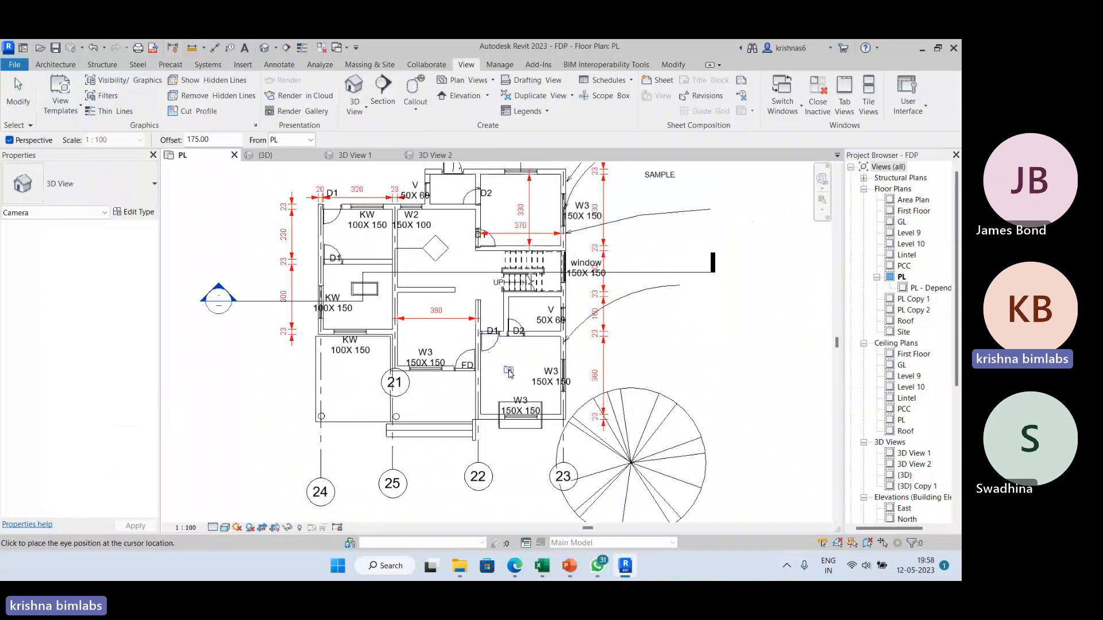
pyautogui.click(509, 369)
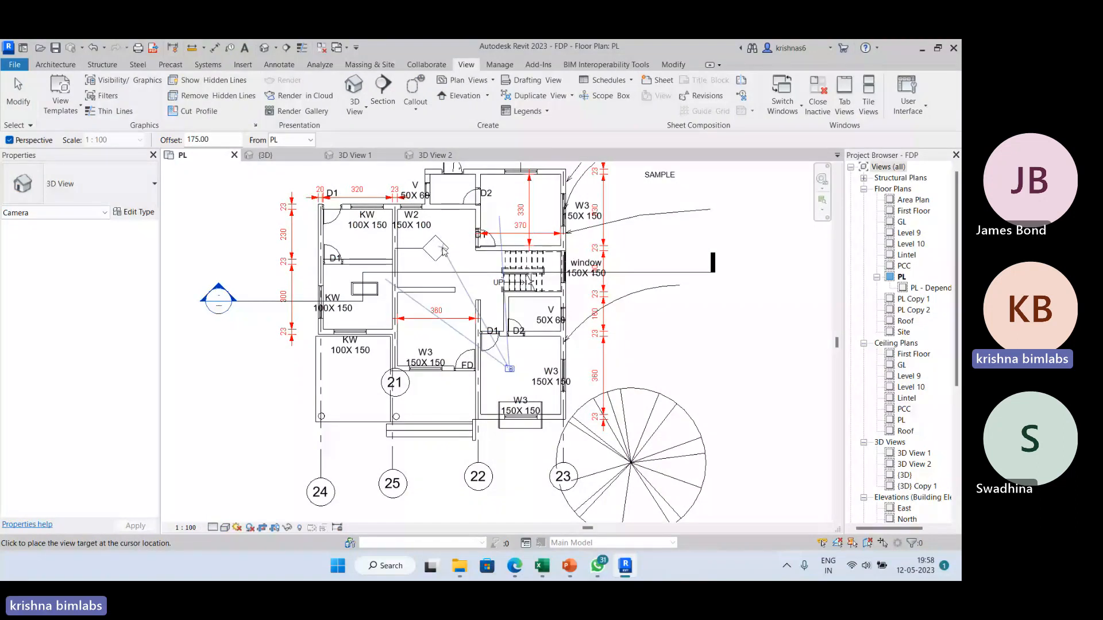
pyautogui.click(441, 251)
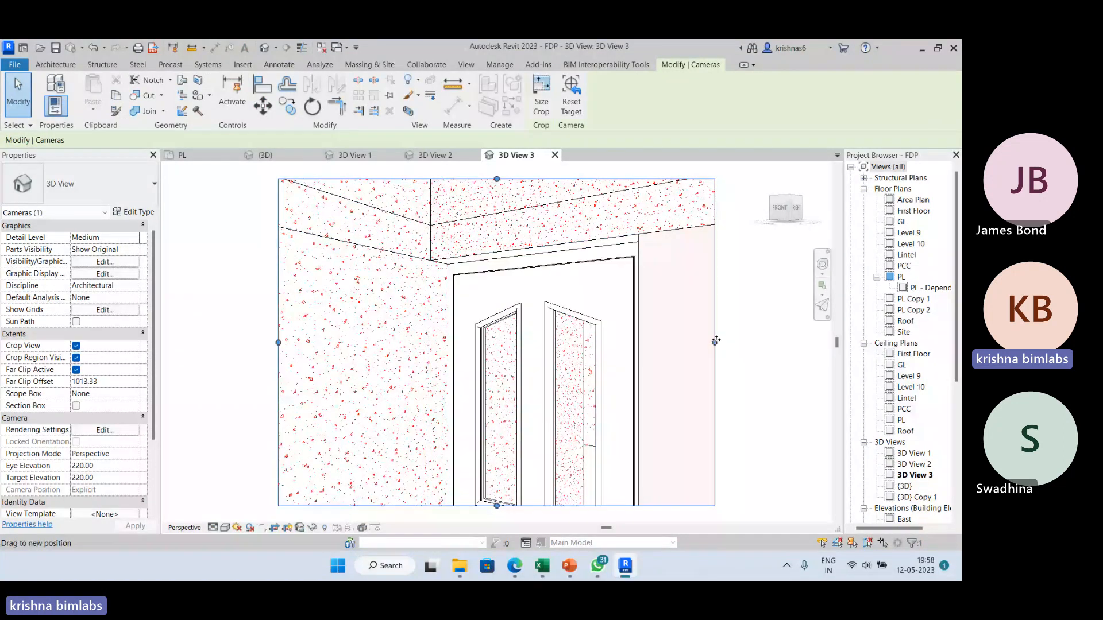
pyautogui.moveTo(715, 341); pyautogui.dragTo(745, 342)
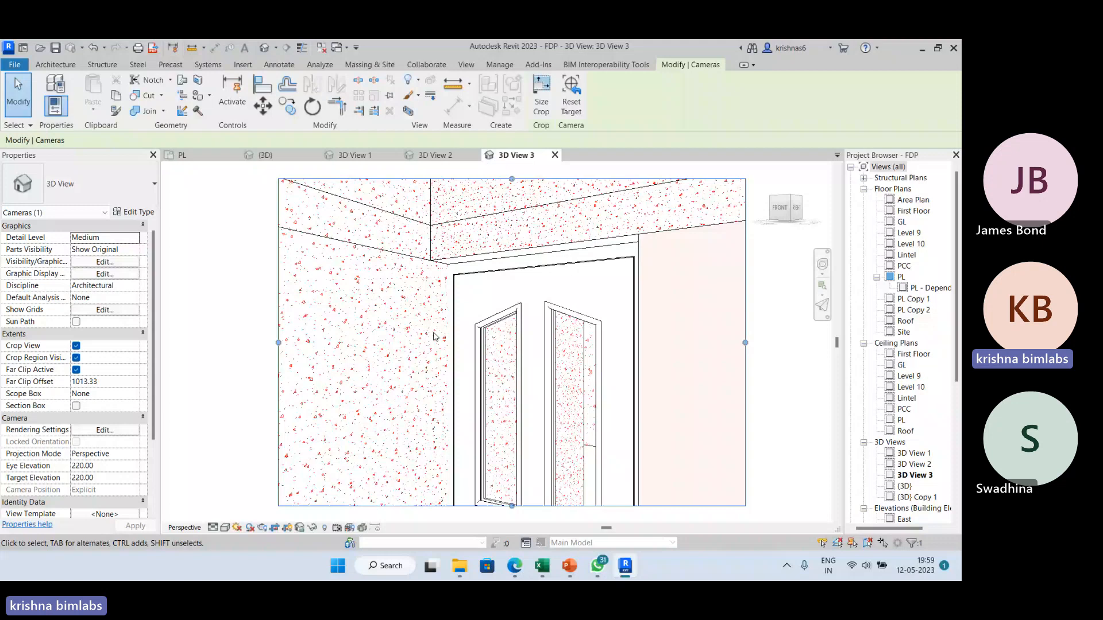
pyautogui.scroll(-1, 433, 333)
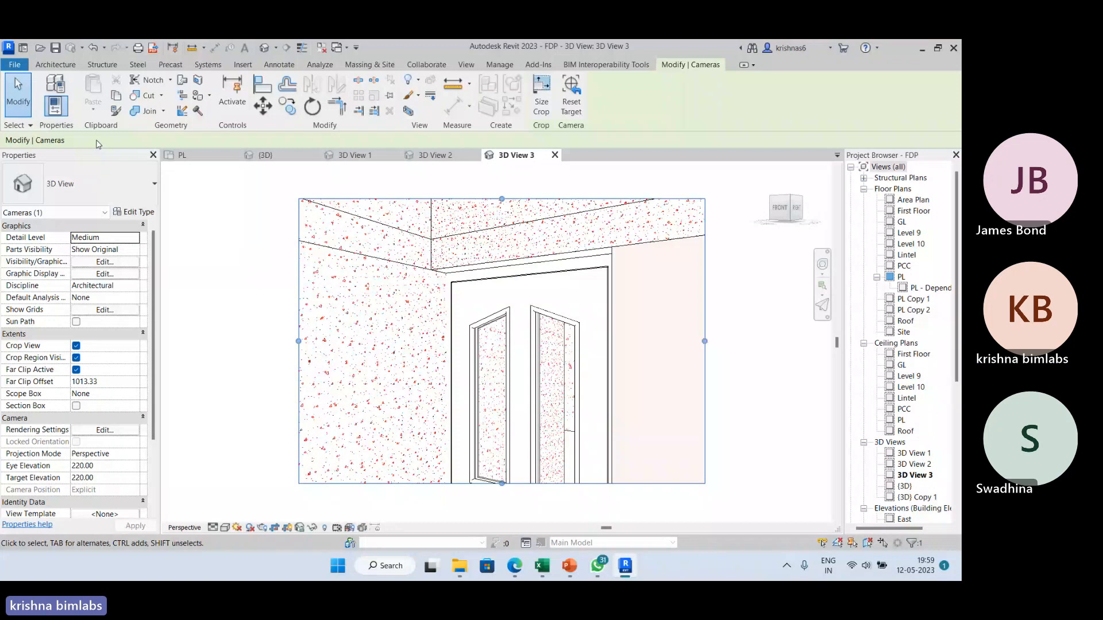
# Step: Examine the available export formats for the camera views, from CAD formats through Images and Animations
pyautogui.click(14, 64)
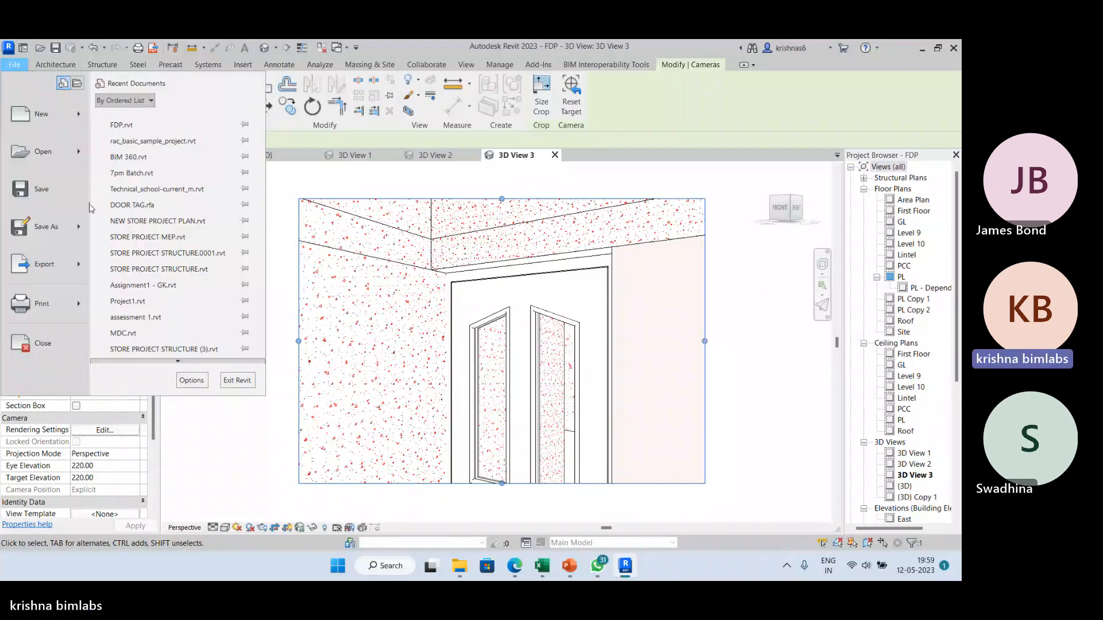
pyautogui.moveTo(77, 263)
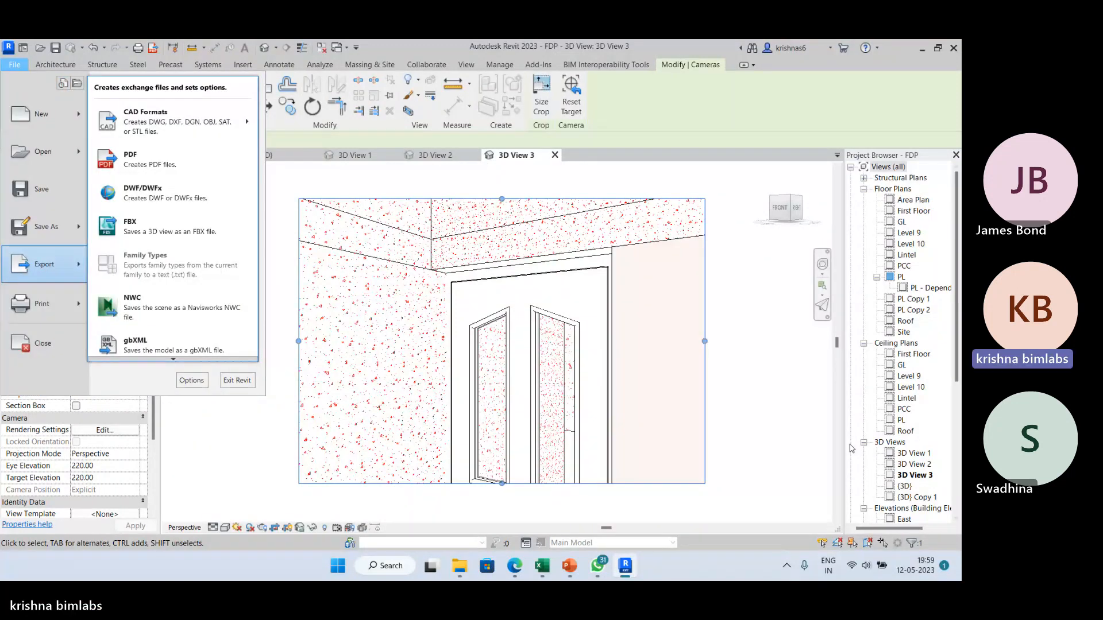
pyautogui.click(850, 447)
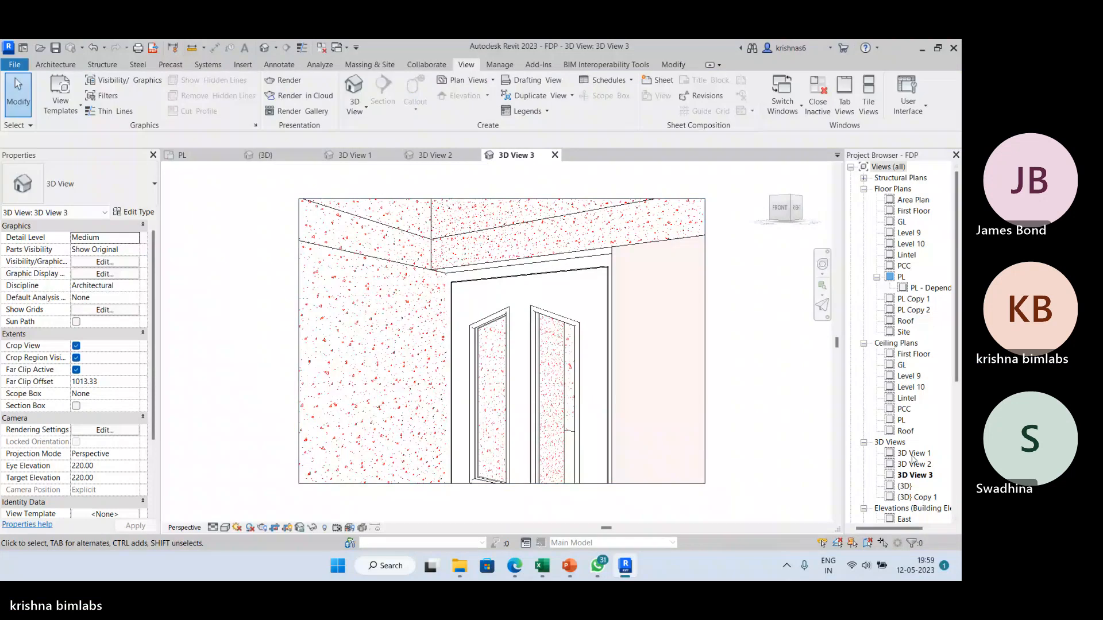
pyautogui.click(914, 454)
pyautogui.click(790, 491)
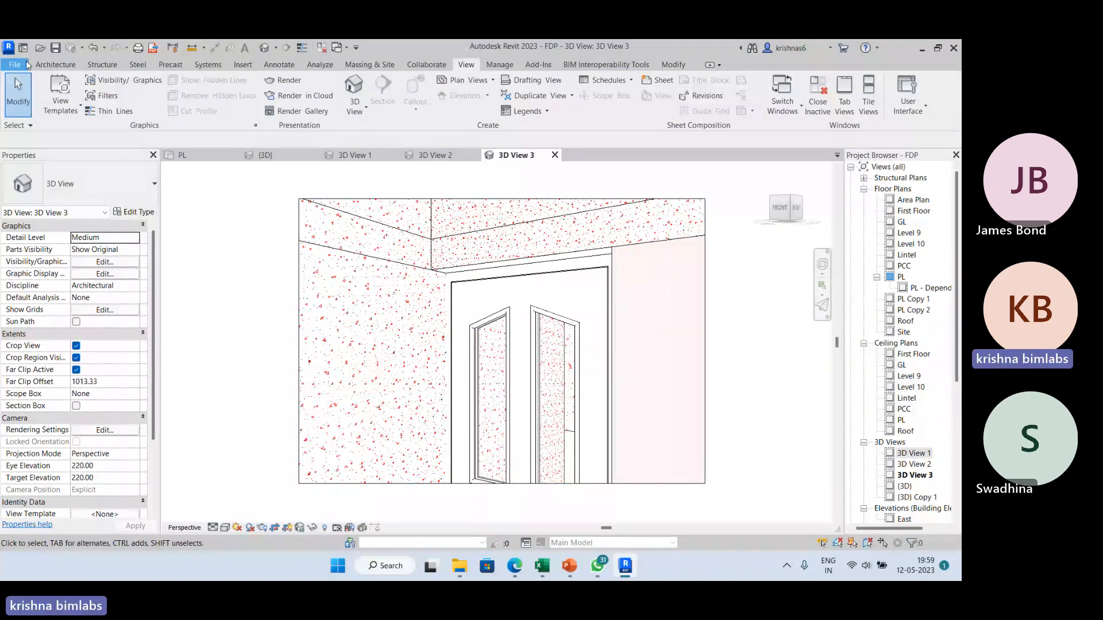
pyautogui.click(16, 64)
pyautogui.moveTo(88, 261)
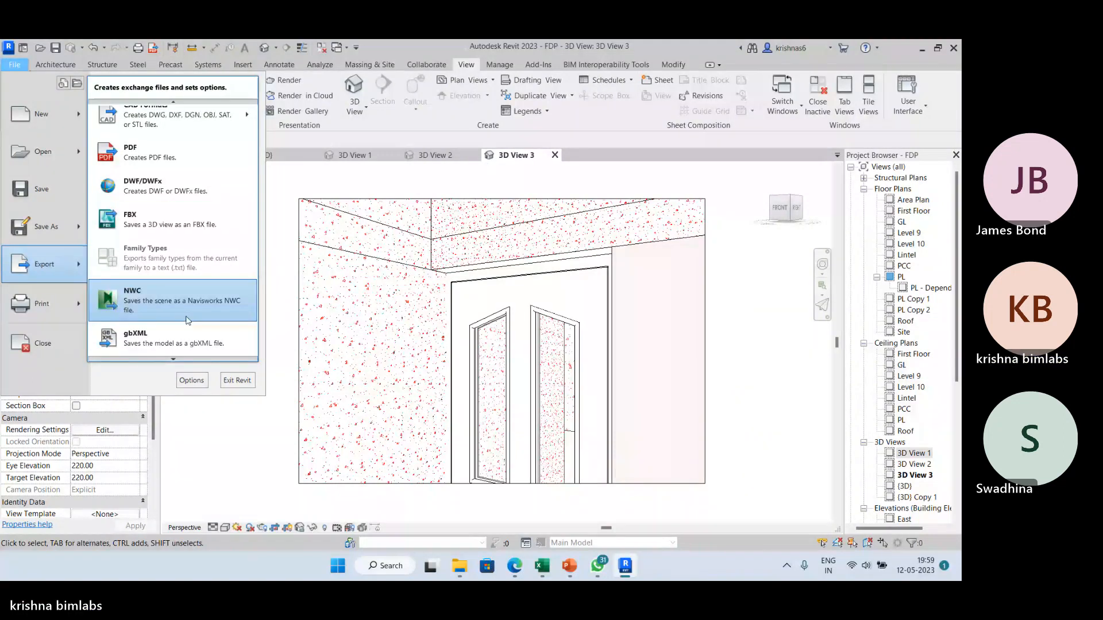
pyautogui.scroll(-4, 190, 310)
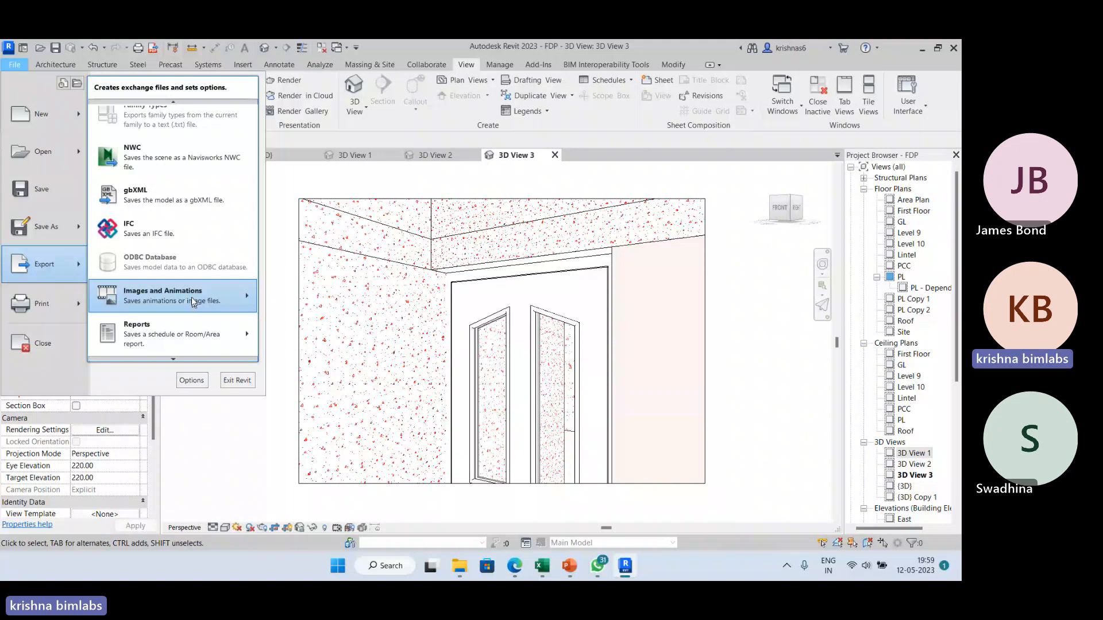
# Step: Switch to the default {3D} view and turn the model to show the front of the house
pyautogui.click(270, 155)
pyautogui.moveTo(164, 172); pyautogui.dragTo(244, 280, button='middle')
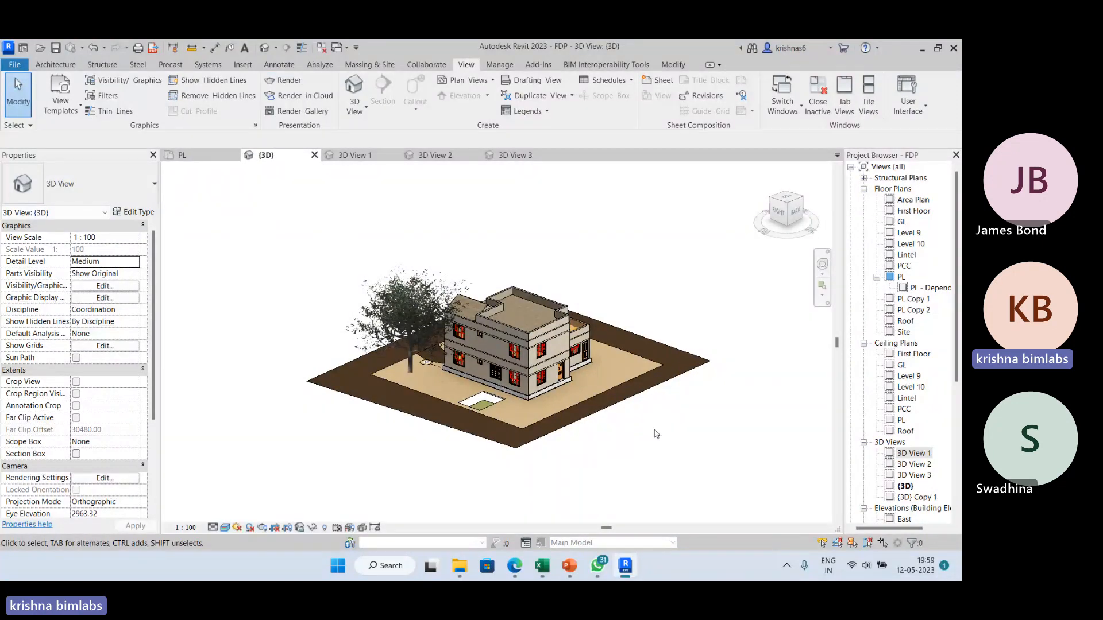
pyautogui.keyDown('shift'); pyautogui.moveTo(641, 425); pyautogui.dragTo(483, 384, button='middle'); pyautogui.keyUp('shift')
pyautogui.scroll(2, 483, 384)
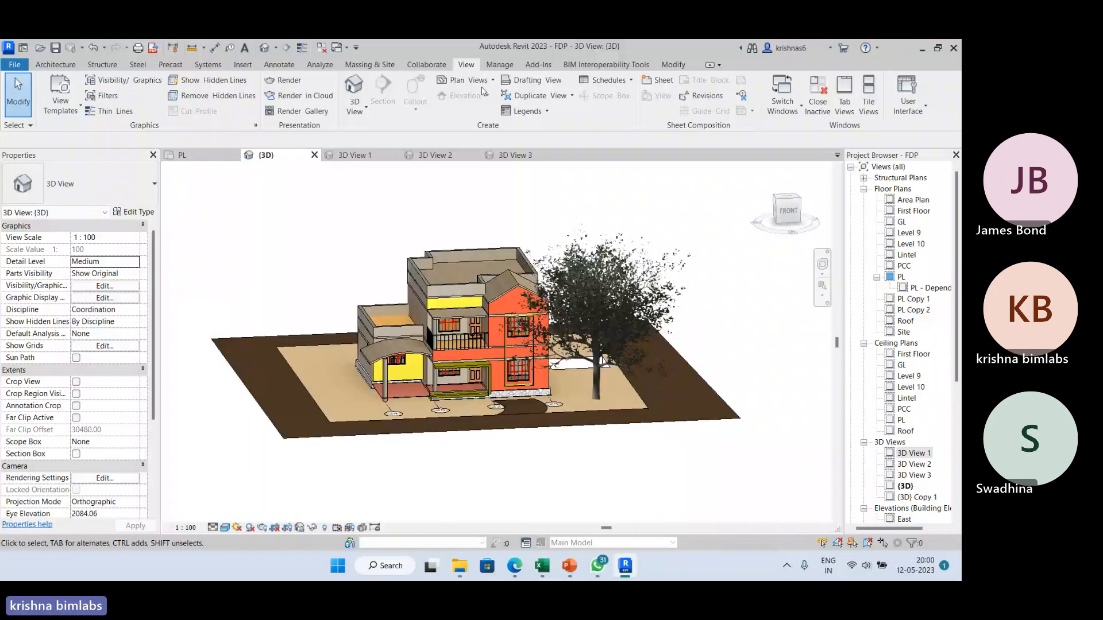
# Step: Start placing a component and open the Libraries folder inside the REVIT folder on drive D: for loading a family
pyautogui.click(78, 67)
pyautogui.click(132, 104)
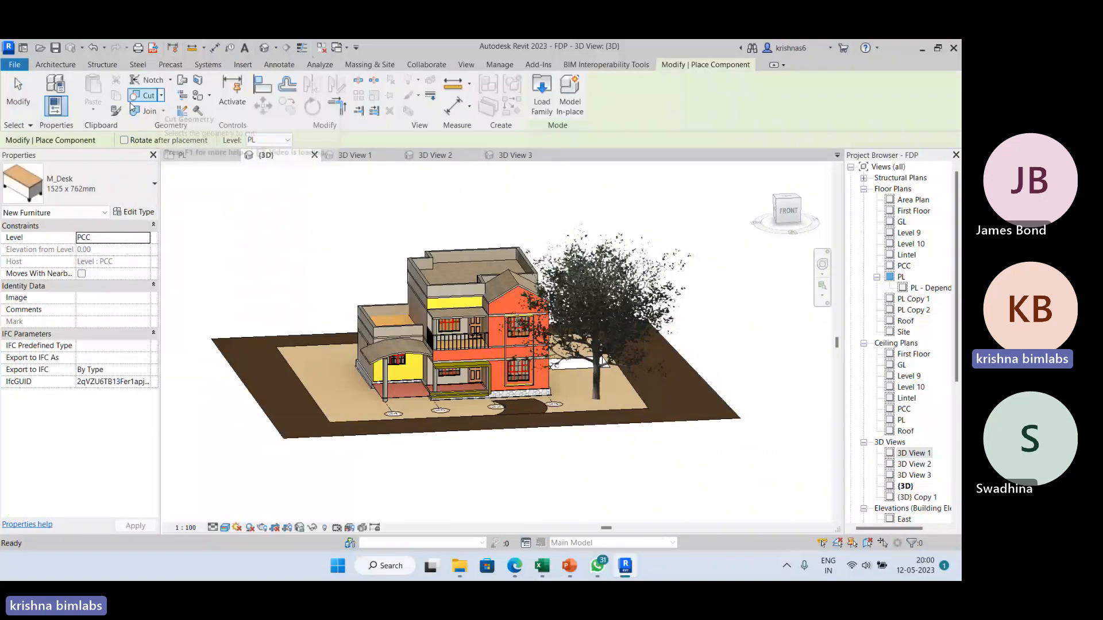
pyautogui.click(542, 104)
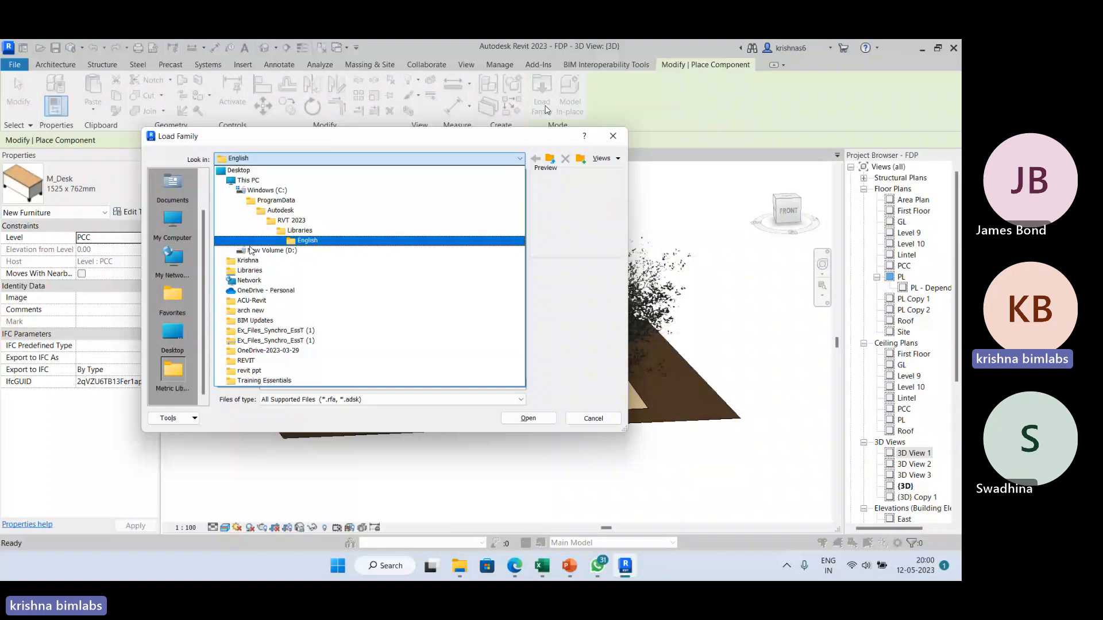
pyautogui.click(251, 250)
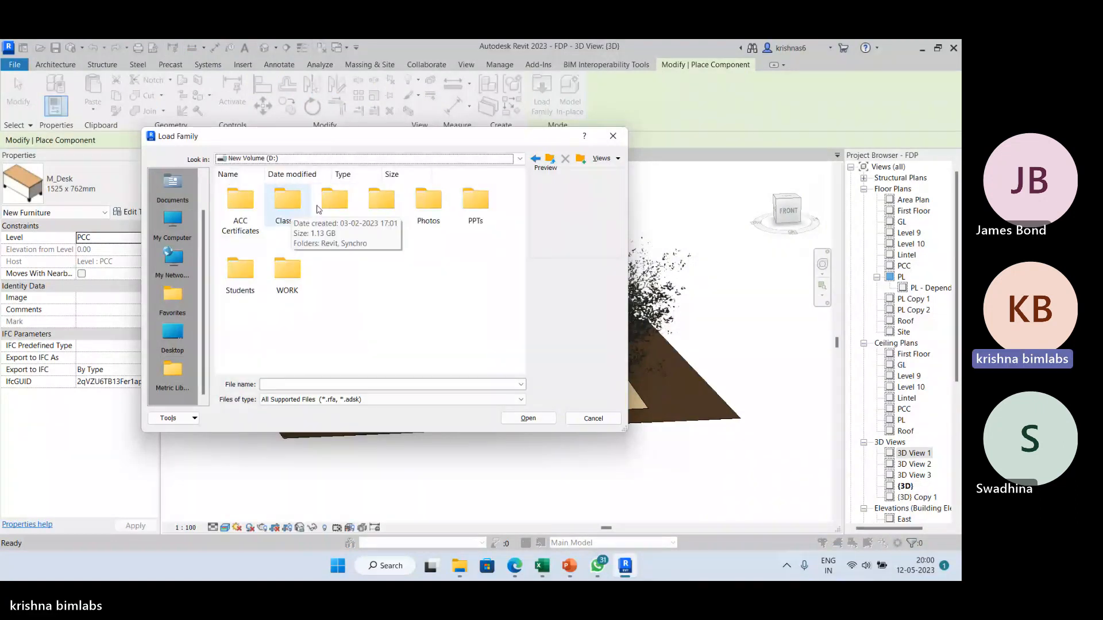
pyautogui.doubleClick(379, 214)
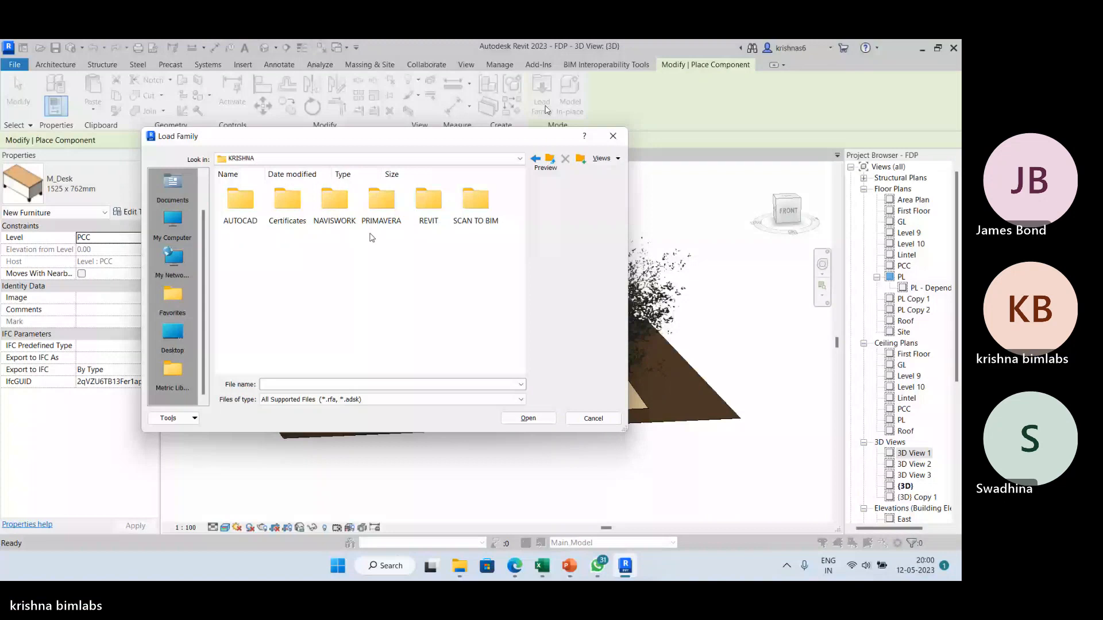
pyautogui.doubleClick(429, 207)
pyautogui.doubleClick(334, 207)
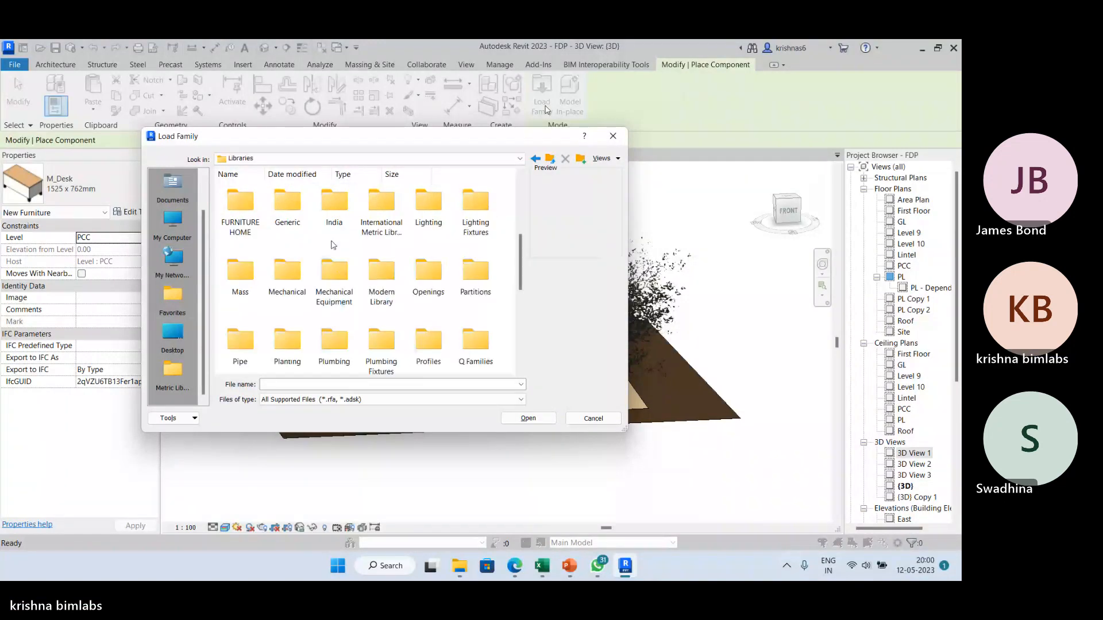
# Step: Look through the family library folders and open Lighting Fixtures
pyautogui.scroll(-5, 334, 247)
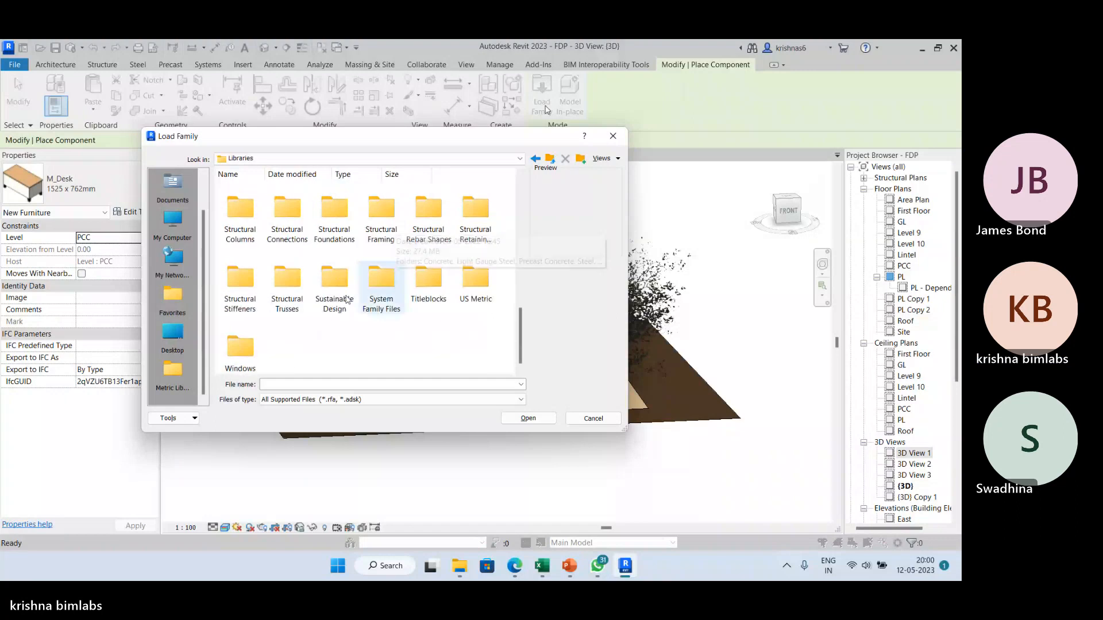
pyautogui.scroll(2, 298, 319)
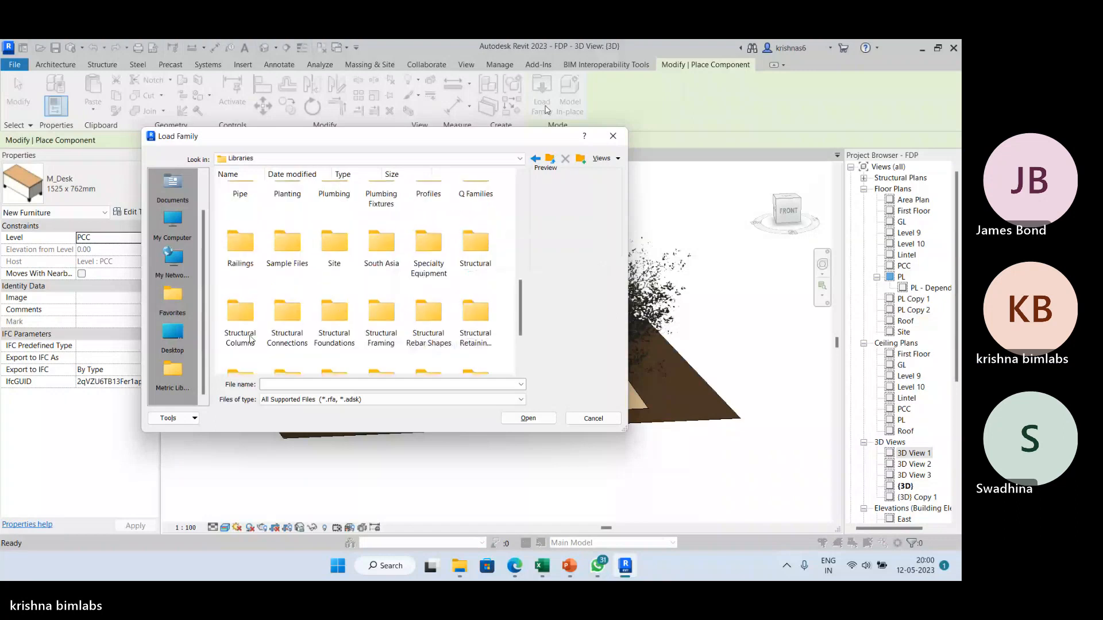
pyautogui.scroll(3, 429, 311)
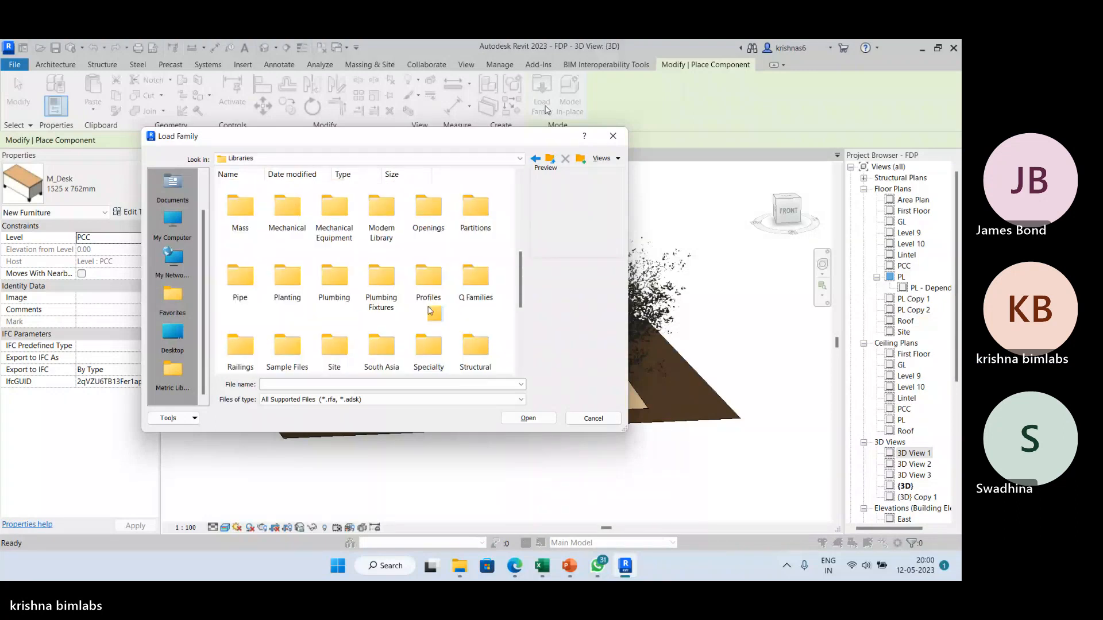
pyautogui.scroll(3, 429, 311)
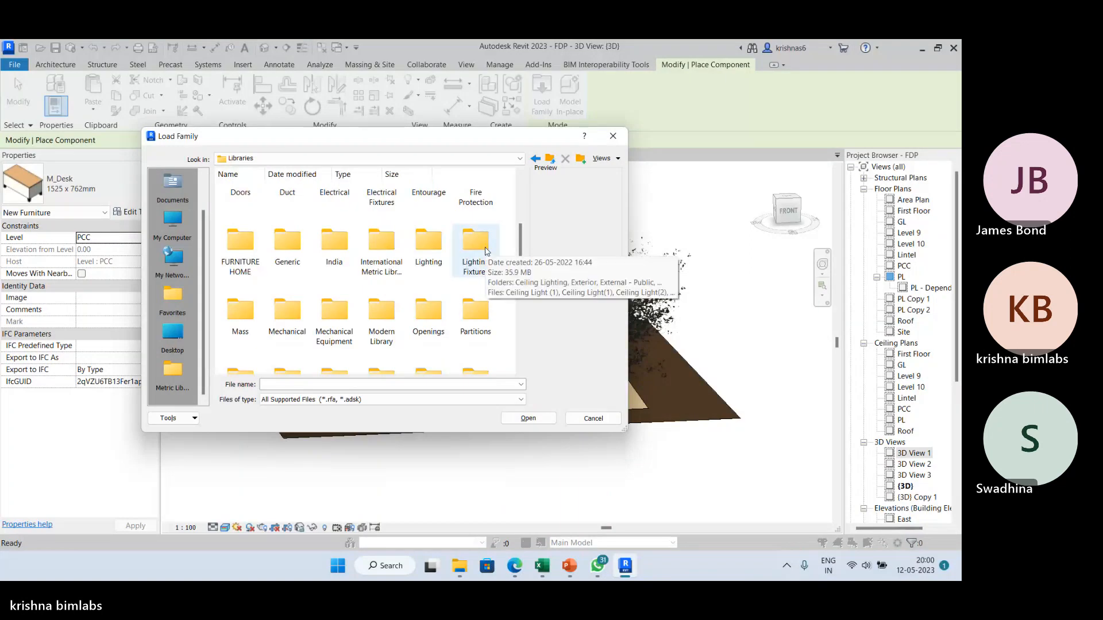
pyautogui.scroll(-3, 486, 251)
pyautogui.scroll(-3, 486, 251)
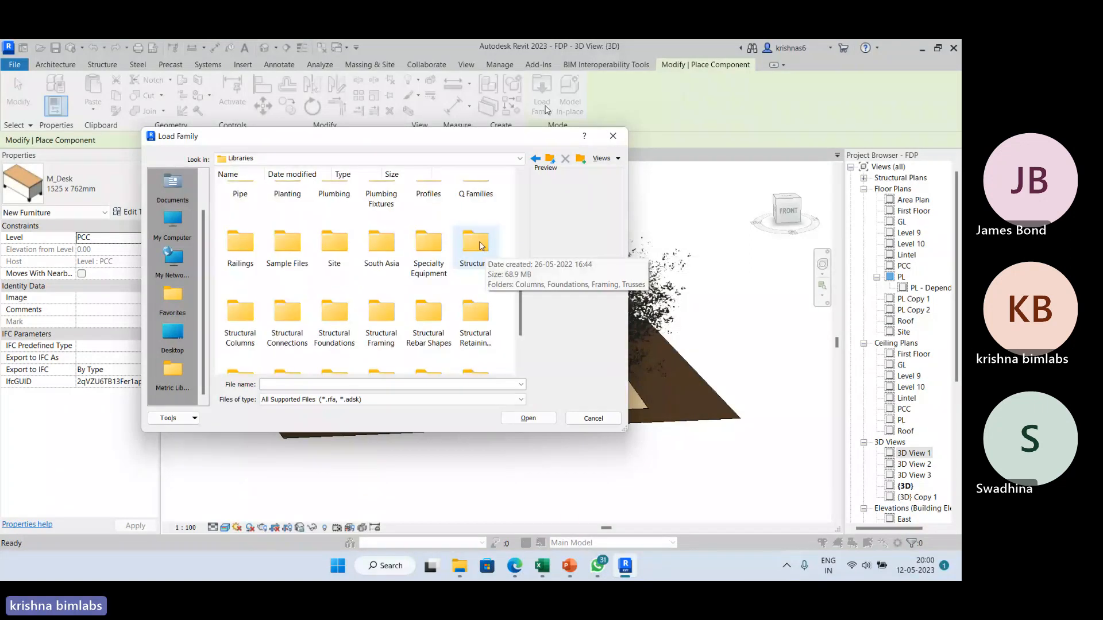
pyautogui.scroll(8, 481, 246)
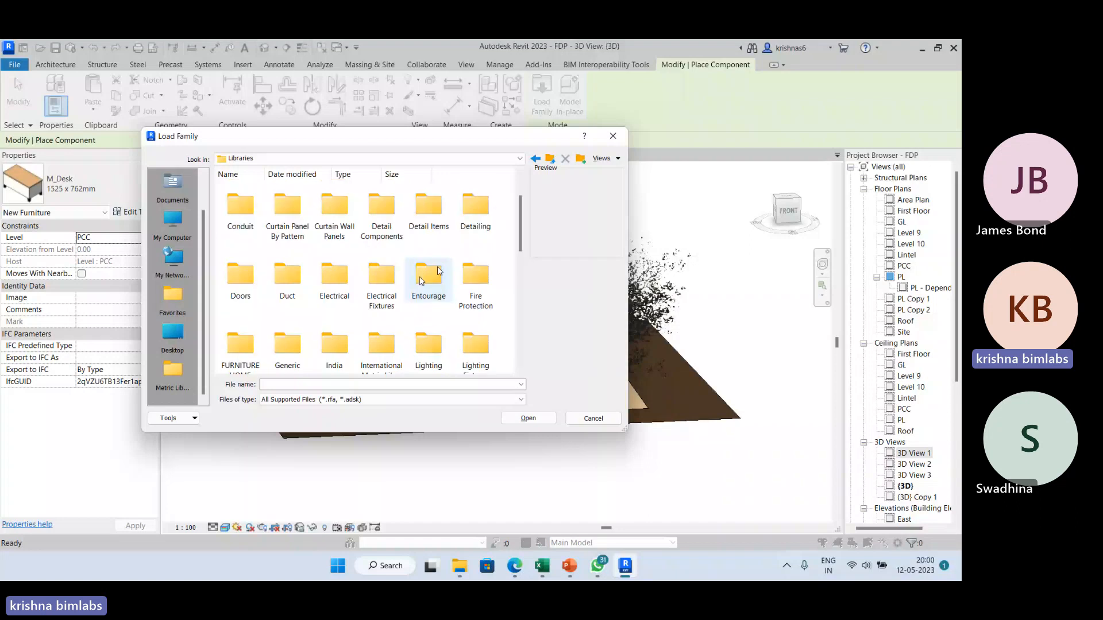
pyautogui.scroll(-3, 410, 299)
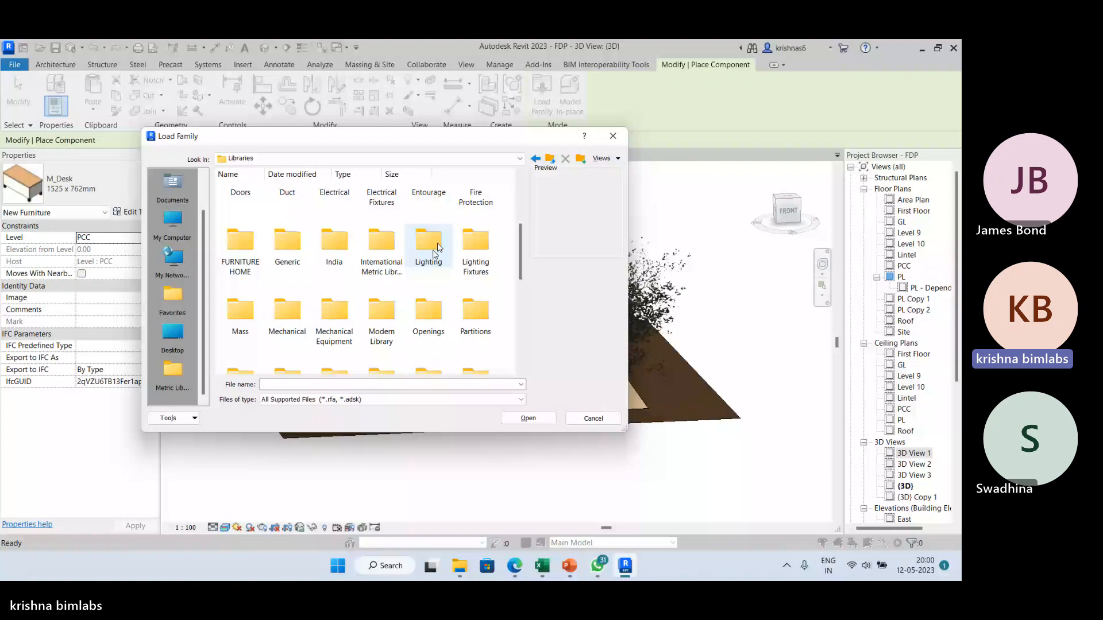
pyautogui.doubleClick(475, 241)
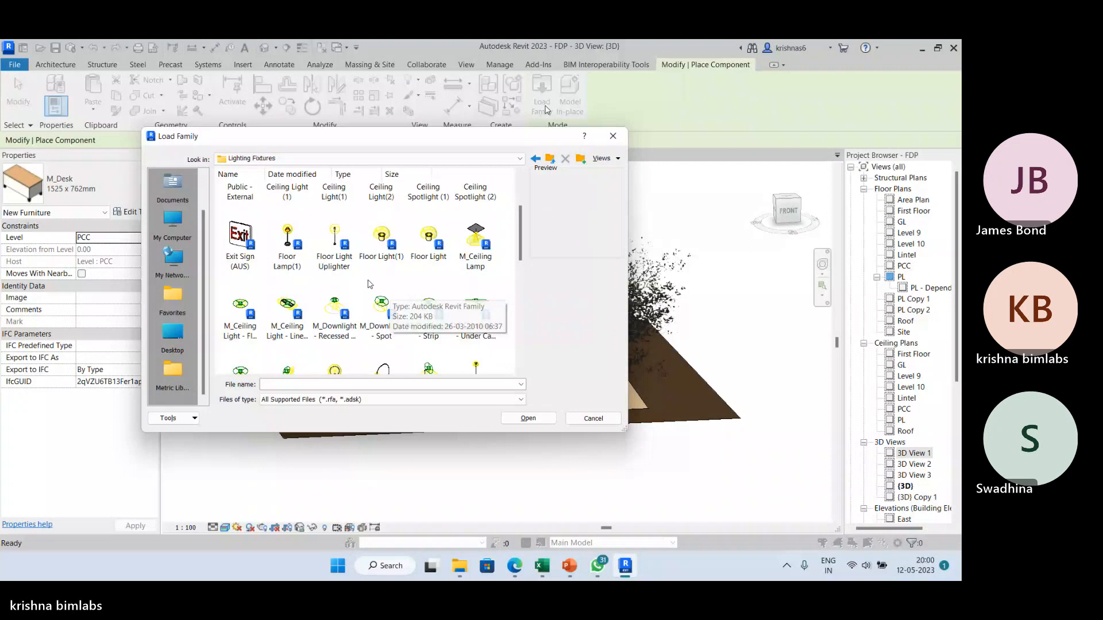
# Step: Load the Wall Based Pack 40 Watts light and place it on the orange front wall at both floors and on the yellow porch wall
pyautogui.scroll(-3, 499, 290)
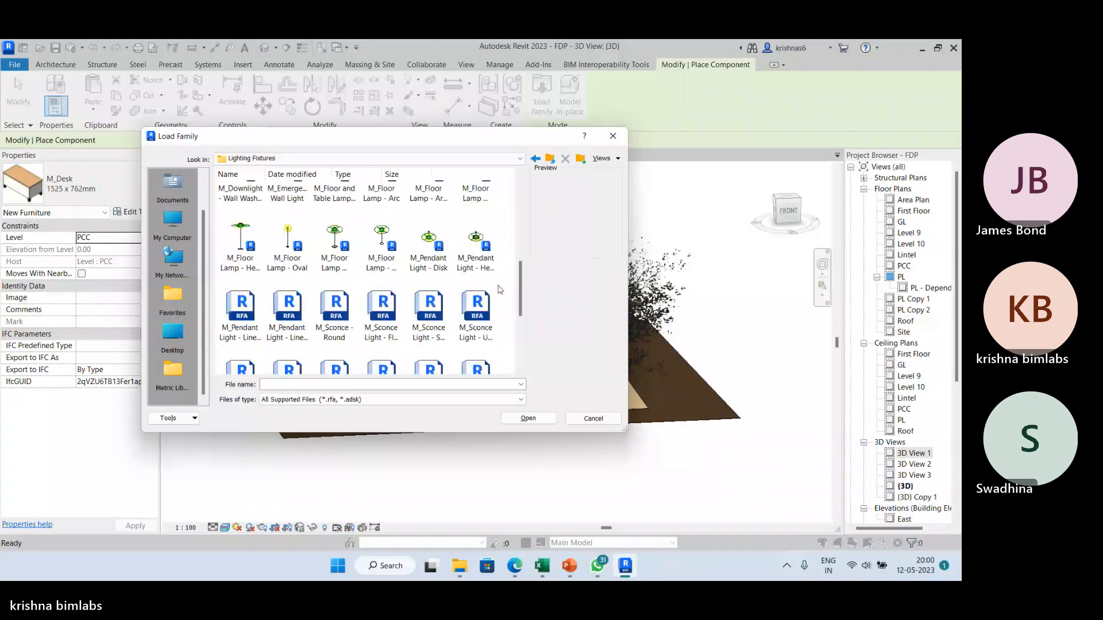
pyautogui.scroll(-5, 499, 290)
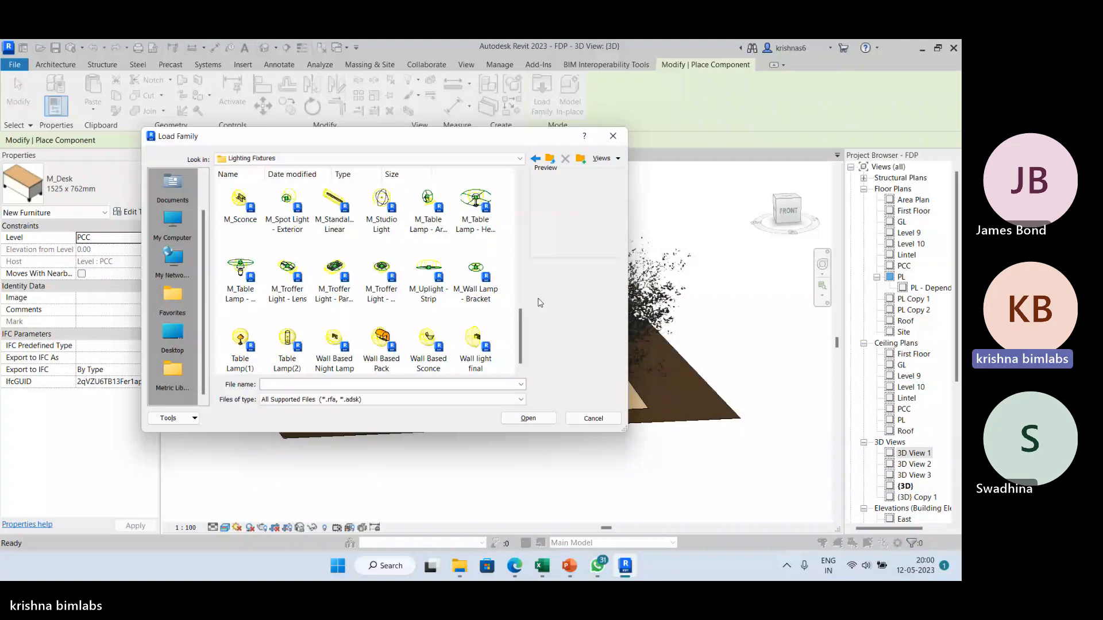
pyautogui.click(482, 296)
pyautogui.click(520, 415)
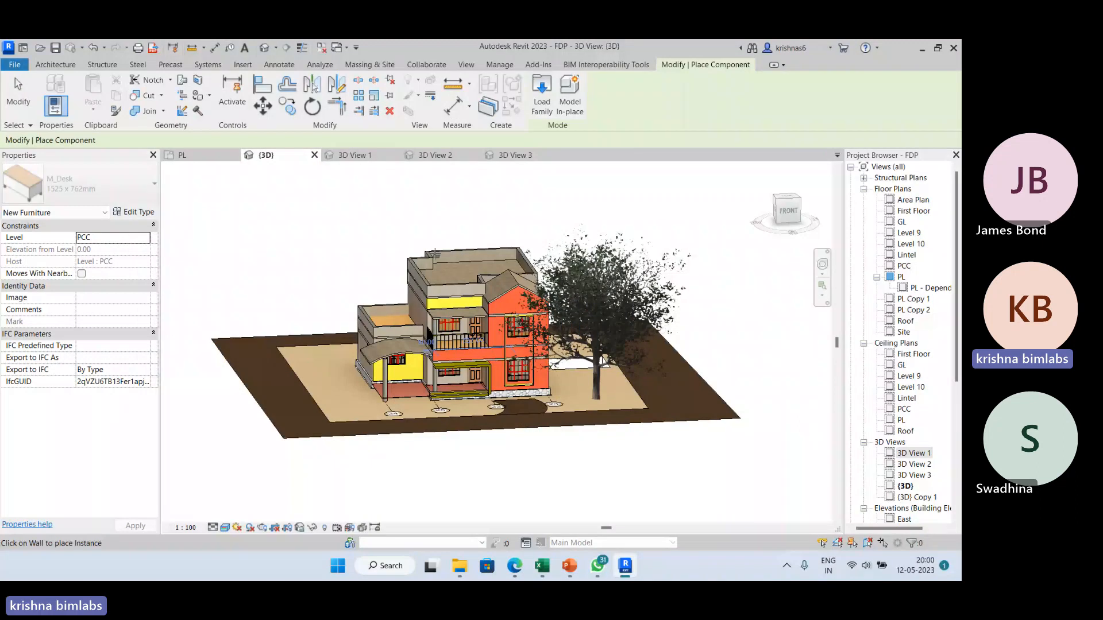
pyautogui.scroll(4, 494, 362)
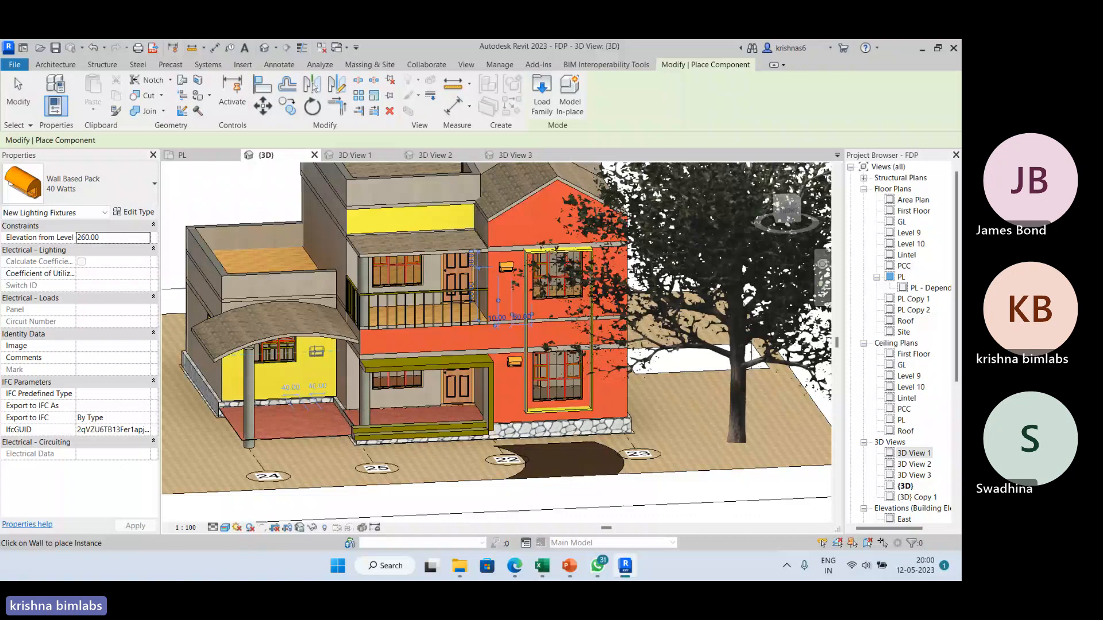
# Step: Load the Floor Lamp(1) 200 Watts family and place one lamp in front of the porch and another beside the tree
pyautogui.click(542, 92)
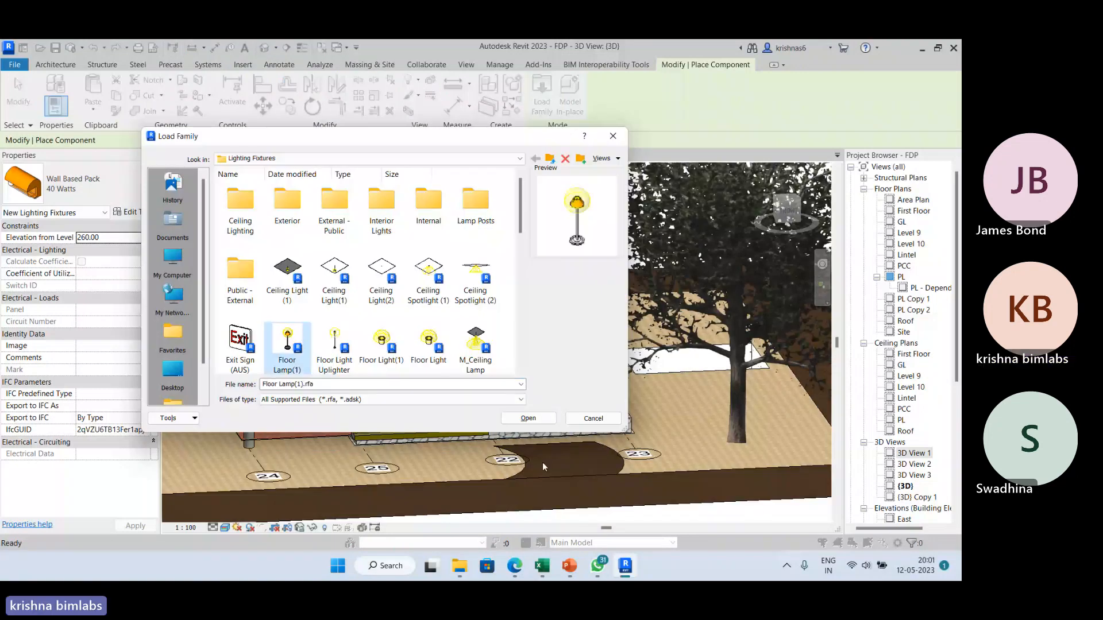
pyautogui.press('Escape')
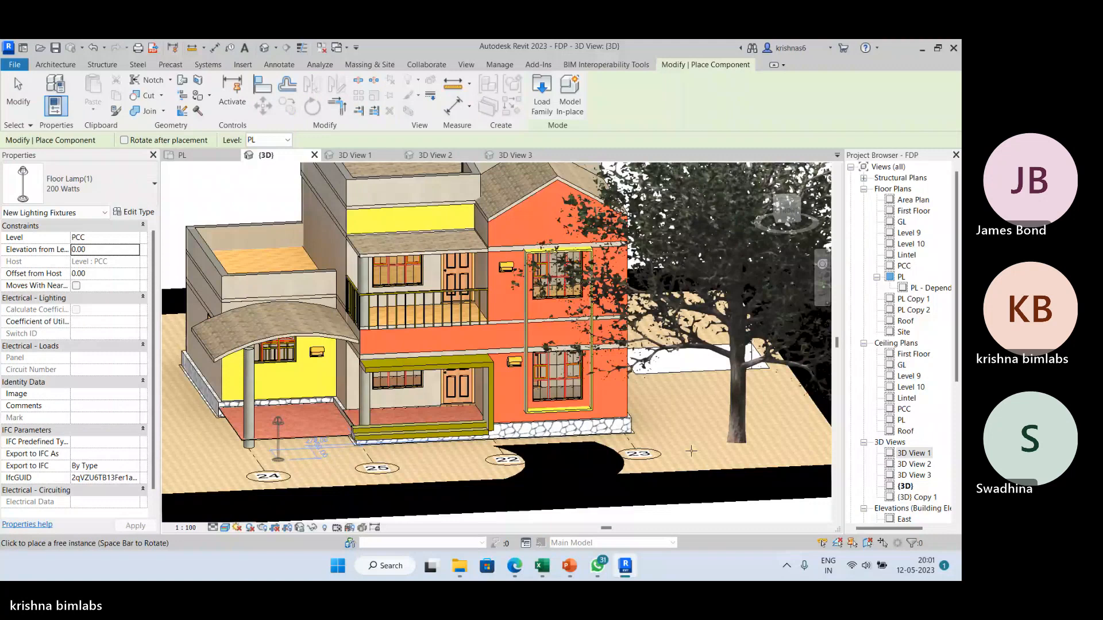
pyautogui.click(691, 452)
# Step: Load the High Light 400 Watts family from the Exterior folder and place it on the lower and upper parapet walls
pyautogui.click(540, 100)
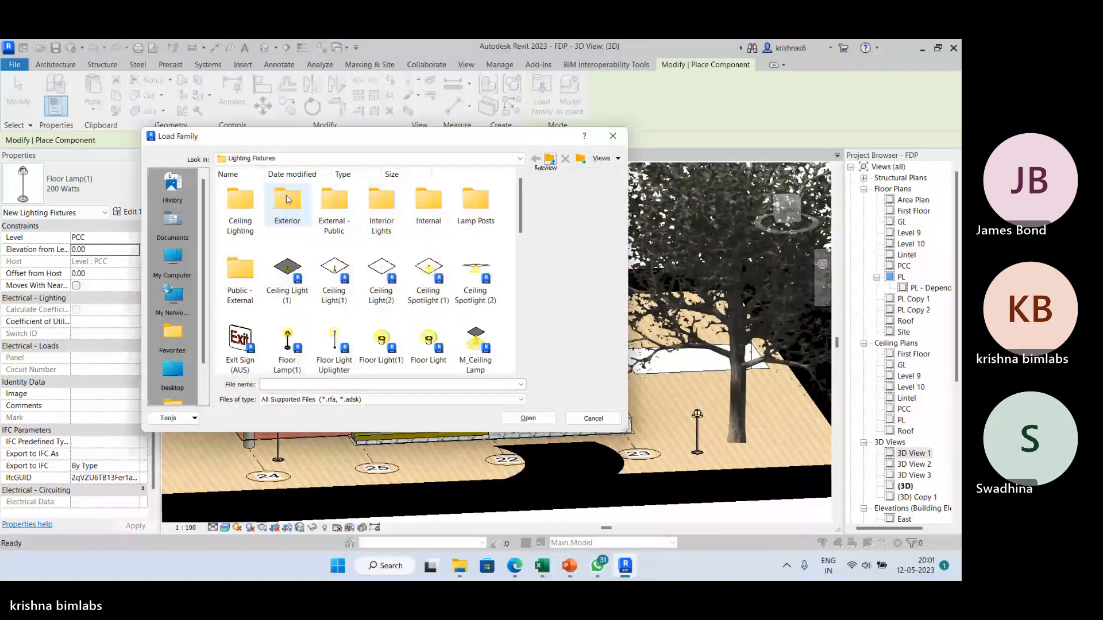
pyautogui.doubleClick(286, 194)
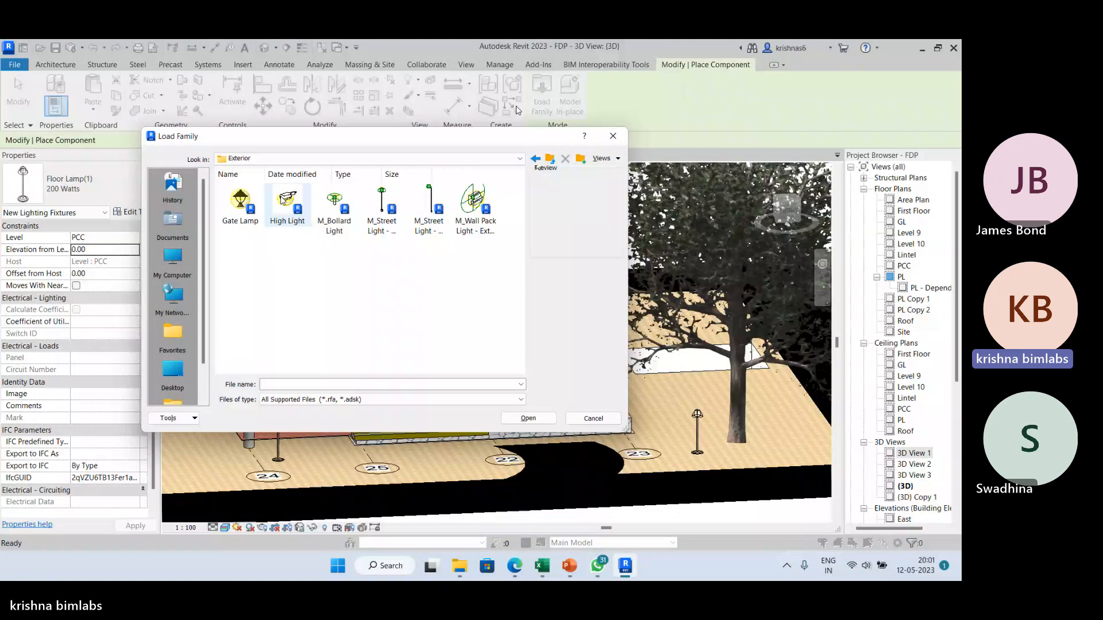
pyautogui.click(287, 202)
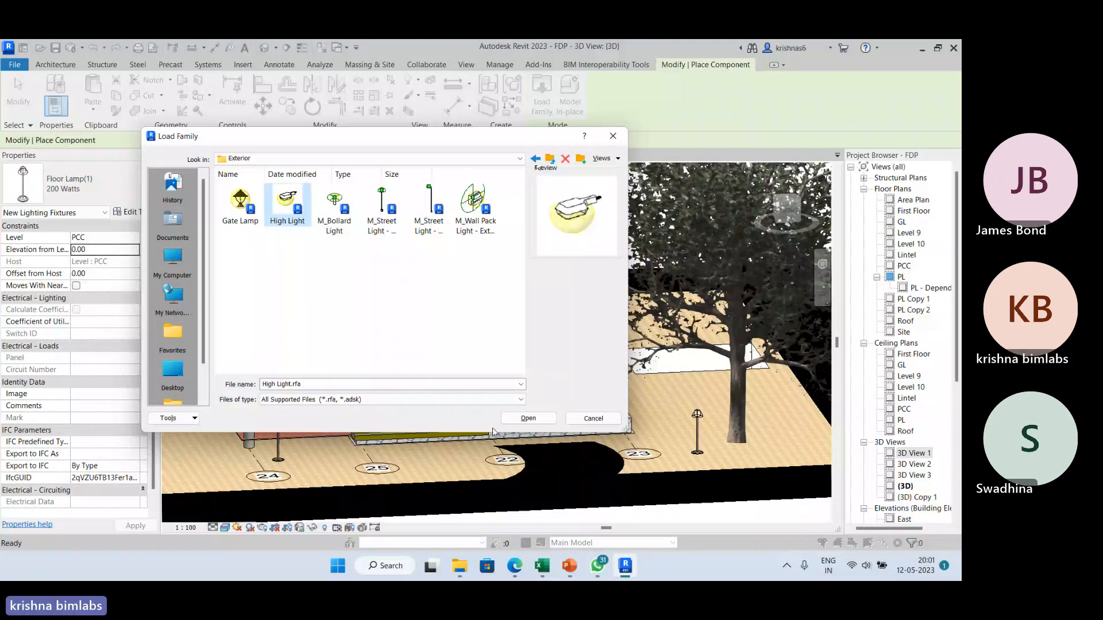
pyautogui.click(527, 418)
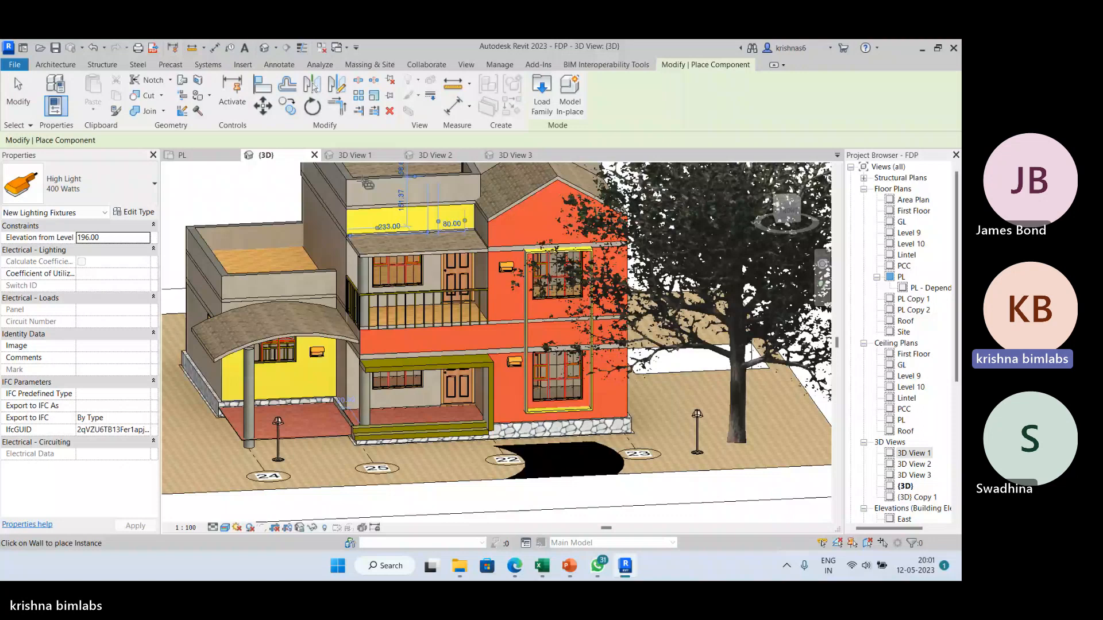
pyautogui.click(368, 183)
pyautogui.press('Escape')
pyautogui.press('Escape')
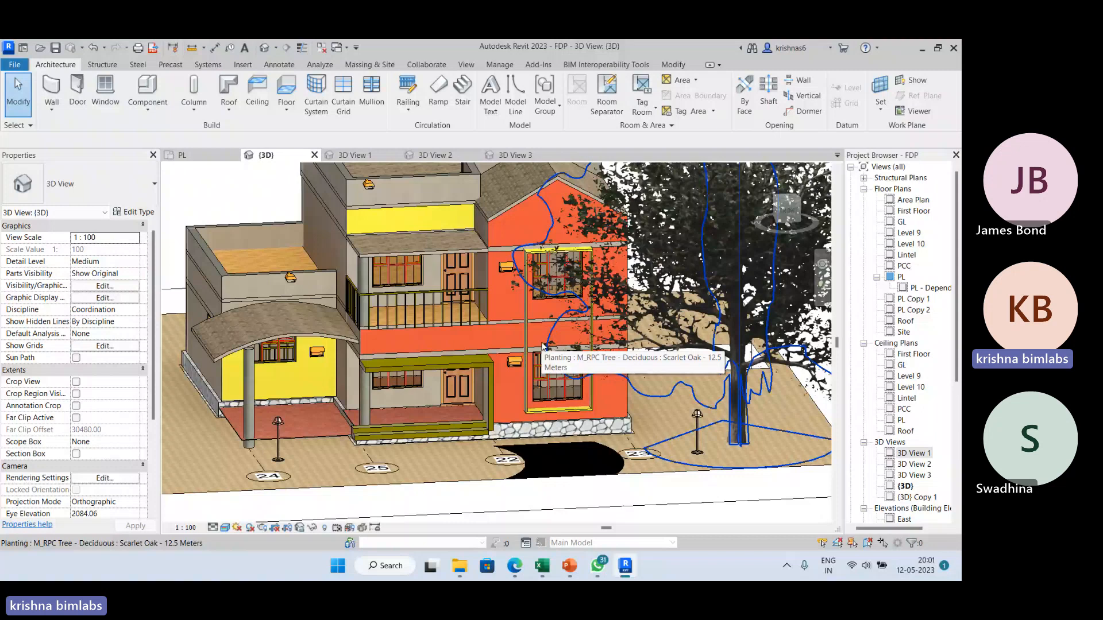
# Step: Open the Rendering settings for the {3D} view and set the quality to Medium
pyautogui.click(466, 65)
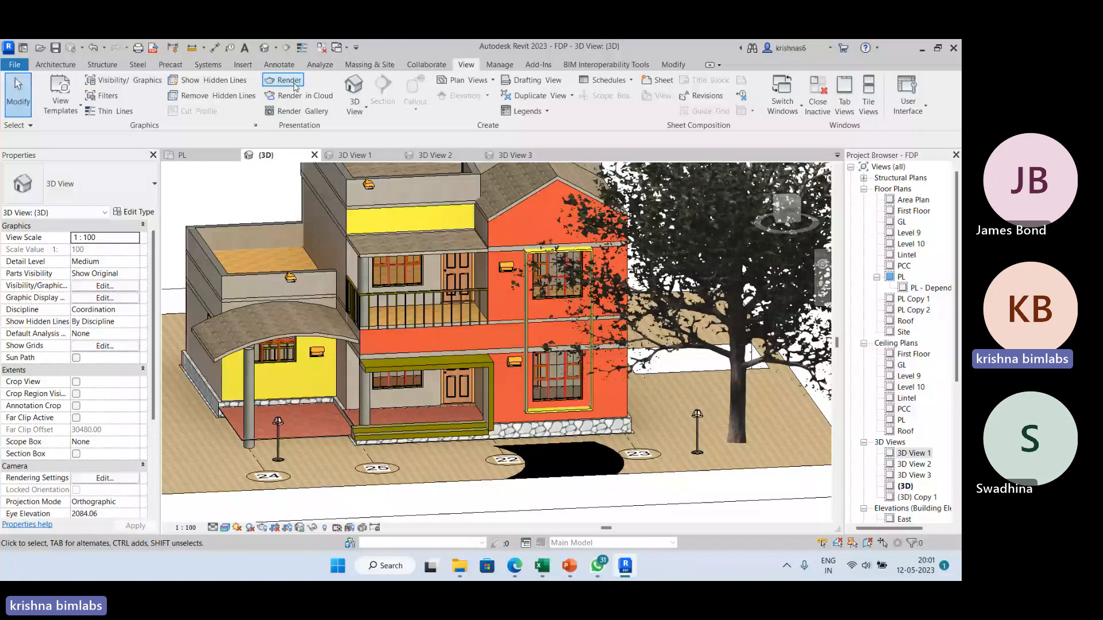
pyautogui.click(288, 81)
pyautogui.moveTo(104, 44); pyautogui.dragTo(135, 112)
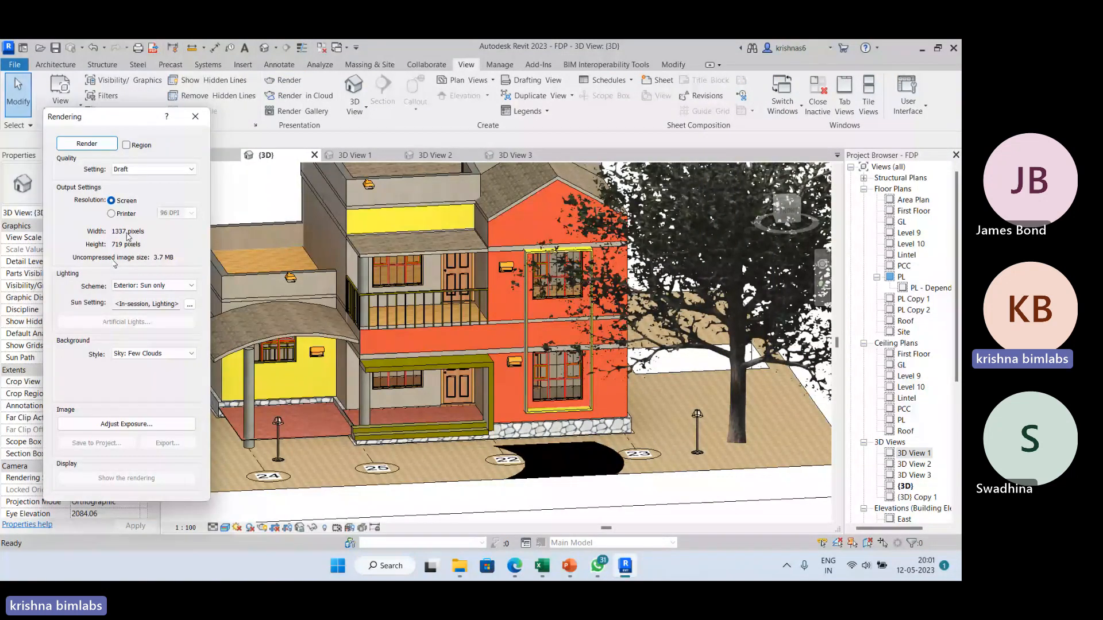
pyautogui.click(136, 169)
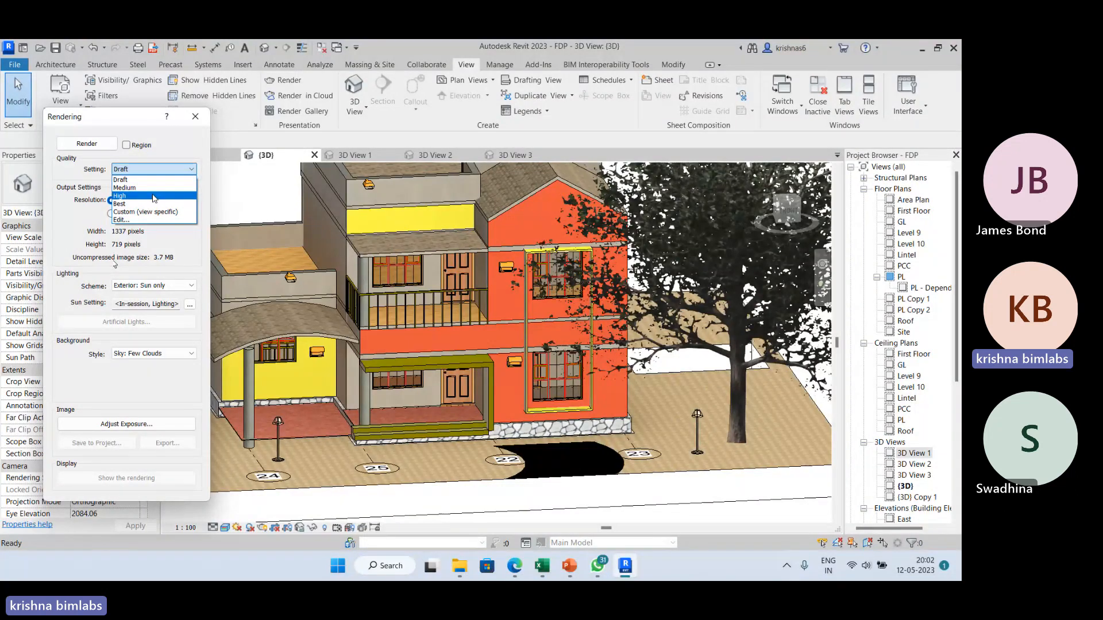
pyautogui.click(144, 190)
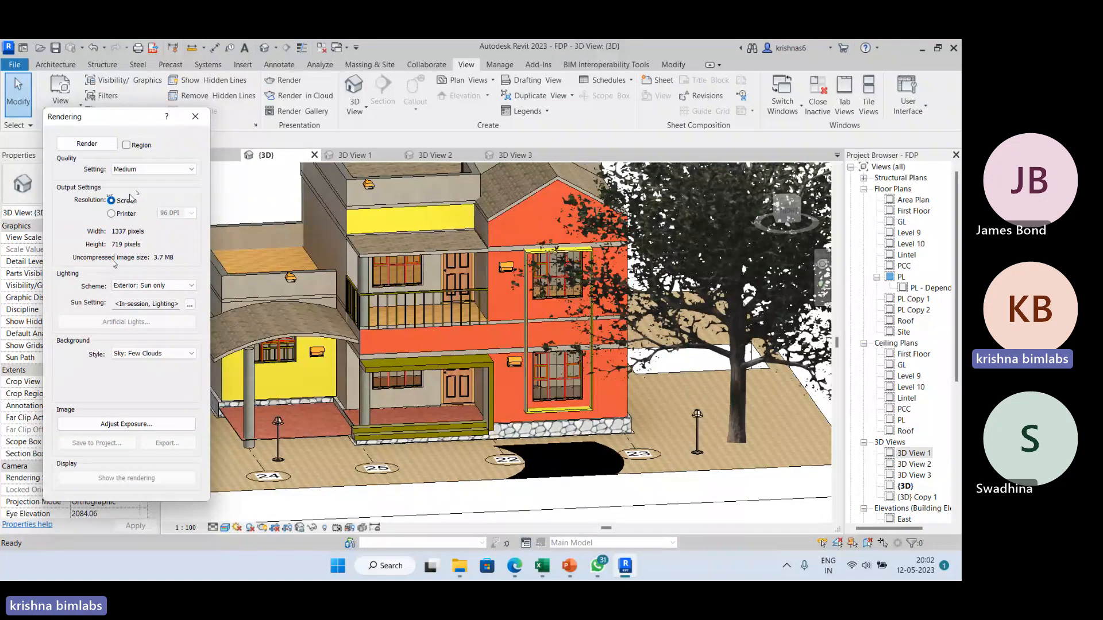
# Step: Set the rendering output resolution to Printer at 150 DPI
pyautogui.click(112, 213)
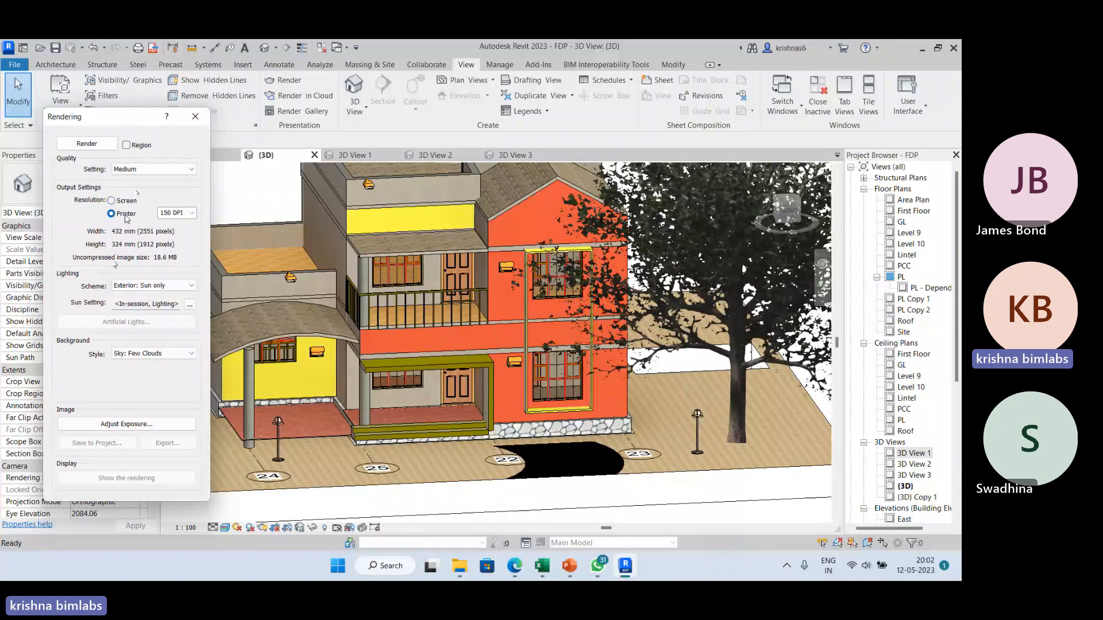
pyautogui.click(192, 214)
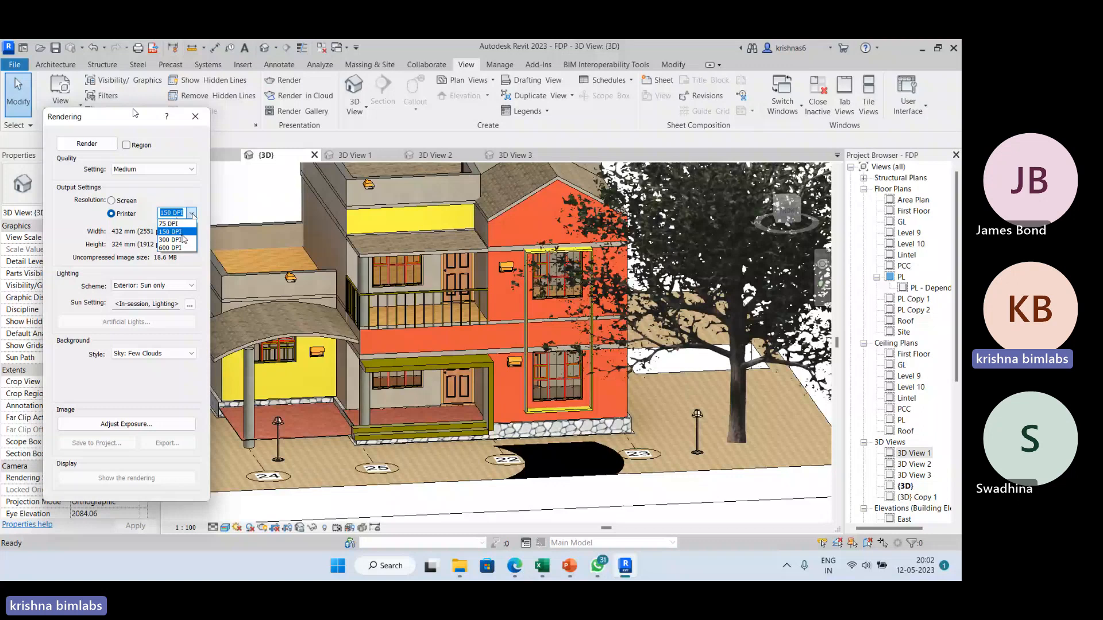
pyautogui.click(182, 233)
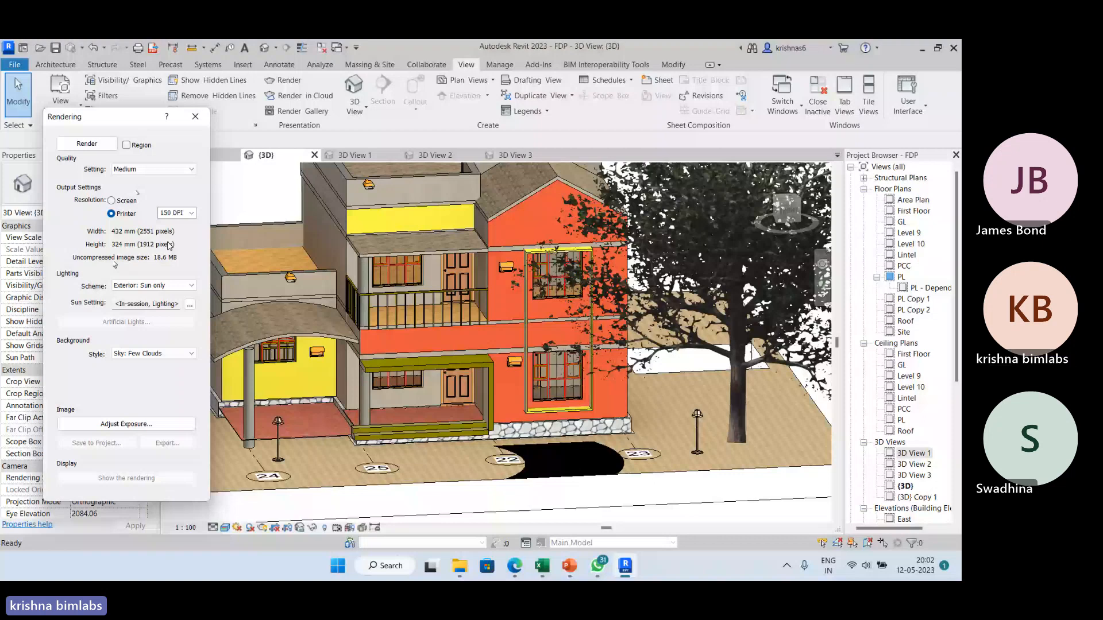
pyautogui.press('super+s')
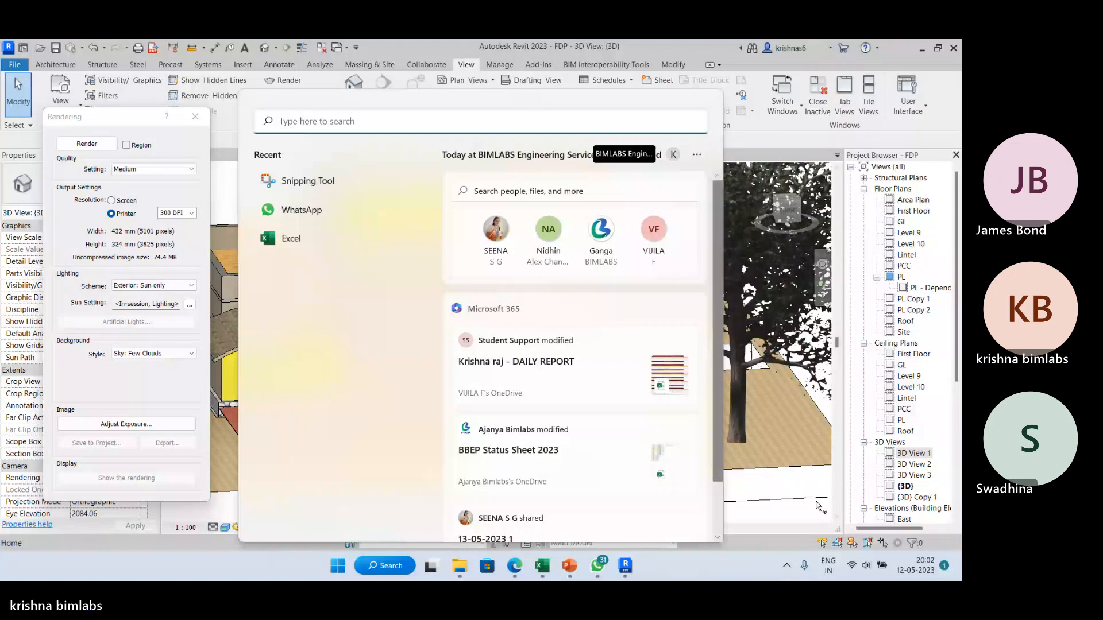
pyautogui.click(192, 213)
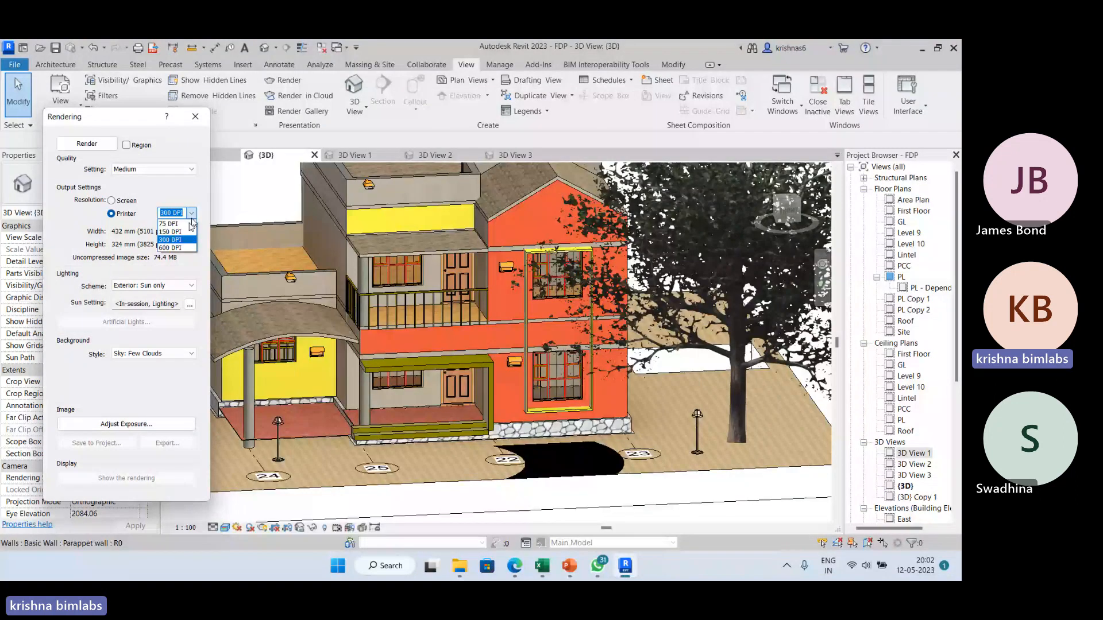
pyautogui.click(173, 231)
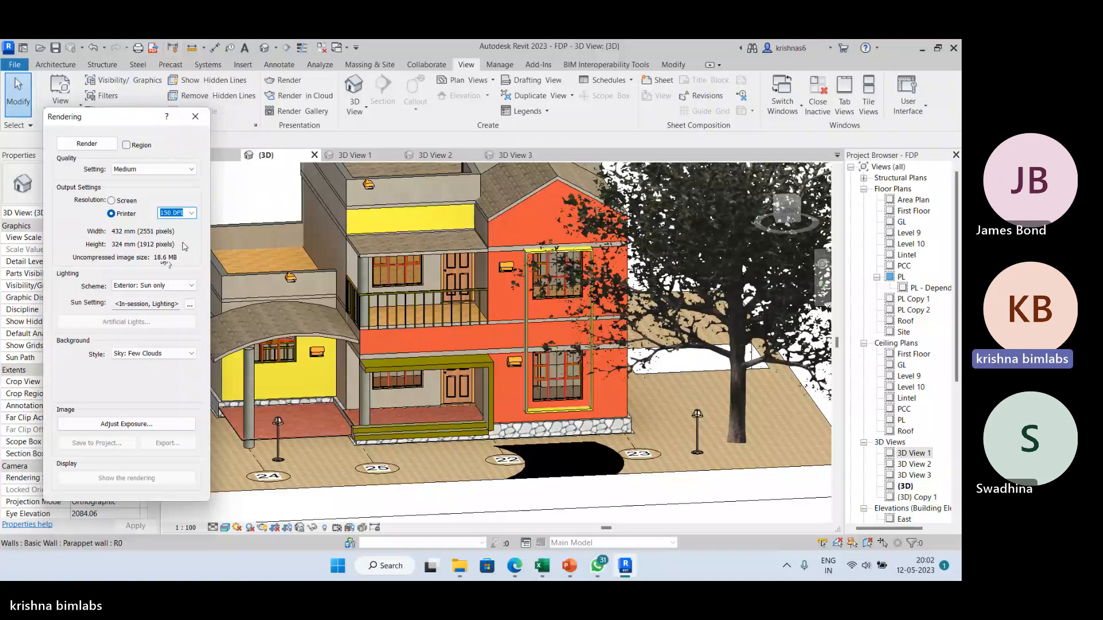
# Step: Set the lighting scheme to Exterior: Sun and Artificial and review the sun, artificial lights and exposure settings
pyautogui.click(189, 285)
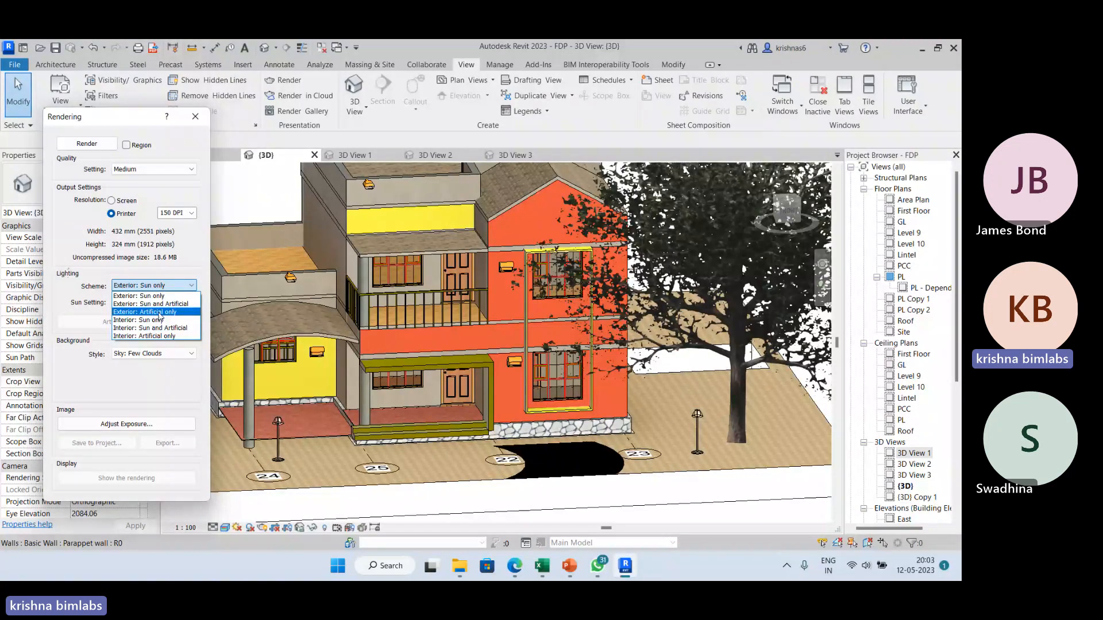
pyautogui.click(152, 304)
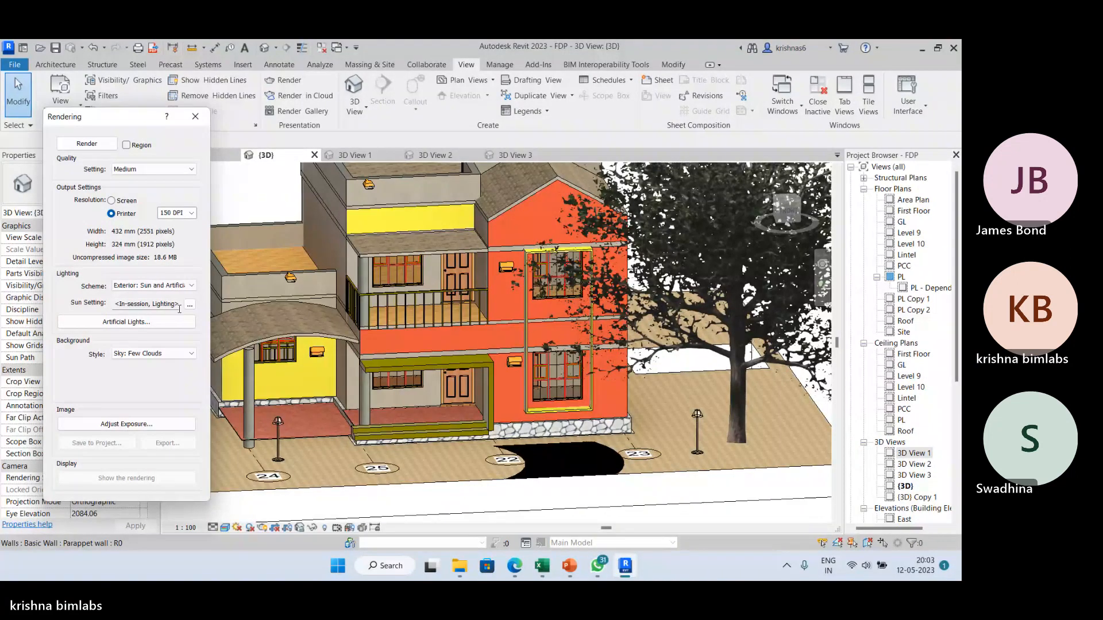
pyautogui.click(189, 305)
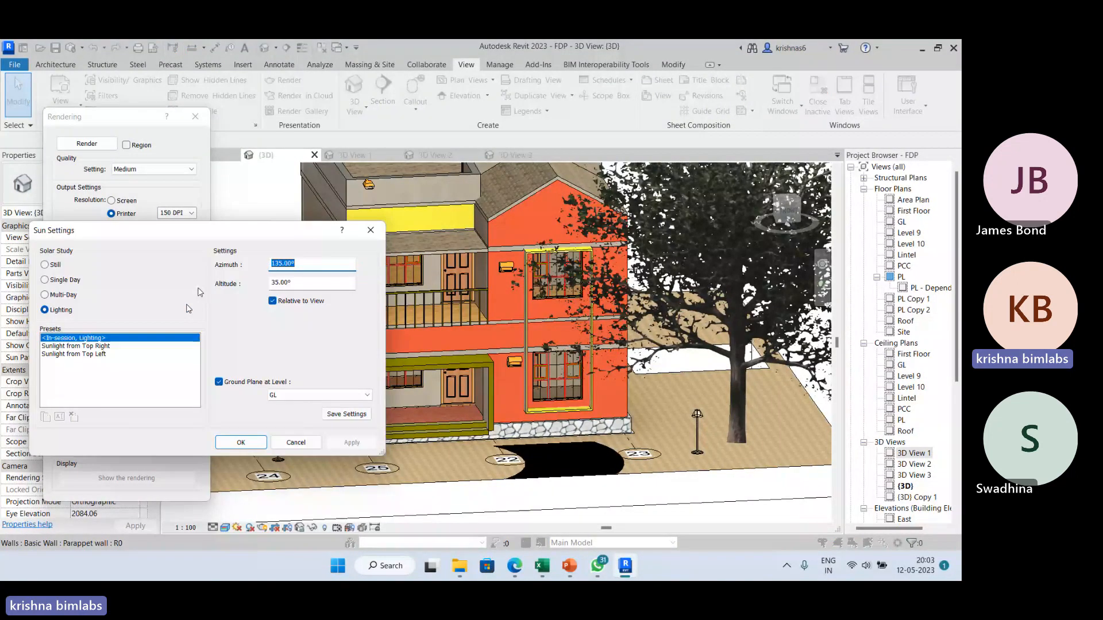
pyautogui.click(366, 232)
pyautogui.click(163, 325)
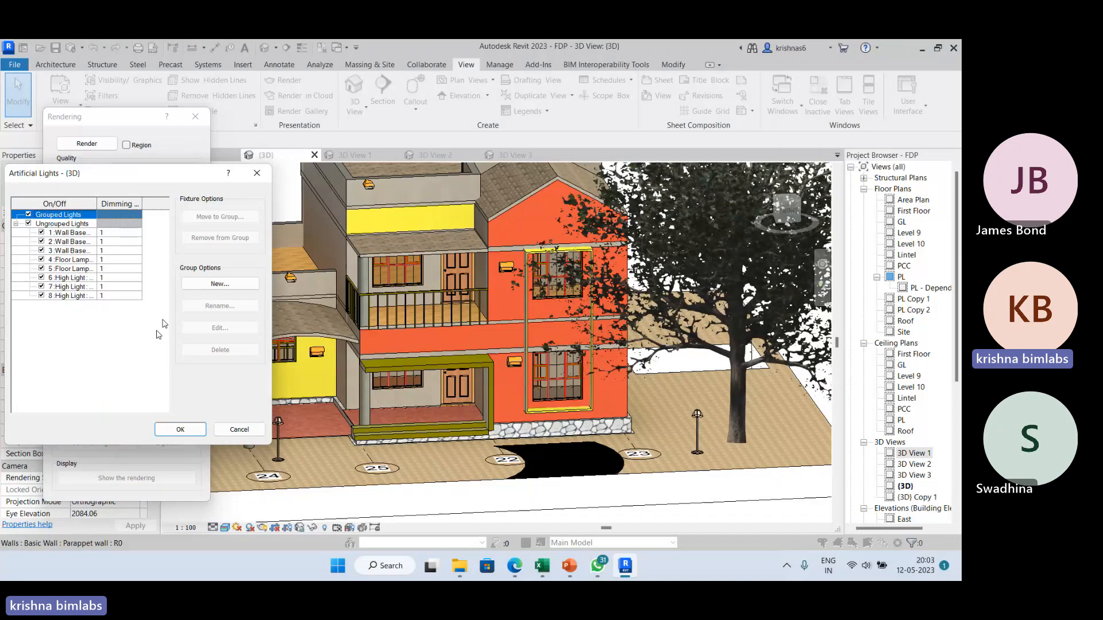
pyautogui.click(256, 173)
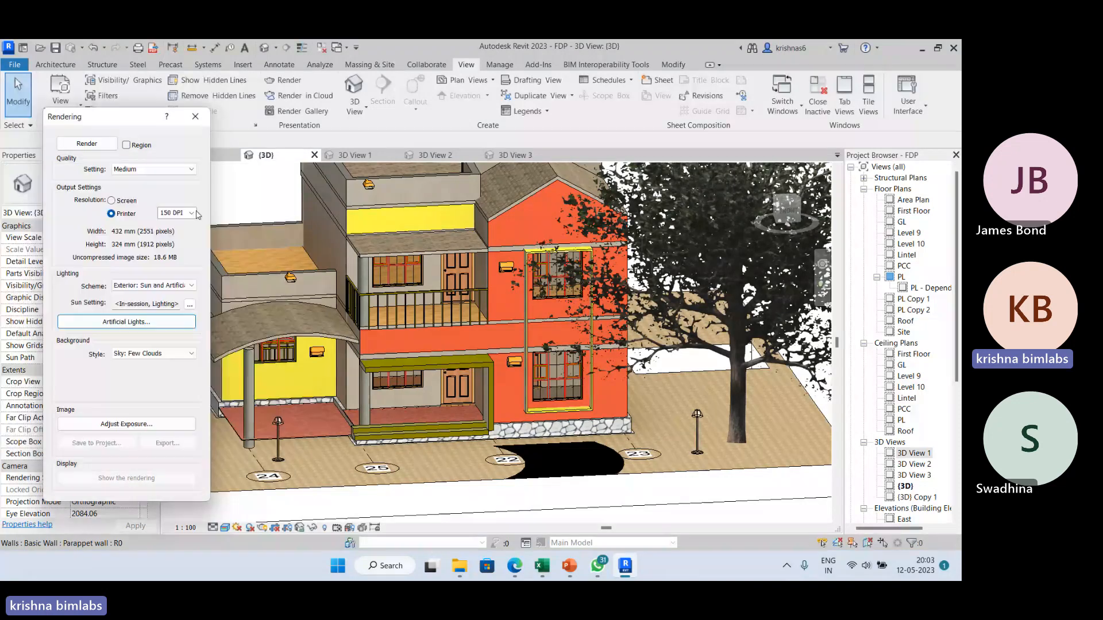
pyautogui.click(149, 425)
pyautogui.click(232, 190)
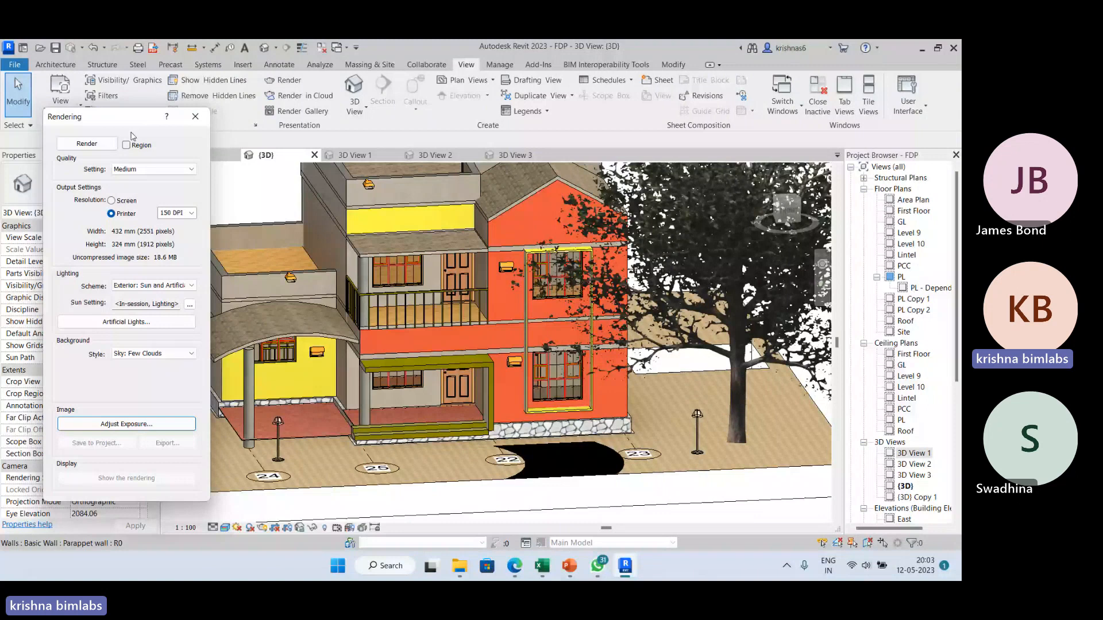
# Step: Render the {3D} view with sun and artificial lighting and inspect the whole rendered house
pyautogui.click(88, 144)
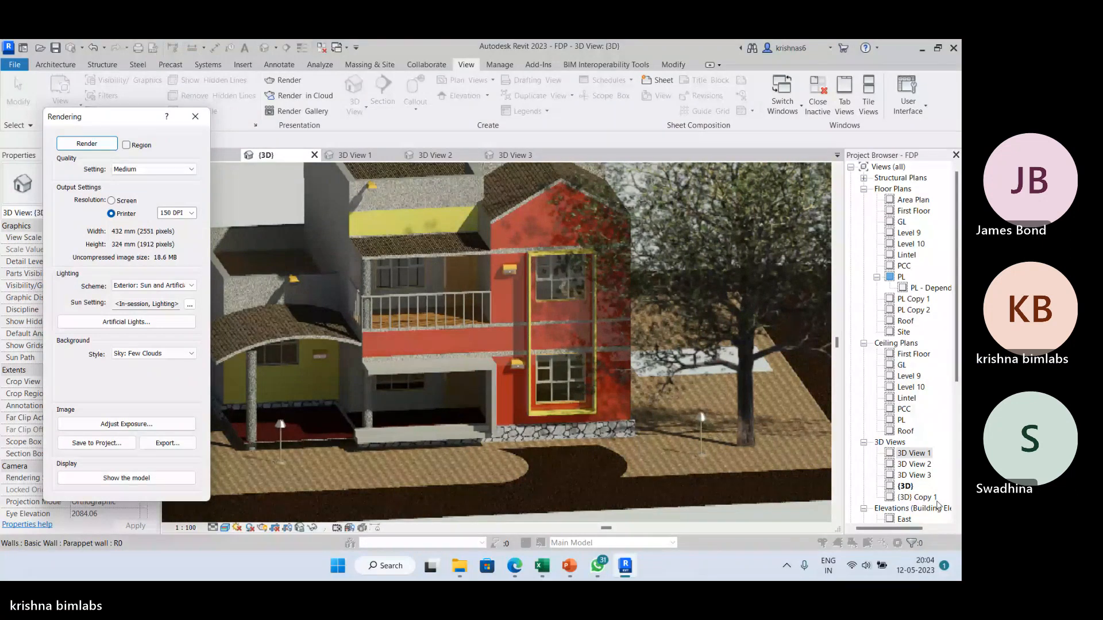
pyautogui.scroll(-5, 938, 504)
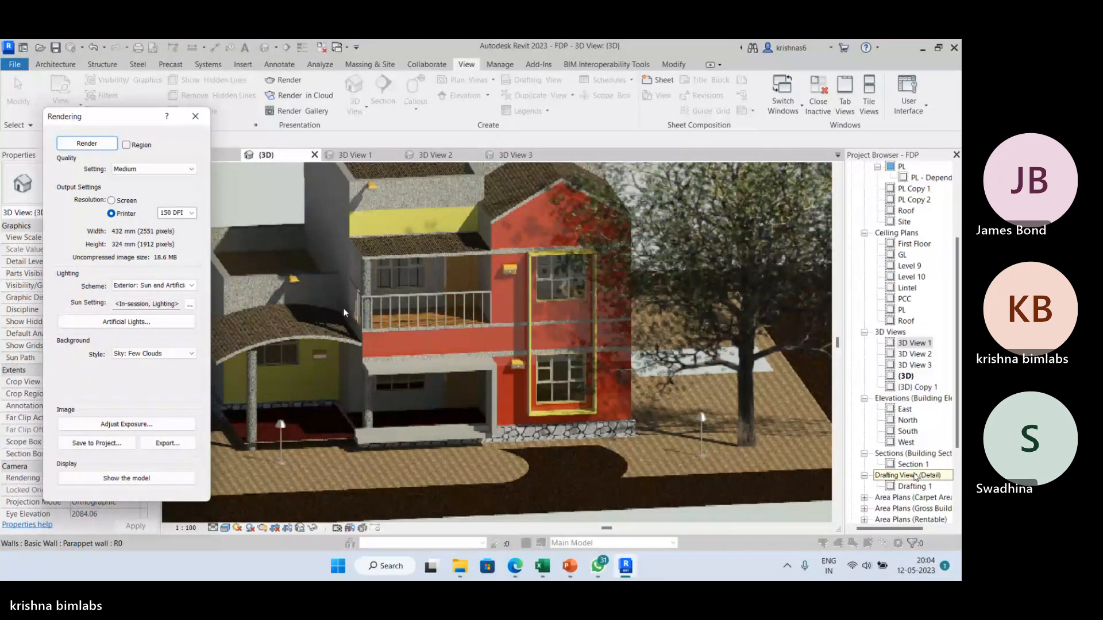
pyautogui.scroll(-1, 910, 483)
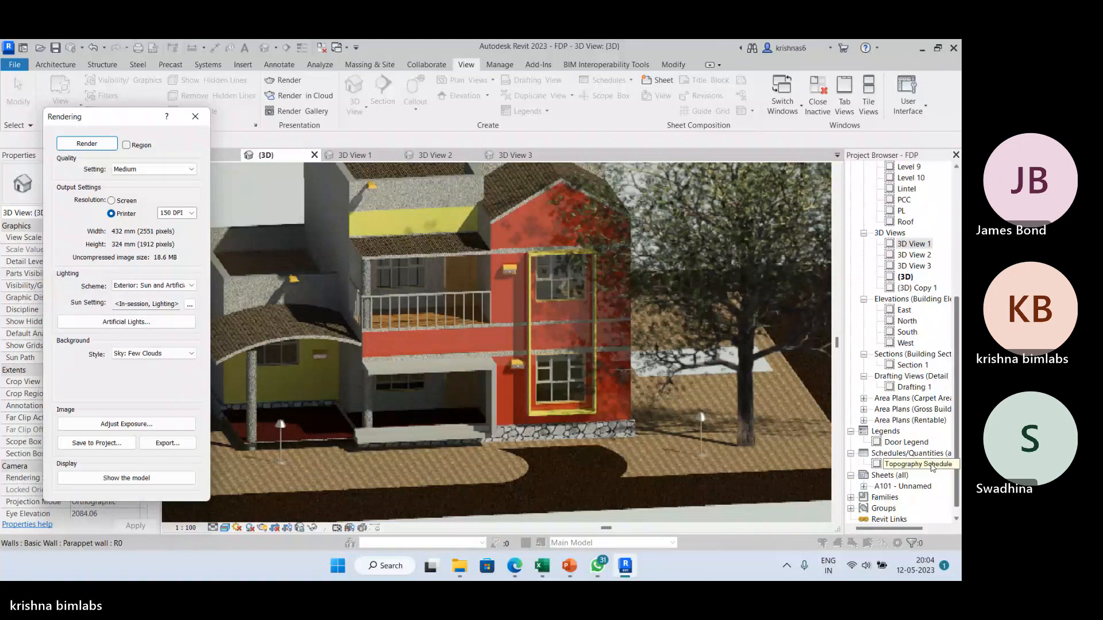
pyautogui.scroll(-2, 456, 343)
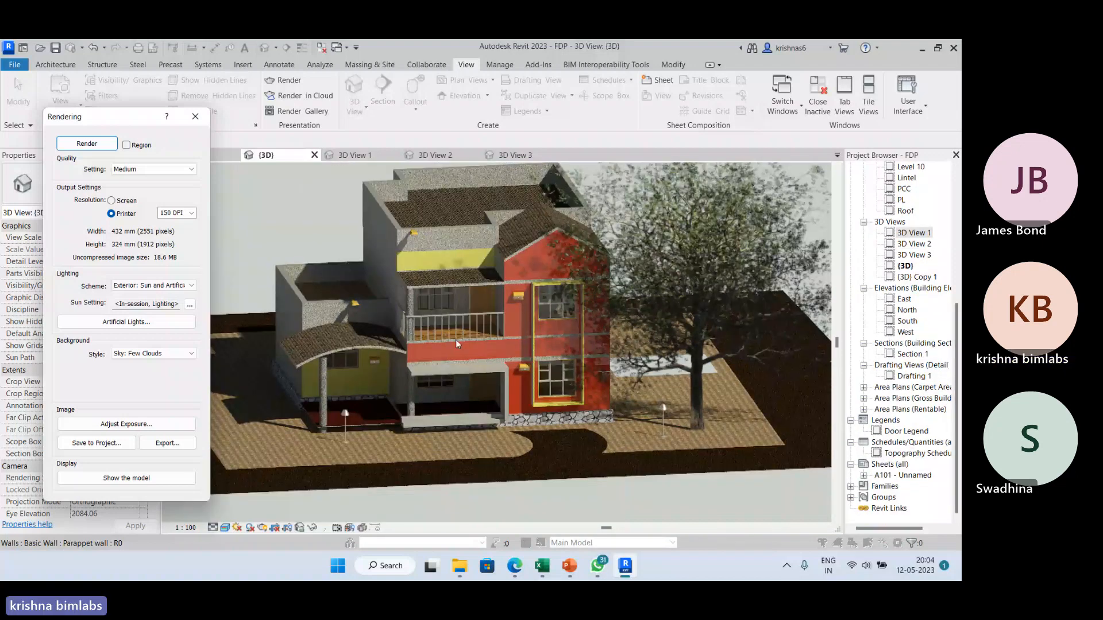
pyautogui.moveTo(506, 268); pyautogui.dragTo(491, 289, button='middle')
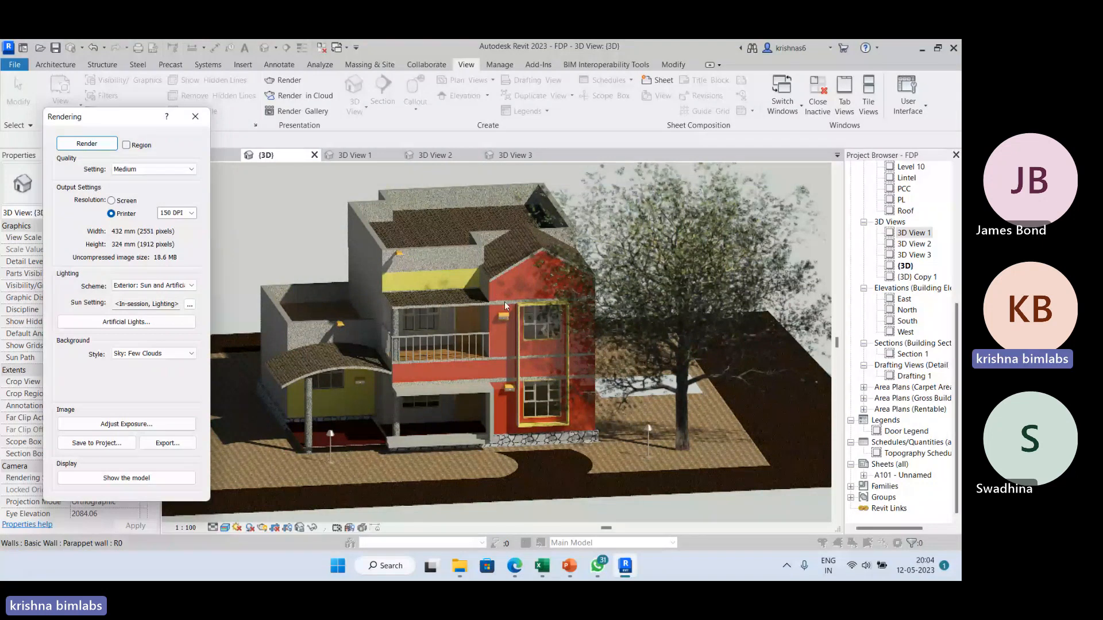
# Step: Try darkening the rendered image with an exposure value of about 15.29
pyautogui.click(156, 427)
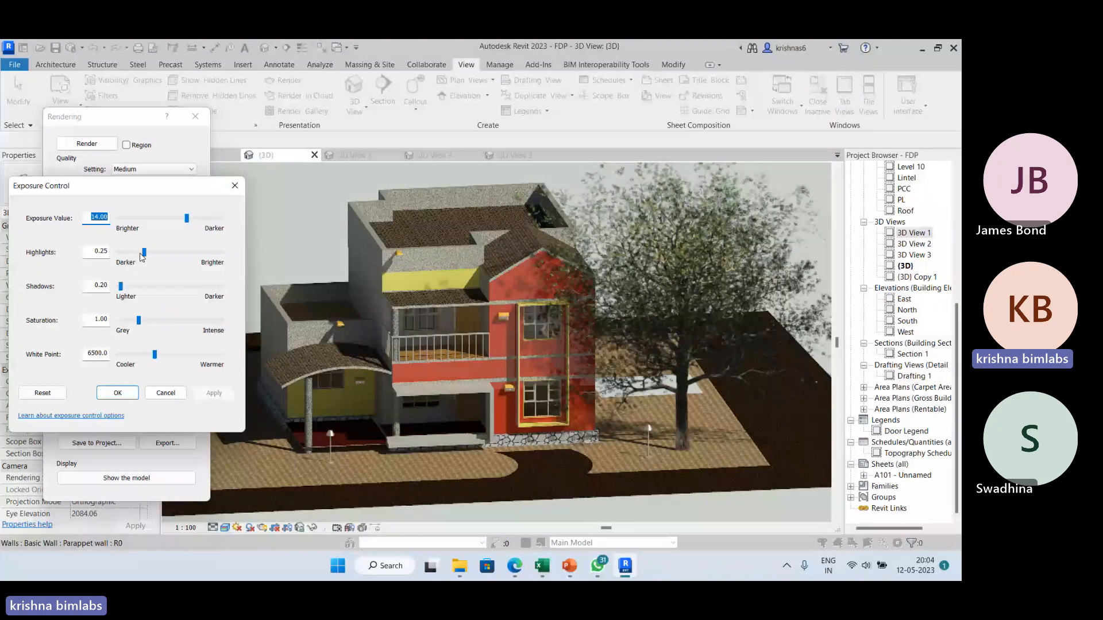
pyautogui.moveTo(187, 219); pyautogui.dragTo(193, 218)
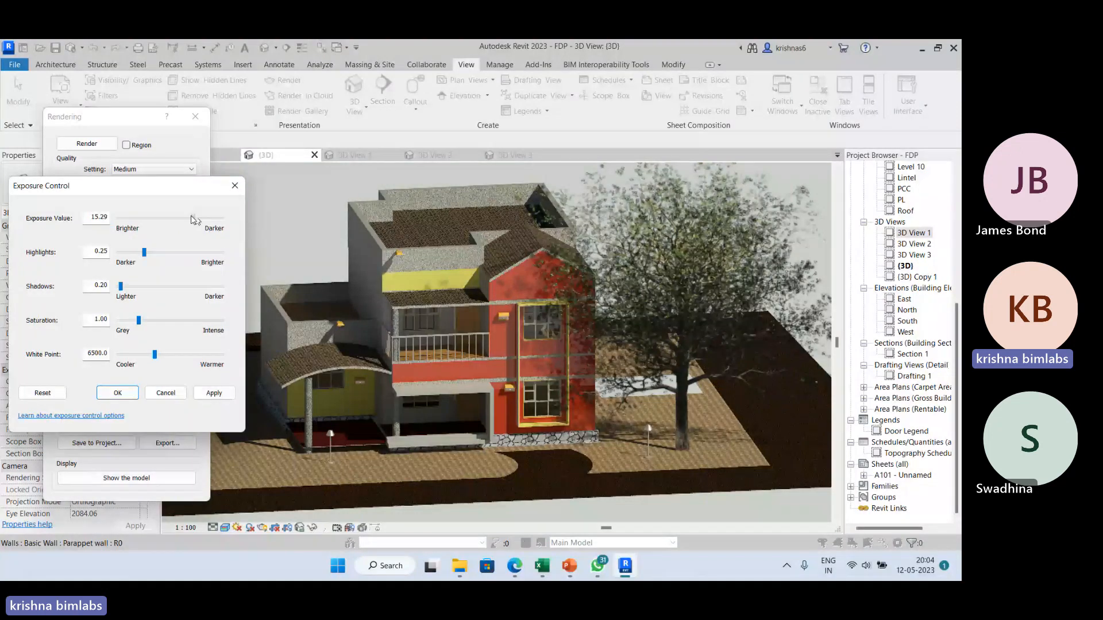
pyautogui.click(233, 187)
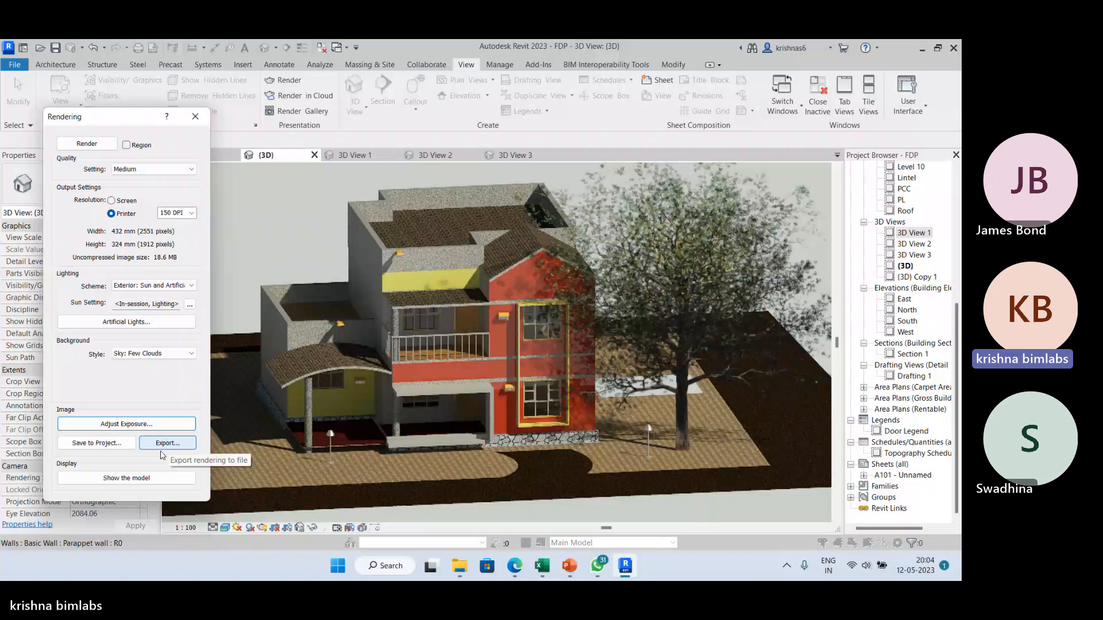
# Step: Return to the model display and render the {3D} view again with the Exterior: Artificial only lighting scheme
pyautogui.click(149, 478)
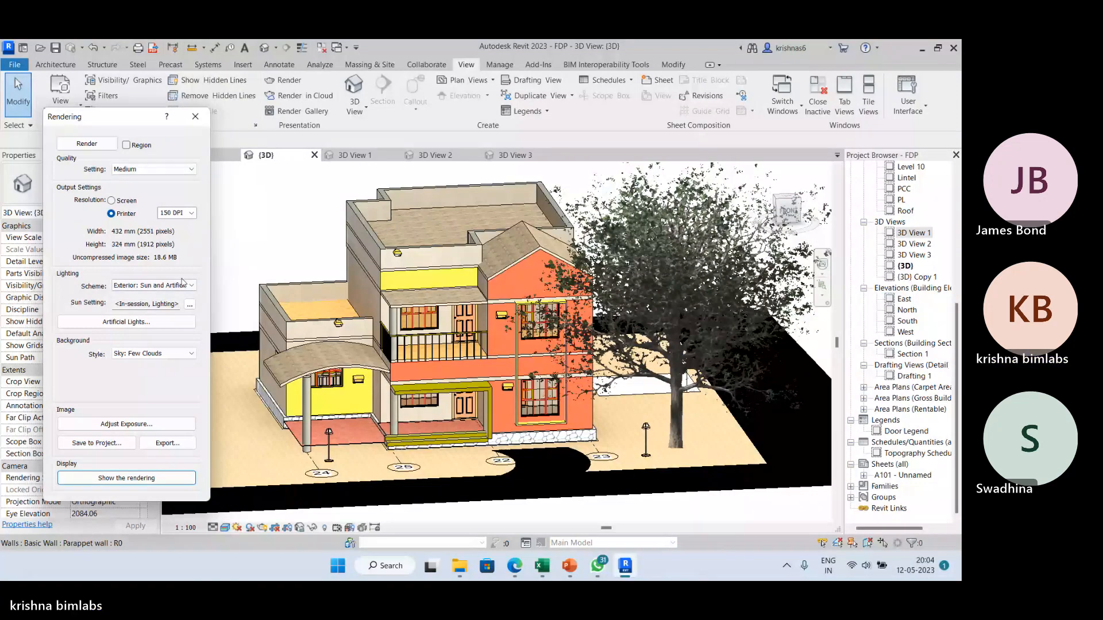
pyautogui.click(182, 284)
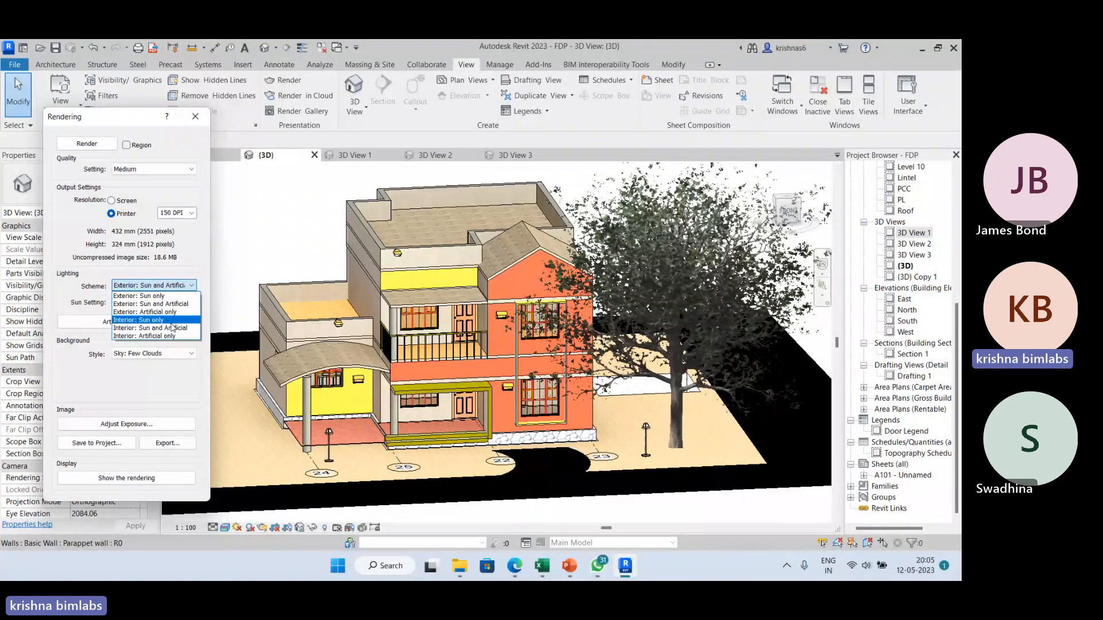
pyautogui.click(175, 312)
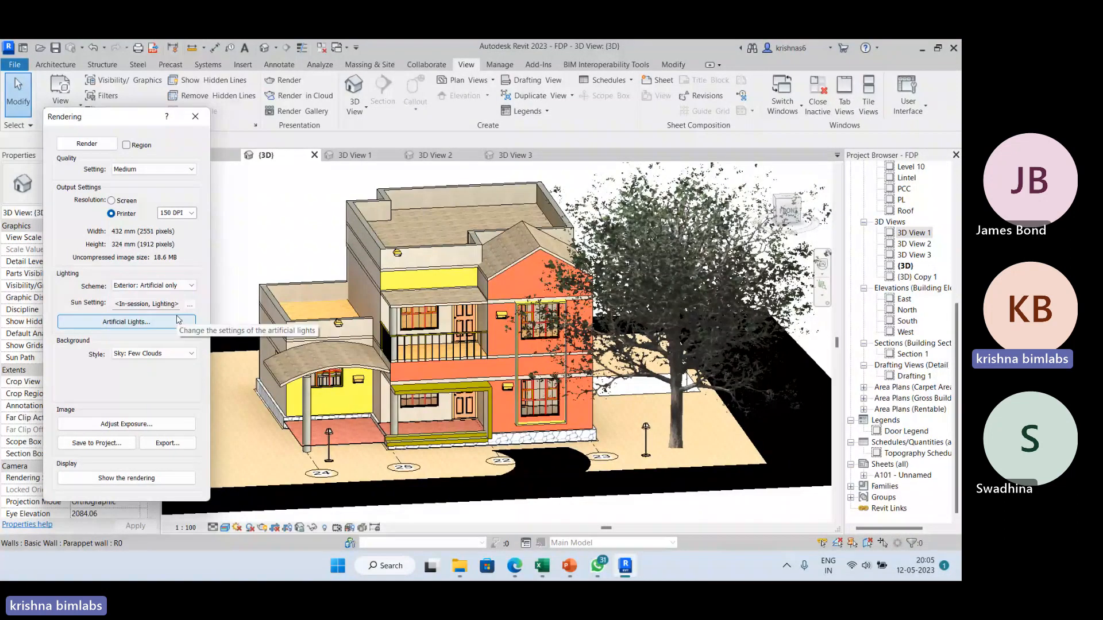
pyautogui.click(176, 354)
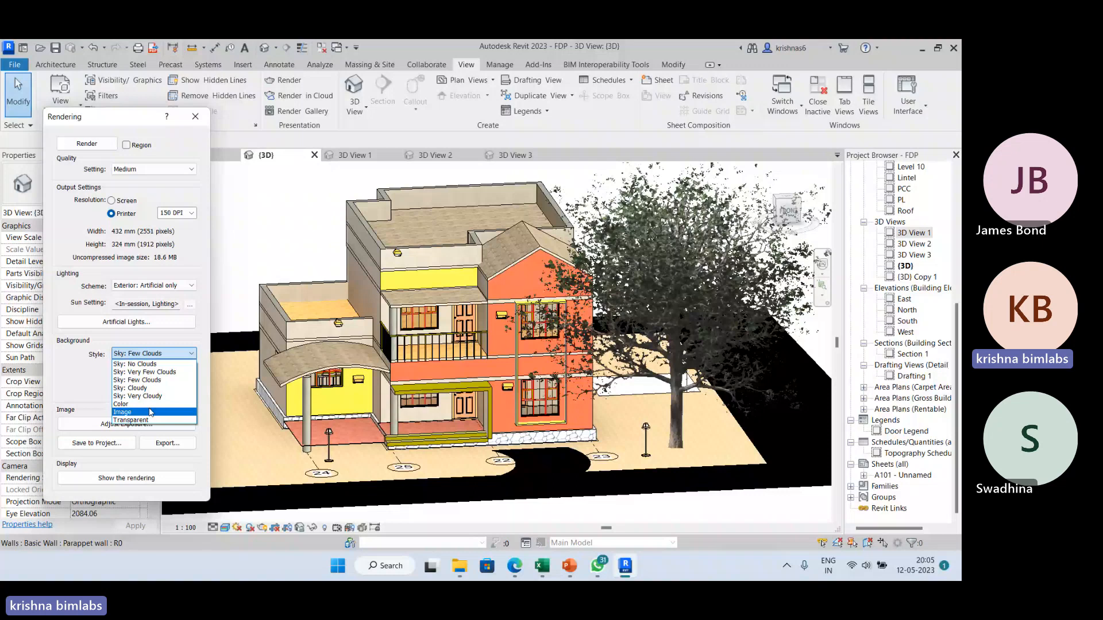
pyautogui.click(143, 226)
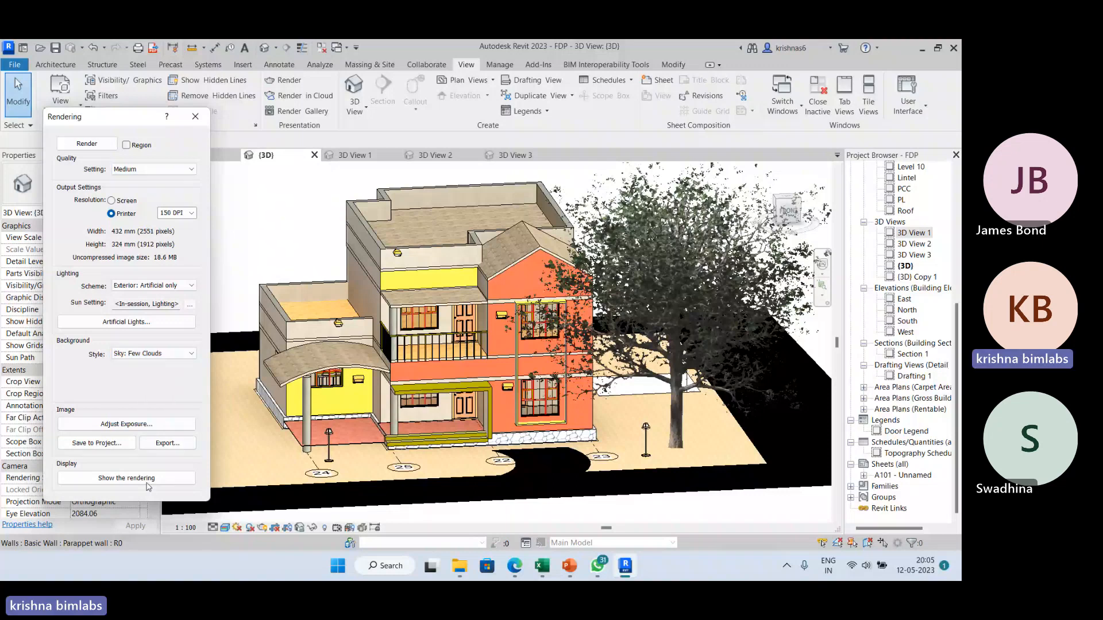
pyautogui.click(92, 145)
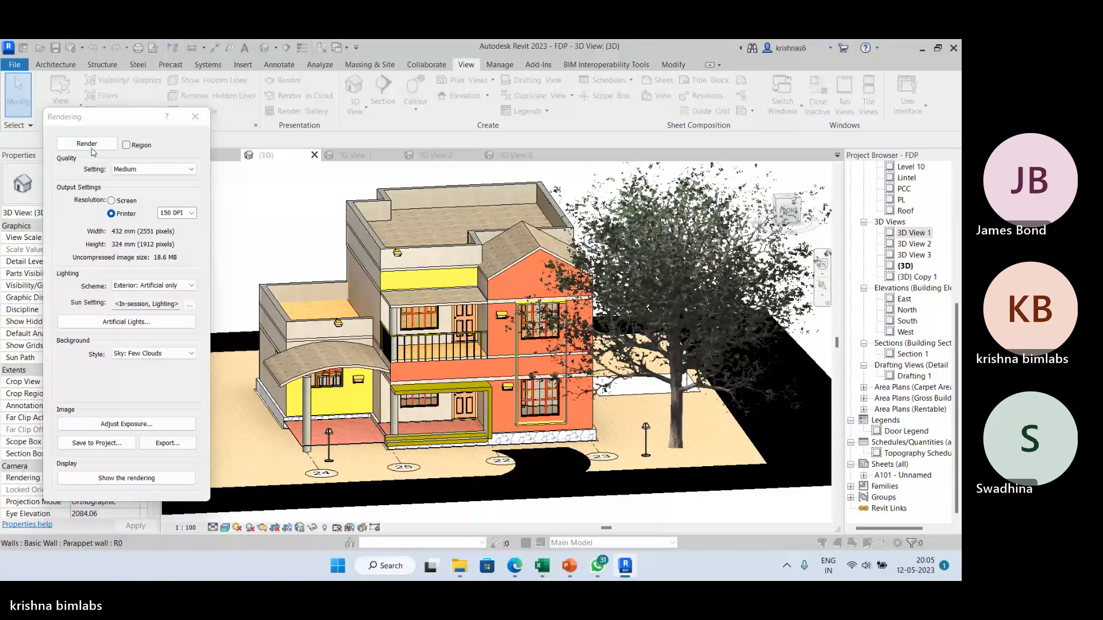
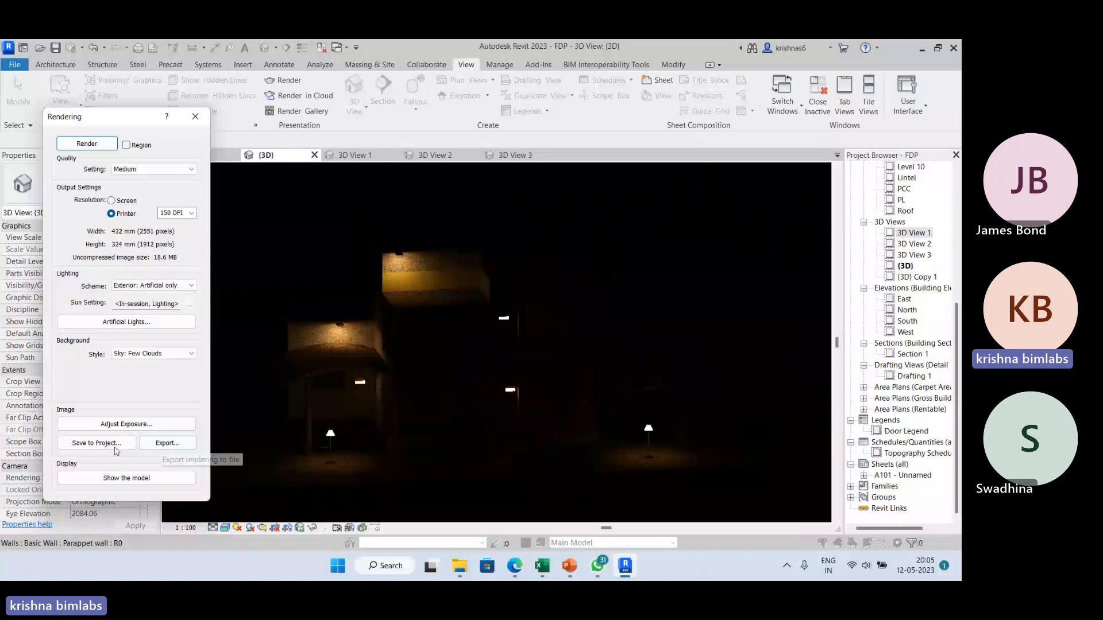
# Step: Save the night rendering to the project as RD and expand the Renderings branch to list it
pyautogui.click(96, 443)
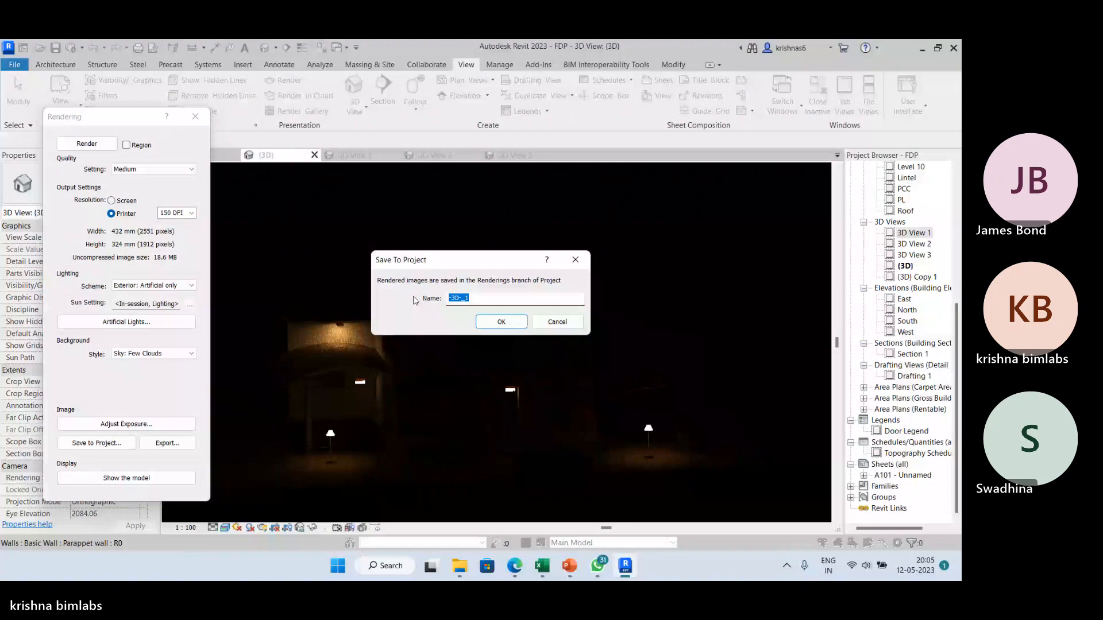
pyautogui.write('RD')
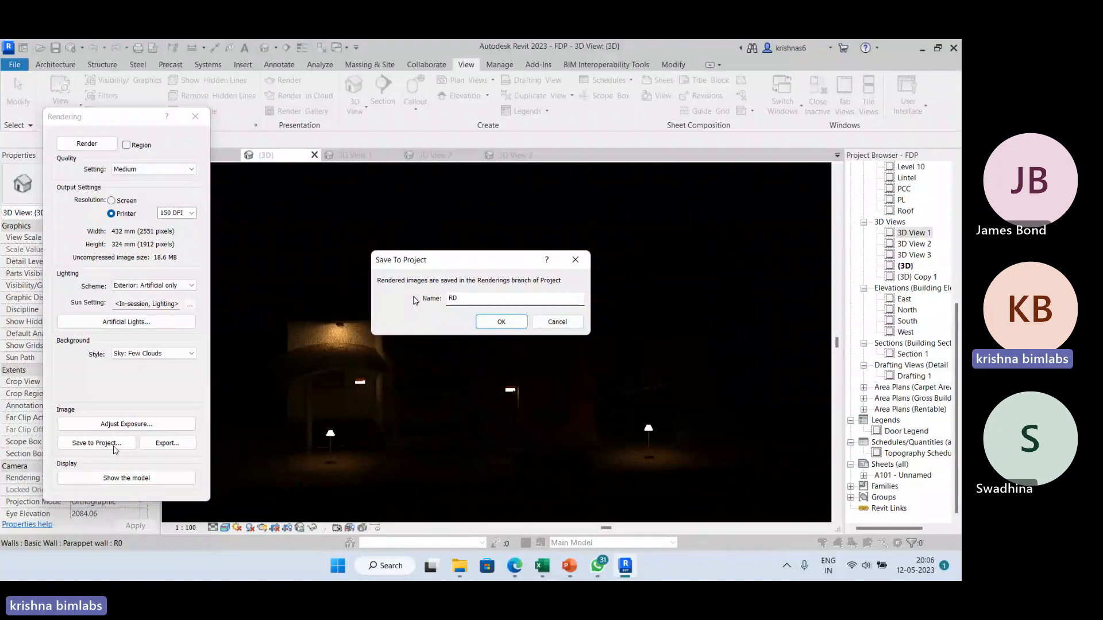
pyautogui.press('Return')
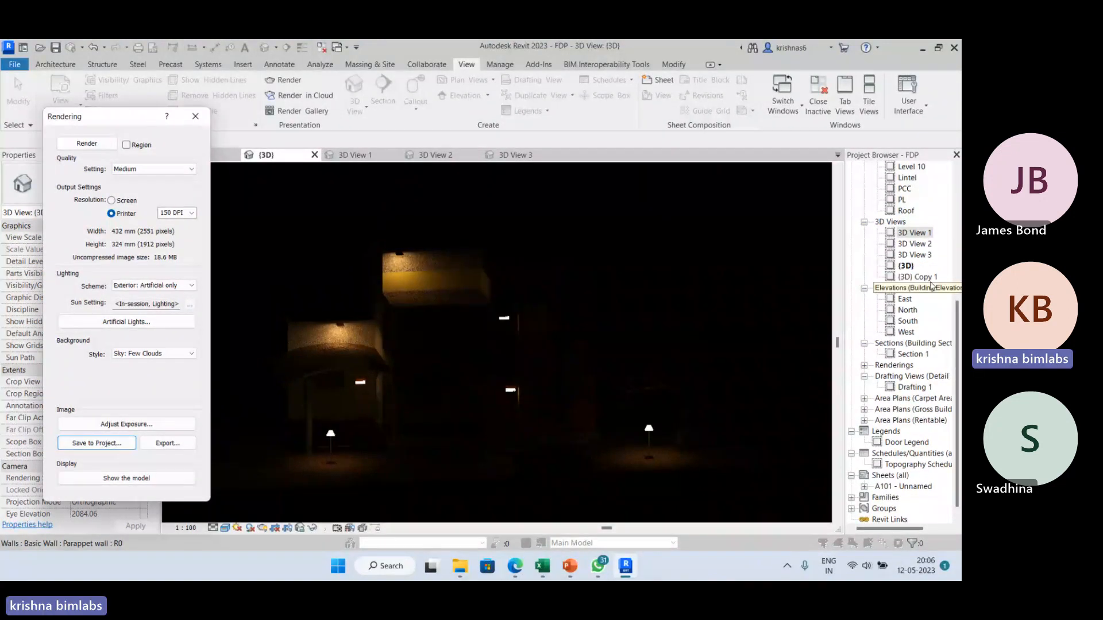
pyautogui.click(863, 365)
pyautogui.scroll(-3, 445, 344)
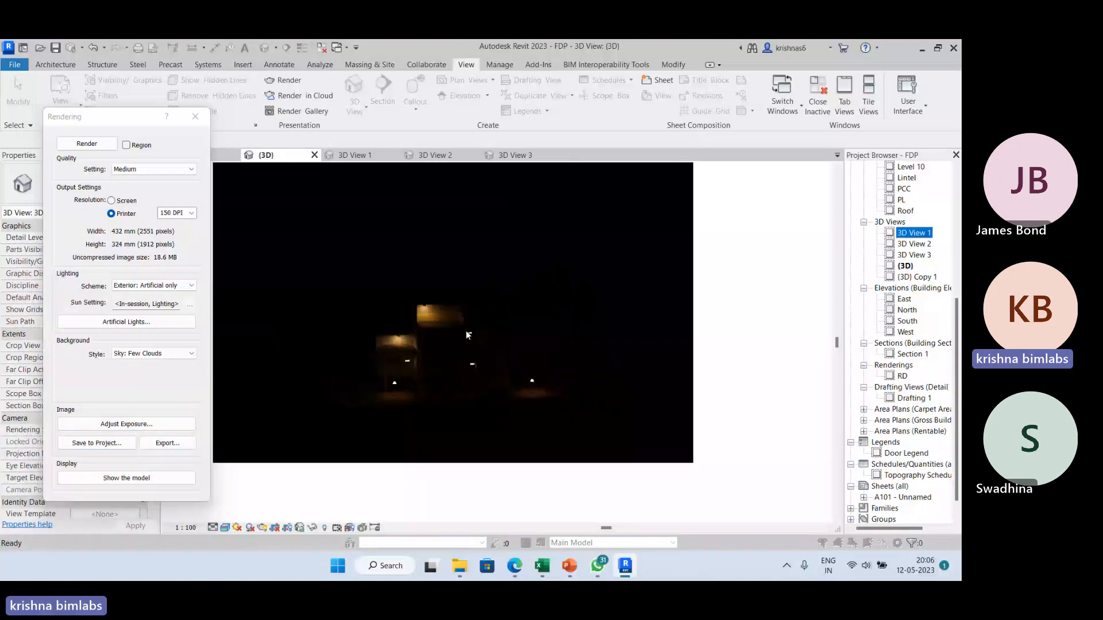
pyautogui.scroll(2, 468, 331)
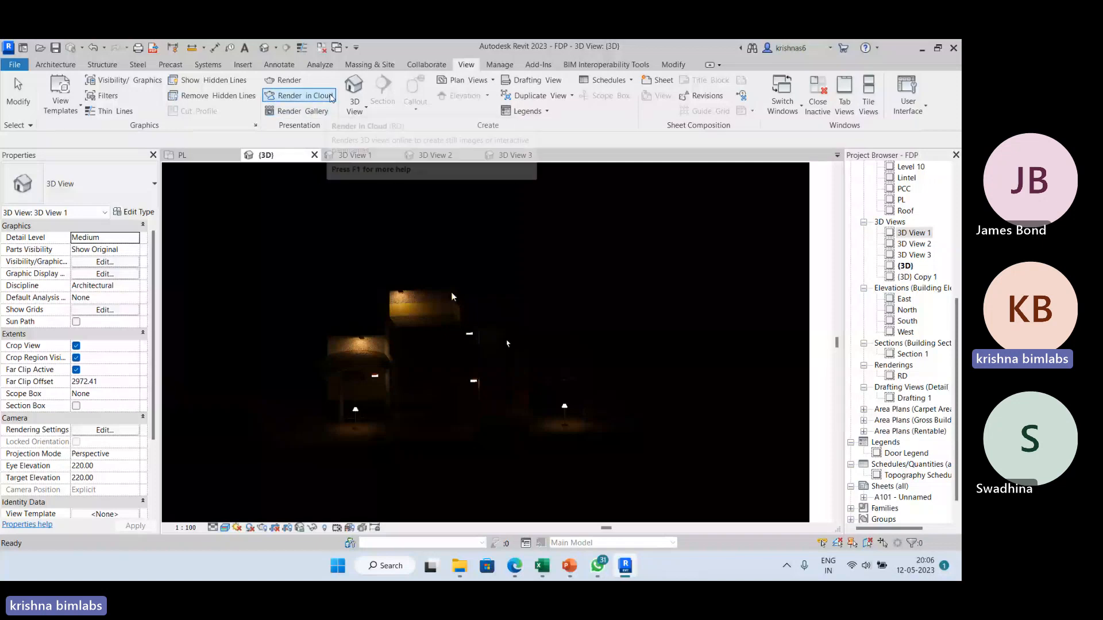
# Step: Start a cloud rendering of the {3D} view as a still image with Standard quality, Medium (1 Mega Pixel) size and Advanced exposure
pyautogui.click(324, 96)
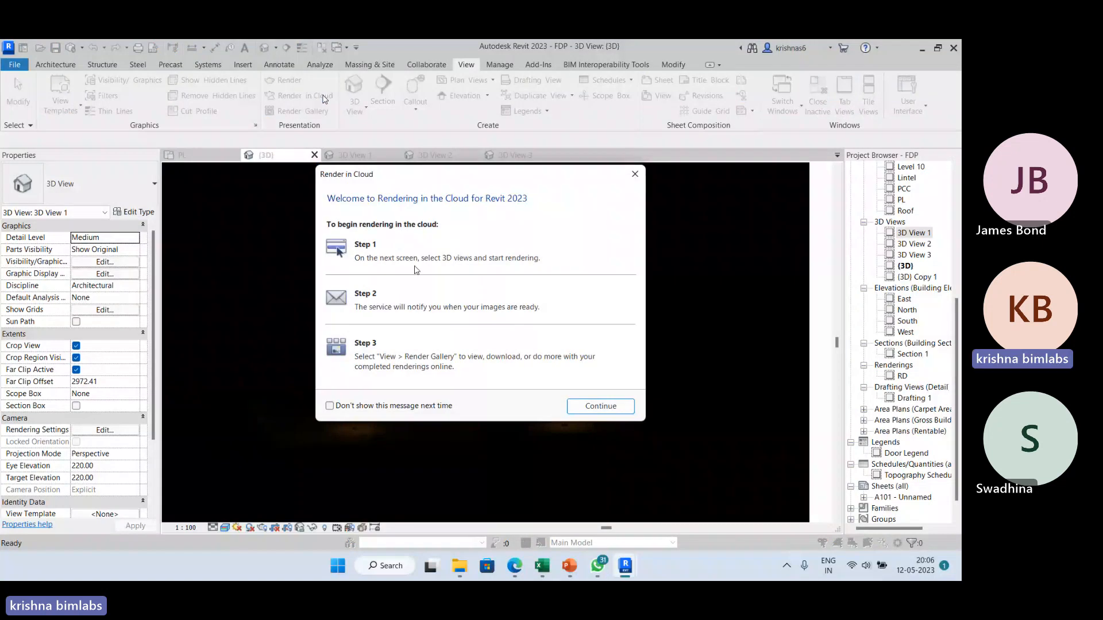
pyautogui.click(595, 408)
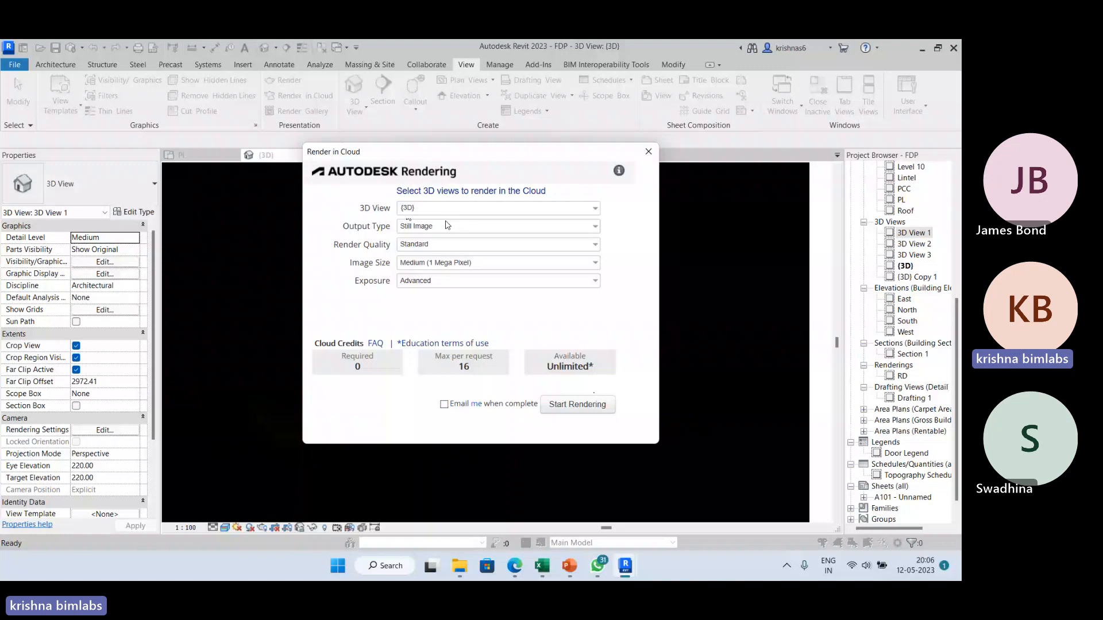
pyautogui.click(586, 406)
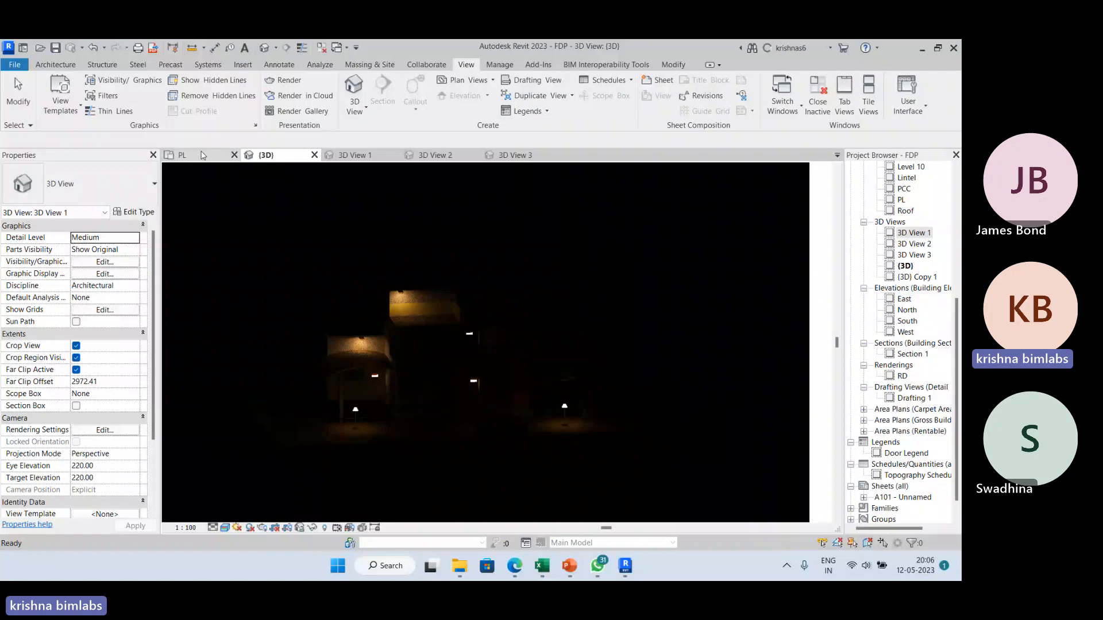
# Step: Start a perspective walkthrough in the PL floor plan, placing key frames from outside the front steps through door FD towards the staircase
pyautogui.click(202, 155)
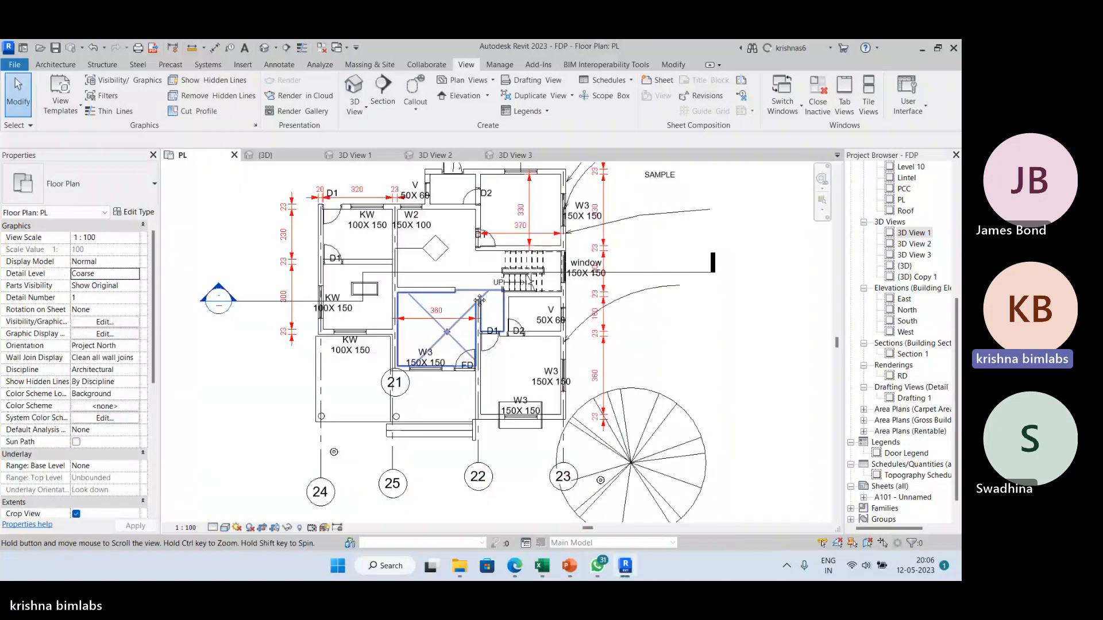
pyautogui.scroll(1, 411, 280)
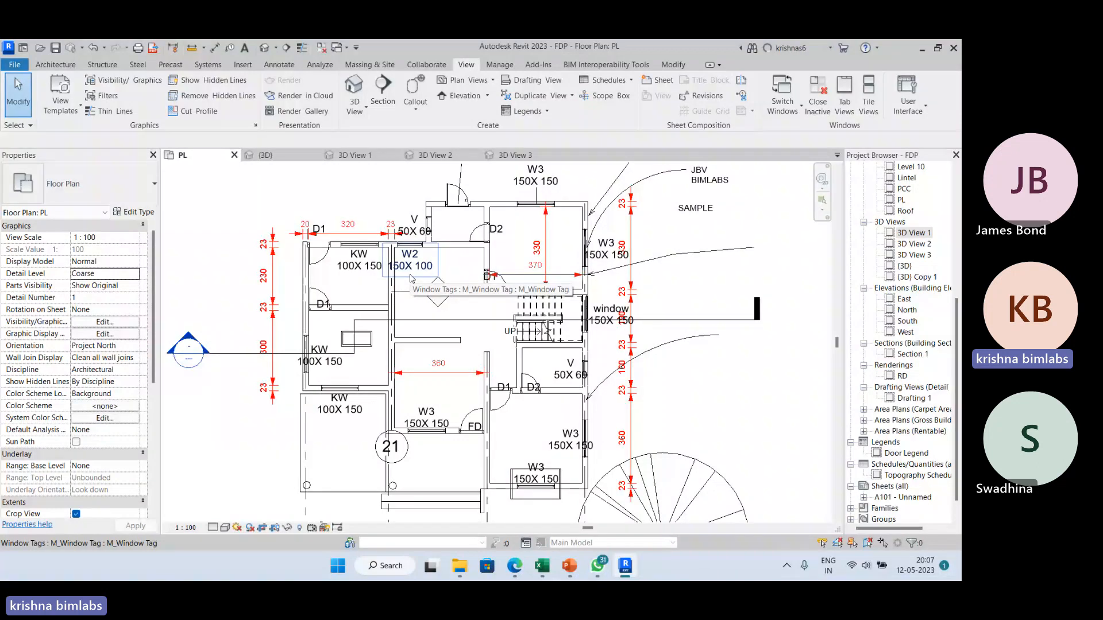
pyautogui.click(367, 105)
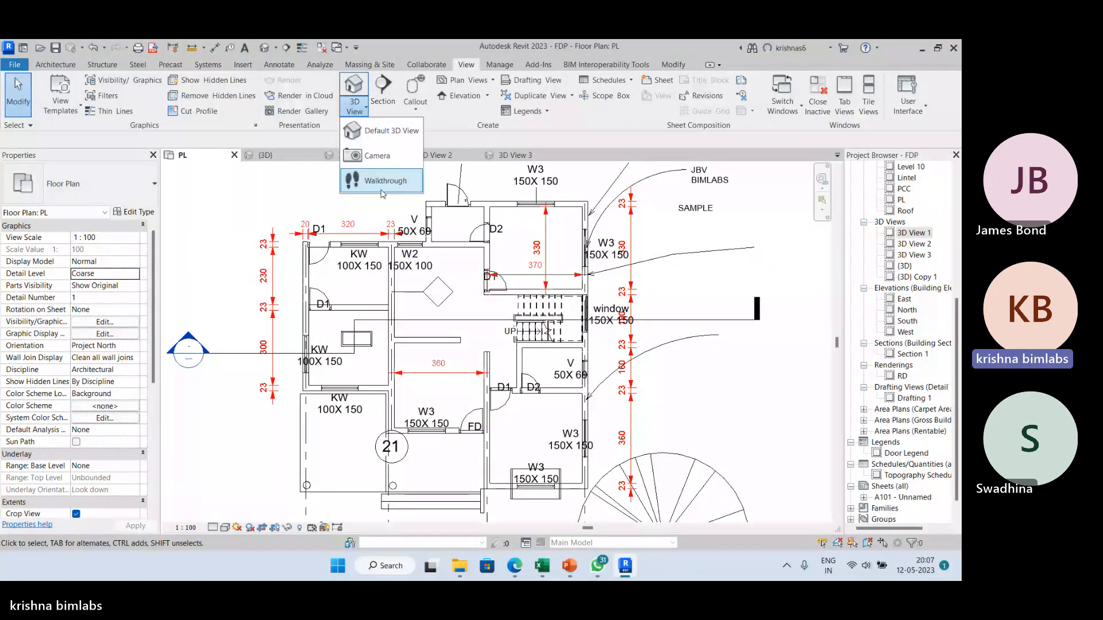
pyautogui.click(384, 181)
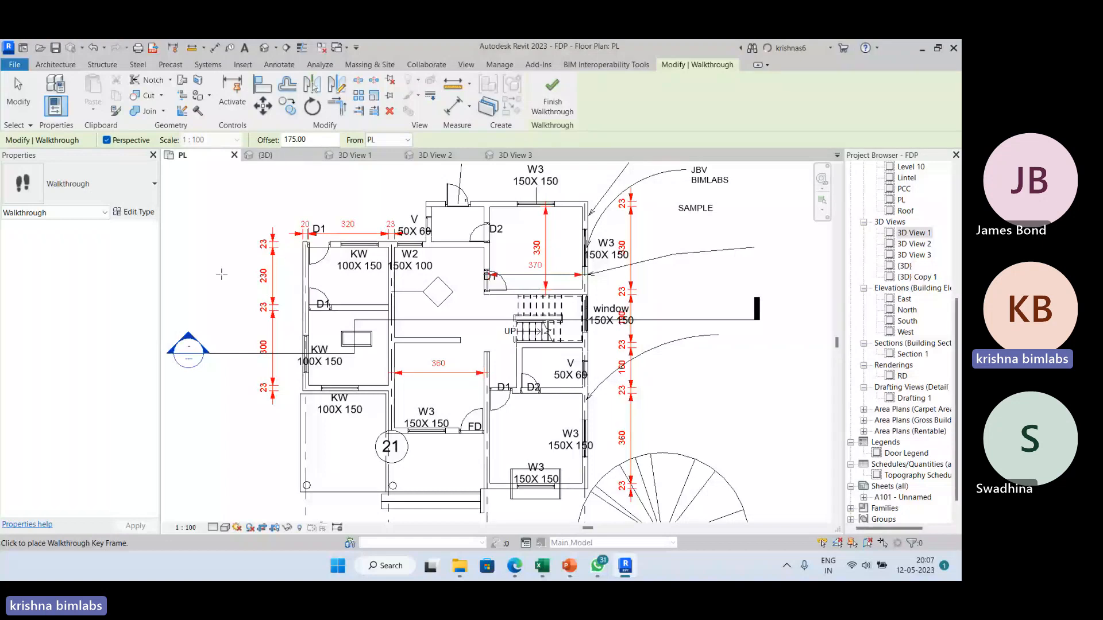
pyautogui.moveTo(478, 475); pyautogui.dragTo(449, 401, button='middle')
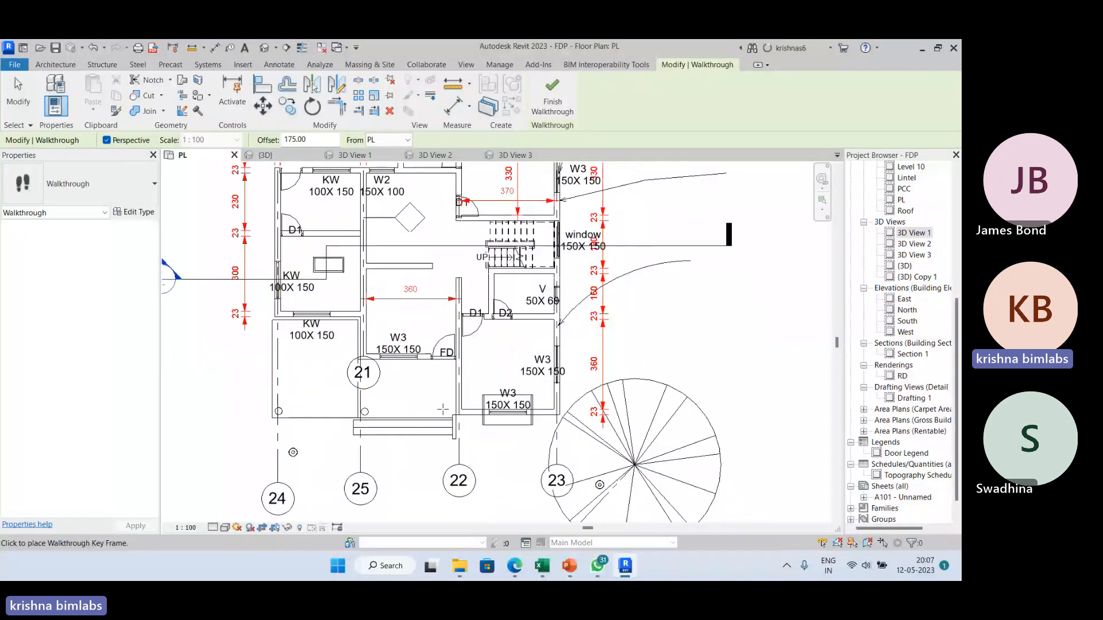
pyautogui.click(401, 468)
pyautogui.click(443, 340)
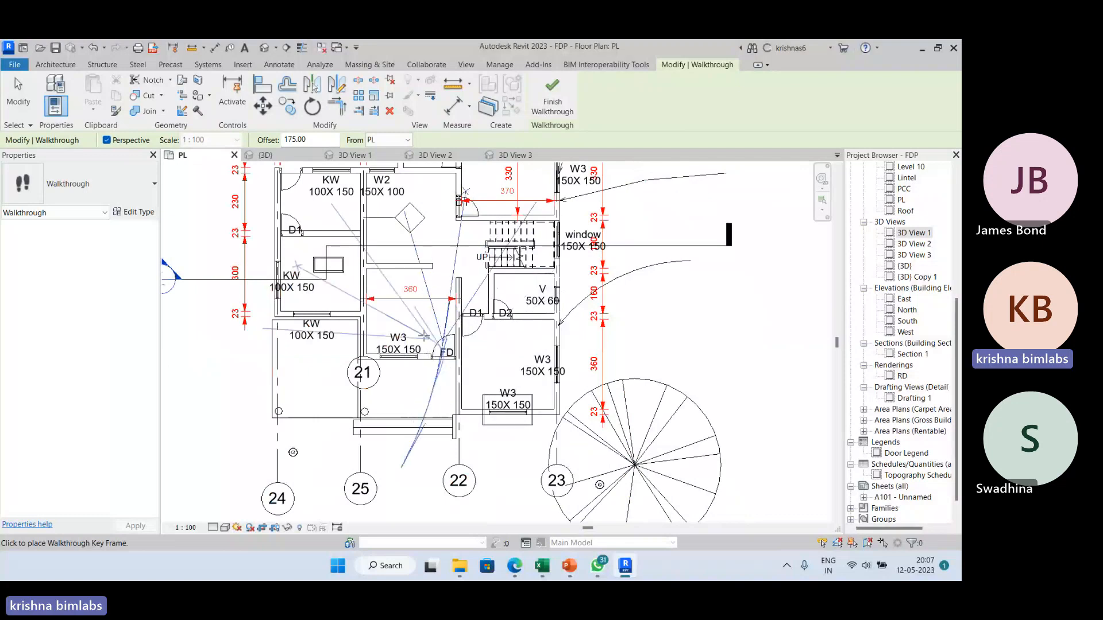
pyautogui.click(400, 315)
pyautogui.click(450, 295)
pyautogui.click(462, 251)
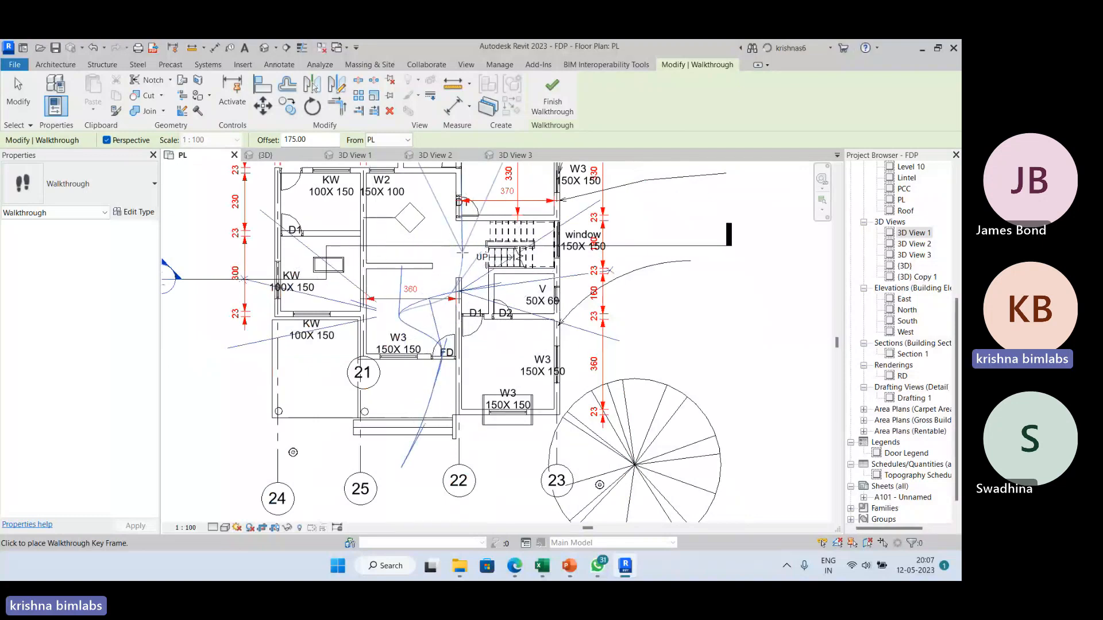
# Step: Continue the walkthrough path through the rear rooms, out the back door and around the house's KW-window side, and end it near grid 24
pyautogui.moveTo(419, 202); pyautogui.dragTo(428, 289, button='middle')
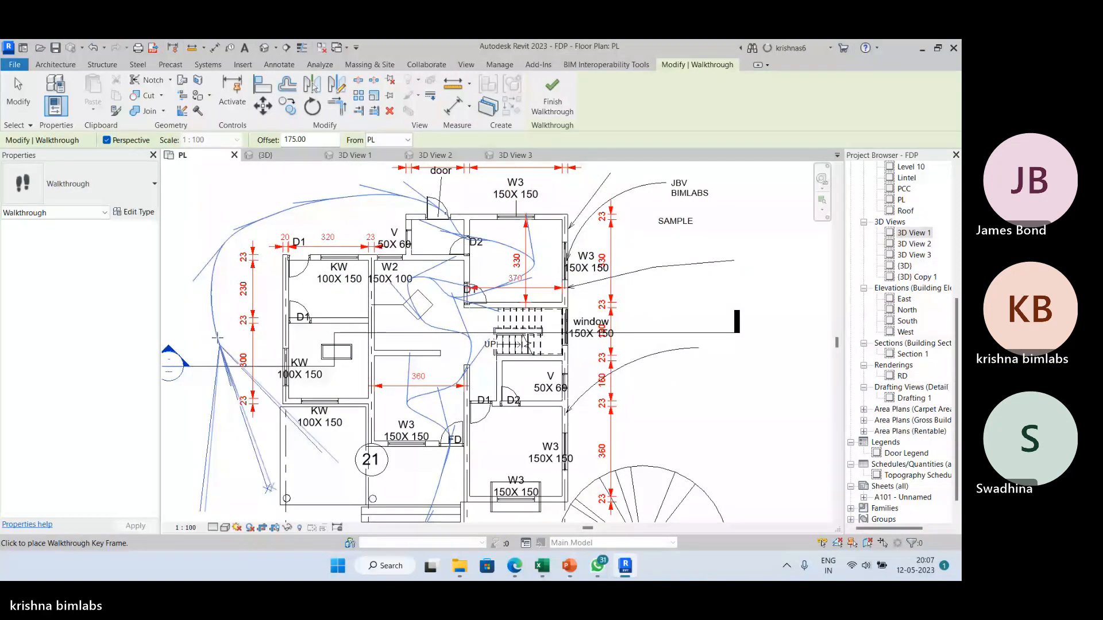
pyautogui.moveTo(230, 432); pyautogui.dragTo(216, 365, button='middle')
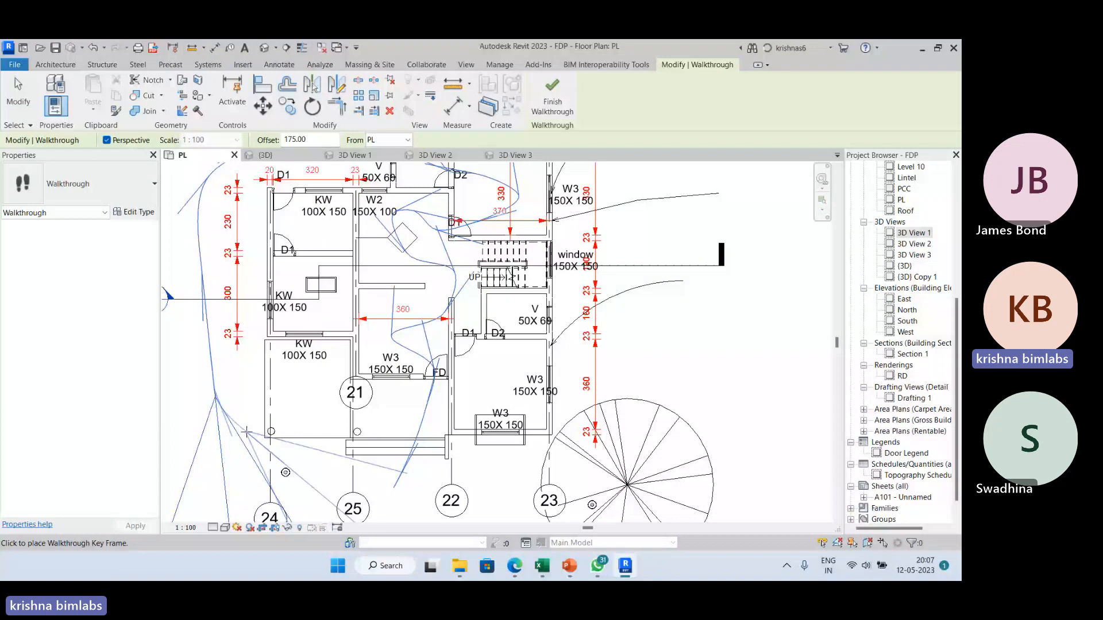
pyautogui.press('Escape')
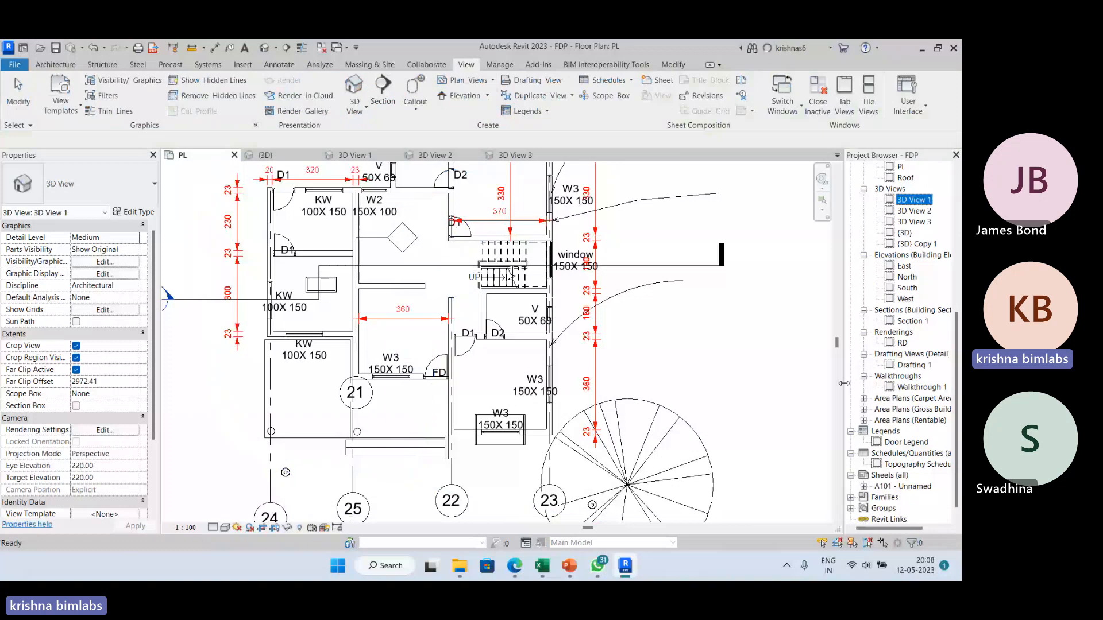
# Step: Widen the project browser, open the Walkthrough 1 view and select its crop boundary to edit the walkthrough
pyautogui.moveTo(844, 383); pyautogui.dragTo(781, 384)
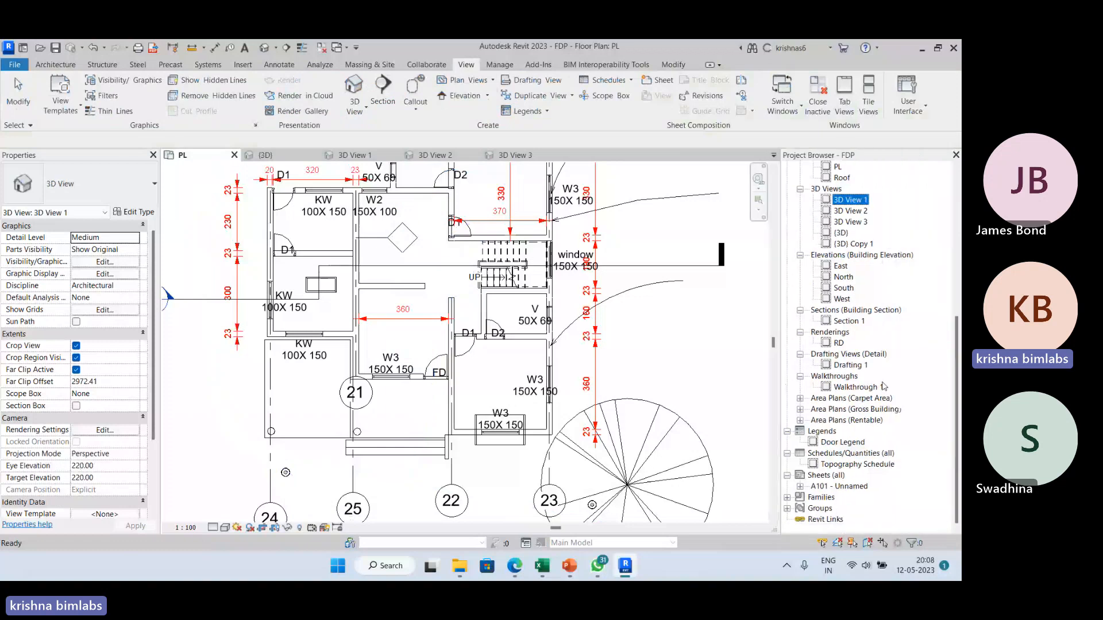
pyautogui.doubleClick(854, 388)
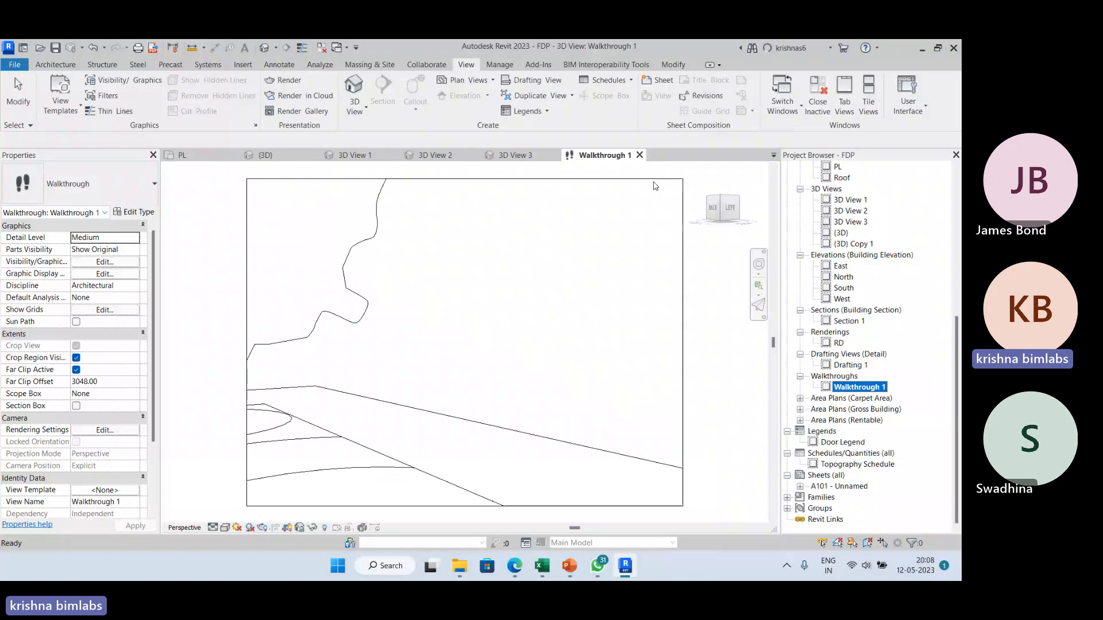
pyautogui.click(671, 64)
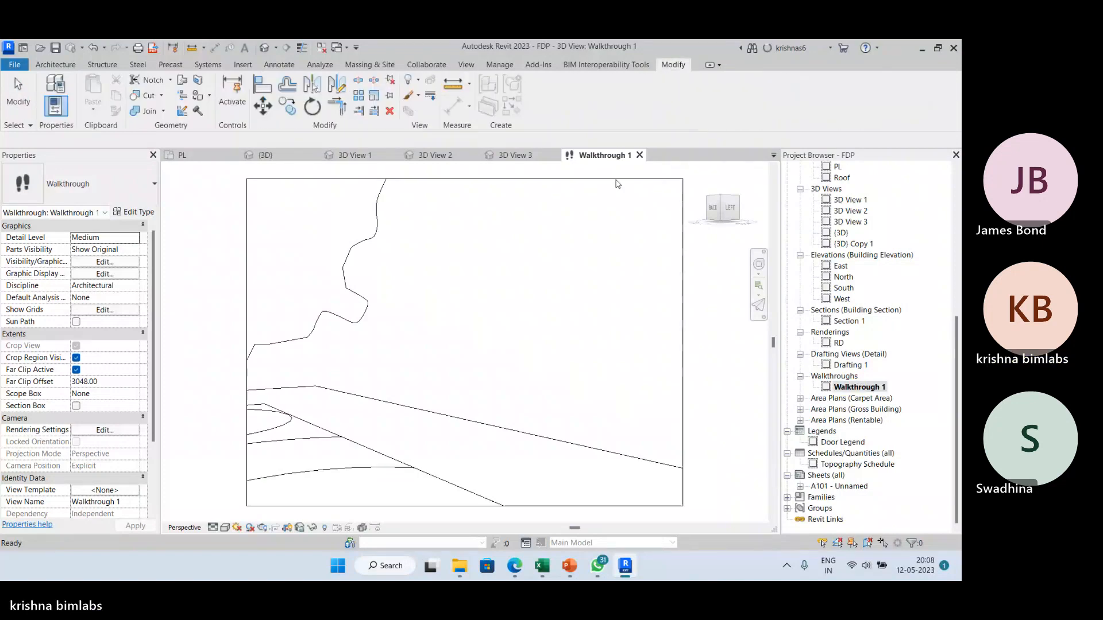
pyautogui.click(616, 180)
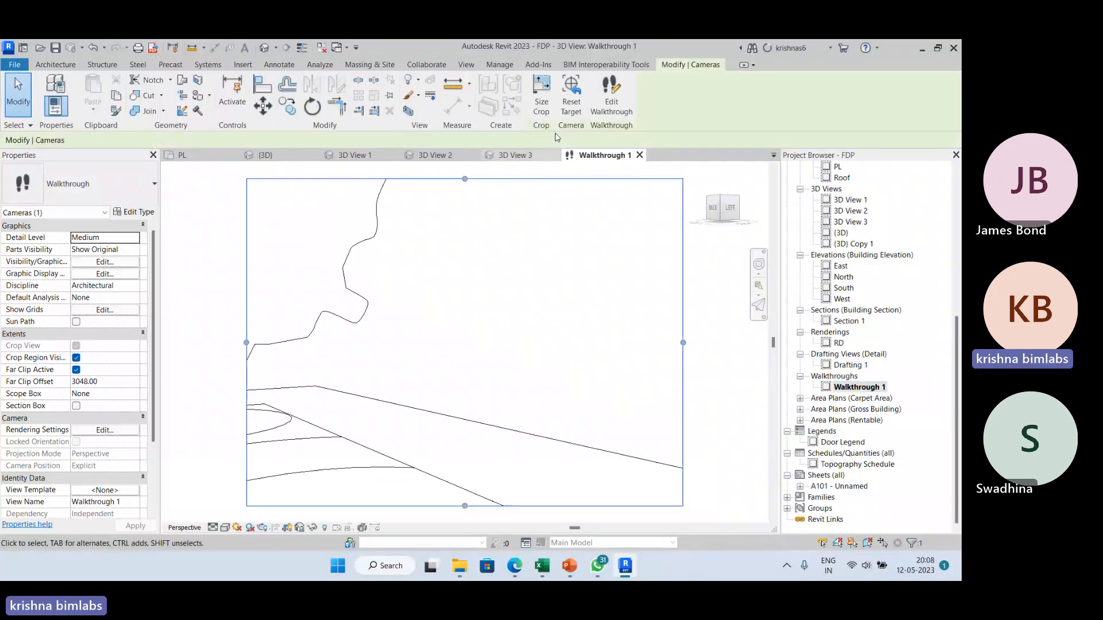
pyautogui.click(610, 101)
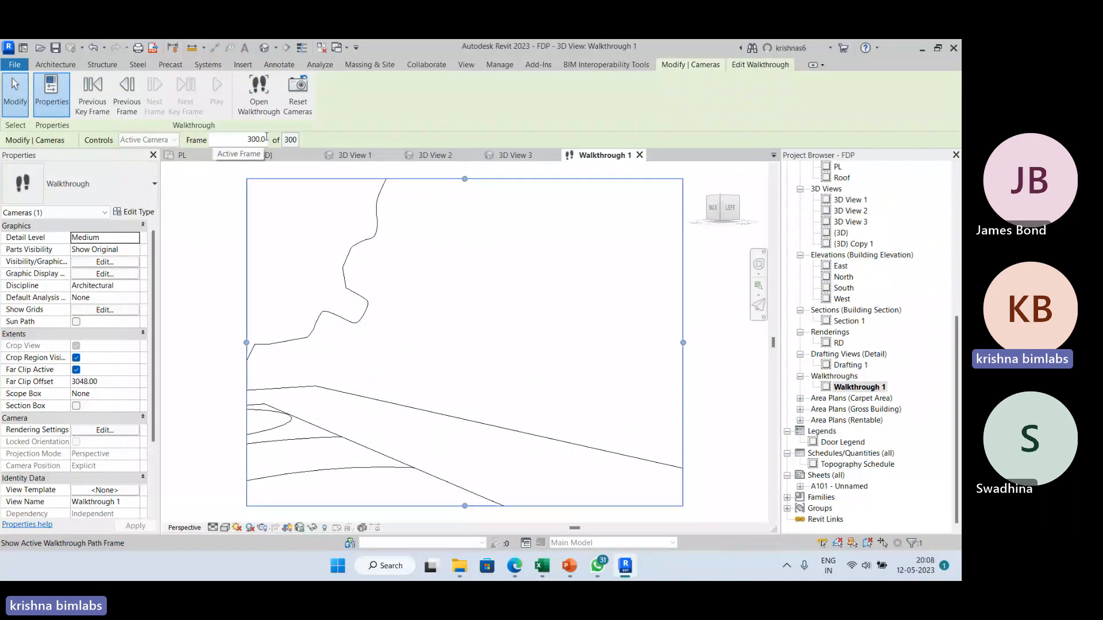
# Step: Set the active frame of the walkthrough to 1
pyautogui.click(266, 138)
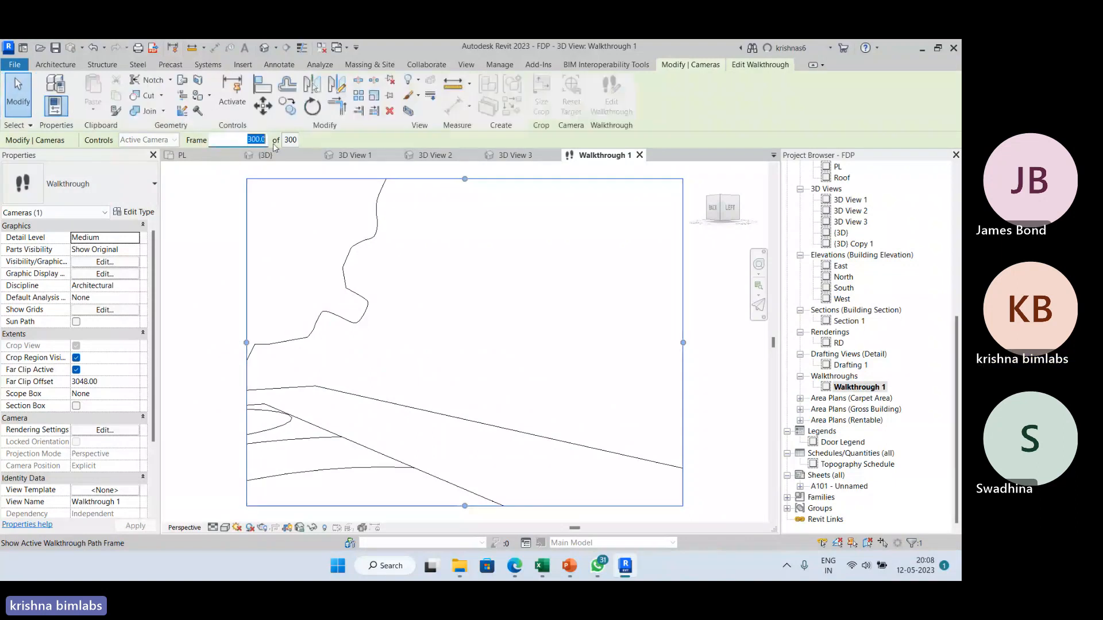
pyautogui.write('1')
pyautogui.press('Return')
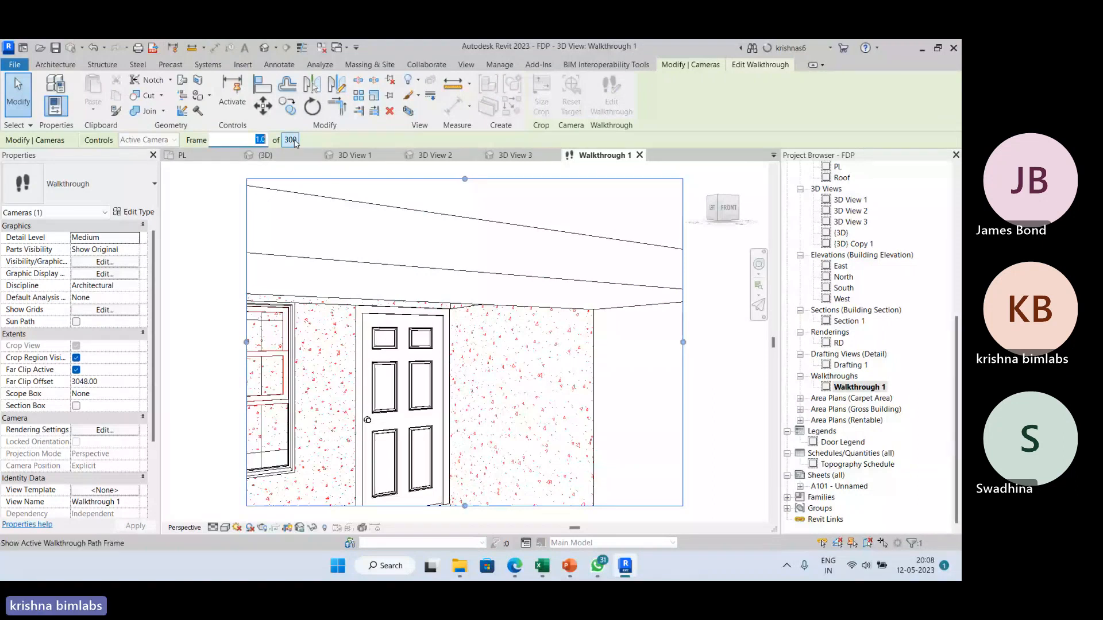
pyautogui.click(215, 181)
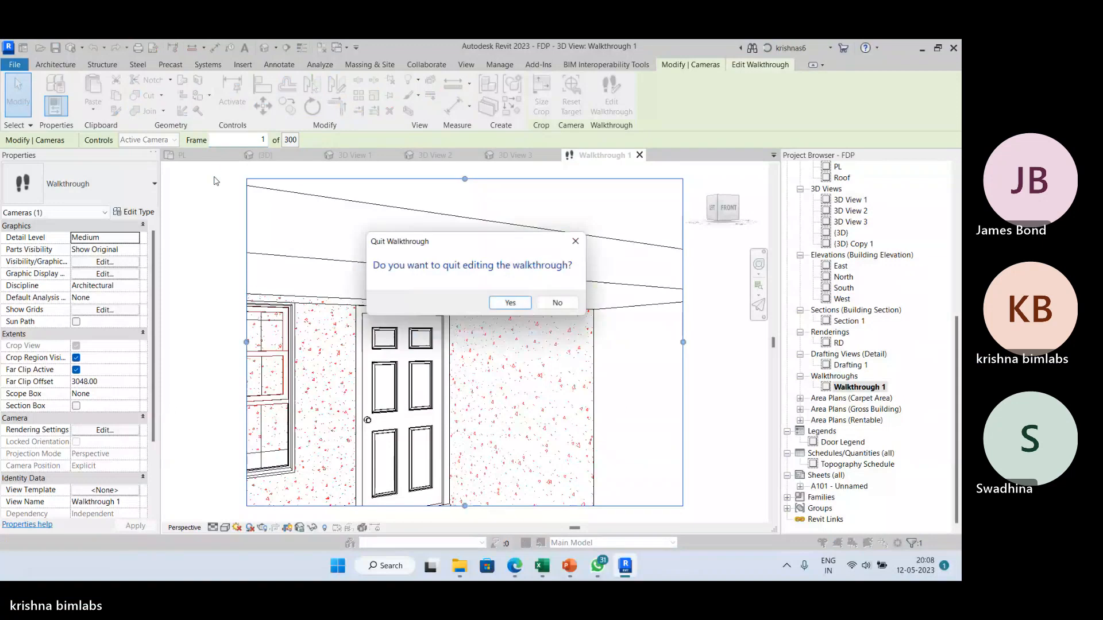
# Step: Decline quitting the walkthrough edit and review the walkthrough's frame count, speed and key frame settings
pyautogui.click(546, 303)
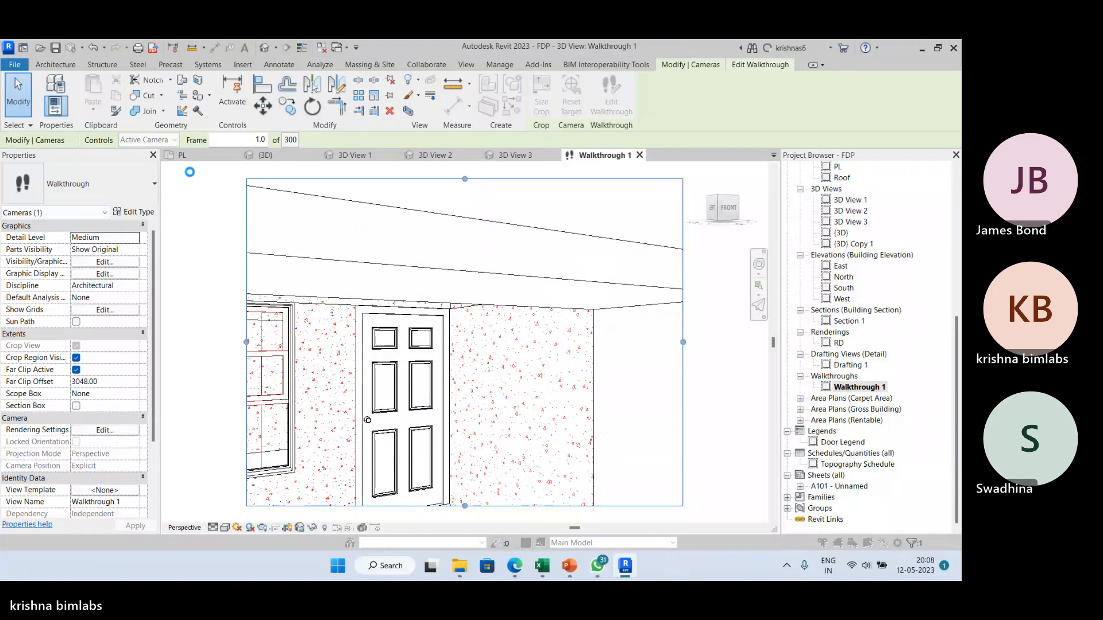
pyautogui.click(191, 175)
pyautogui.click(572, 307)
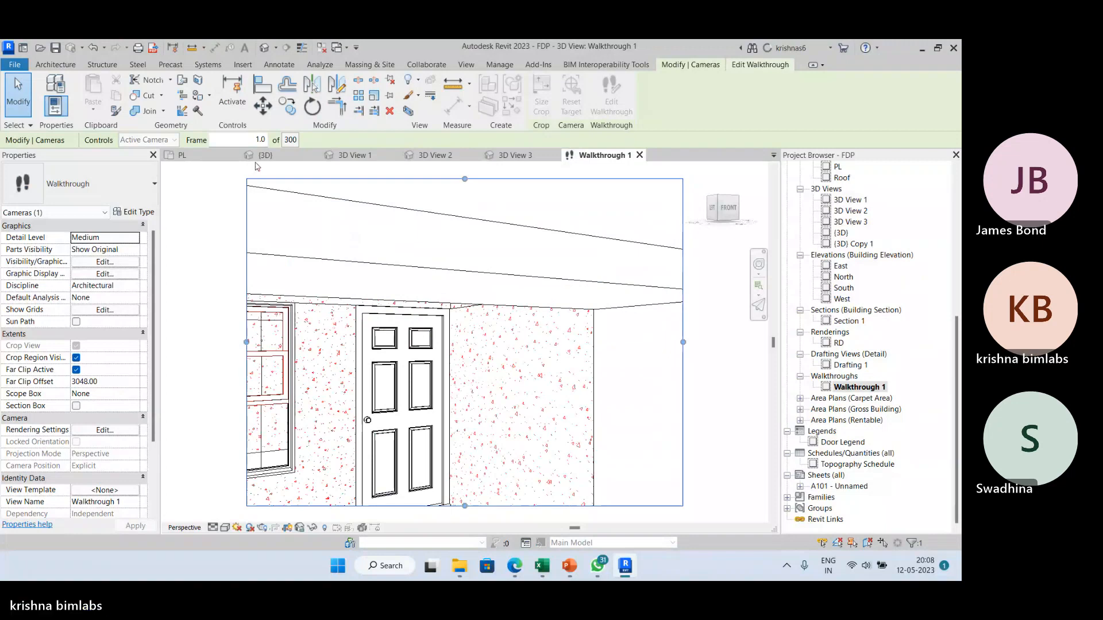
pyautogui.click(287, 142)
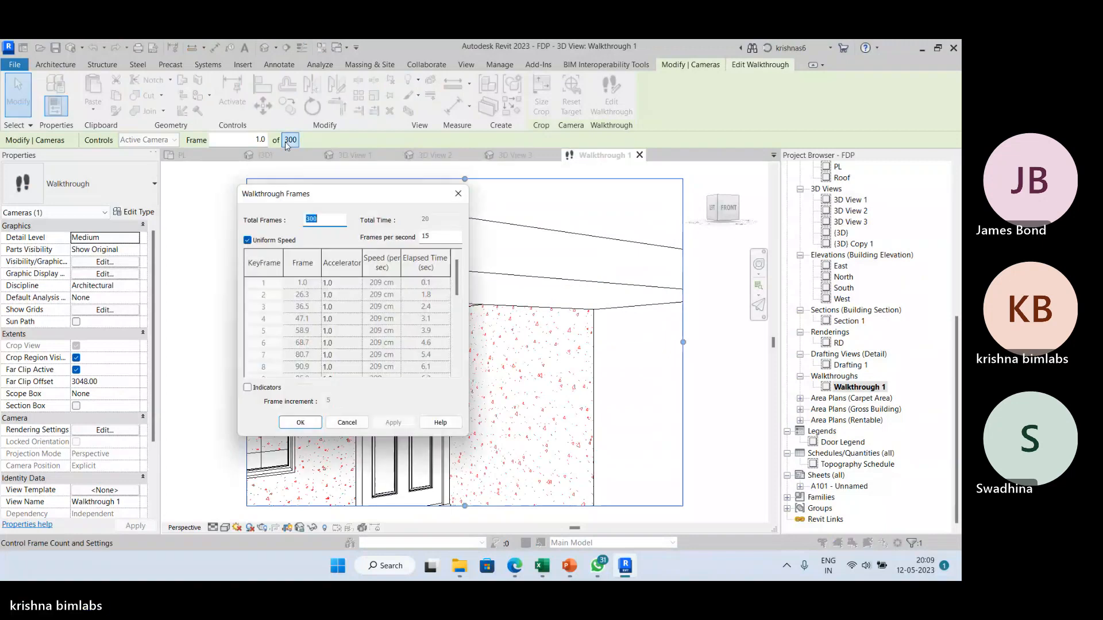
pyautogui.scroll(5, 317, 313)
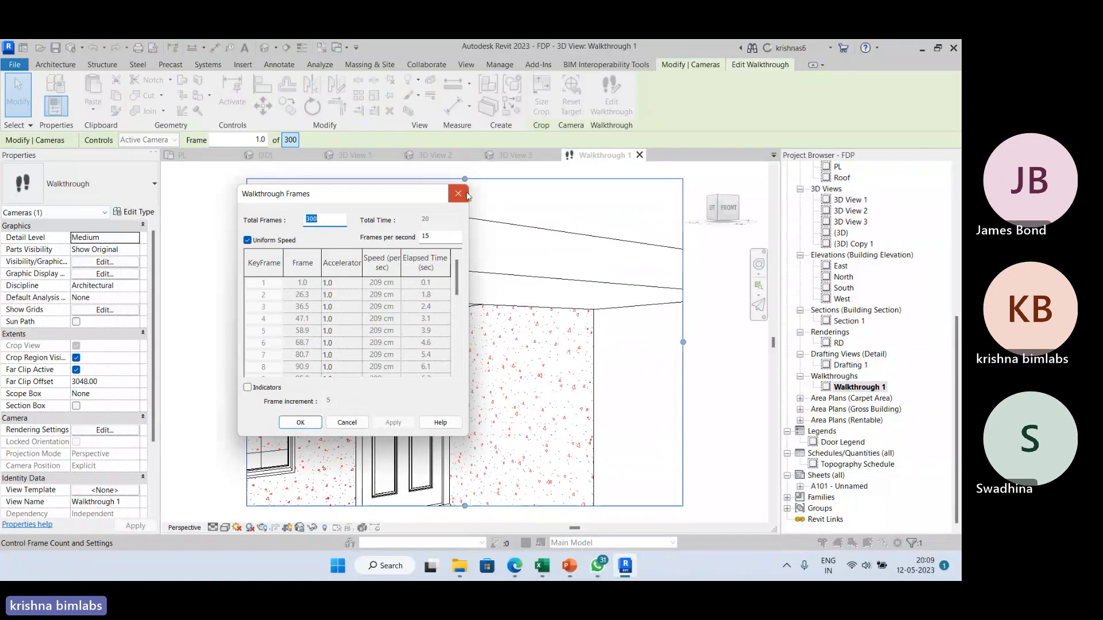
pyautogui.click(458, 194)
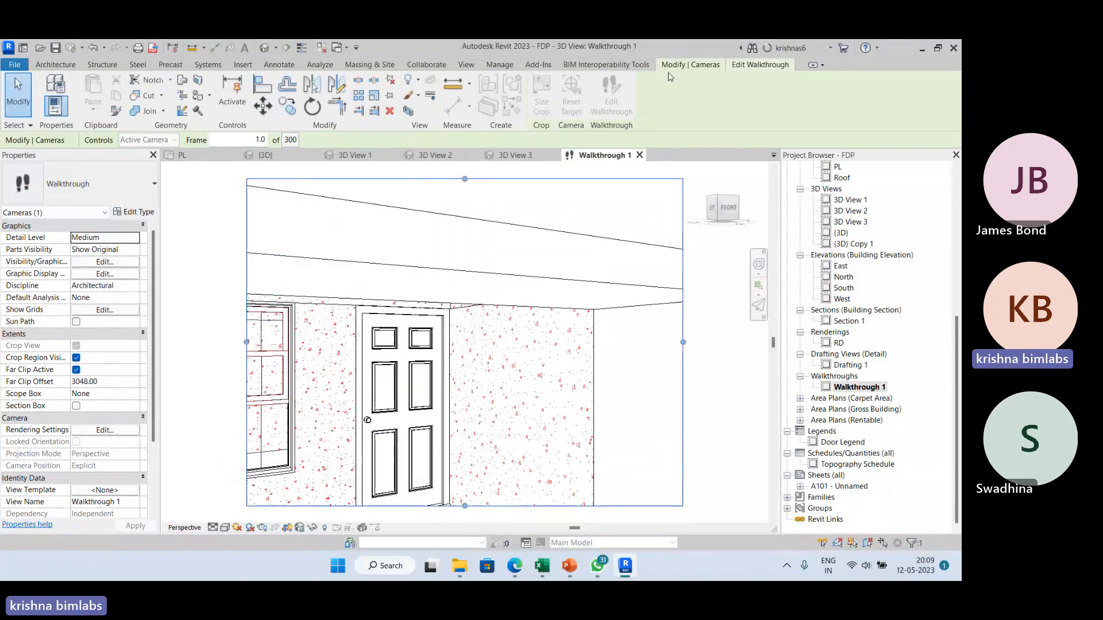
# Step: Play the walkthrough from frame 1 in its current style, and replay it in the Realistic visual style
pyautogui.click(773, 65)
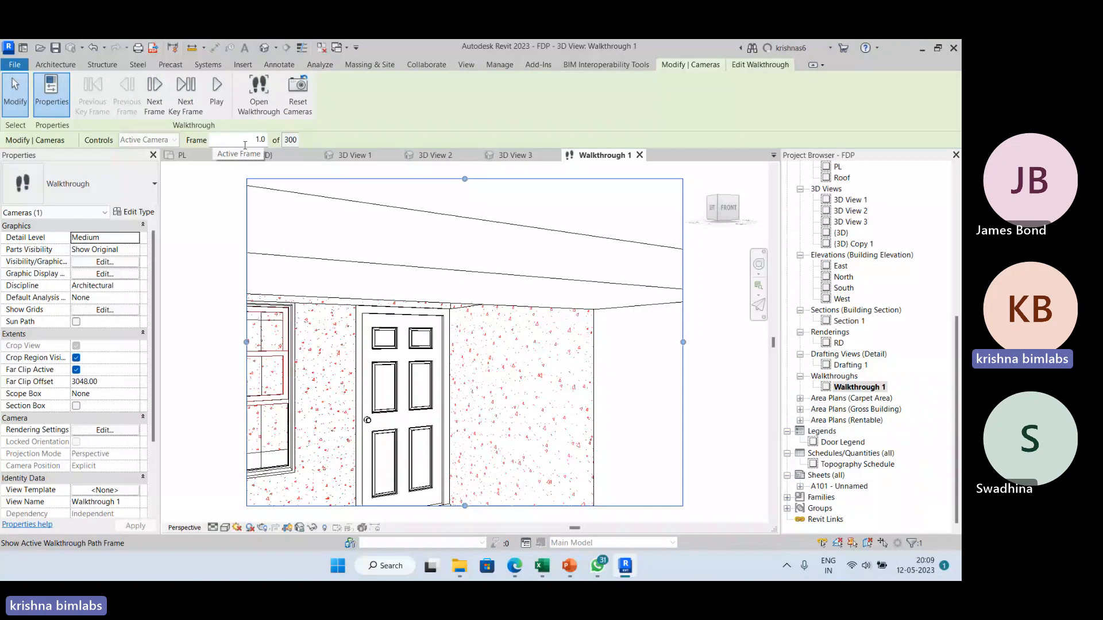
pyautogui.click(216, 95)
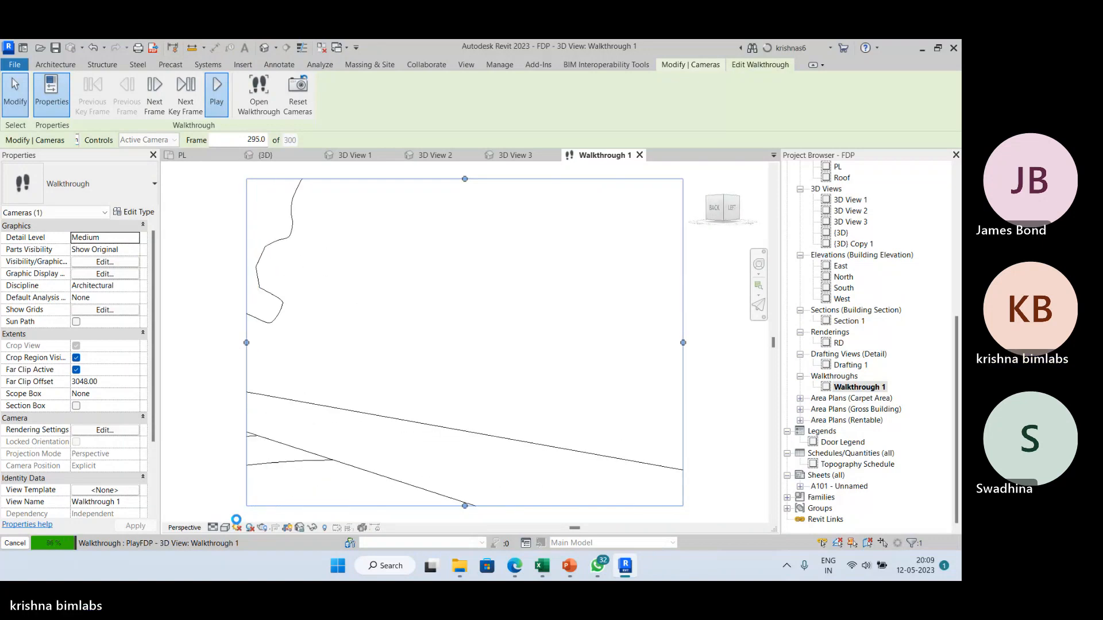
pyautogui.click(236, 527)
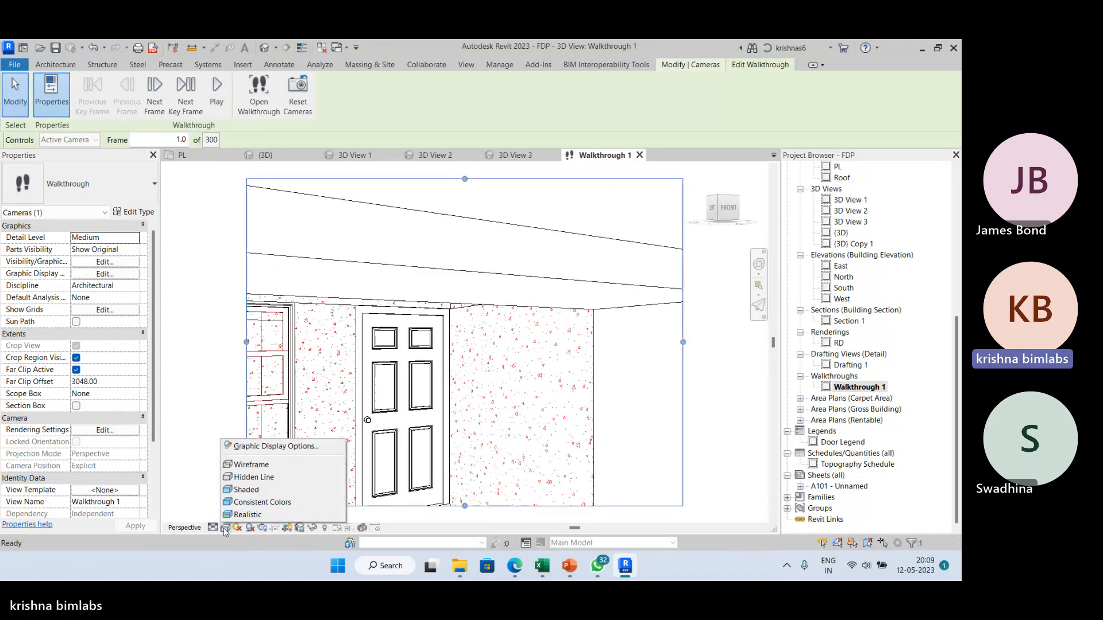
pyautogui.click(244, 514)
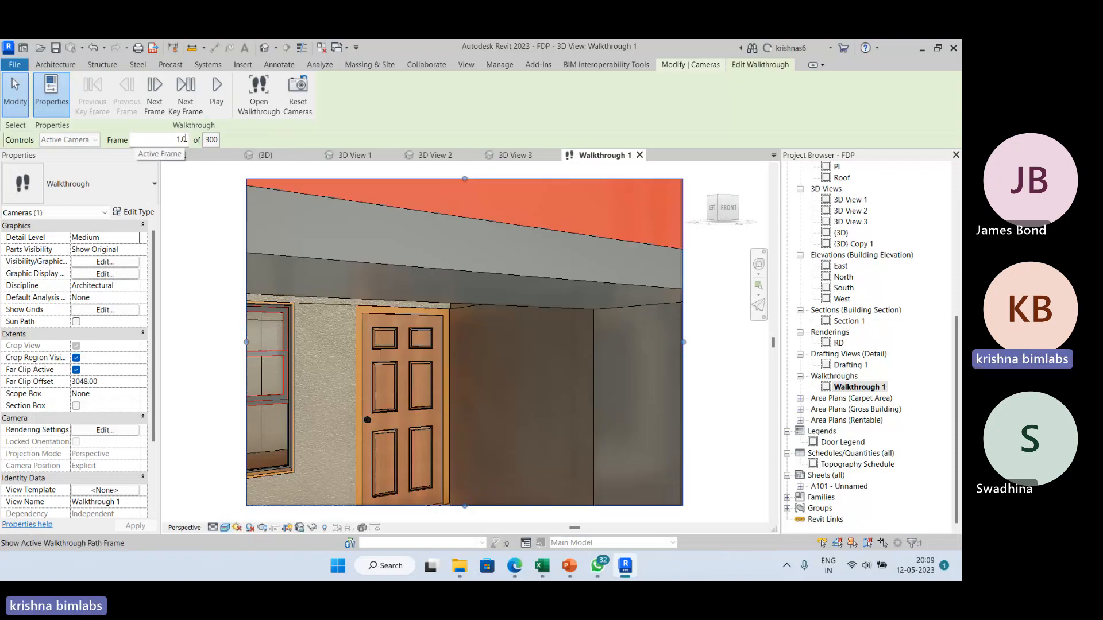
pyautogui.click(216, 91)
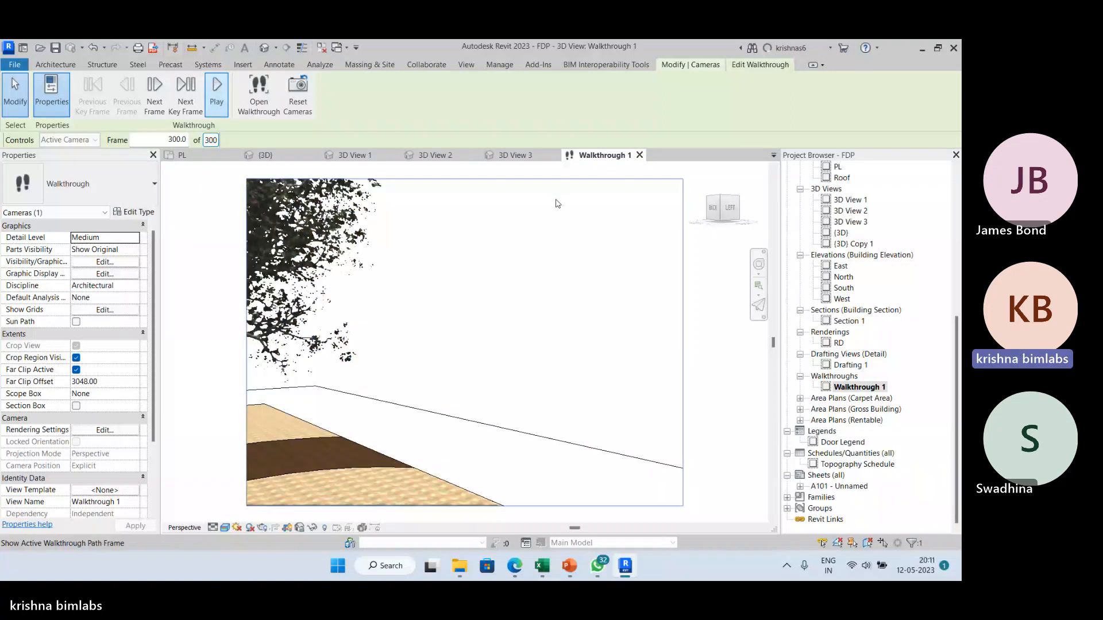
# Step: Close the Walkthrough 1 view and open the completed online render of the (3D) view in the browser
pyautogui.click(639, 155)
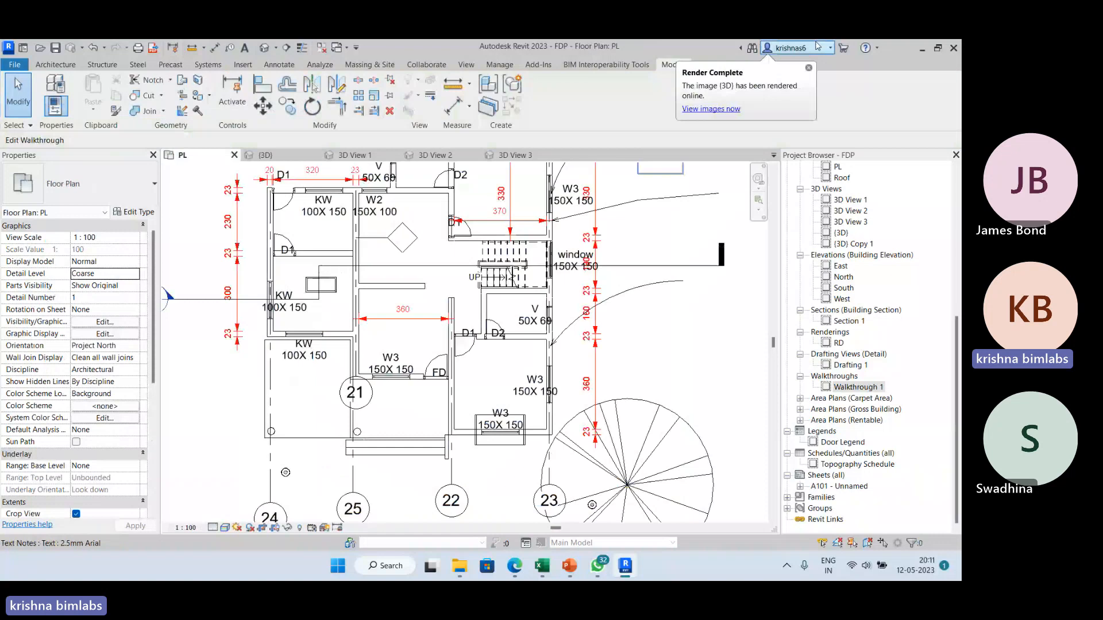
pyautogui.click(725, 109)
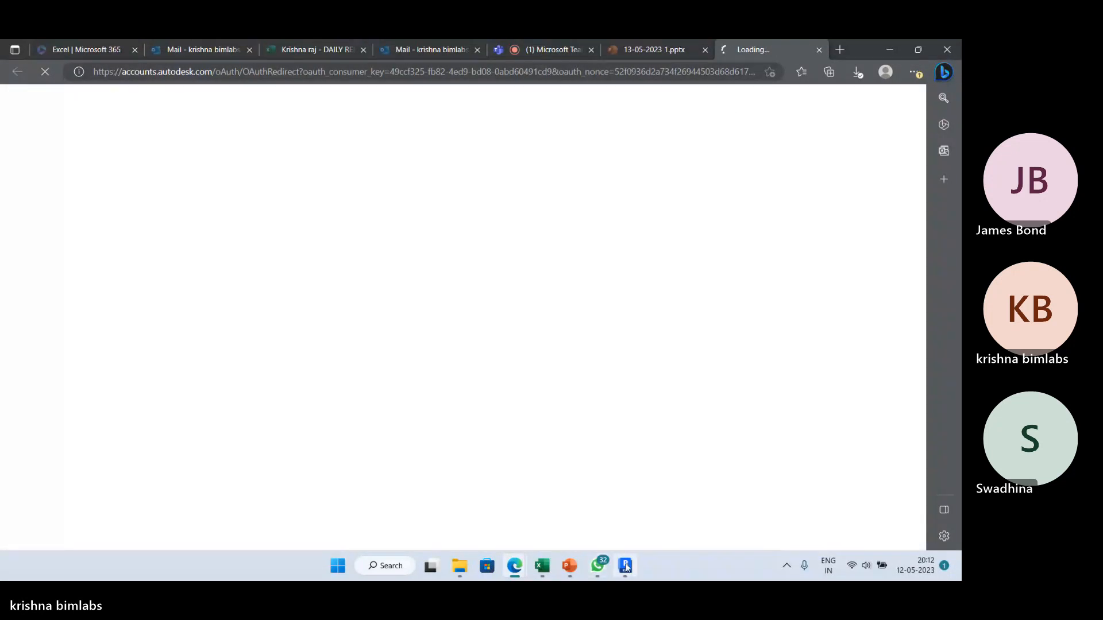
# Step: Switch back to Revit and clear the walkthrough selection in the PL floor plan
pyautogui.moveTo(632, 568)
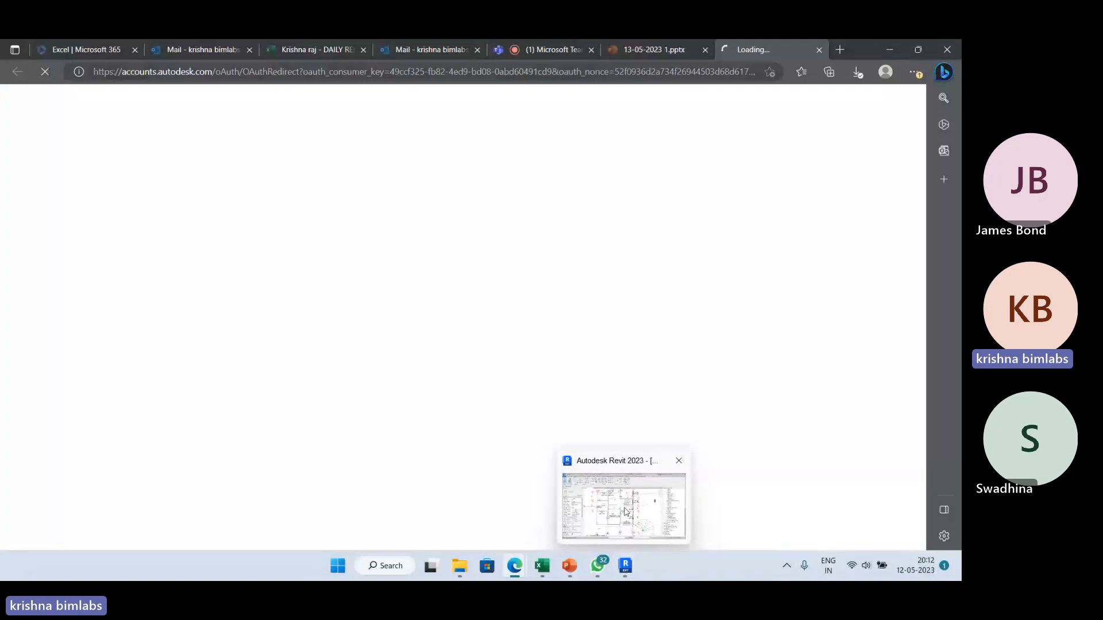
pyautogui.moveTo(626, 511)
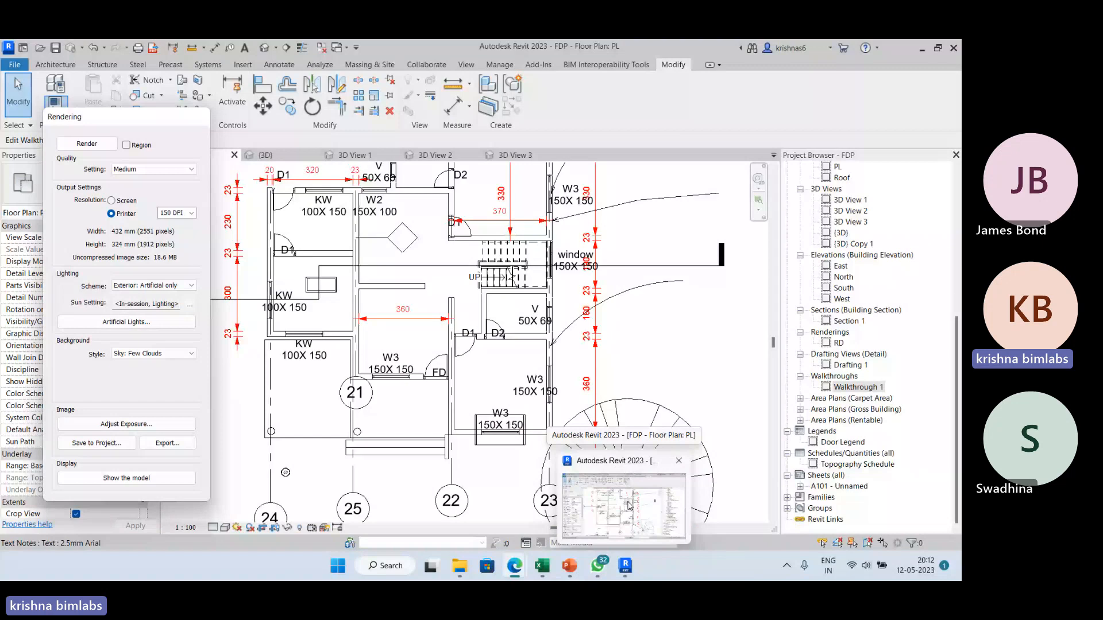
pyautogui.click(629, 505)
pyautogui.scroll(-1, 458, 330)
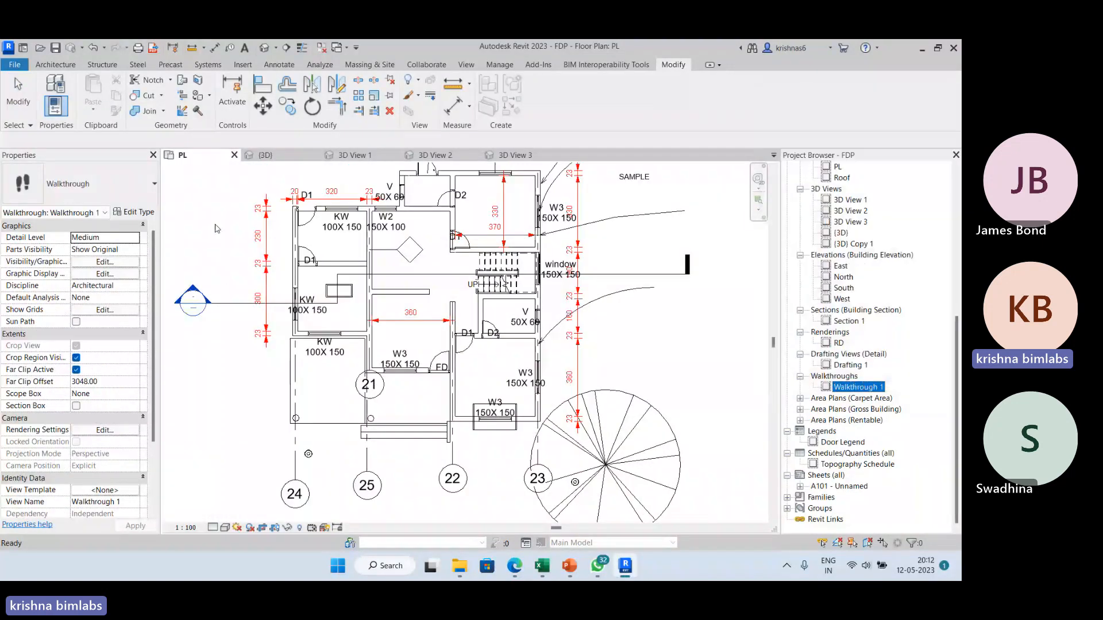
pyautogui.click(216, 228)
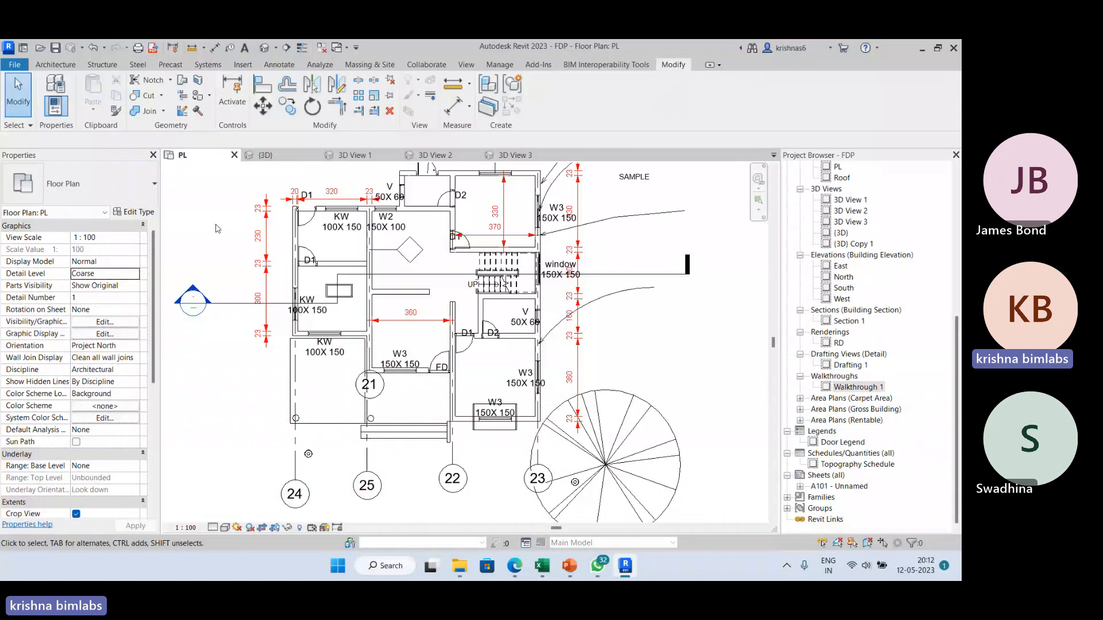
# Step: Try to export the walkthrough as an animation from the PL floor plan
pyautogui.click(14, 64)
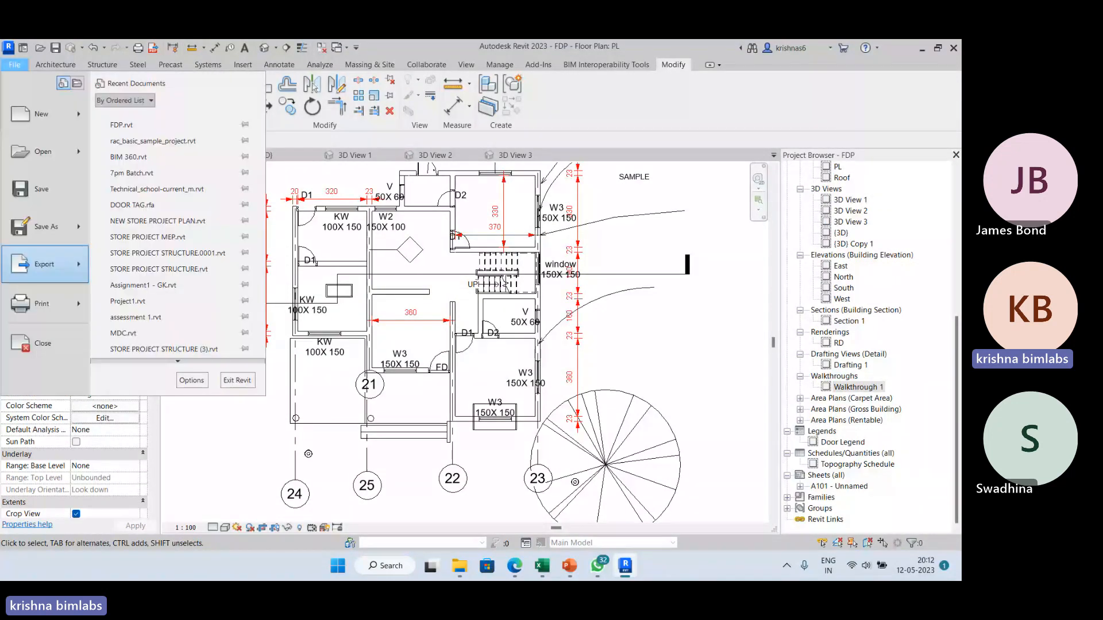
pyautogui.moveTo(44, 264)
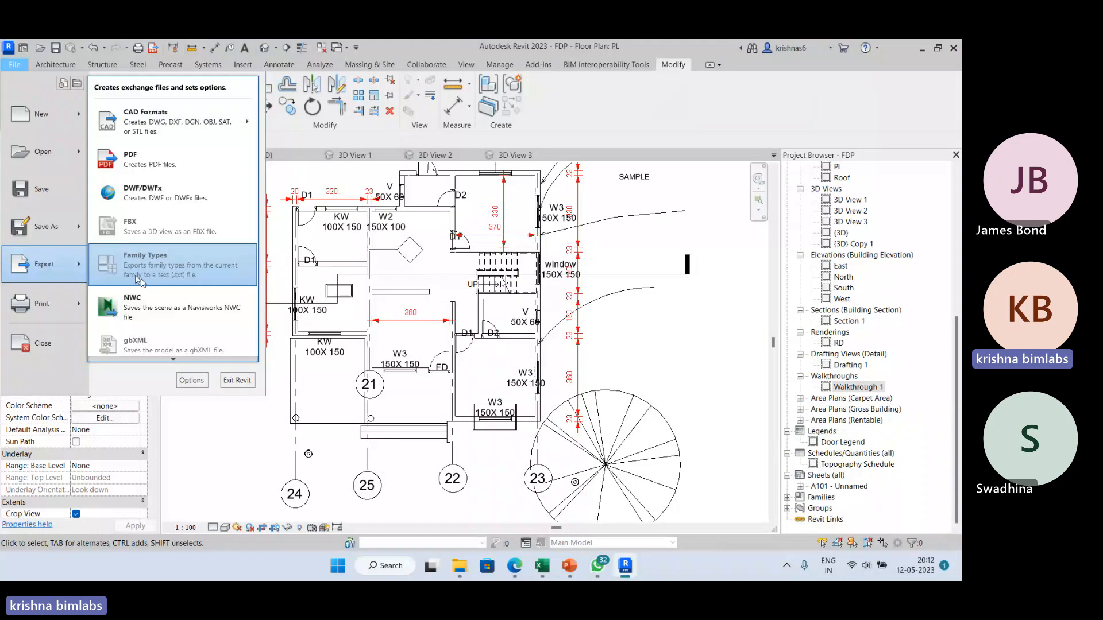
pyautogui.scroll(-2, 169, 267)
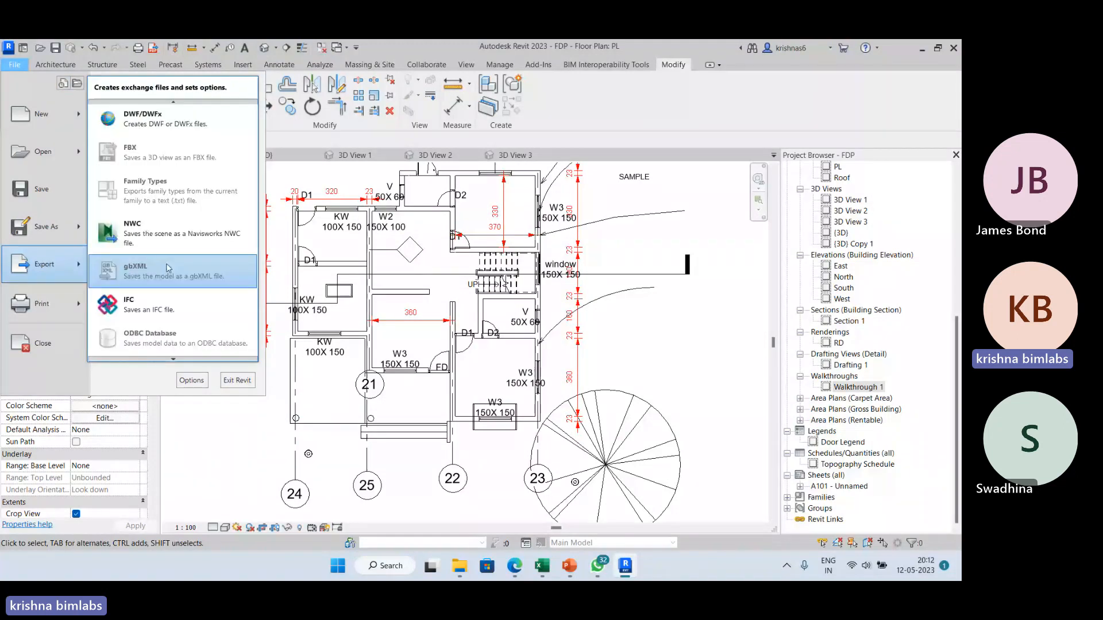
pyautogui.scroll(-3, 168, 267)
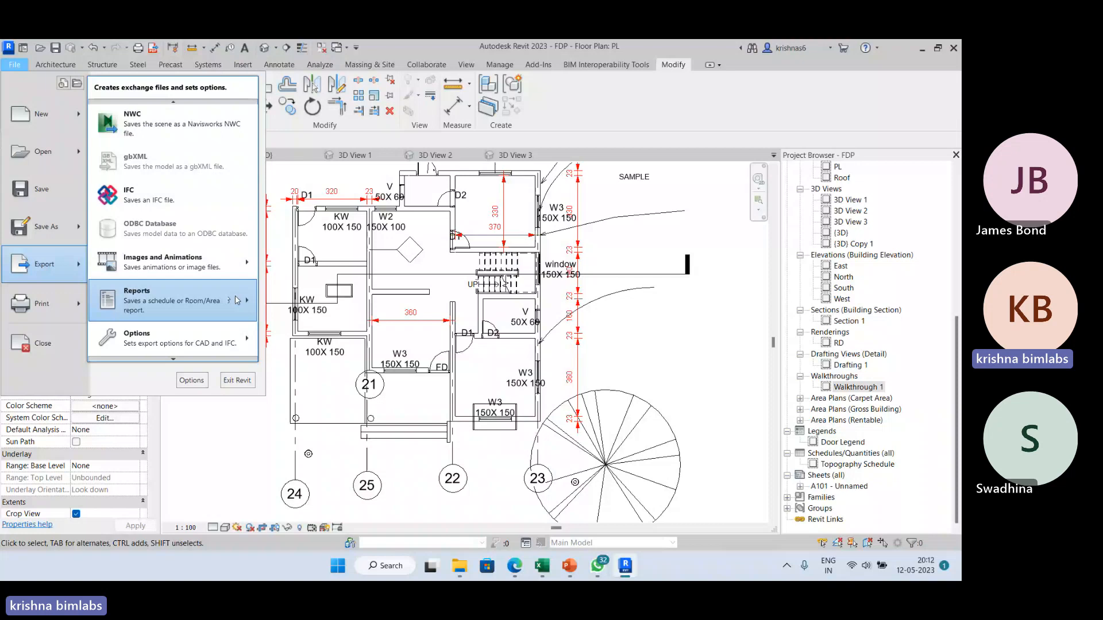
pyautogui.click(285, 261)
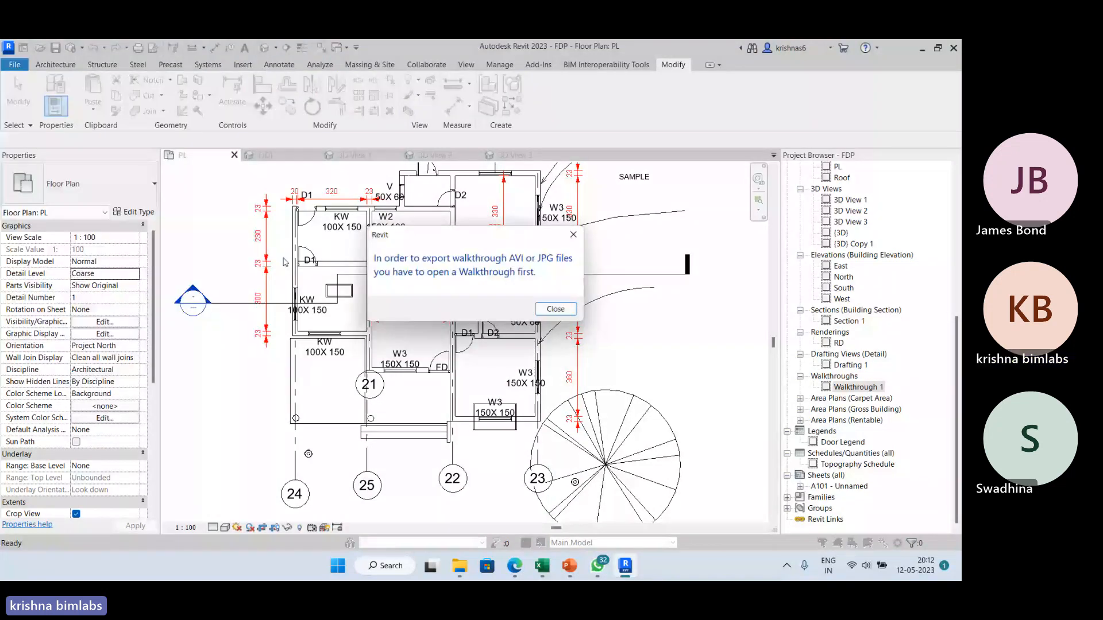
pyautogui.click(573, 236)
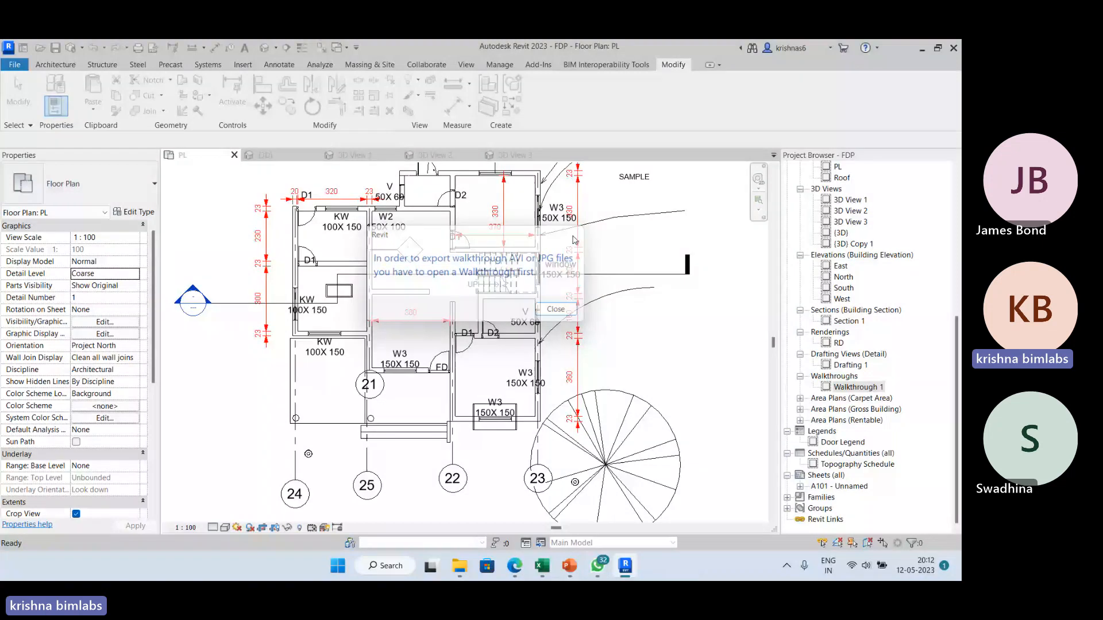
# Step: Reopen the Walkthrough 1 view from the project and start editing its walkthrough
pyautogui.doubleClick(858, 388)
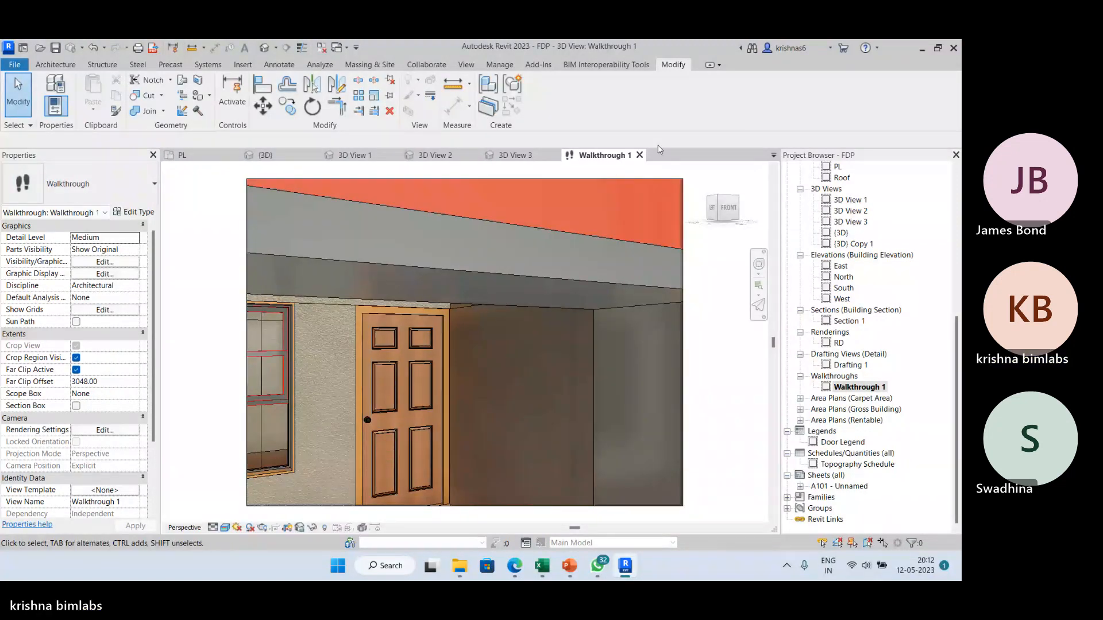
pyautogui.click(573, 179)
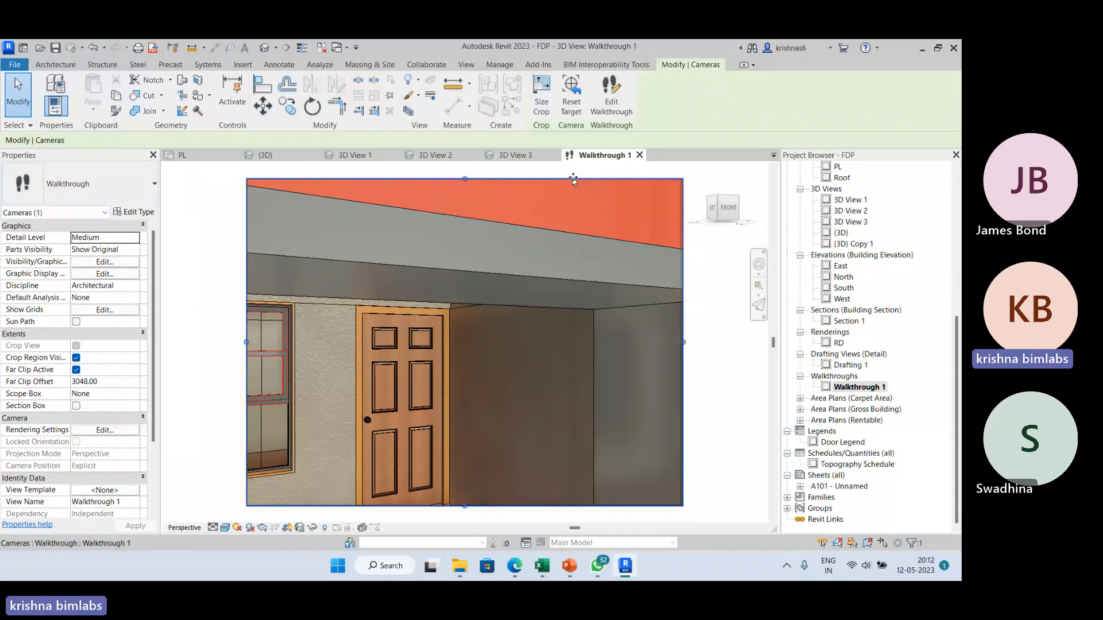
pyautogui.click(618, 103)
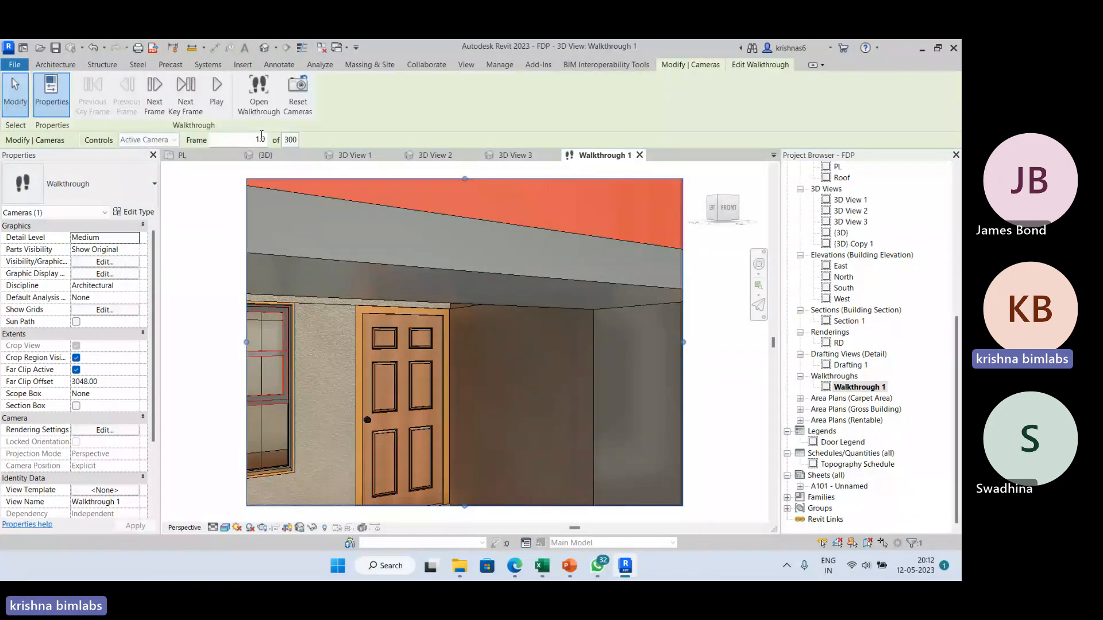
# Step: Examine the walkthrough's frame settings through the full key frame list and leave them without changes
pyautogui.click(290, 140)
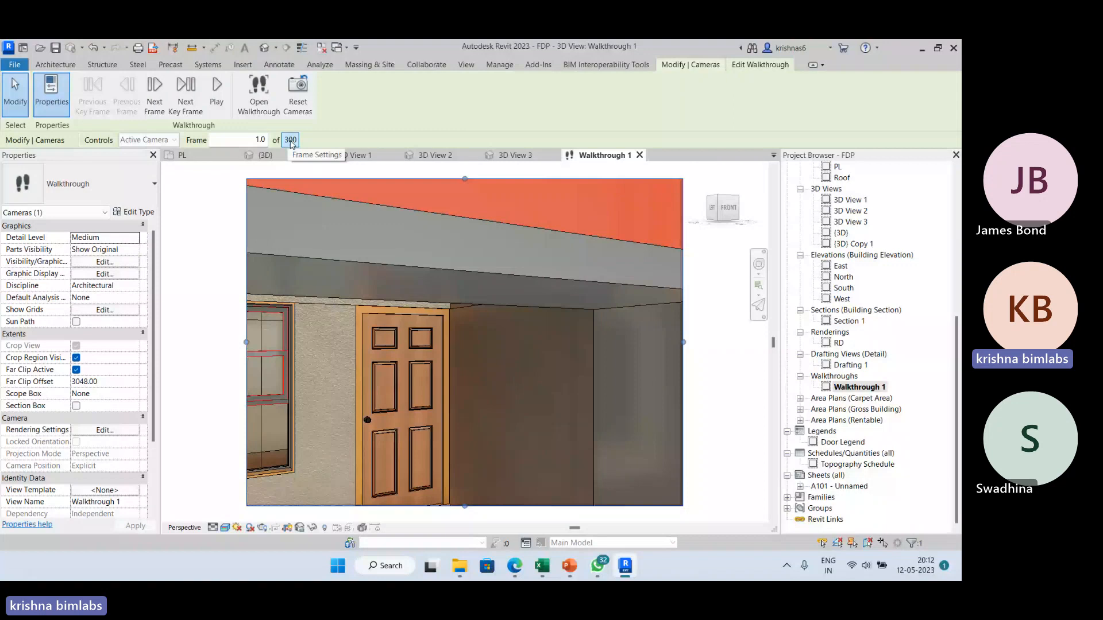
pyautogui.click(290, 140)
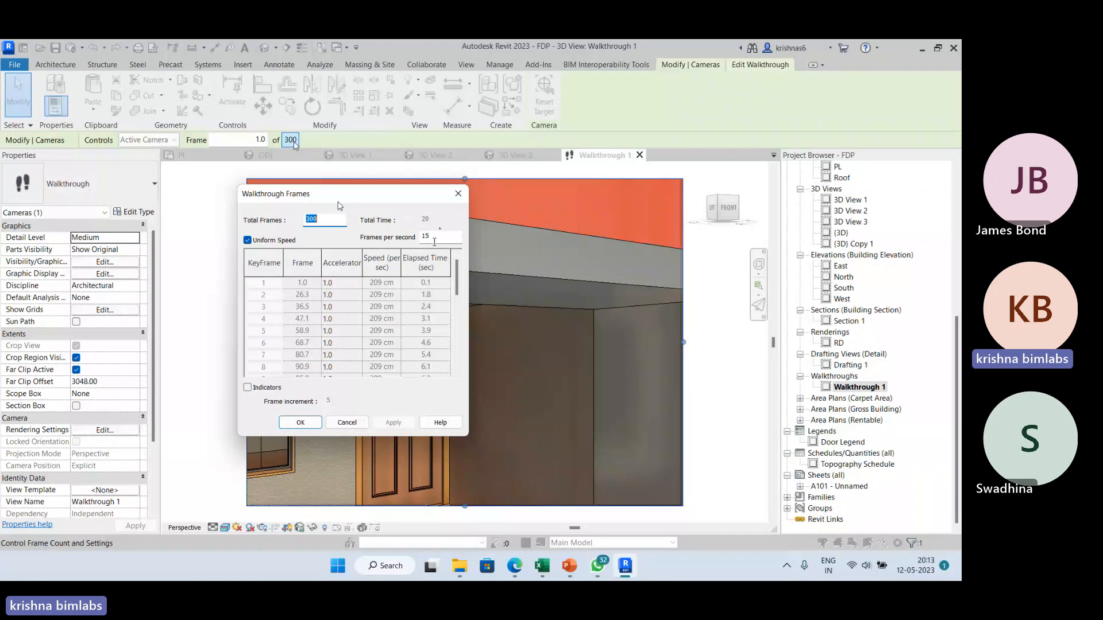
pyautogui.scroll(-5, 341, 299)
pyautogui.scroll(-1, 333, 302)
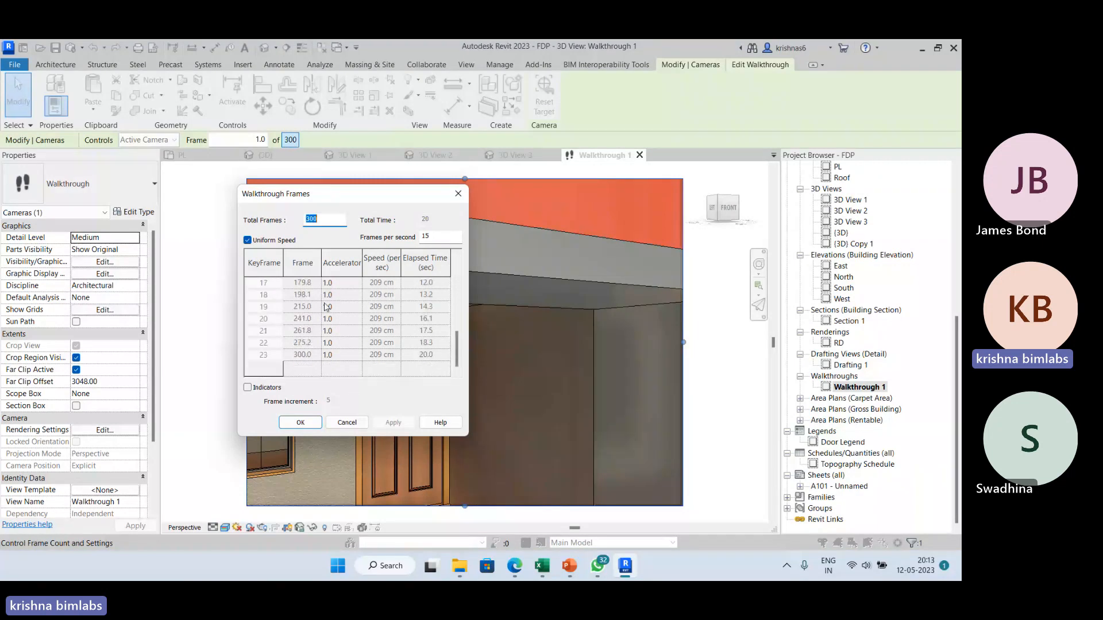
pyautogui.scroll(6, 310, 298)
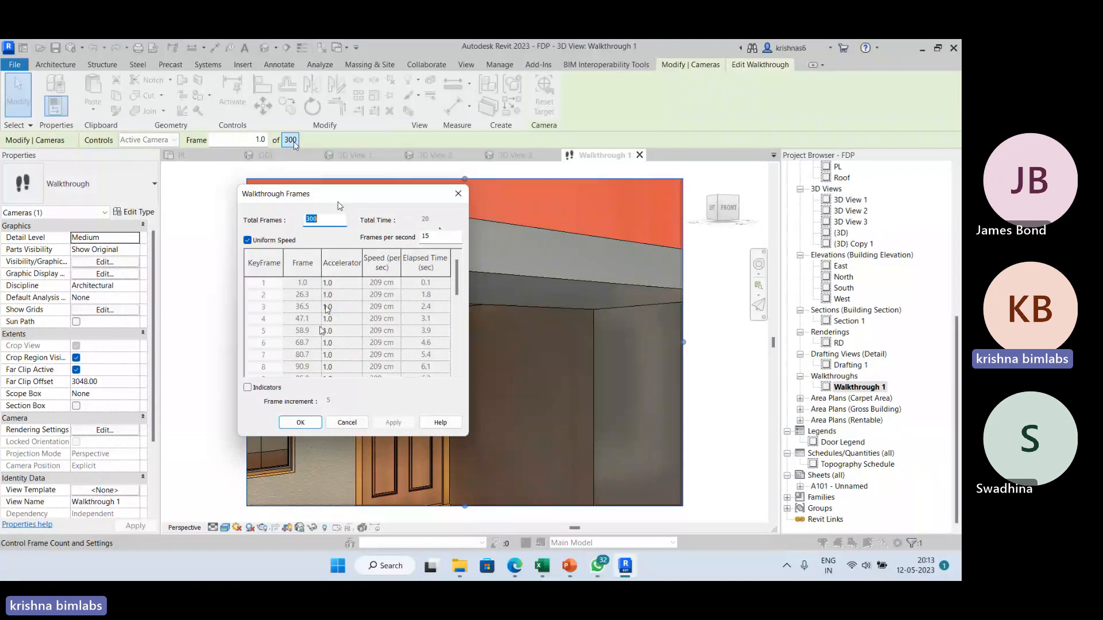
pyautogui.press('Escape')
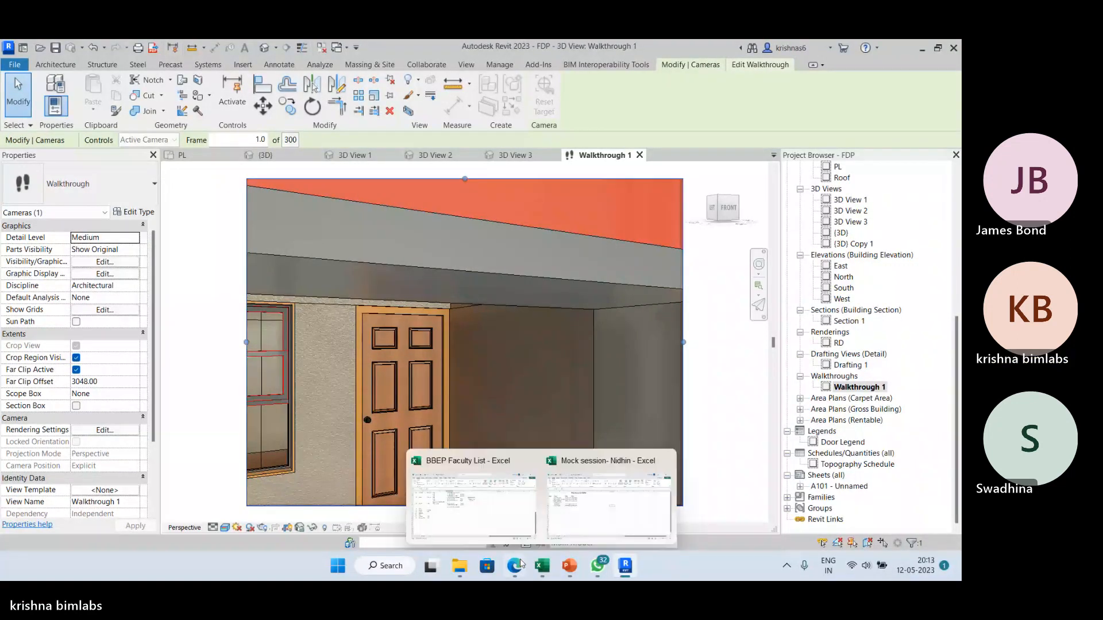
# Step: View the FDP.rvt project's online rendering in the browser and switch back to Revit
pyautogui.moveTo(514, 566)
pyautogui.click(482, 508)
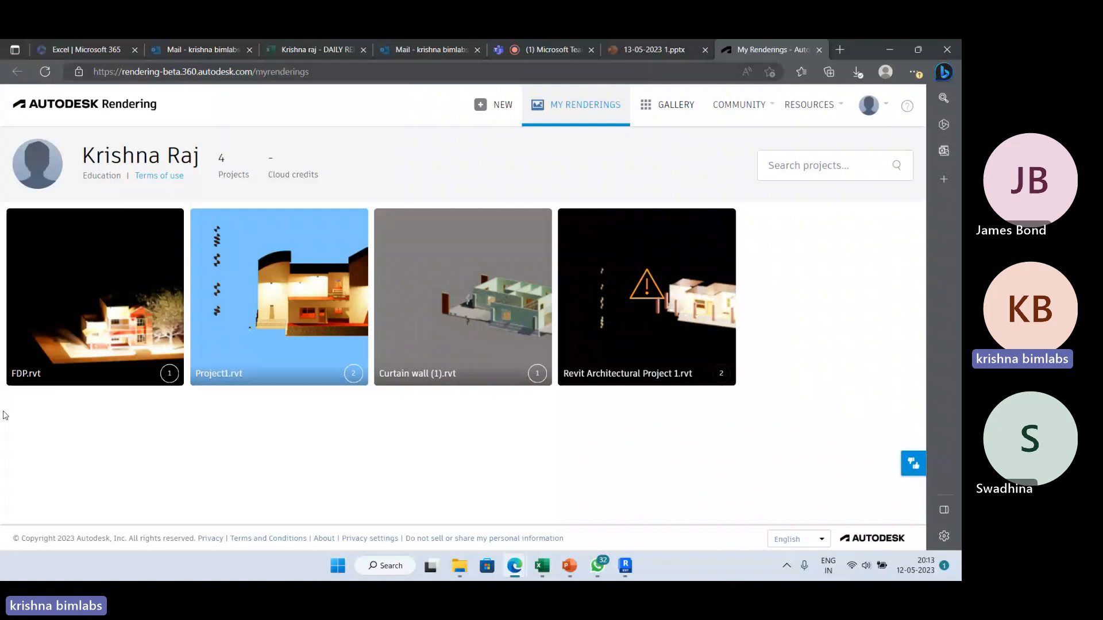
pyautogui.moveTo(81, 367)
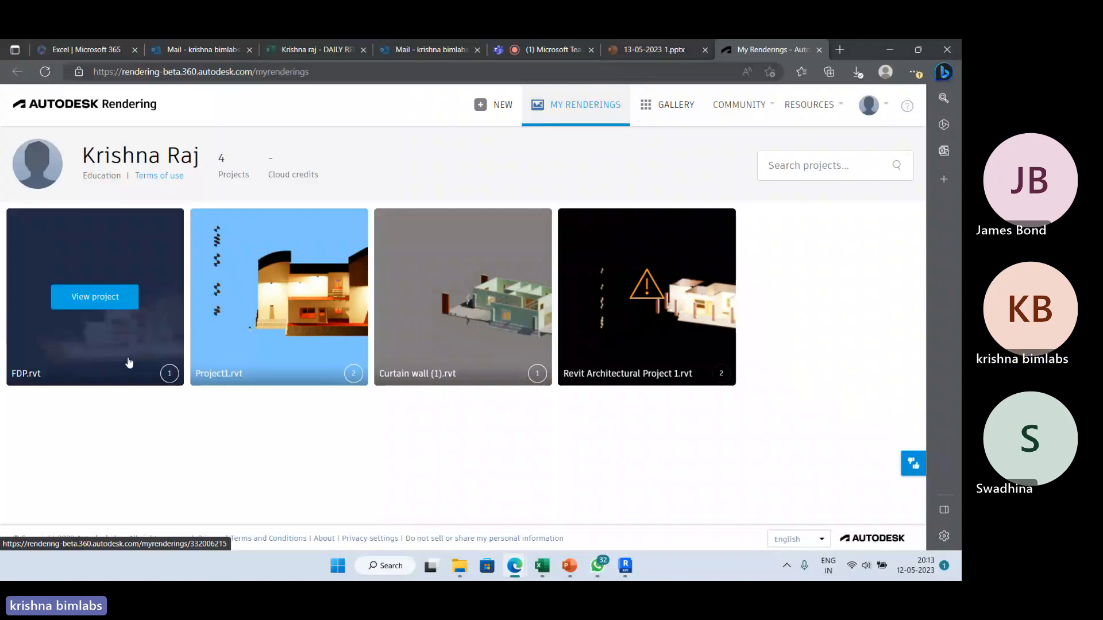
pyautogui.click(96, 299)
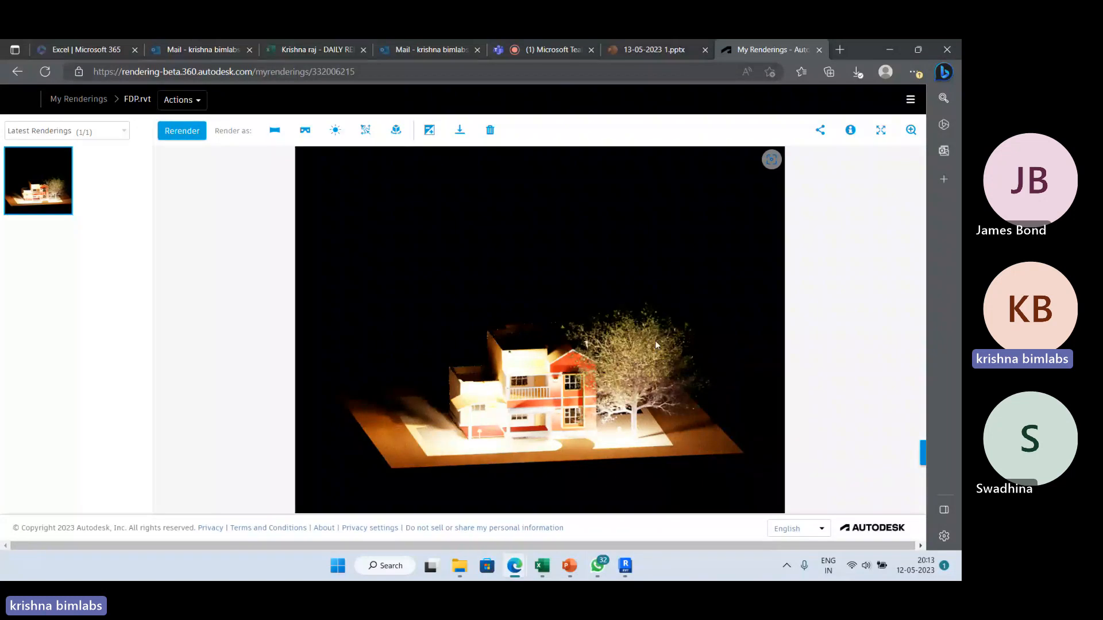
pyautogui.moveTo(634, 578)
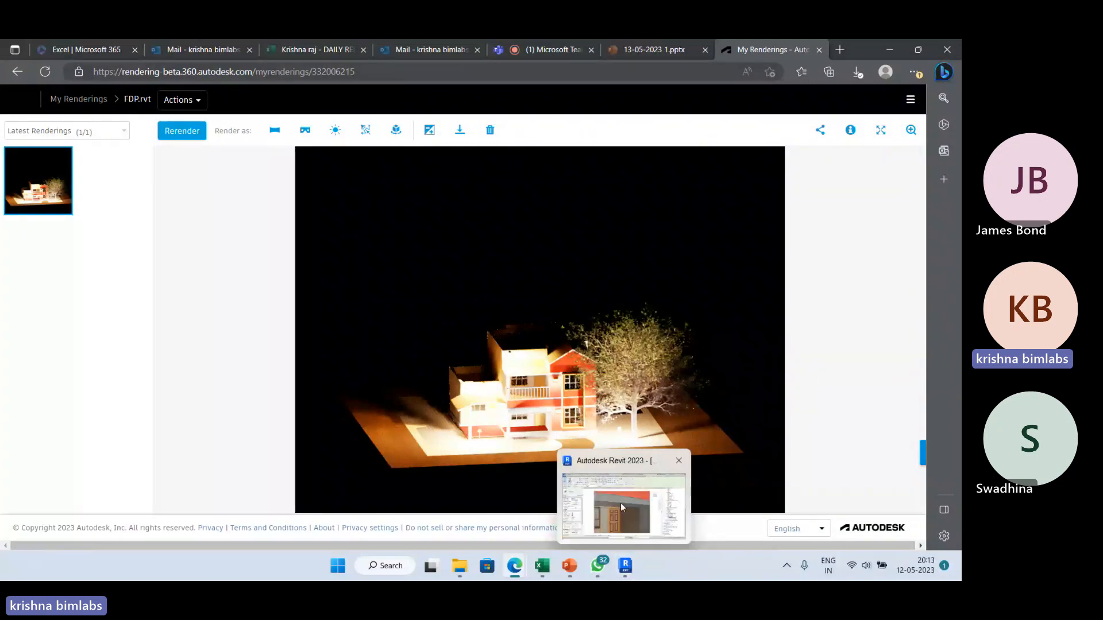
pyautogui.click(621, 506)
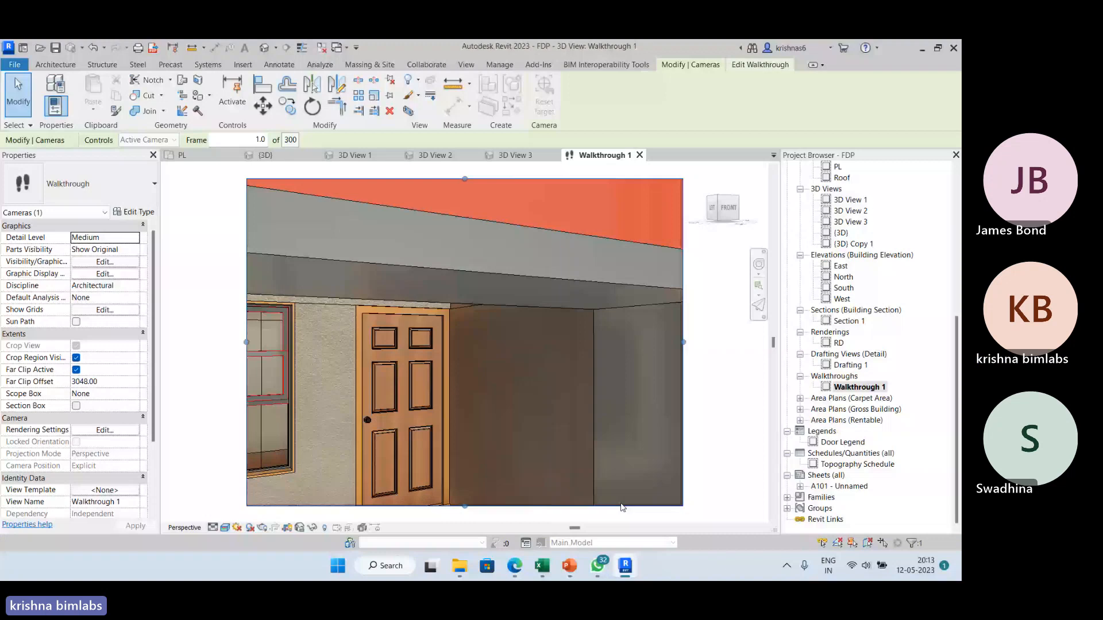
# Step: View the RD rendering, compare it with the FDP.rvt cloud rendering in the browser, and switch back to Revit
pyautogui.doubleClick(839, 343)
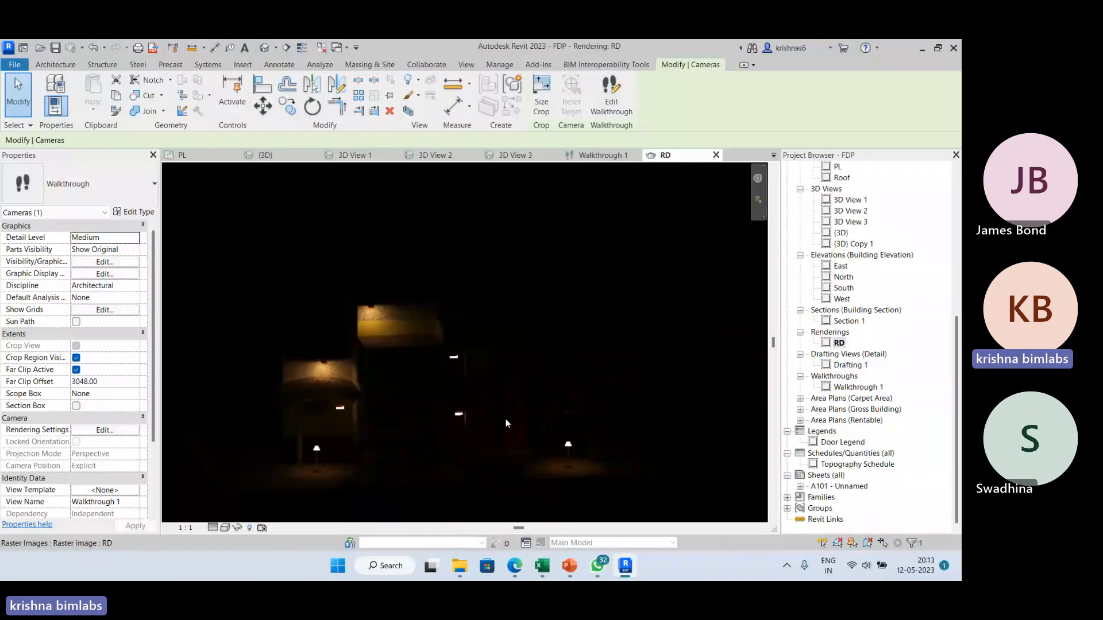
pyautogui.scroll(1, 506, 419)
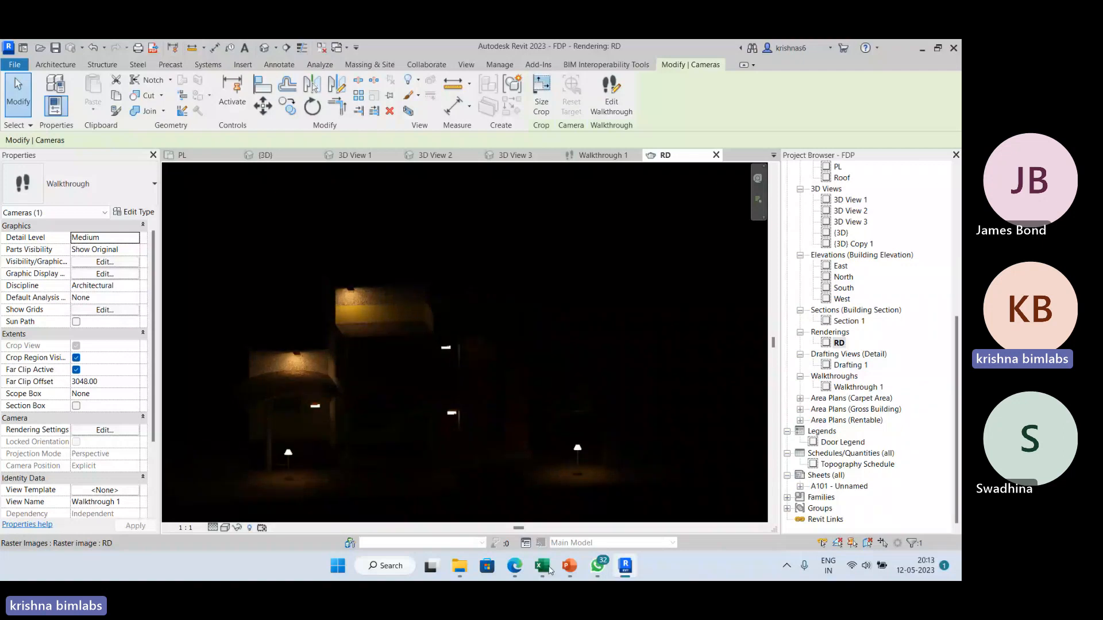
pyautogui.click(514, 565)
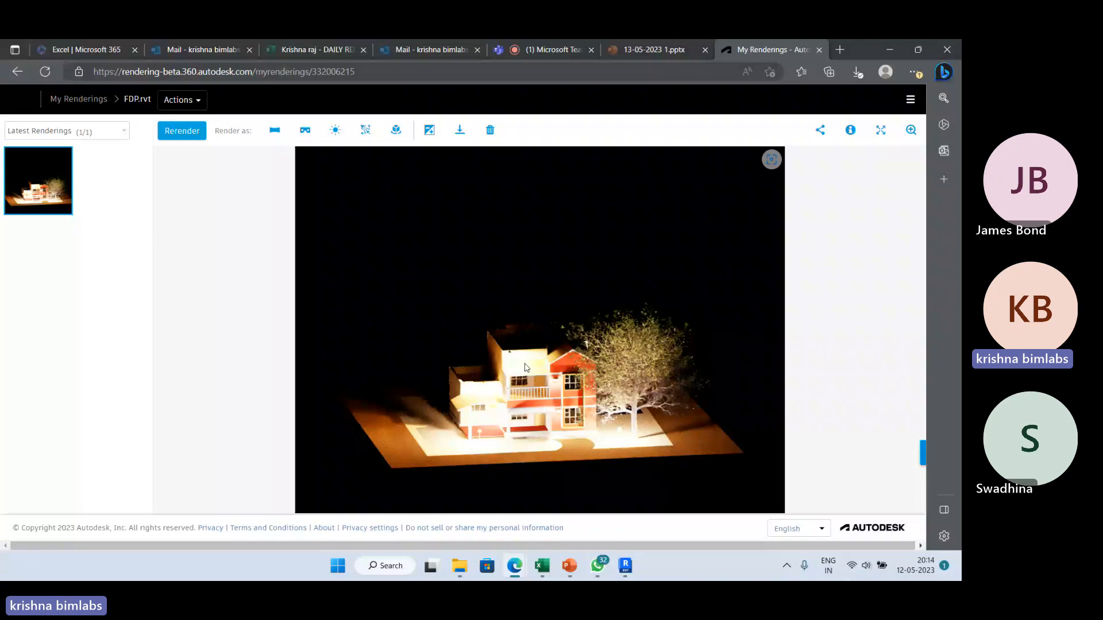
pyautogui.moveTo(626, 573)
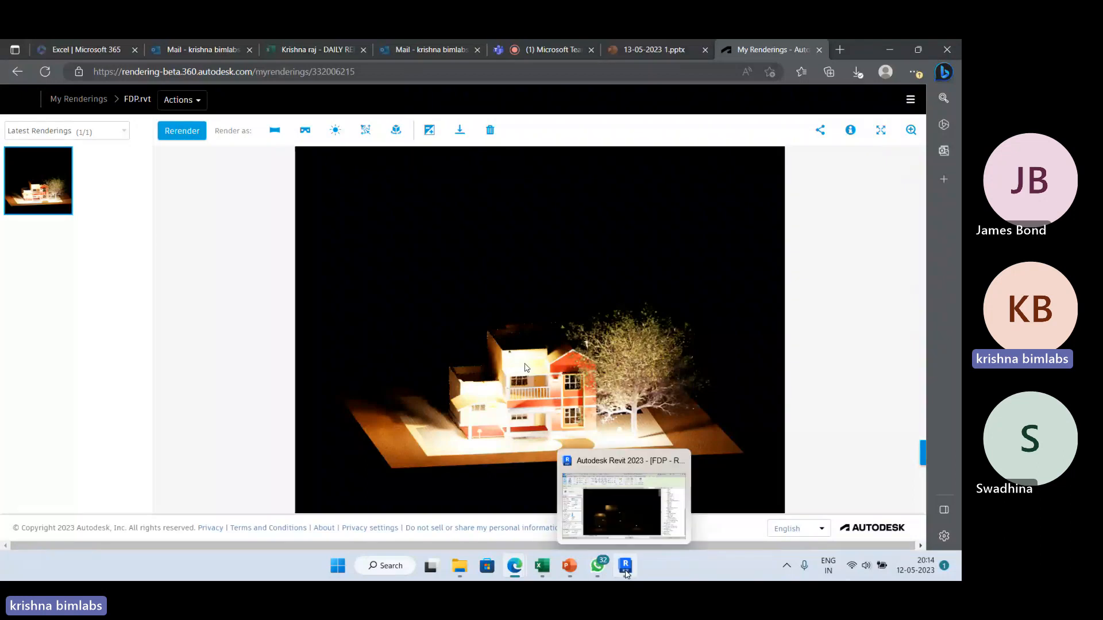
pyautogui.click(624, 521)
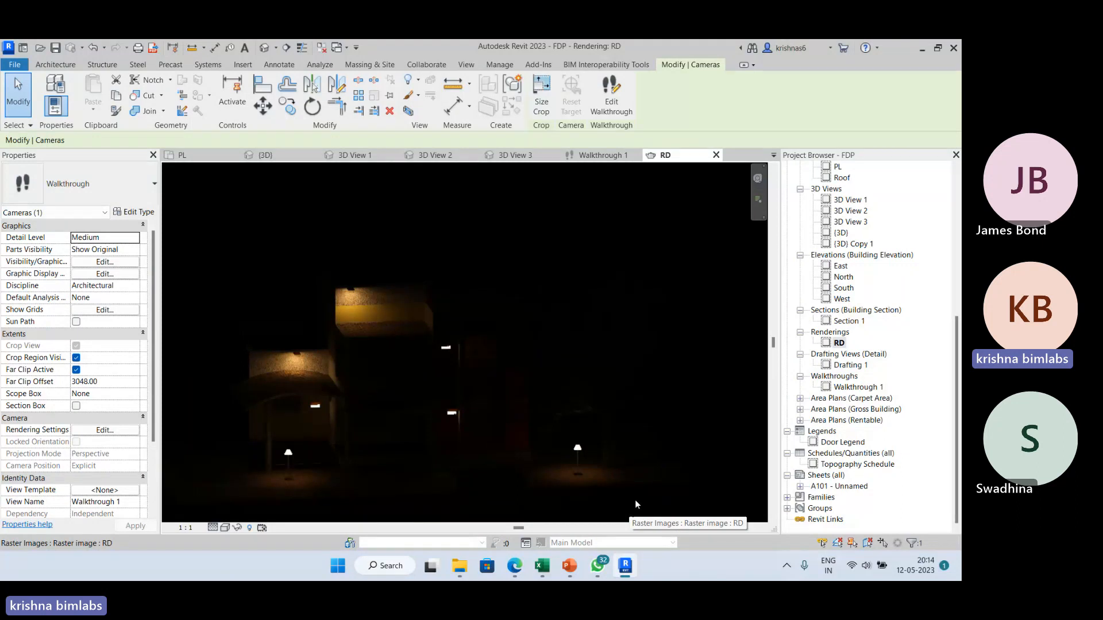
# Step: Close the RD, Walkthrough 1 and 3D View 1 to 3 views, keeping only PL and {3D} open
pyautogui.click(716, 155)
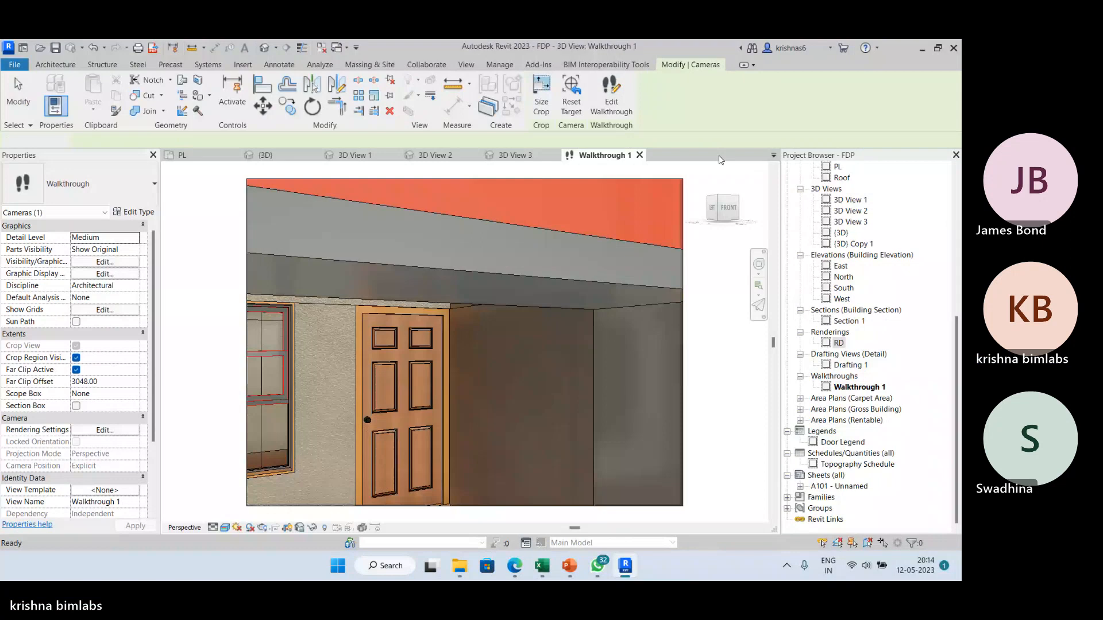
pyautogui.click(639, 155)
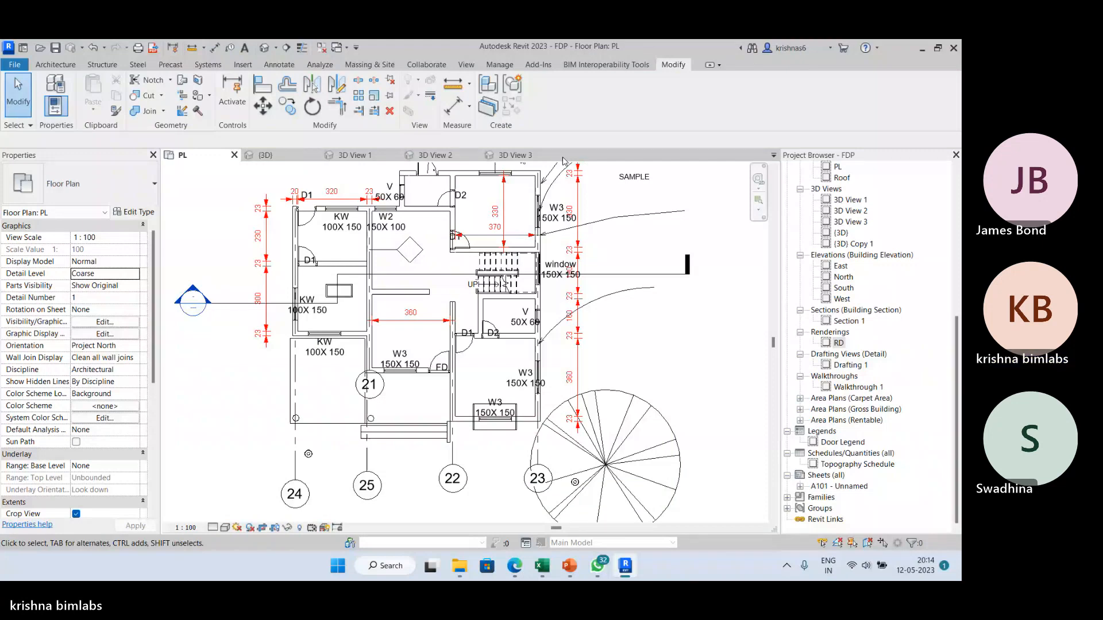
pyautogui.click(555, 155)
pyautogui.click(475, 155)
pyautogui.click(395, 155)
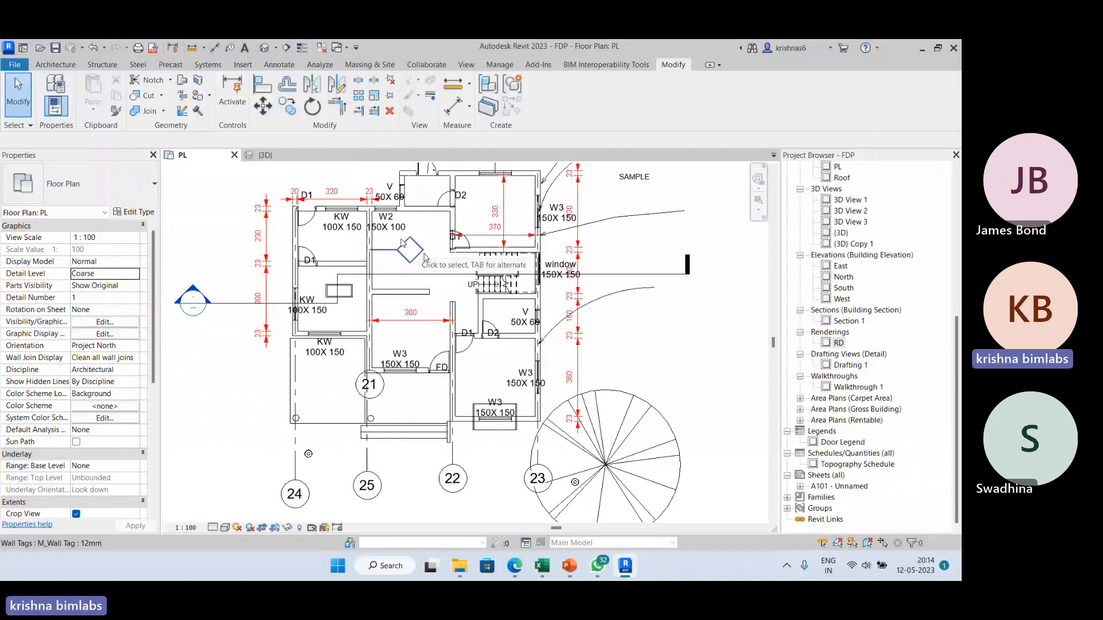
# Step: Examine the type properties of the plan's upper WALL 23cm wall, including its analytical properties, and leave them without changes
pyautogui.scroll(-1, 425, 257)
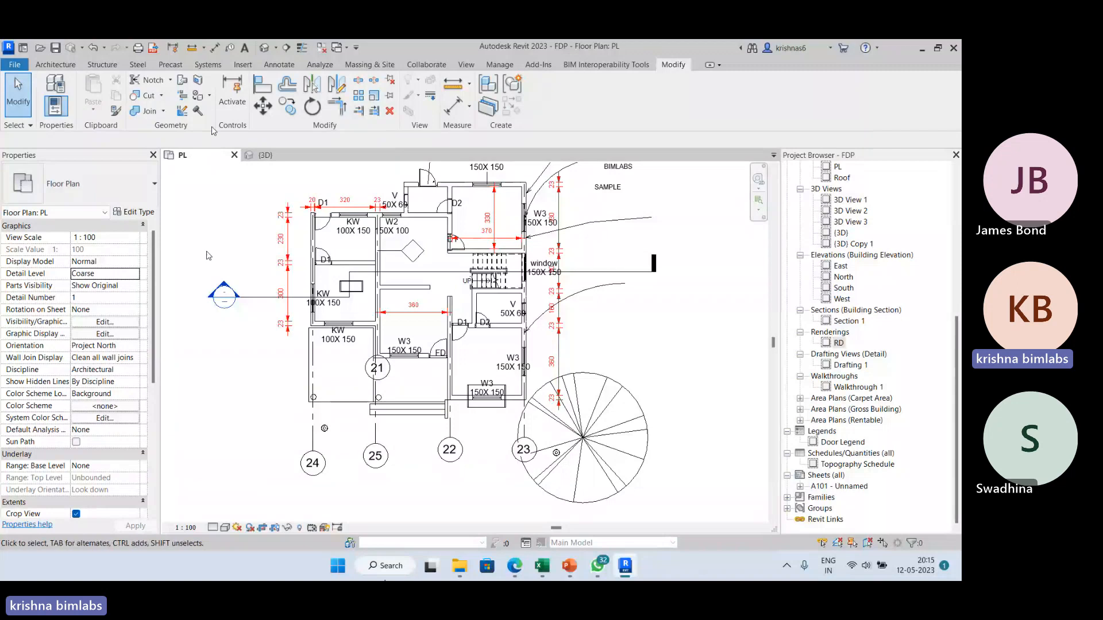
pyautogui.click(319, 64)
pyautogui.moveTo(644, 286); pyautogui.dragTo(628, 363, button='middle')
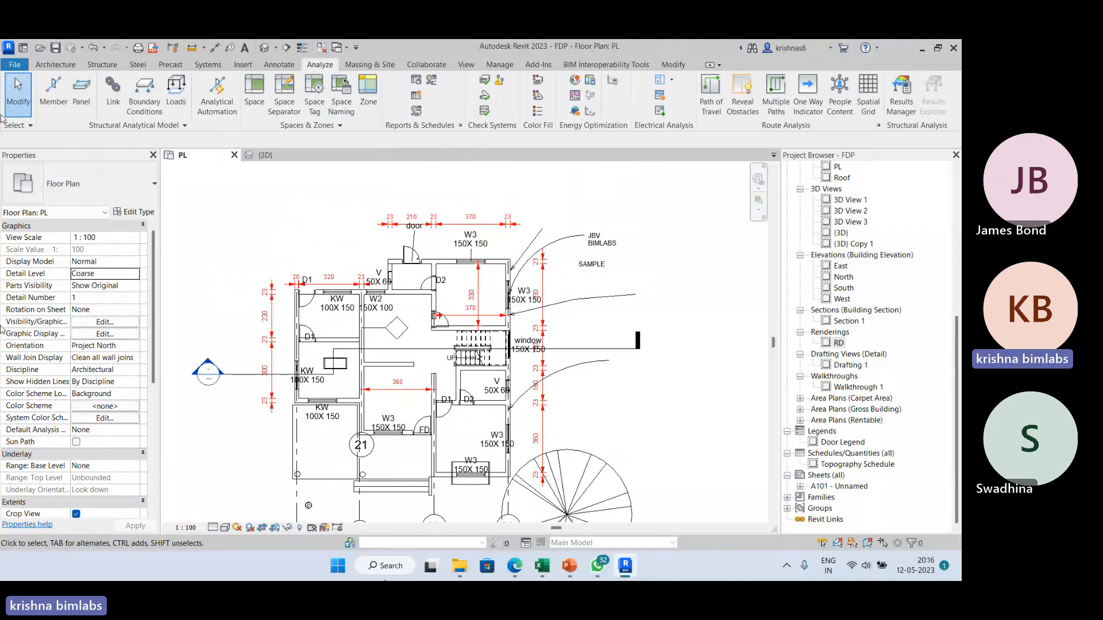
pyautogui.click(444, 267)
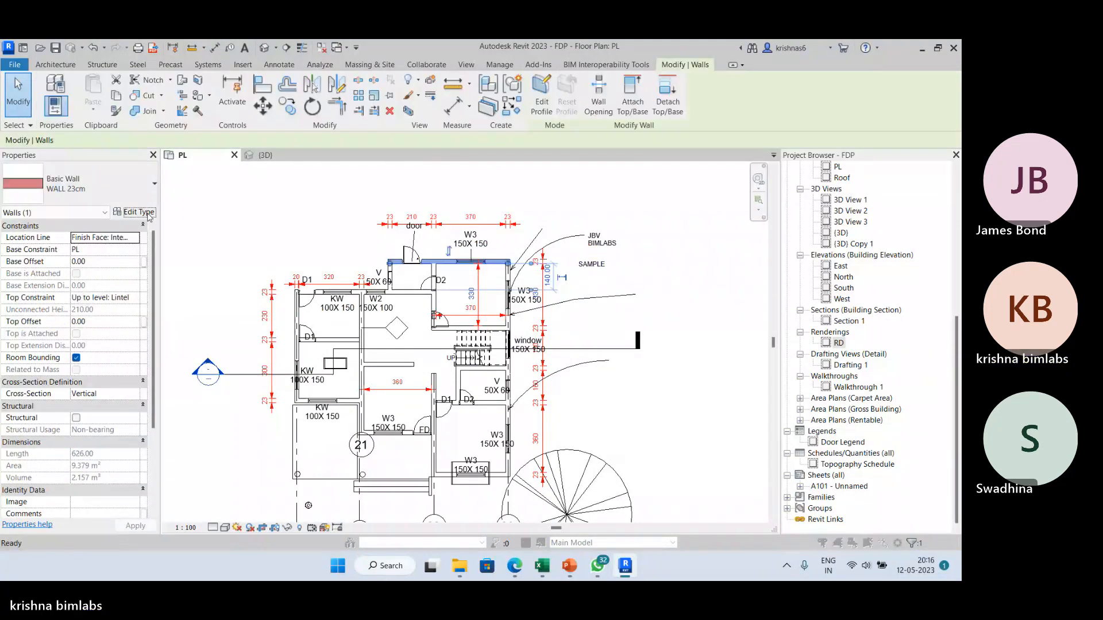
pyautogui.click(136, 212)
pyautogui.scroll(-5, 559, 336)
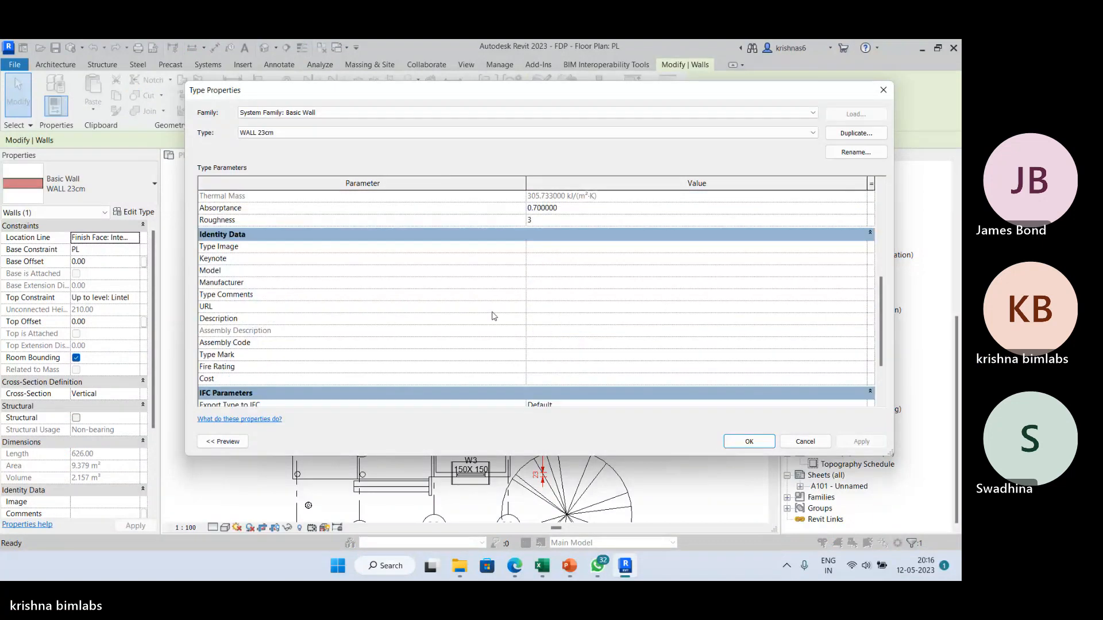
pyautogui.scroll(-1, 493, 315)
pyautogui.scroll(5, 492, 308)
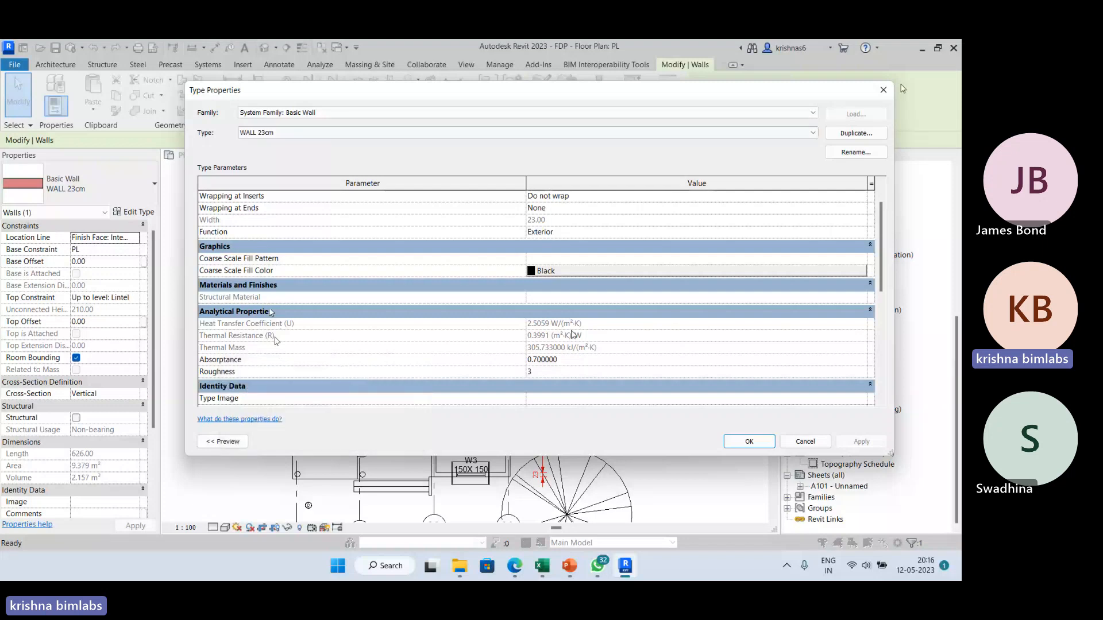
pyautogui.click(884, 90)
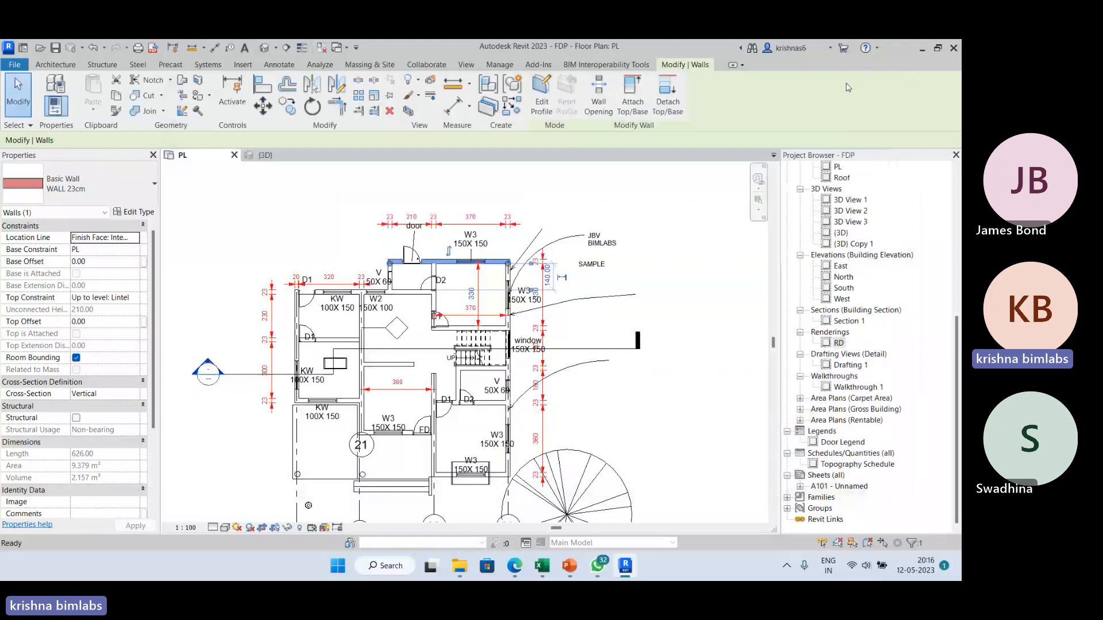
pyautogui.click(204, 201)
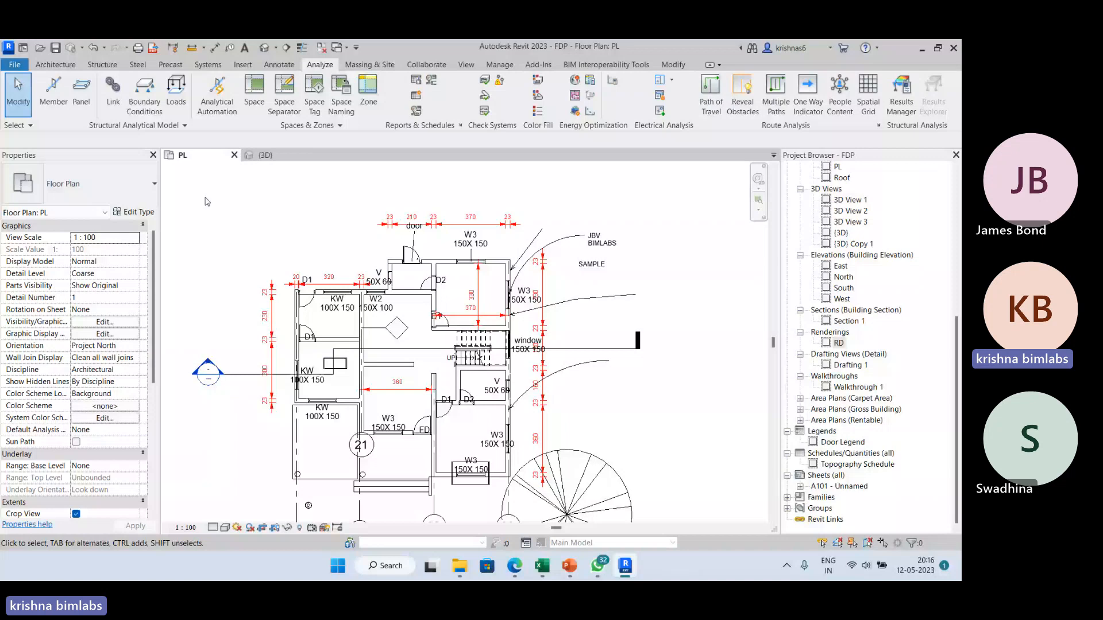
# Step: Examine the Aluminum material's identity, physical and thermal properties in the Material Browser and close it without changes
pyautogui.click(499, 65)
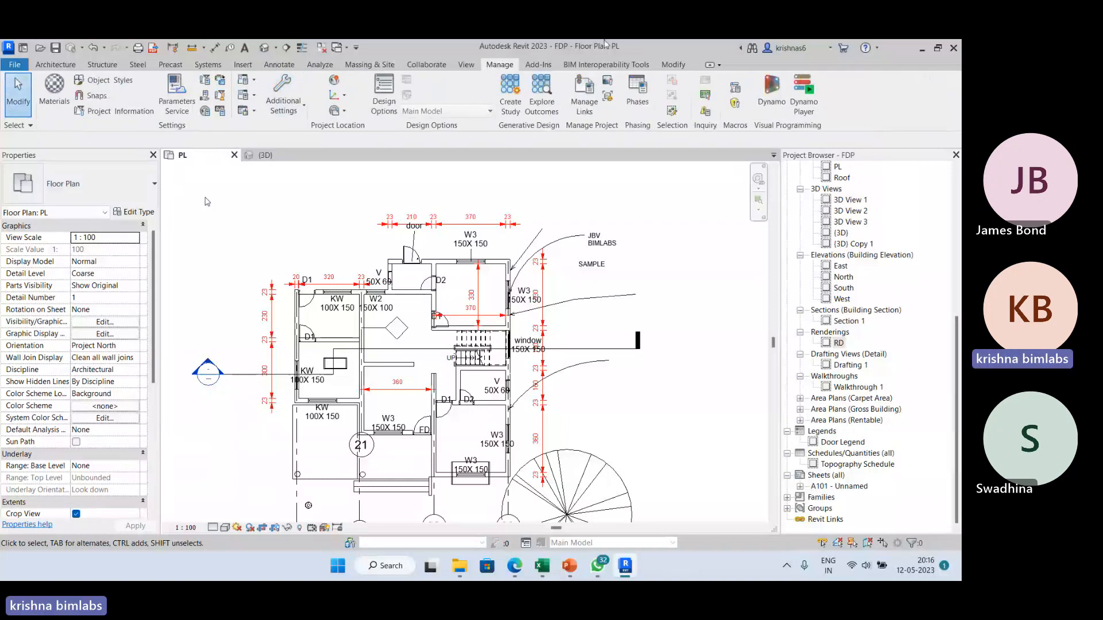
pyautogui.click(55, 92)
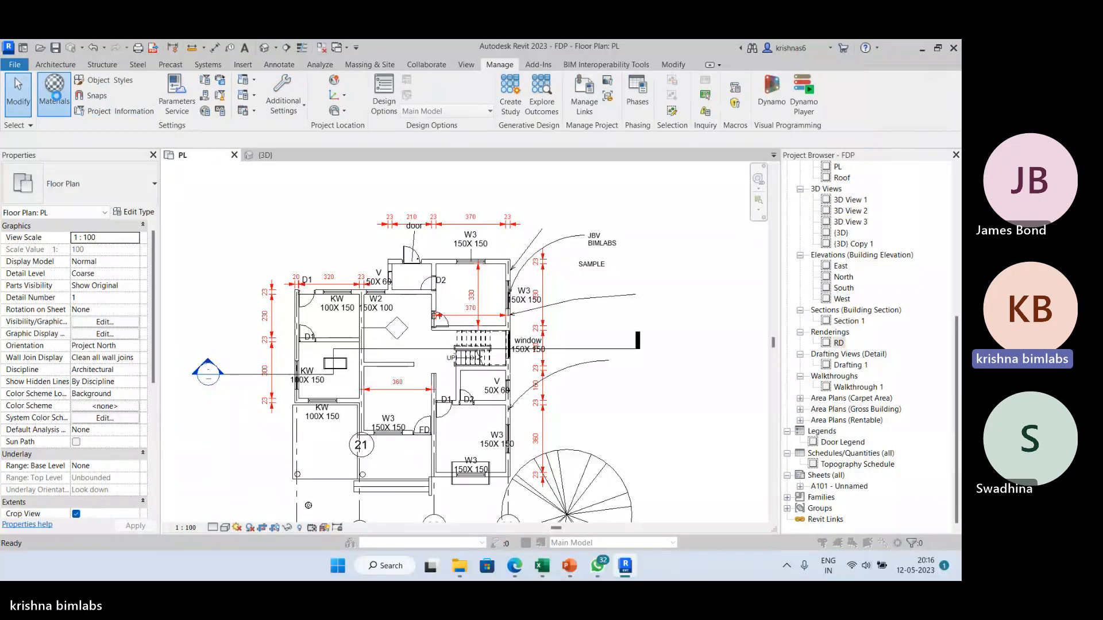
pyautogui.click(373, 301)
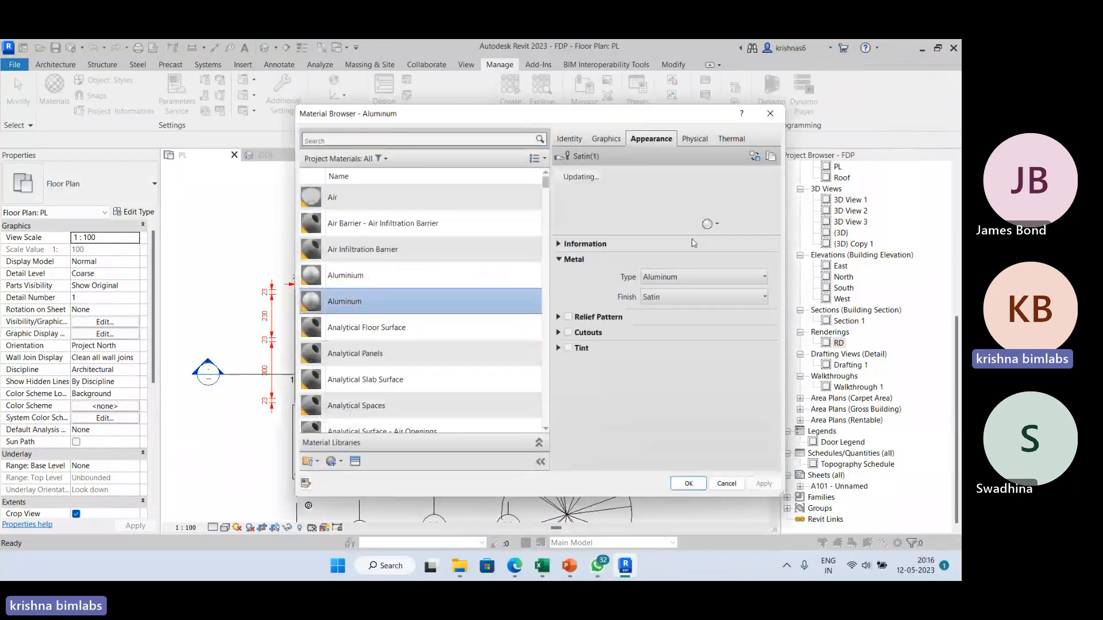
pyautogui.click(579, 142)
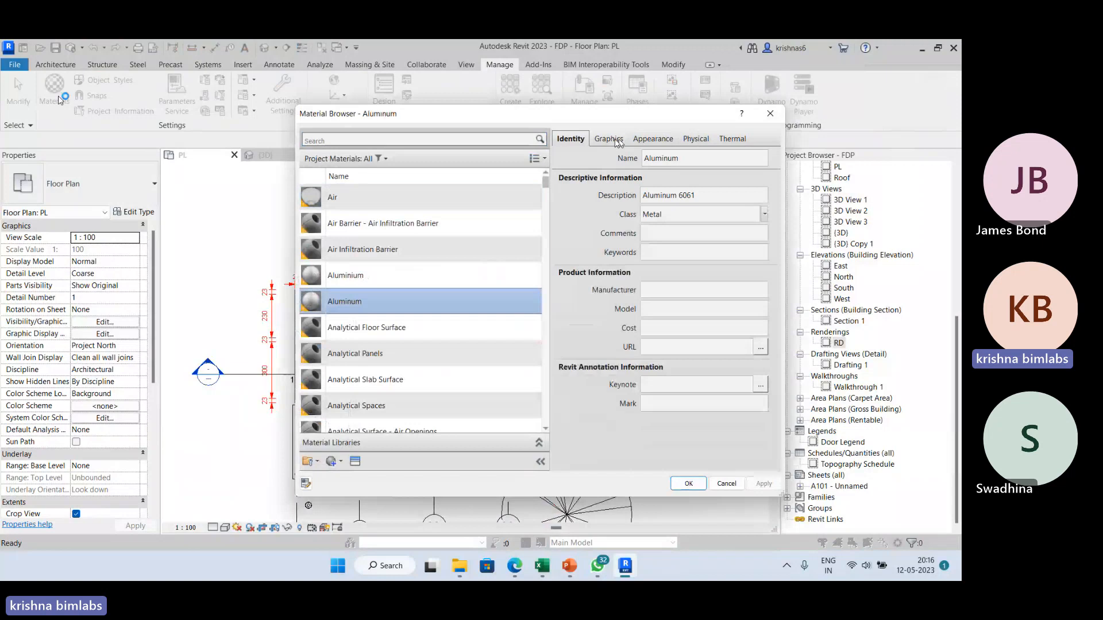
pyautogui.click(695, 139)
pyautogui.click(732, 139)
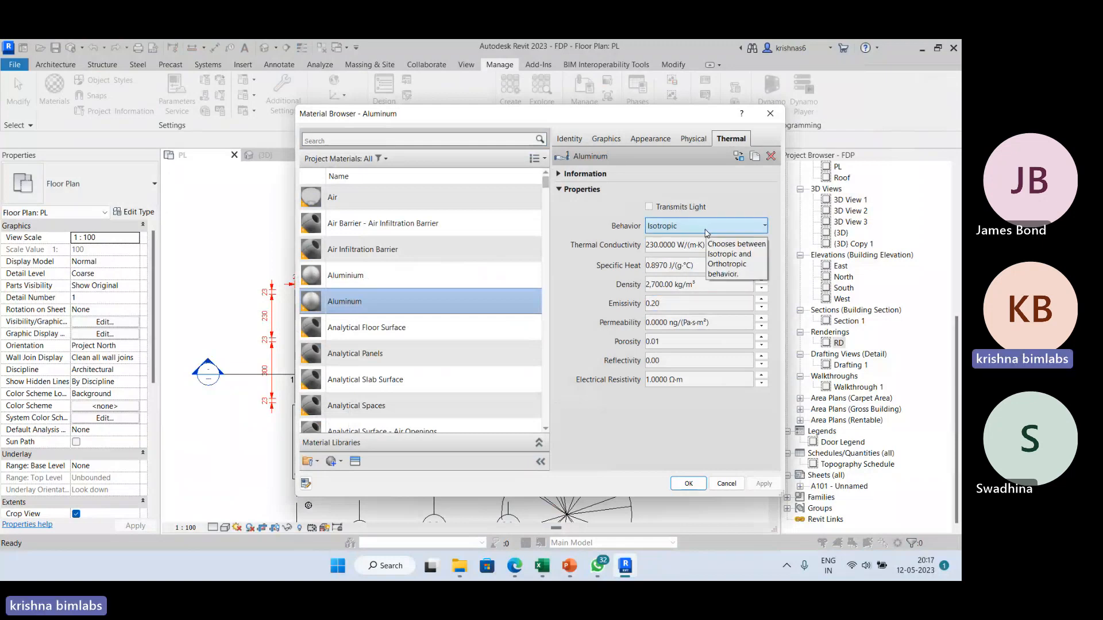
pyautogui.click(770, 114)
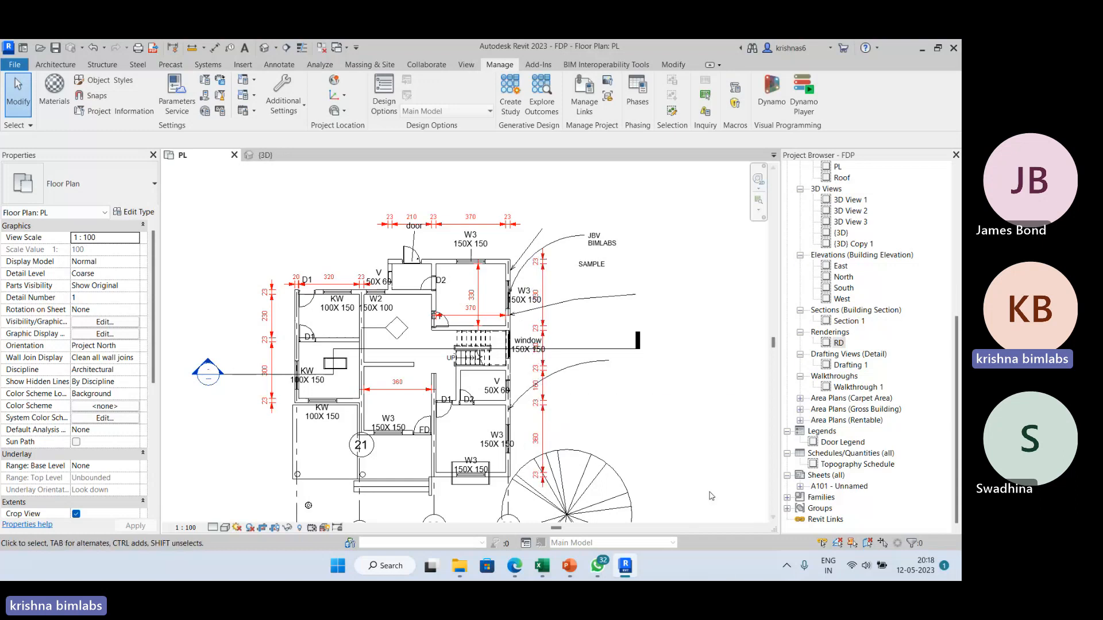
# Step: Open the project's energy settings and view the advanced energy options
pyautogui.click(320, 64)
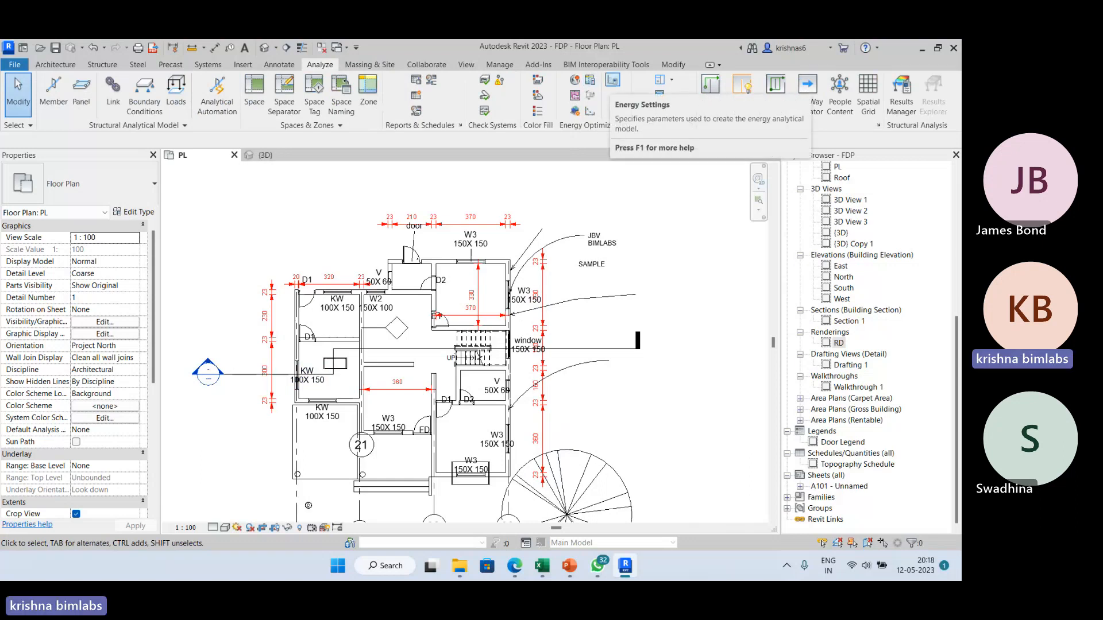
pyautogui.click(612, 85)
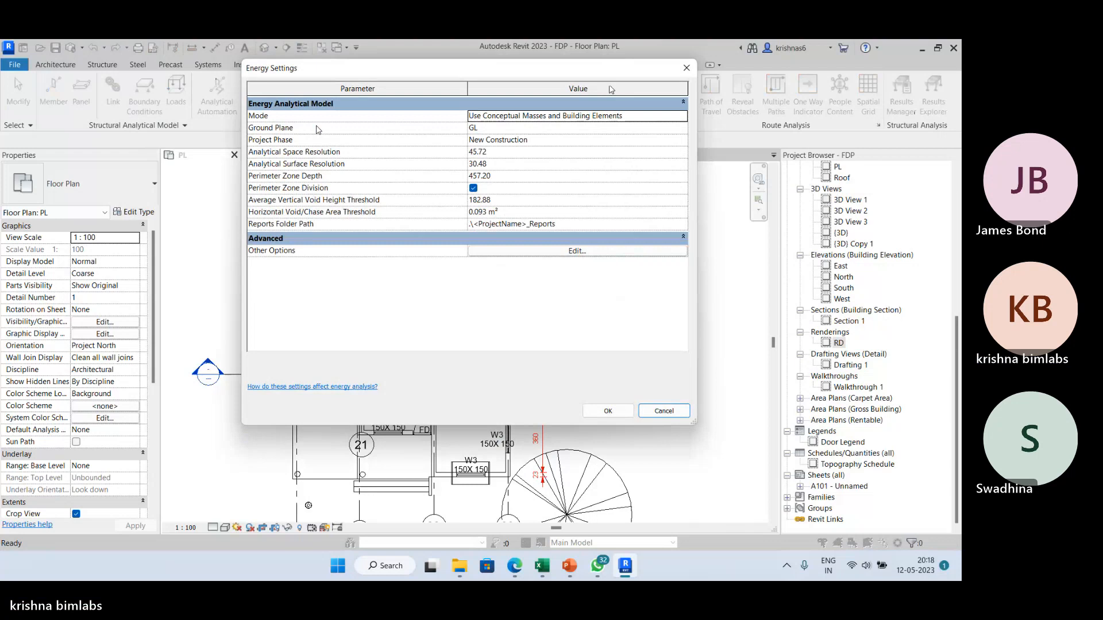
pyautogui.click(545, 252)
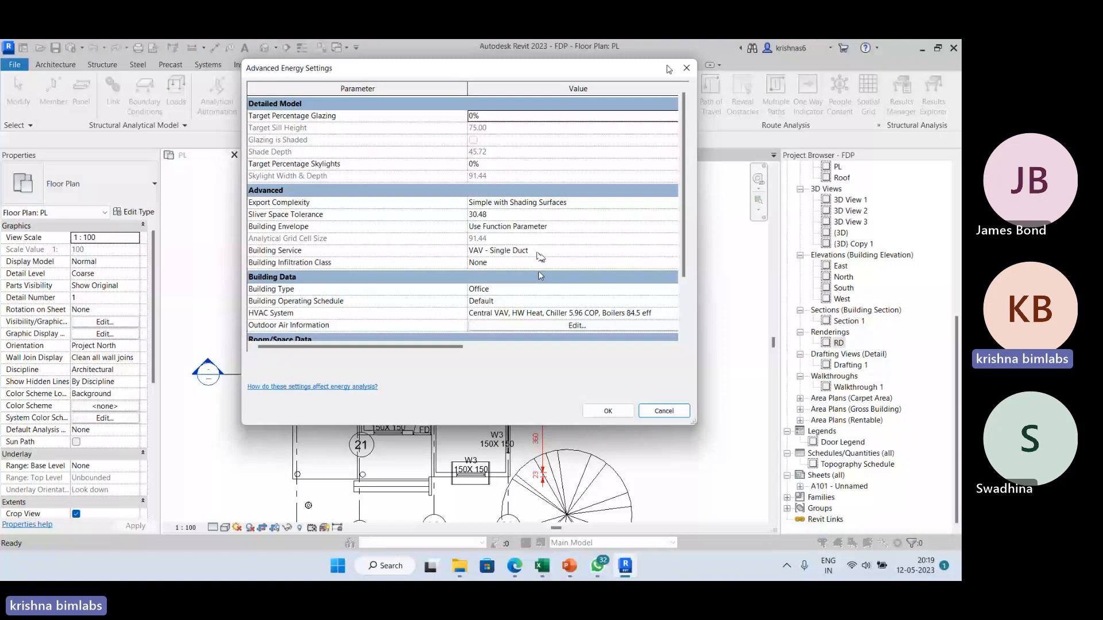
pyautogui.click(685, 68)
# Step: Review the Export Category choices in the advanced energy settings and leave them without changes
pyautogui.click(618, 252)
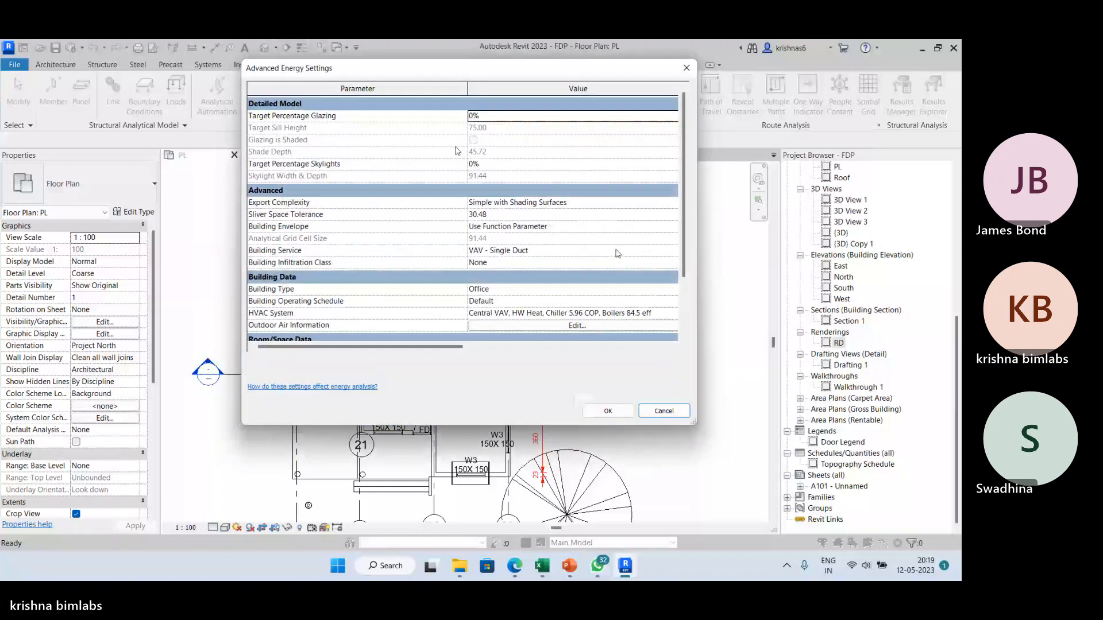
pyautogui.scroll(-3, 451, 224)
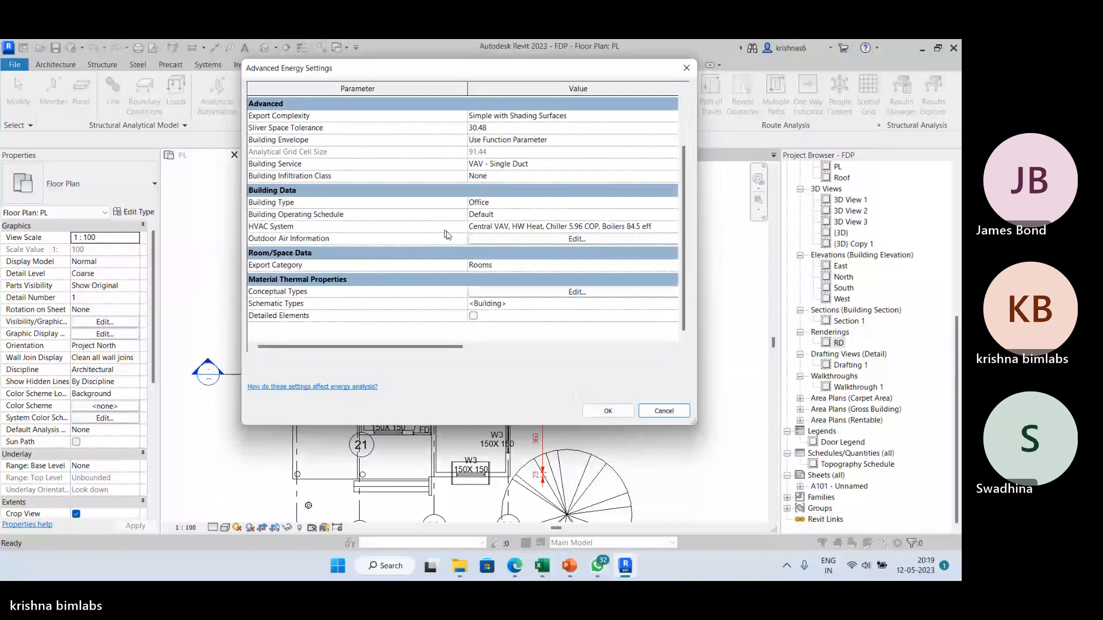
pyautogui.click(675, 266)
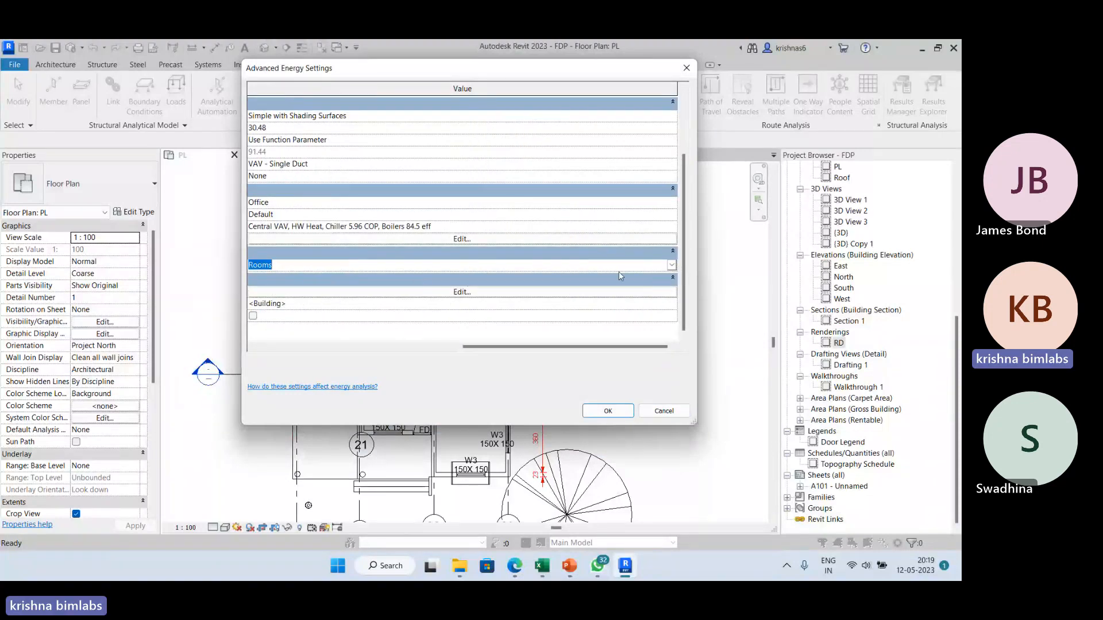
pyautogui.click(670, 266)
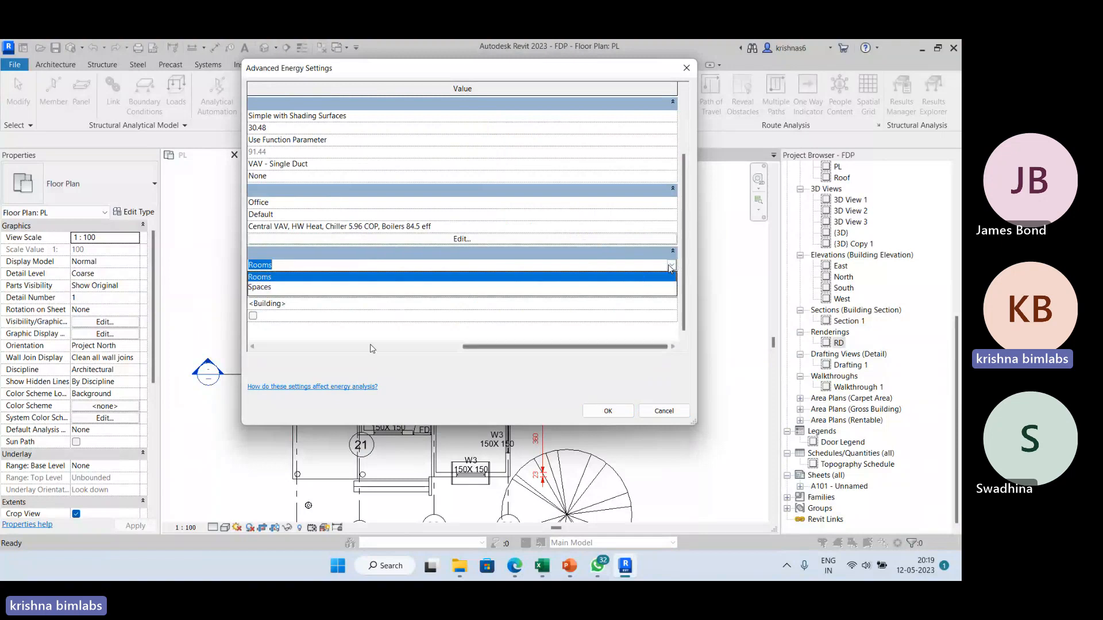
pyautogui.click(423, 367)
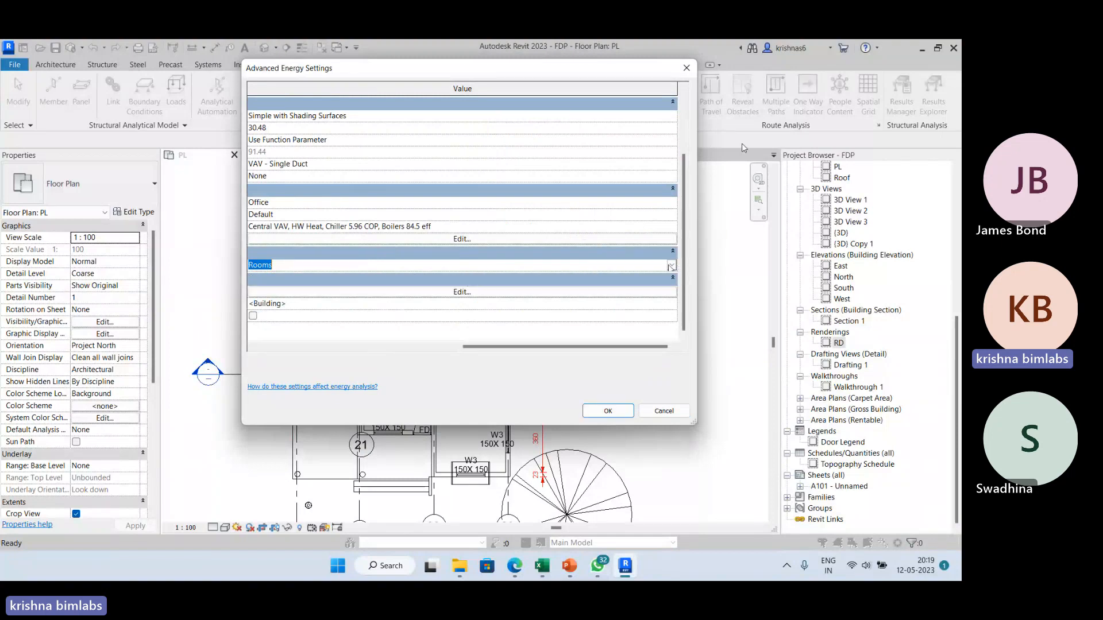
pyautogui.click(686, 75)
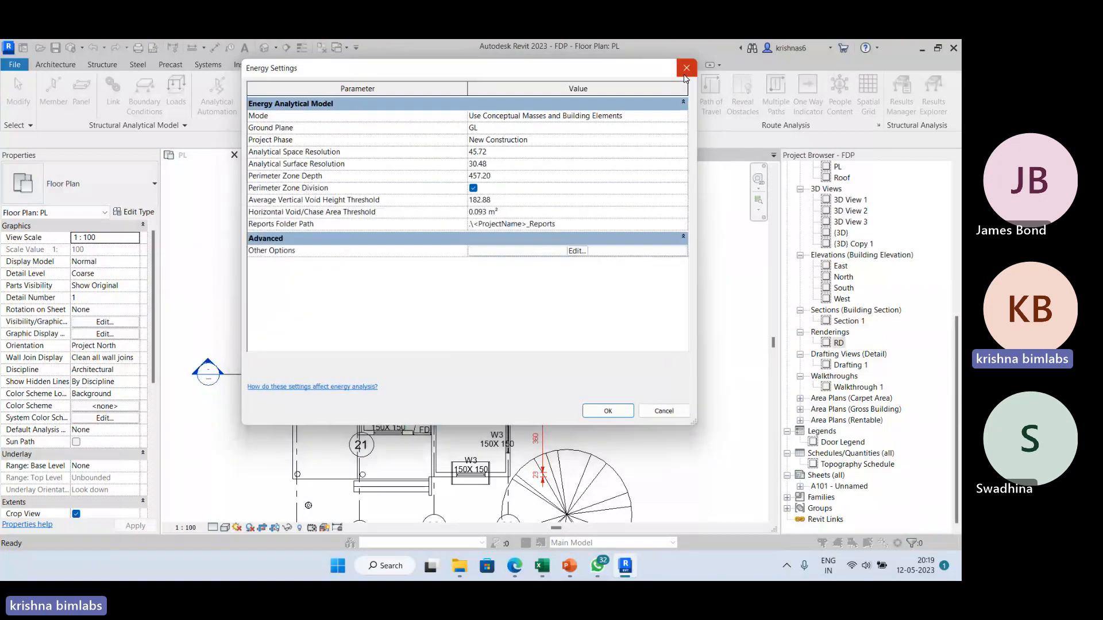
# Step: Examine the construction assigned to each mass model element in the advanced energy settings' Conceptual Types and leave them without changes
pyautogui.click(576, 251)
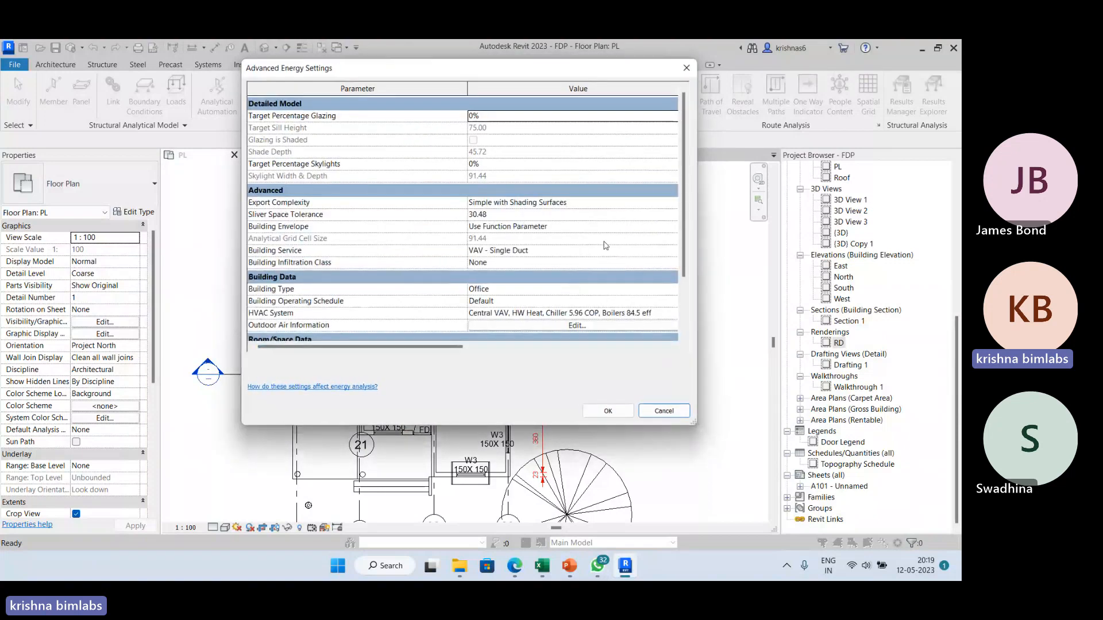
pyautogui.scroll(-2, 560, 276)
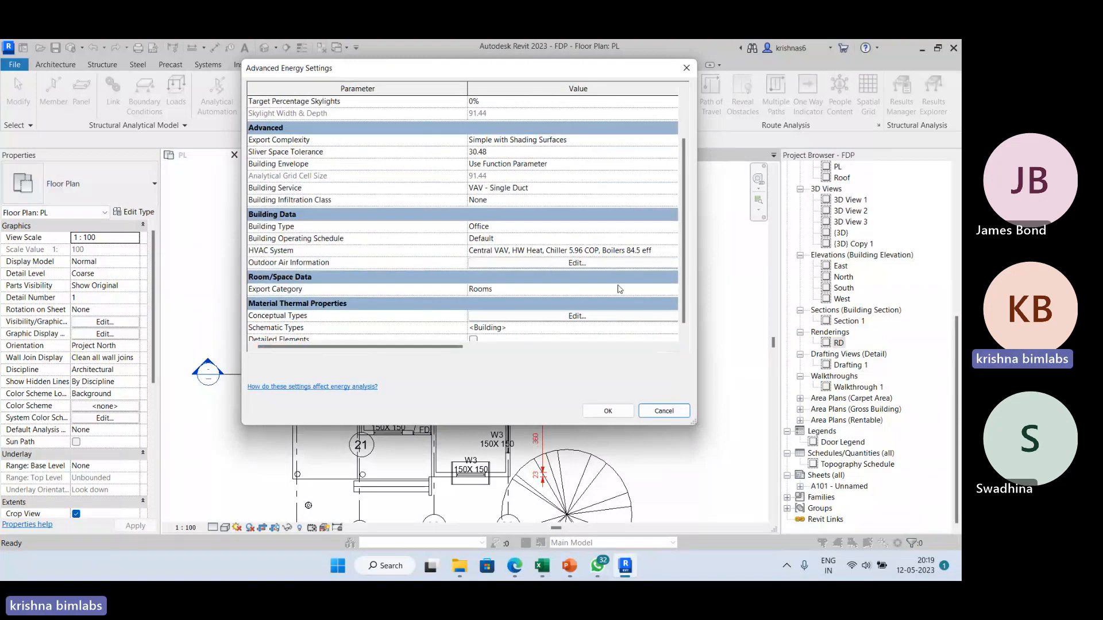
pyautogui.scroll(-1, 619, 289)
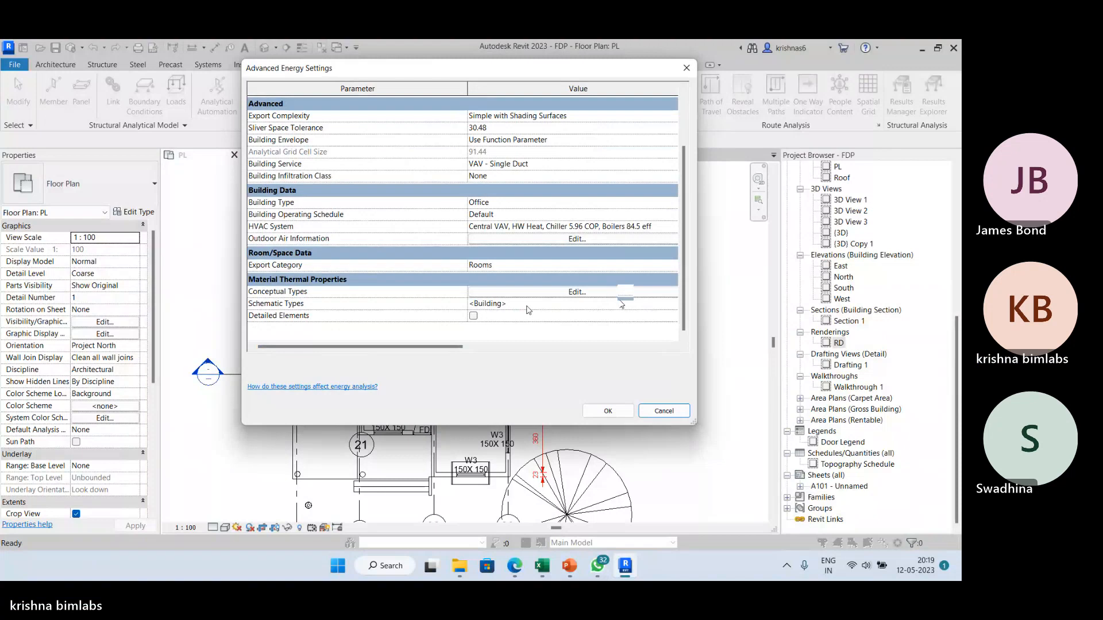
pyautogui.click(671, 304)
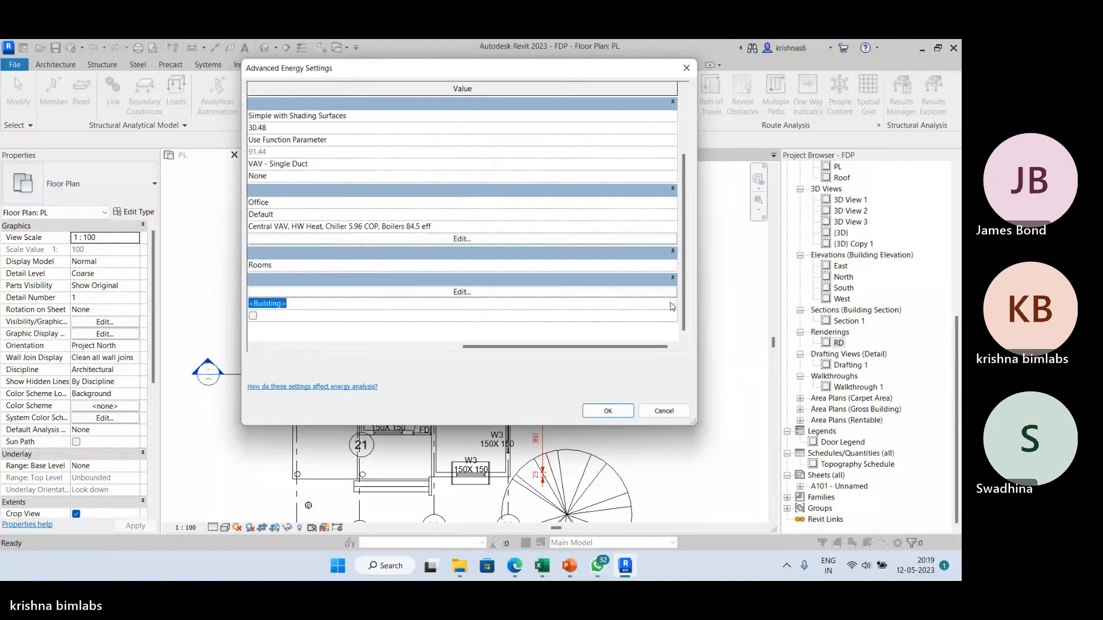
pyautogui.click(472, 293)
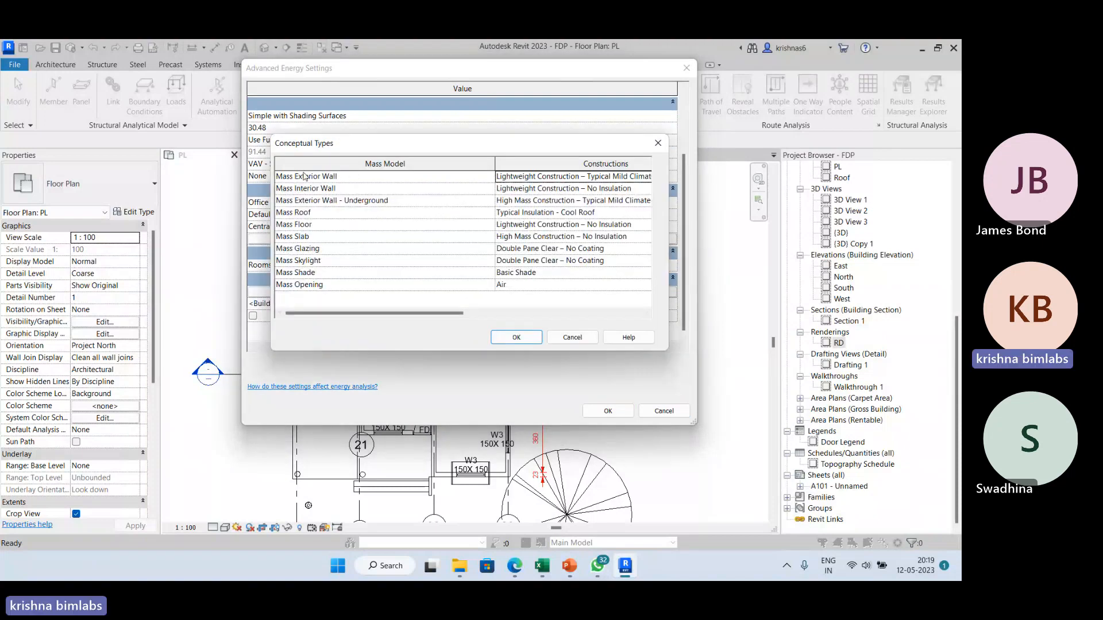
pyautogui.click(642, 178)
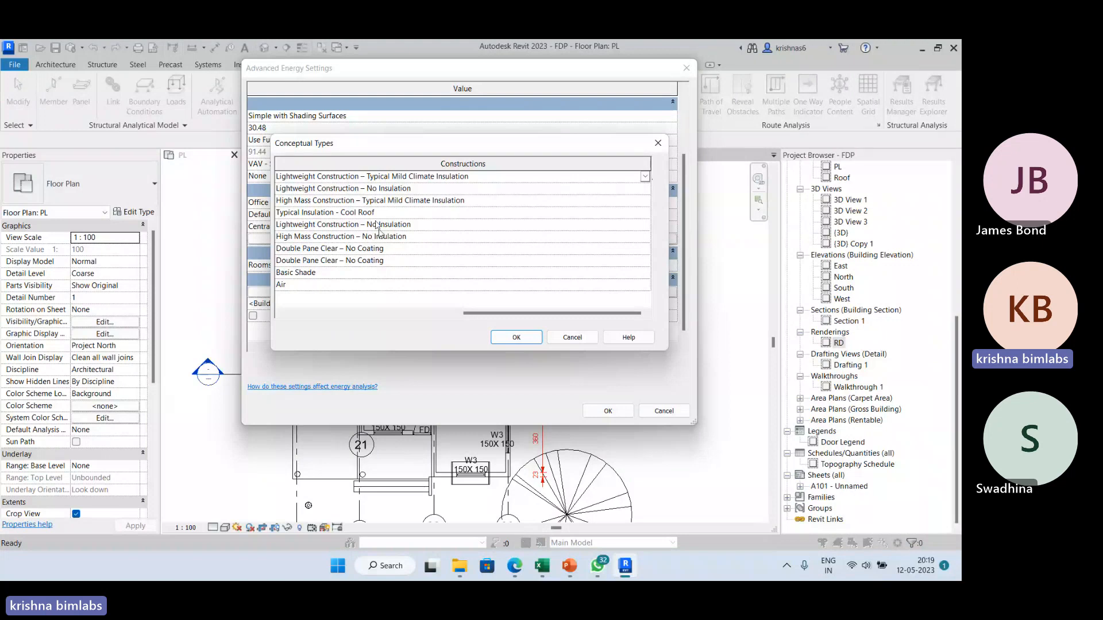
pyautogui.click(658, 144)
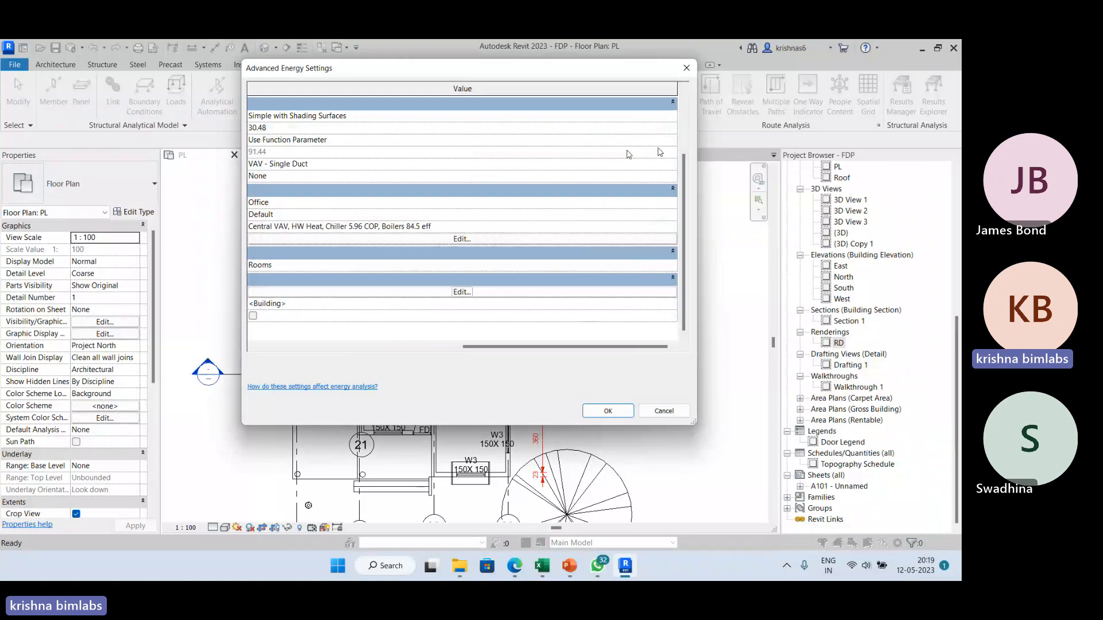
# Step: Review the Outdoor Air Information values and close the advanced energy settings without changes
pyautogui.click(448, 239)
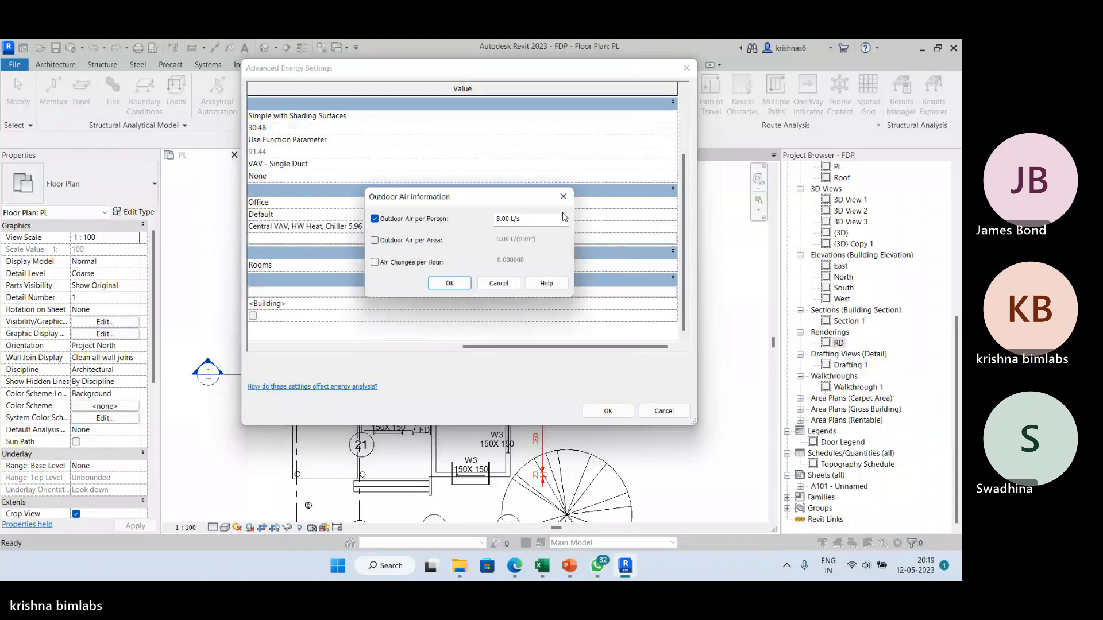
pyautogui.click(563, 197)
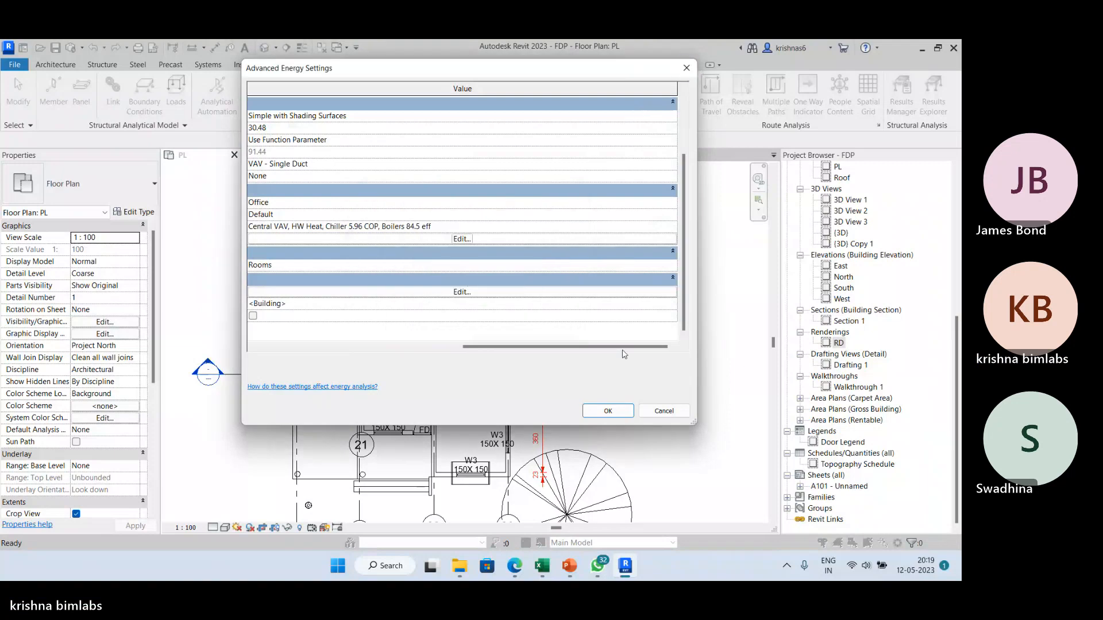
pyautogui.click(686, 68)
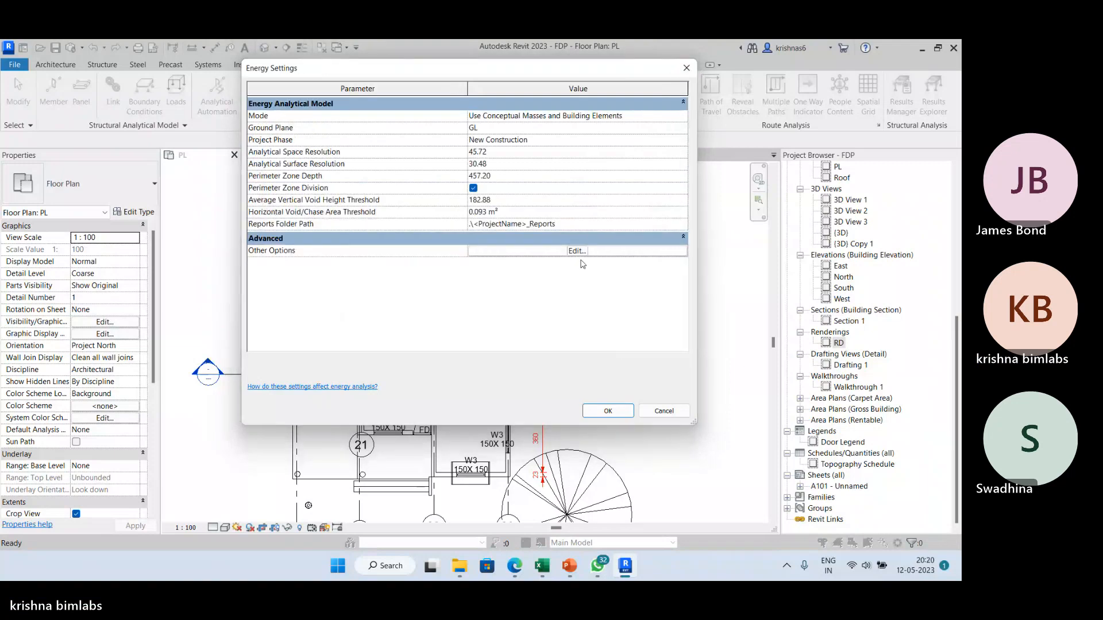
# Step: Examine the building's Schematic Types analytic constructions in the advanced energy options and close all energy settings without changes
pyautogui.click(577, 251)
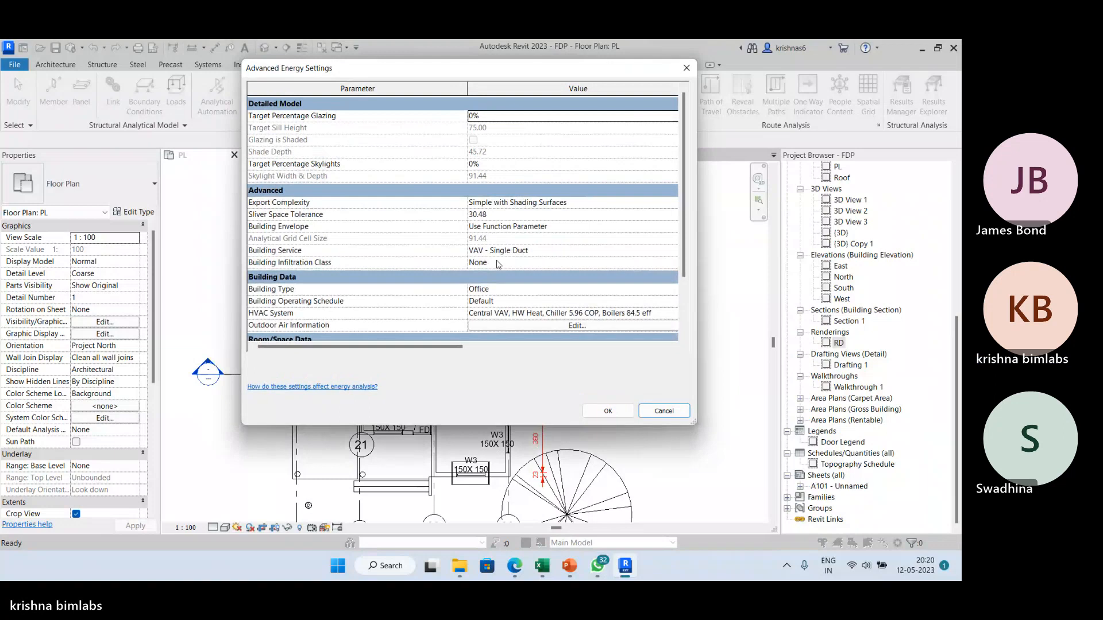
pyautogui.scroll(-3, 498, 264)
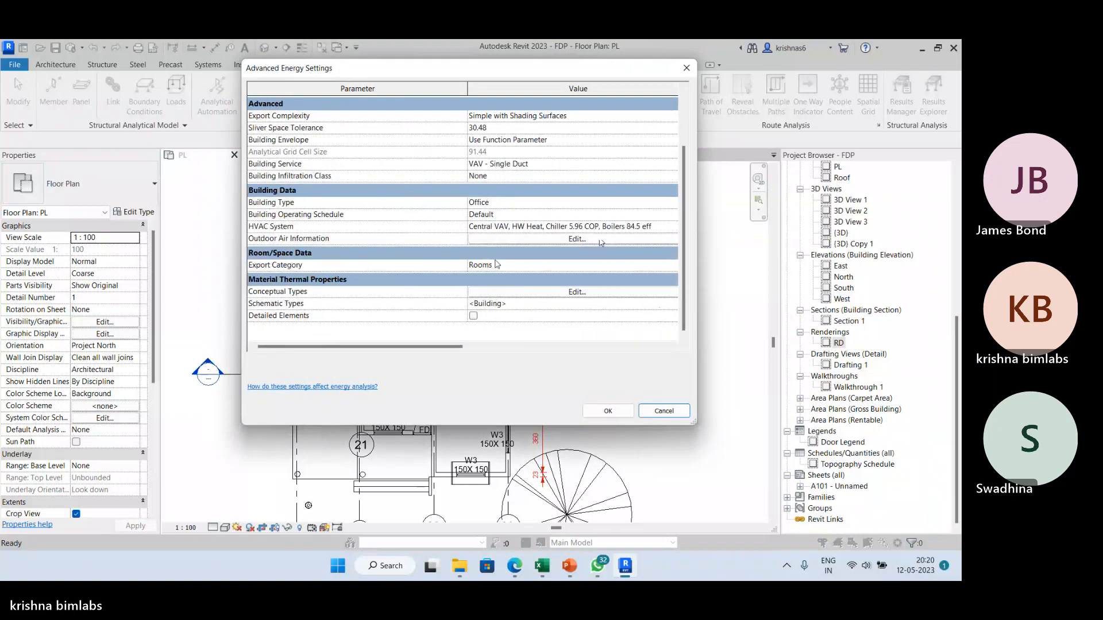
pyautogui.click(667, 308)
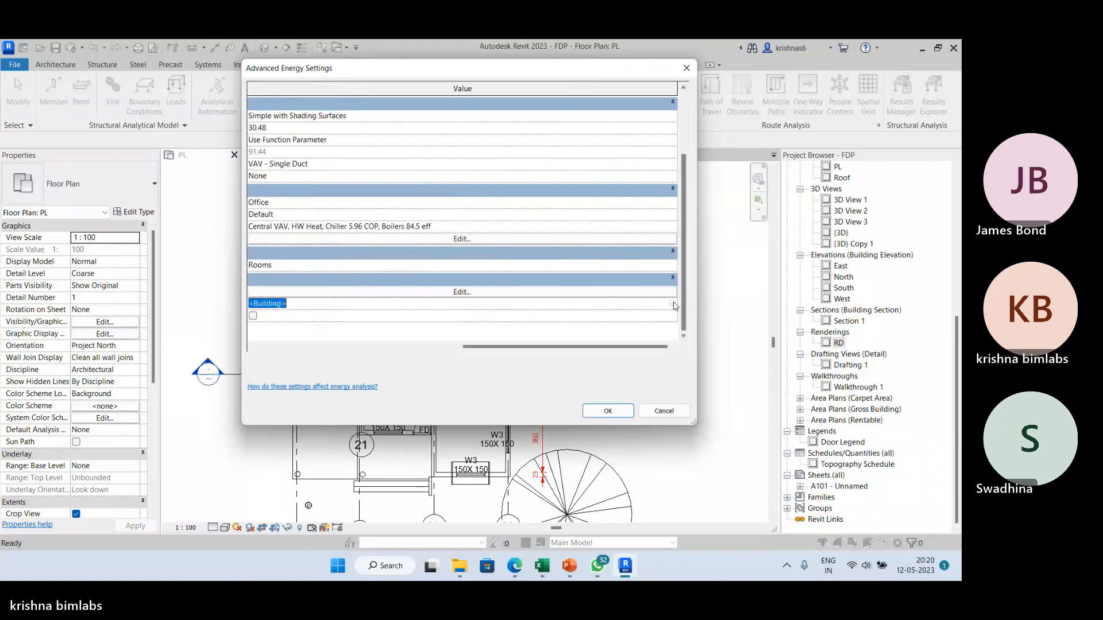
pyautogui.click(674, 305)
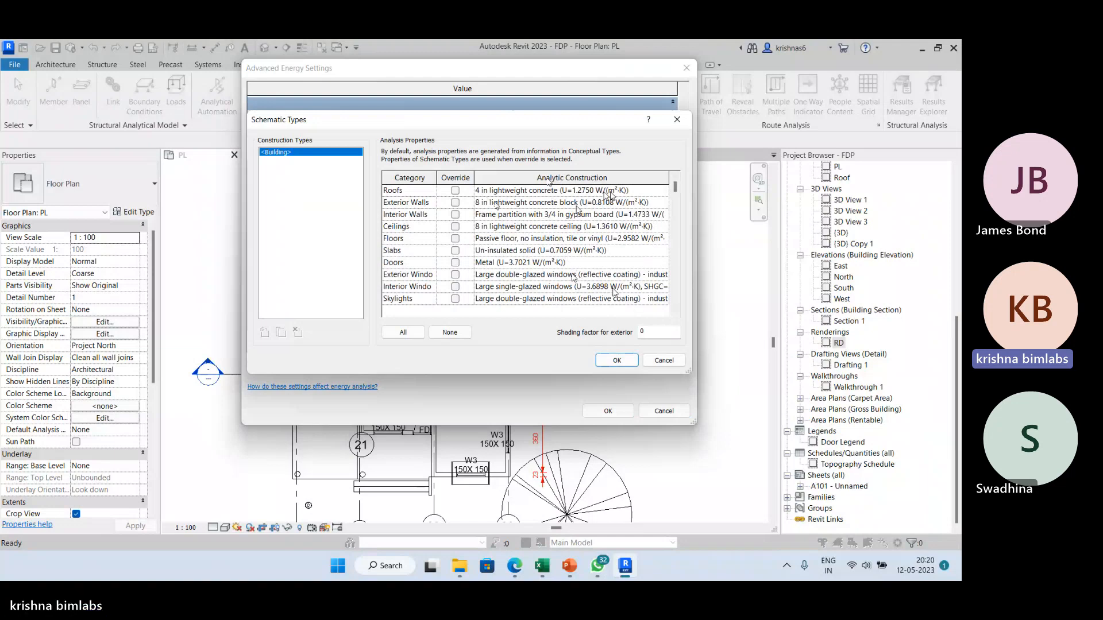
pyautogui.scroll(-1, 428, 293)
pyautogui.scroll(1, 427, 292)
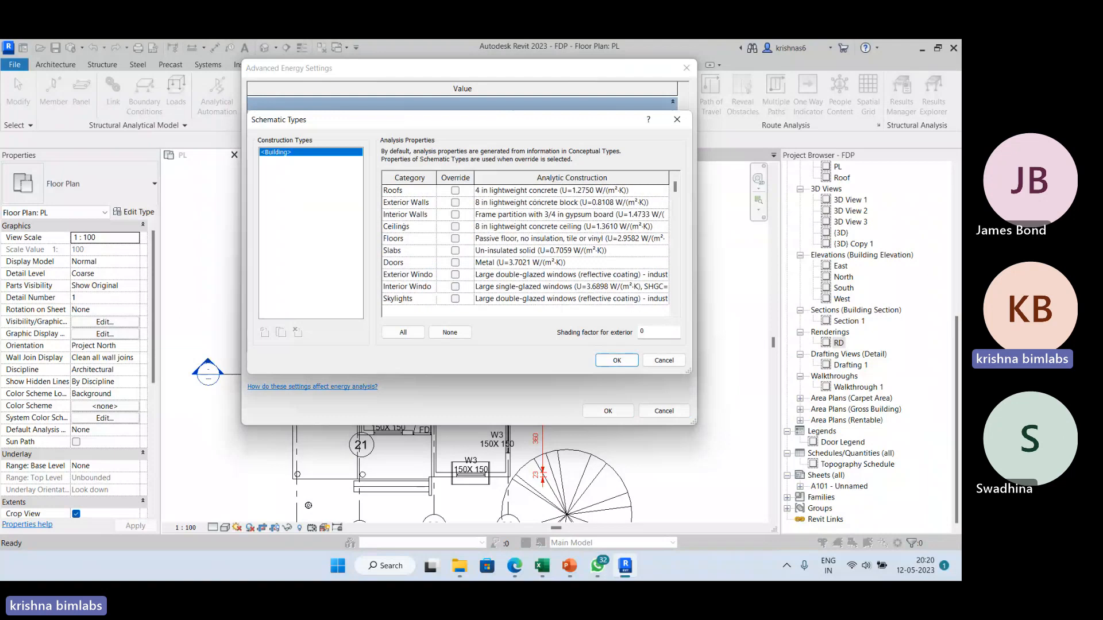
pyautogui.click(677, 120)
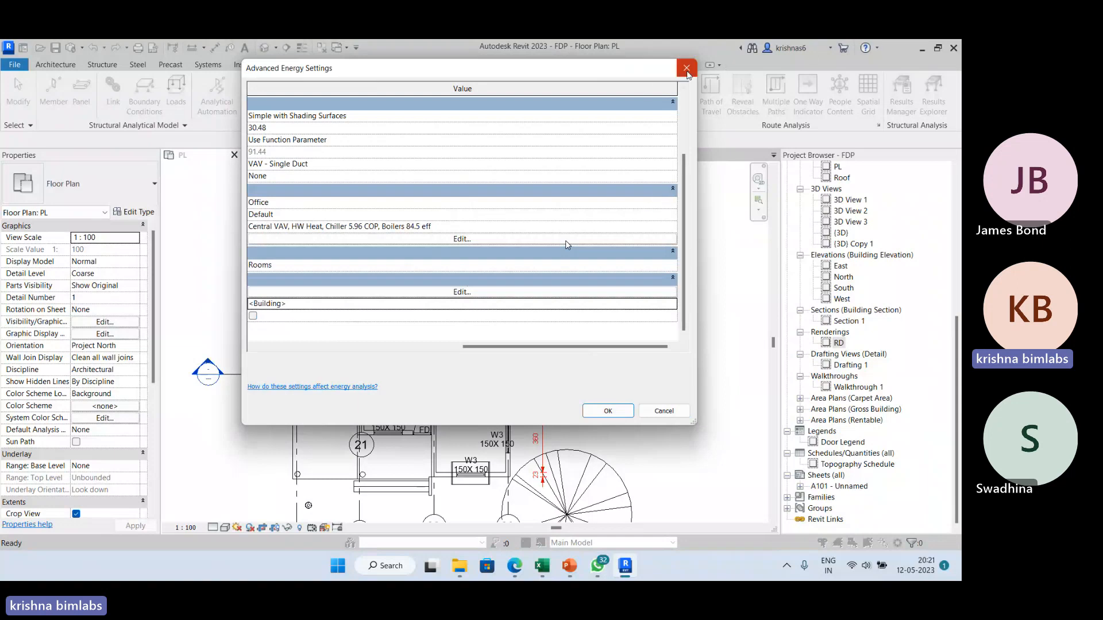
pyautogui.click(687, 68)
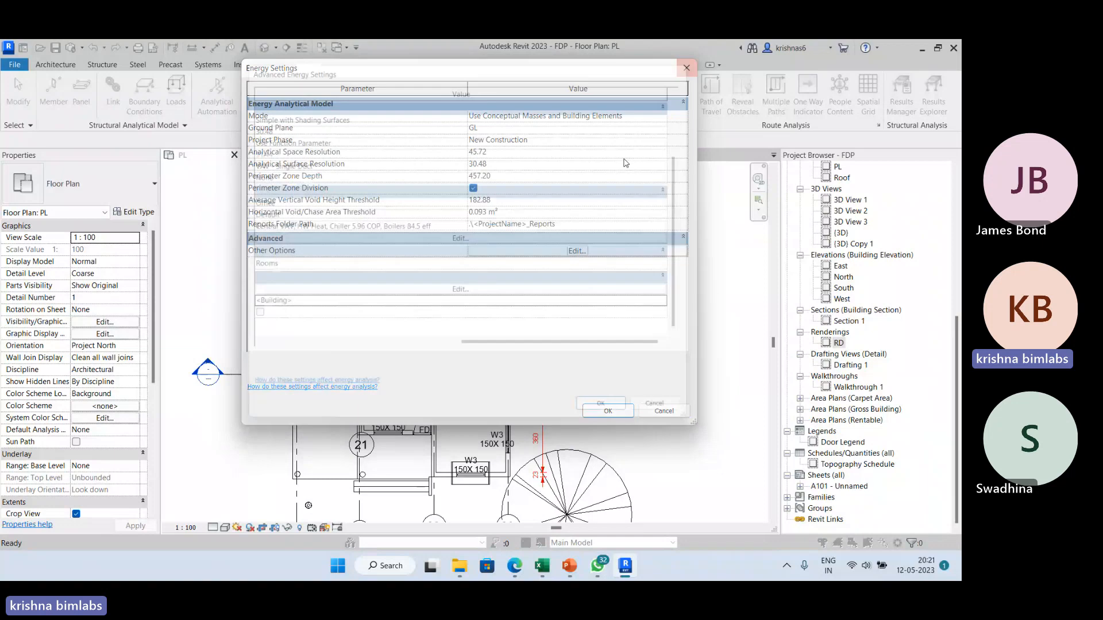
pyautogui.click(687, 68)
# Step: Set the project's length units to fractional inches and apply the project units
pyautogui.press('u')
pyautogui.press('n')
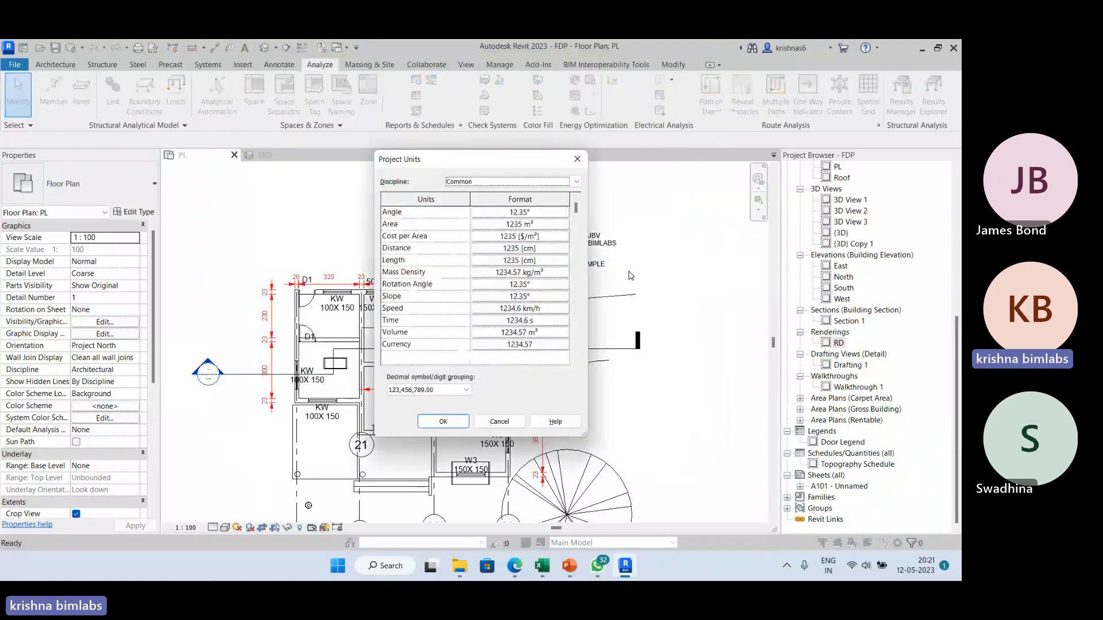
pyautogui.click(520, 260)
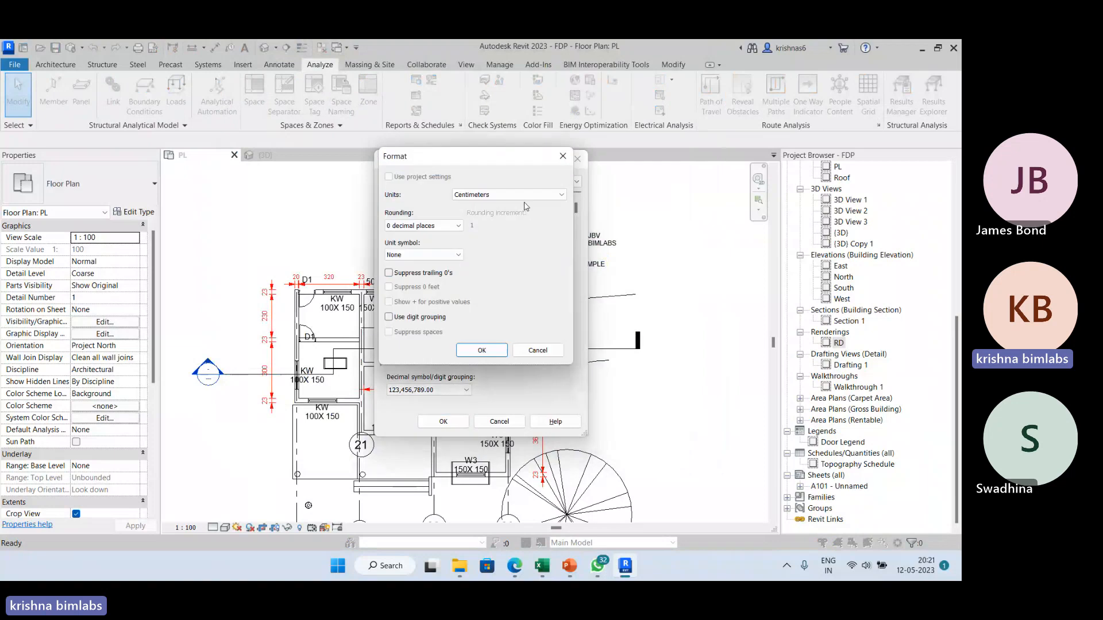
pyautogui.click(526, 196)
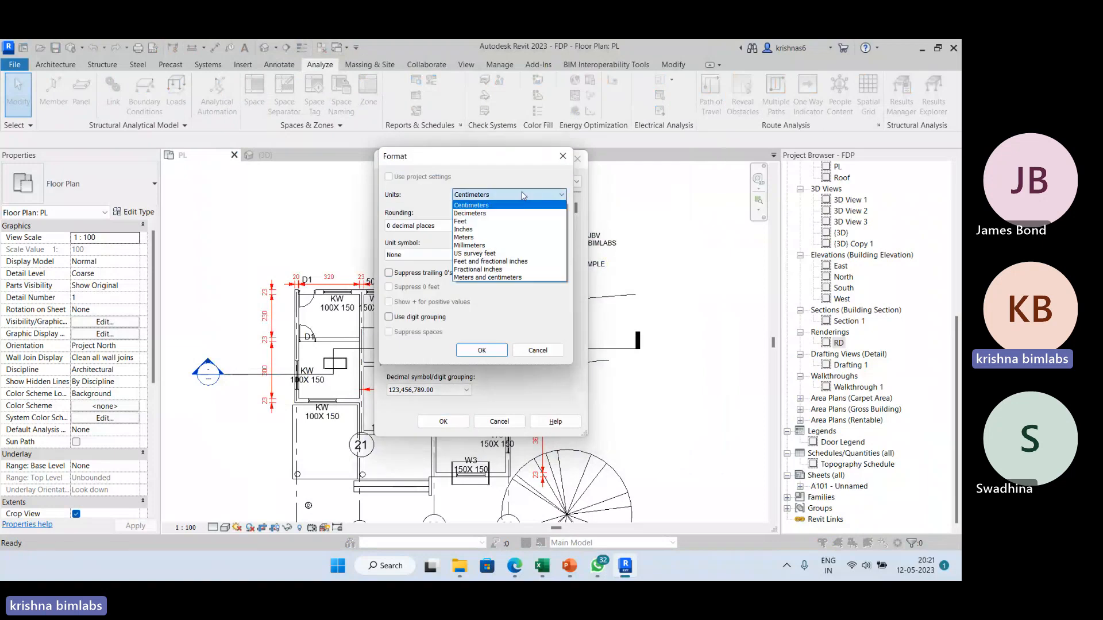
pyautogui.click(533, 269)
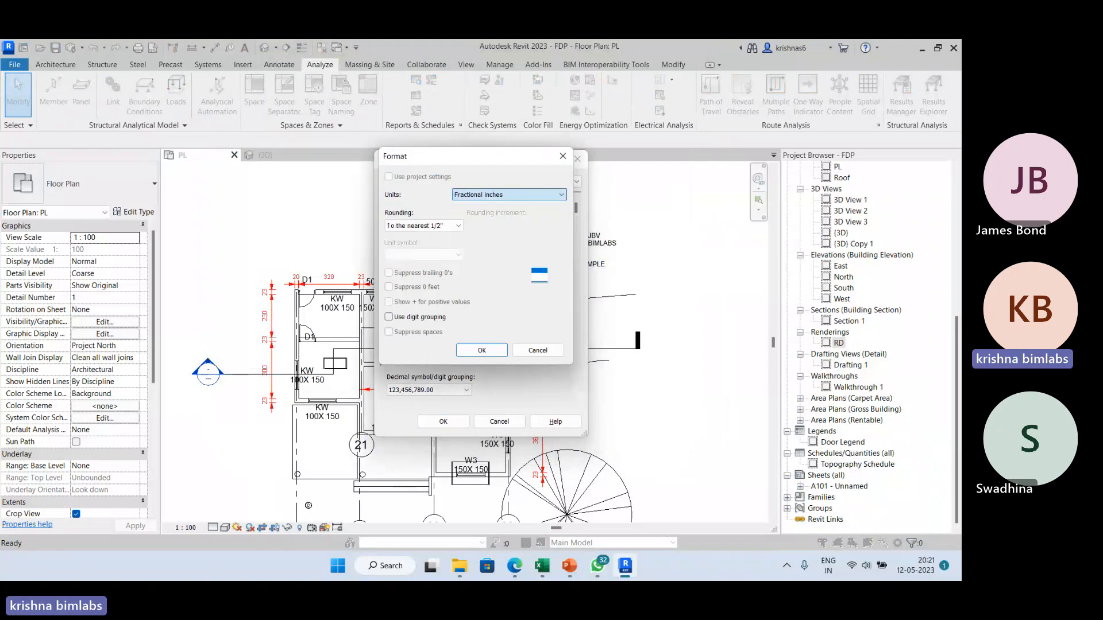
pyautogui.click(498, 350)
pyautogui.click(443, 421)
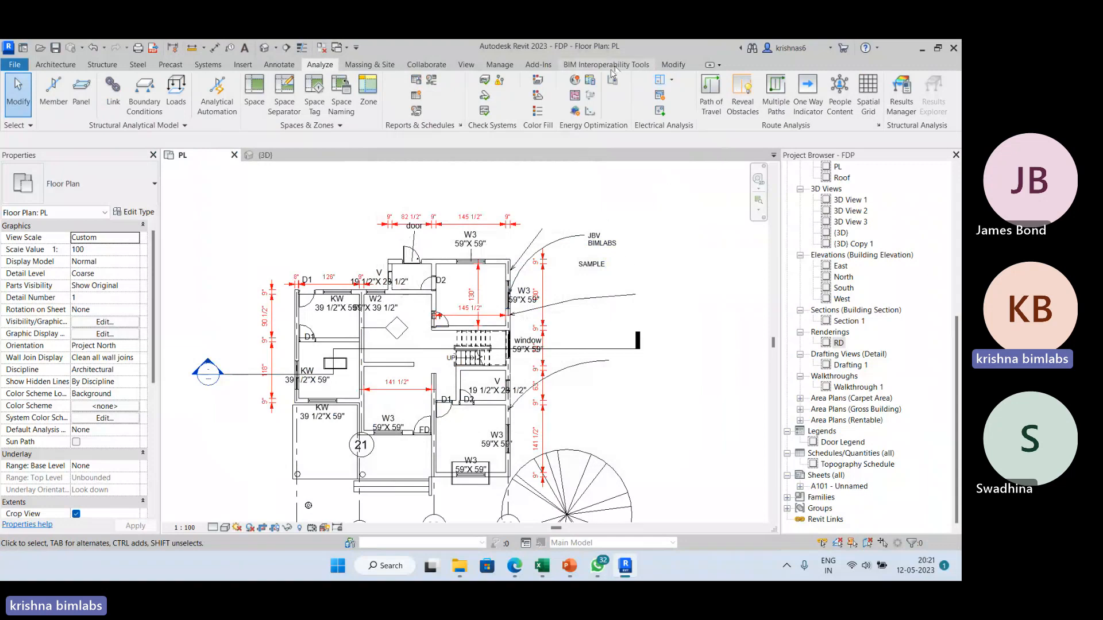
# Step: Set the project location to Bangalore Urban by searching for Banglore, and choose weather station 718785
pyautogui.click(574, 83)
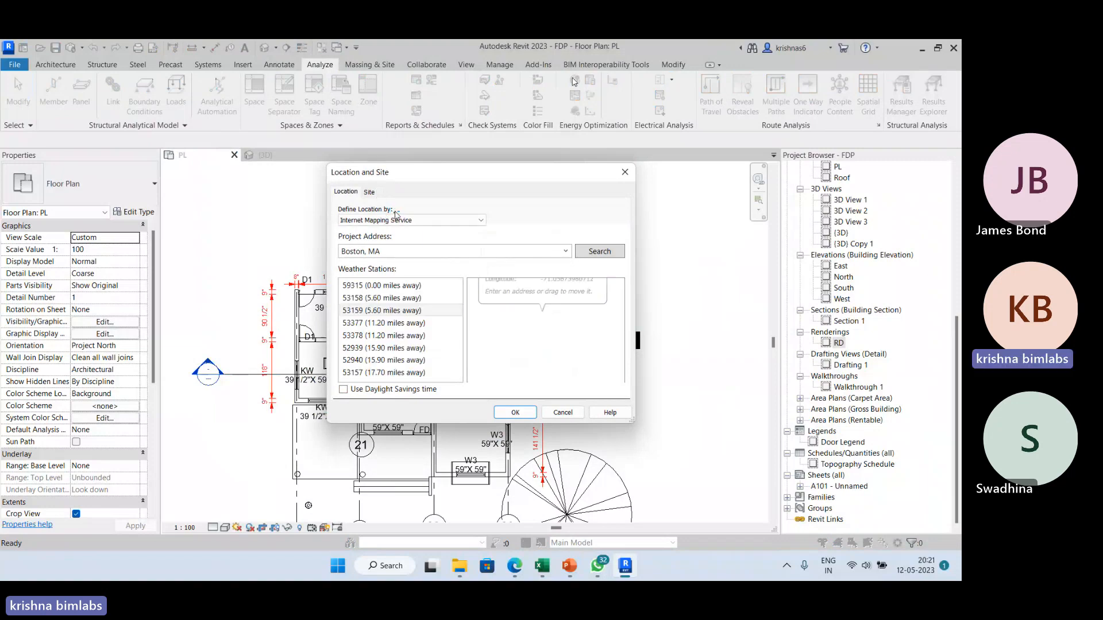
pyautogui.click(452, 251)
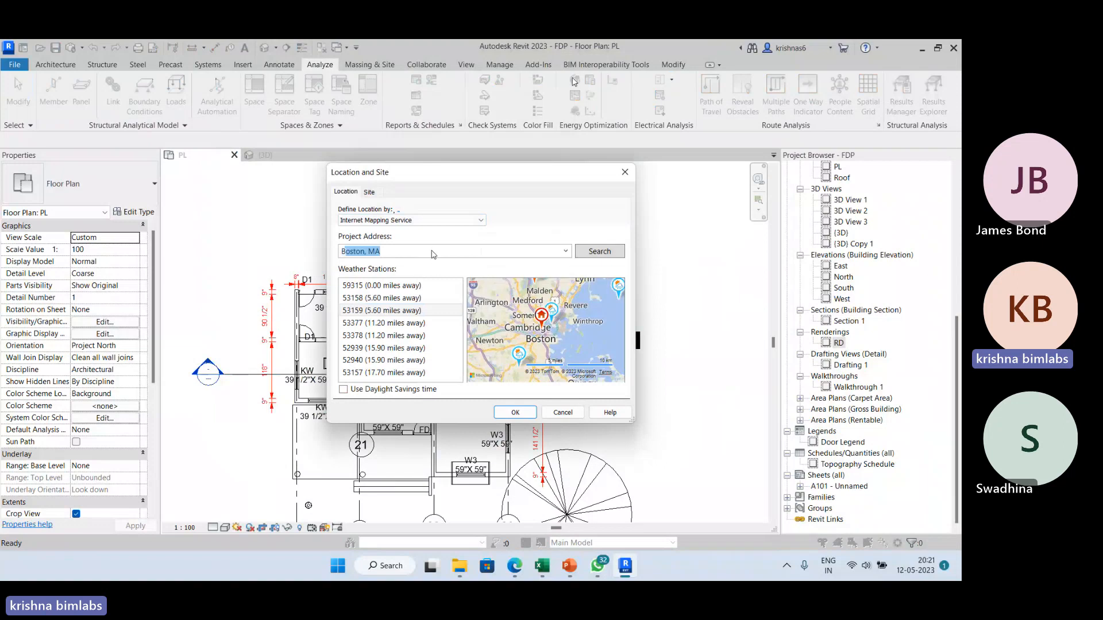
pyautogui.write('Banglore')
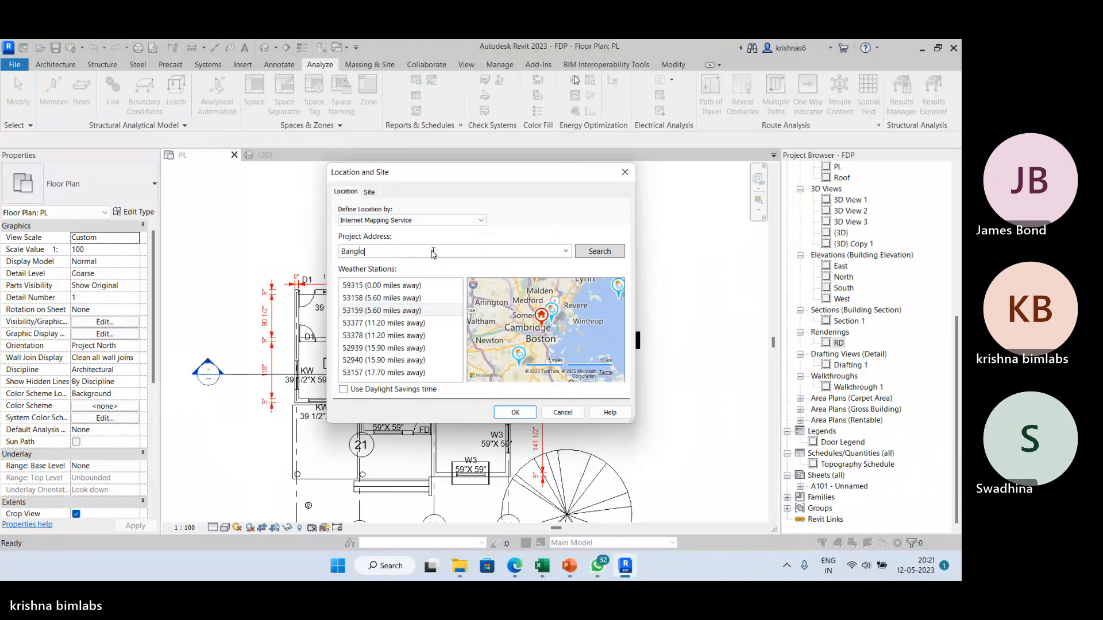
pyautogui.click(587, 253)
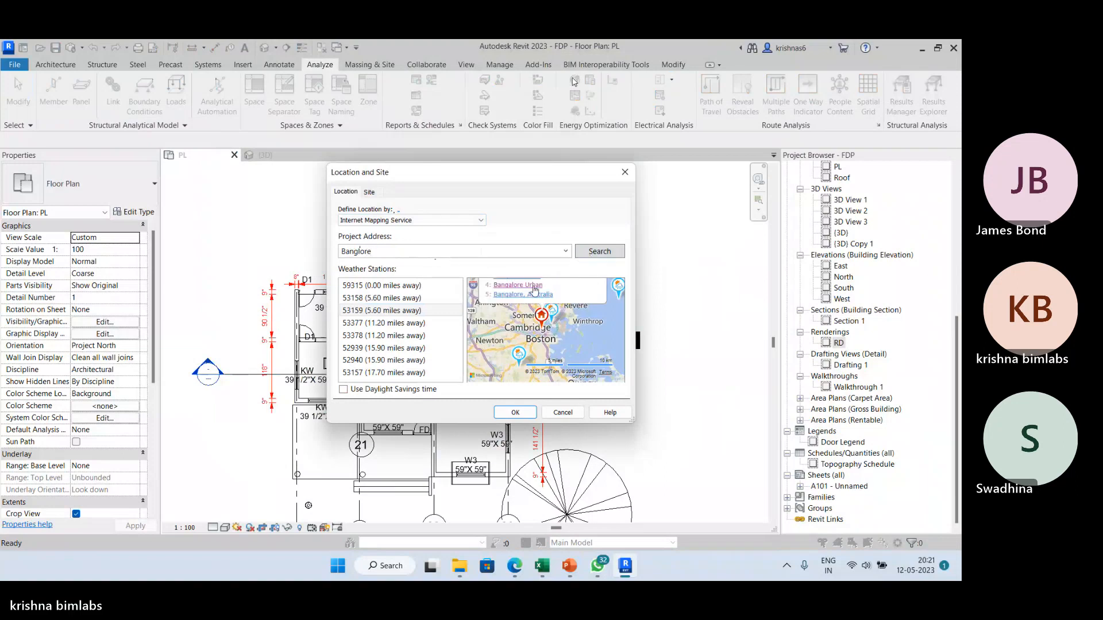
pyautogui.click(529, 286)
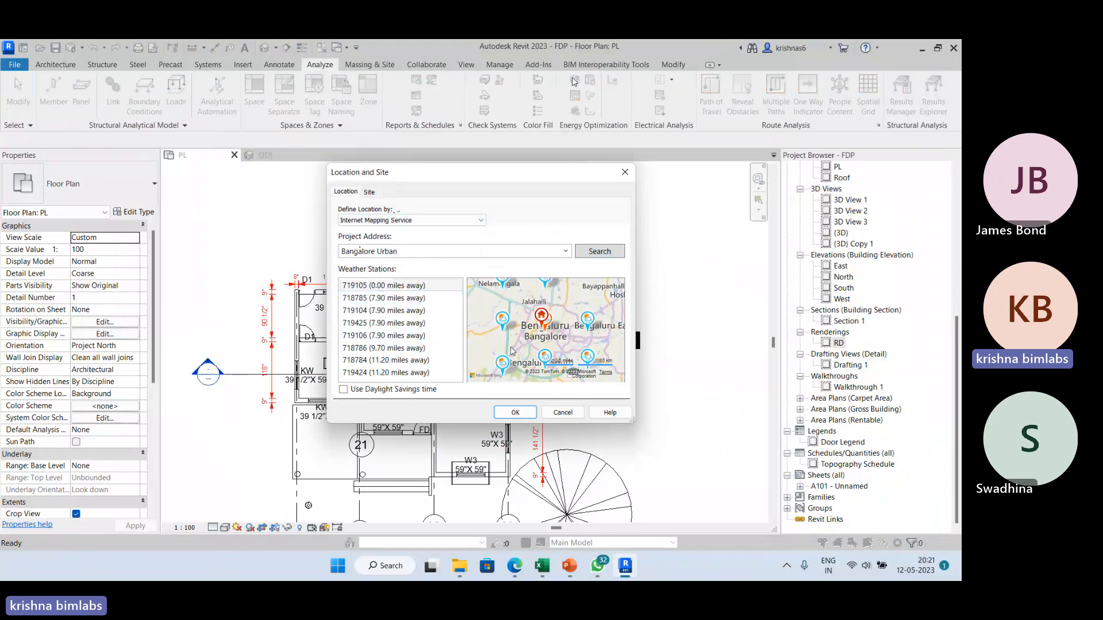
pyautogui.moveTo(562, 324)
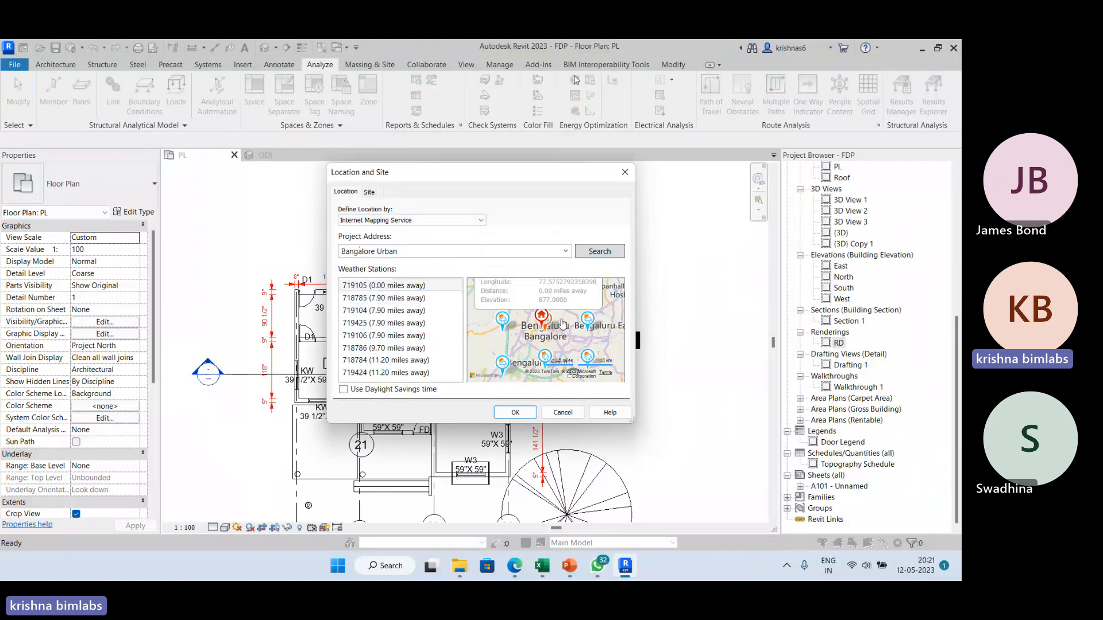
pyautogui.click(418, 297)
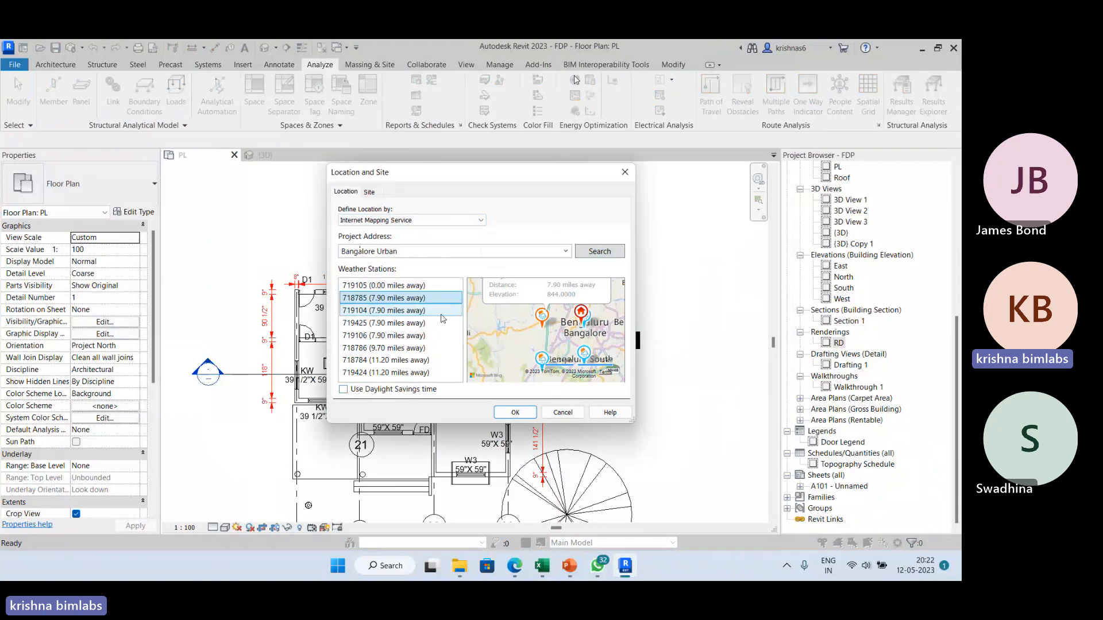
pyautogui.click(515, 413)
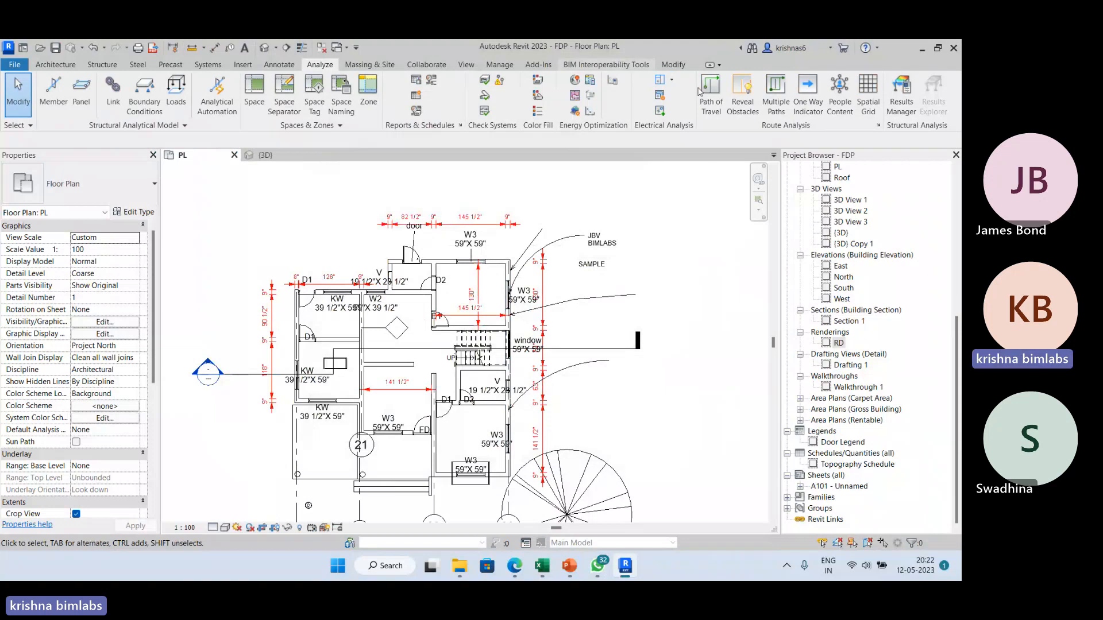
# Step: Set the project's volume computations to Areas and Volumes, keeping room area computed at wall finish
pyautogui.click(65, 67)
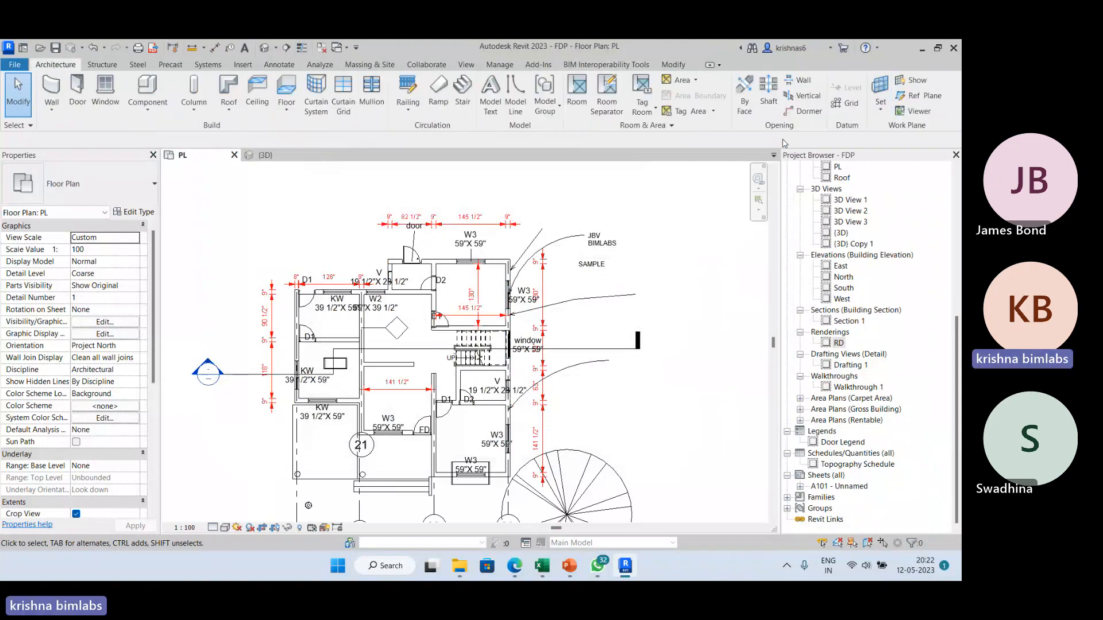
pyautogui.click(674, 127)
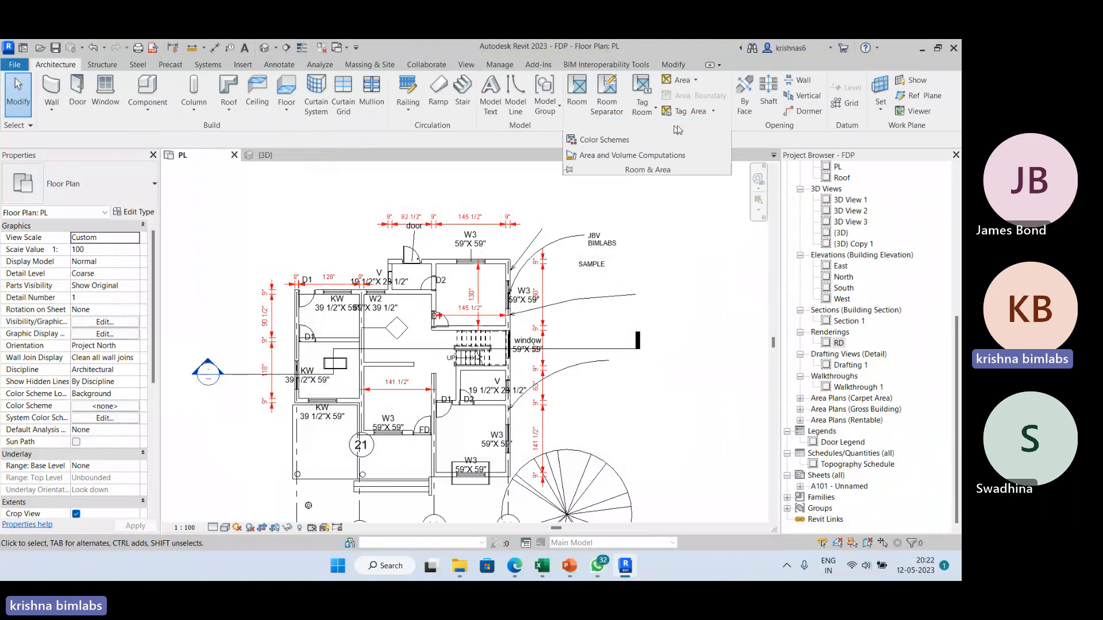
pyautogui.click(684, 157)
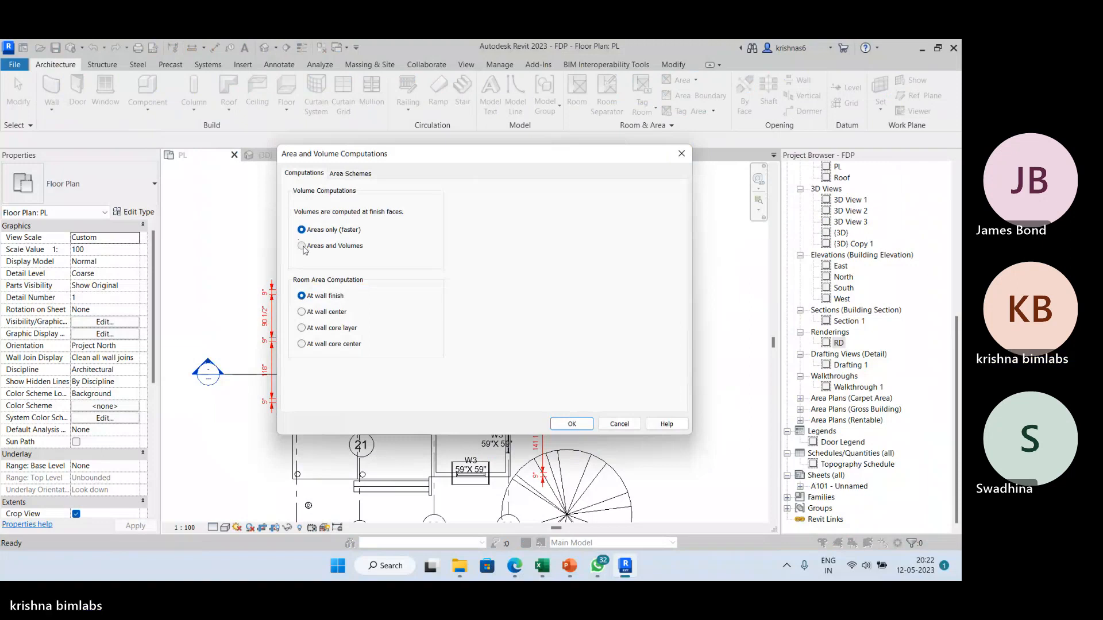
pyautogui.click(302, 245)
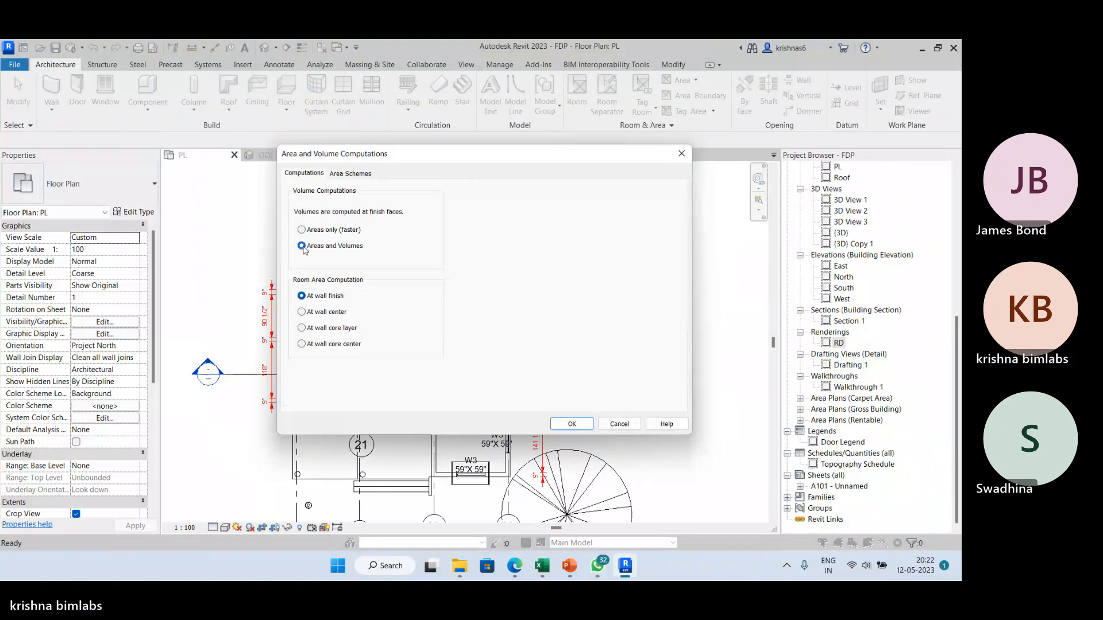
pyautogui.click(571, 424)
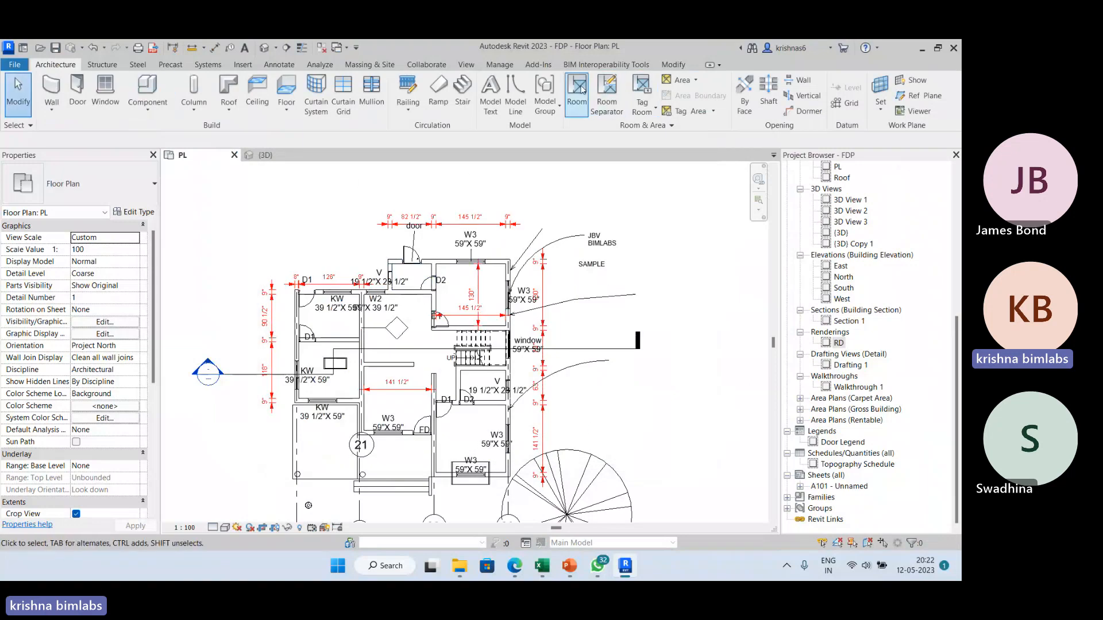
# Step: Tag the WorkArea, Kitchen, Dining, both Bedroom rooms and the Toilet beside the lower bedroom in the PL floor plan
pyautogui.click(646, 94)
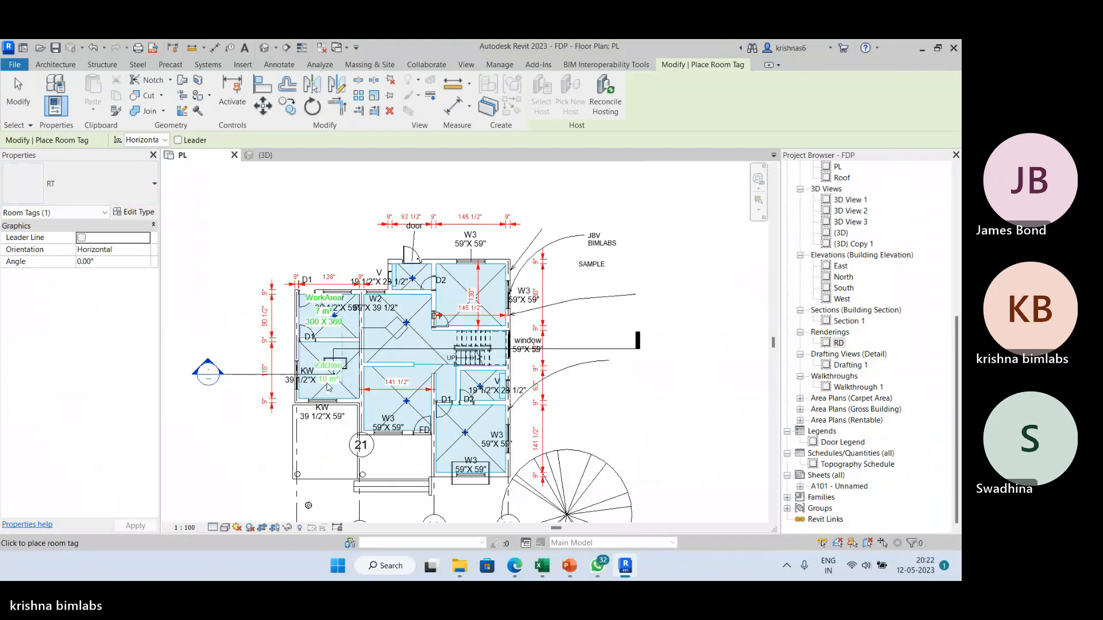
pyautogui.click(329, 388)
pyautogui.click(406, 334)
pyautogui.click(474, 304)
pyautogui.click(474, 449)
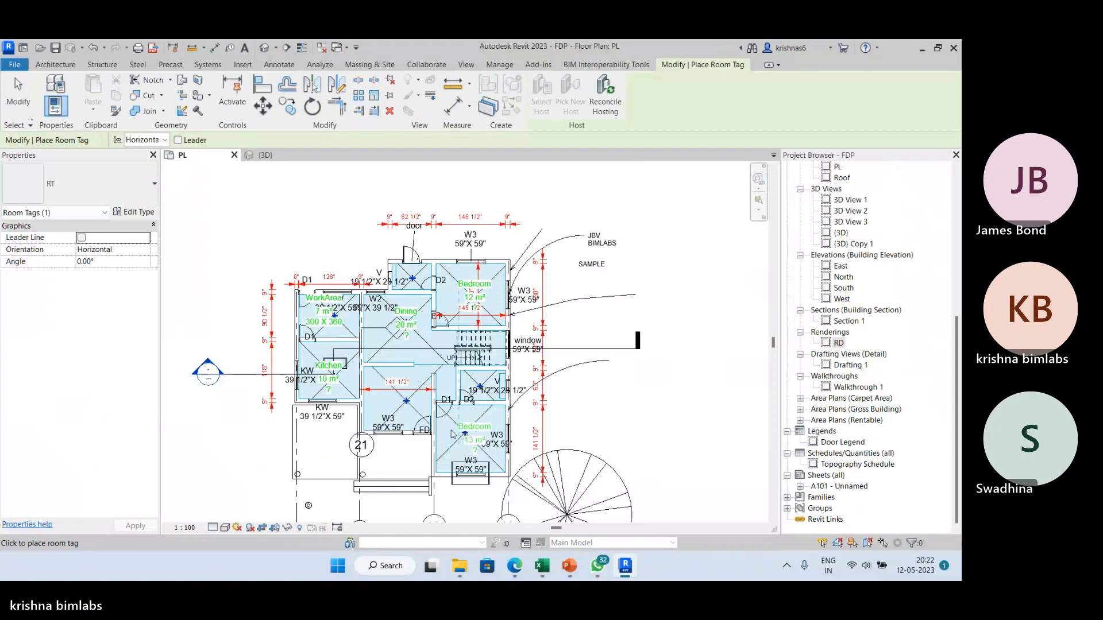
pyautogui.click(481, 399)
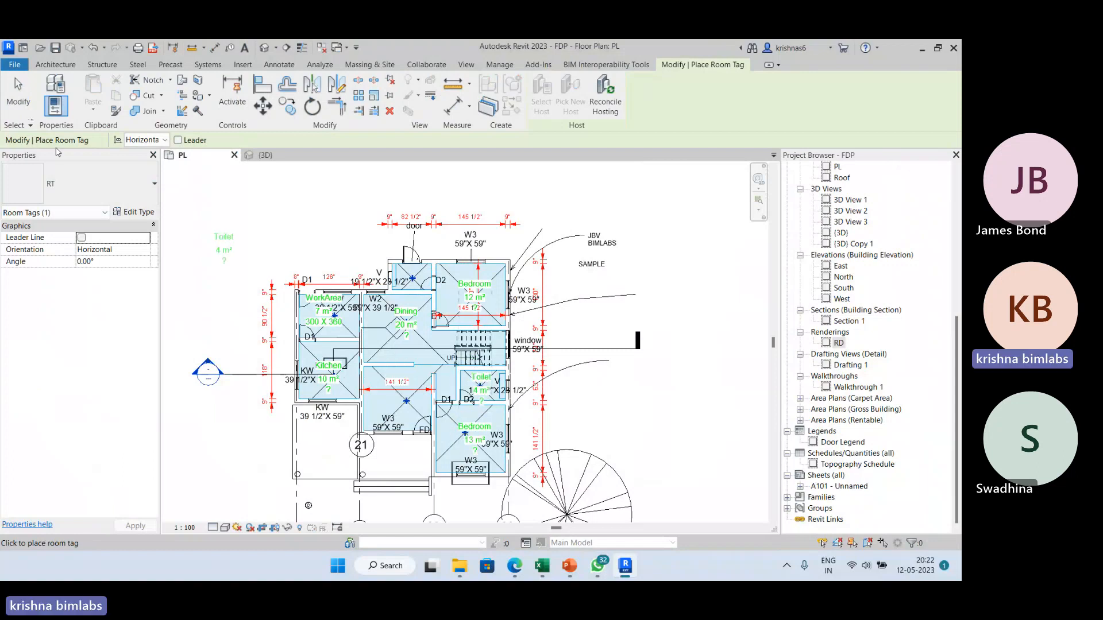
pyautogui.click(29, 101)
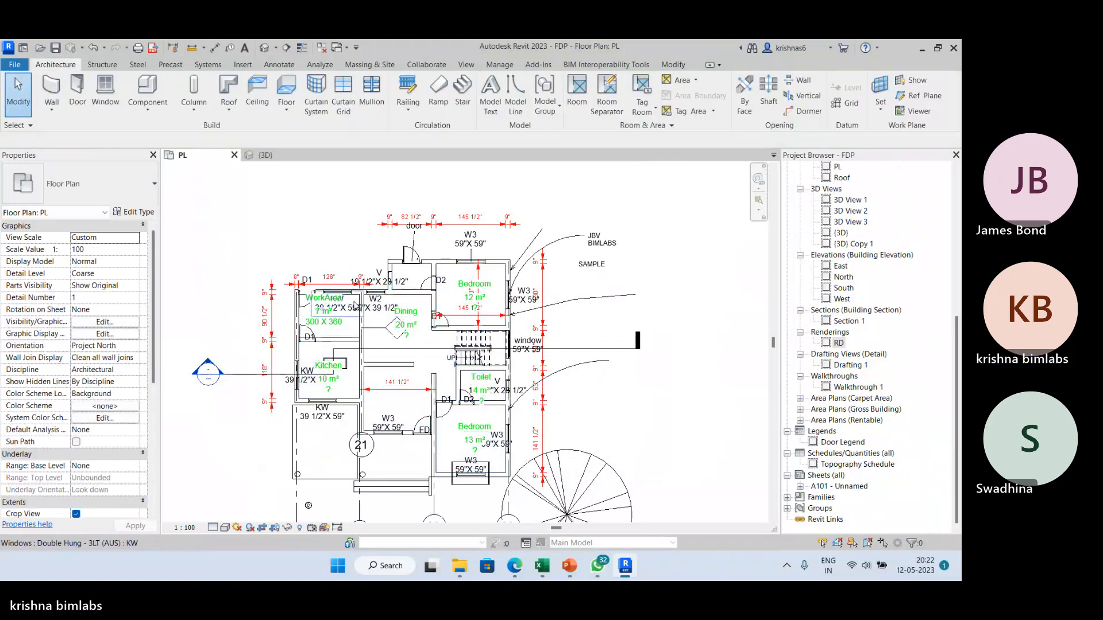
# Step: Examine the WorkArea room's constraints and dimensions in the PL floor plan
pyautogui.scroll(-1, 418, 203)
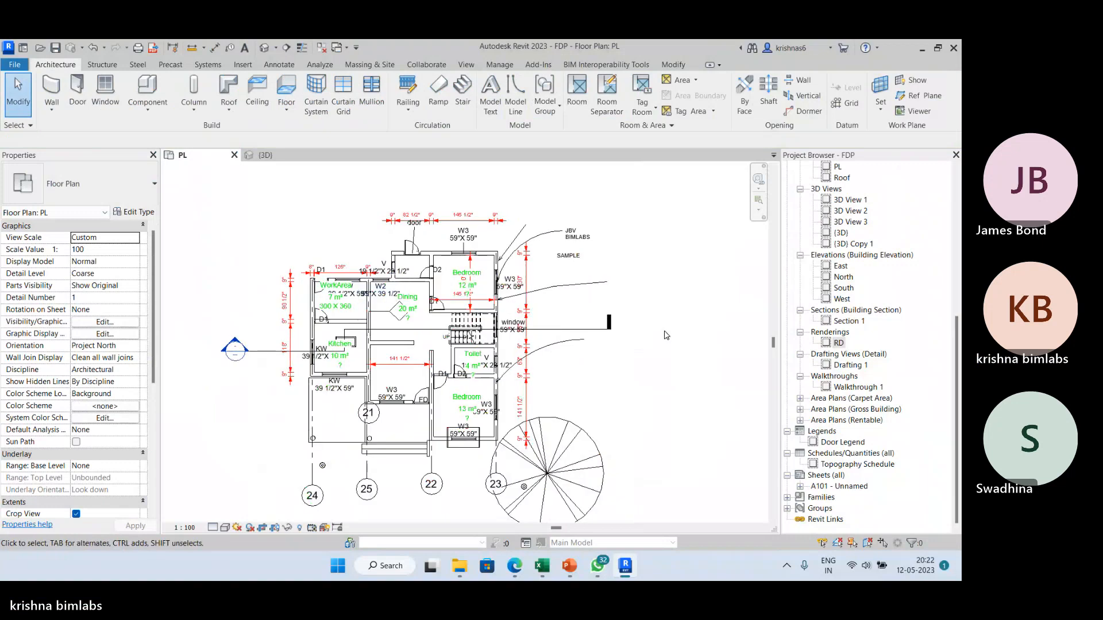
pyautogui.moveTo(359, 297); pyautogui.dragTo(446, 243, button='middle')
pyautogui.scroll(3, 446, 243)
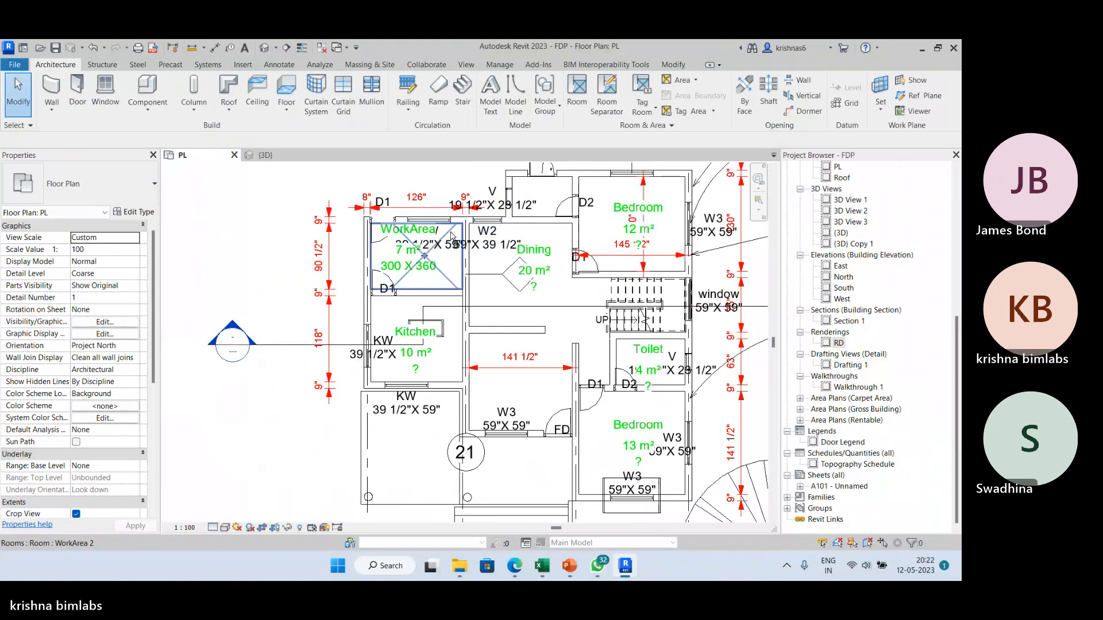
pyautogui.click(451, 235)
pyautogui.moveTo(276, 237); pyautogui.dragTo(245, 230, button='middle')
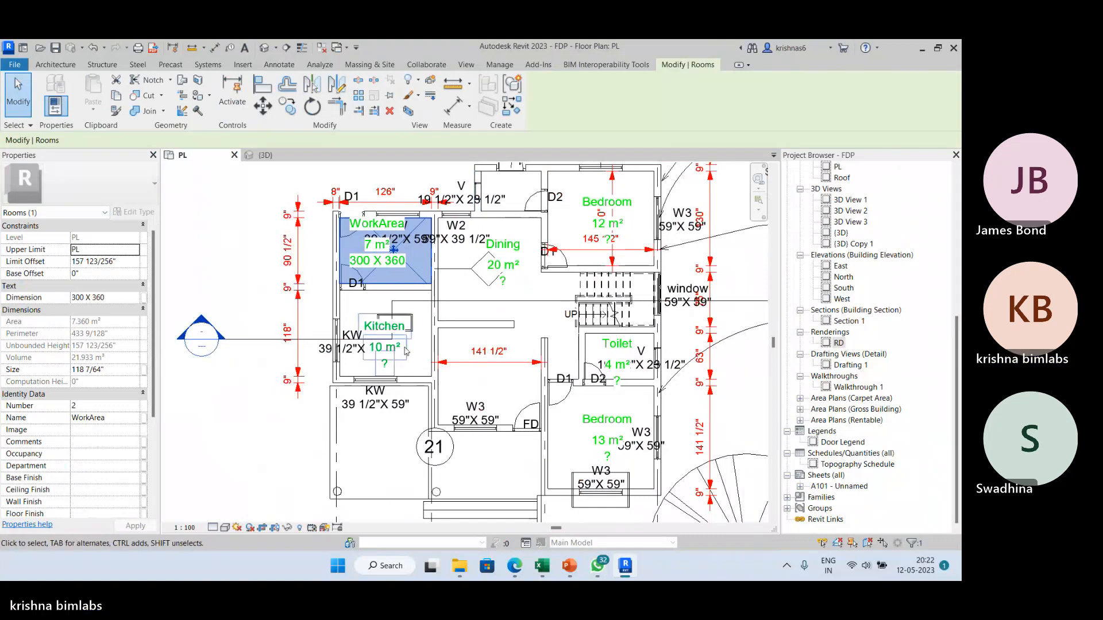
pyautogui.click(262, 297)
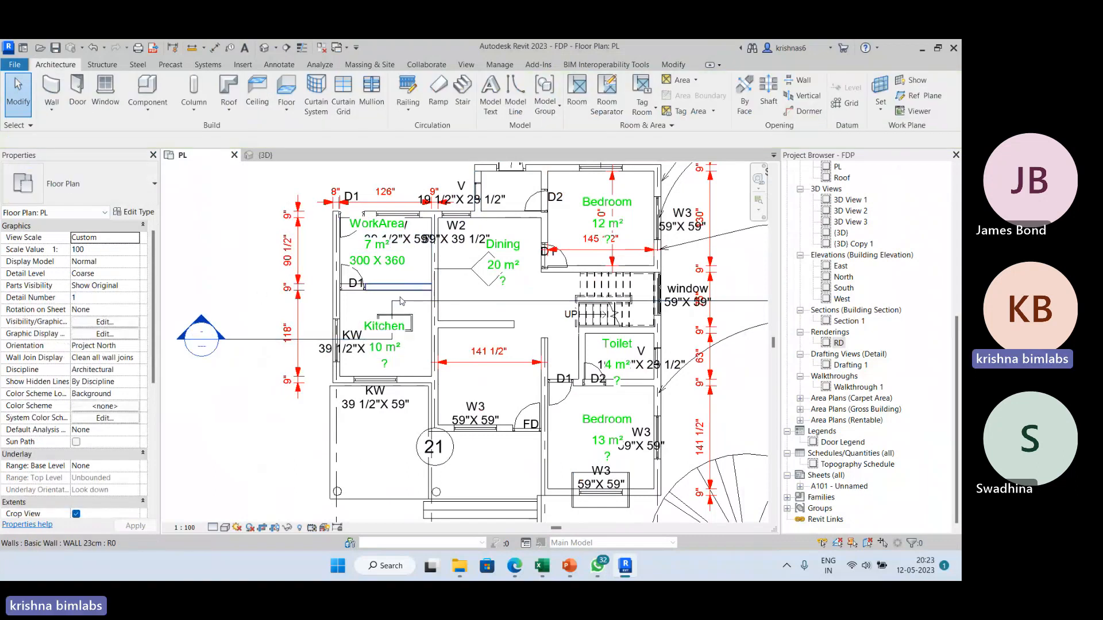
# Step: Lower the Kitchen room's upper boundary in Section 1 to the First Floor slab, with a limit offset of 118"
pyautogui.click(418, 370)
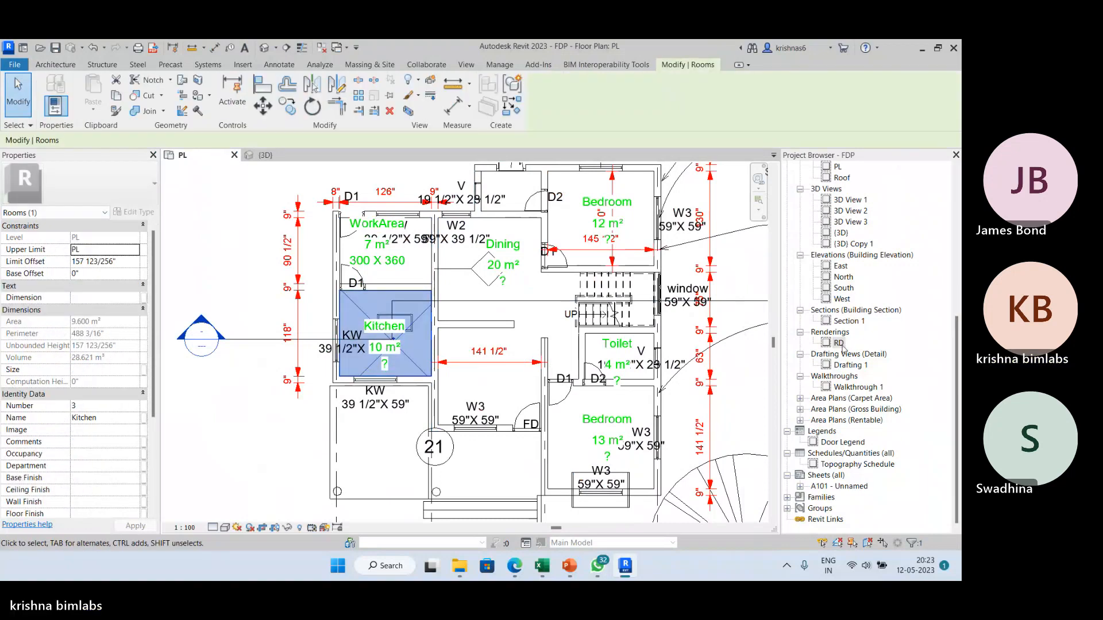
pyautogui.doubleClick(852, 325)
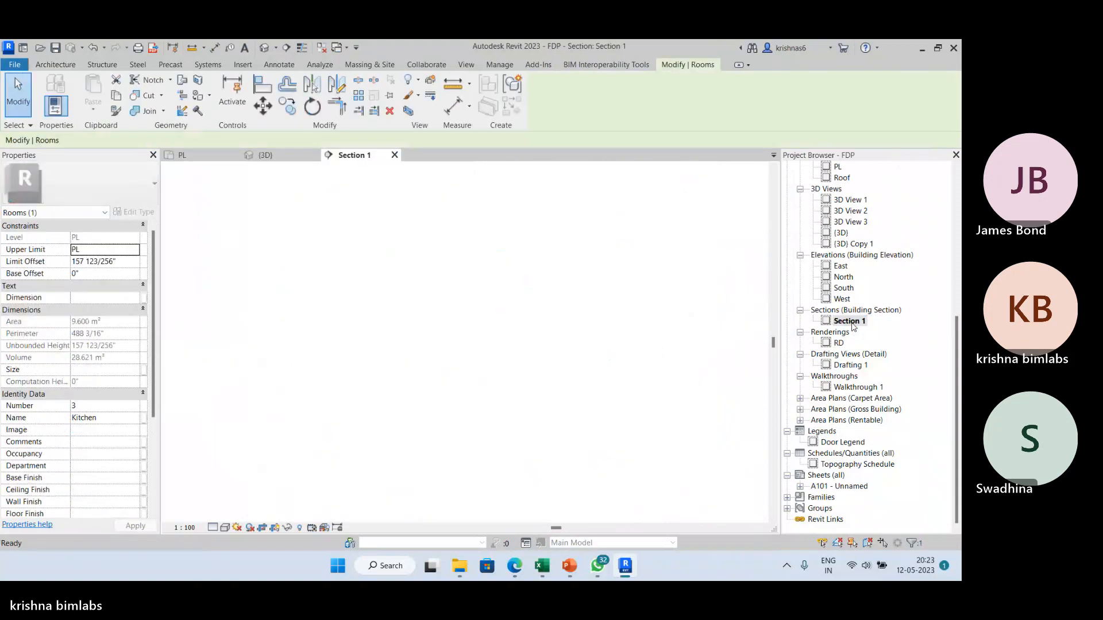
pyautogui.scroll(8, 551, 207)
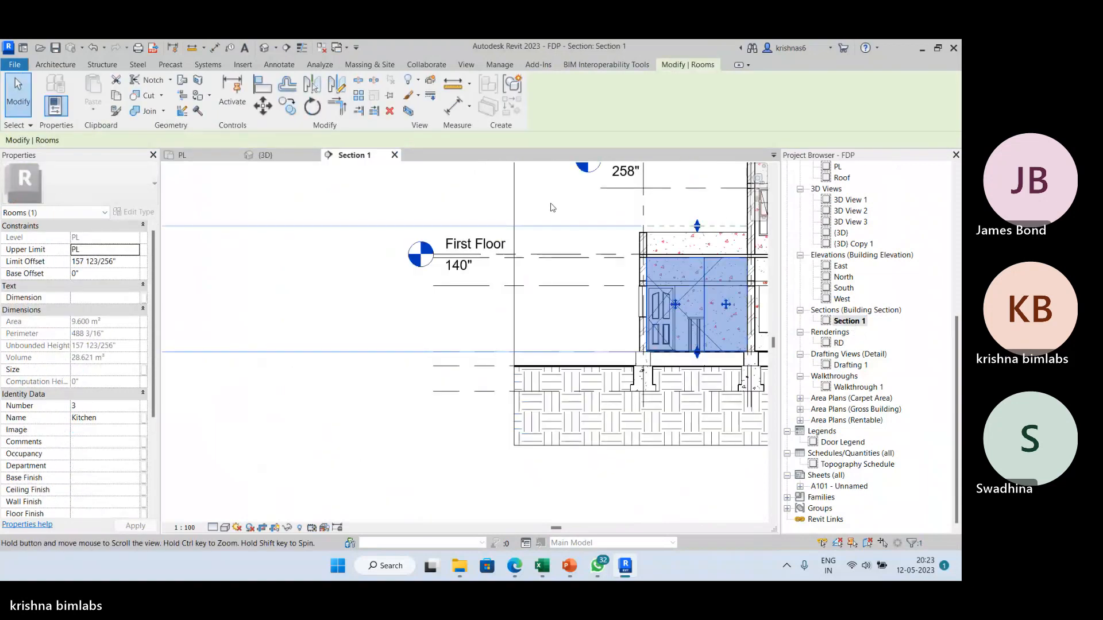
pyautogui.moveTo(552, 207); pyautogui.dragTo(353, 187, button='middle')
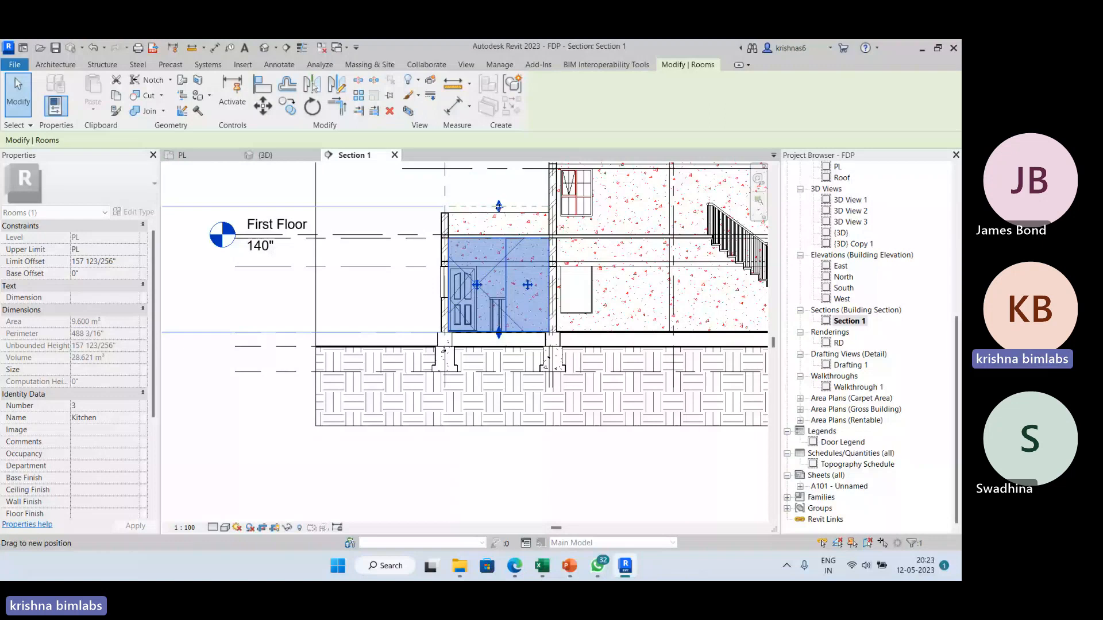
pyautogui.click(466, 451)
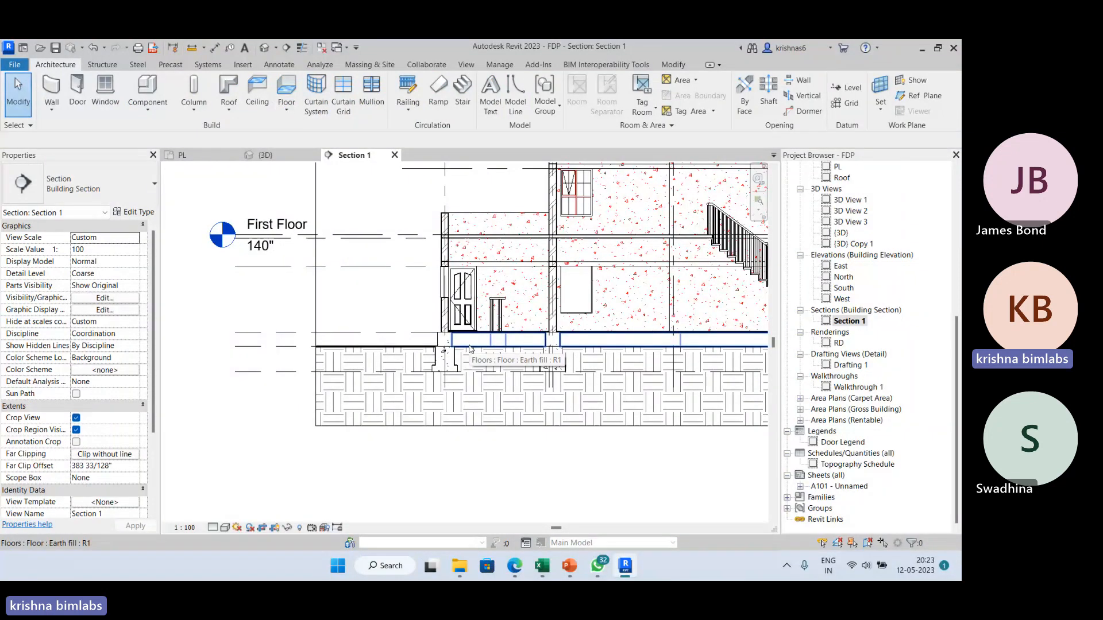
pyautogui.scroll(2, 469, 348)
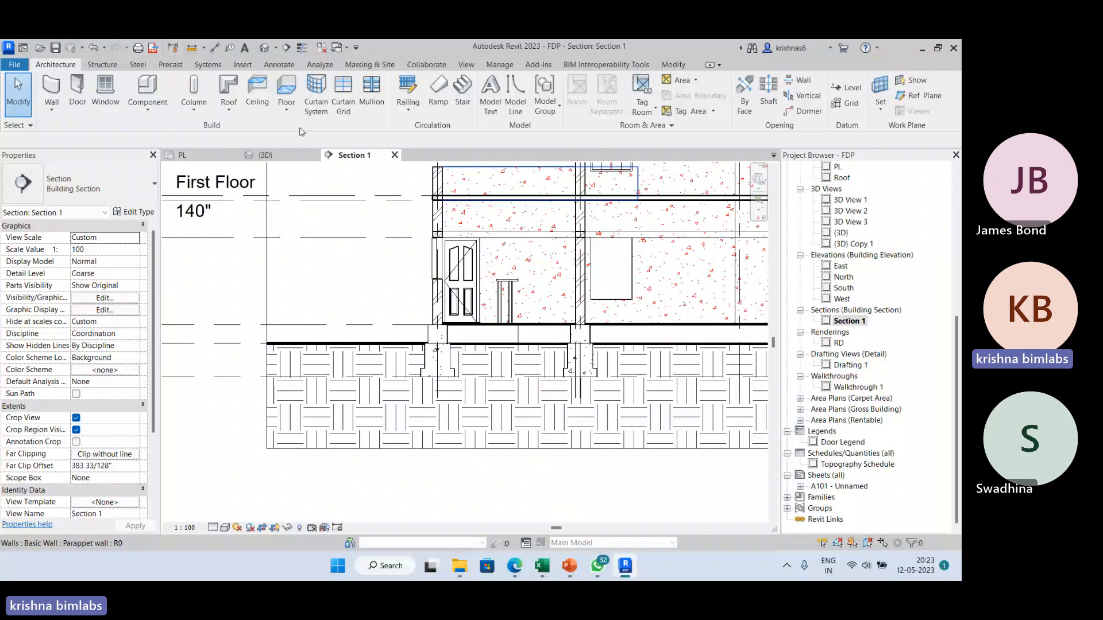
# Step: Raise the Kitchen room's upper boundary slightly in Section 1 to a 118 61/128" limit offset, keep its upper limit at PL, and return to the floor plan
pyautogui.hotkey('ctrl', 'Tab')
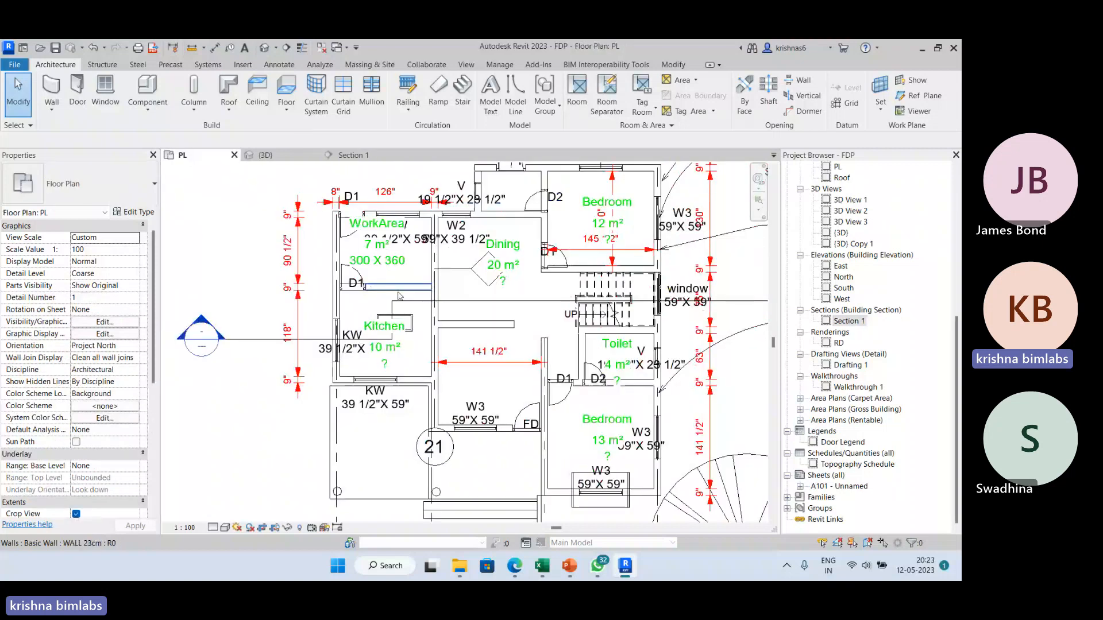
pyautogui.click(383, 302)
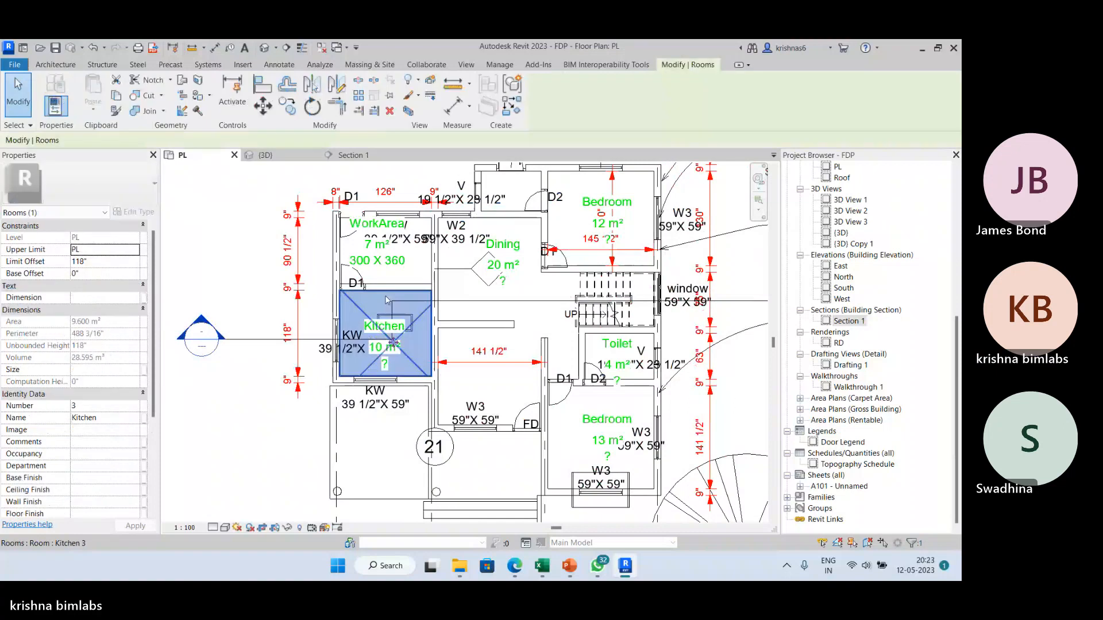
pyautogui.click(373, 155)
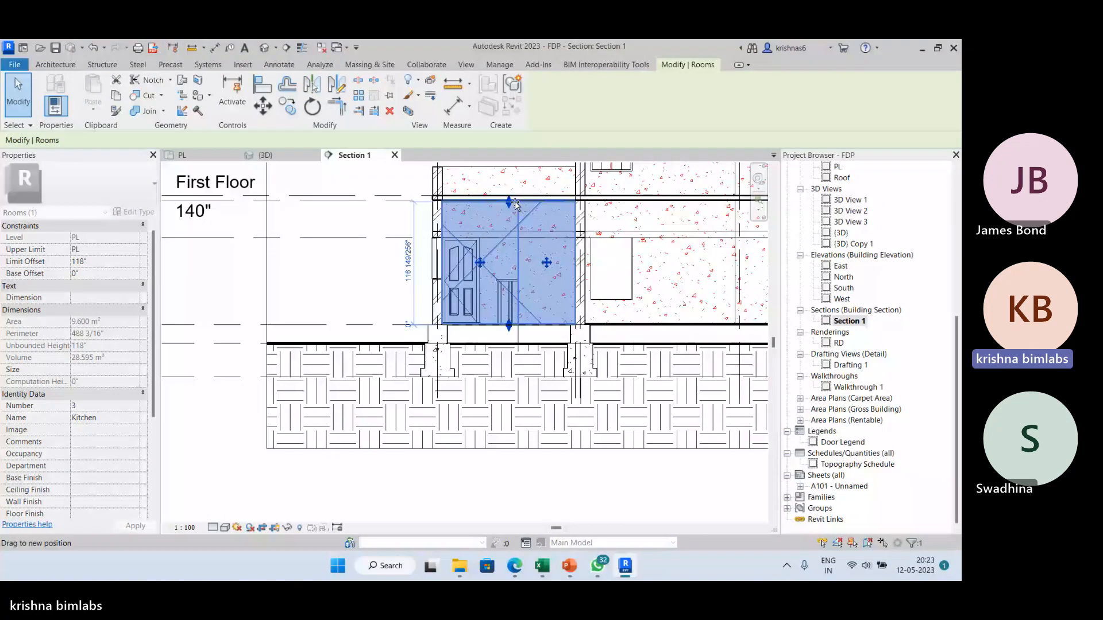
pyautogui.moveTo(515, 205); pyautogui.dragTo(515, 204)
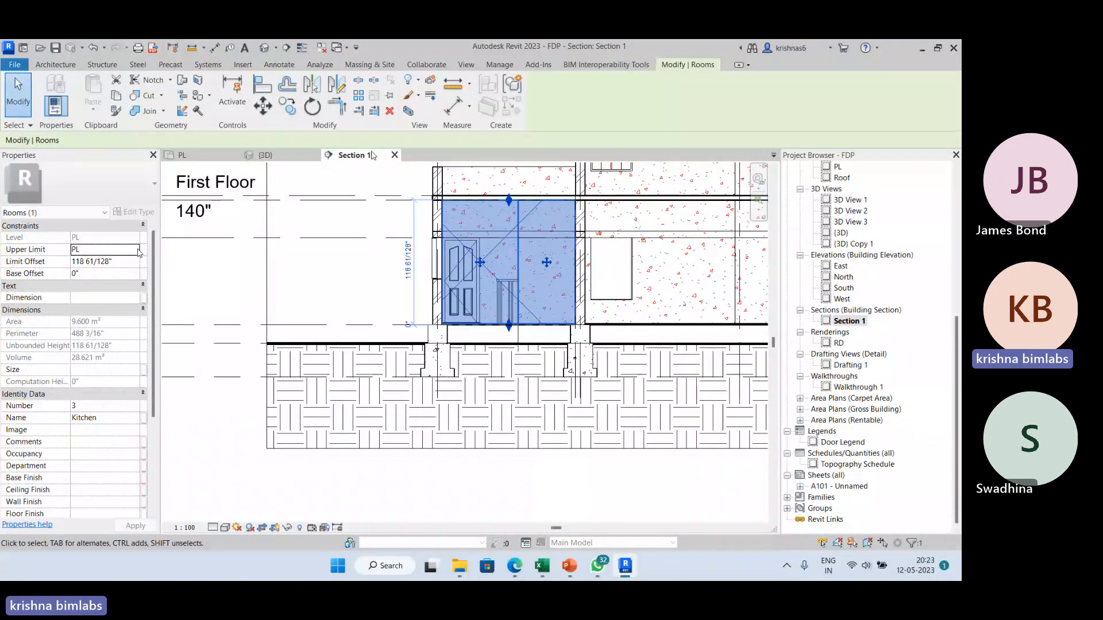
pyautogui.click(137, 250)
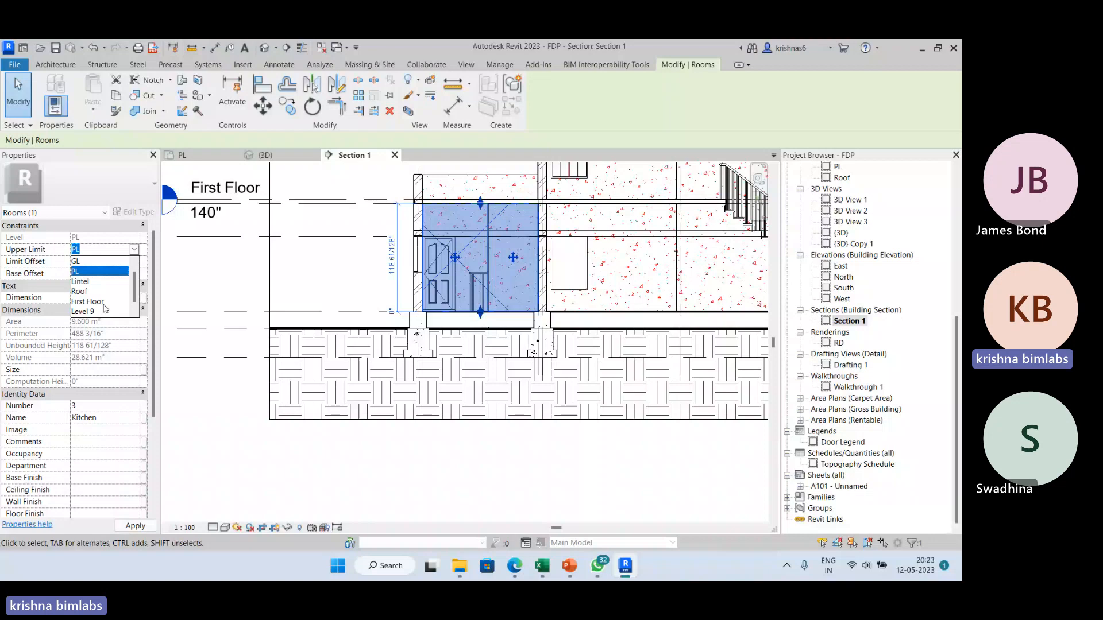
pyautogui.click(212, 158)
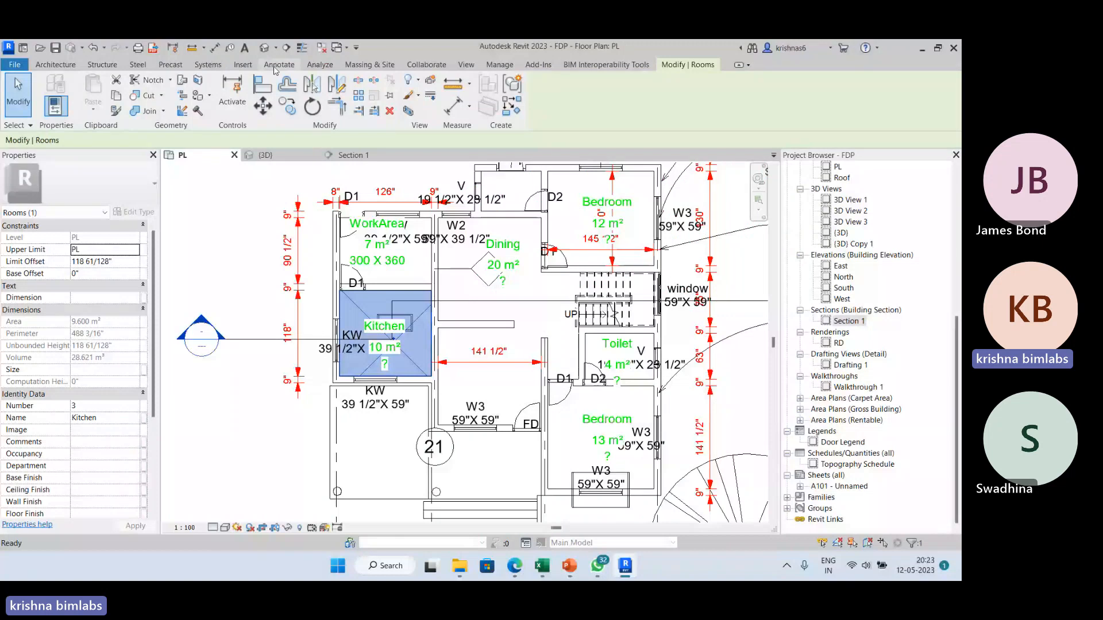
# Step: Set the energy analytical model mode to Use Conceptual Masses and Building Elements and review the advanced energy options without changing them
pyautogui.click(317, 66)
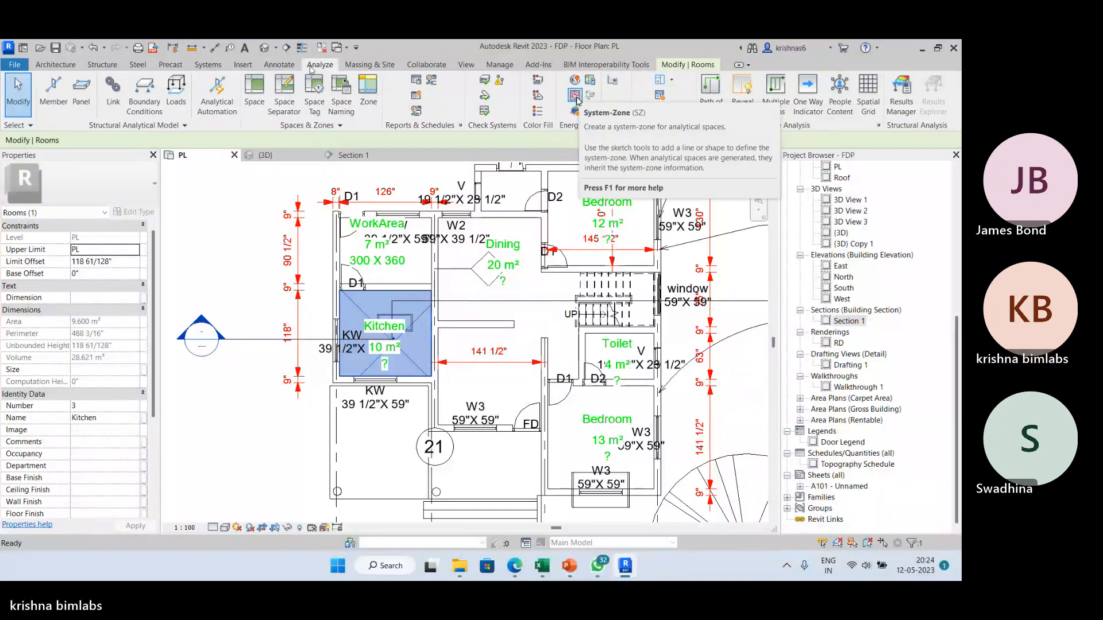
pyautogui.click(613, 84)
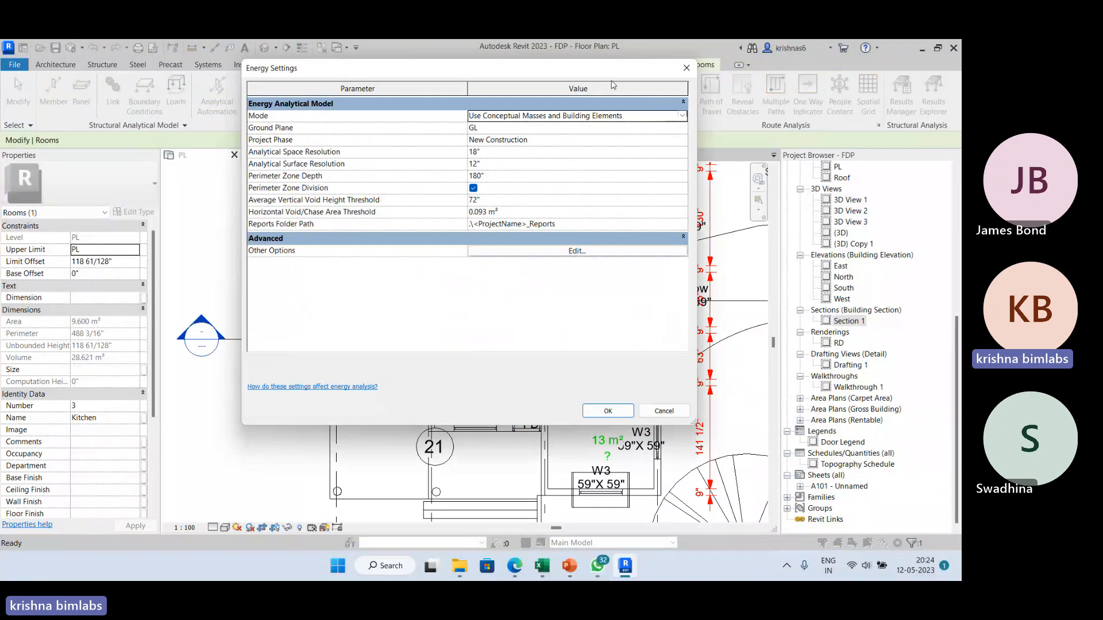
pyautogui.click(682, 116)
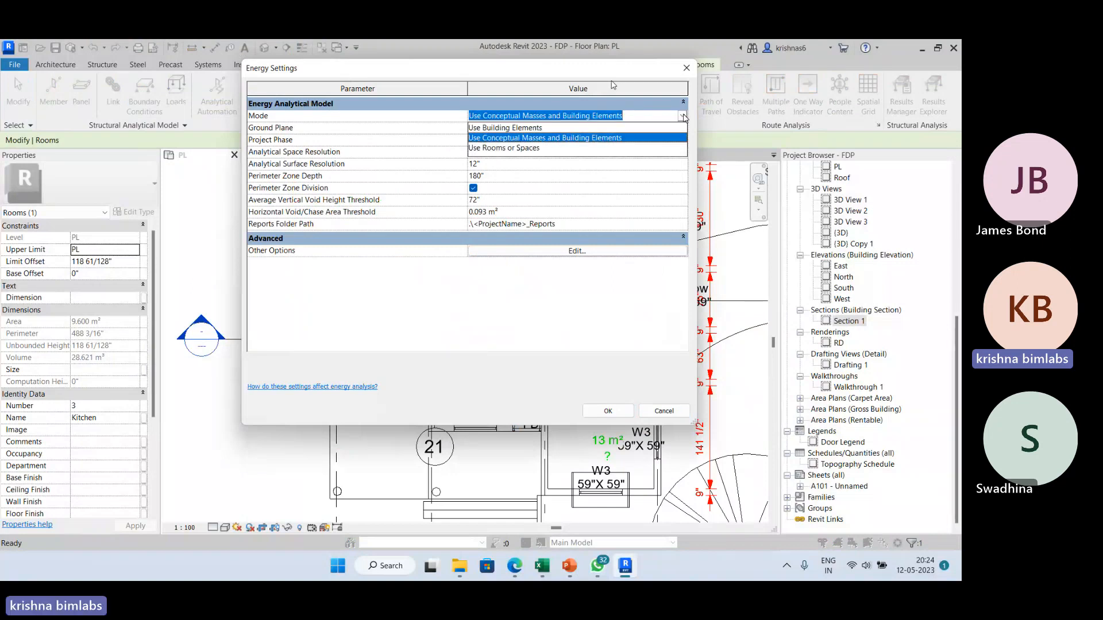
pyautogui.click(540, 139)
pyautogui.click(566, 253)
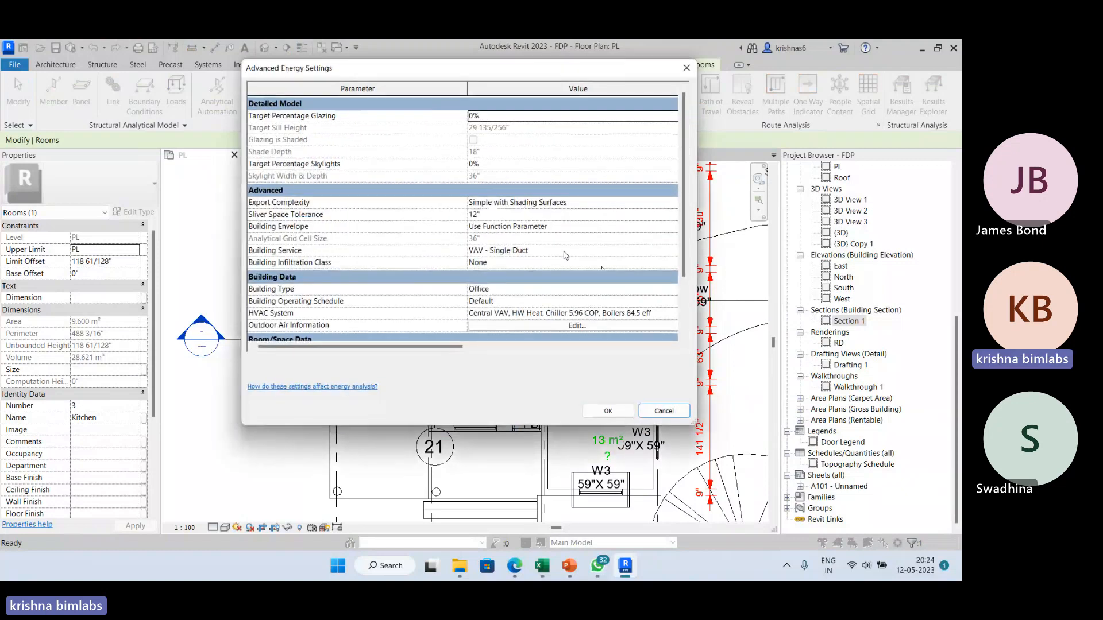
pyautogui.scroll(-3, 566, 255)
pyautogui.click(566, 264)
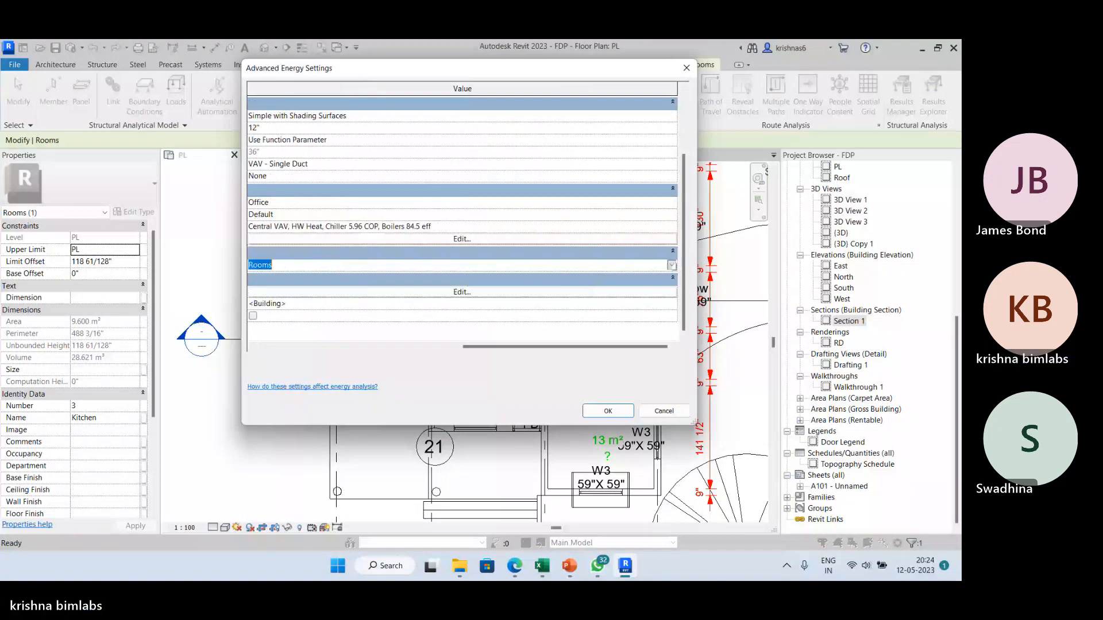
pyautogui.click(686, 68)
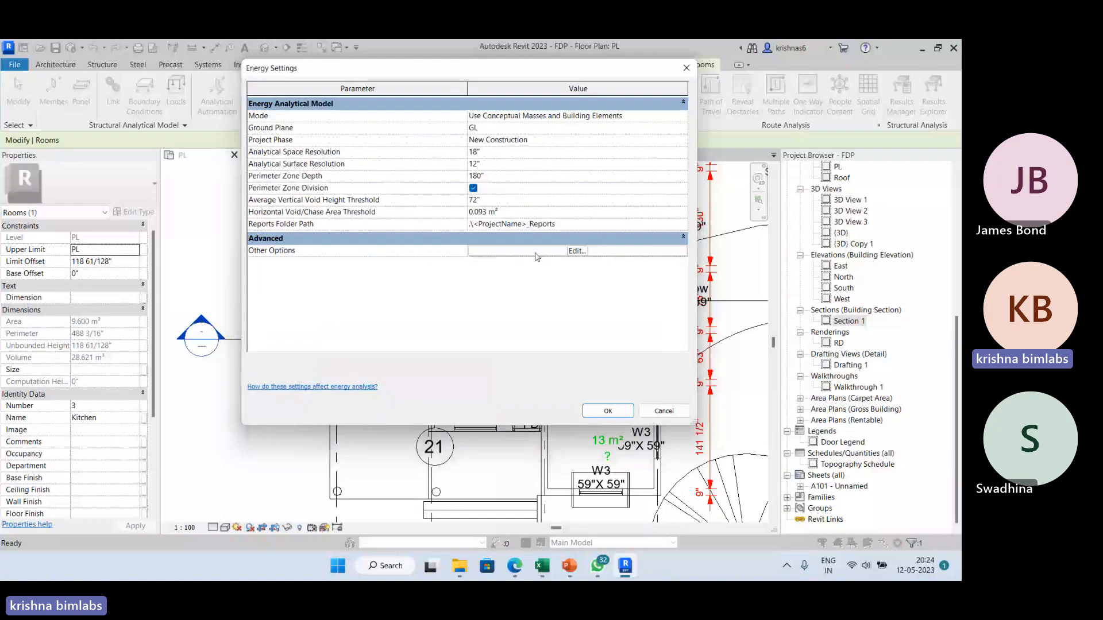
# Step: Set the building type to Single Family in the advanced energy options, accept the energy settings, and dismiss the save reminder
pyautogui.click(536, 256)
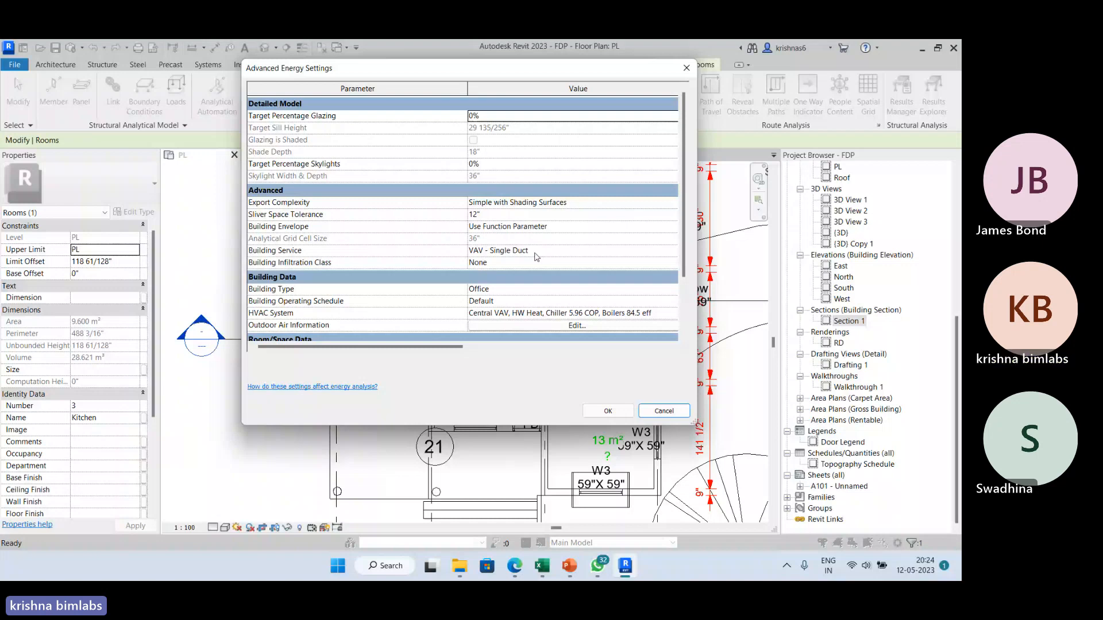
pyautogui.click(672, 290)
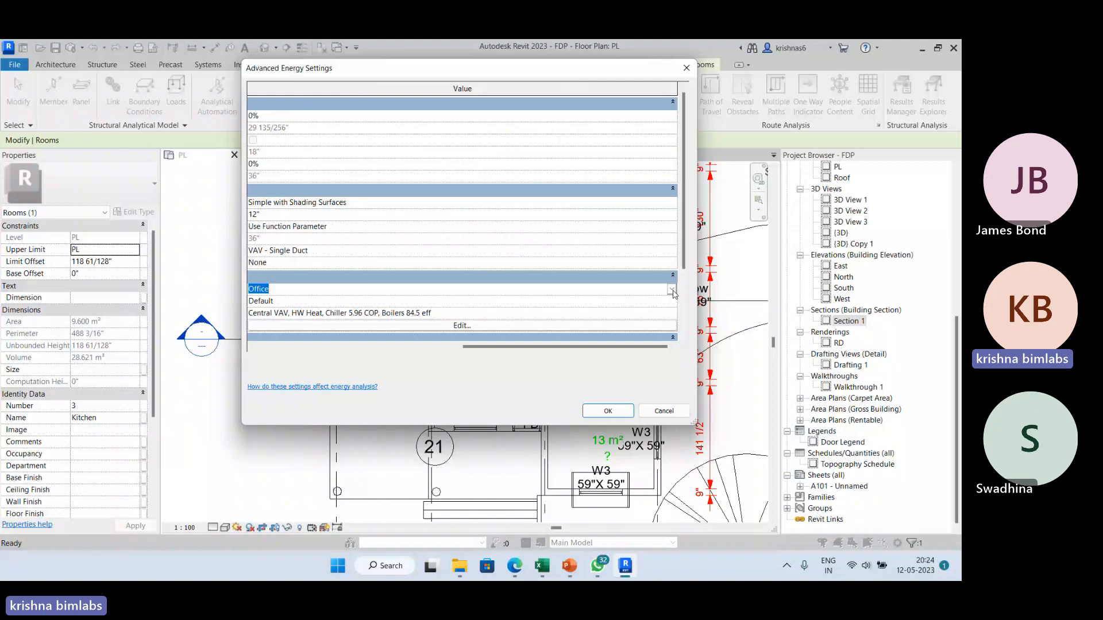
pyautogui.click(672, 290)
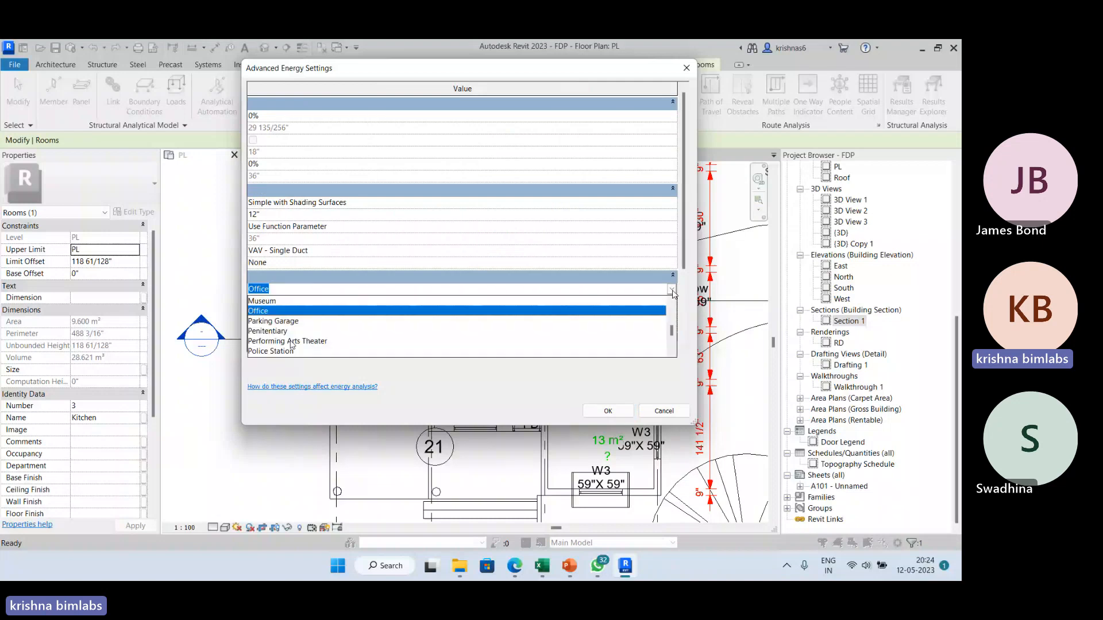
pyautogui.scroll(-2, 292, 344)
pyautogui.scroll(-2, 276, 344)
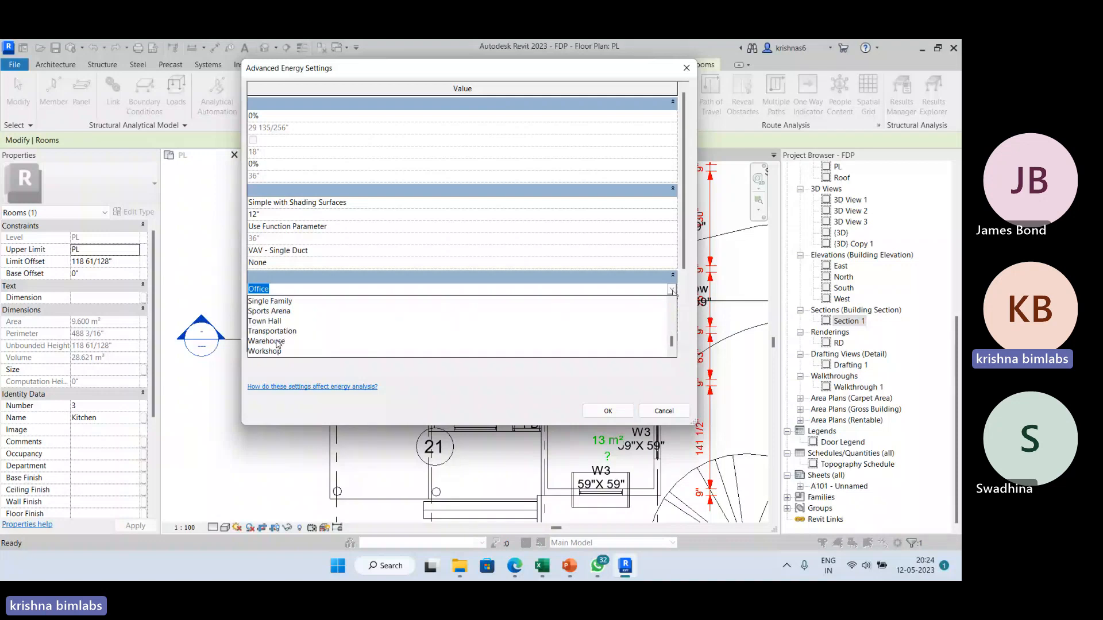
pyautogui.scroll(2, 278, 344)
pyautogui.scroll(-2, 277, 344)
pyautogui.scroll(2, 277, 344)
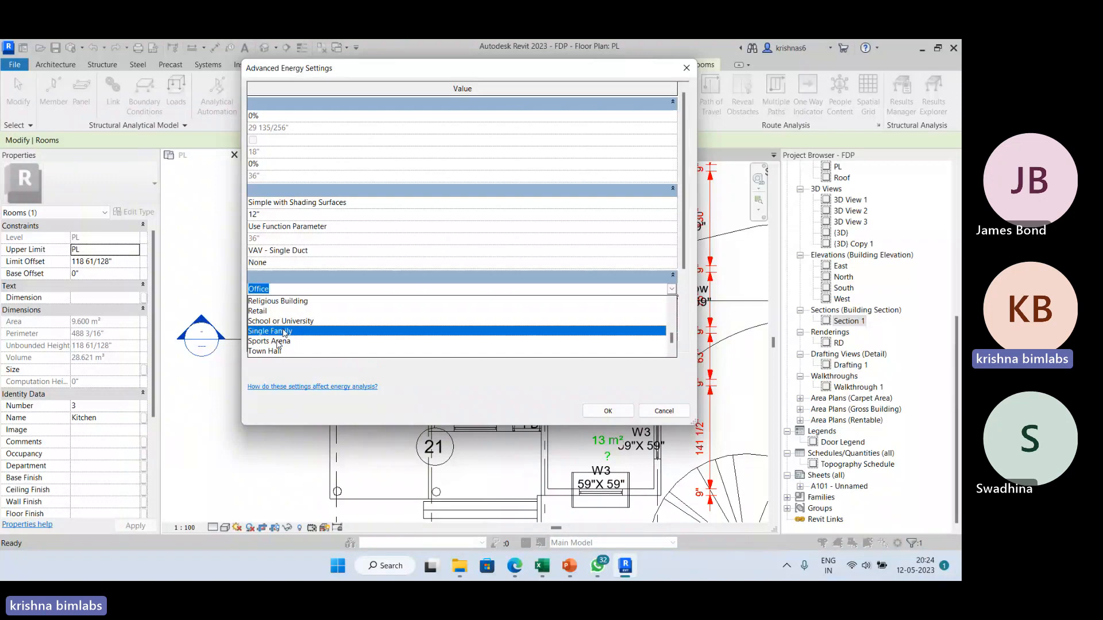
pyautogui.click(276, 330)
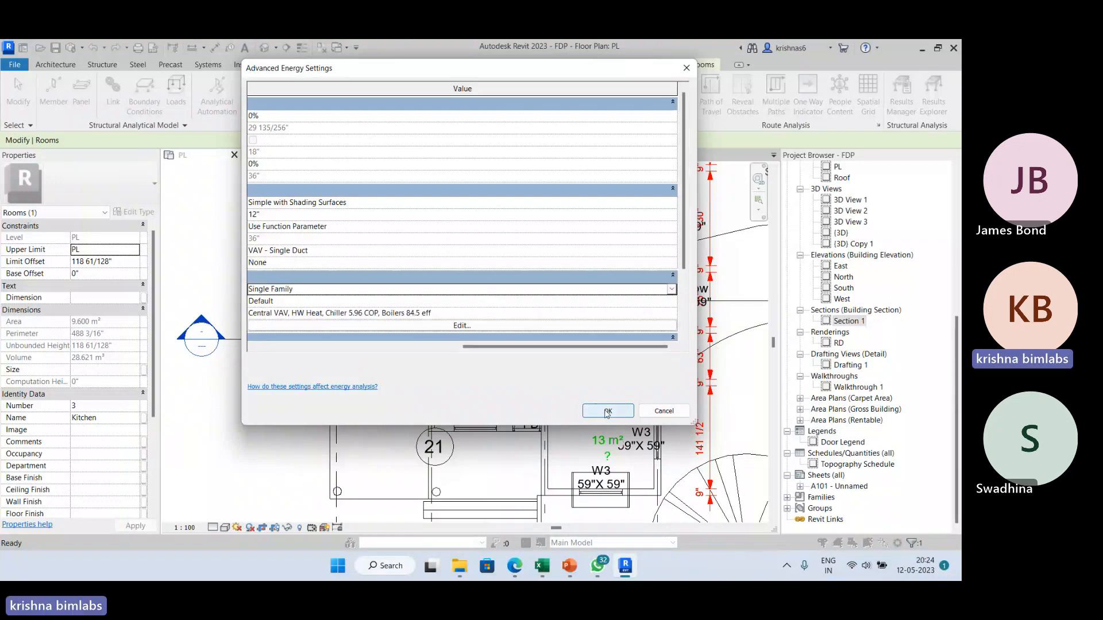
pyautogui.click(607, 411)
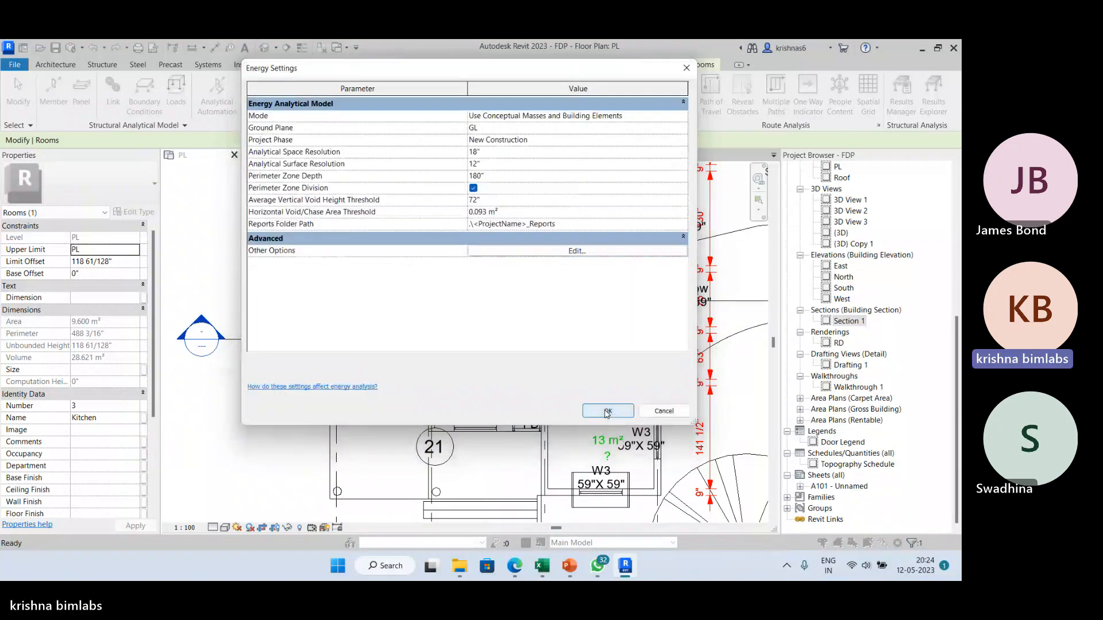
pyautogui.click(607, 412)
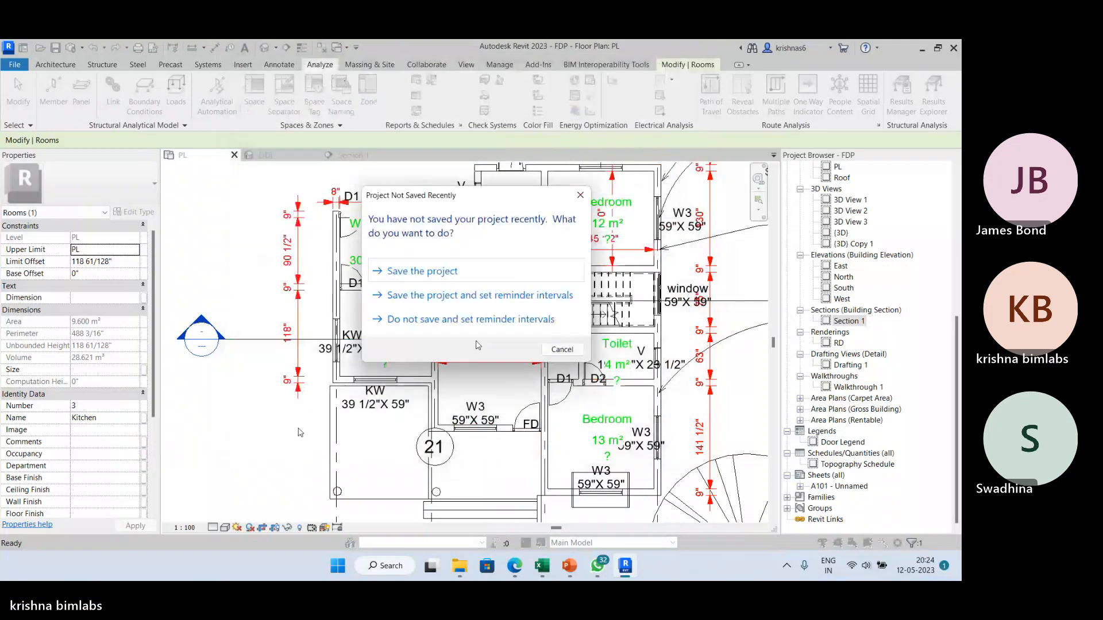
pyautogui.press('Escape')
pyautogui.press('Escape')
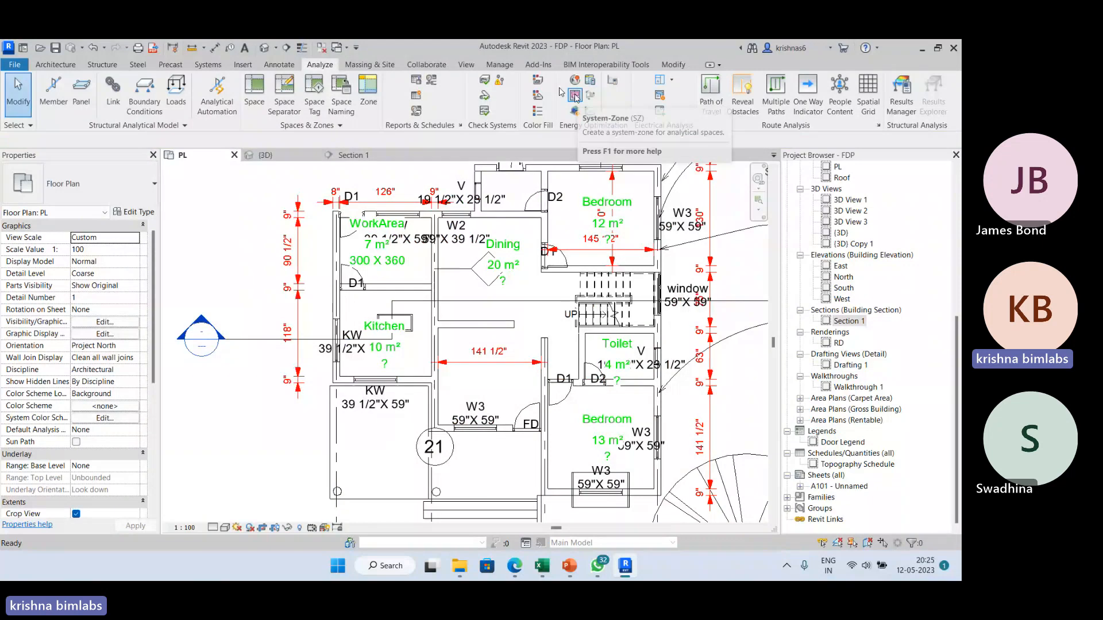
# Step: Create the energy analytical model of the house and inspect it in the Analytical Spaces 3D view
pyautogui.click(575, 113)
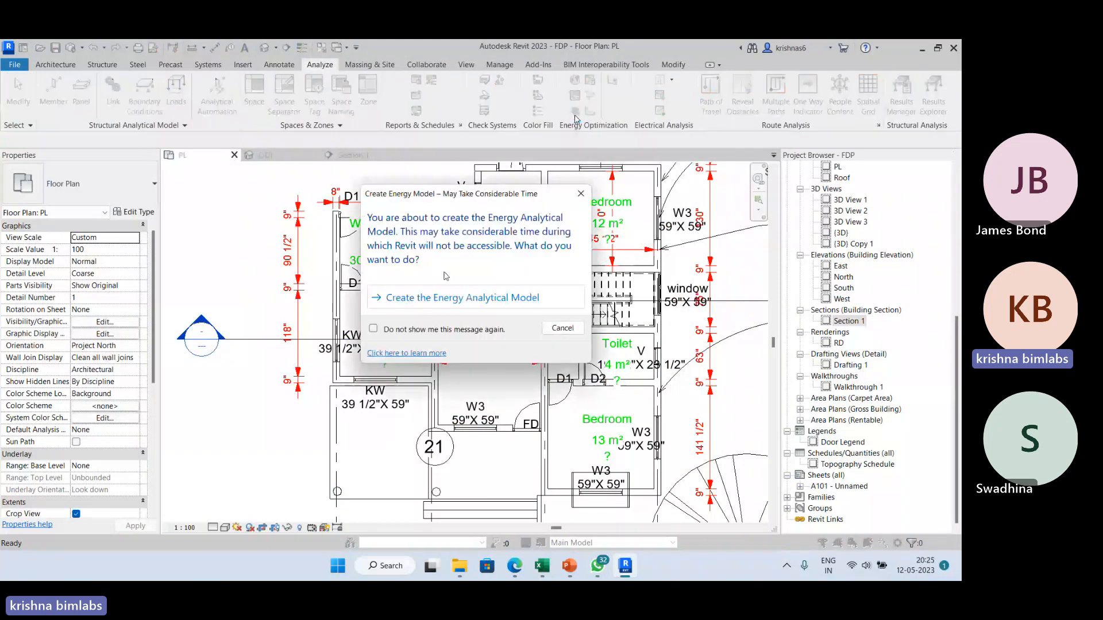
pyautogui.click(483, 299)
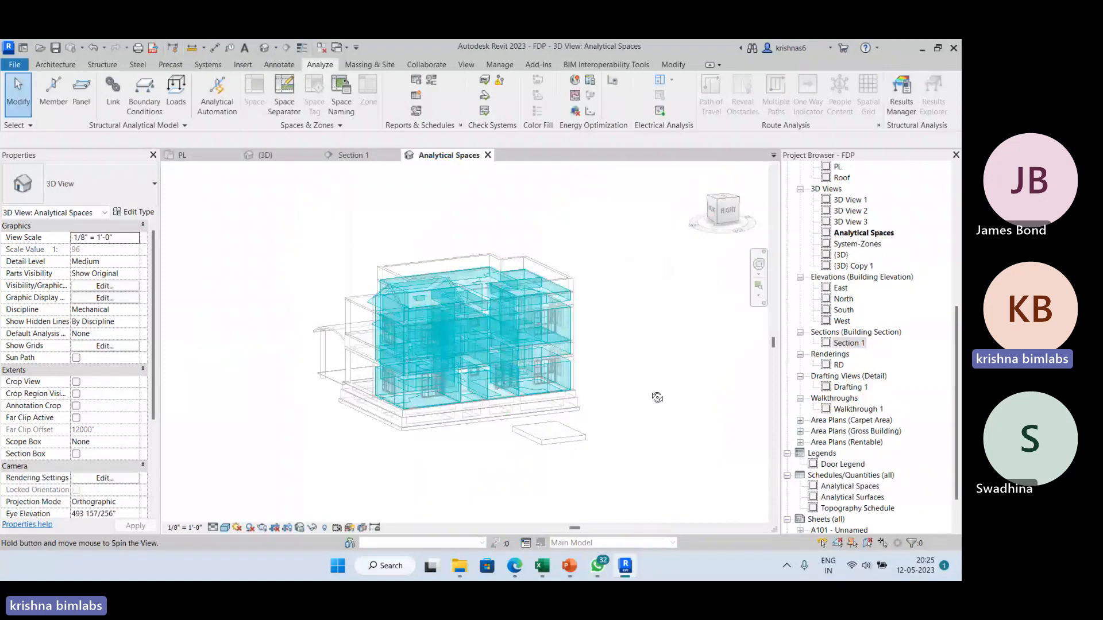
pyautogui.keyDown('shift'); pyautogui.moveTo(657, 398); pyautogui.dragTo(637, 390, button='middle'); pyautogui.keyUp('shift')
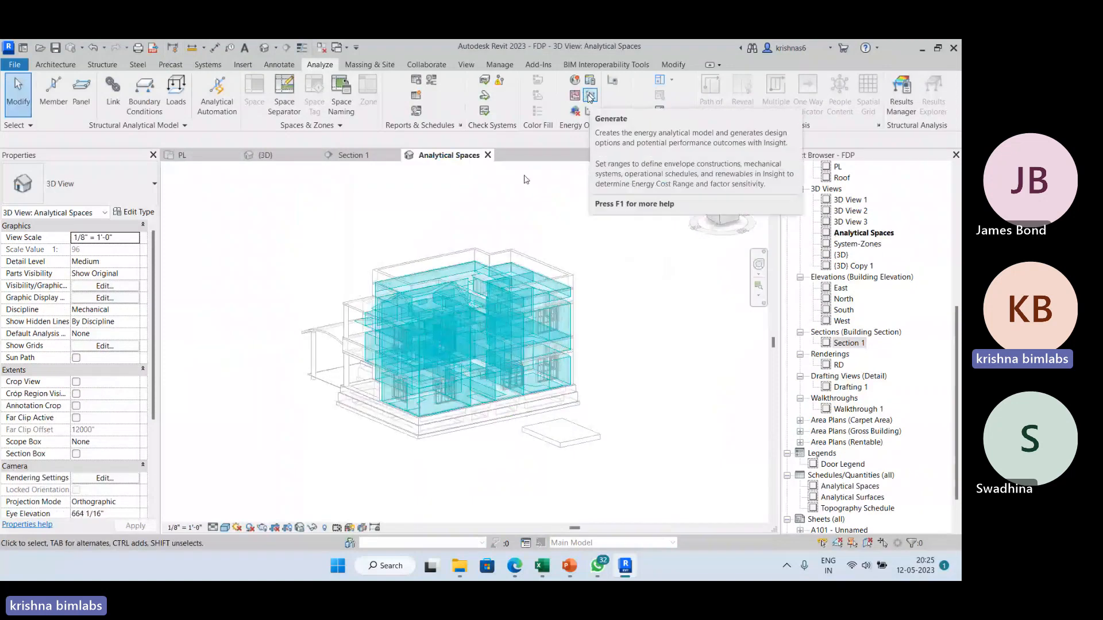
# Step: Generate the Insight energy simulation from the existing energy analytical model and accept the check-limitations notice
pyautogui.click(590, 97)
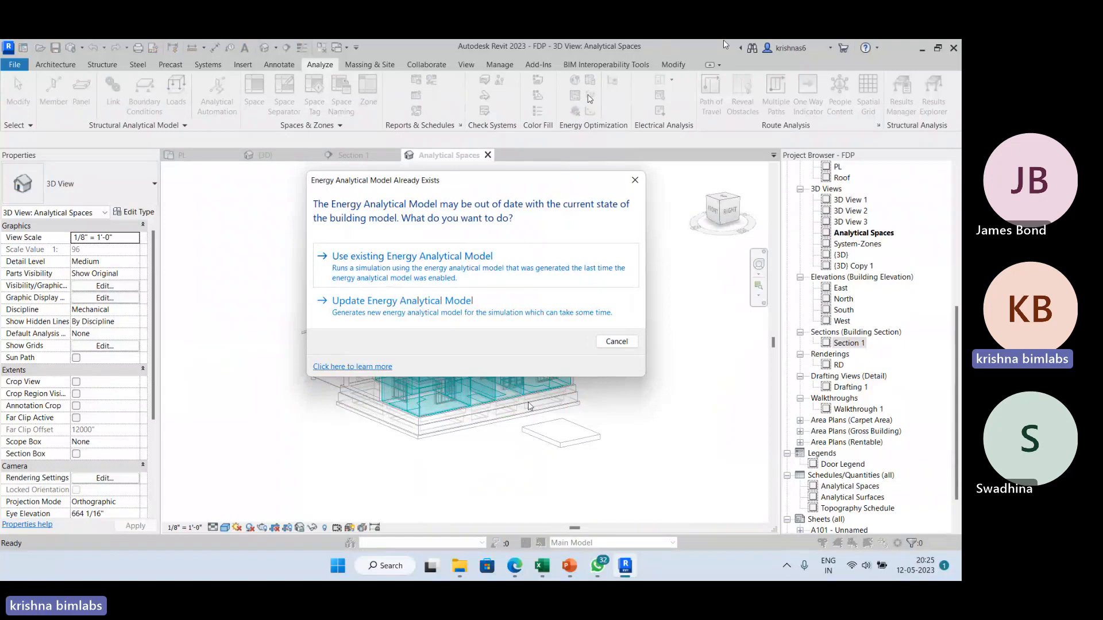
pyautogui.click(467, 257)
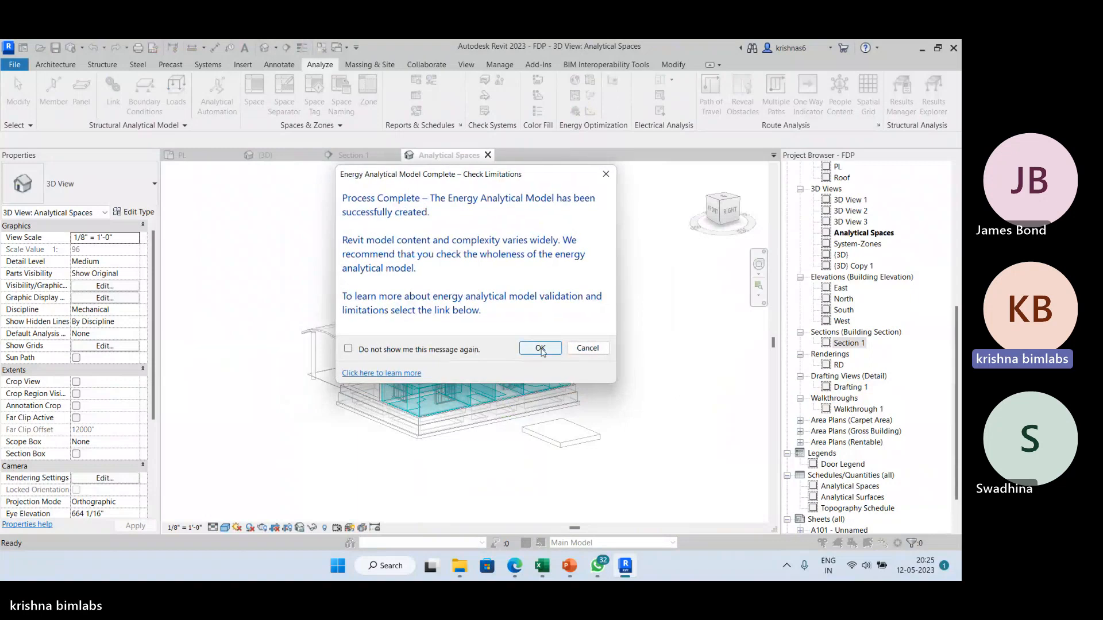
pyautogui.click(539, 347)
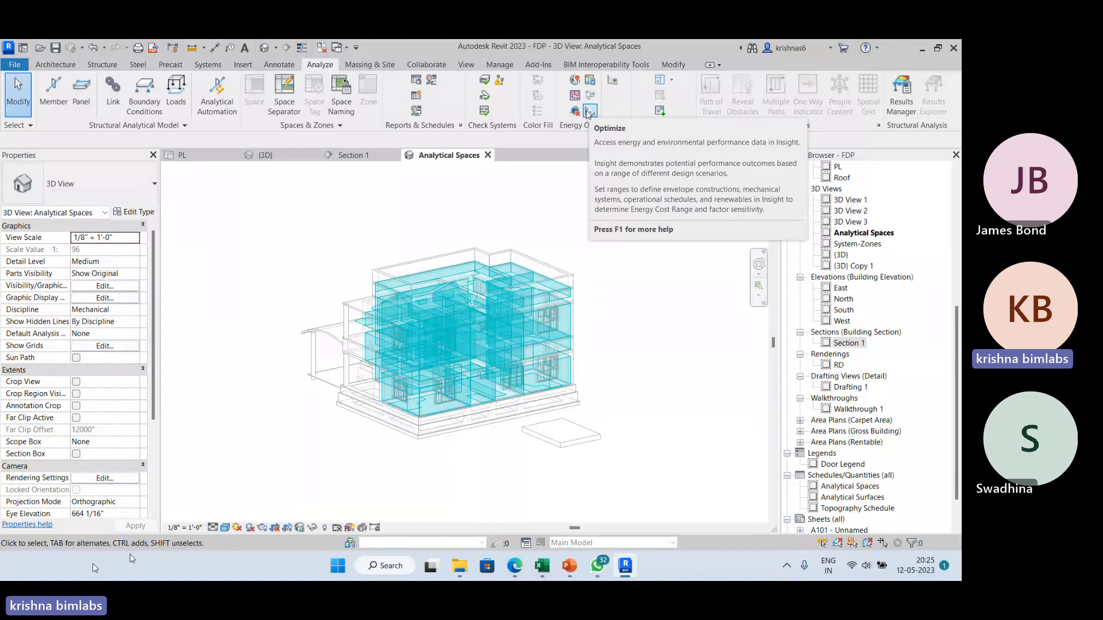
# Step: Open the project's energy optimization page in Autodesk Insight in the browser and view the Model Comparison for FDP
pyautogui.click(586, 113)
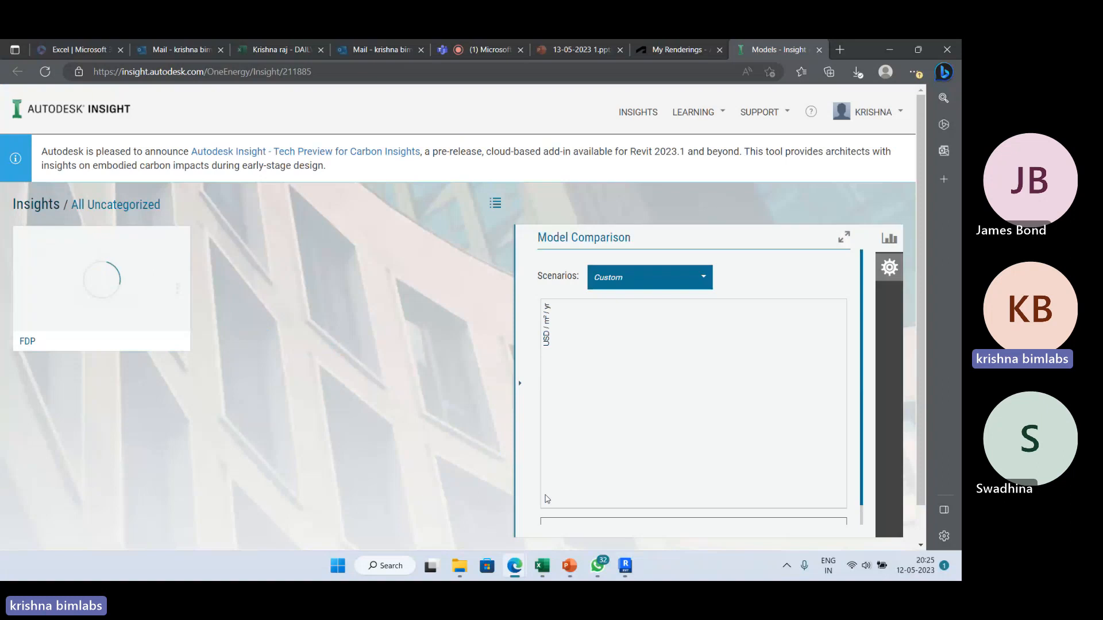
pyautogui.click(626, 566)
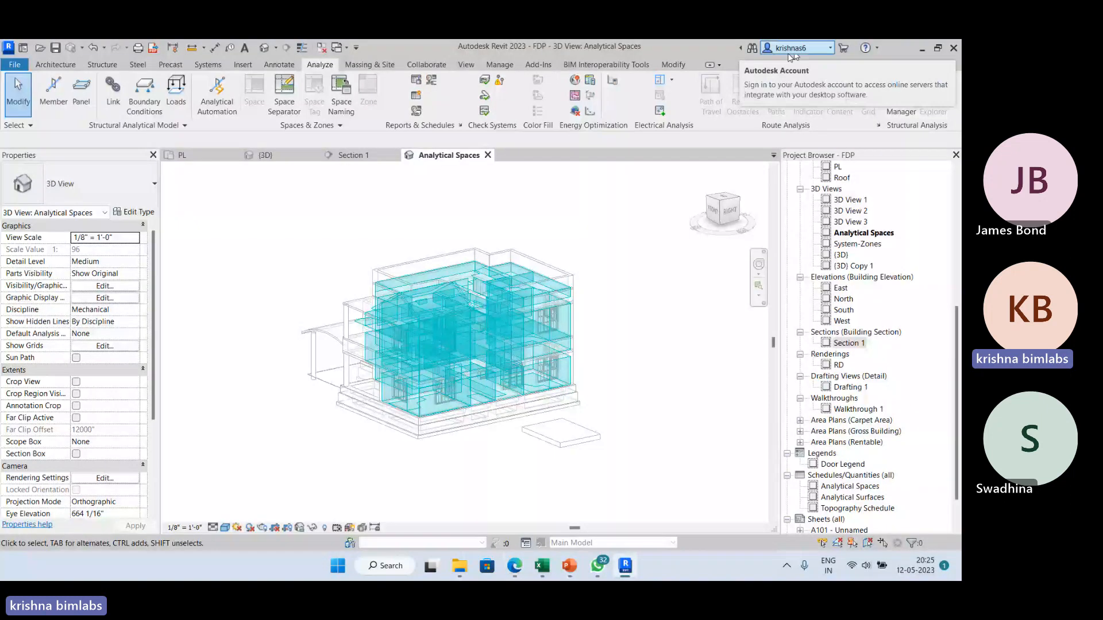
pyautogui.moveTo(515, 566)
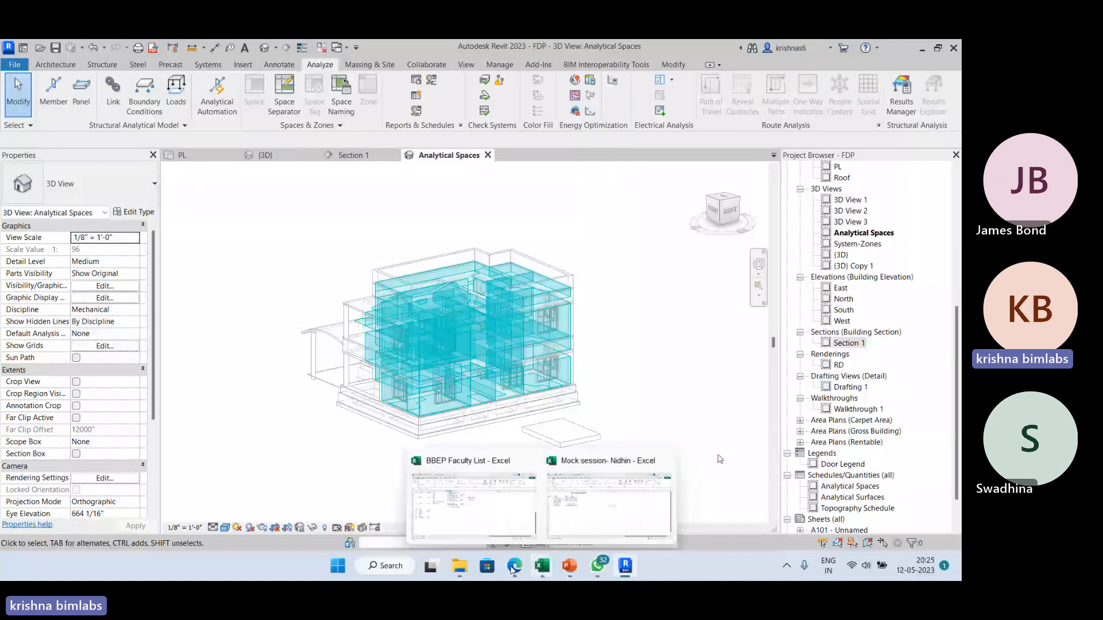
pyautogui.click(476, 538)
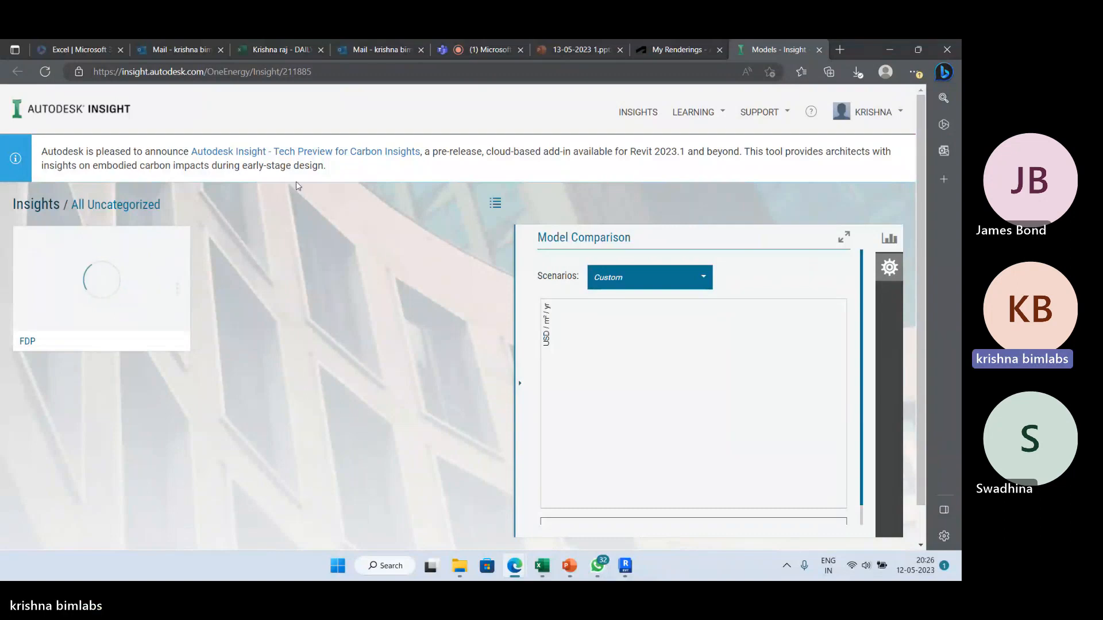
pyautogui.scroll(-2, 495, 253)
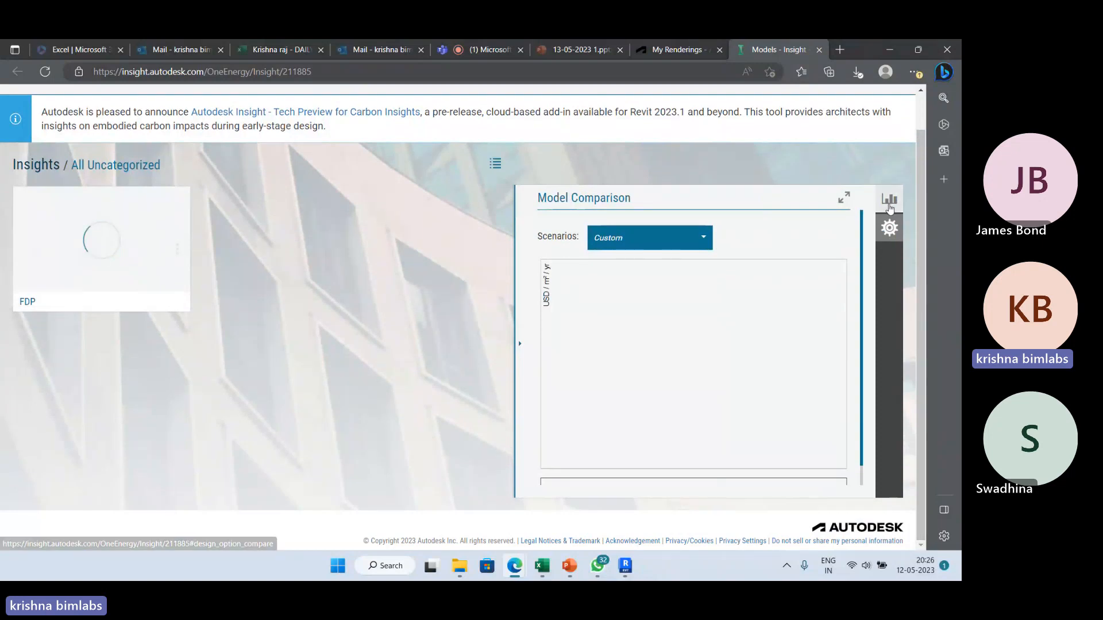
pyautogui.click(889, 202)
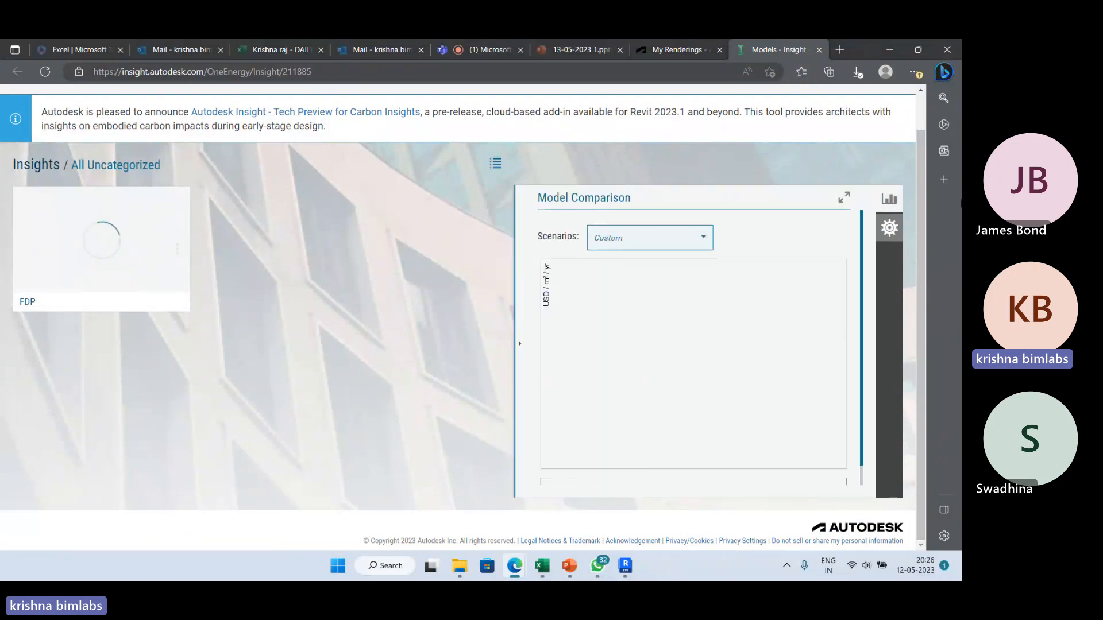
# Step: Open the Insight settings and review the default units, roll-up, widget sorting and currency options
pyautogui.click(888, 230)
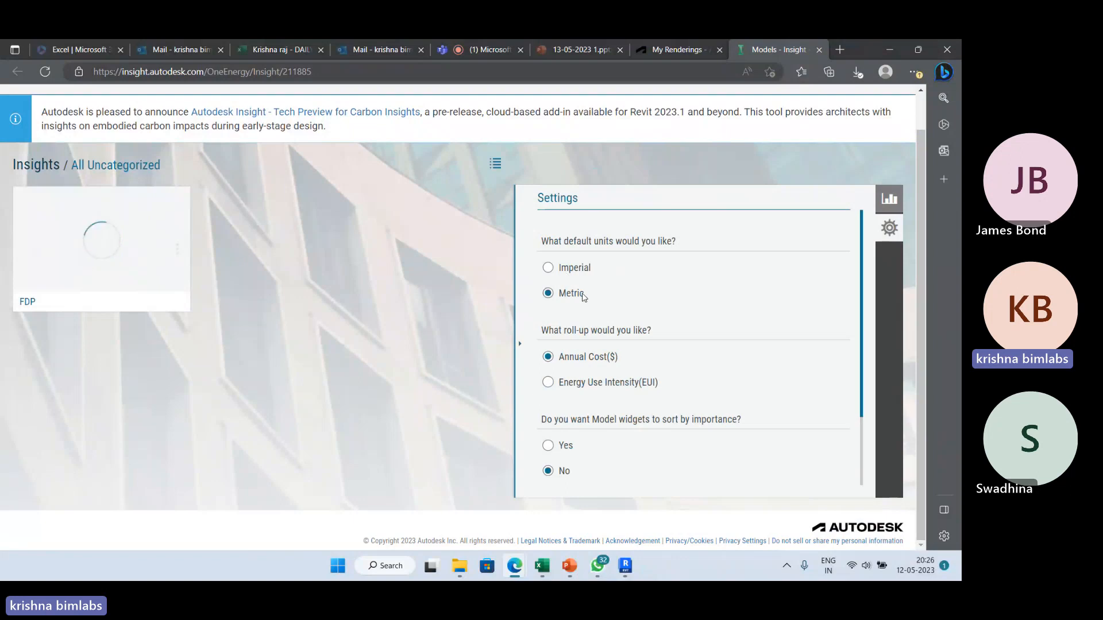
pyautogui.scroll(-1, 614, 345)
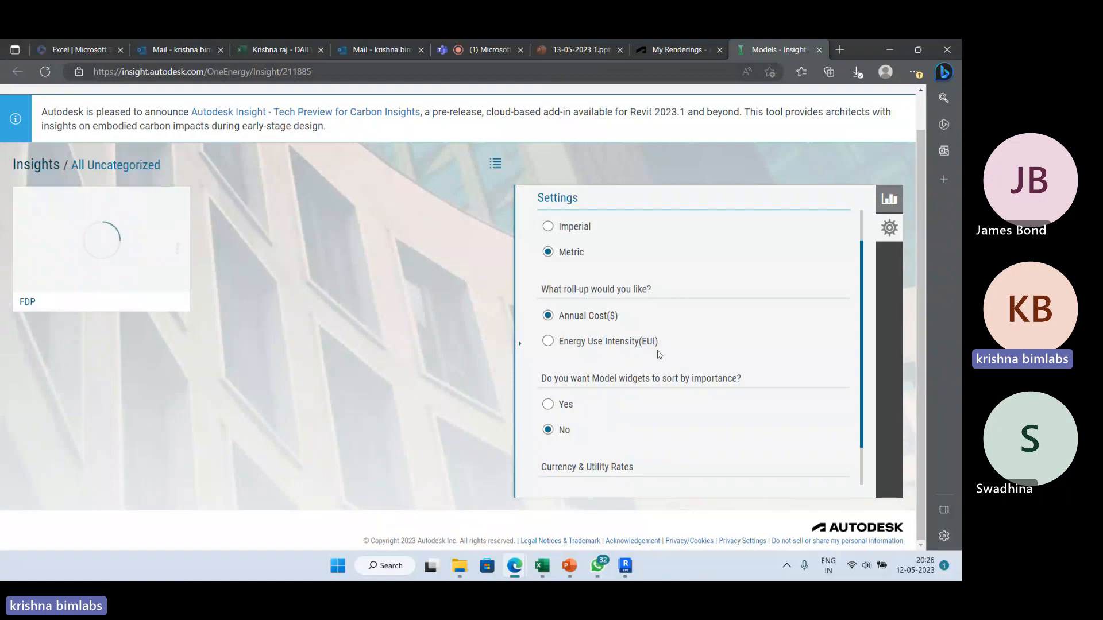
pyautogui.scroll(-1, 582, 405)
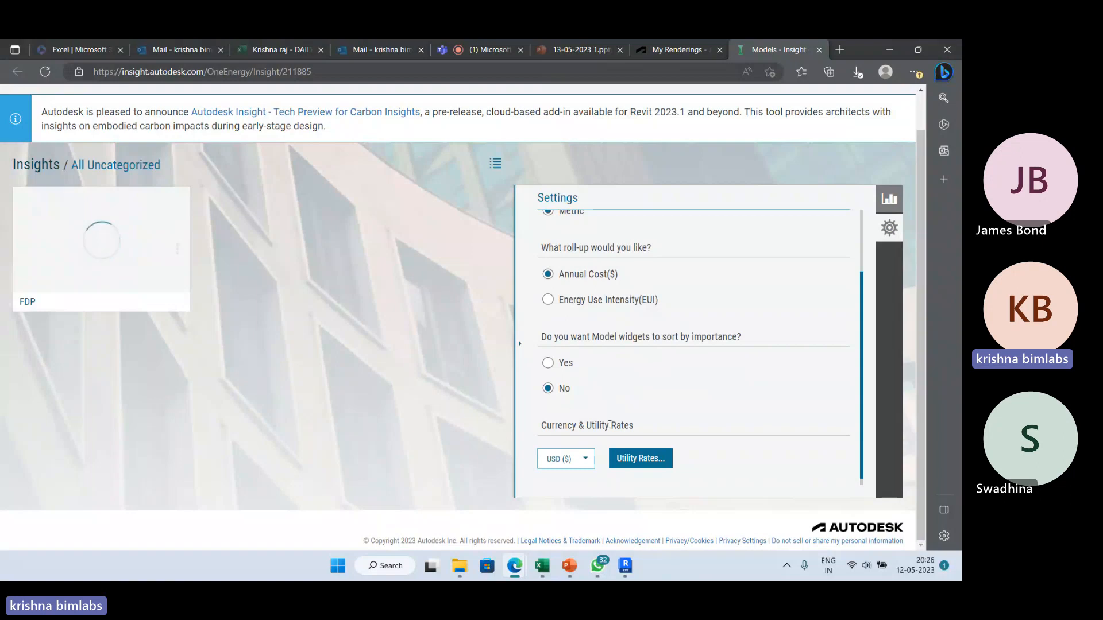
# Step: Inspect the electricity and gas utility rates with the automated rates service off and on, and close them without applying changes
pyautogui.click(639, 459)
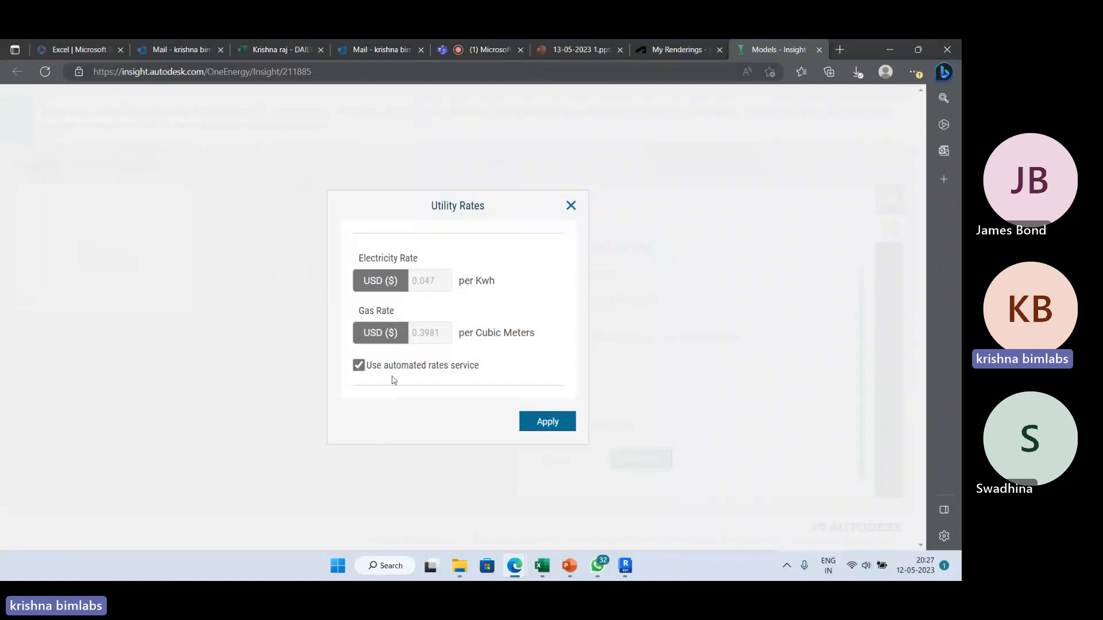
pyautogui.click(358, 365)
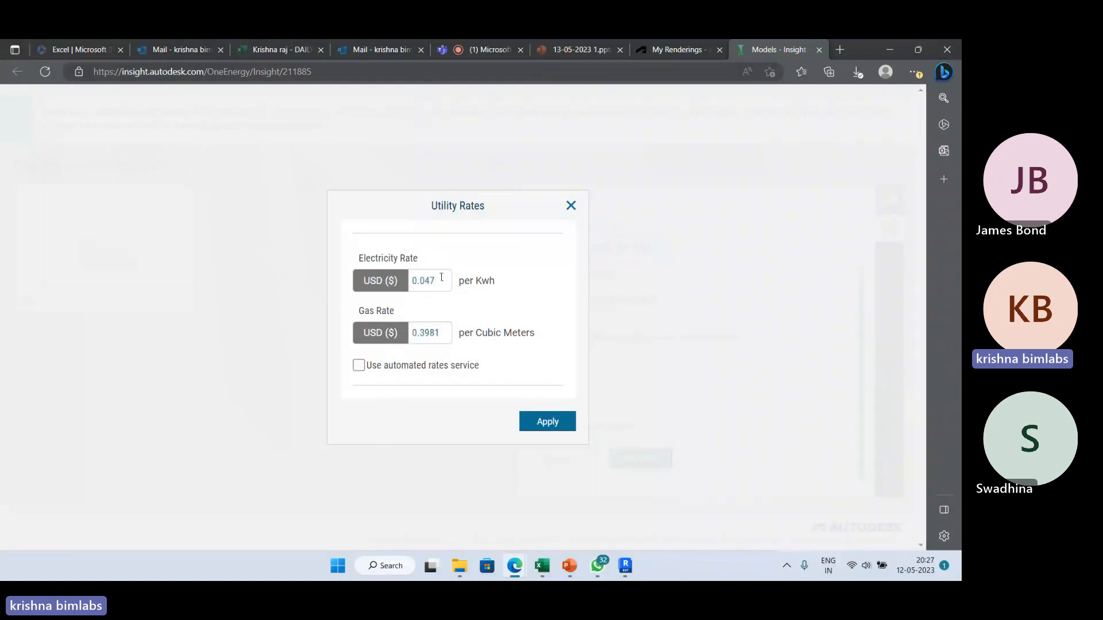
pyautogui.click(358, 366)
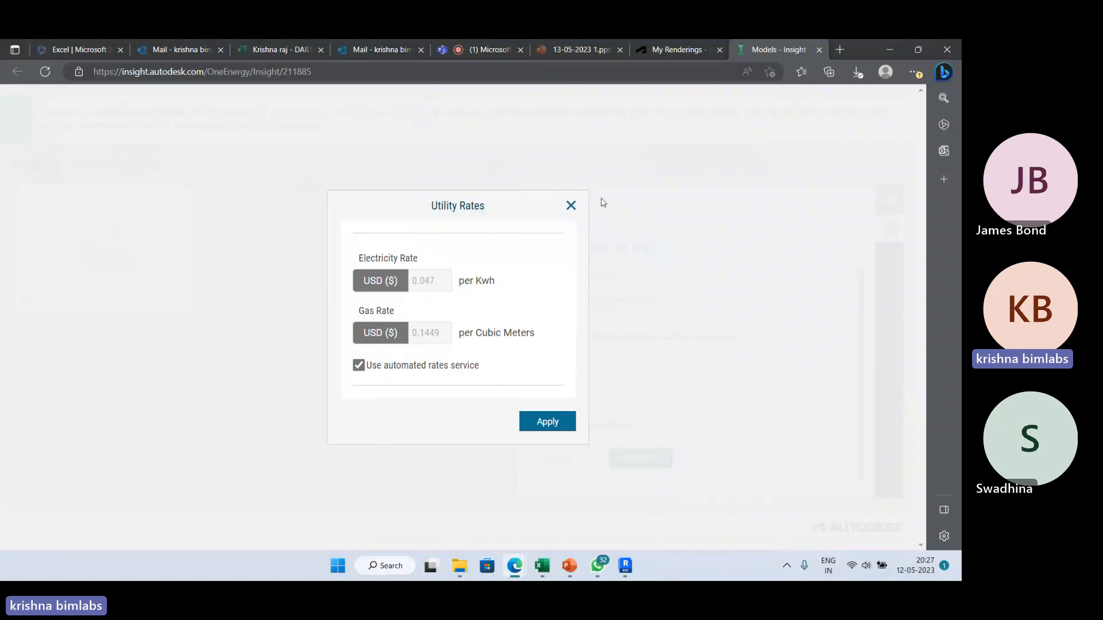
pyautogui.click(571, 205)
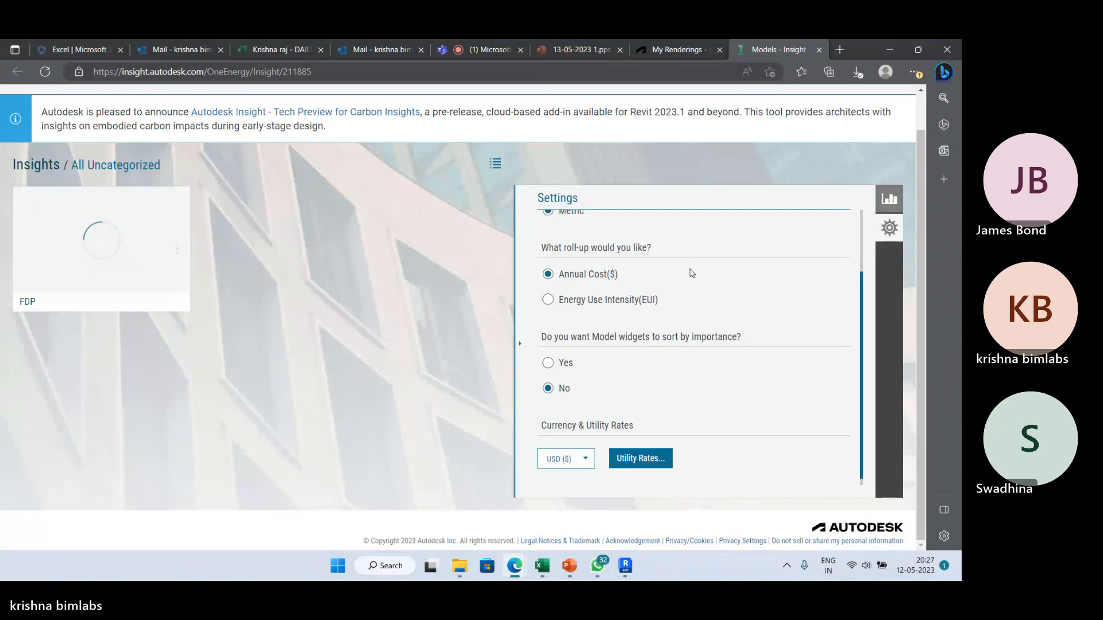
pyautogui.scroll(2, 784, 321)
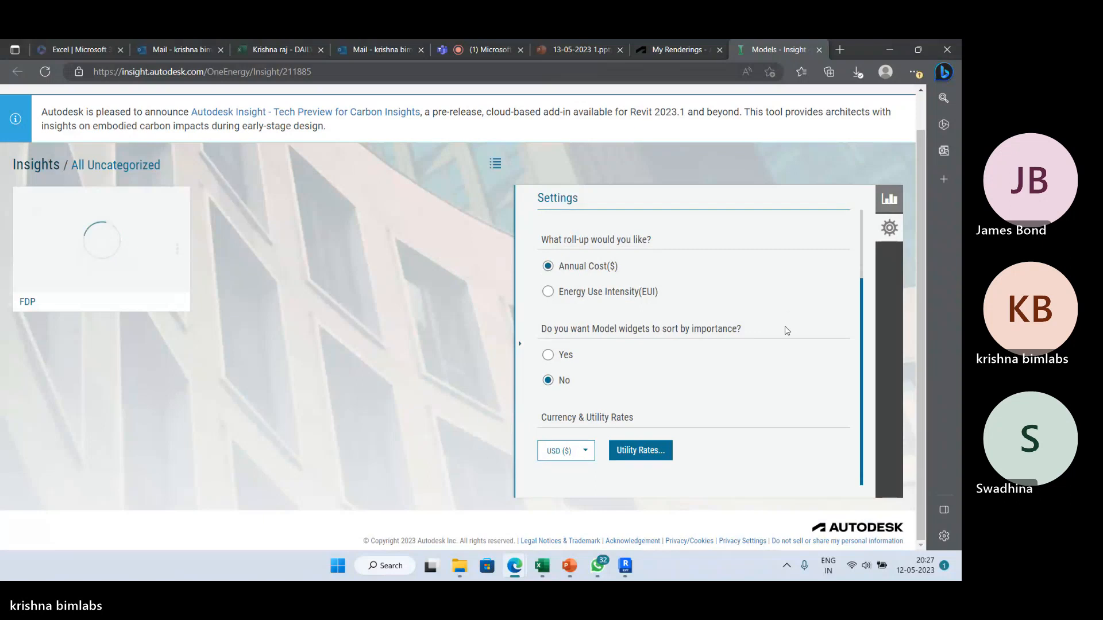
pyautogui.scroll(1, 778, 318)
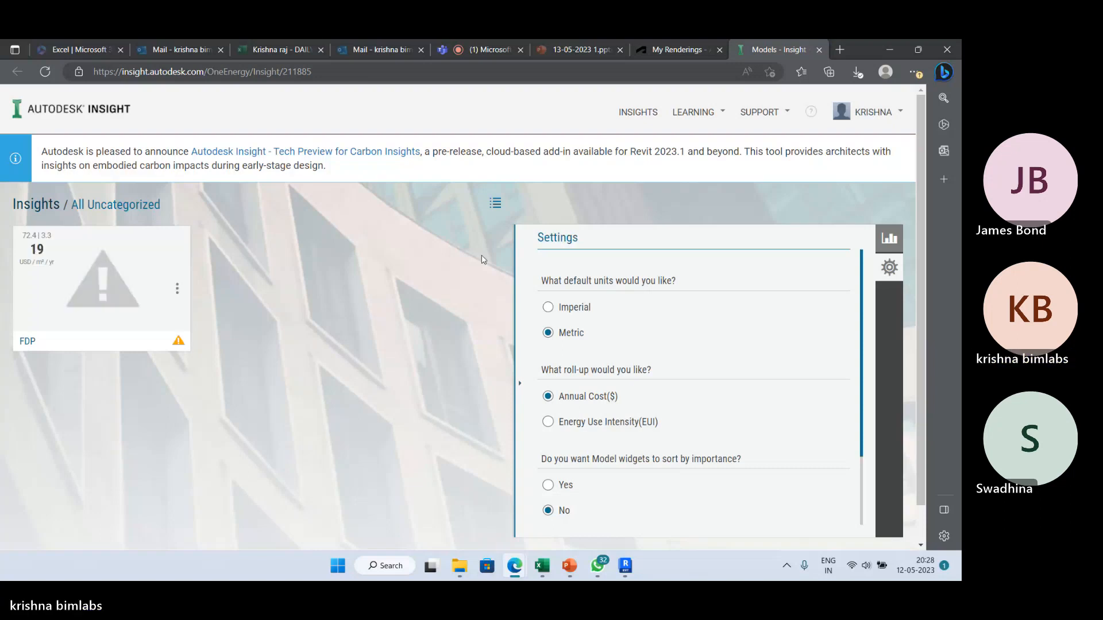
# Step: Open the FDP model's Insight results and look through its building form, benchmark comparison, model history and building orientation sections
pyautogui.click(125, 294)
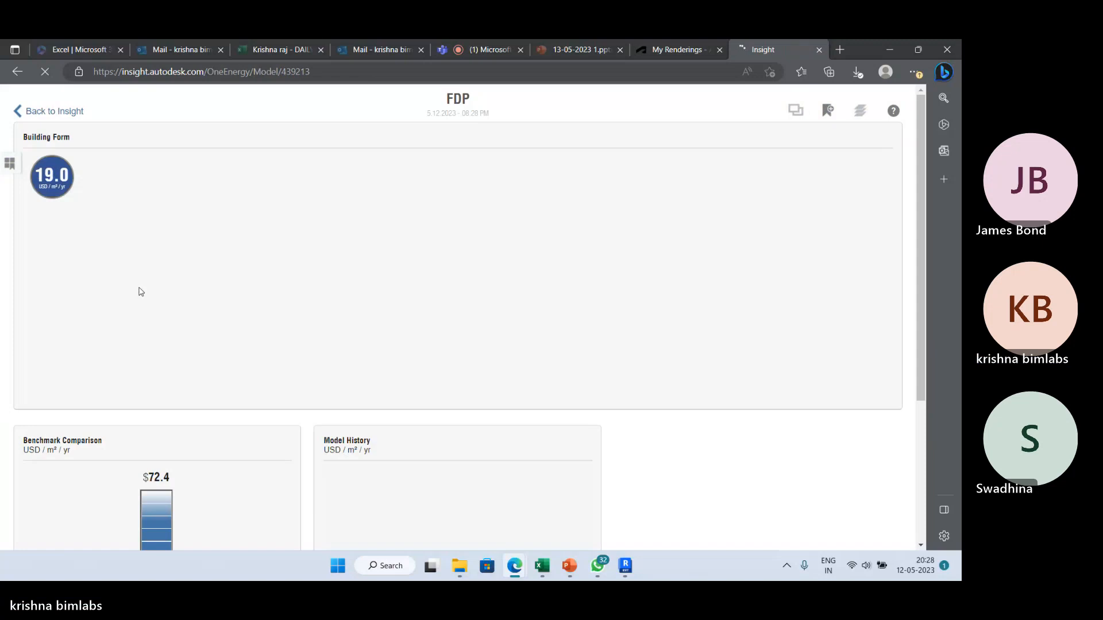
pyautogui.scroll(-4, 540, 231)
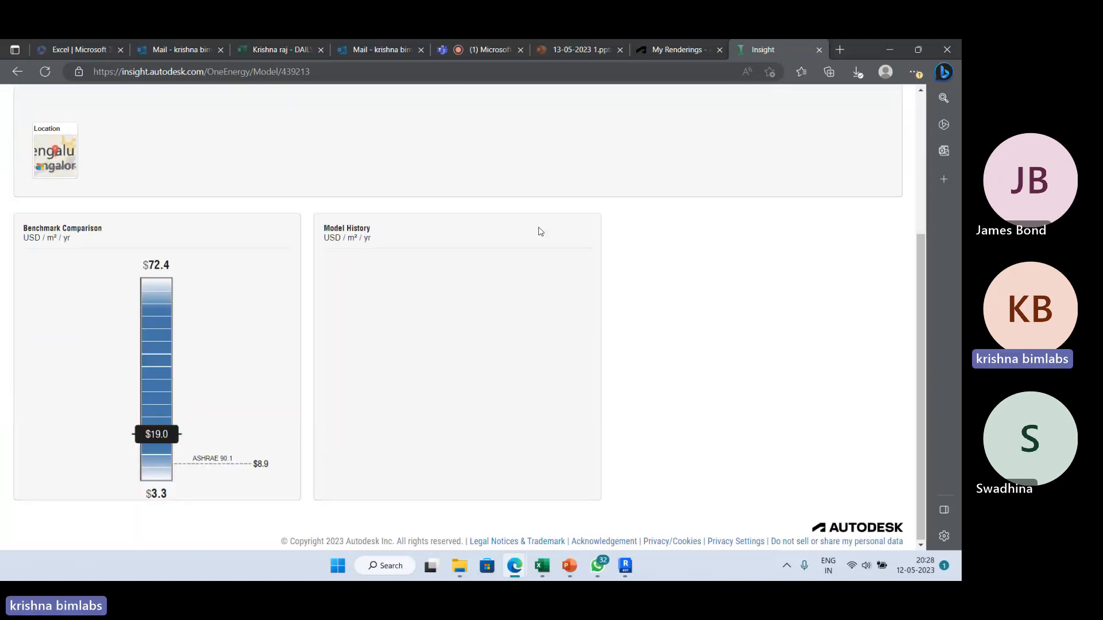
pyautogui.scroll(4, 539, 231)
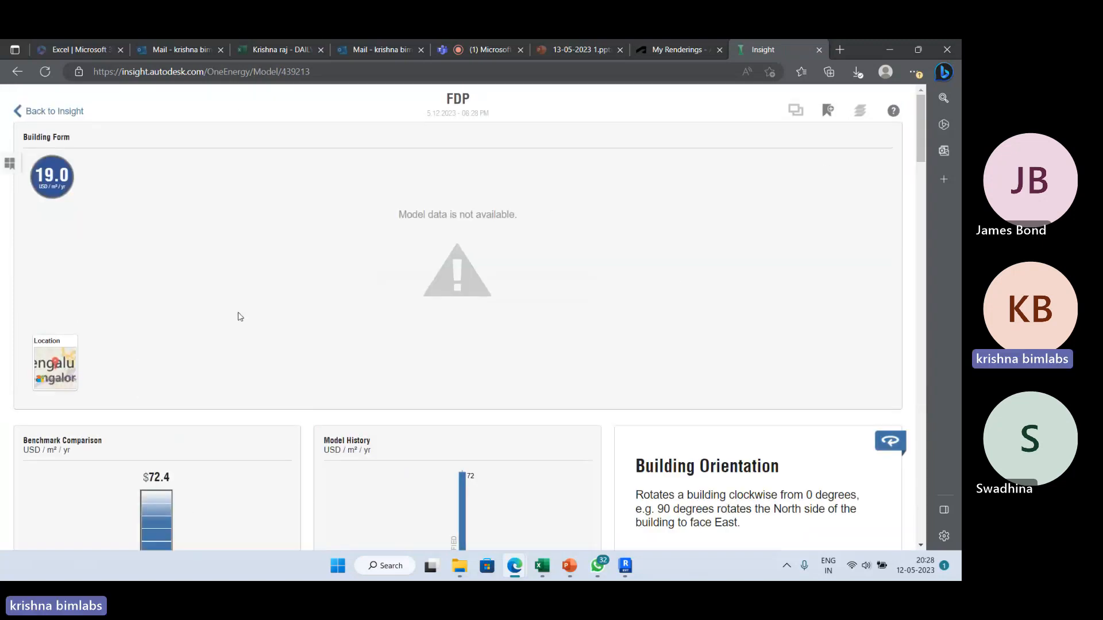
pyautogui.scroll(-1, 556, 339)
pyautogui.scroll(1, 746, 144)
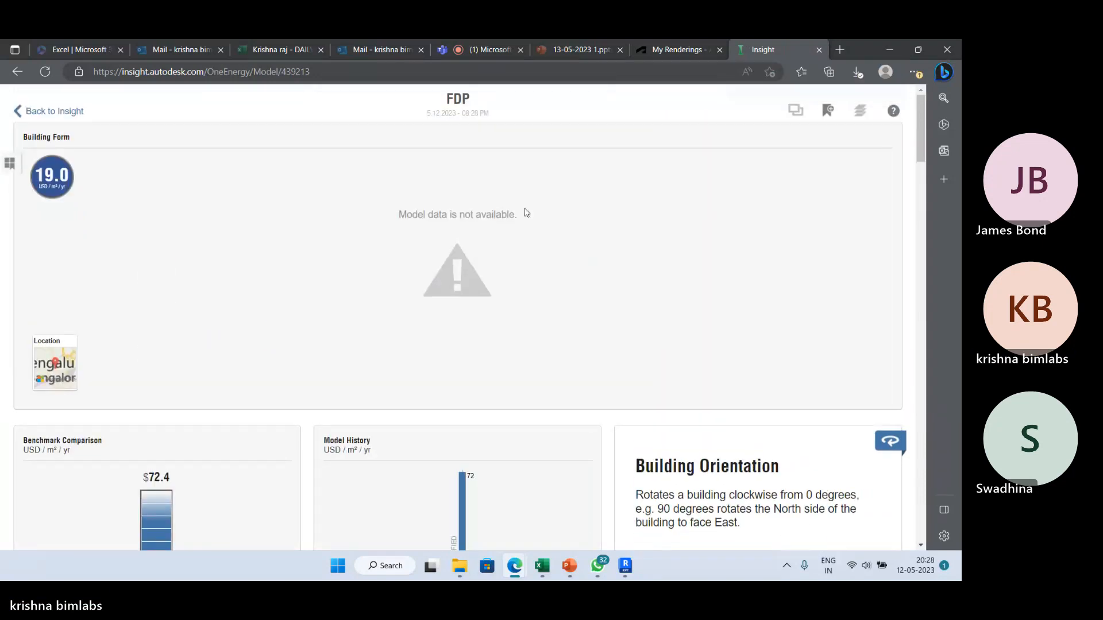
pyautogui.scroll(-6, 525, 216)
pyautogui.scroll(-3, 525, 216)
pyautogui.scroll(10, 529, 215)
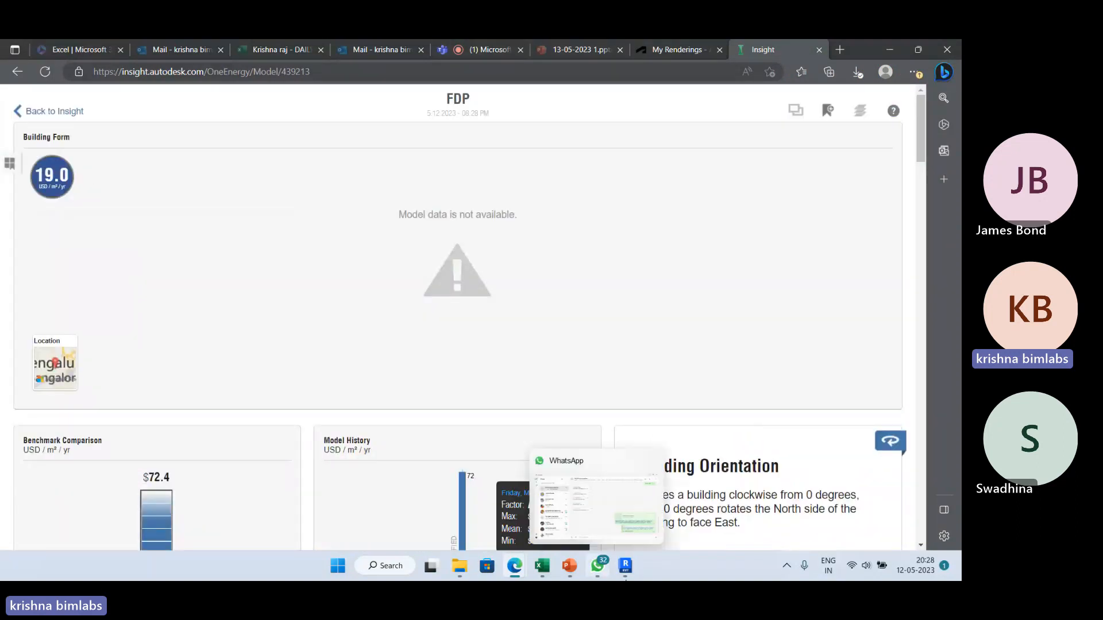
# Step: Switch back to Revit, generate the Insight simulation again with the existing energy analytical model, and accept the check-limitations notice
pyautogui.moveTo(624, 566)
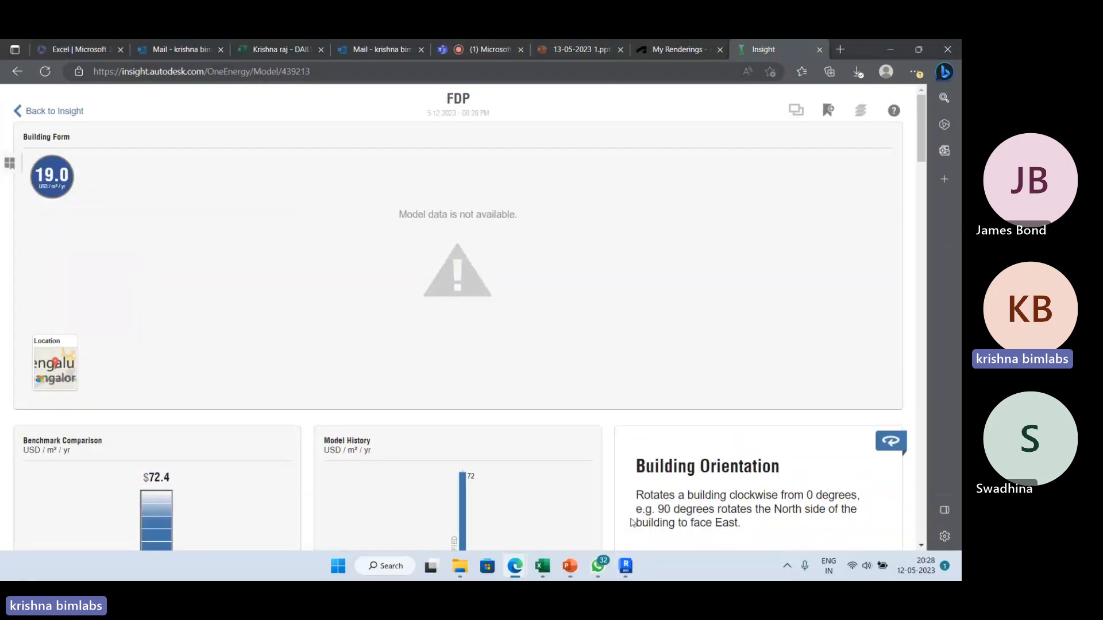
pyautogui.click(631, 523)
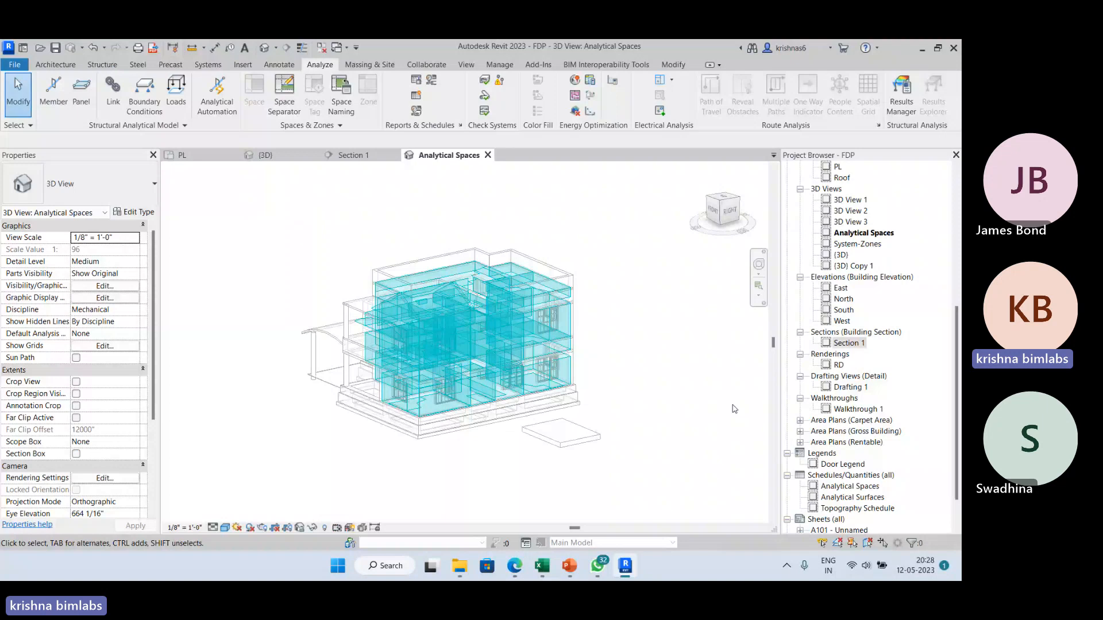
pyautogui.click(592, 112)
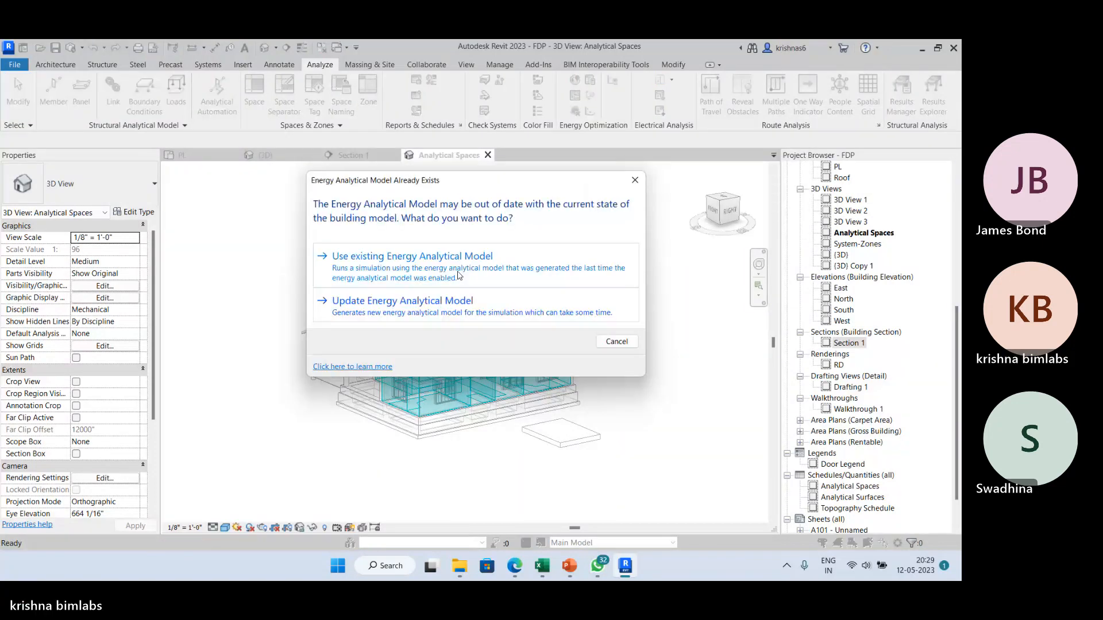
pyautogui.click(473, 261)
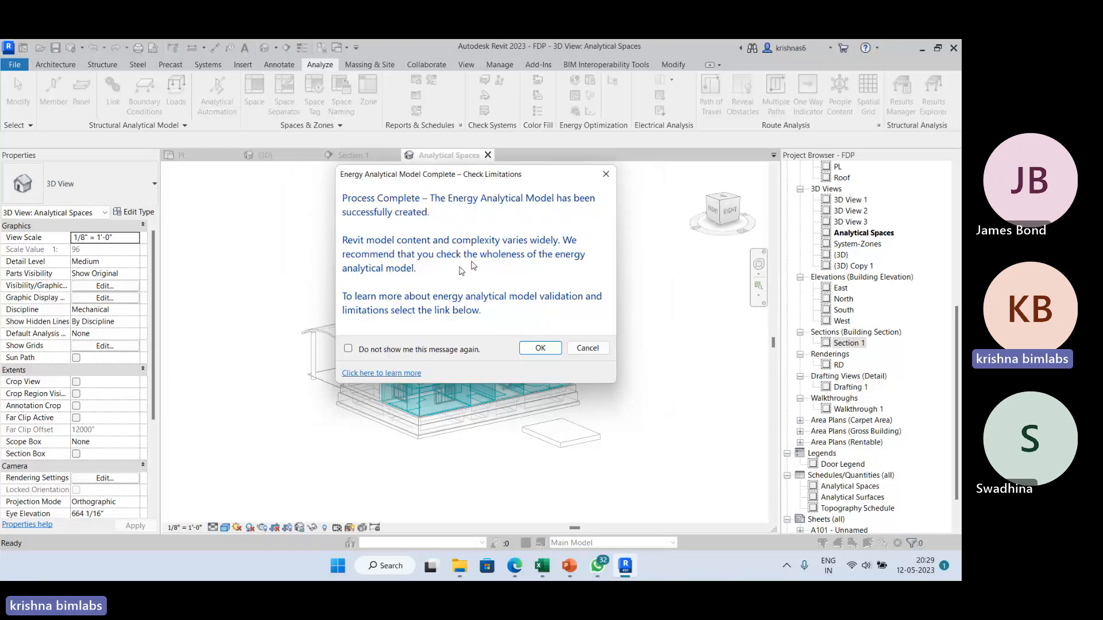
pyautogui.click(551, 347)
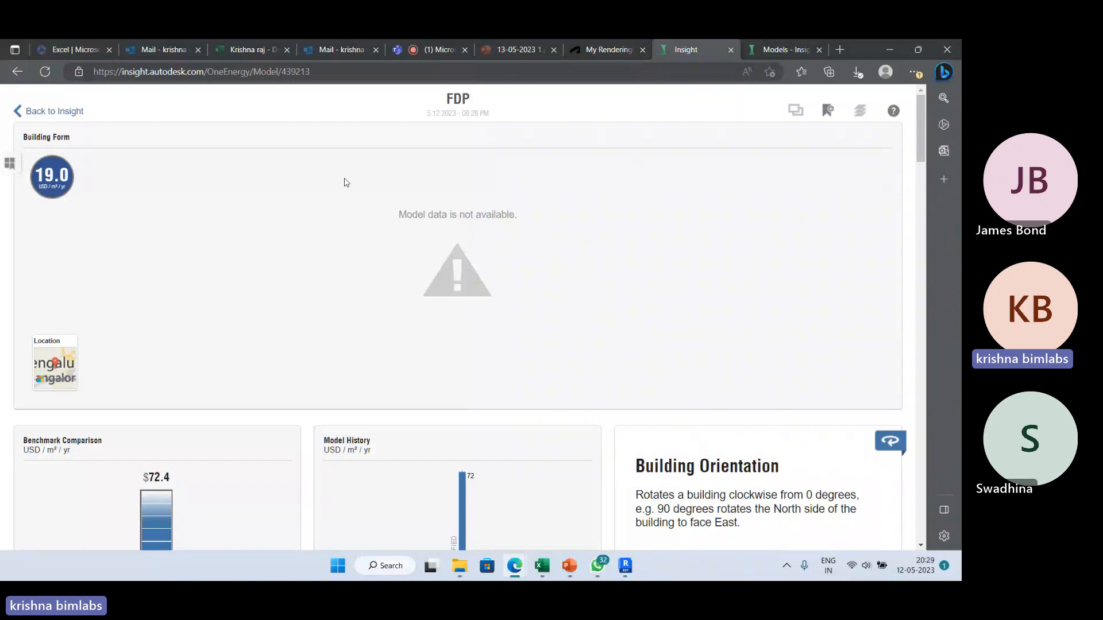
# Step: Compare the FDP results as annual cost and energy use, leave them in kWh/m²/yr, and open the building location map
pyautogui.click(55, 187)
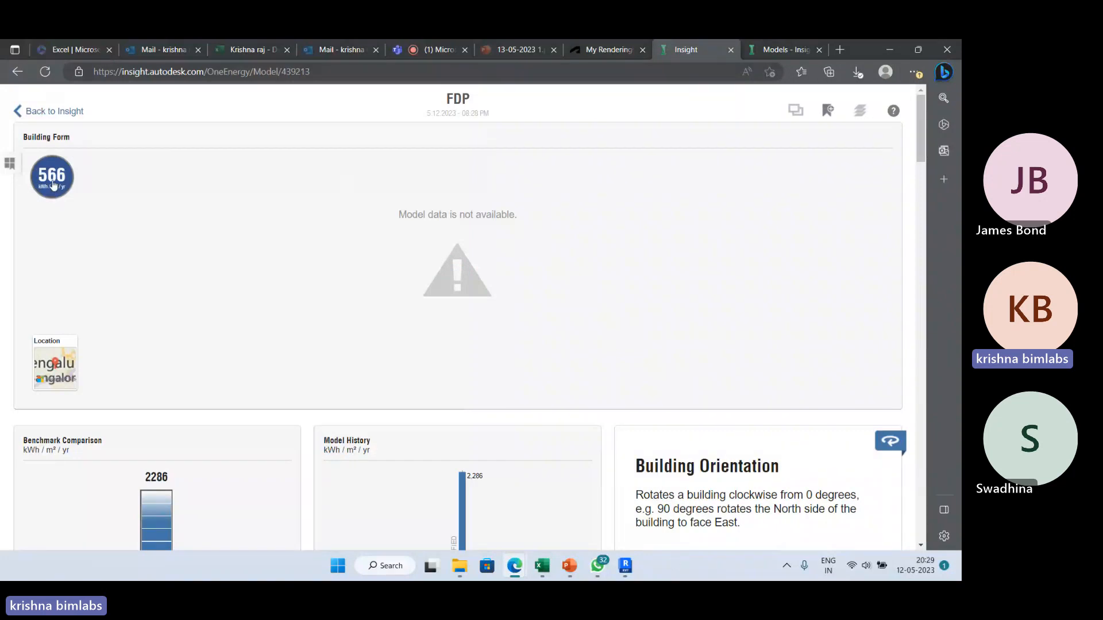
pyautogui.click(57, 185)
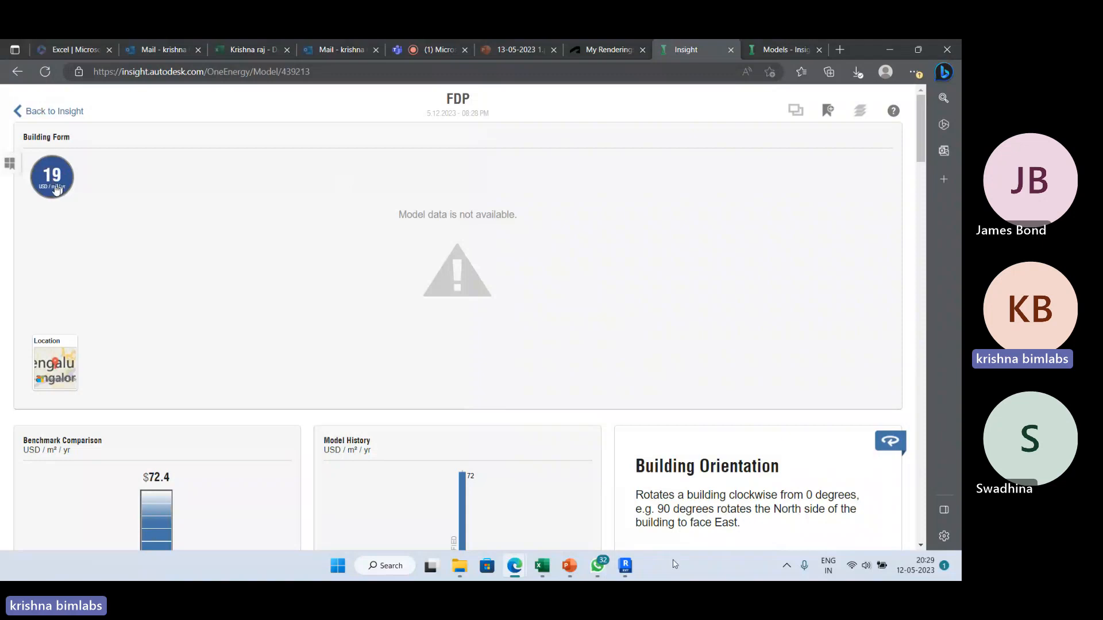
pyautogui.click(56, 189)
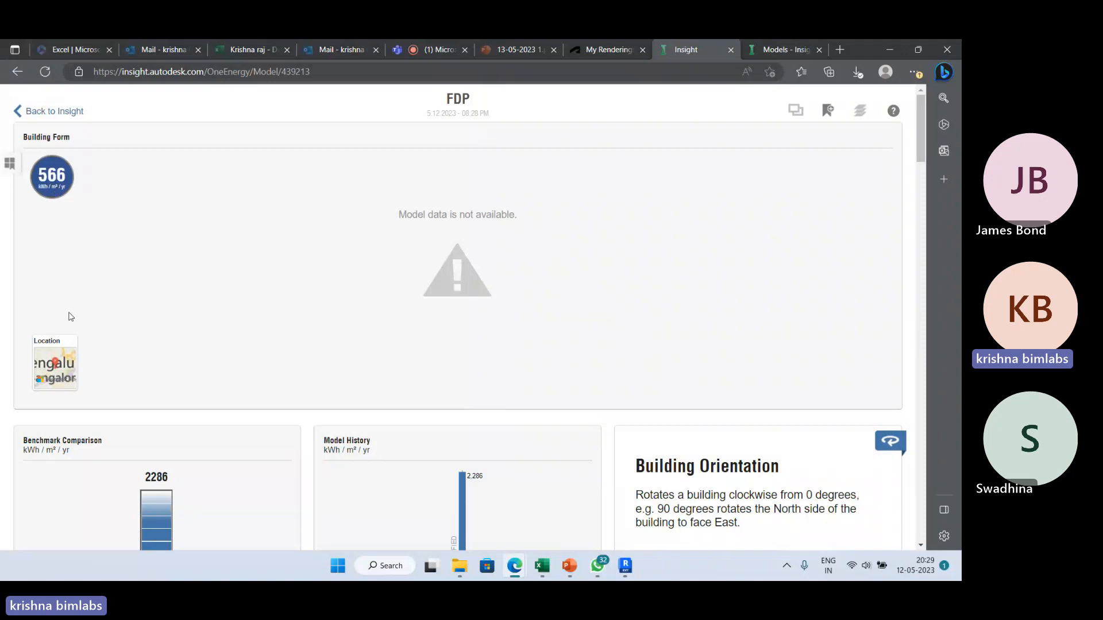
pyautogui.click(56, 363)
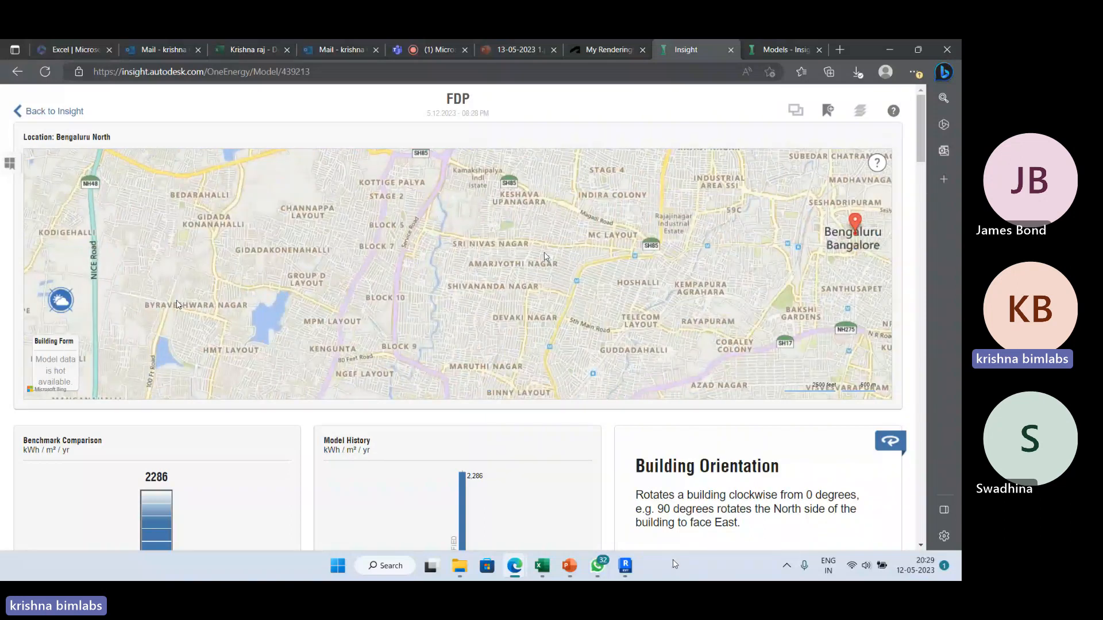
# Step: Look through the weather station's monthly temperature chart and its annual and seasonal windrose charts on the location map, and close them
pyautogui.scroll(-2, 639, 283)
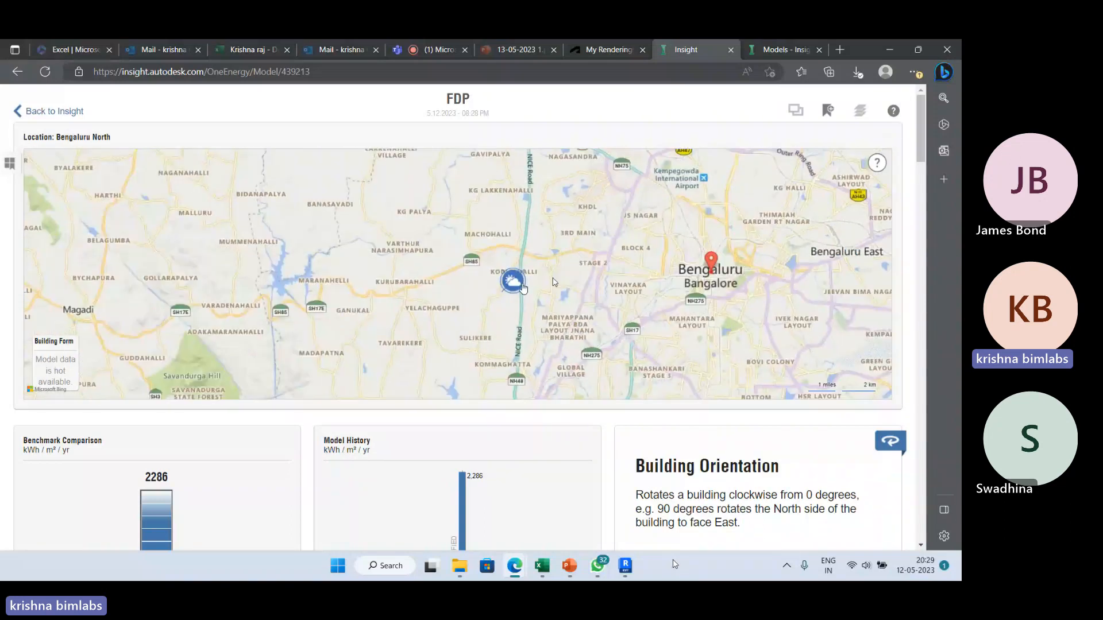
pyautogui.click(522, 286)
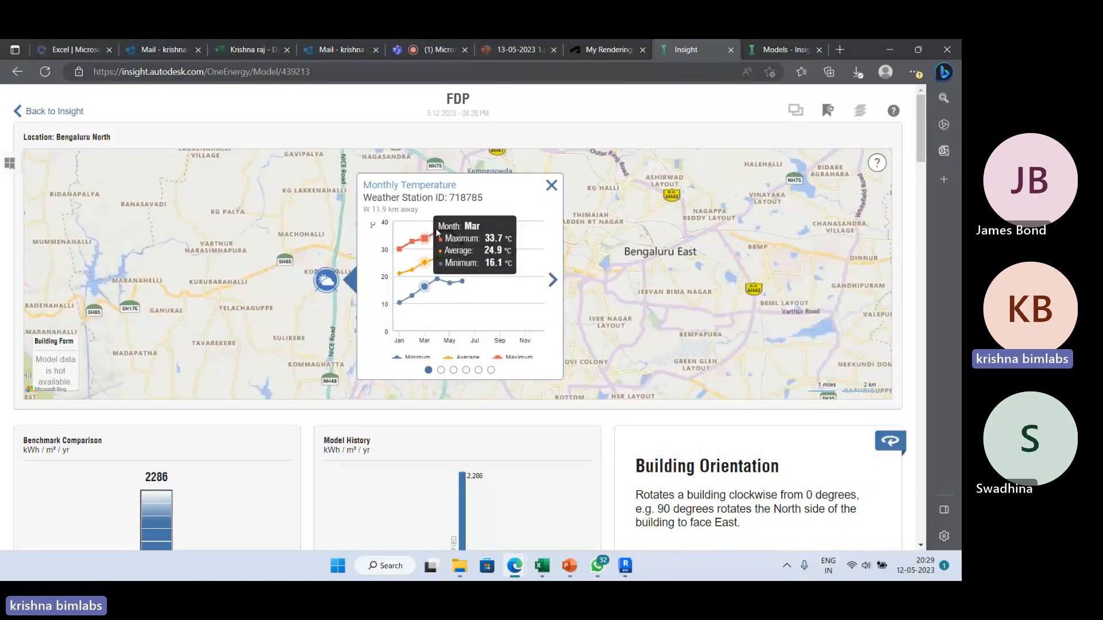
pyautogui.click(553, 279)
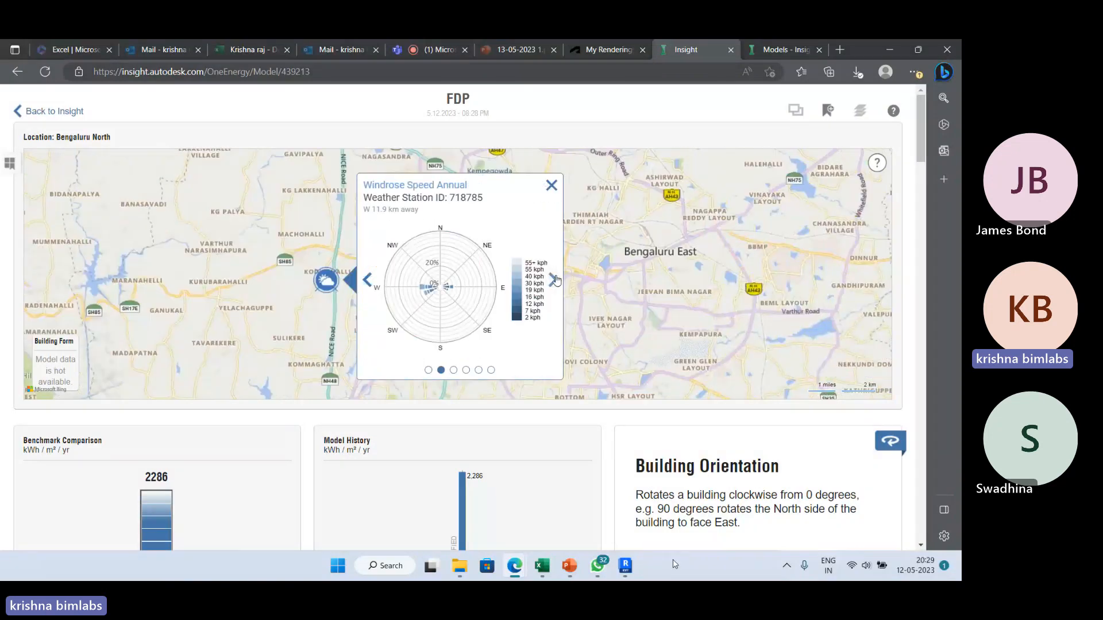
pyautogui.click(553, 279)
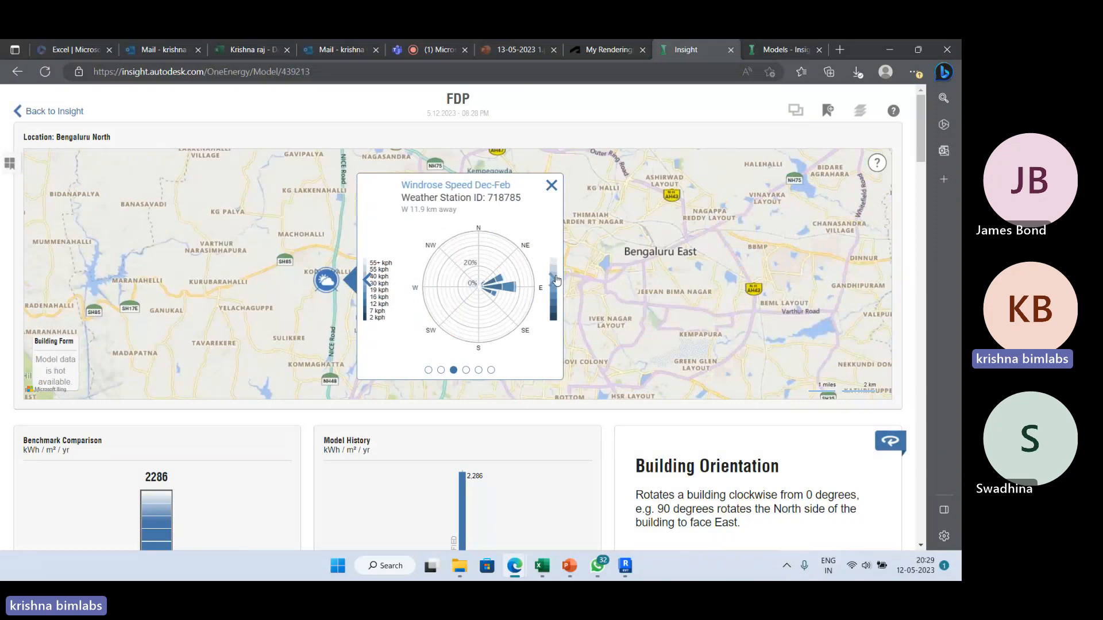
pyautogui.click(554, 280)
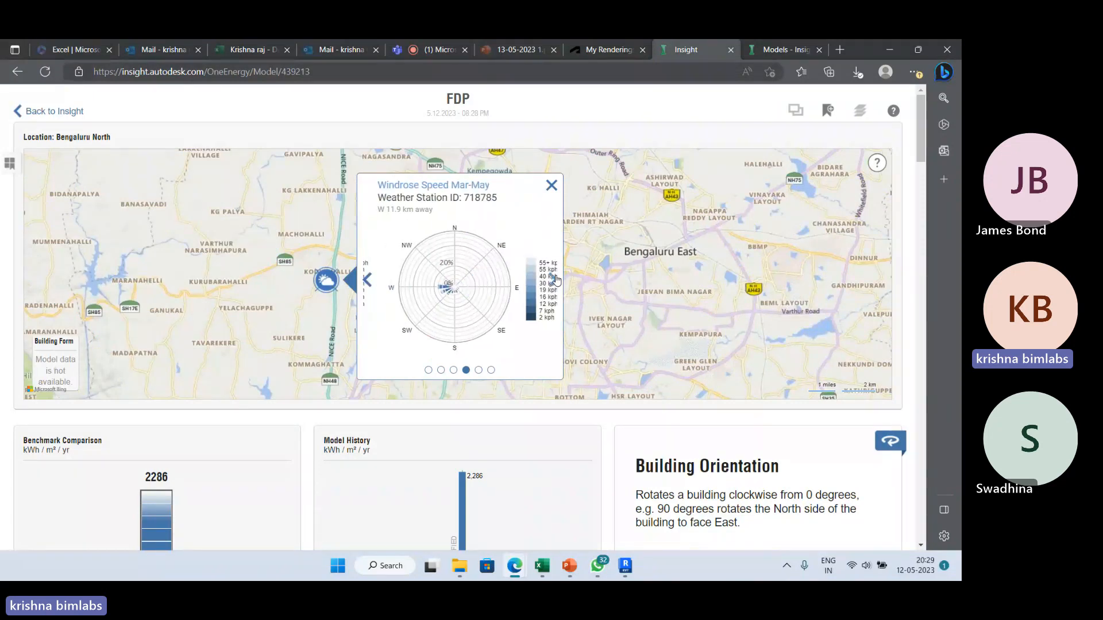
pyautogui.click(554, 279)
pyautogui.click(555, 280)
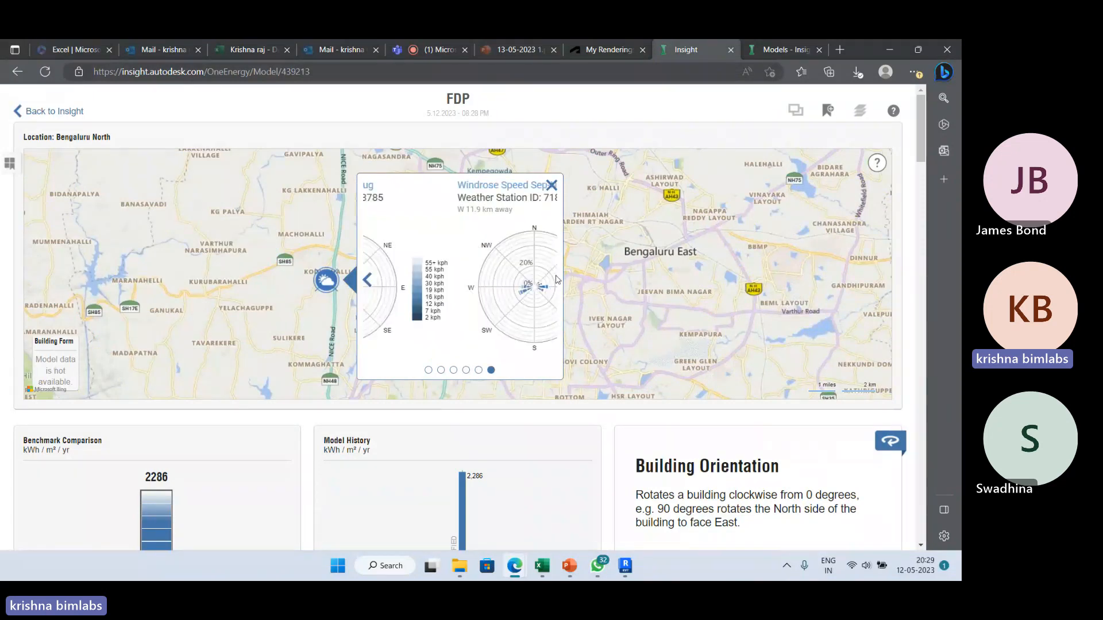
pyautogui.click(552, 187)
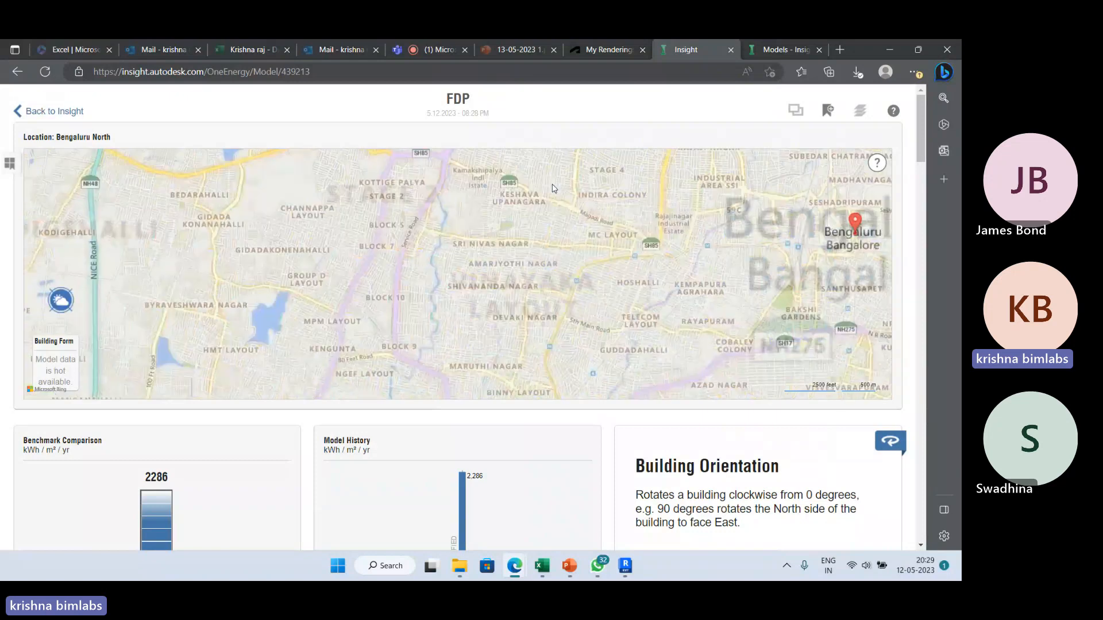
# Step: Return to the insights list and check the FDP analysis progress in both Insight browser tabs
pyautogui.click(59, 112)
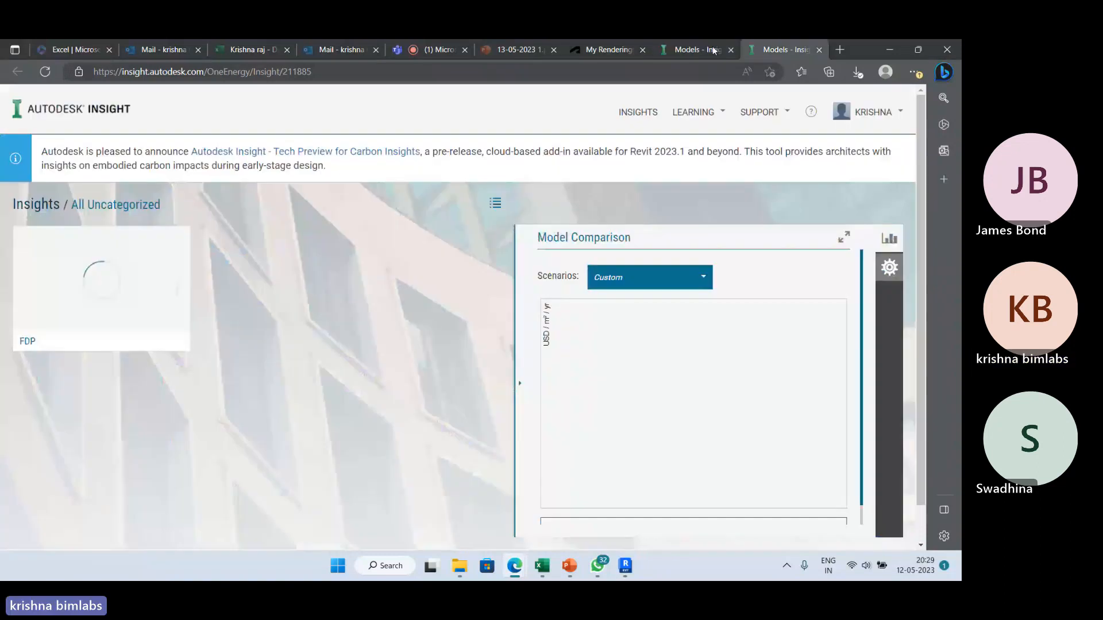
pyautogui.click(705, 57)
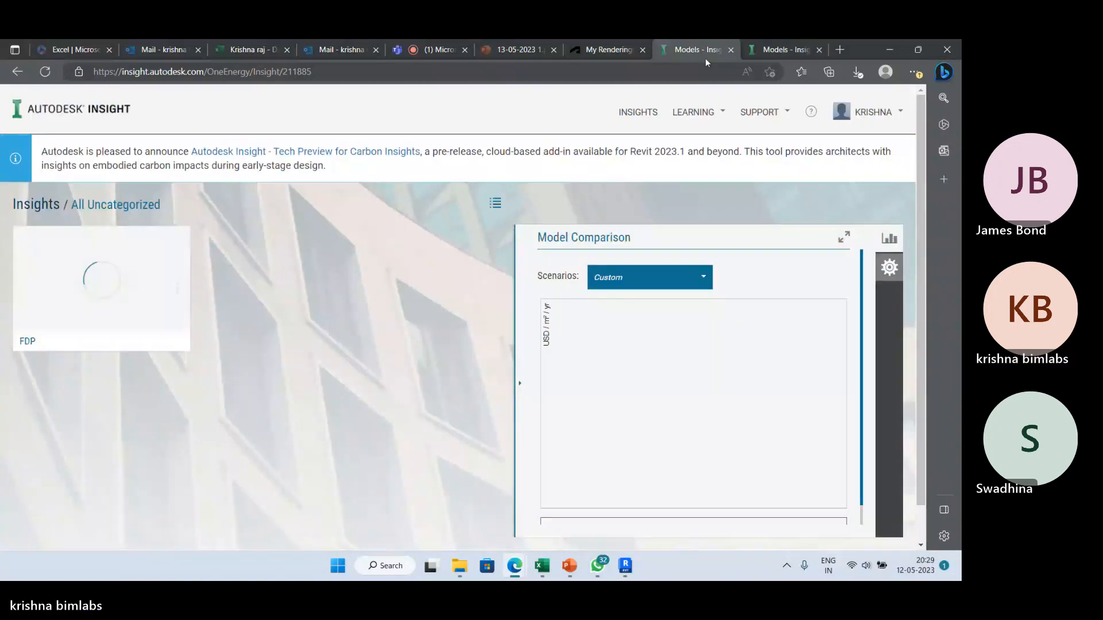
pyautogui.click(803, 51)
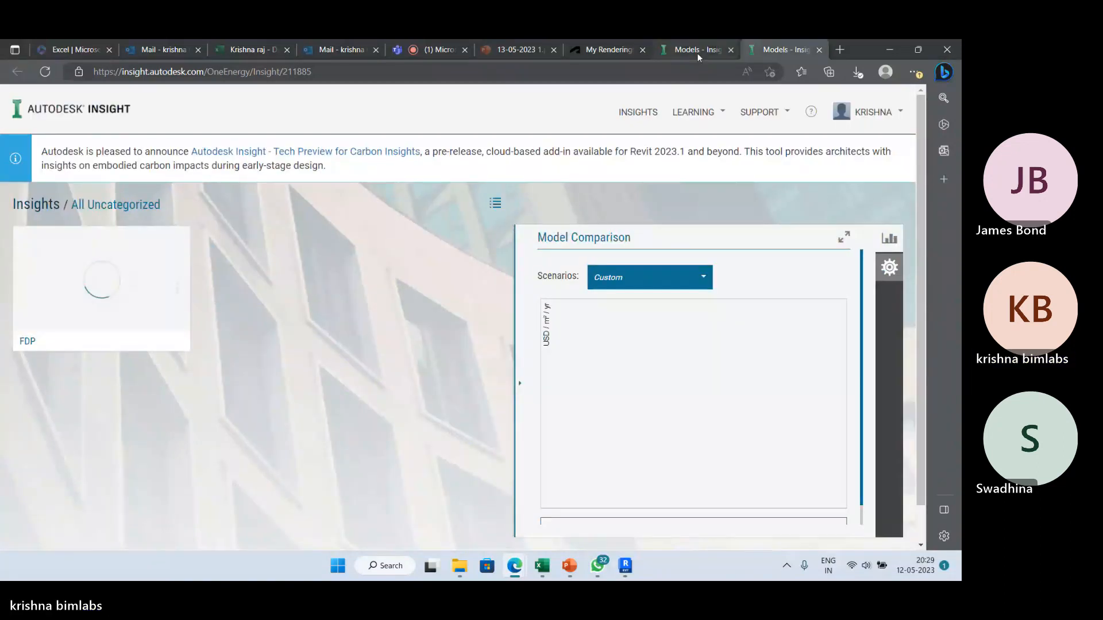
pyautogui.click(697, 53)
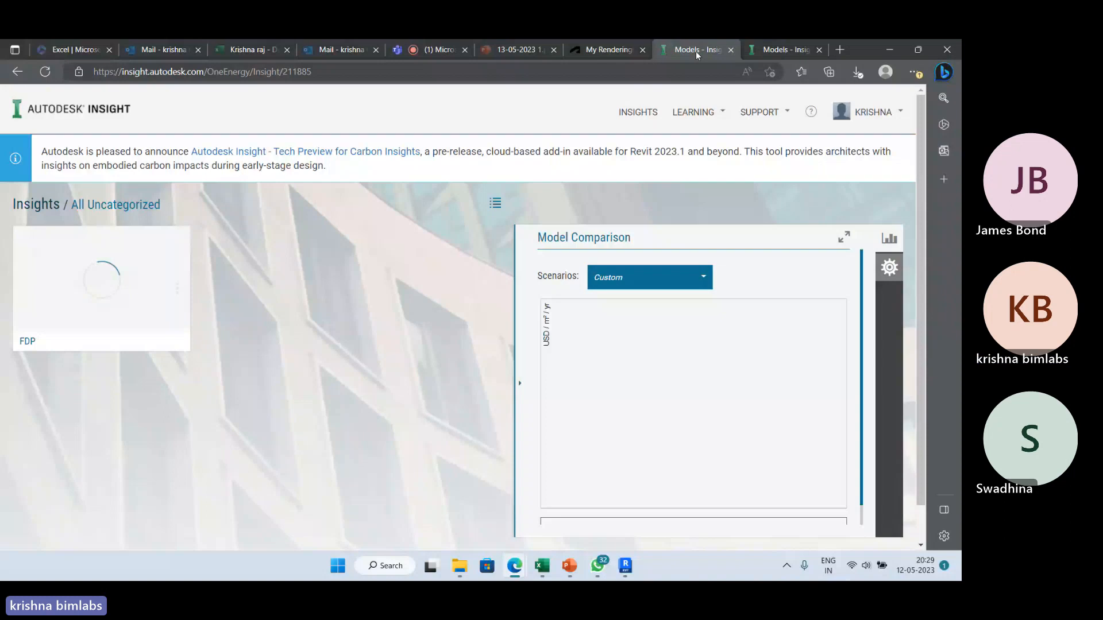
pyautogui.click(773, 50)
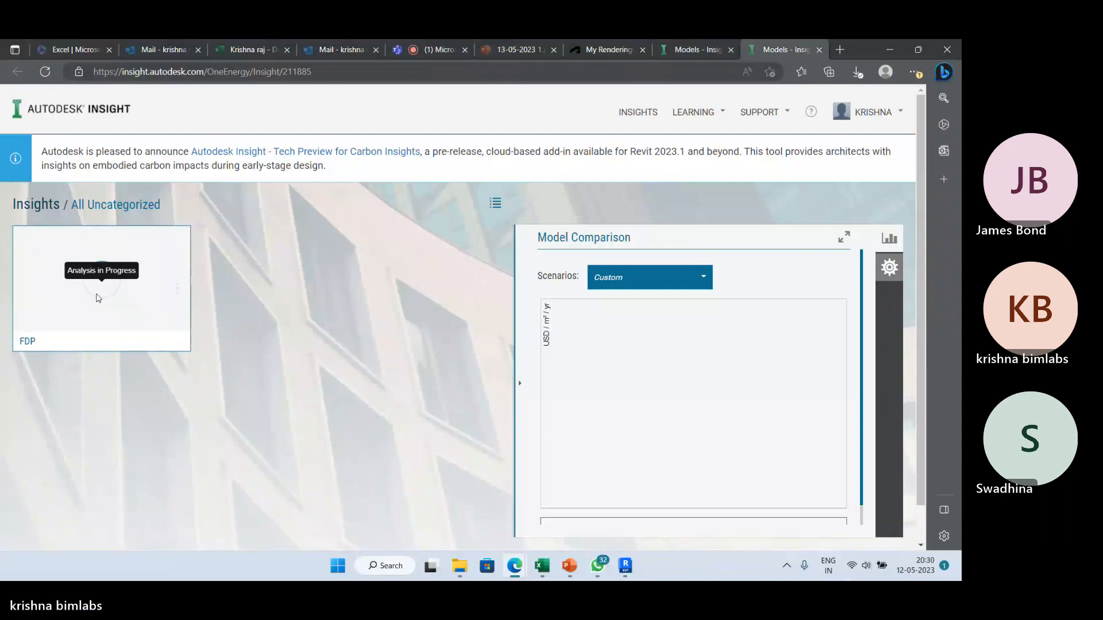
pyautogui.click(702, 49)
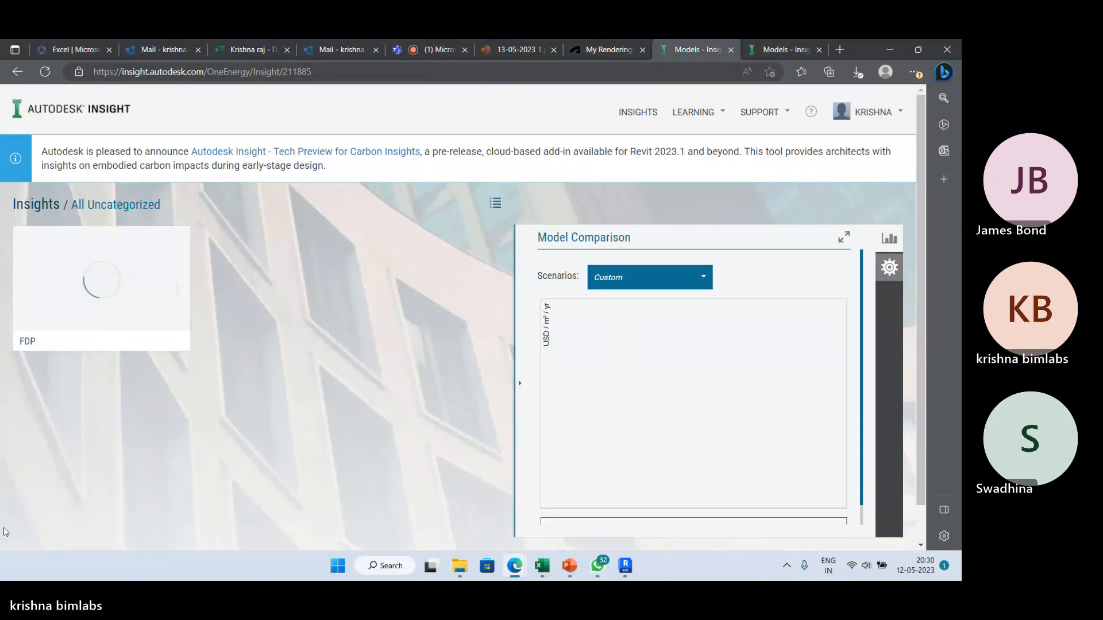
pyautogui.click(794, 51)
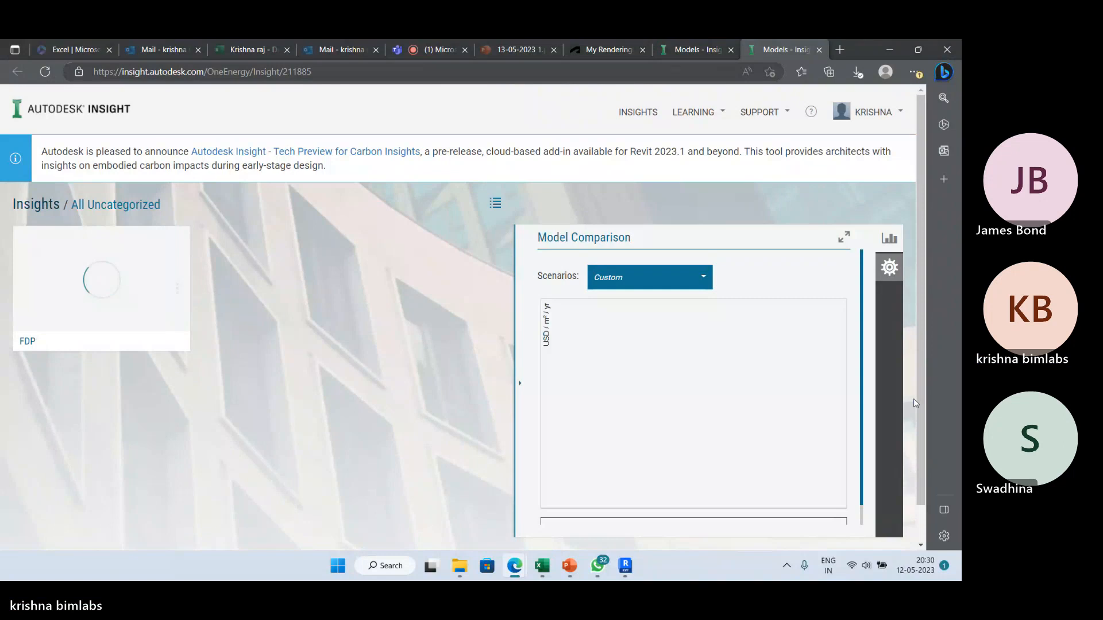
pyautogui.scroll(-1, 760, 440)
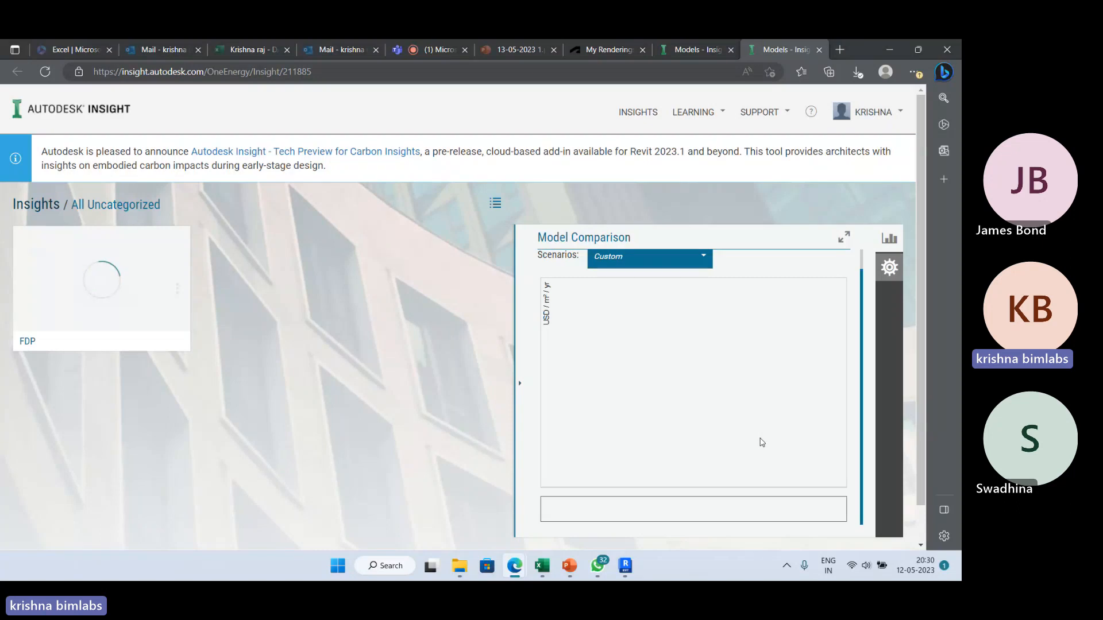
pyautogui.scroll(-1, 389, 337)
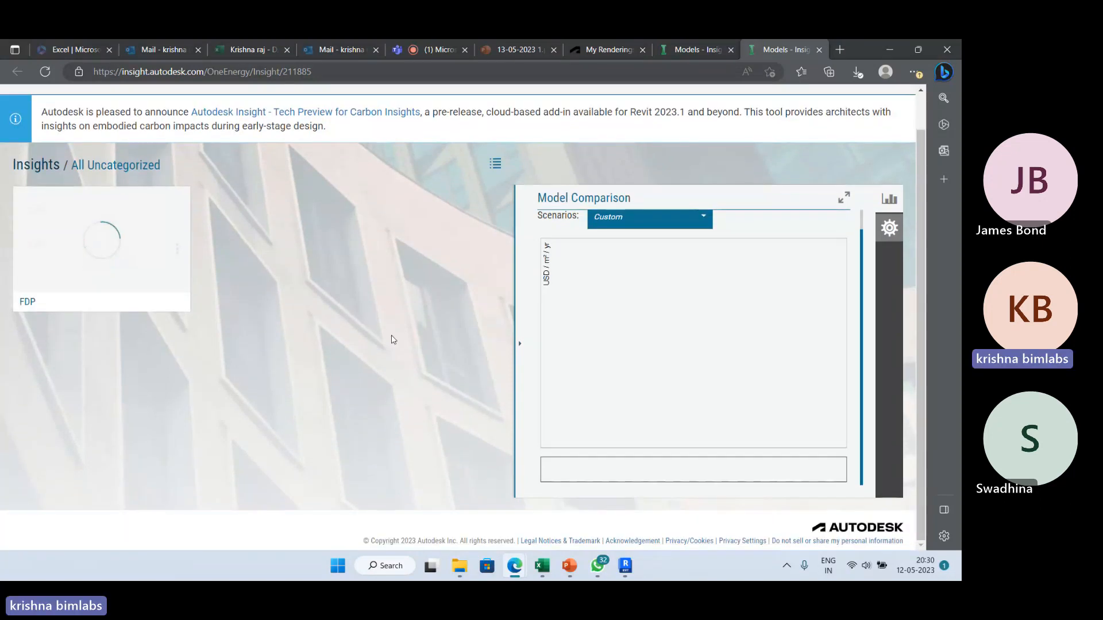
pyautogui.scroll(1, 392, 337)
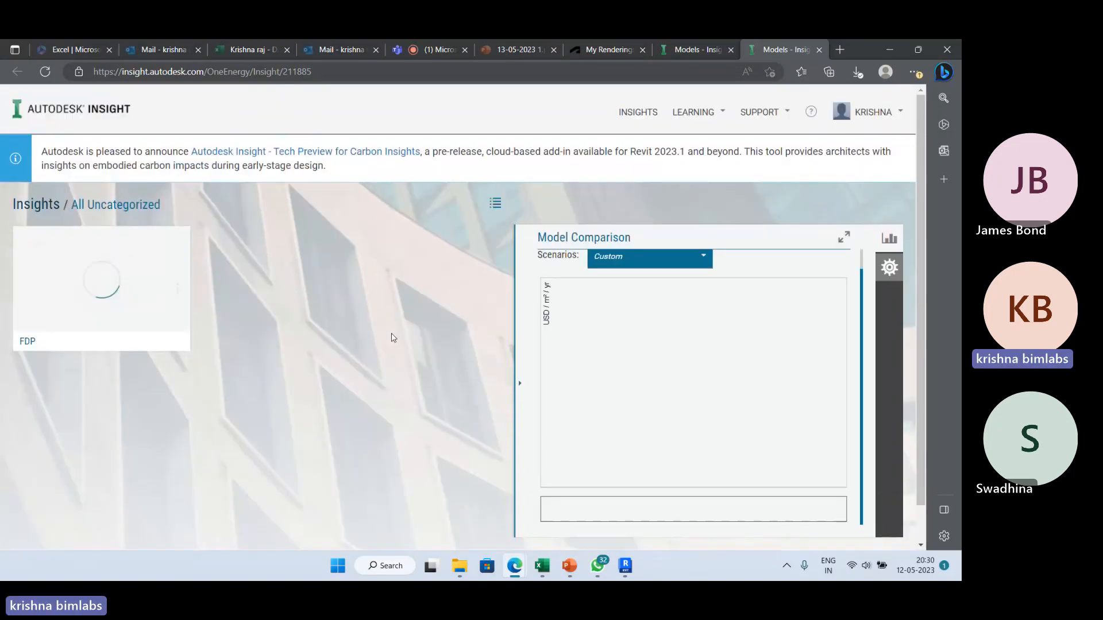
# Step: View the model comparison scenarios without choosing one, and close the duplicate Insight browser tab
pyautogui.click(710, 47)
pyautogui.click(679, 283)
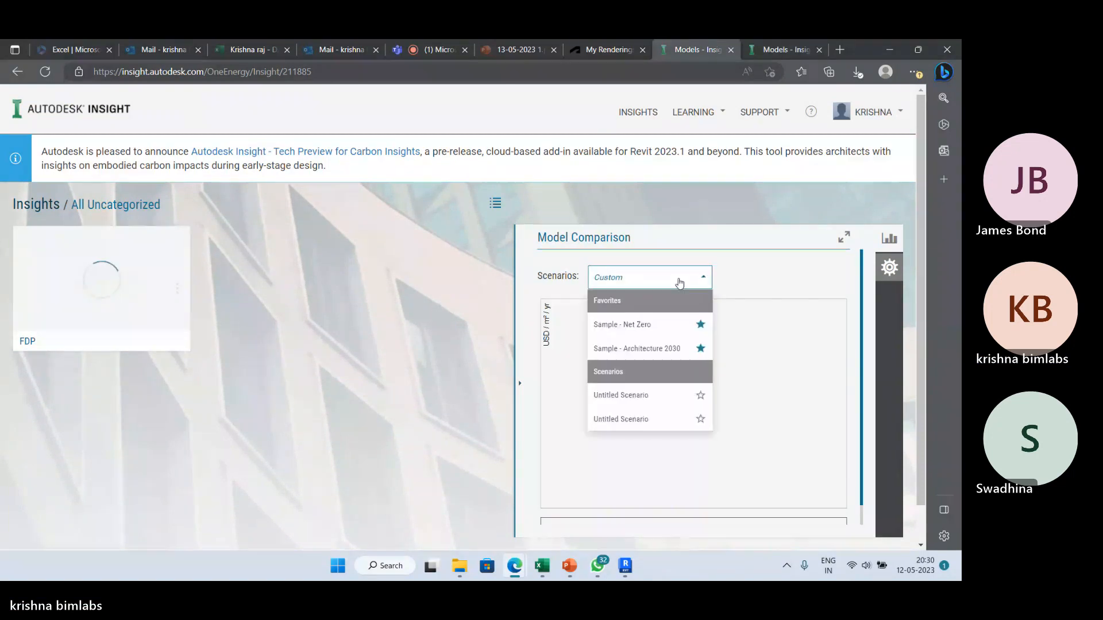
pyautogui.click(793, 278)
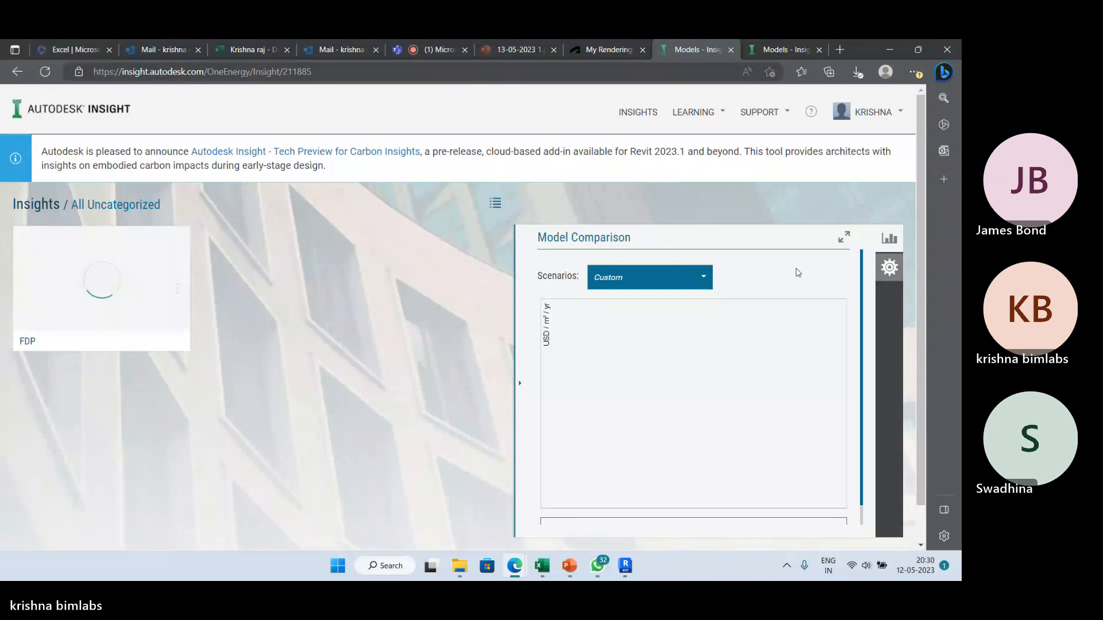
pyautogui.click(791, 51)
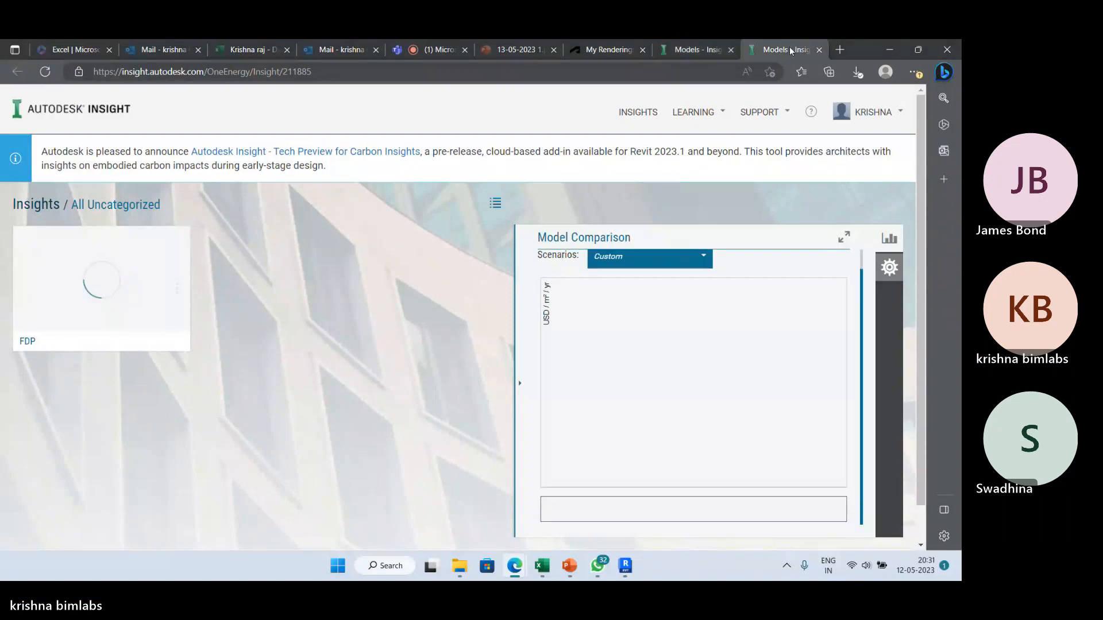
pyautogui.click(819, 50)
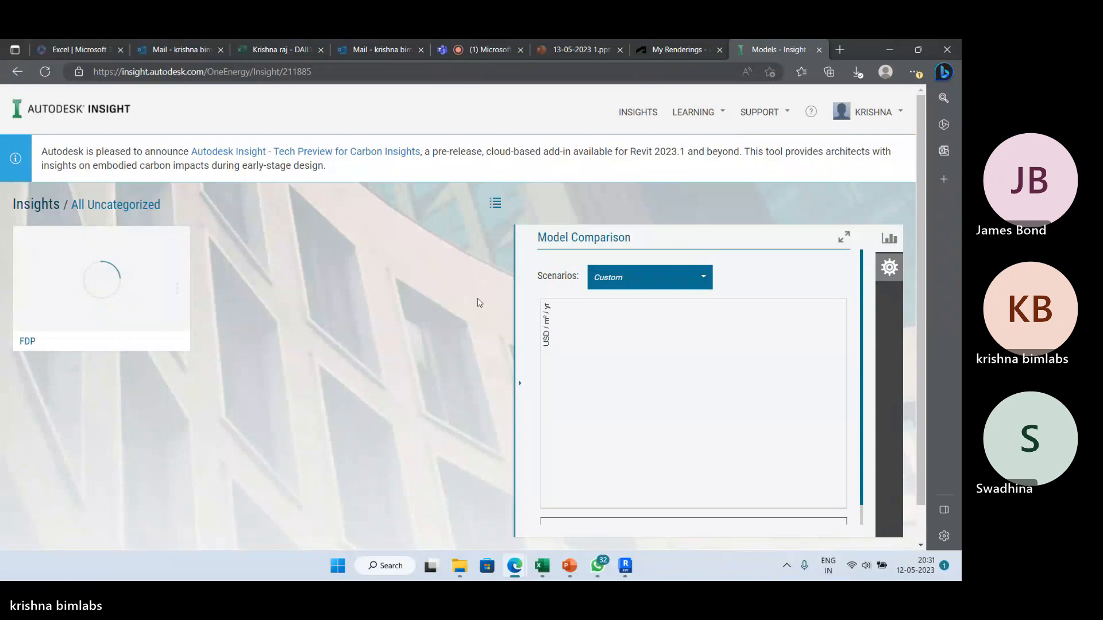
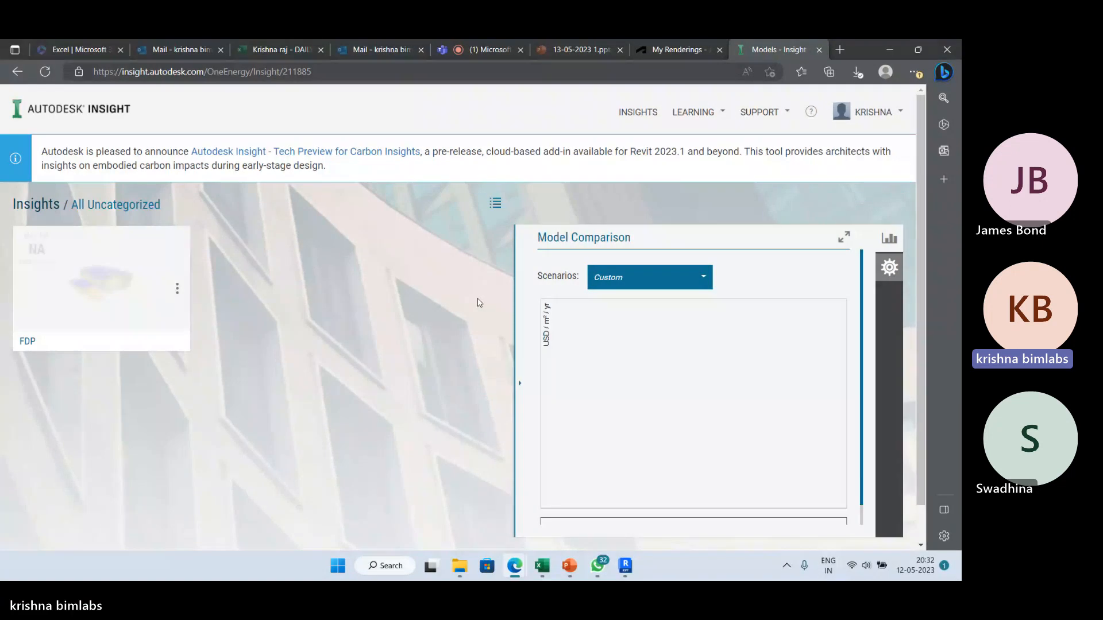
# Step: Open the FDP model's updated Insight results and inspect the 3D building form from a lower angle
pyautogui.moveTo(100, 286)
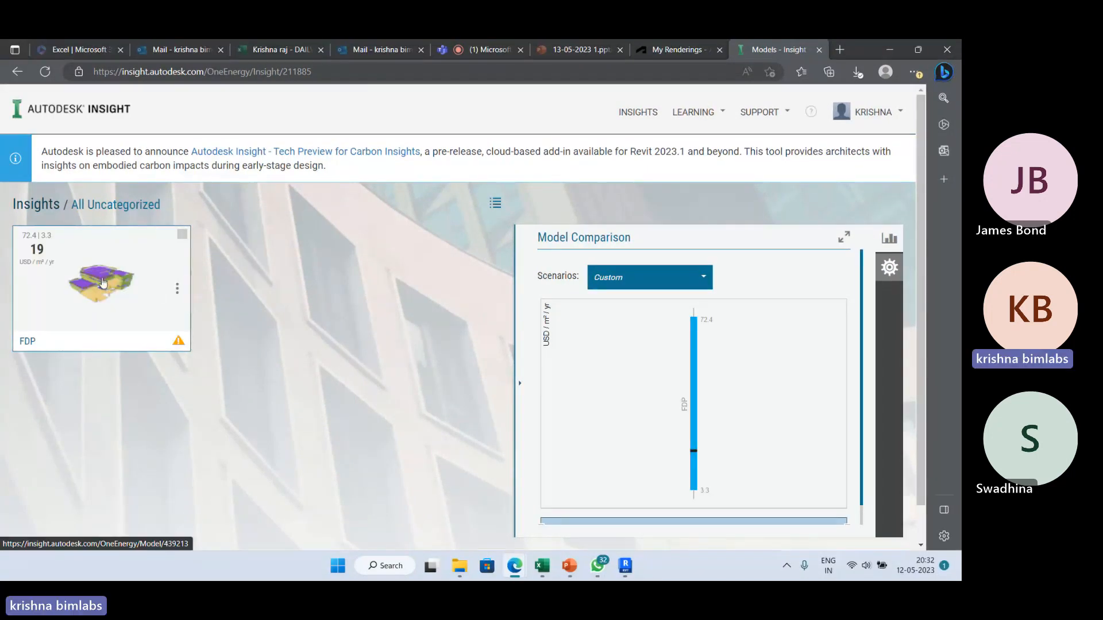
pyautogui.click(103, 283)
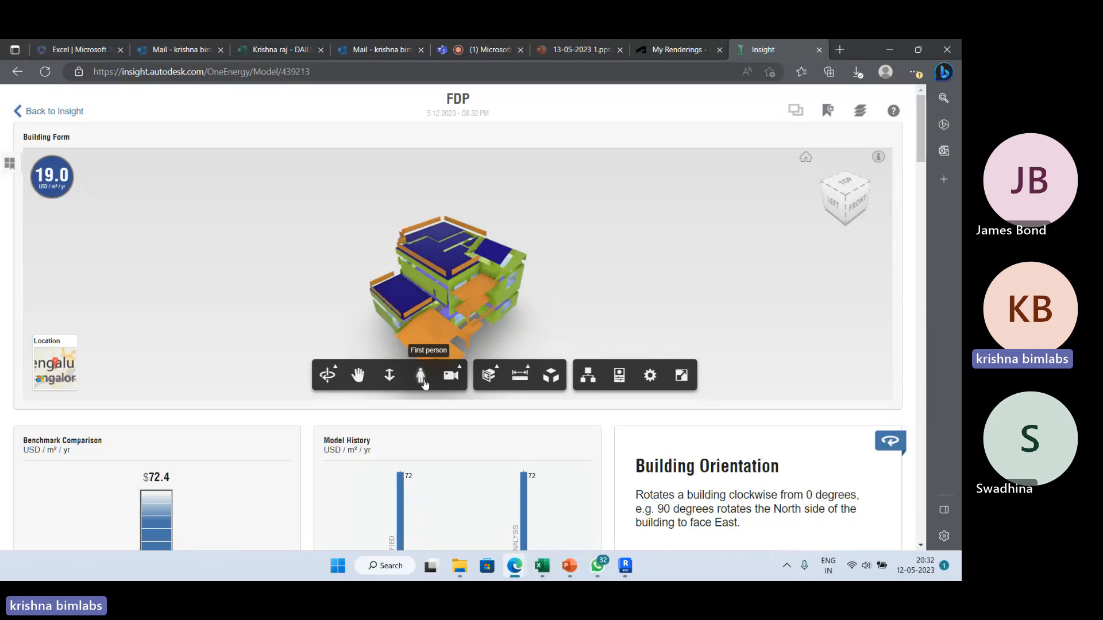
pyautogui.click(358, 375)
pyautogui.moveTo(568, 307); pyautogui.dragTo(556, 301)
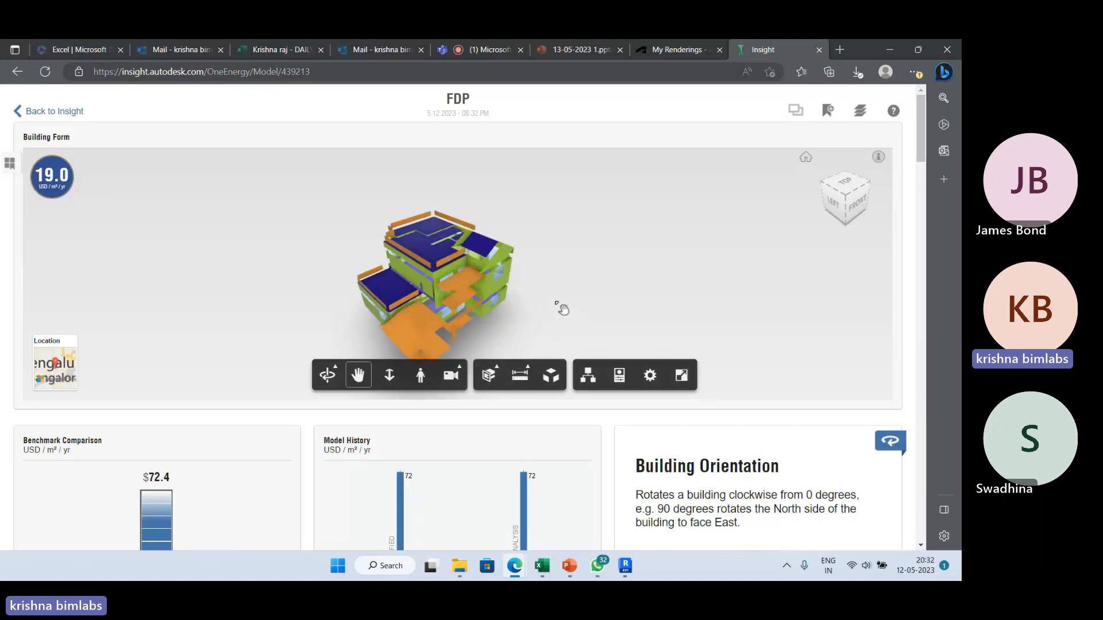
pyautogui.keyDown('shift'); pyautogui.moveTo(556, 303); pyautogui.dragTo(522, 256, button='middle'); pyautogui.keyUp('shift')
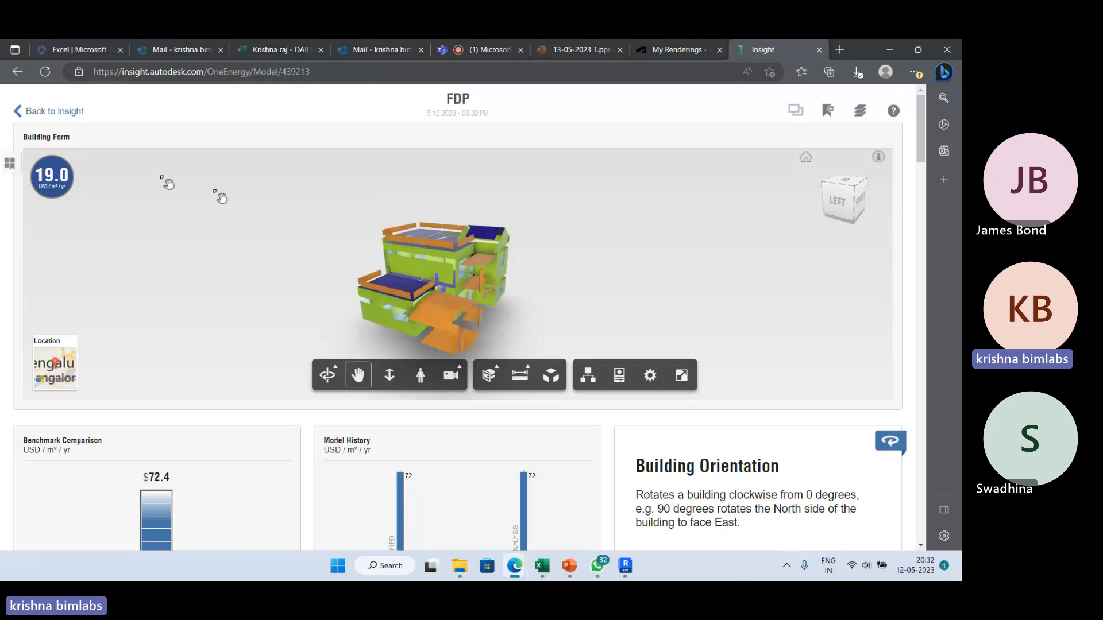
# Step: Compare the updated results as annual energy use and annual cost, leaving them in USD/m²/yr
pyautogui.click(62, 185)
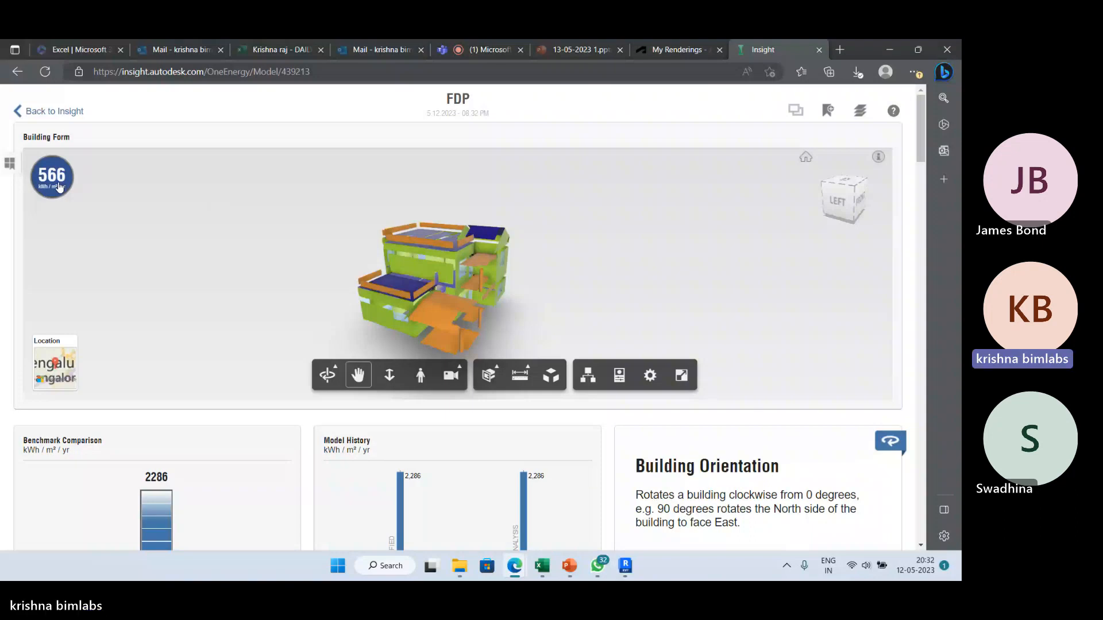
pyautogui.click(61, 187)
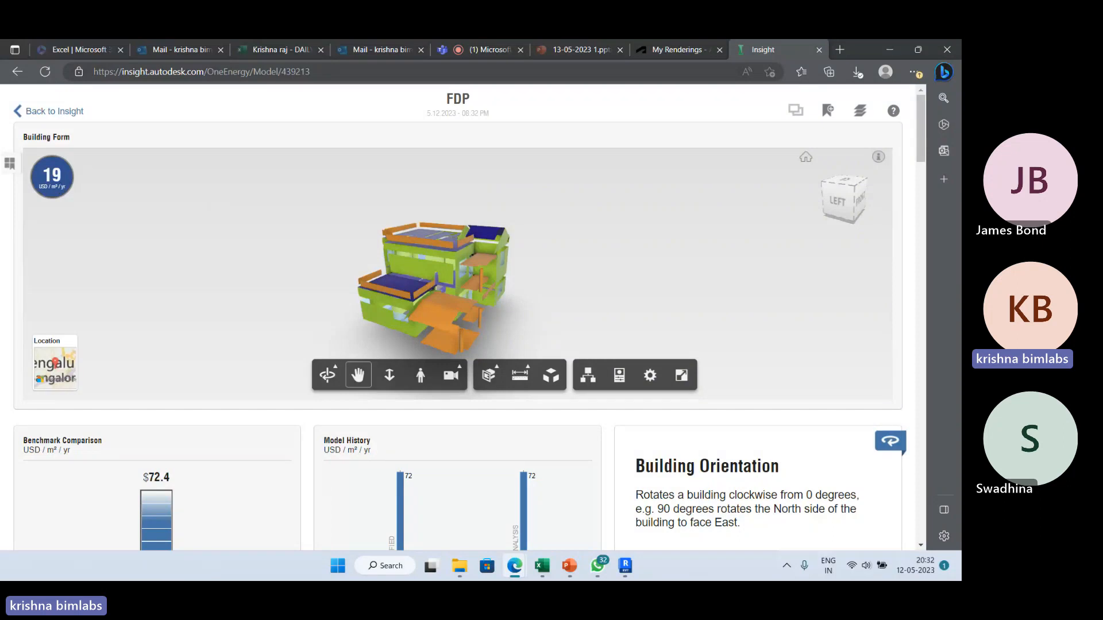
pyautogui.moveTo(145, 330); pyautogui.dragTo(225, 316)
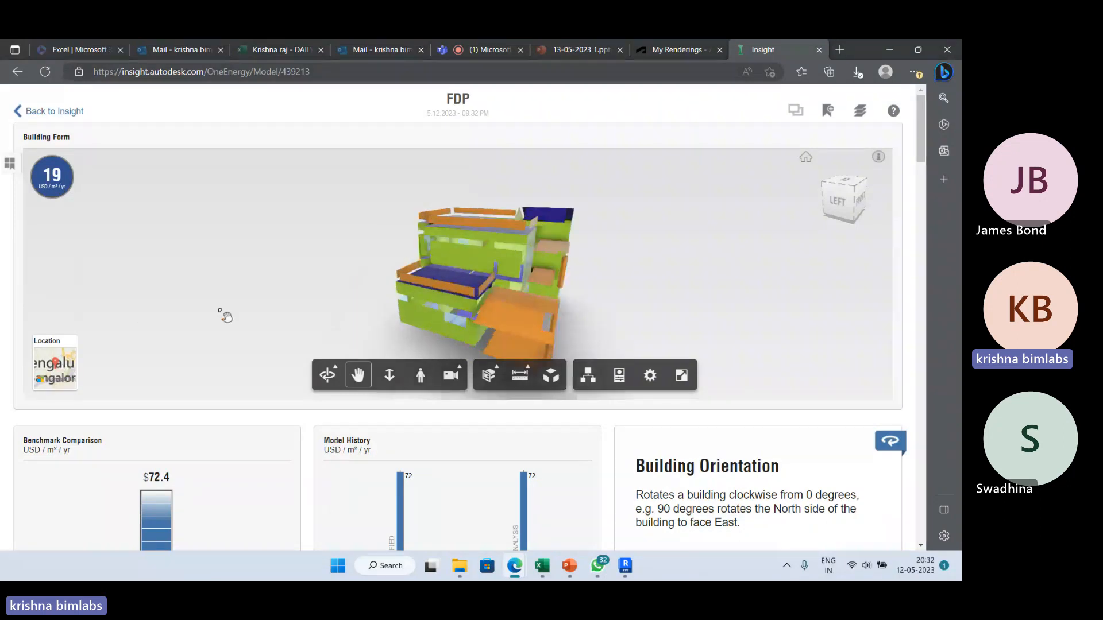
# Step: Examine the benchmark comparison against ASHRAE 90.1, the model history, and the window-wall-ratio, window shade and window glass factors
pyautogui.scroll(-5, 374, 410)
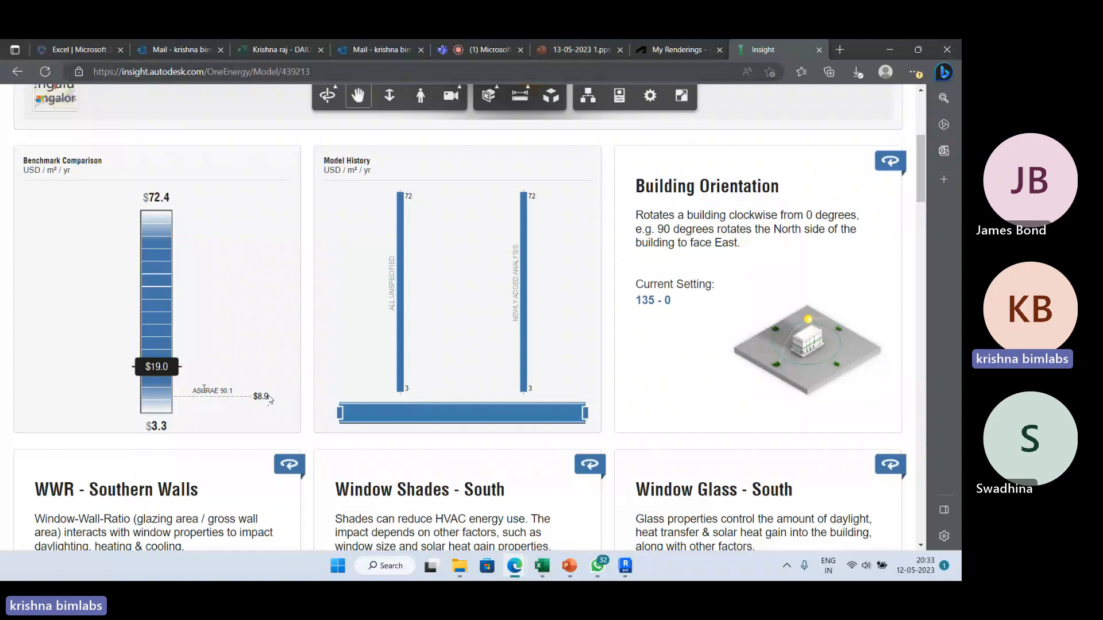
pyautogui.scroll(-5, 537, 391)
pyautogui.scroll(6, 499, 444)
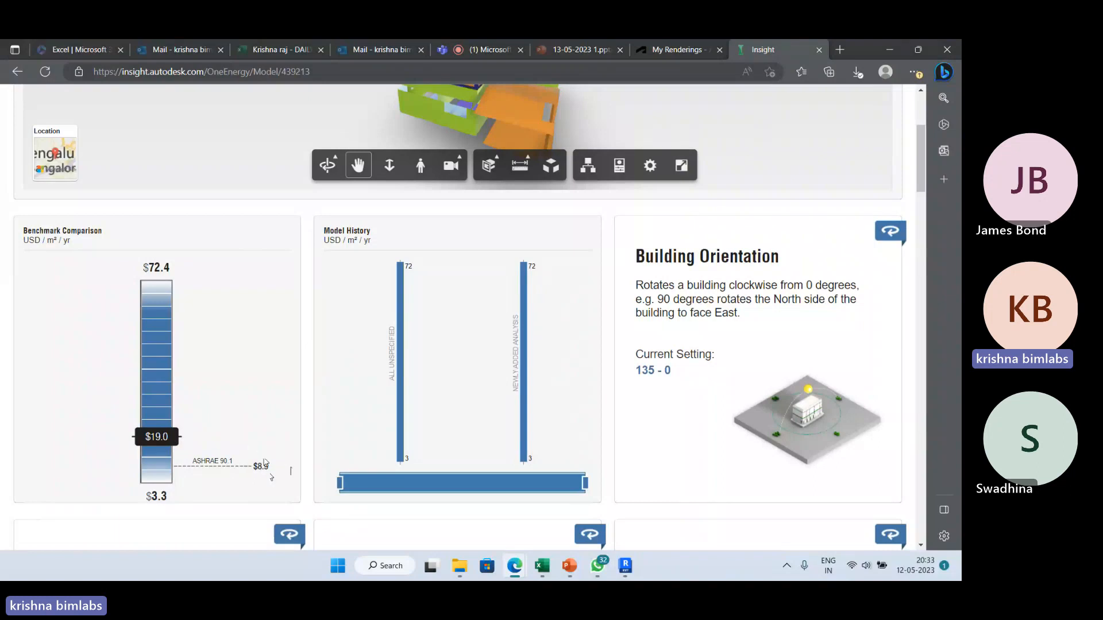
pyautogui.scroll(-2, 460, 295)
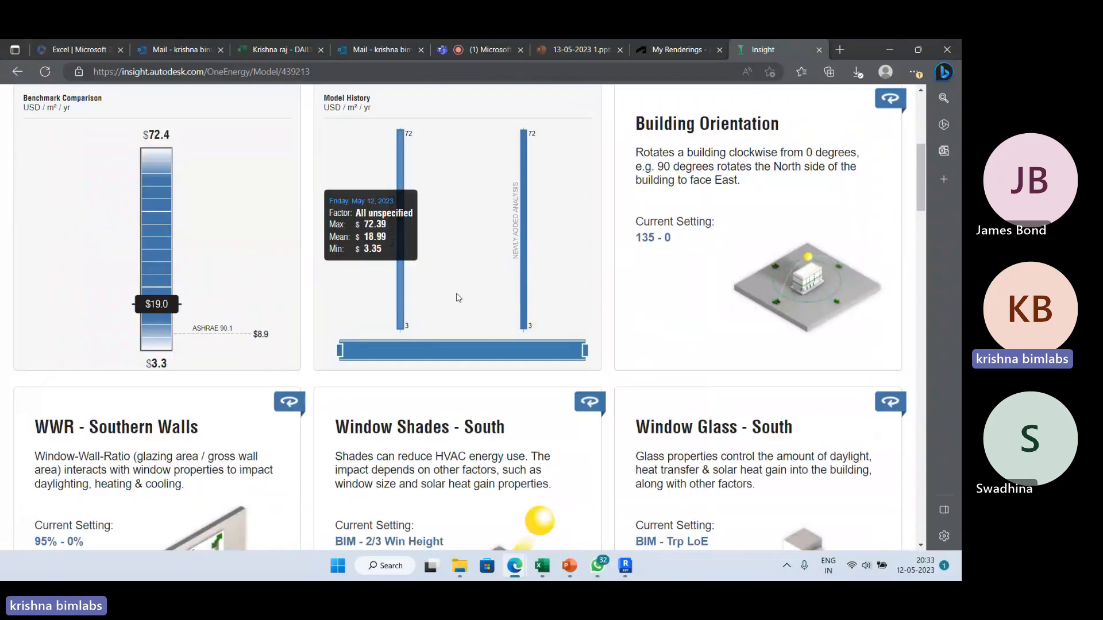
pyautogui.scroll(-2, 162, 284)
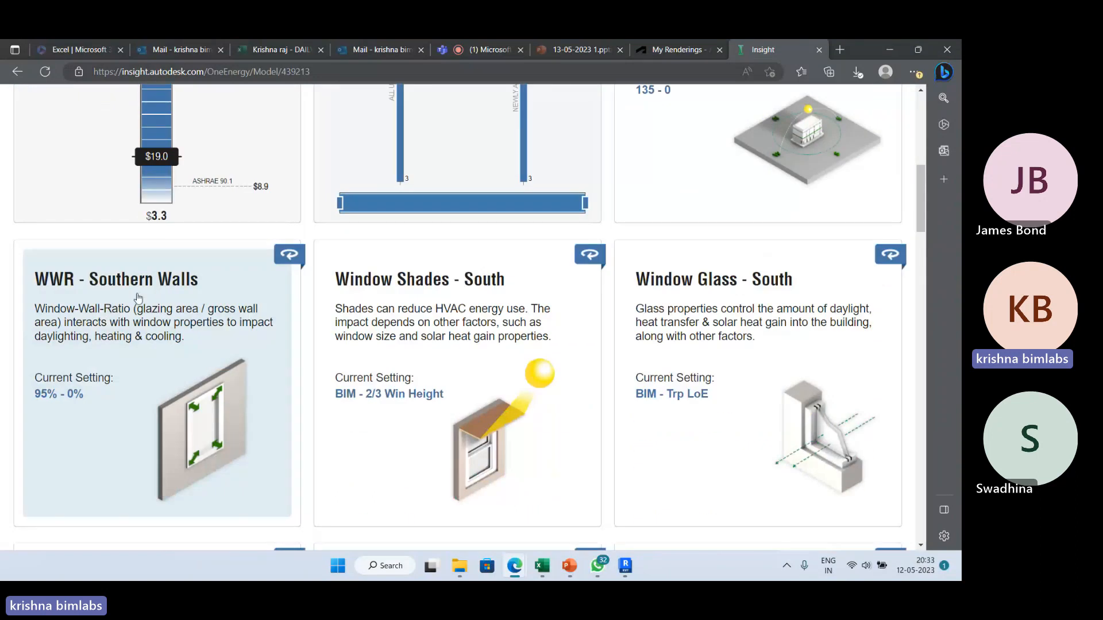
pyautogui.scroll(-3, 147, 303)
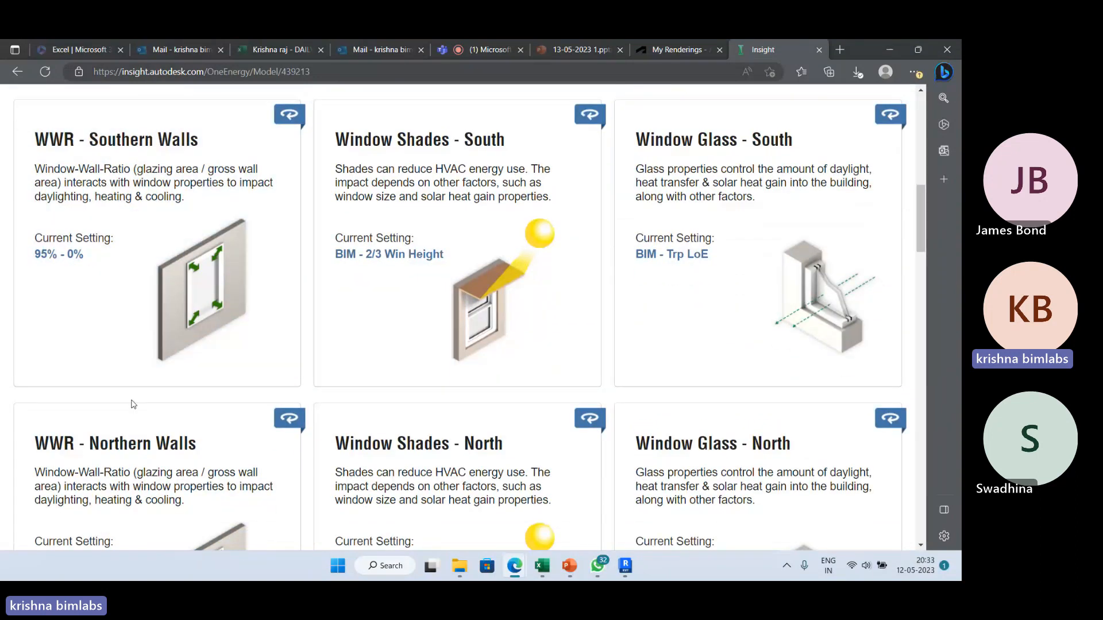
pyautogui.scroll(-10, 172, 373)
pyautogui.scroll(11, 104, 216)
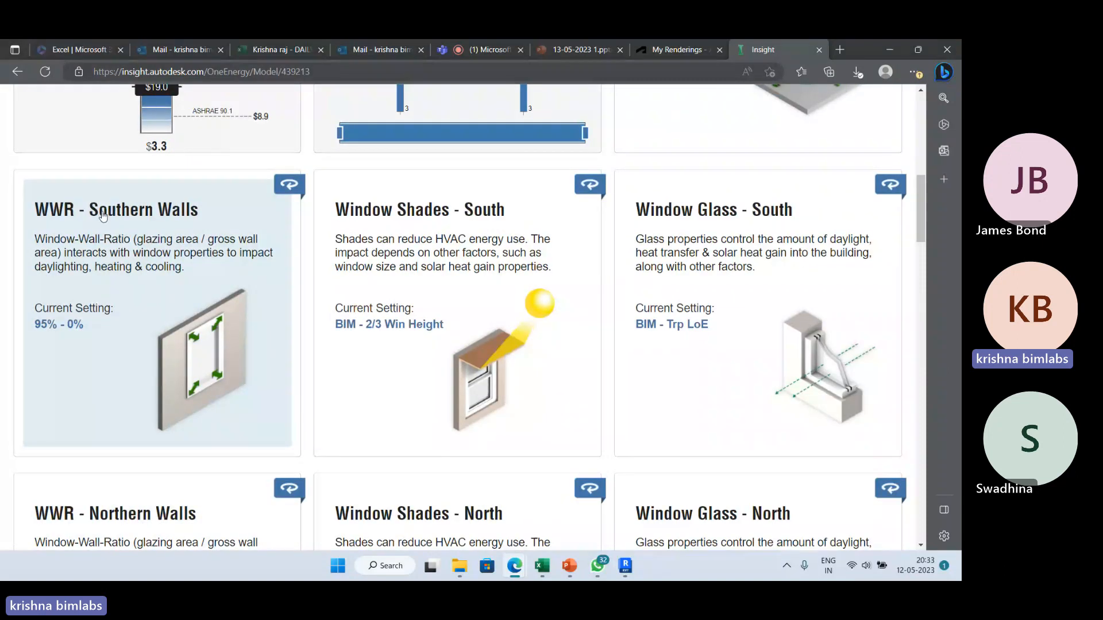
# Step: Narrow the window-wall-ratio range for the southern walls to 30% through 15%
pyautogui.click(103, 215)
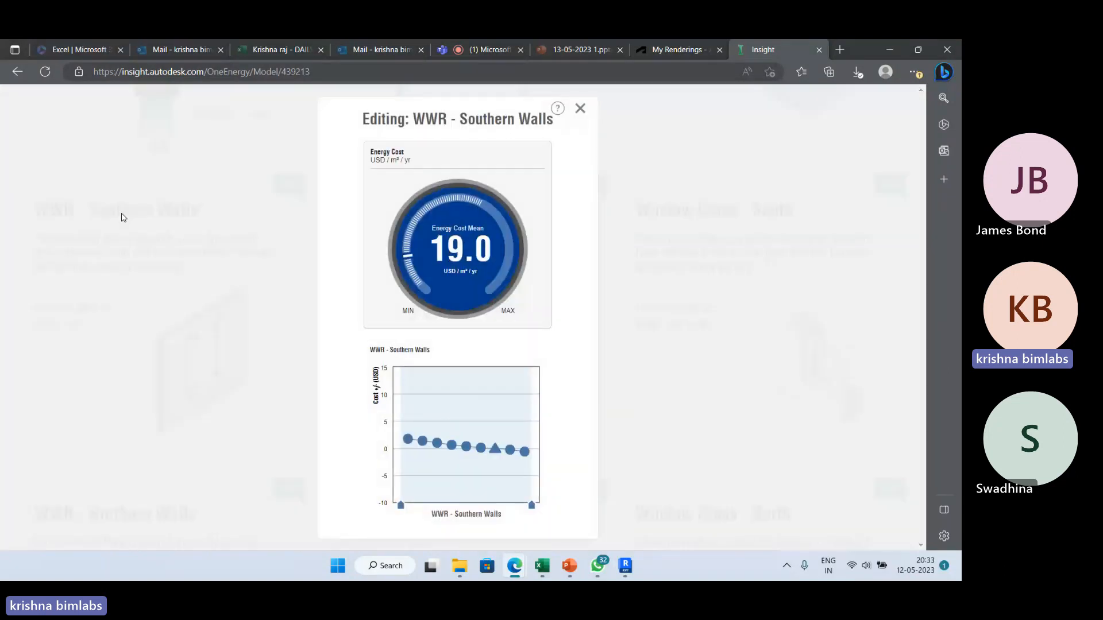
pyautogui.moveTo(418, 493)
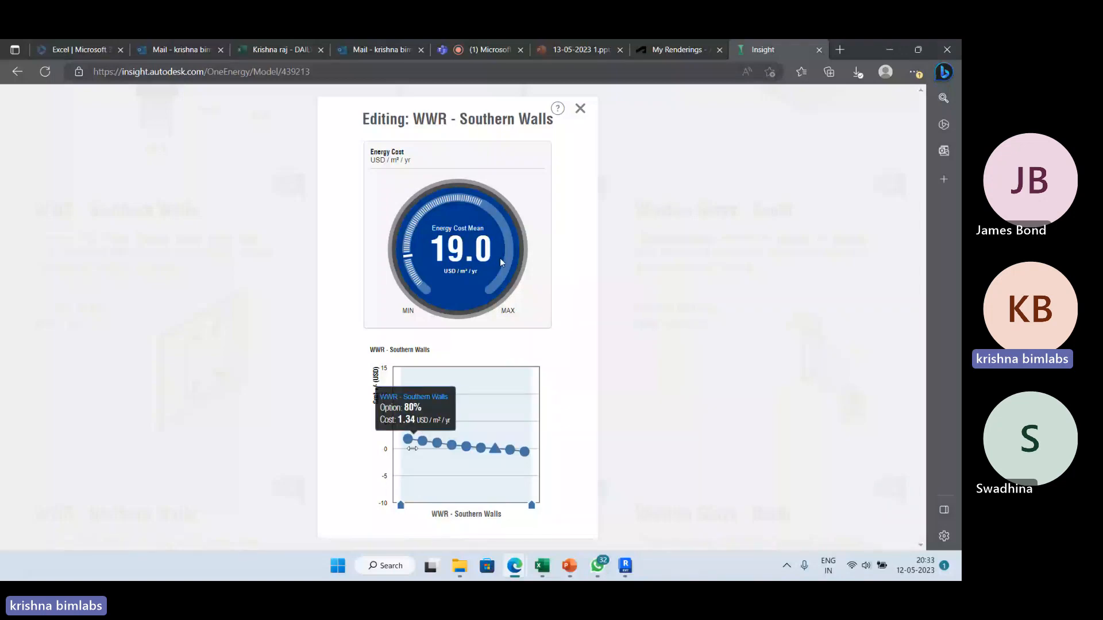
pyautogui.moveTo(496, 450)
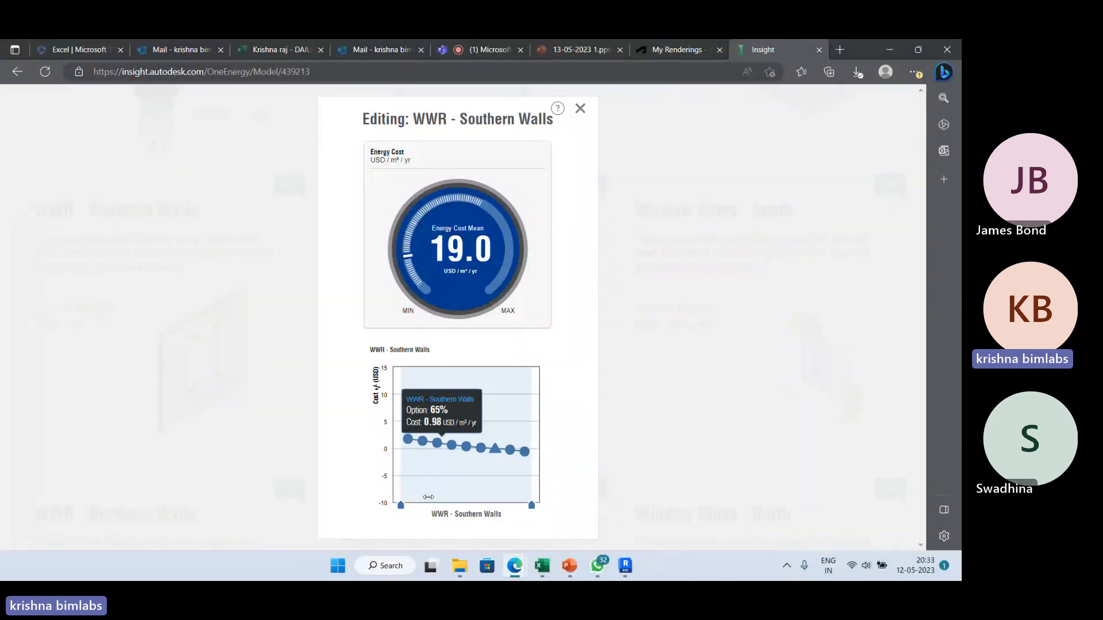
pyautogui.moveTo(399, 508); pyautogui.dragTo(416, 509)
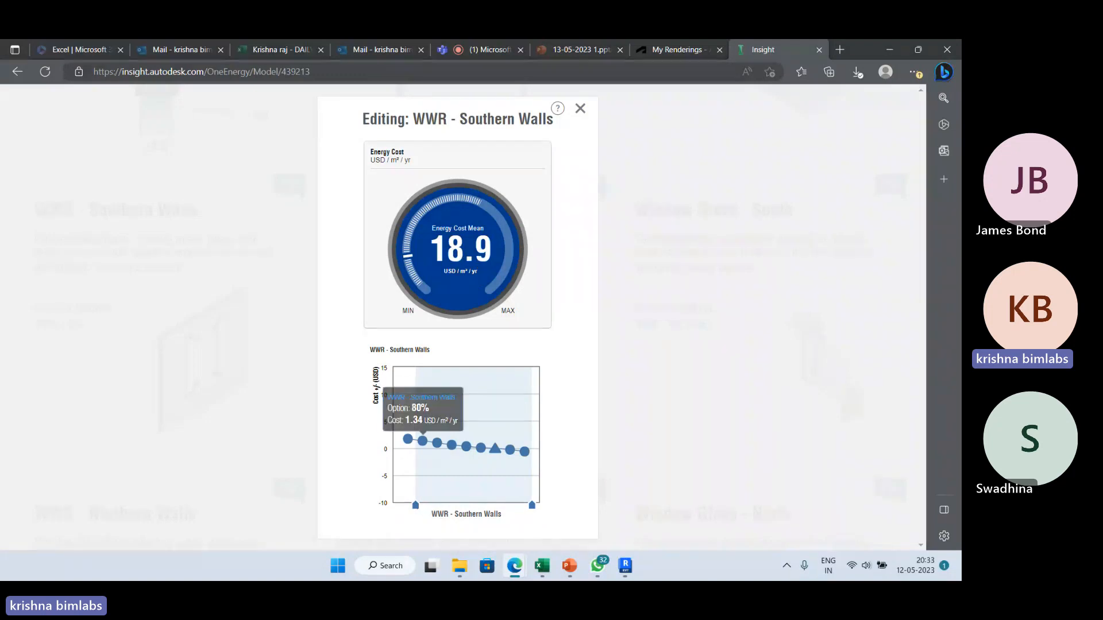
pyautogui.moveTo(415, 505); pyautogui.dragTo(518, 504)
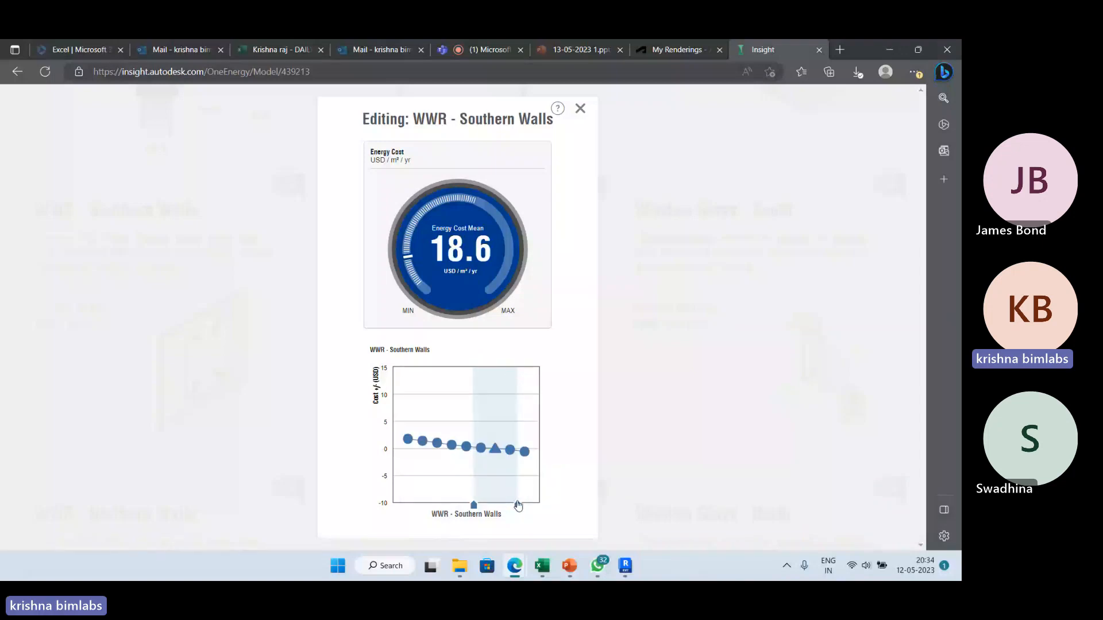
pyautogui.moveTo(473, 505); pyautogui.dragTo(481, 506)
pyautogui.click(581, 108)
# Step: Narrow the window-wall-ratio range for the northern walls to 30% through the BIM value
pyautogui.scroll(-3, 189, 280)
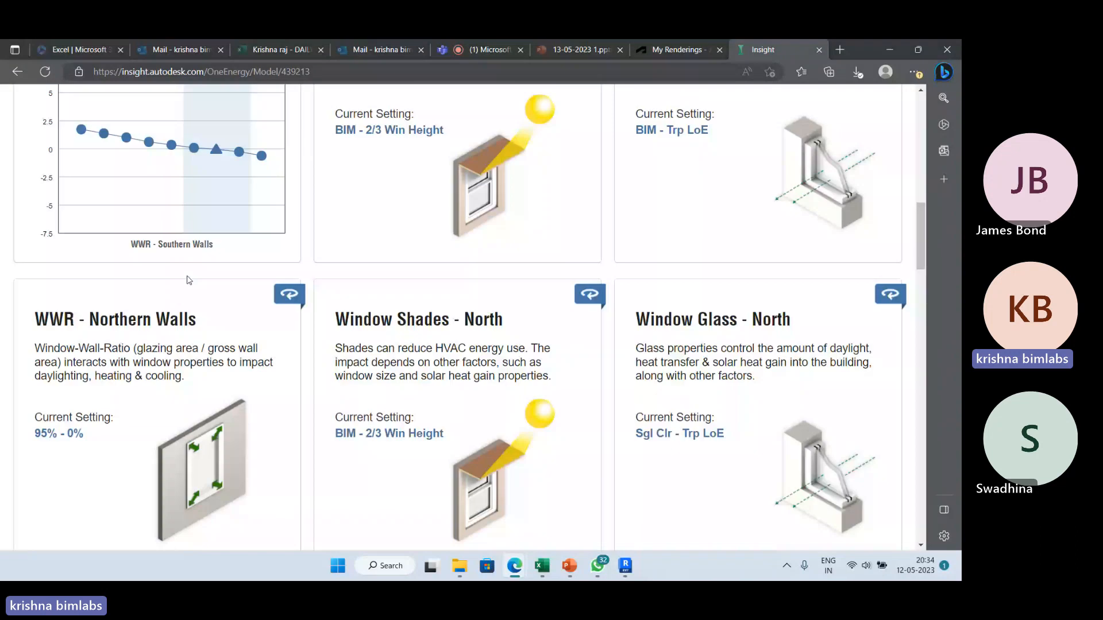
pyautogui.scroll(-1, 190, 281)
pyautogui.click(190, 280)
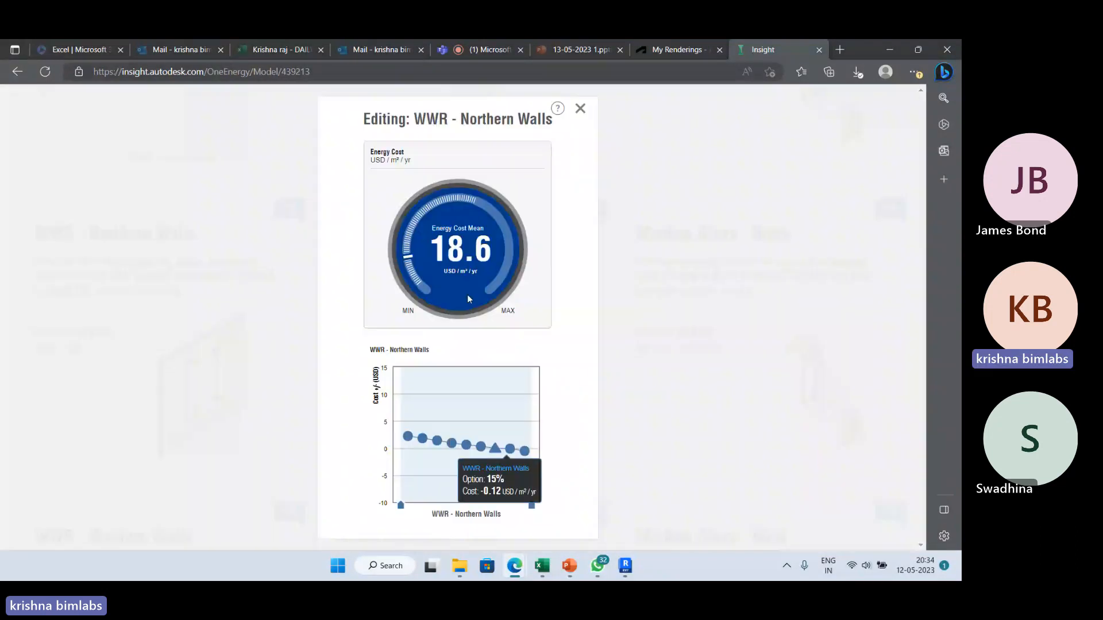
pyautogui.moveTo(401, 505)
pyautogui.mouseDown()
pyautogui.moveTo(516, 508)
pyautogui.moveTo(504, 506)
pyautogui.mouseUp()
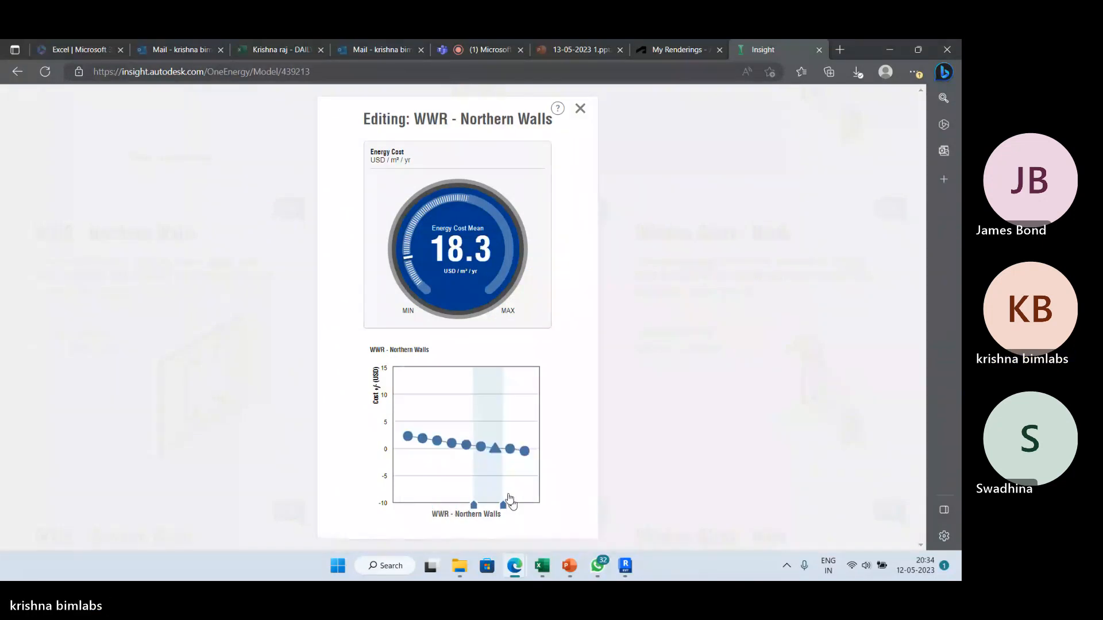
pyautogui.click(586, 112)
# Step: Narrow the window-wall-ratio range for the western walls to 30% through the BIM value
pyautogui.click(287, 510)
pyautogui.moveTo(409, 505); pyautogui.dragTo(518, 505)
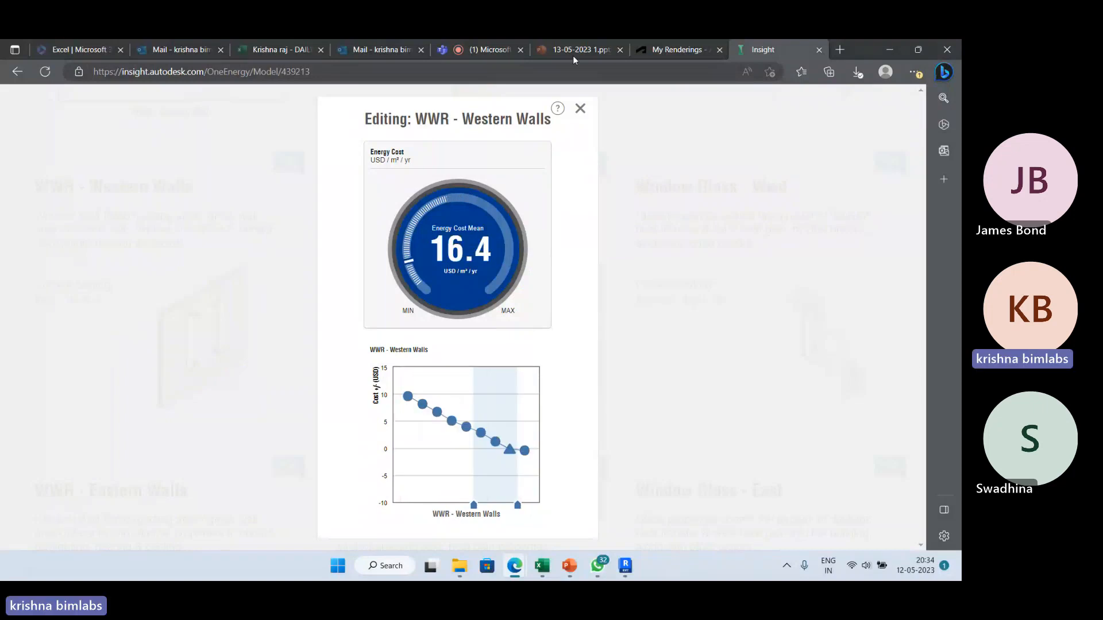
pyautogui.click(580, 109)
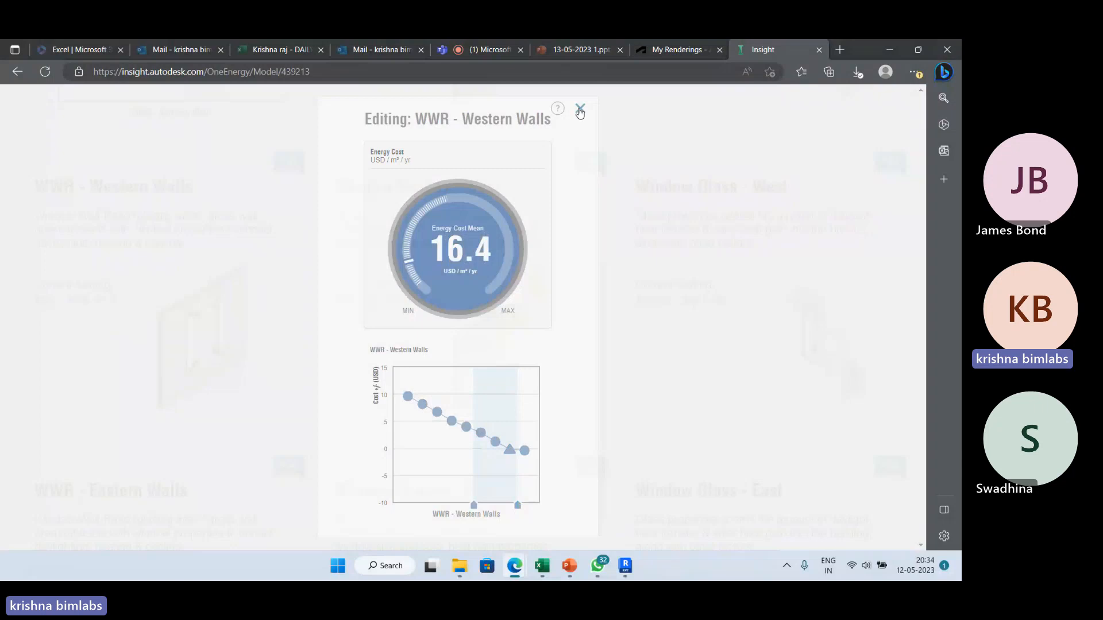
# Step: Narrow the window-wall-ratio range for the eastern walls to 30% through 15%
pyautogui.scroll(-5, 498, 159)
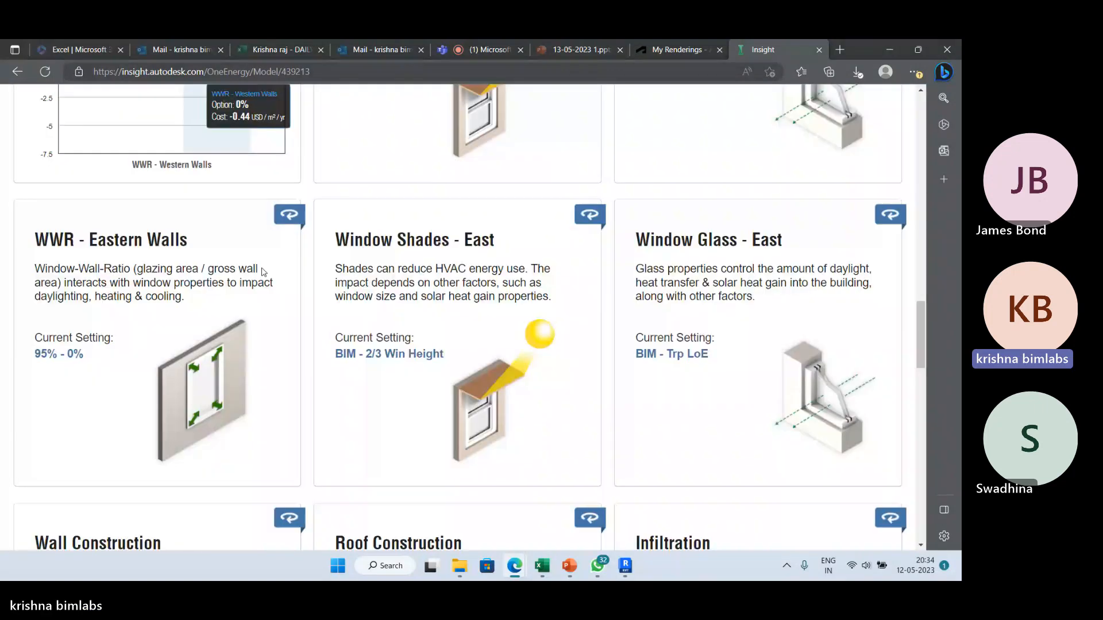
pyautogui.click(264, 272)
pyautogui.moveTo(398, 506); pyautogui.dragTo(459, 509)
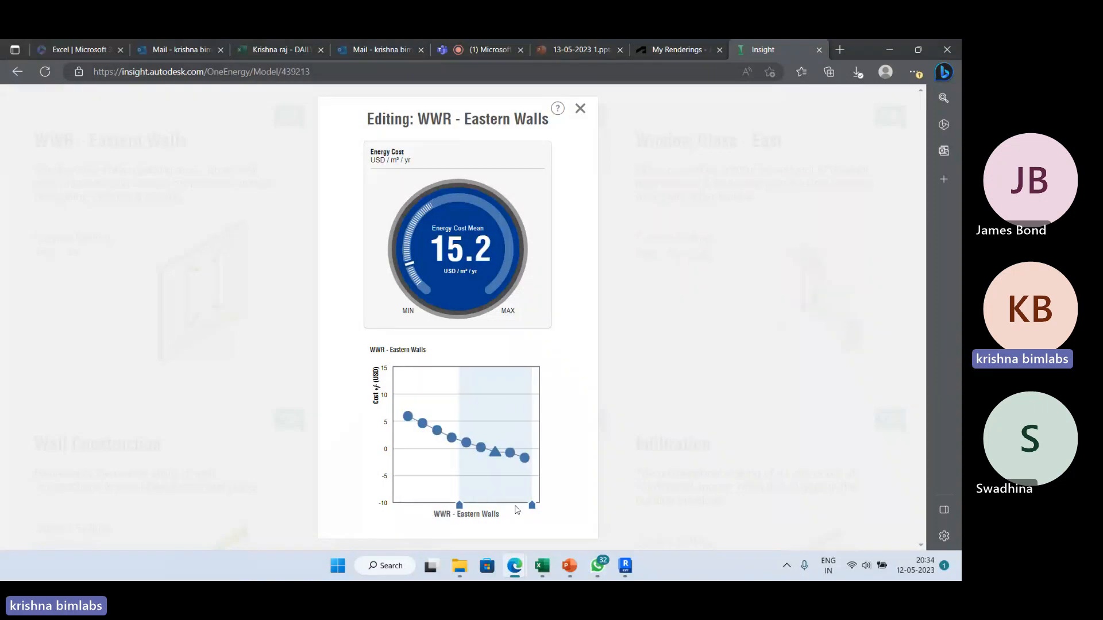
pyautogui.moveTo(531, 506); pyautogui.dragTo(517, 506)
pyautogui.moveTo(459, 506); pyautogui.dragTo(471, 506)
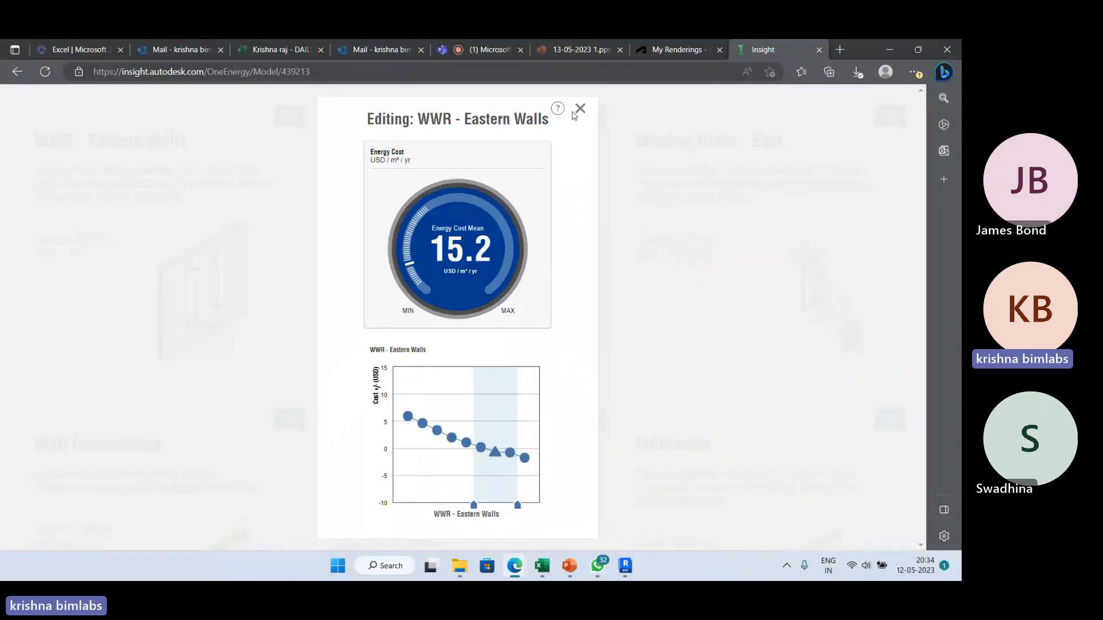
pyautogui.click(580, 109)
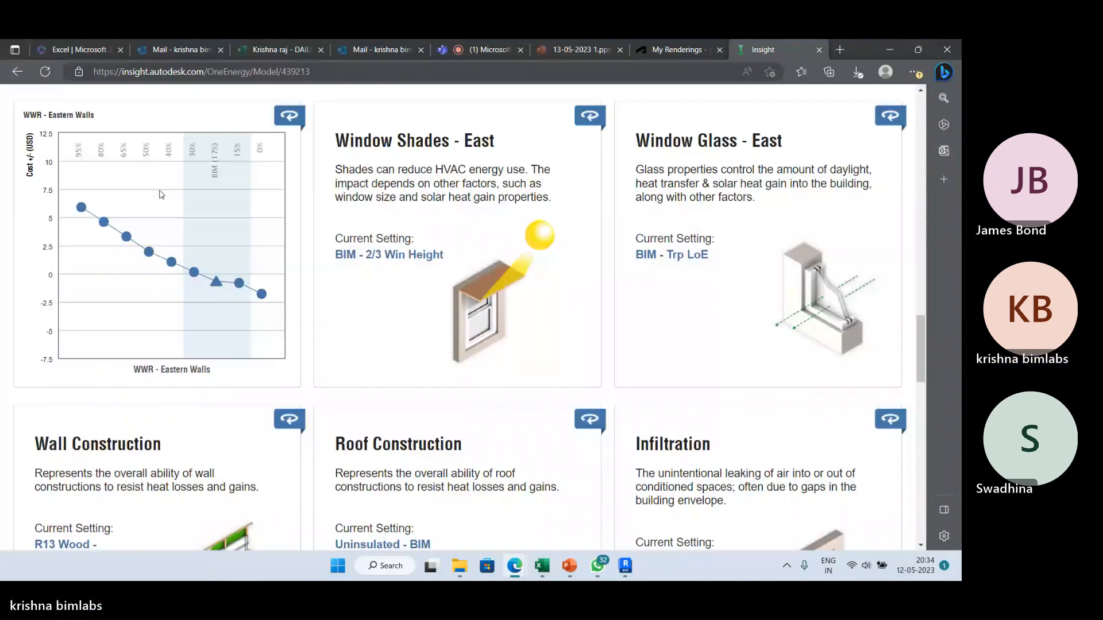
# Step: Review the adjusted window-wall-ratio charts and save the current settings as a scenario named "Window Wall Ratio"
pyautogui.scroll(9, 175, 208)
pyautogui.scroll(6, 176, 208)
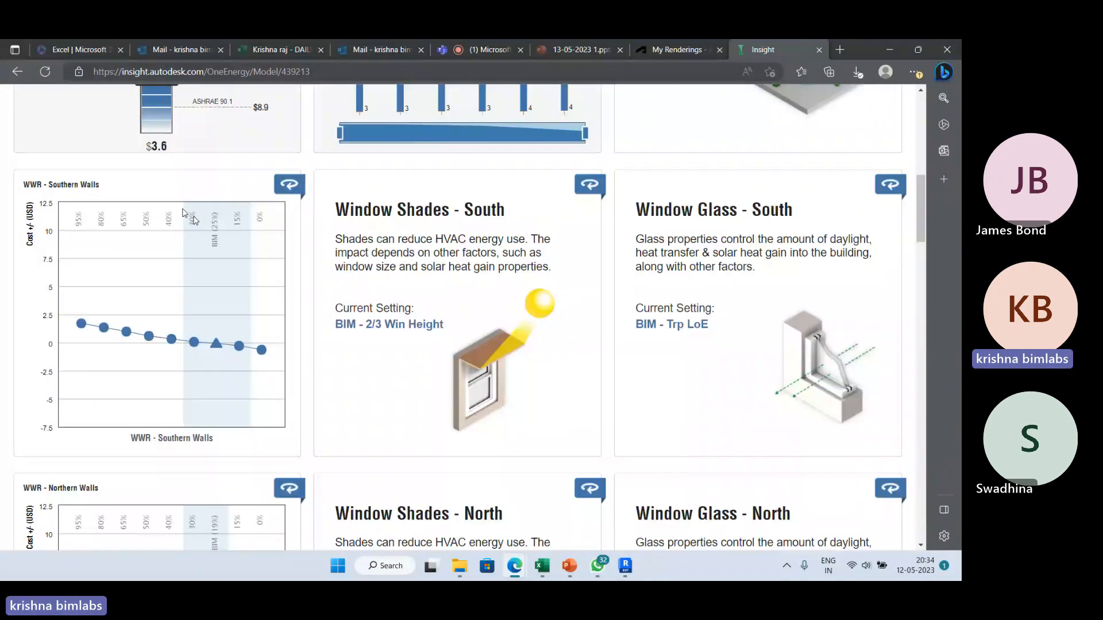
pyautogui.scroll(-10, 195, 270)
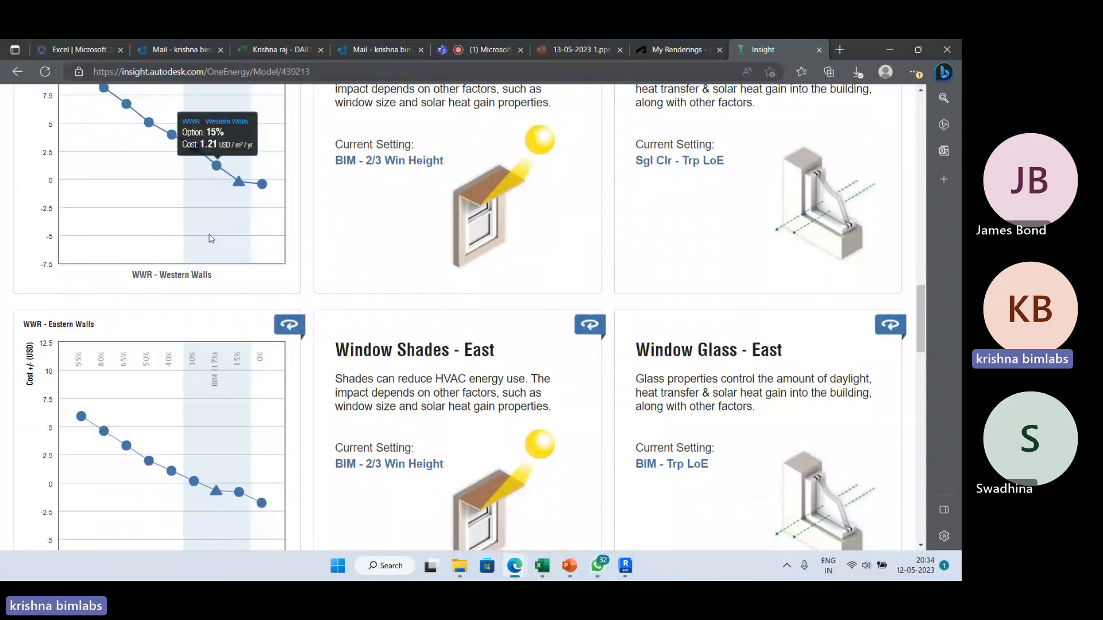
pyautogui.scroll(-6, 209, 235)
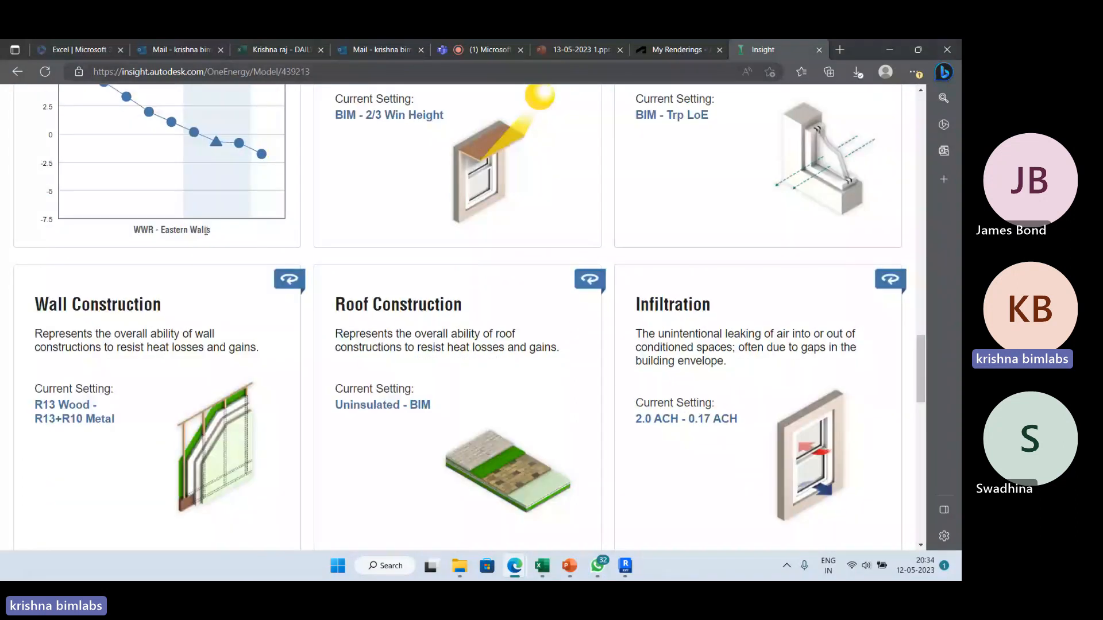
pyautogui.scroll(2, 414, 248)
pyautogui.scroll(15, 414, 248)
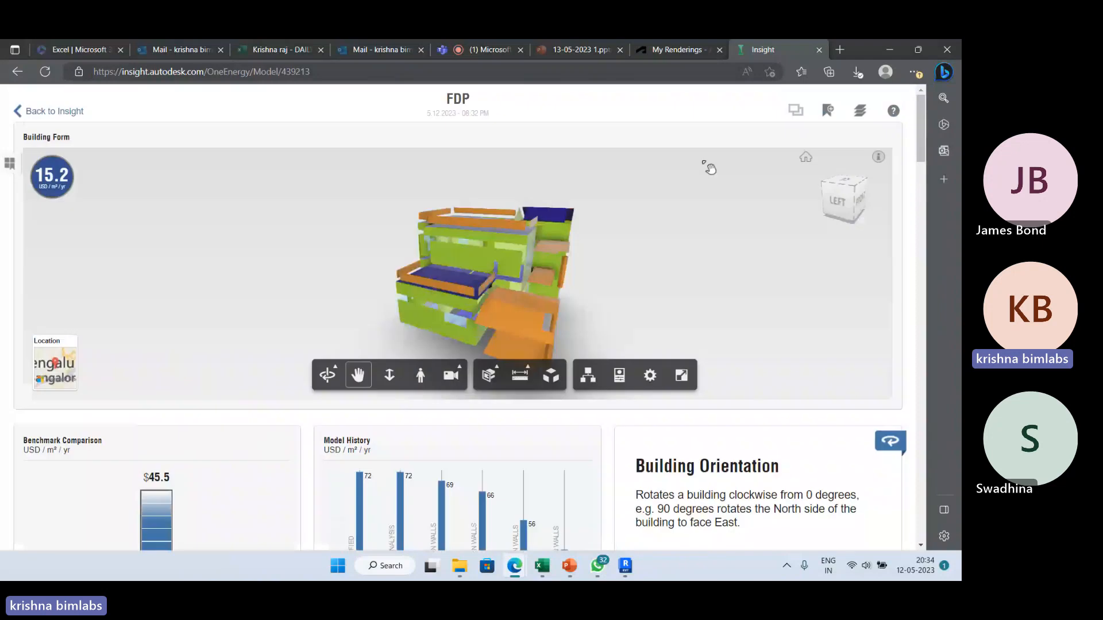
pyautogui.click(829, 111)
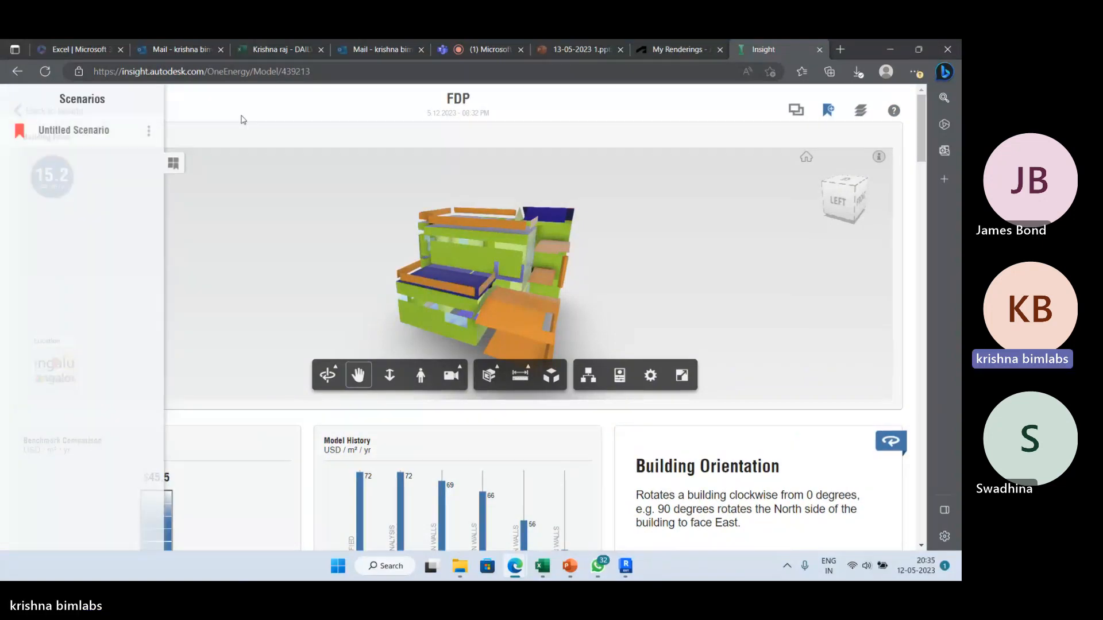
pyautogui.click(148, 131)
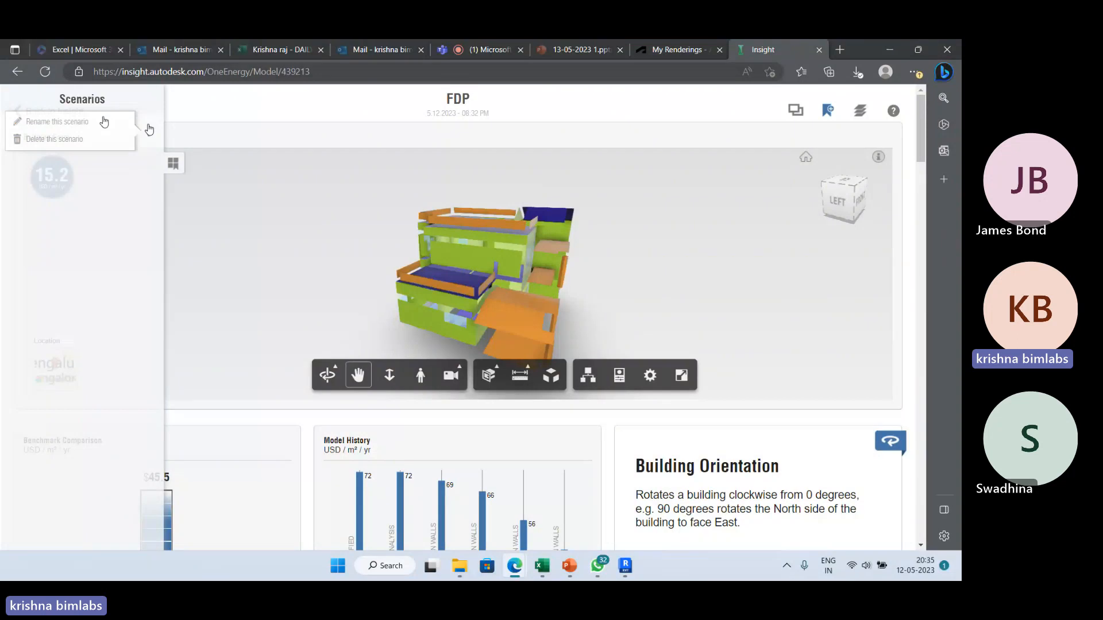
pyautogui.click(104, 121)
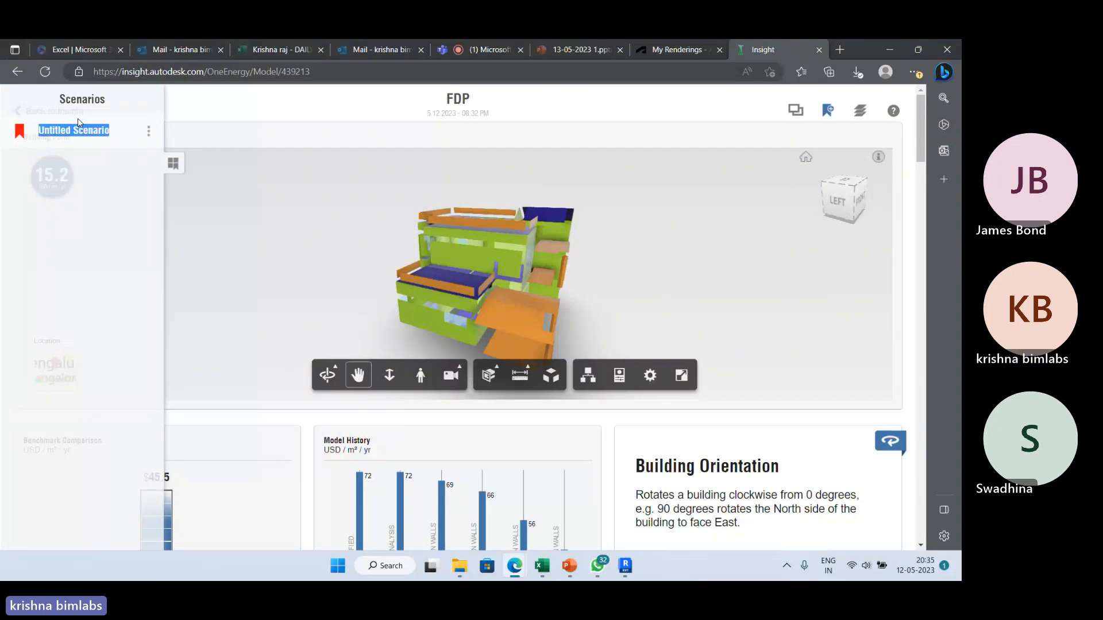
pyautogui.write('W')
pyautogui.write('dow Wall ')
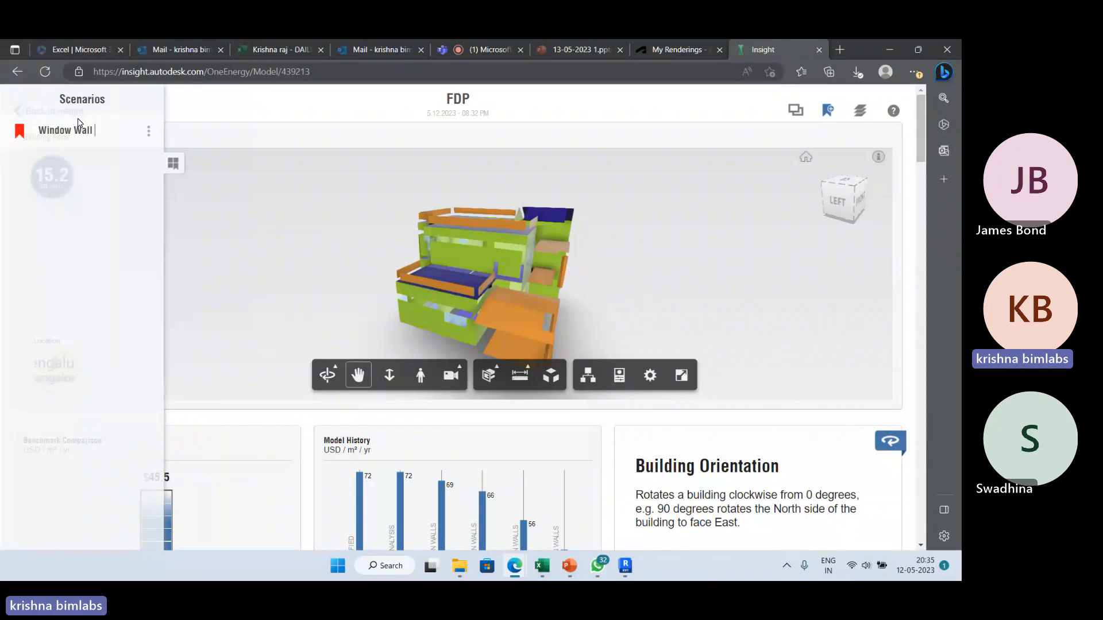
pyautogui.write('RA')
pyautogui.press('BackSpace')
pyautogui.write('t')
pyautogui.write('i')
pyautogui.press('BackSpace')
pyautogui.press('BackSpace')
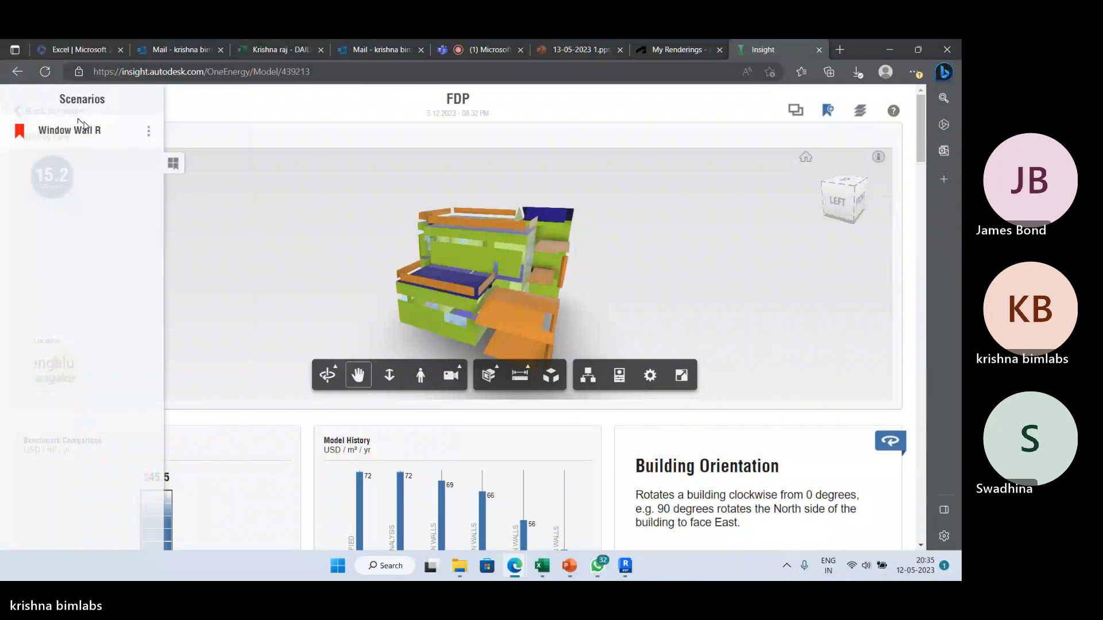
pyautogui.write('atio')
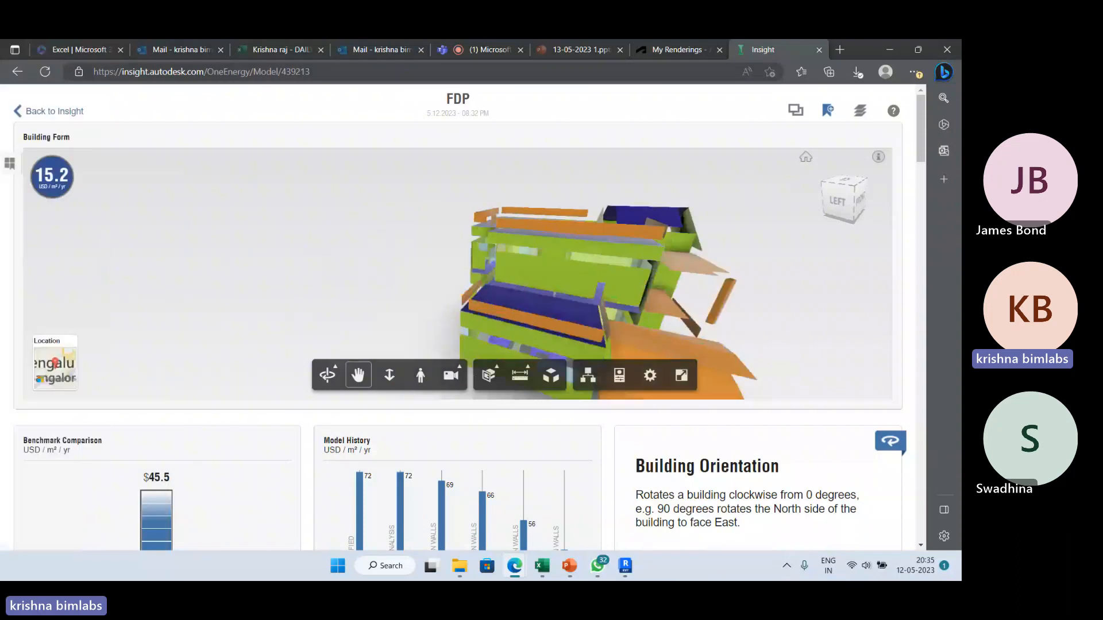
# Step: Narrow the Window Shades - South range to BIM through 1/3 Win Height
pyautogui.scroll(-10, 423, 419)
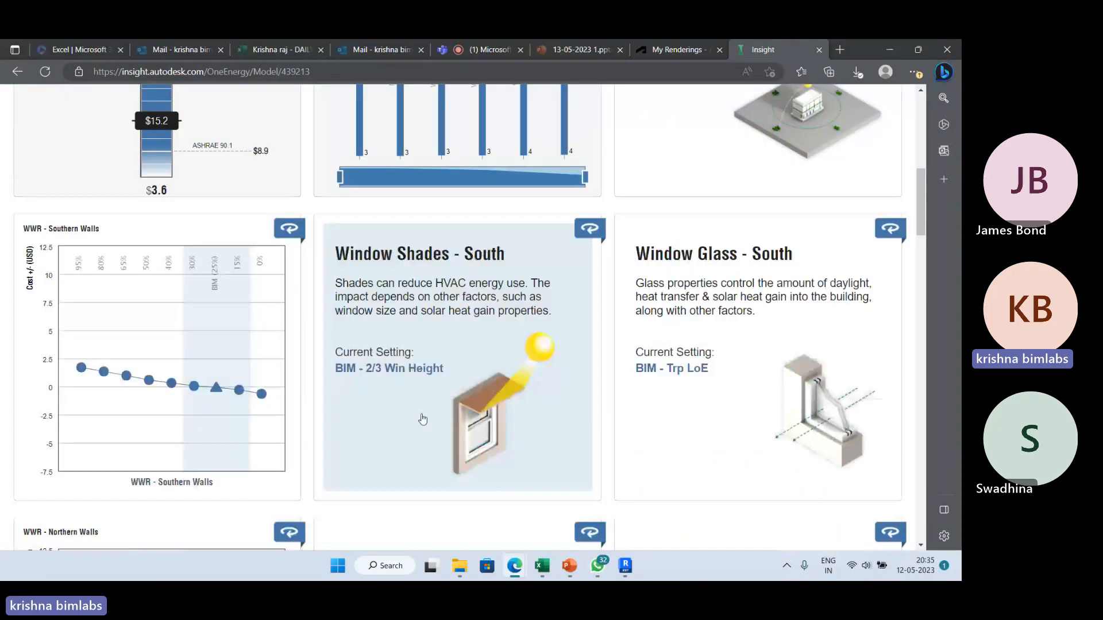
pyautogui.scroll(-6, 423, 419)
pyautogui.scroll(1, 375, 315)
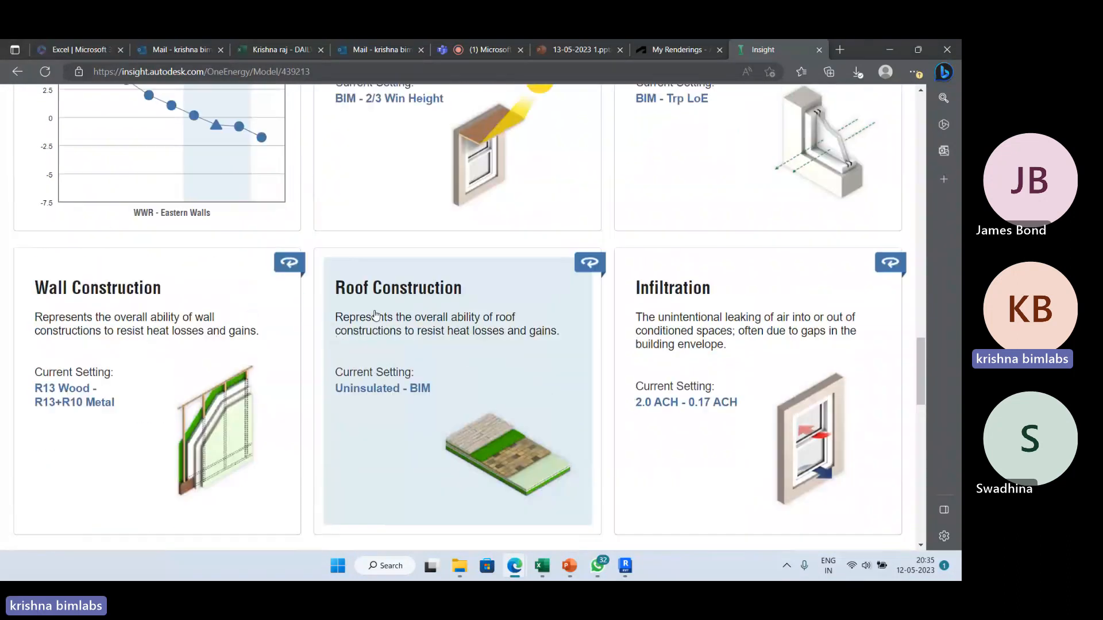
pyautogui.scroll(5, 376, 313)
pyautogui.scroll(7, 380, 313)
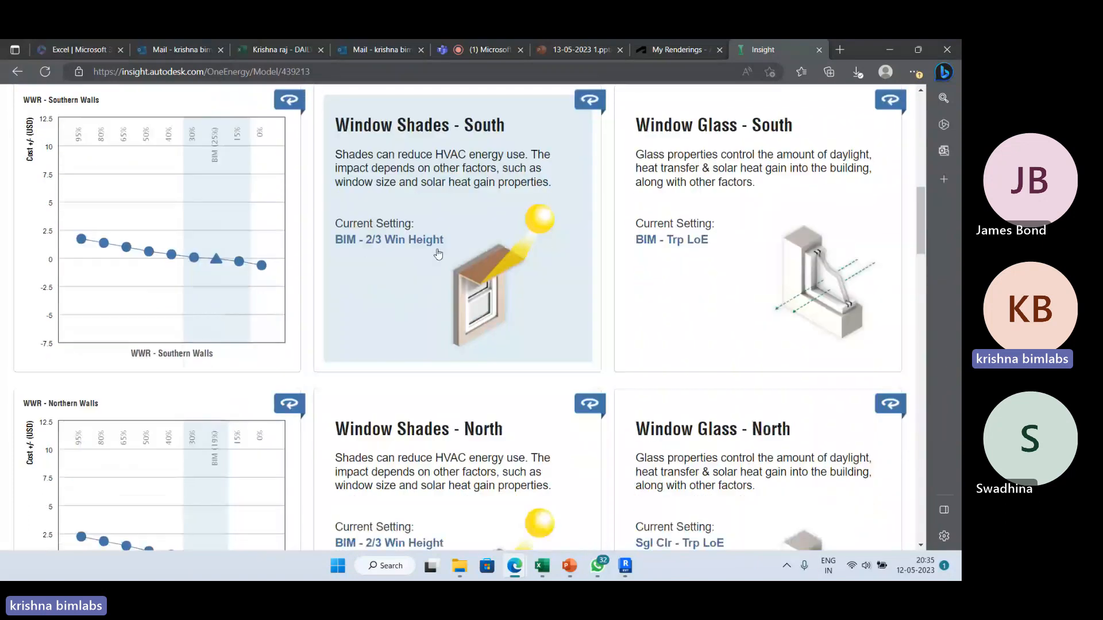
pyautogui.scroll(1, 440, 270)
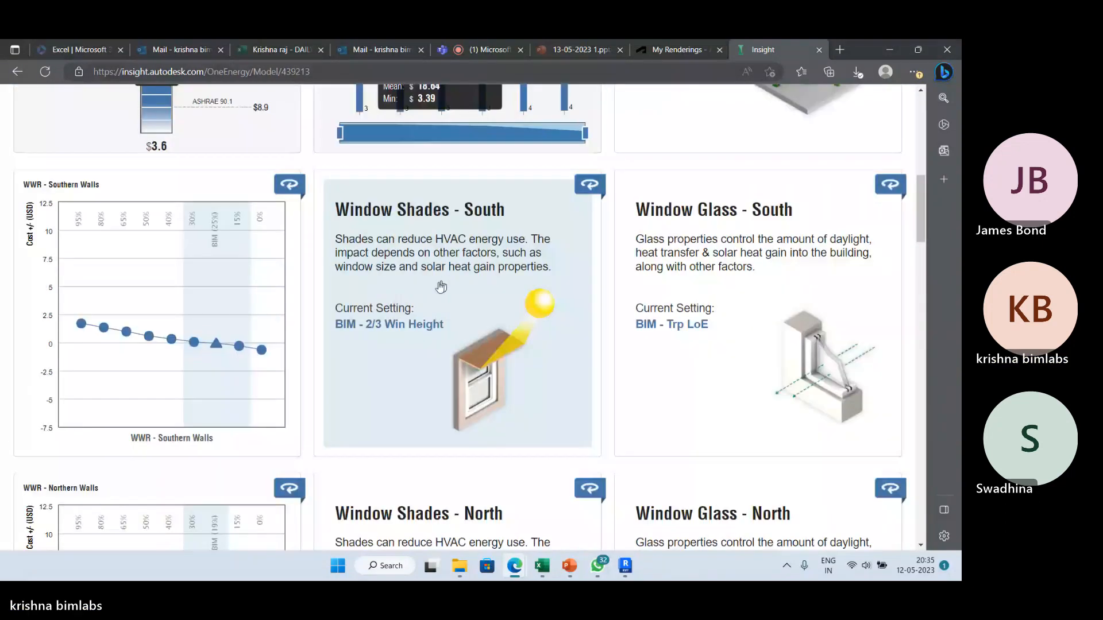
pyautogui.click(440, 286)
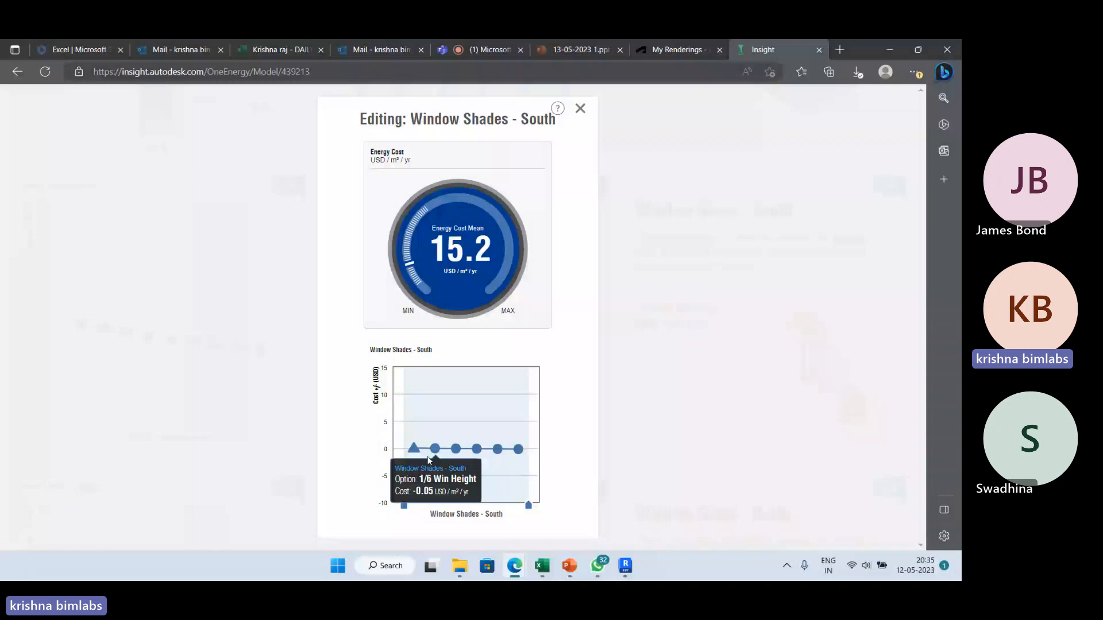
pyautogui.moveTo(529, 506); pyautogui.dragTo(488, 506)
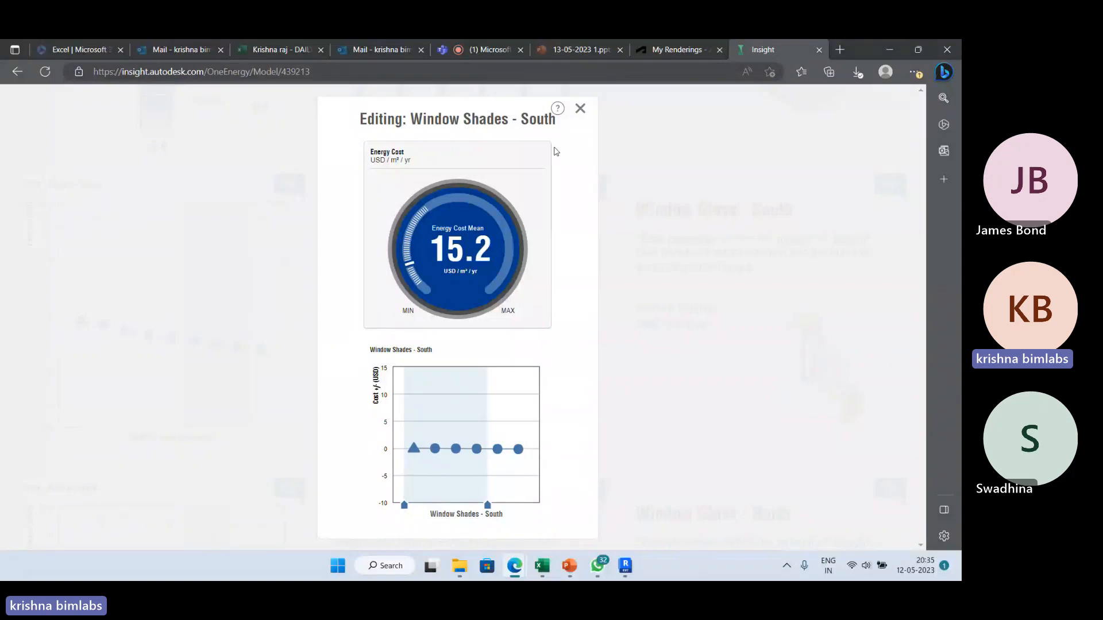
pyautogui.click(580, 108)
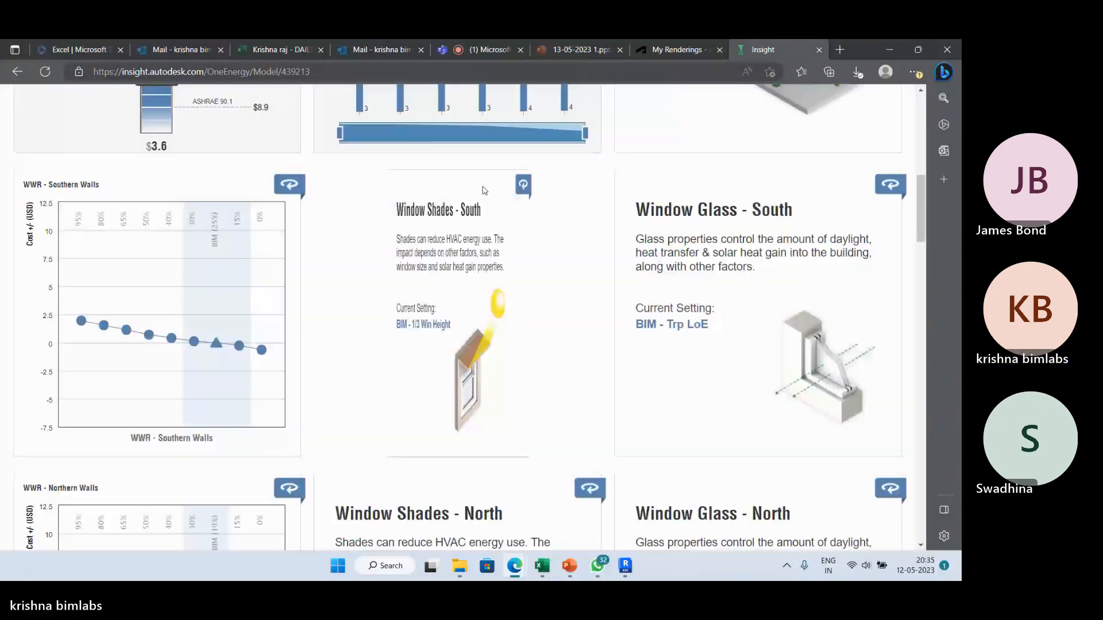
# Step: Narrow the Window Shades - North range to start at BIM and exclude the 2/3 Win Height option
pyautogui.scroll(-5, 485, 191)
pyautogui.click(485, 299)
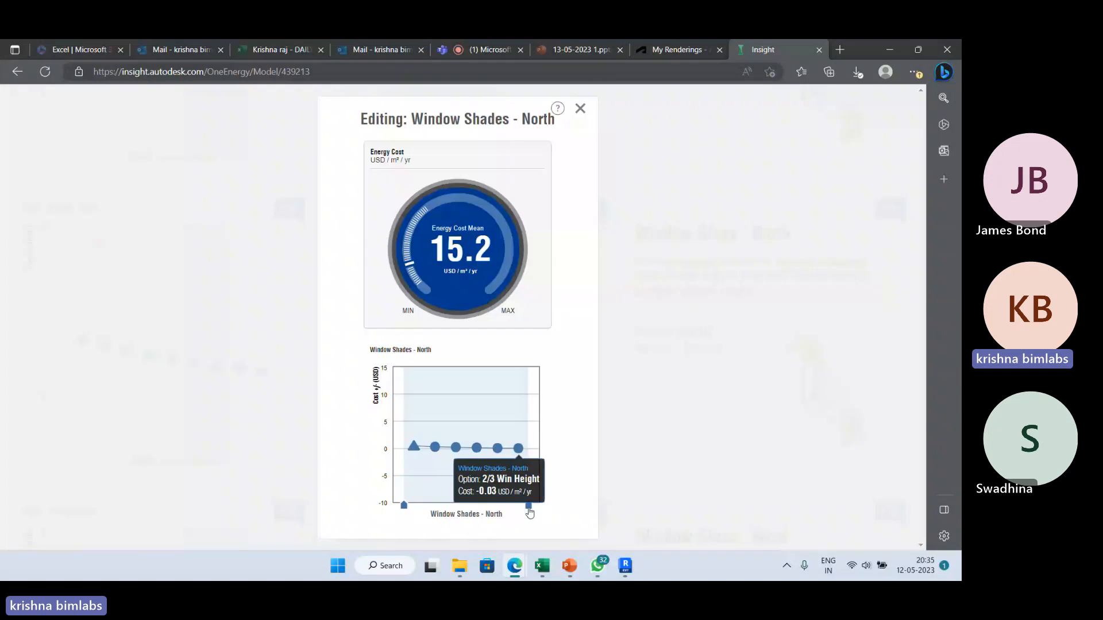
pyautogui.moveTo(528, 506); pyautogui.dragTo(506, 503)
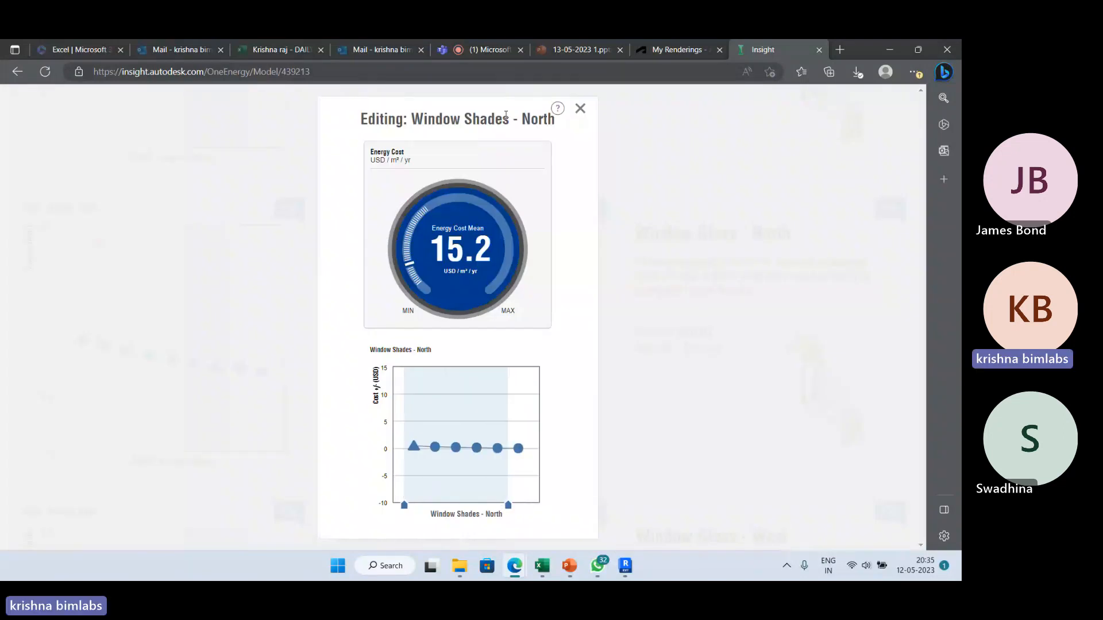
pyautogui.click(580, 108)
# Step: Narrow the Window Shades - West range to BIM through 1/2 Win Height
pyautogui.scroll(-5, 489, 218)
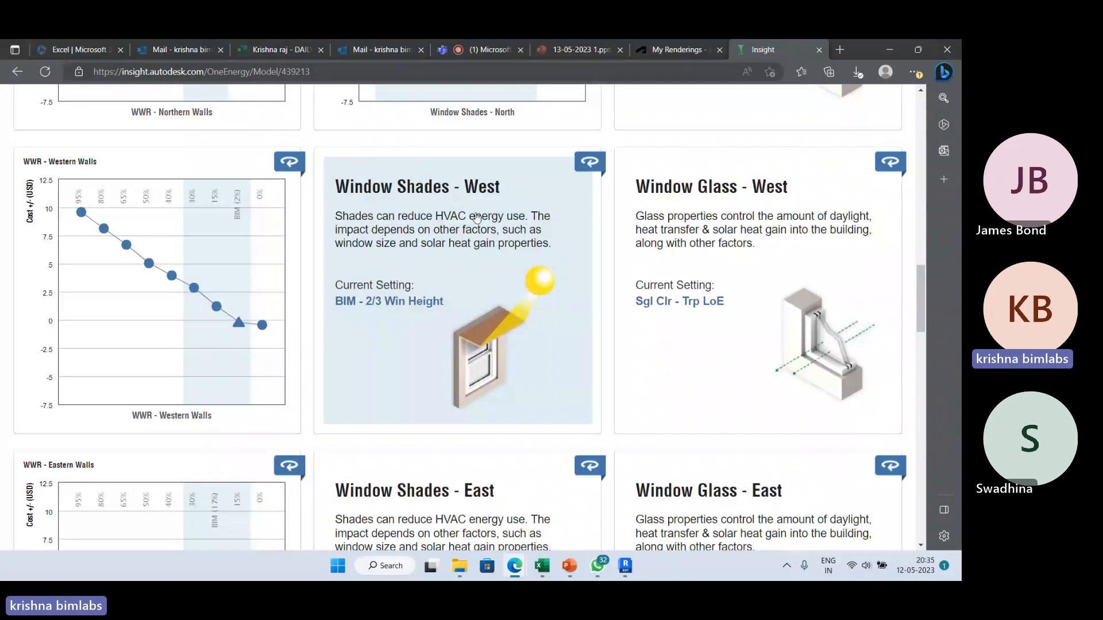
pyautogui.click(476, 215)
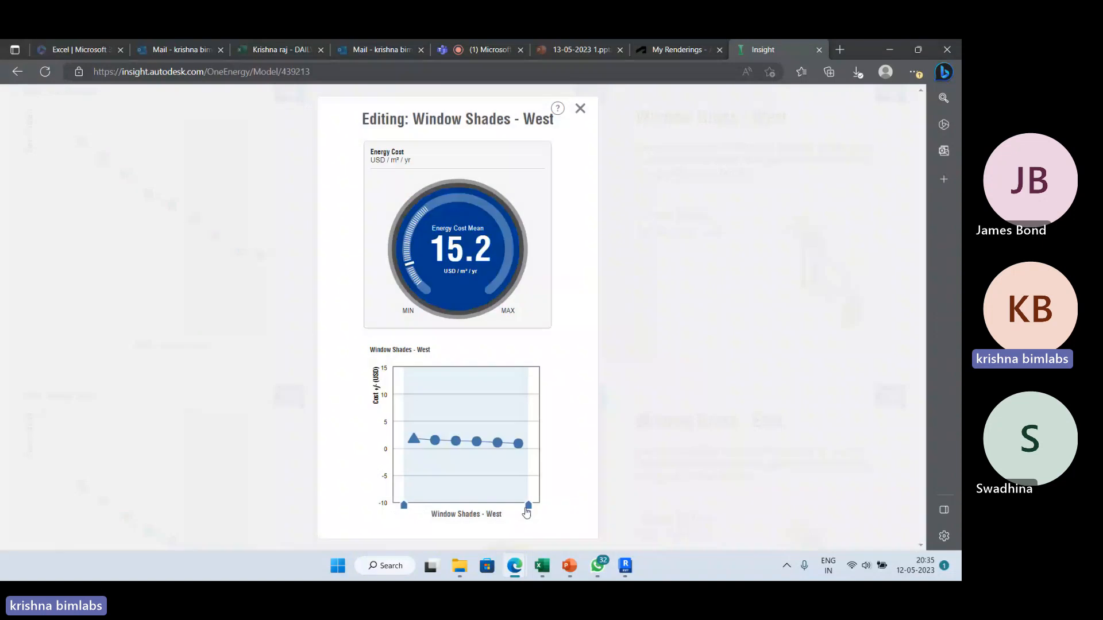
pyautogui.moveTo(525, 505); pyautogui.dragTo(508, 506)
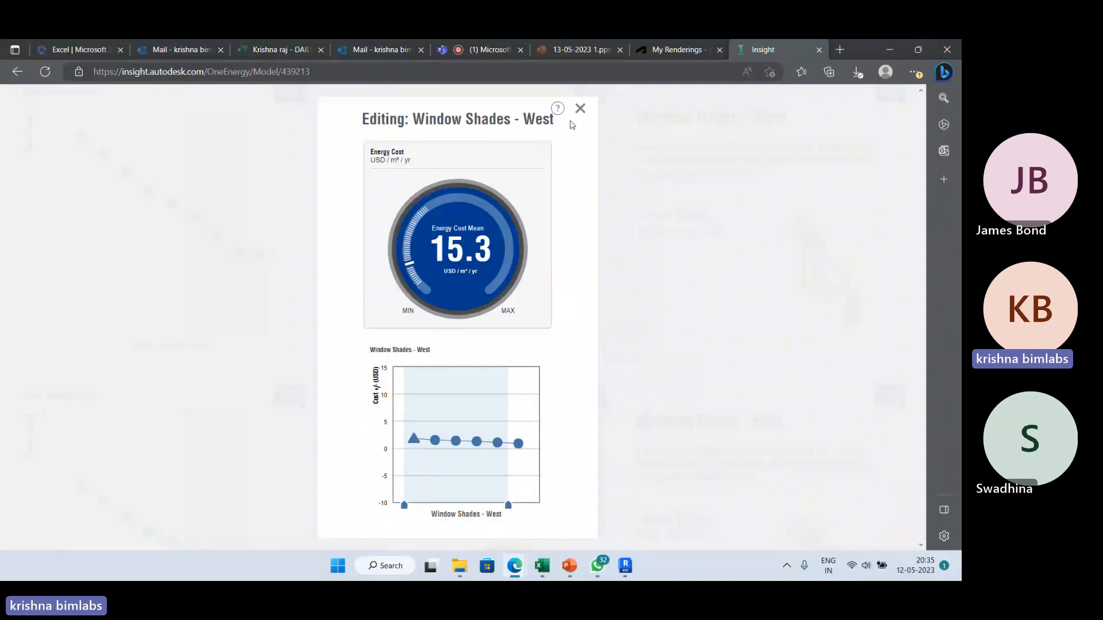
pyautogui.click(579, 114)
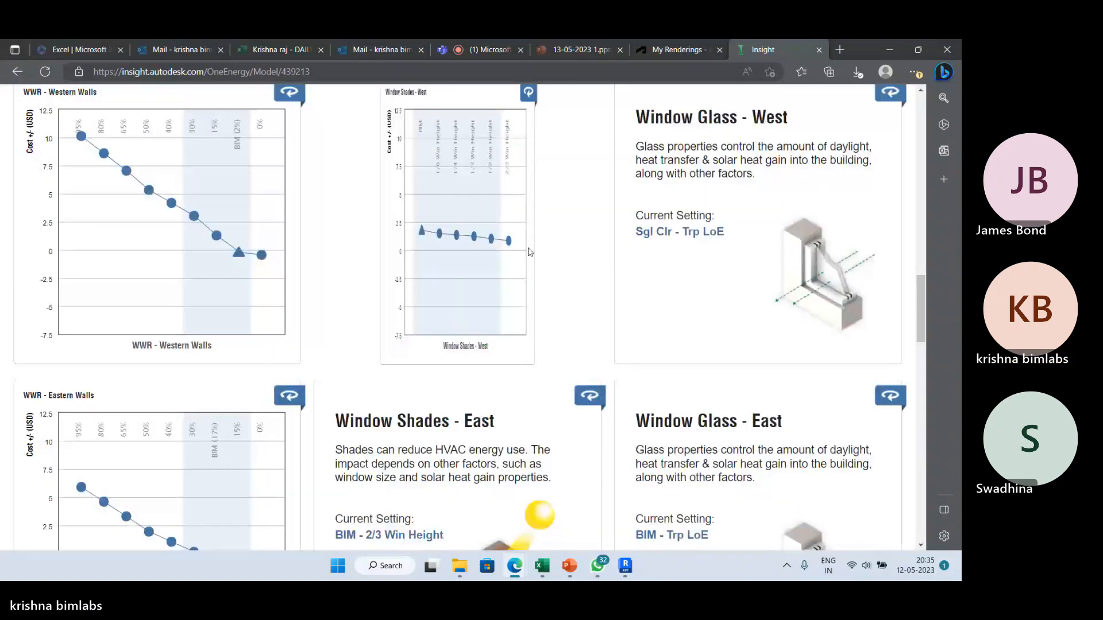
# Step: Narrow the Window Shades - East range to BIM through 1/2 Win Height
pyautogui.scroll(-5, 529, 252)
pyautogui.click(530, 252)
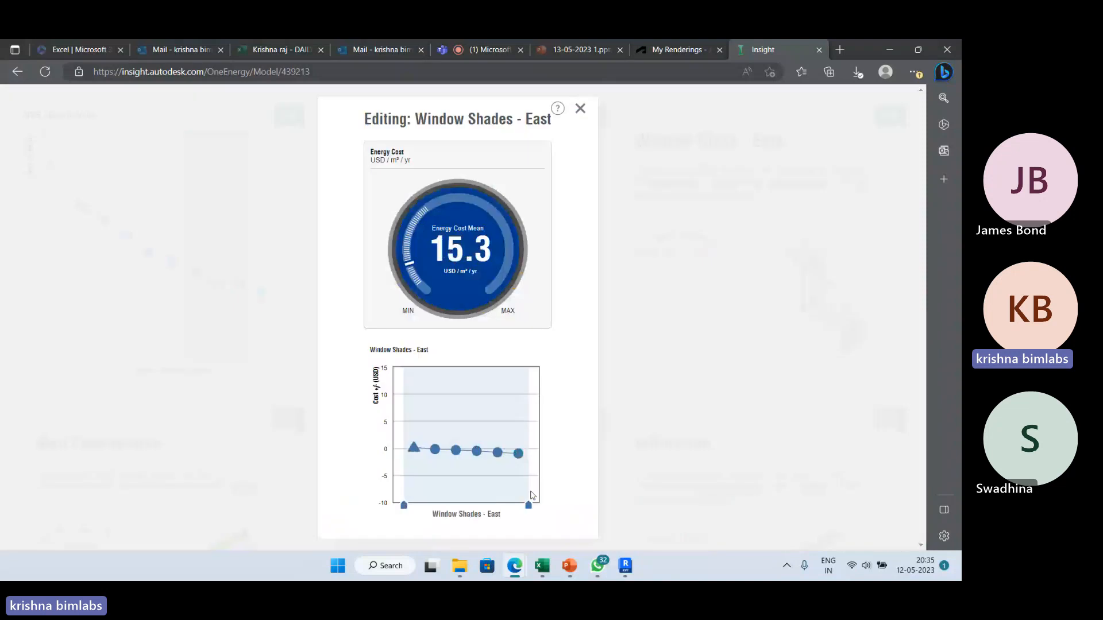
pyautogui.moveTo(529, 505); pyautogui.dragTo(508, 505)
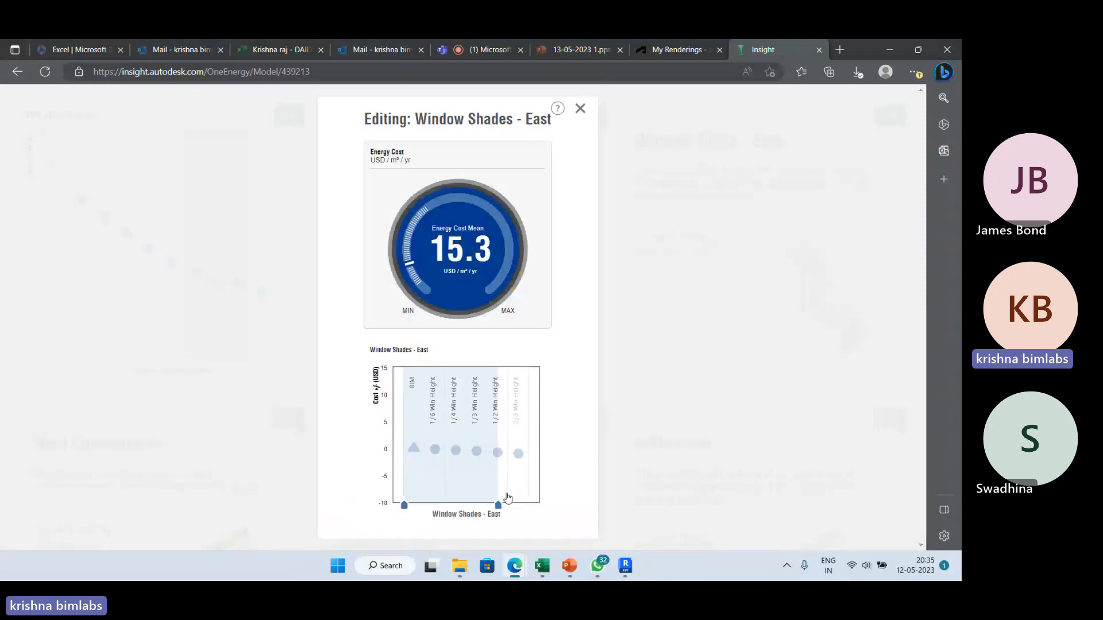
pyautogui.click(580, 109)
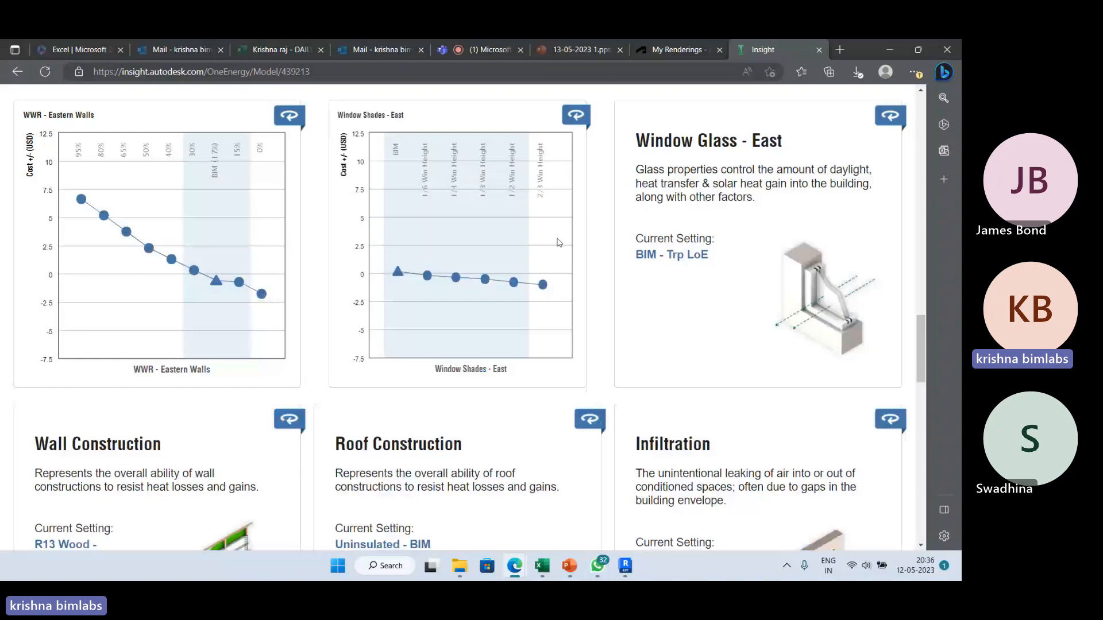
# Step: Save the current settings as a scenario named "Window Shades"
pyautogui.scroll(20, 558, 242)
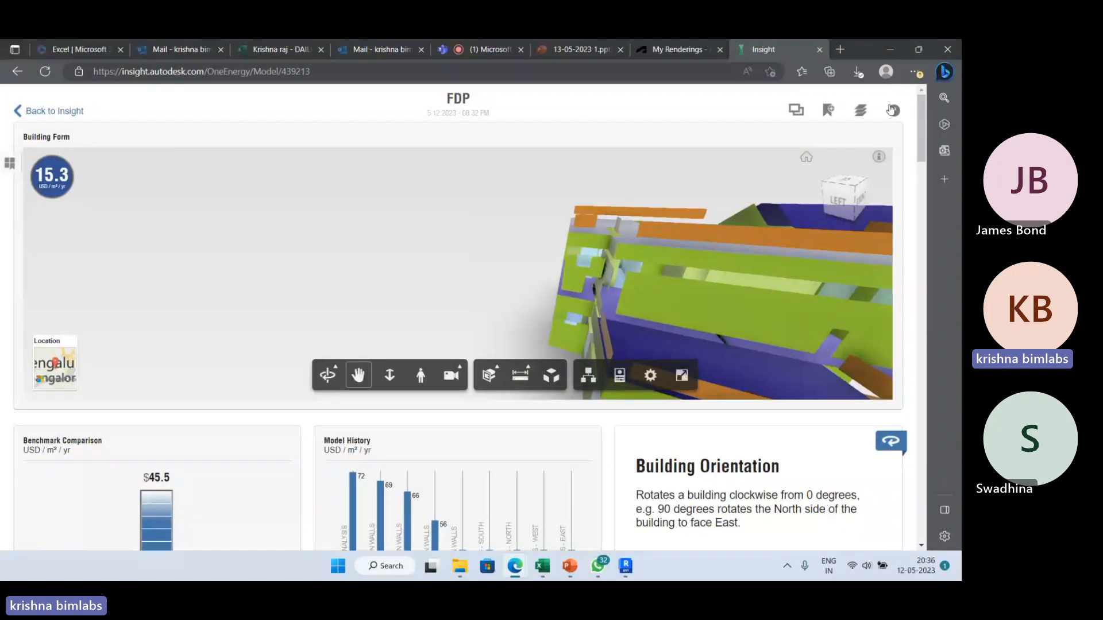
pyautogui.click(828, 109)
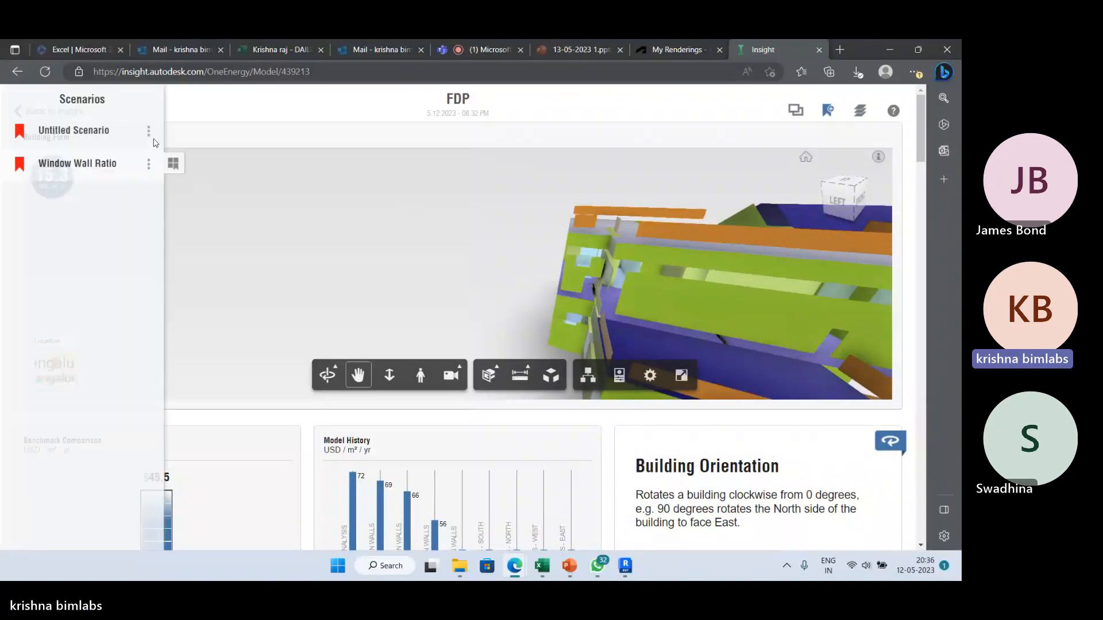
pyautogui.click(149, 132)
pyautogui.click(102, 122)
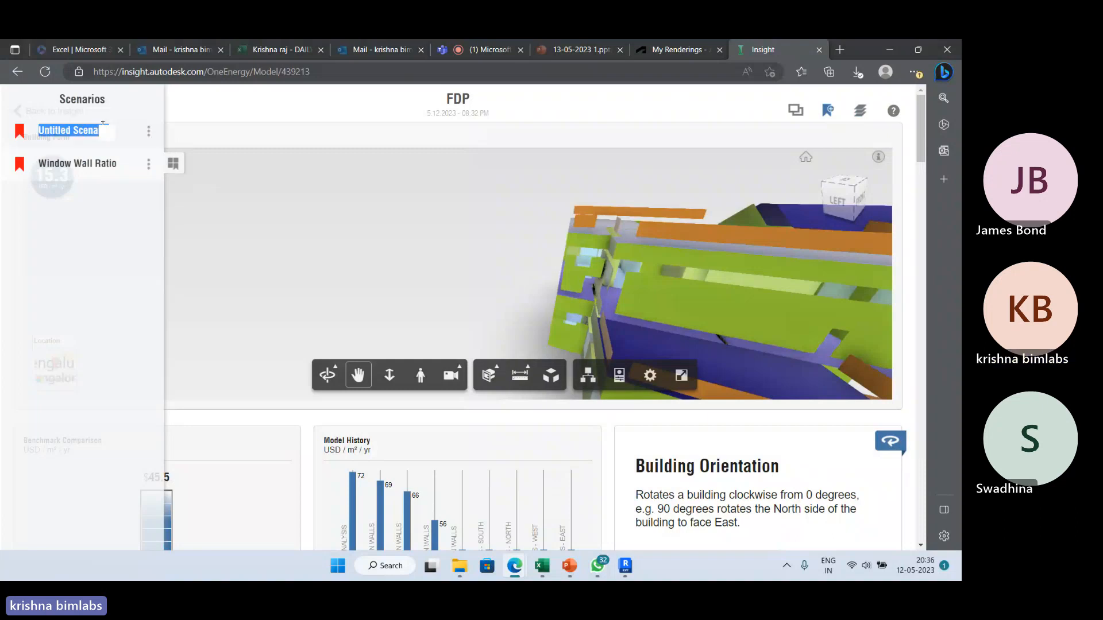
pyautogui.write('Wind')
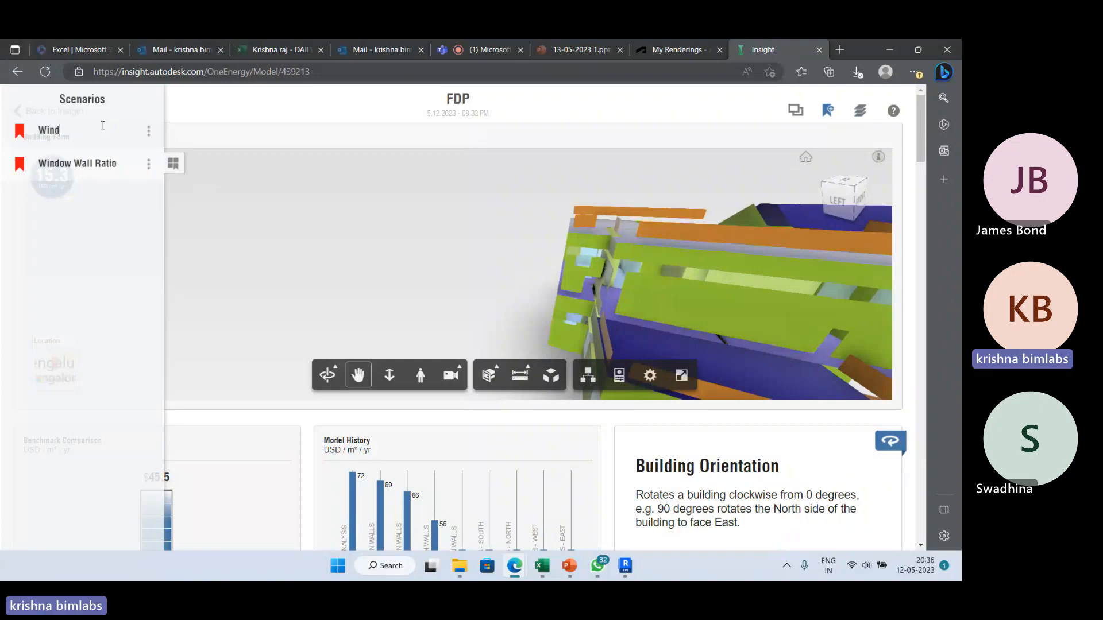
pyautogui.write('ow Shades')
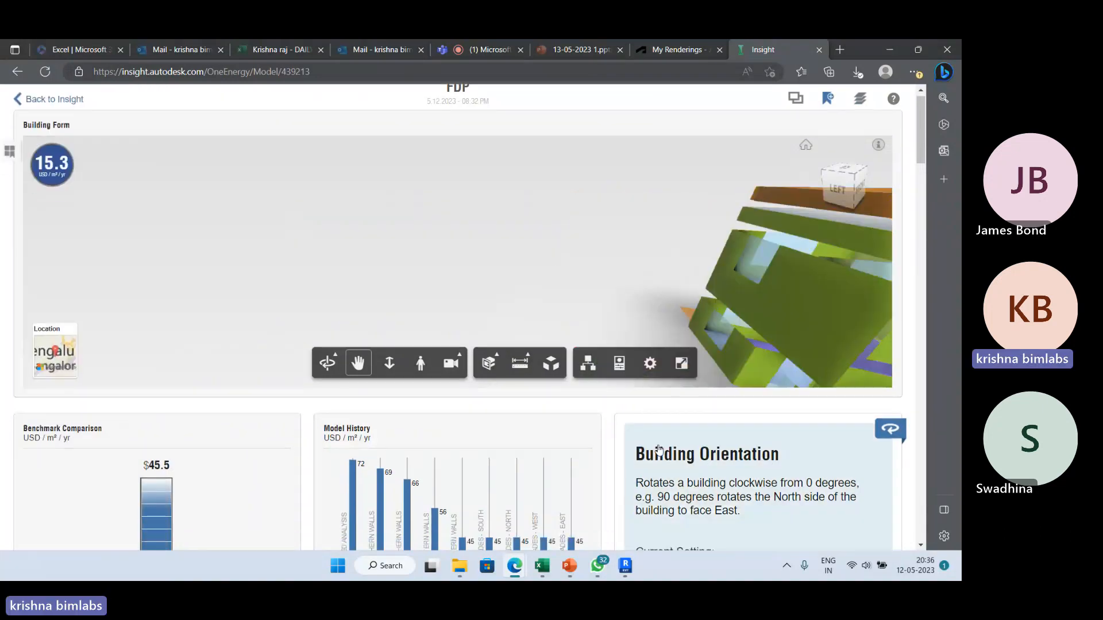
# Step: Narrow the Building Orientation range to 270 degrees through BIM
pyautogui.scroll(-3, 686, 319)
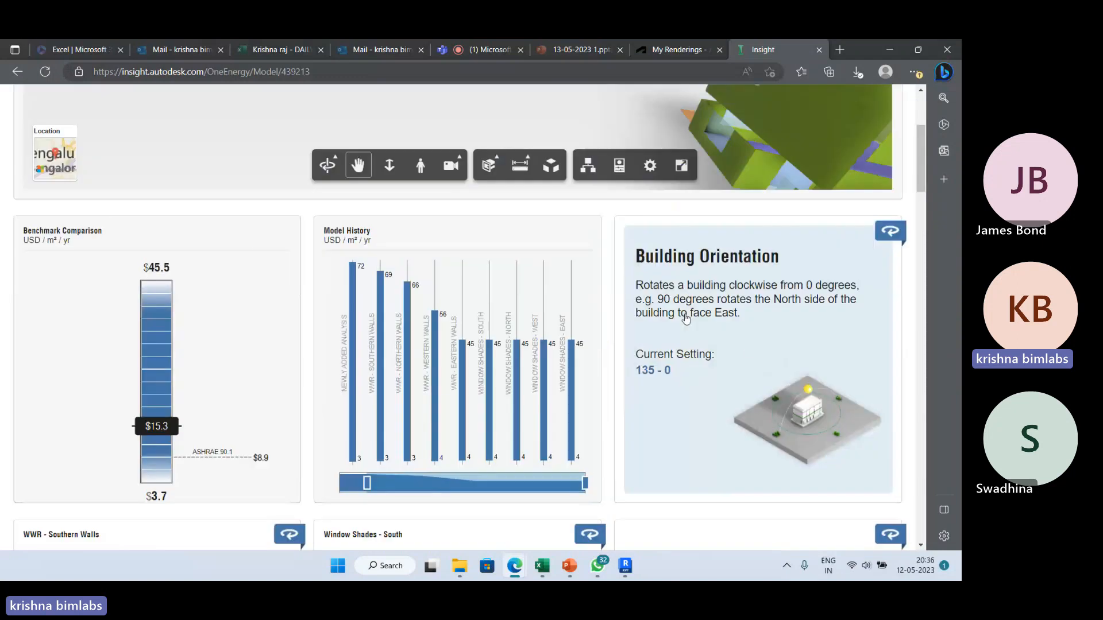
pyautogui.click(780, 308)
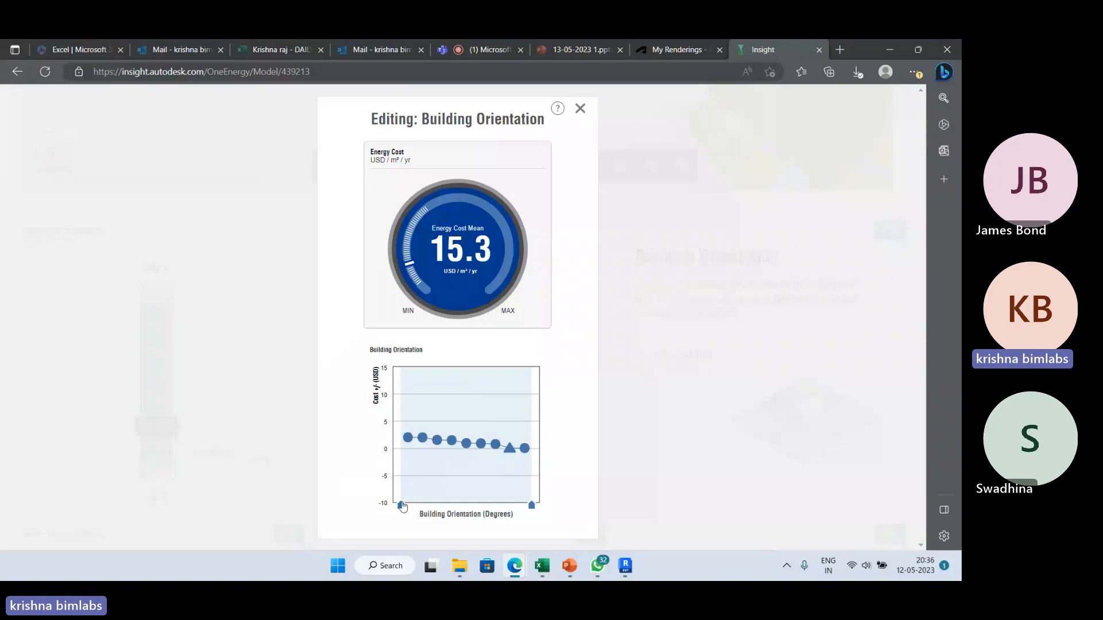
pyautogui.moveTo(402, 506); pyautogui.dragTo(517, 506)
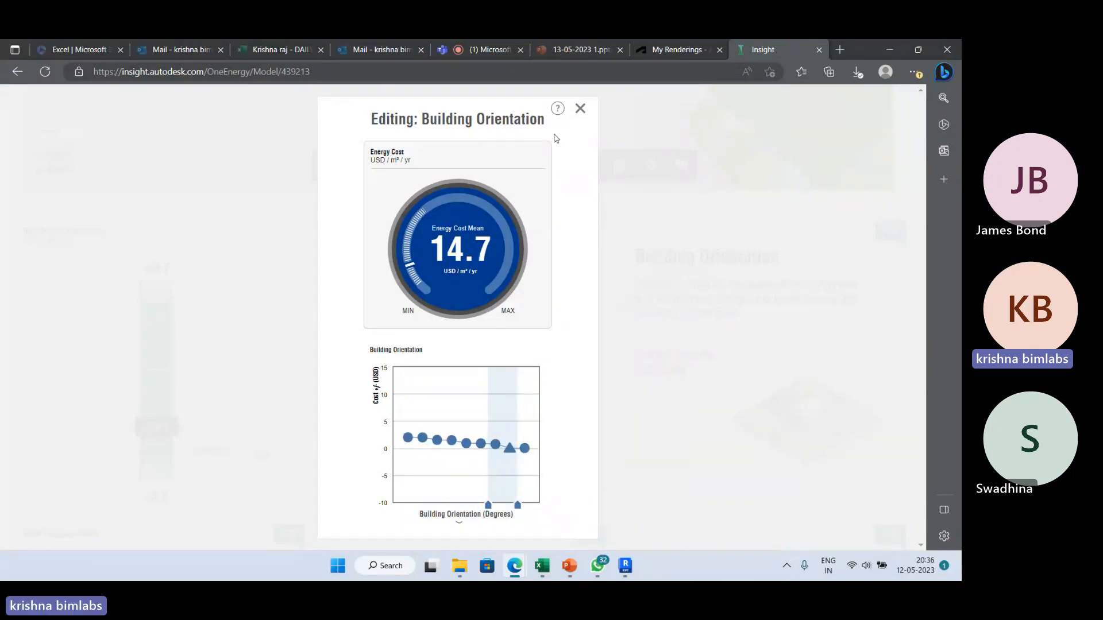
pyautogui.click(580, 108)
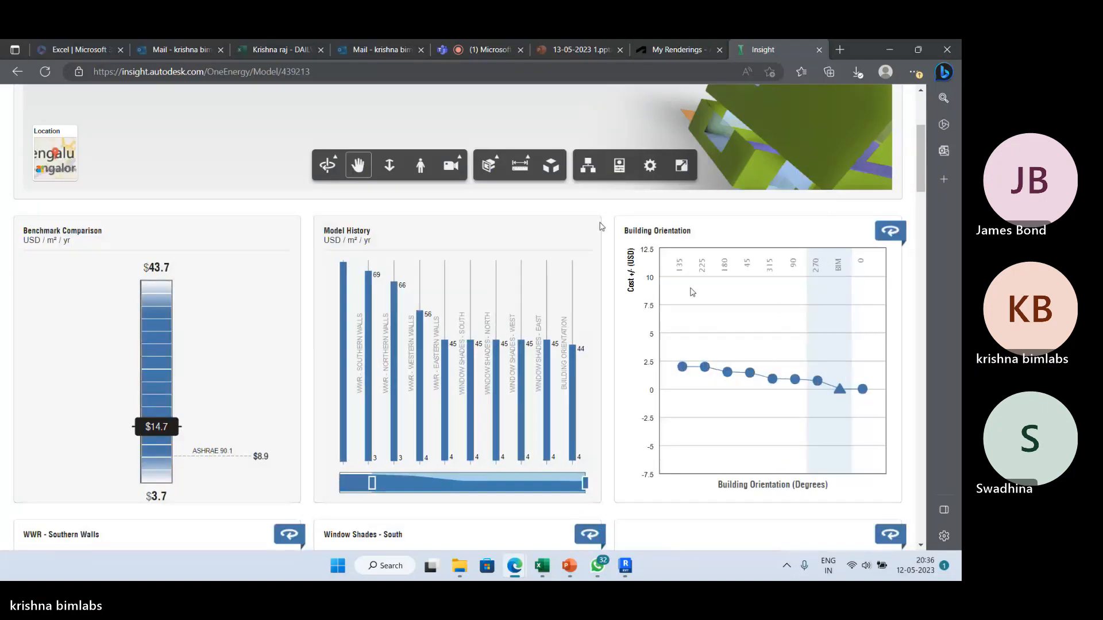
# Step: Save the current settings as a scenario named "Building Orientation"
pyautogui.scroll(-10, 701, 302)
pyautogui.scroll(15, 704, 298)
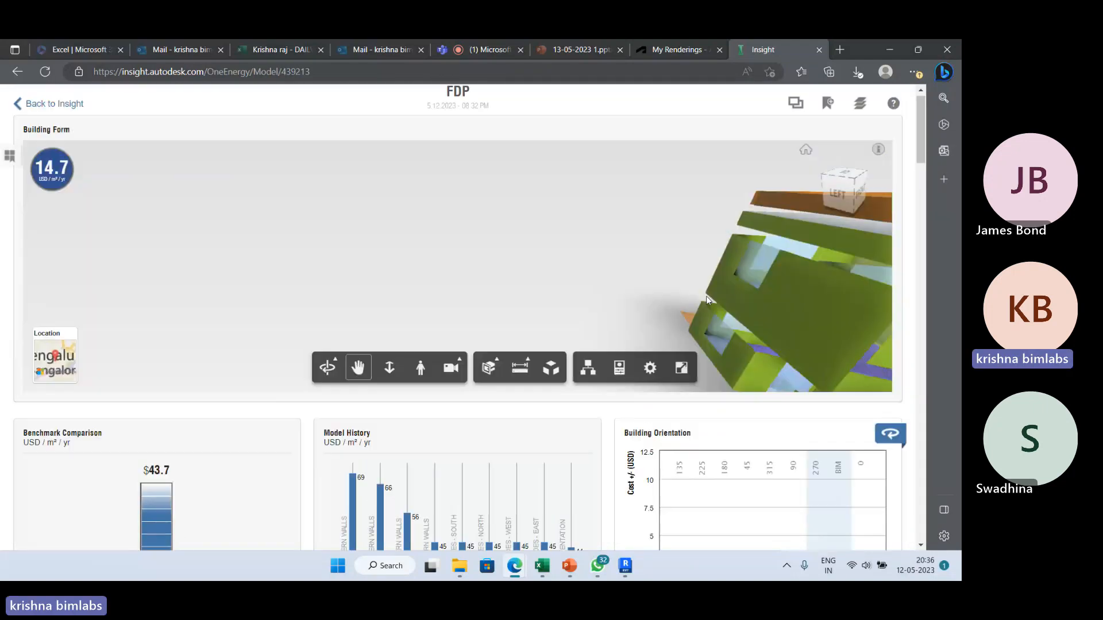
pyautogui.click(829, 115)
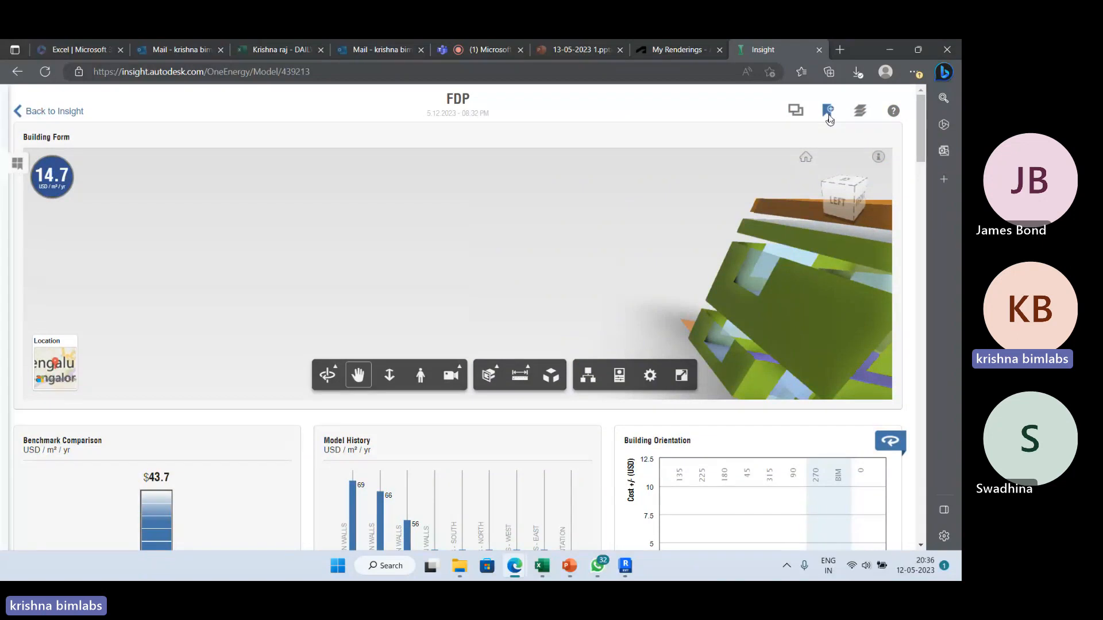
pyautogui.click(148, 132)
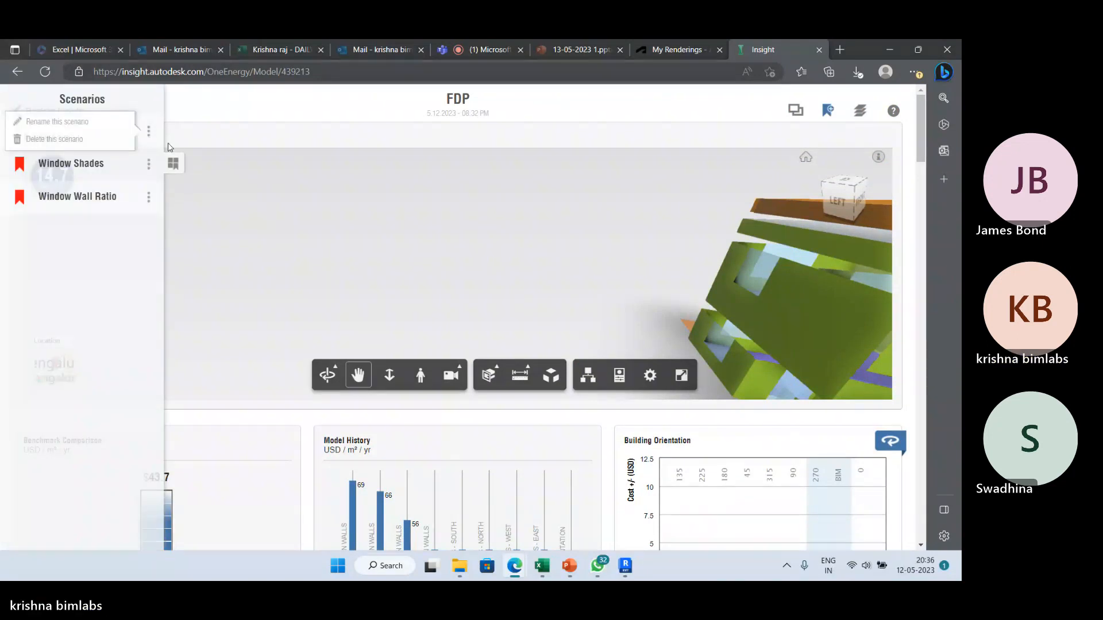
pyautogui.click(108, 122)
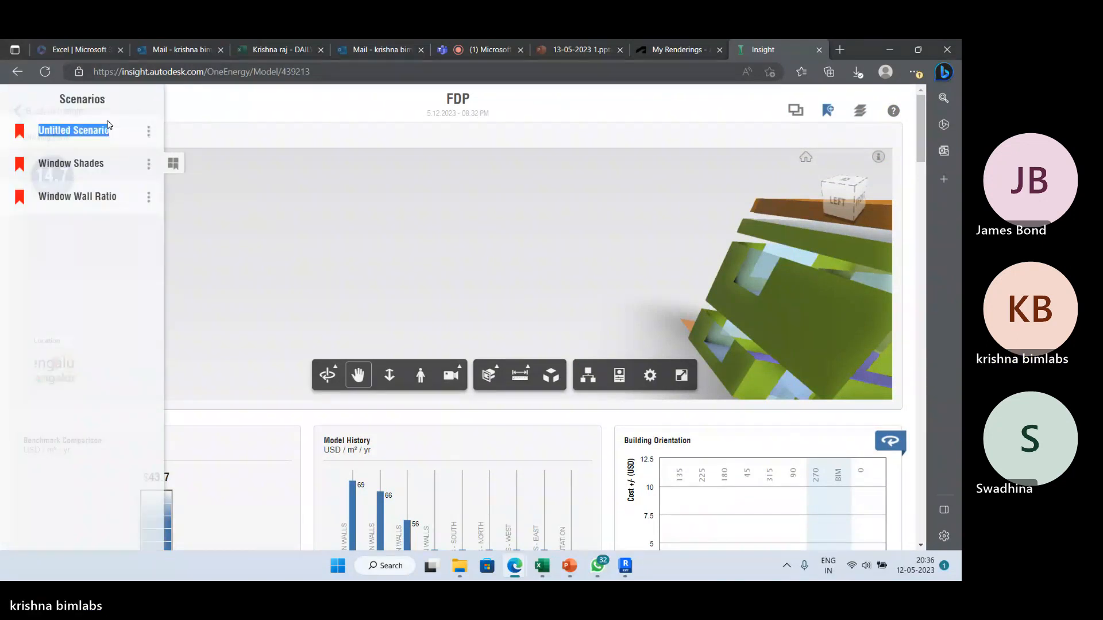
pyautogui.write('Buildin')
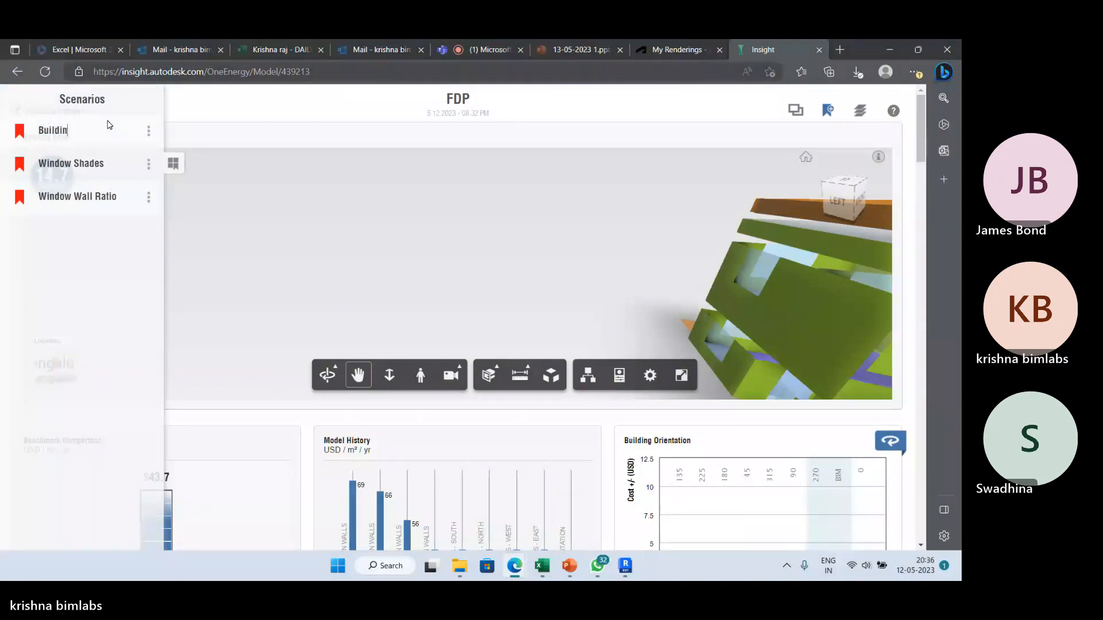
pyautogui.write('g Orientation')
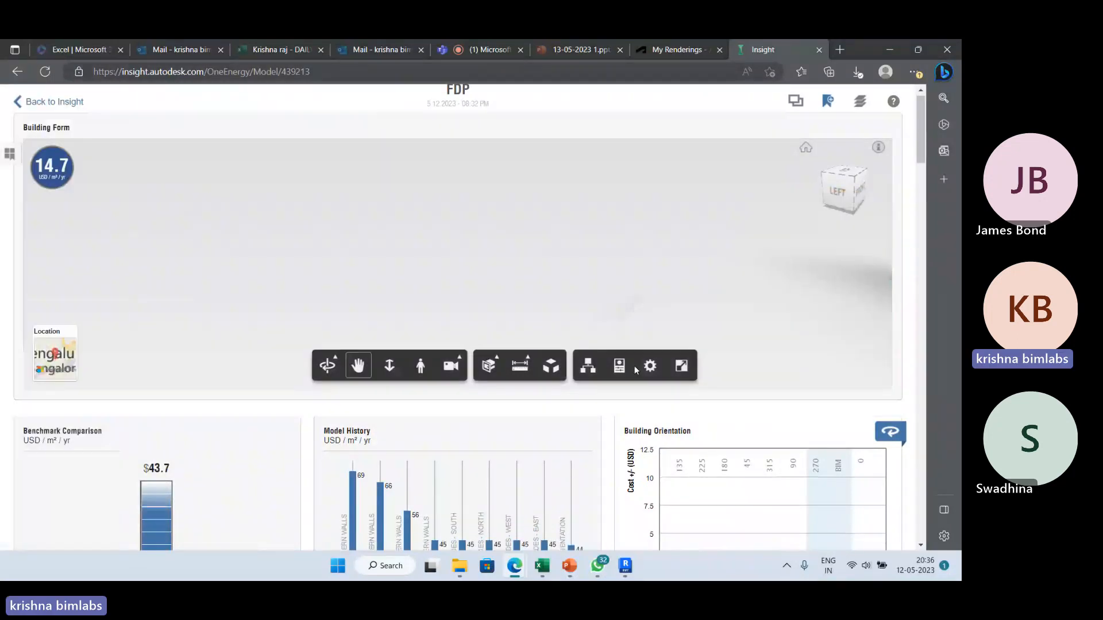
# Step: Look through the remaining energy factors, from window glass and constructions to HVAC, operating schedule and PV
pyautogui.scroll(-12, 678, 339)
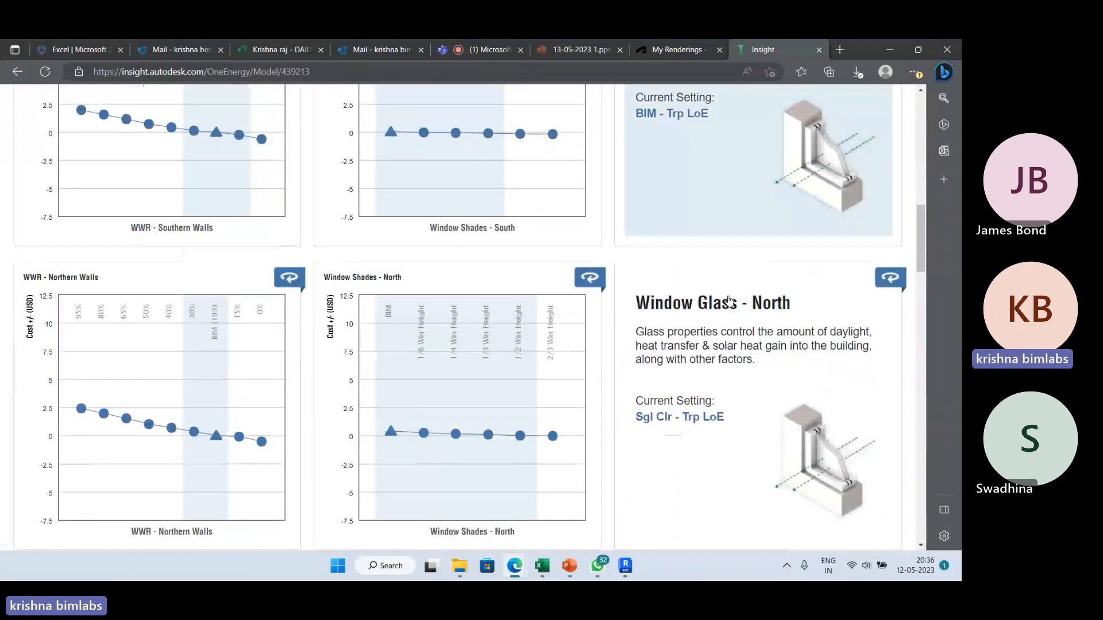
pyautogui.scroll(-10, 729, 300)
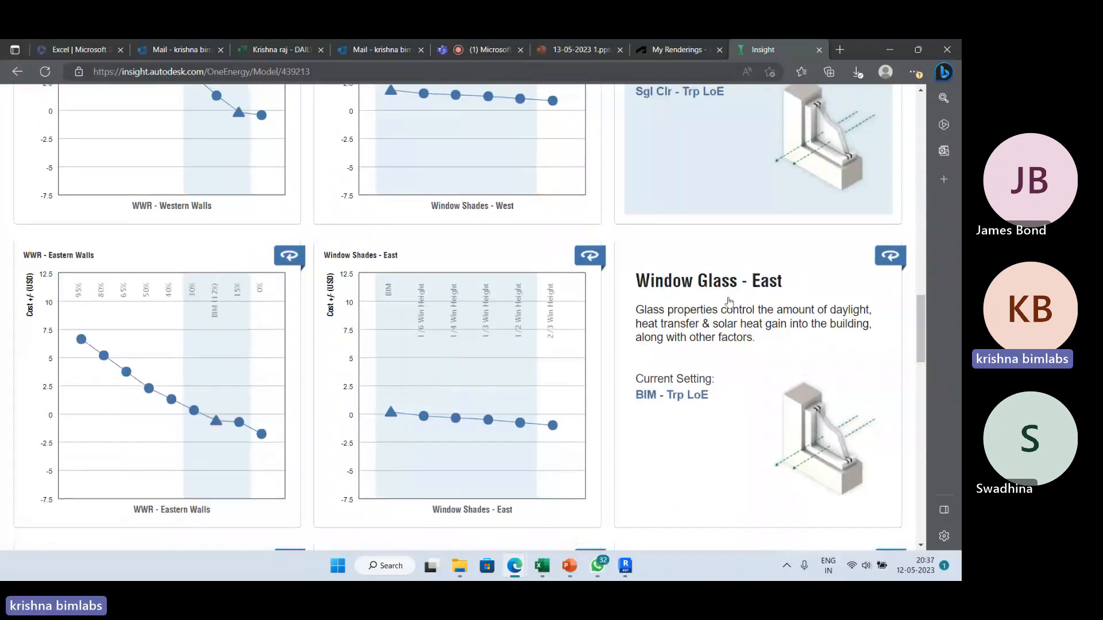
pyautogui.scroll(-6, 729, 299)
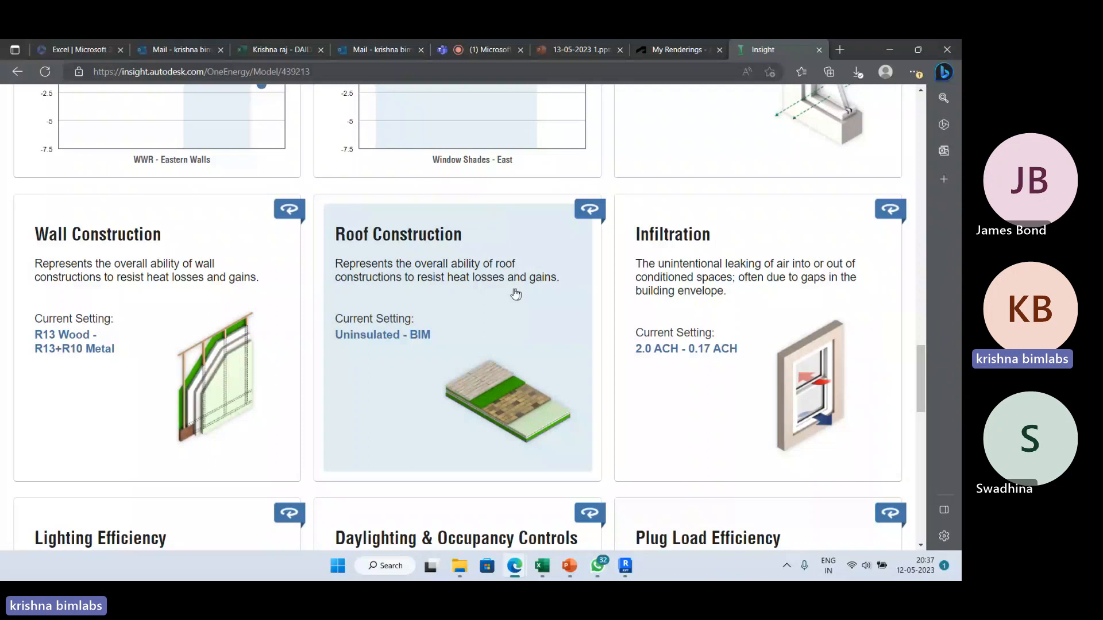
pyautogui.scroll(-4, 516, 294)
pyautogui.scroll(-10, 718, 311)
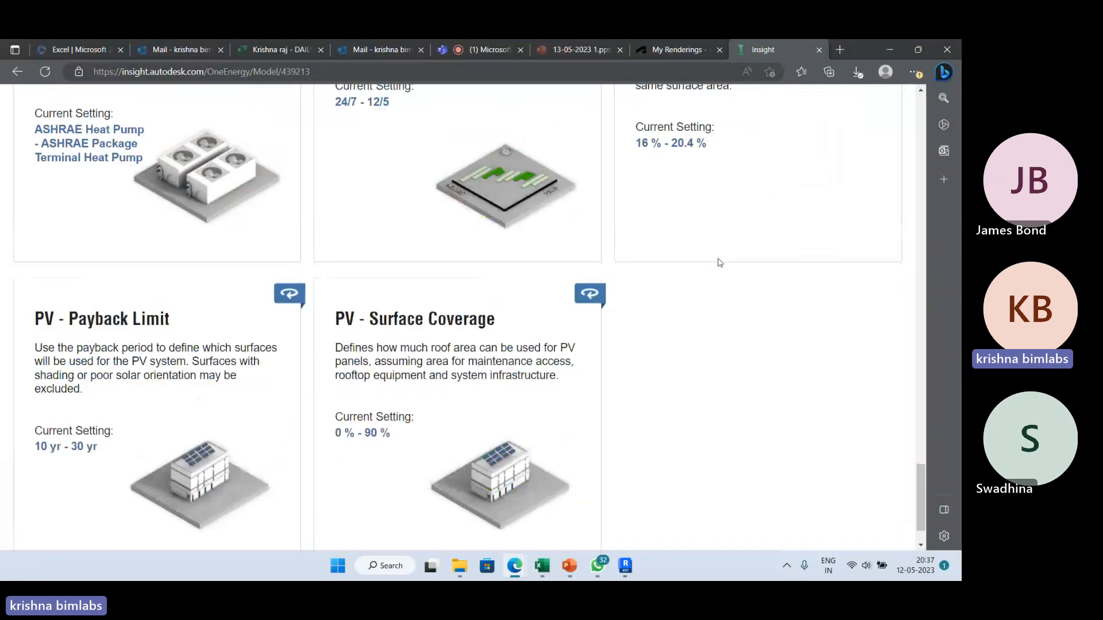
pyautogui.scroll(5, 720, 262)
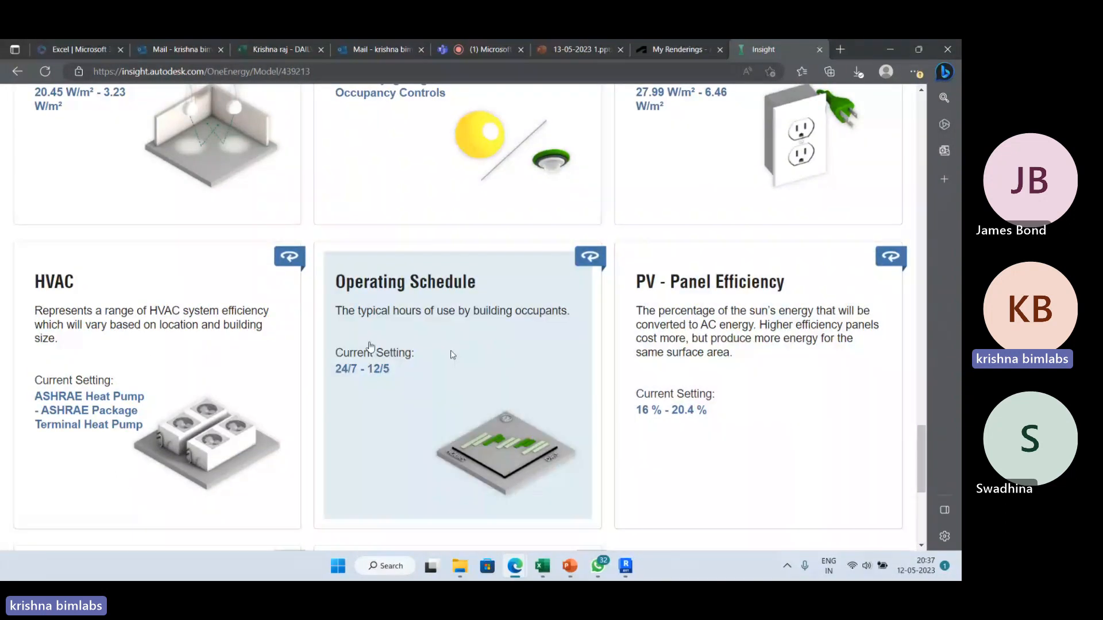
pyautogui.scroll(-5, 385, 335)
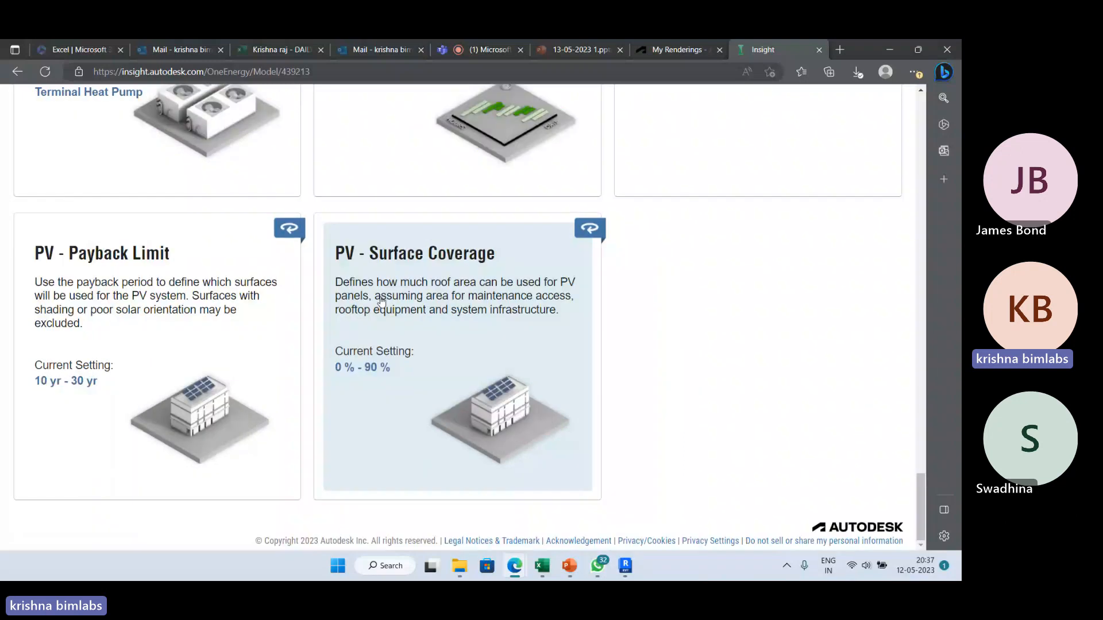
pyautogui.scroll(20, 382, 300)
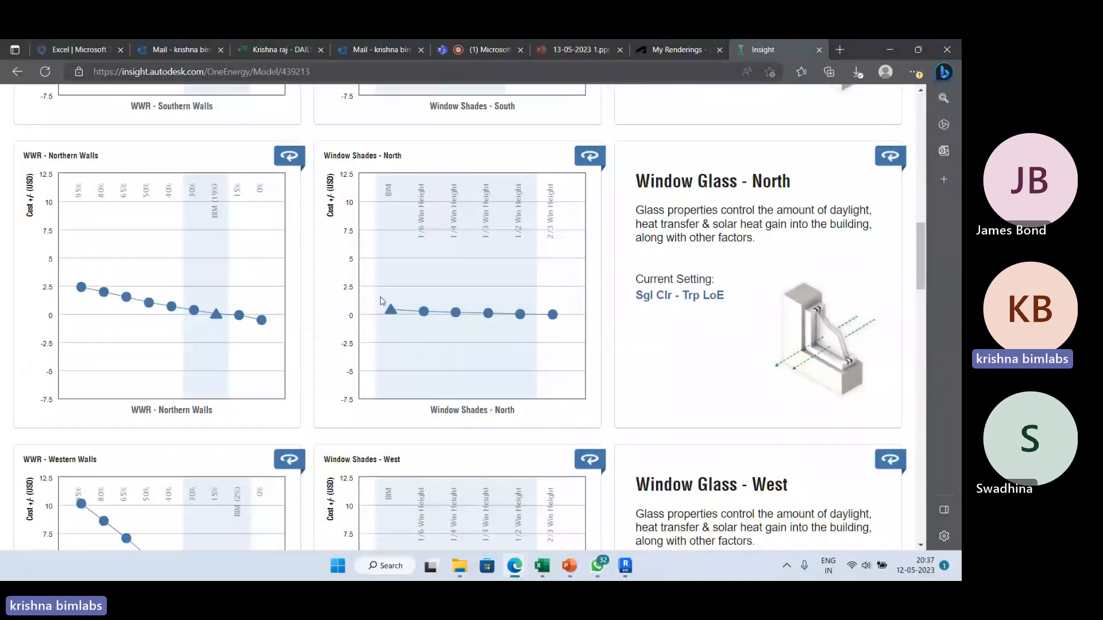
pyautogui.scroll(6, 382, 300)
# Step: Examine the Benchmark Comparison against ASHRAE 90.1 and the Model History of the adjusted factors
pyautogui.scroll(5, 382, 301)
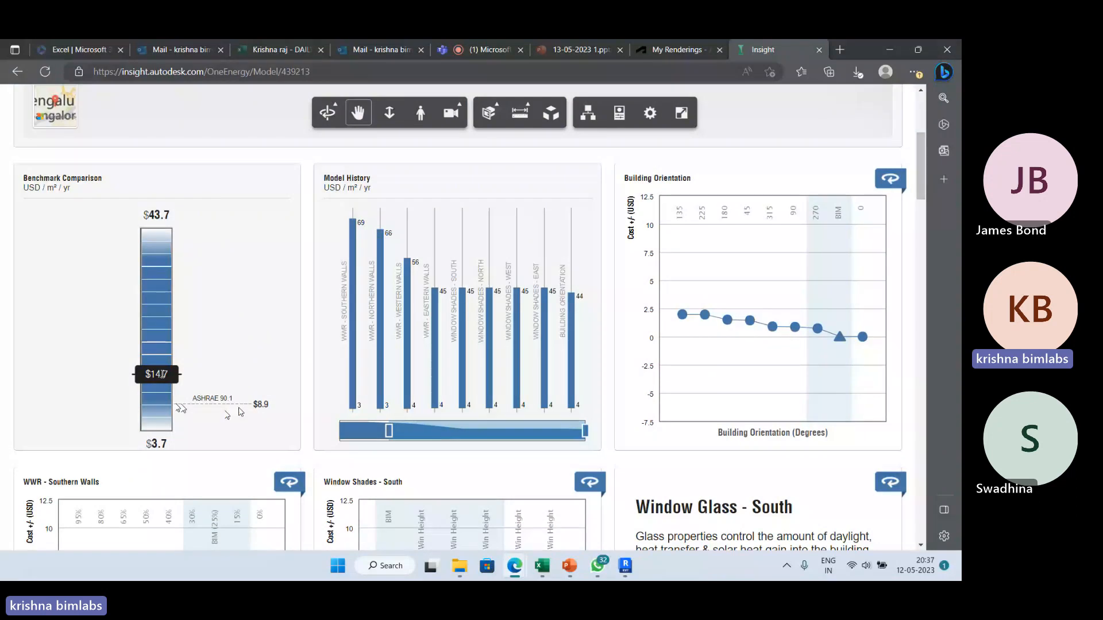
pyautogui.moveTo(510, 358)
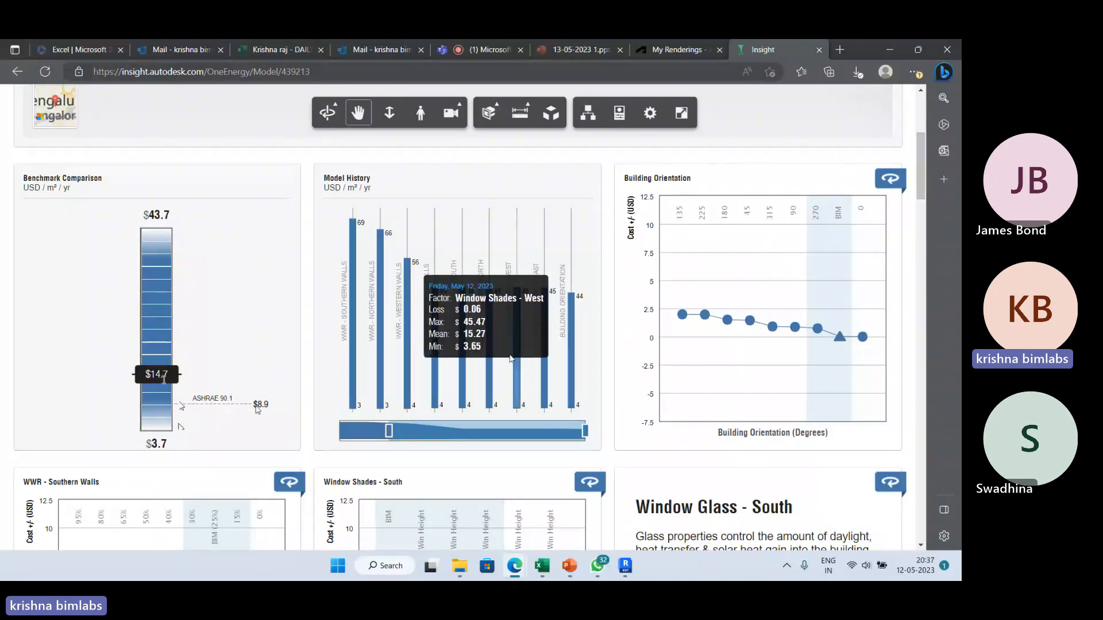
pyautogui.moveTo(471, 381)
pyautogui.scroll(-10, 473, 384)
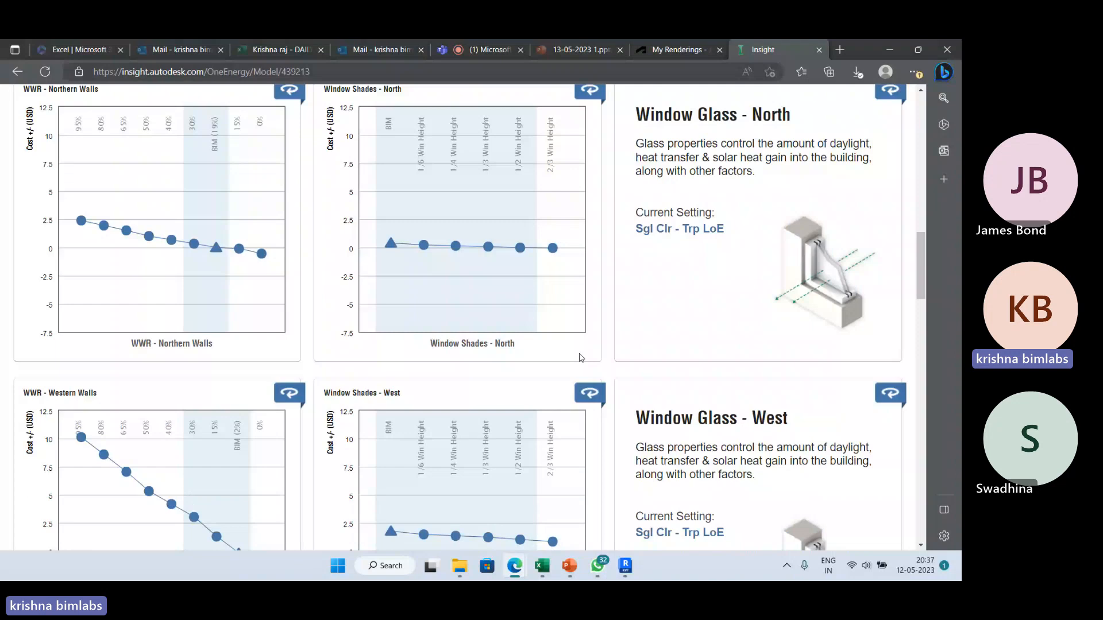
pyautogui.scroll(15, 234, 426)
pyautogui.scroll(-3, 235, 426)
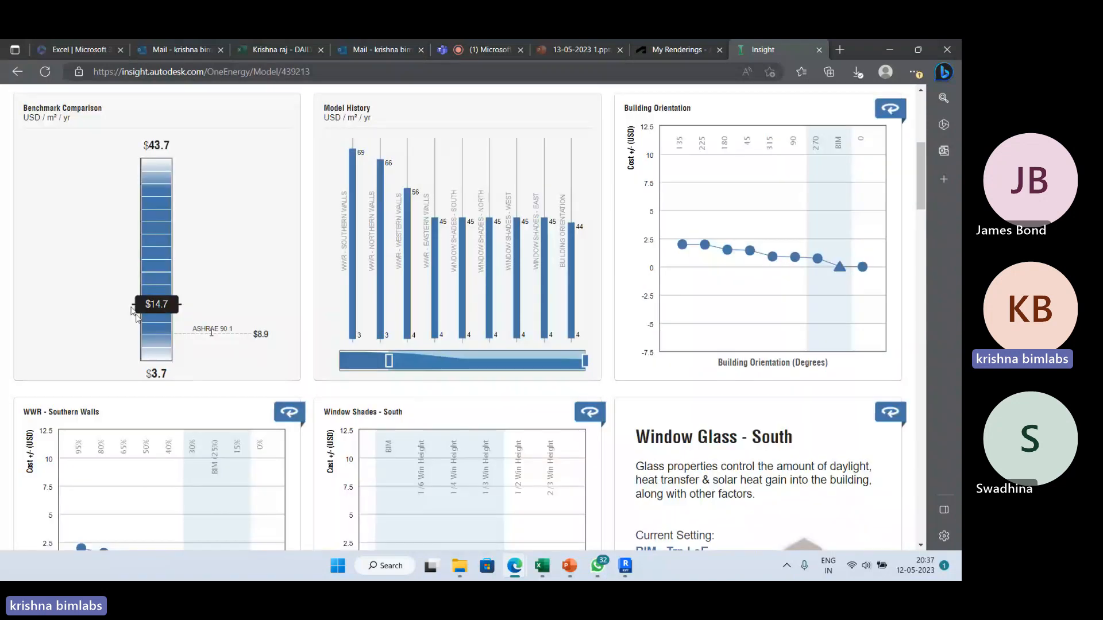
pyautogui.scroll(5, 212, 332)
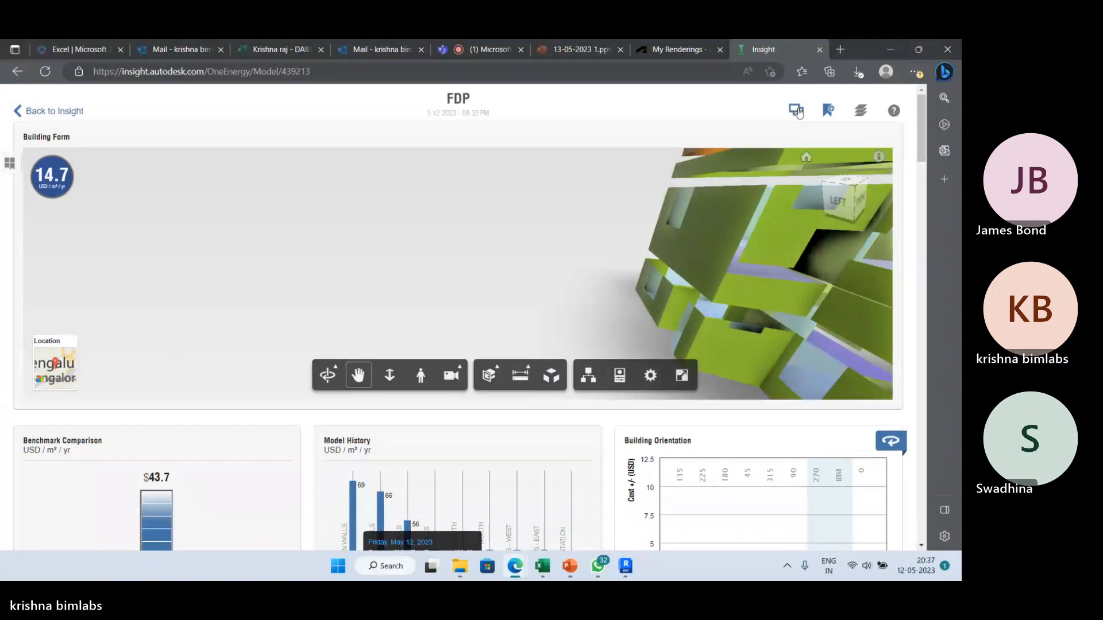
# Step: Compare the energy costs of the saved scenarios in the Scenario Comparison chart
pyautogui.click(798, 112)
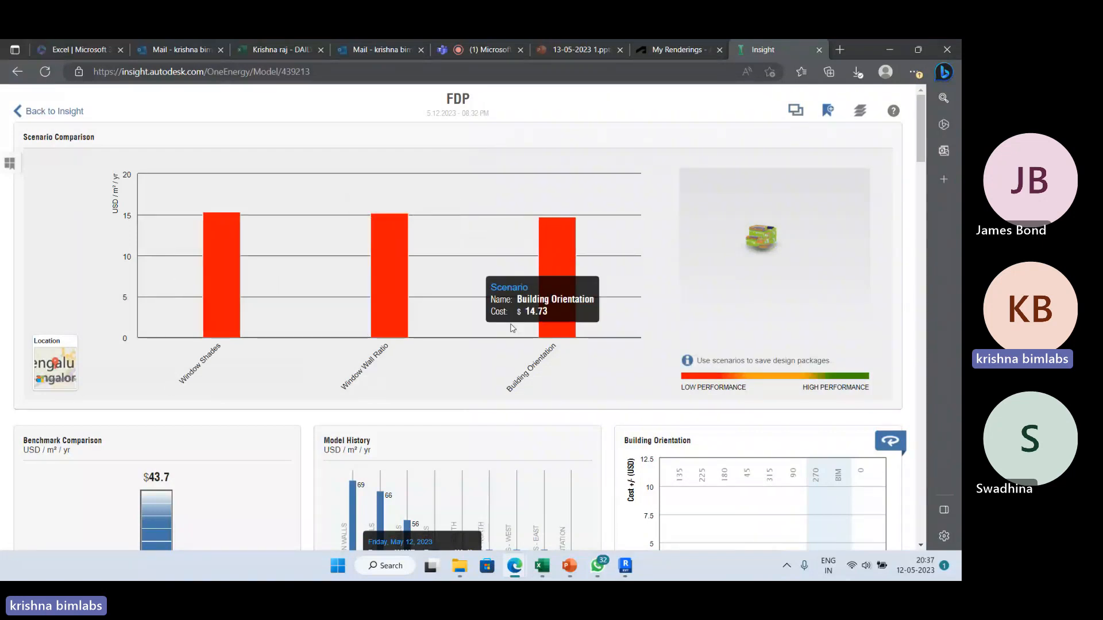
pyautogui.scroll(-5, 290, 292)
pyautogui.scroll(5, 290, 292)
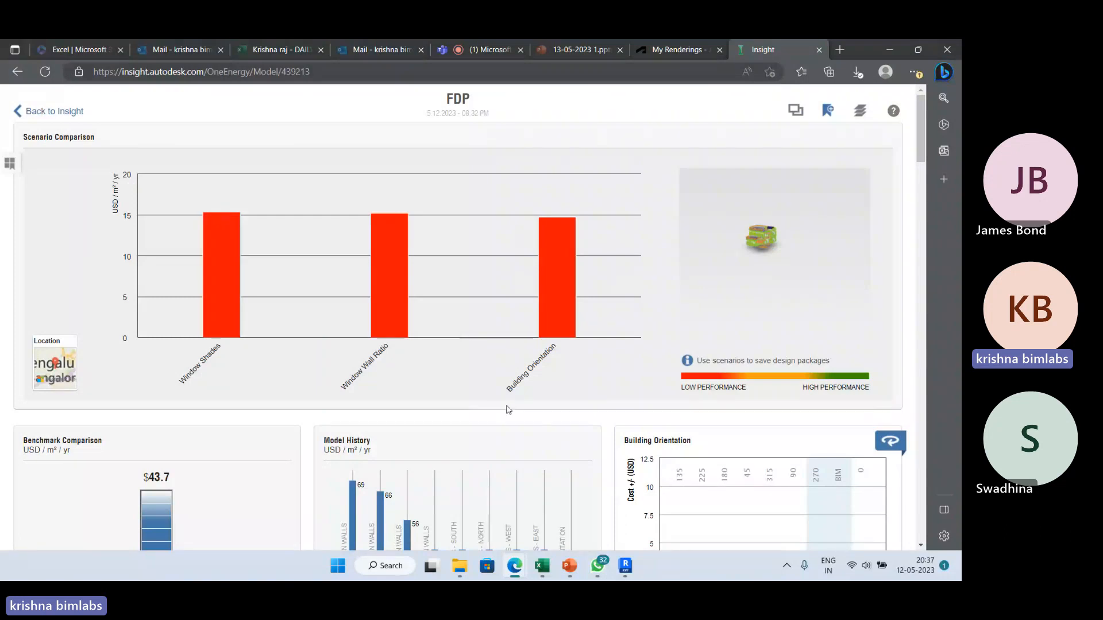
# Step: Switch to the Microsoft Teams meeting and open its recording and transcription options
pyautogui.moveTo(625, 566)
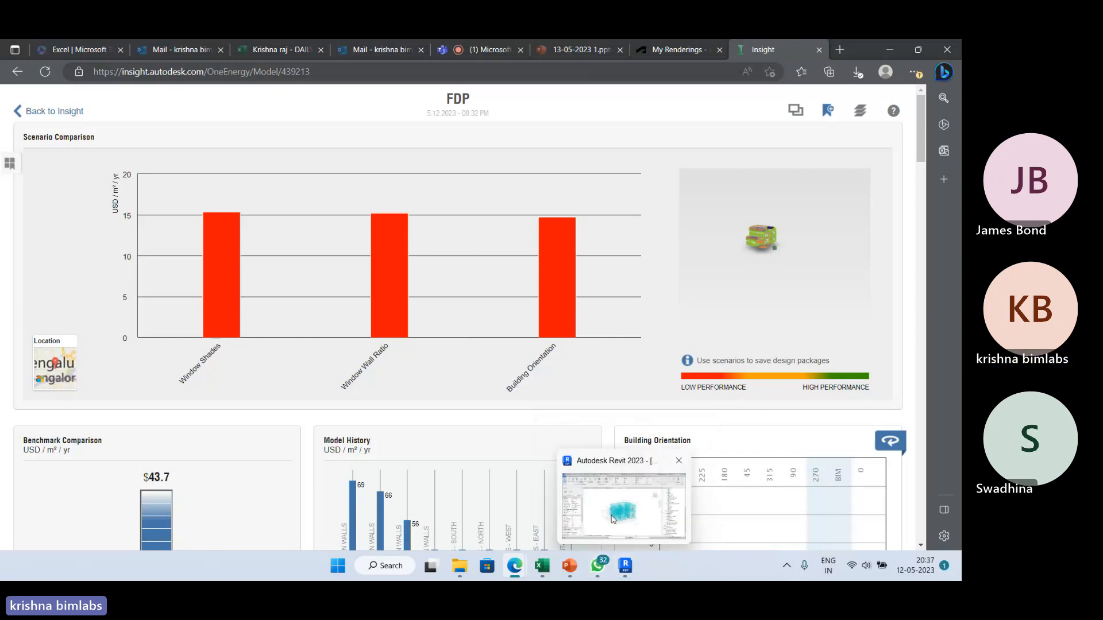
pyautogui.click(612, 520)
pyautogui.hotkey('alt', 'Tab')
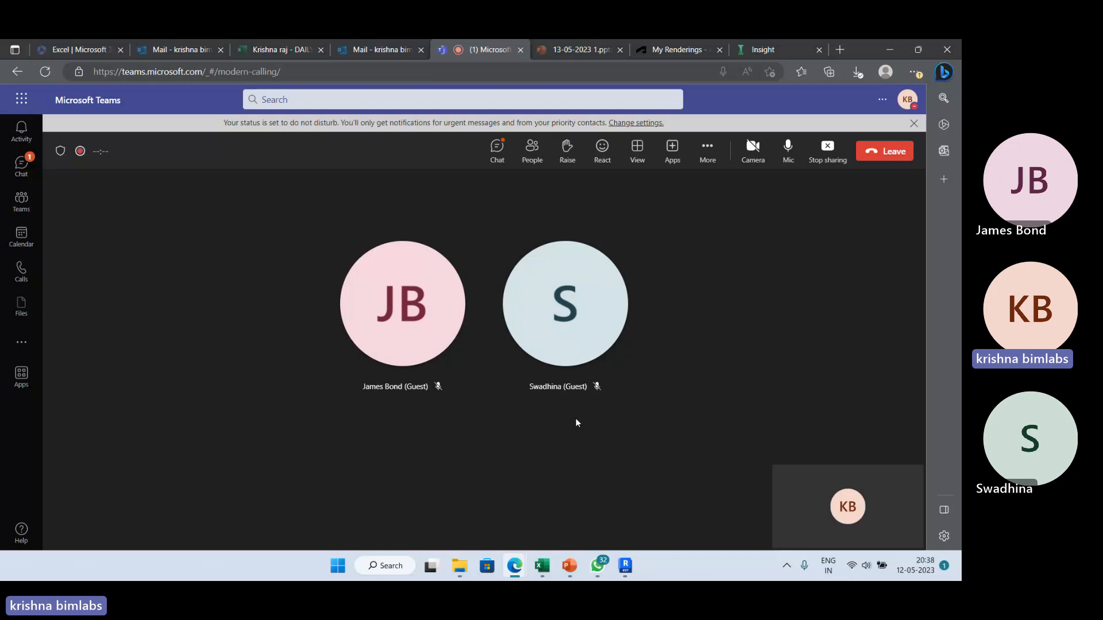
pyautogui.click(707, 150)
pyautogui.moveTo(738, 187)
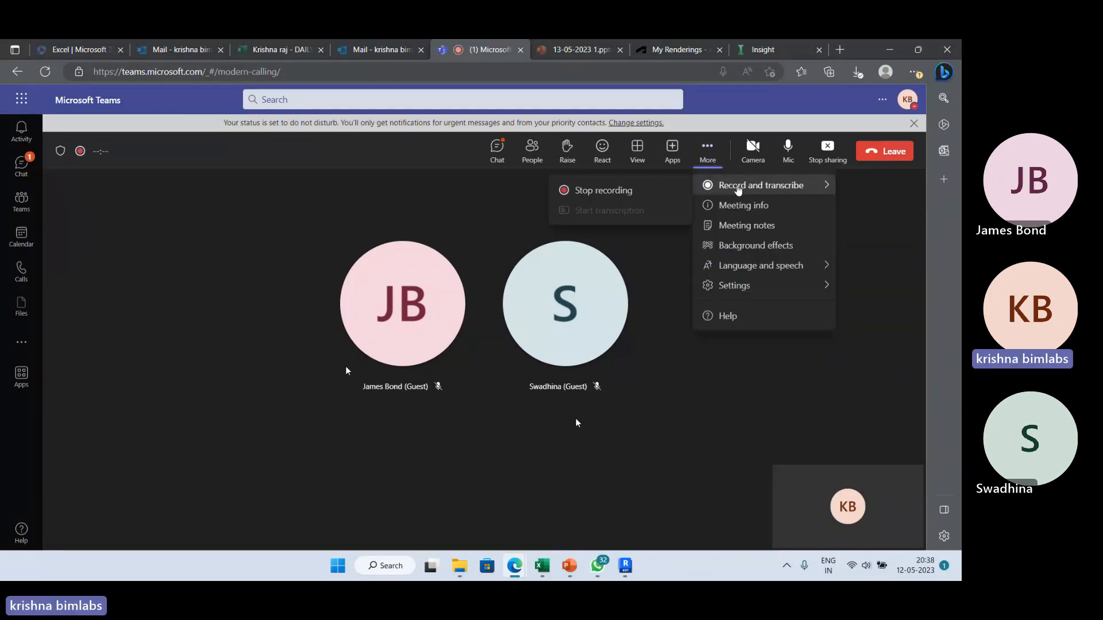